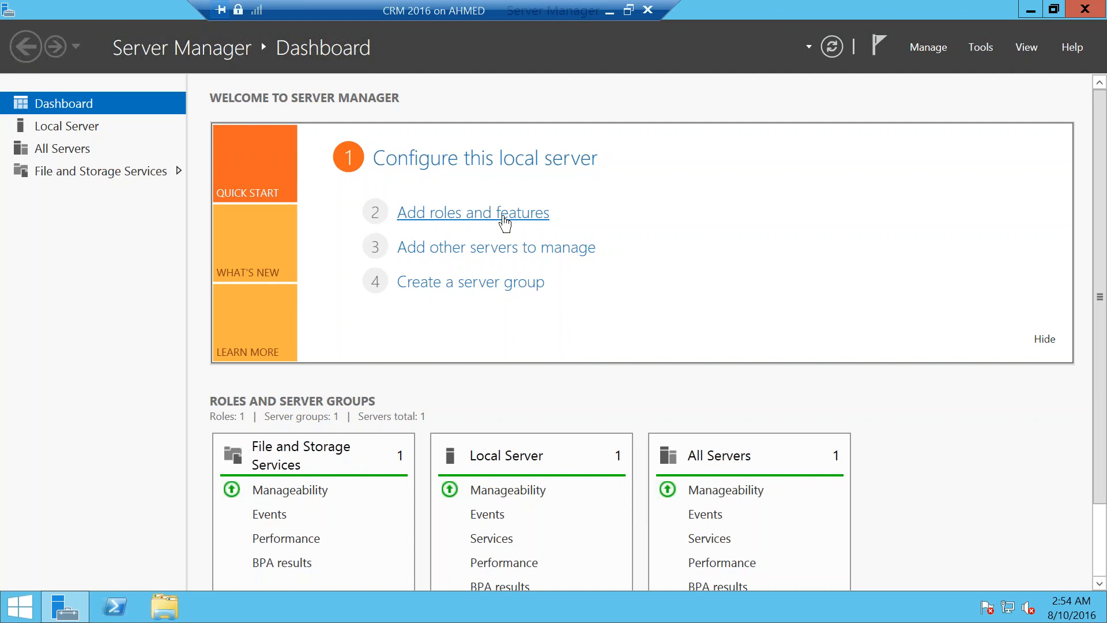
Step: Launch the Add Roles and Features wizard and advance to role-based installation type
{"action": "left_click", "coordinate": [503, 219]}
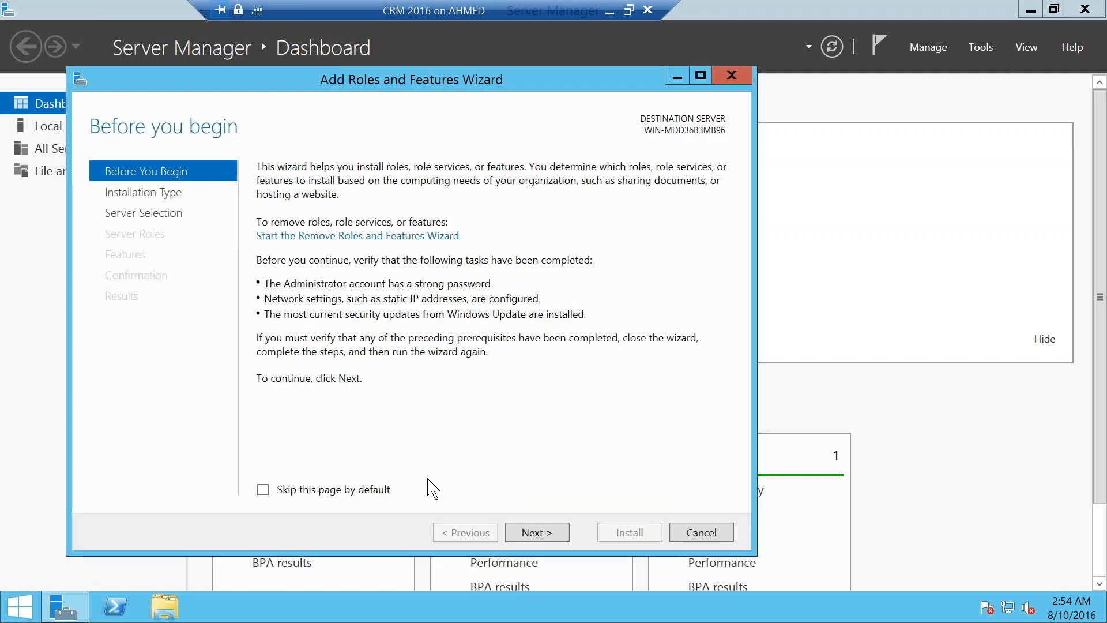
{"action": "left_click", "coordinate": [538, 536]}
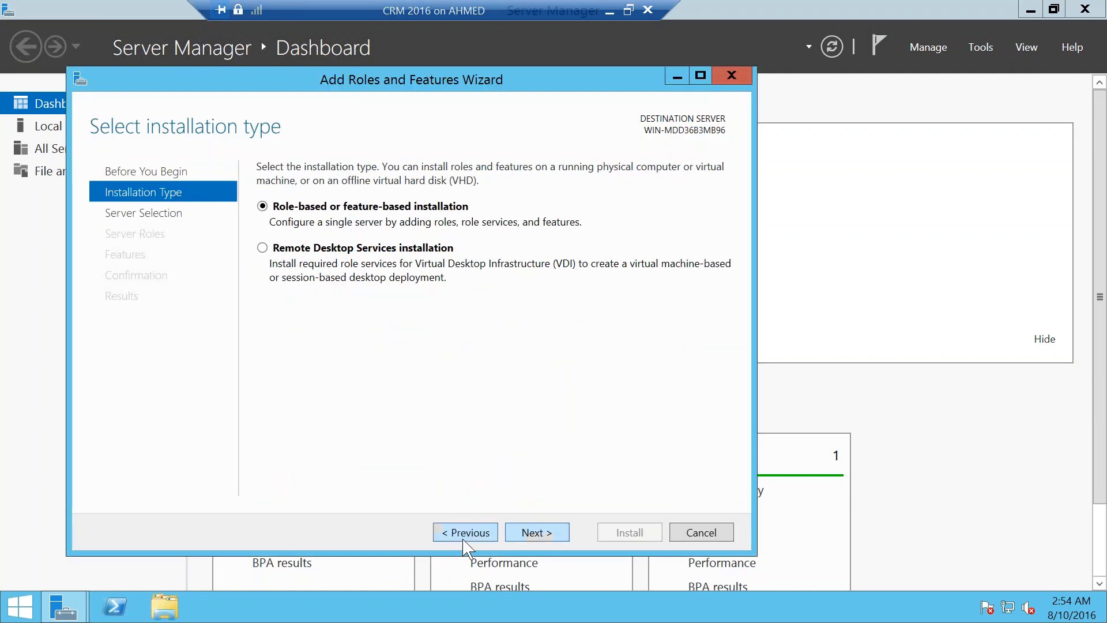
{"action": "left_click", "coordinate": [465, 532]}
{"action": "left_click", "coordinate": [535, 532]}
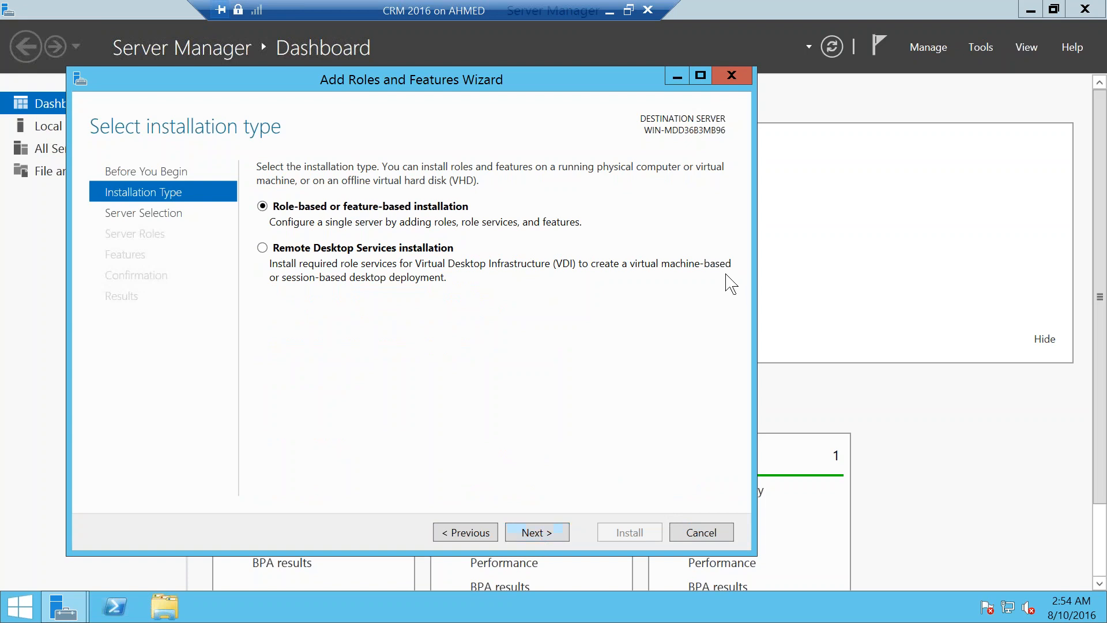
{"action": "left_click", "coordinate": [608, 10]}
{"action": "left_click", "coordinate": [162, 609]}
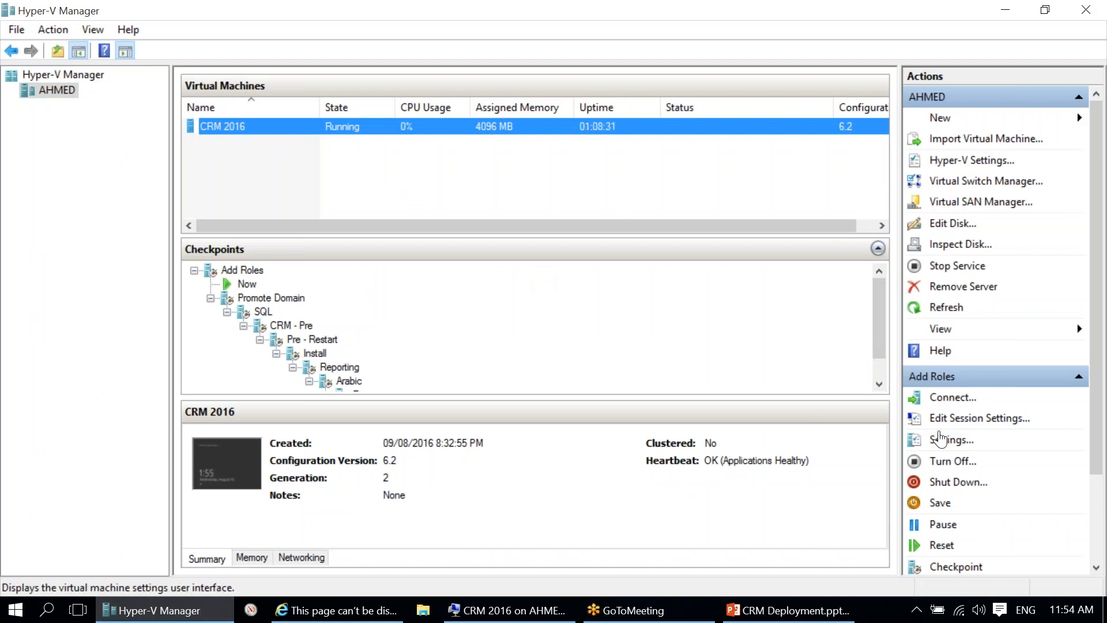
{"action": "left_click", "coordinate": [946, 440]}
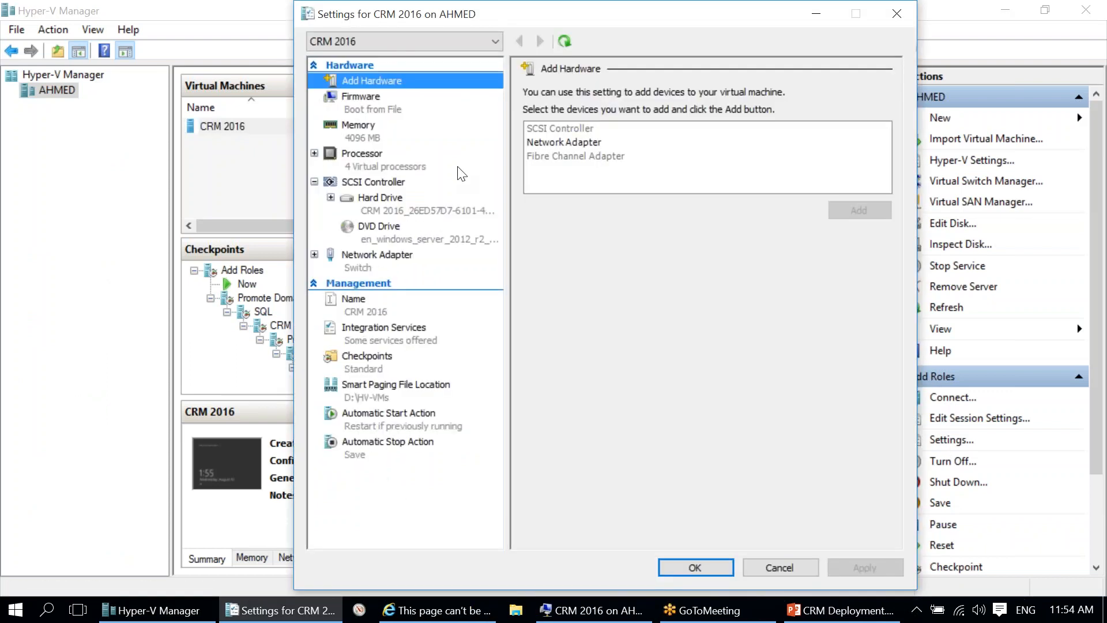
{"action": "left_click", "coordinate": [392, 138]}
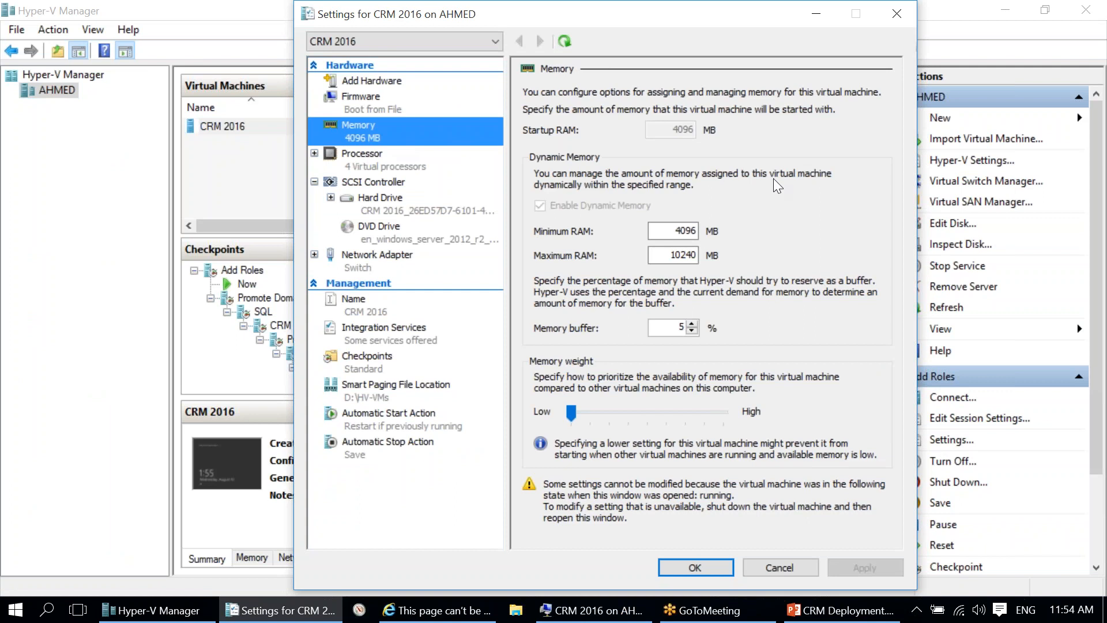
{"action": "left_click_drag", "start_coordinate": [667, 232], "coordinate": [766, 232]}
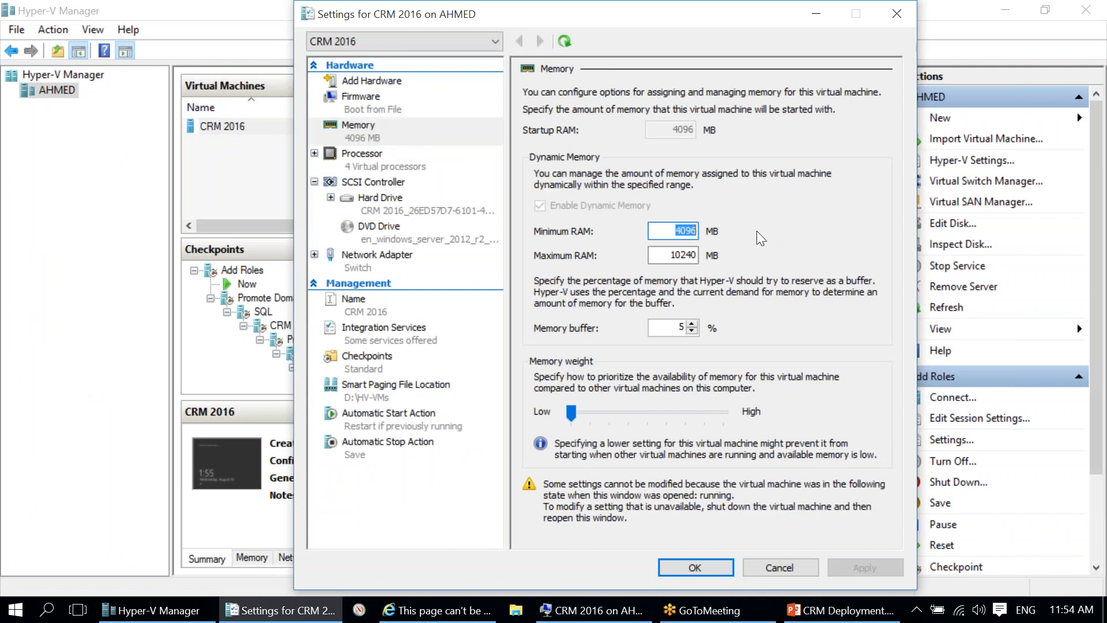
{"action": "left_click", "coordinate": [678, 232]}
{"action": "left_click", "coordinate": [365, 159]}
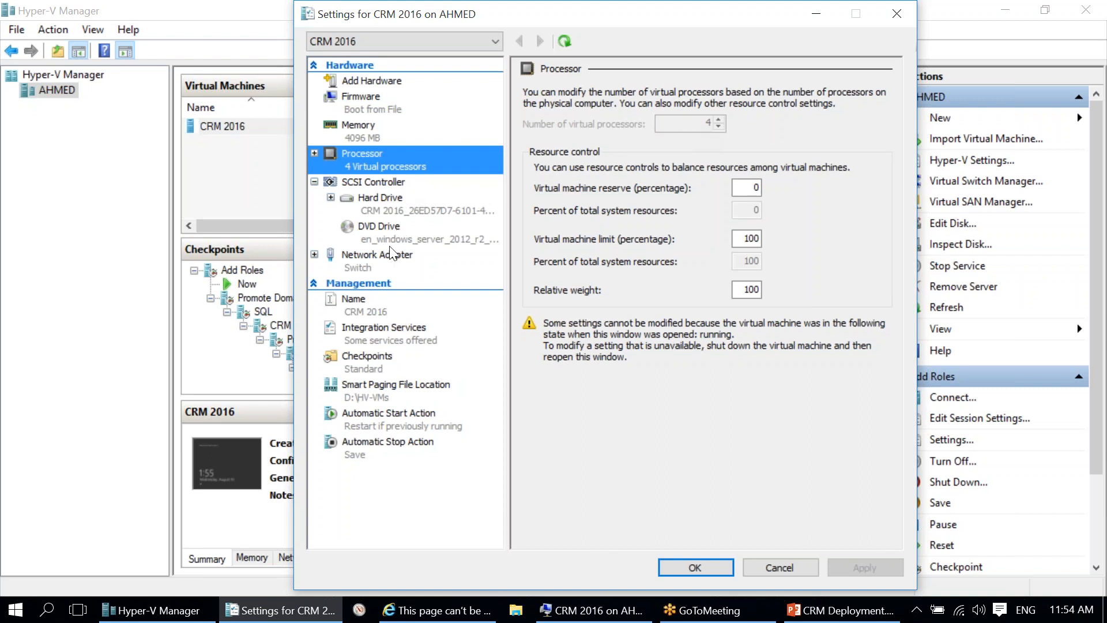
{"action": "left_click", "coordinate": [398, 206]}
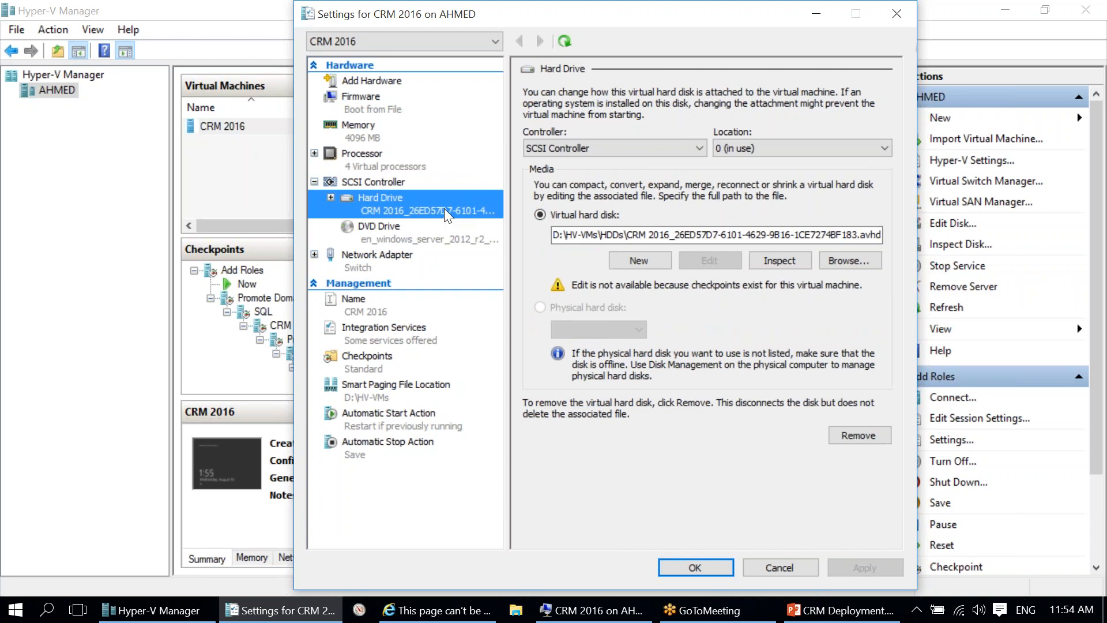
{"action": "left_click", "coordinate": [380, 164]}
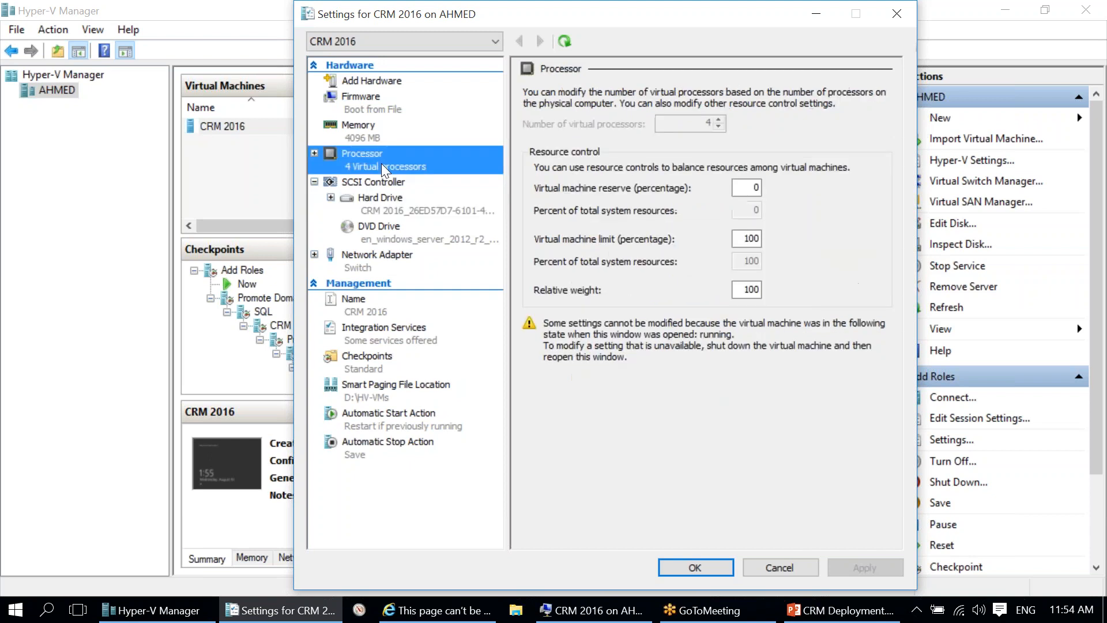
{"action": "left_click", "coordinate": [399, 137]}
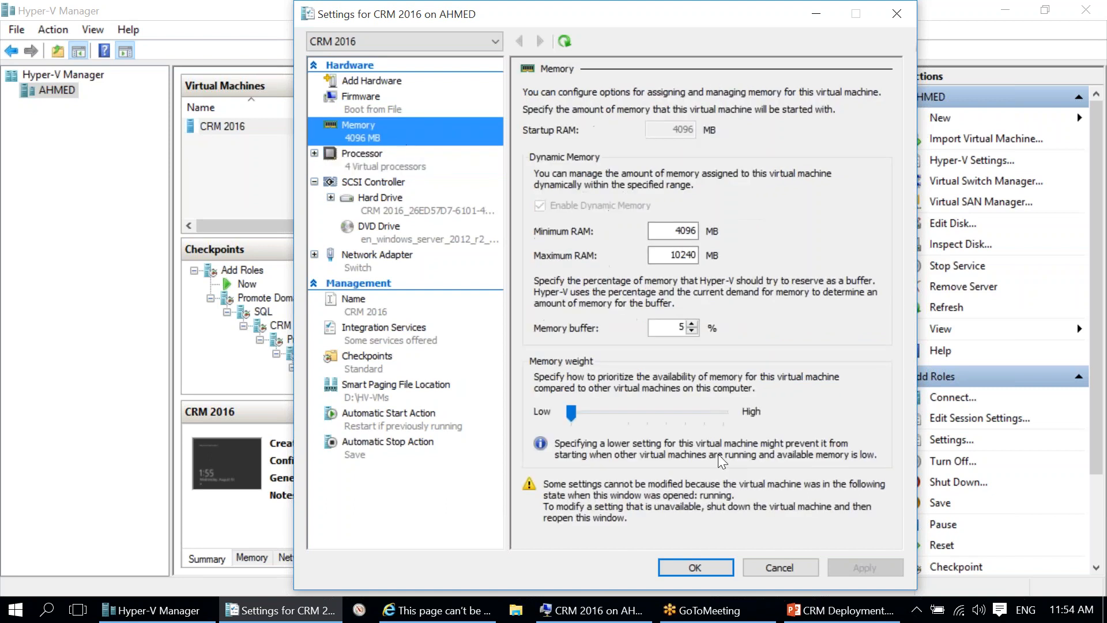
{"action": "left_click", "coordinate": [779, 567]}
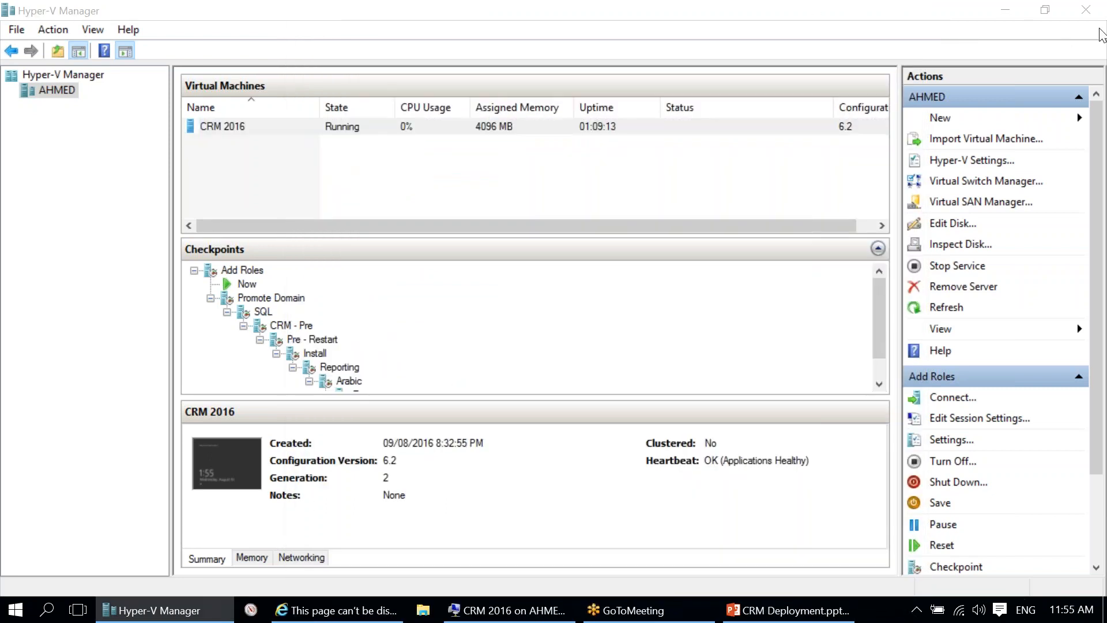
{"action": "left_click", "coordinate": [1006, 10]}
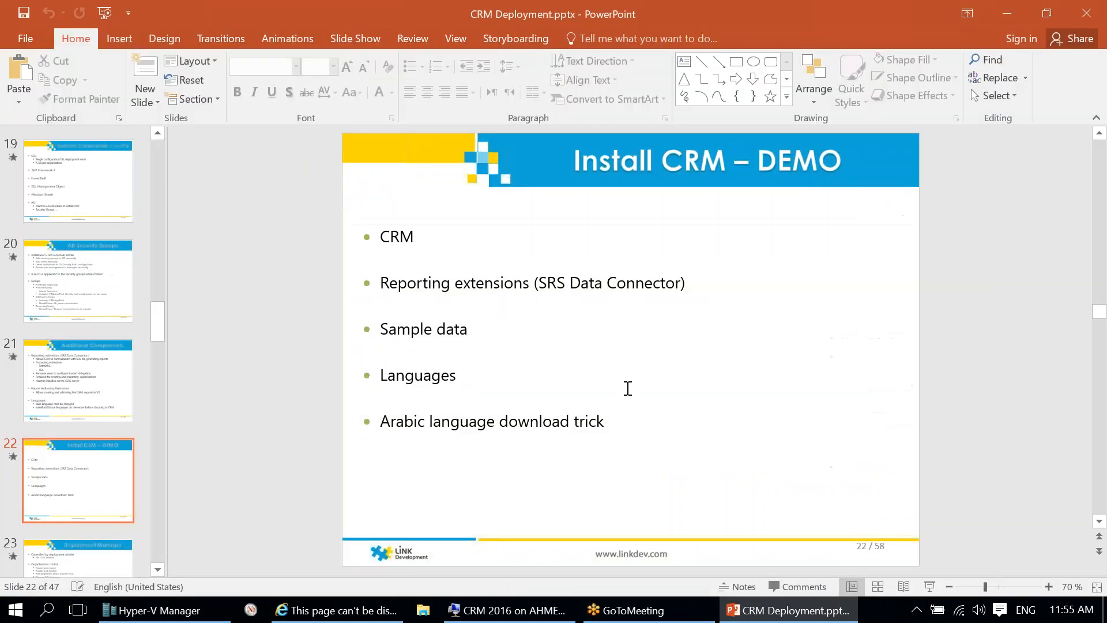
Step: On the local server, select the Active Directory Domain Services role with its required features
{"action": "left_click", "coordinate": [513, 610]}
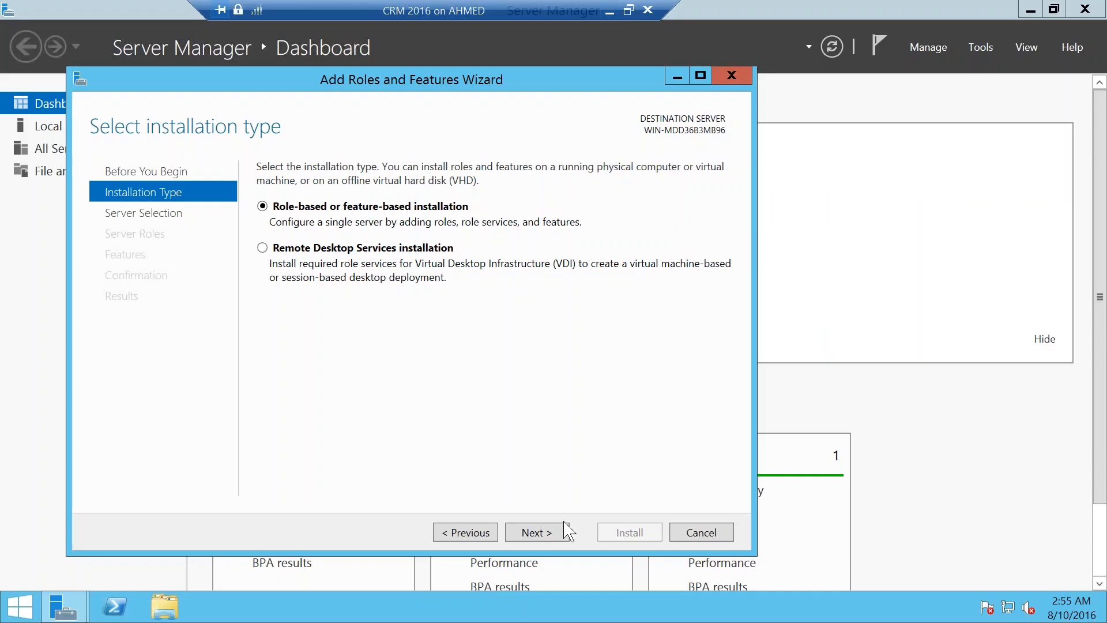
{"action": "left_click", "coordinate": [537, 532]}
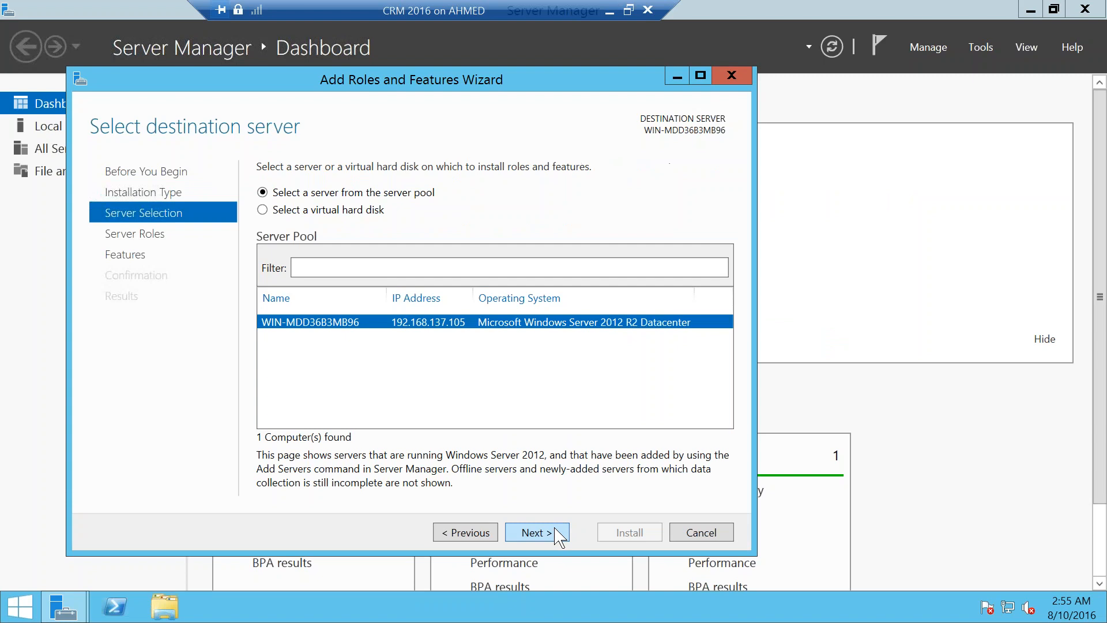
{"action": "left_click", "coordinate": [537, 532]}
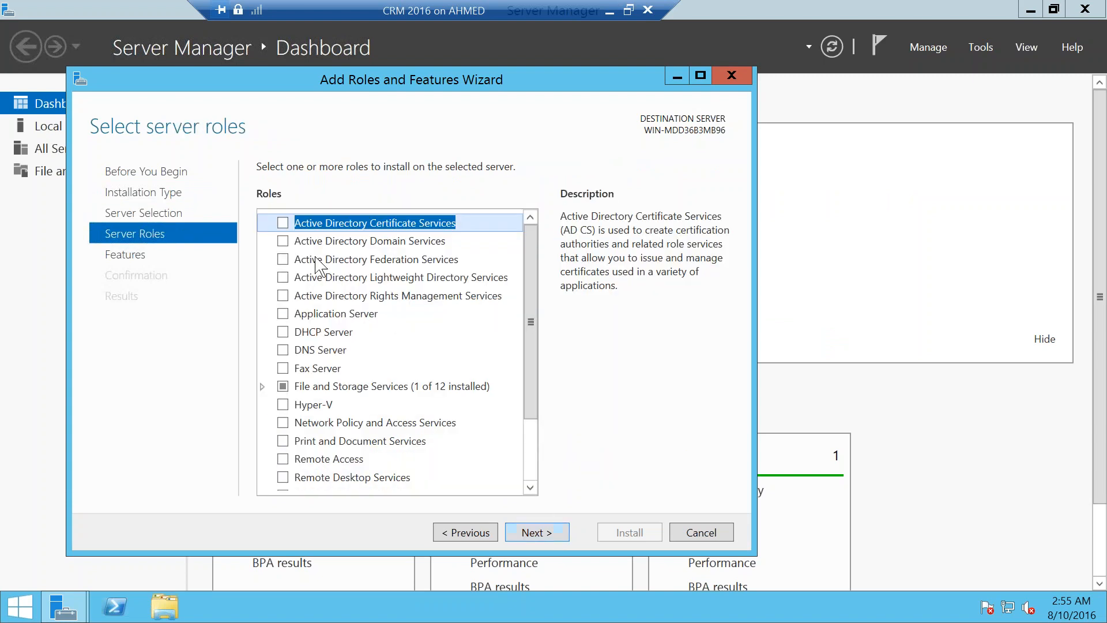
{"action": "left_click", "coordinate": [283, 241]}
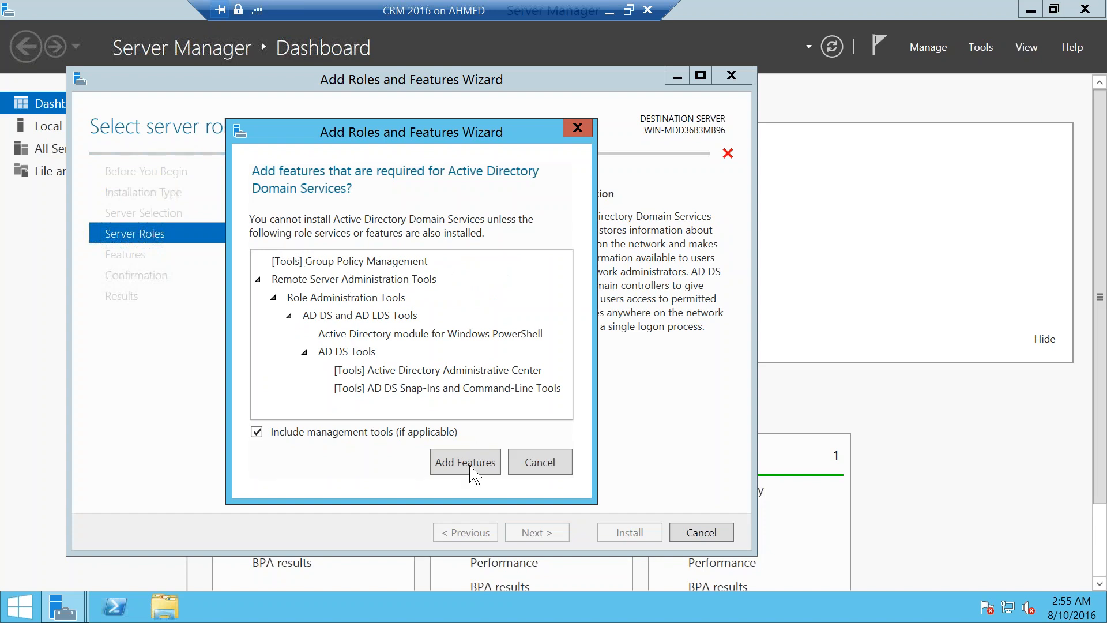
{"action": "left_click", "coordinate": [472, 468]}
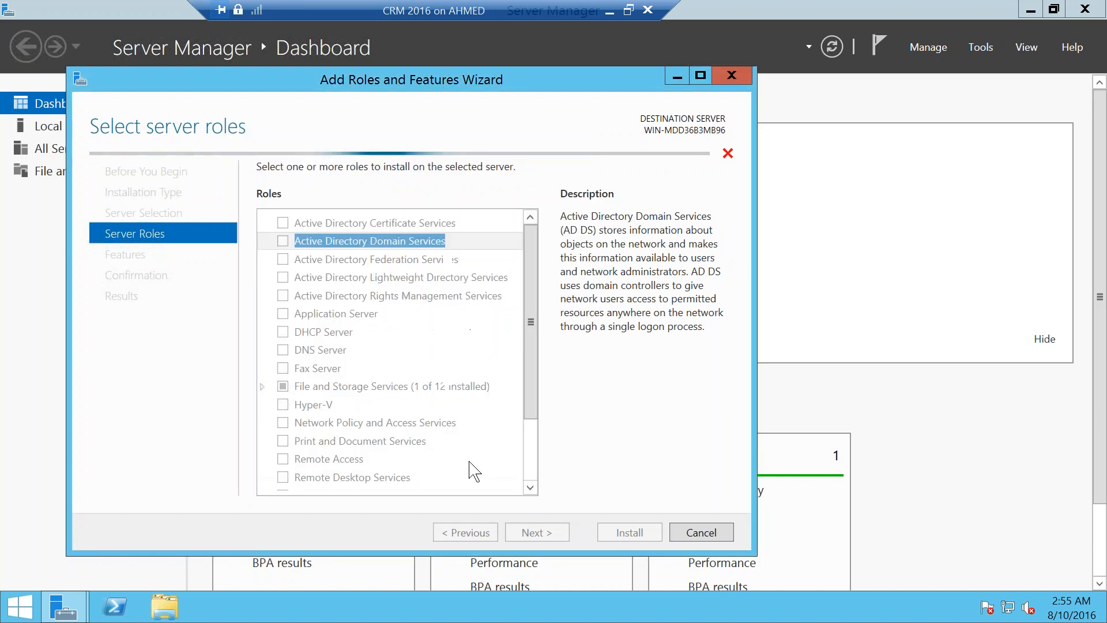
{"action": "left_click", "coordinate": [531, 447]}
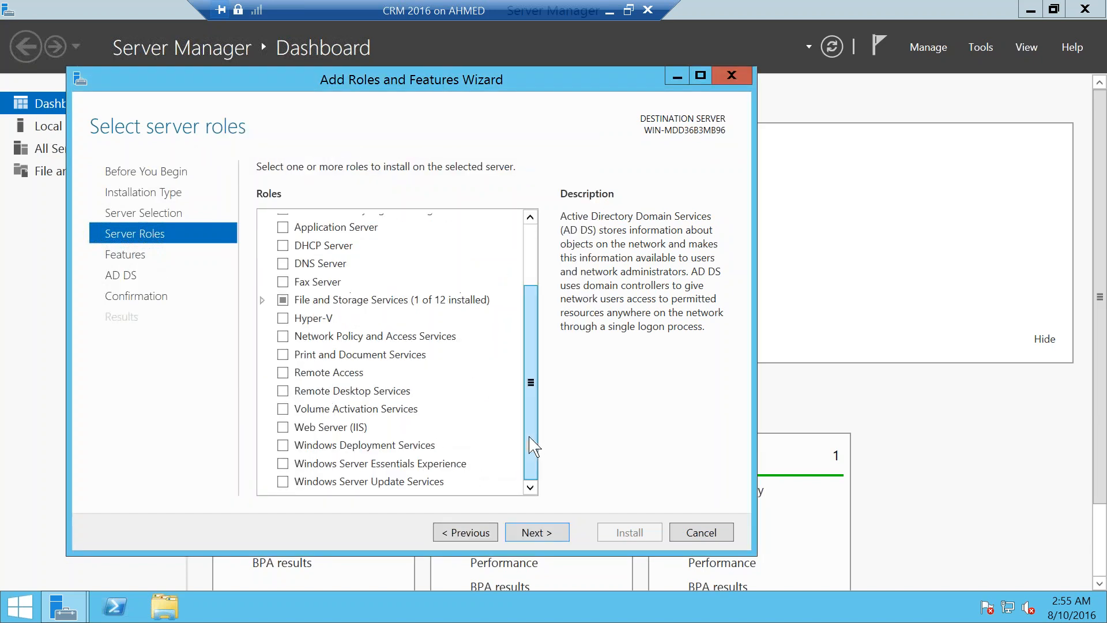
Step: Add the Web Server (IIS) role with its management tools
{"action": "left_click", "coordinate": [283, 427]}
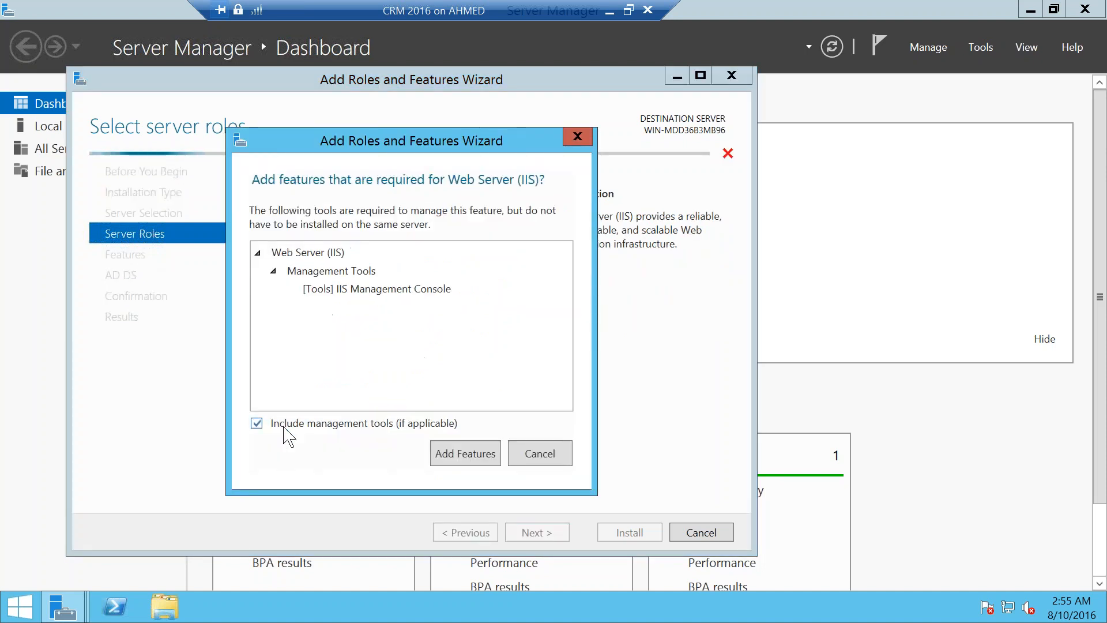
{"action": "left_click", "coordinate": [478, 458]}
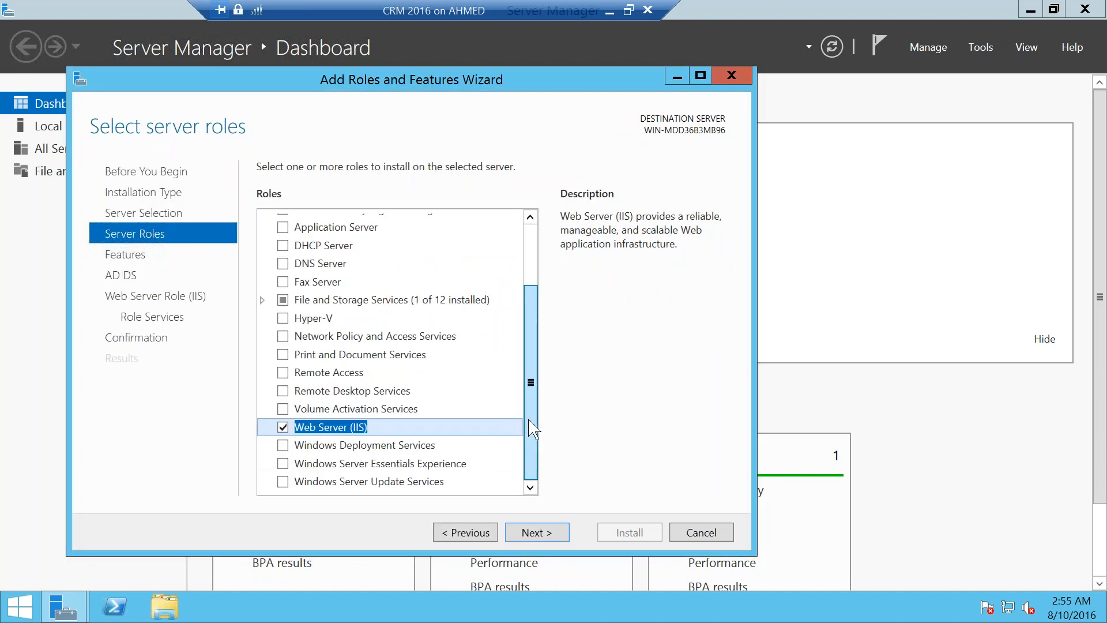
{"action": "scroll", "coordinate": [528, 410], "scroll_direction": "up", "scroll_amount": 2}
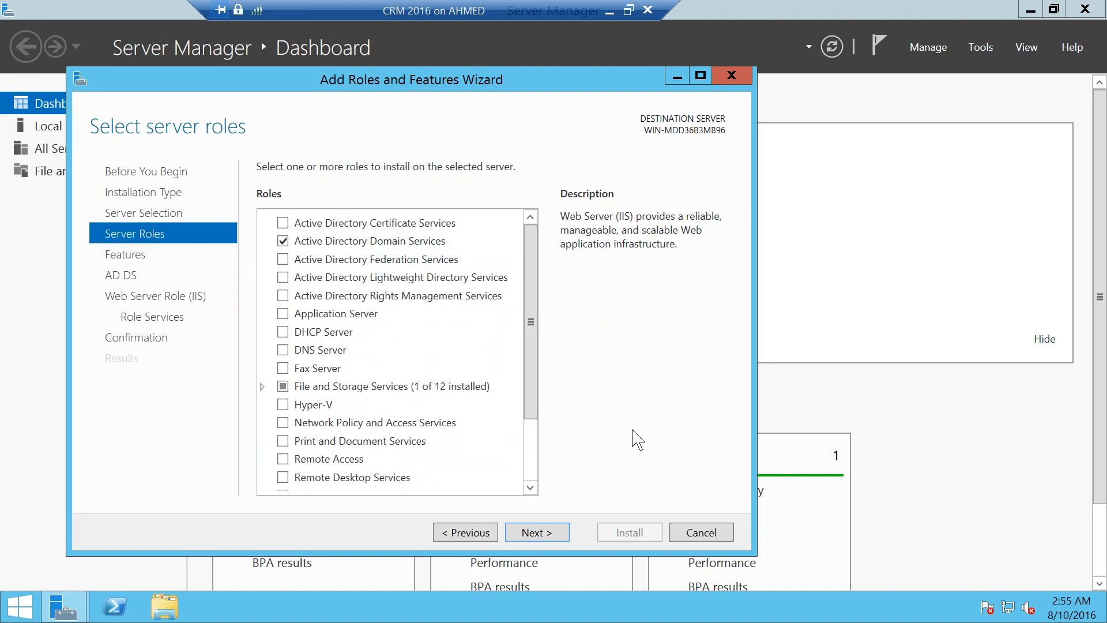
{"action": "scroll", "coordinate": [534, 467], "scroll_direction": "down", "scroll_amount": 2}
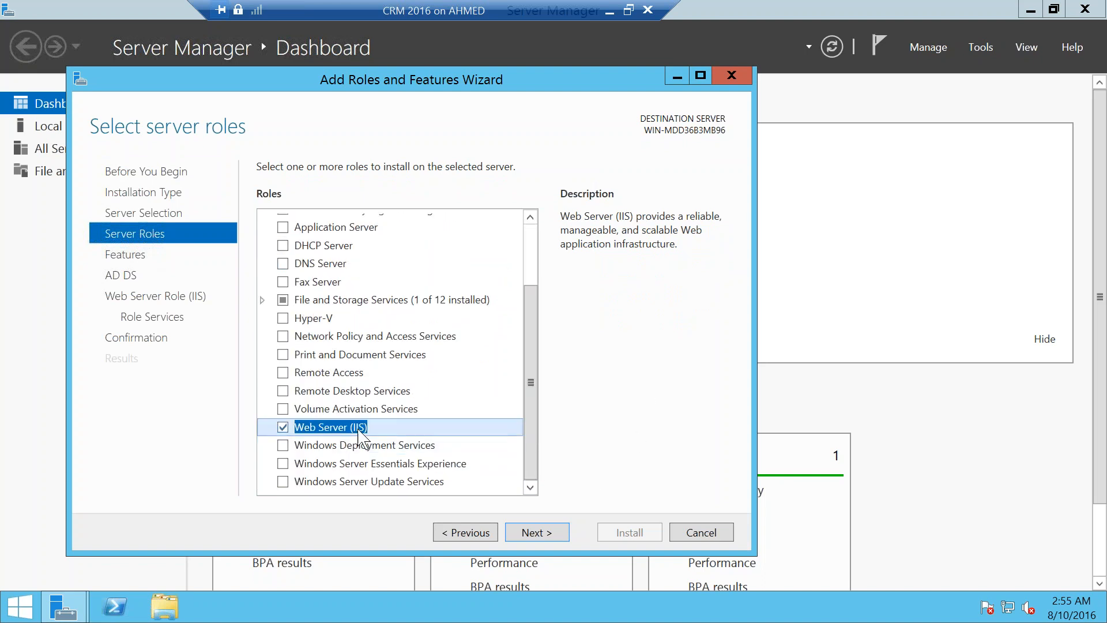
{"action": "left_click", "coordinate": [557, 533]}
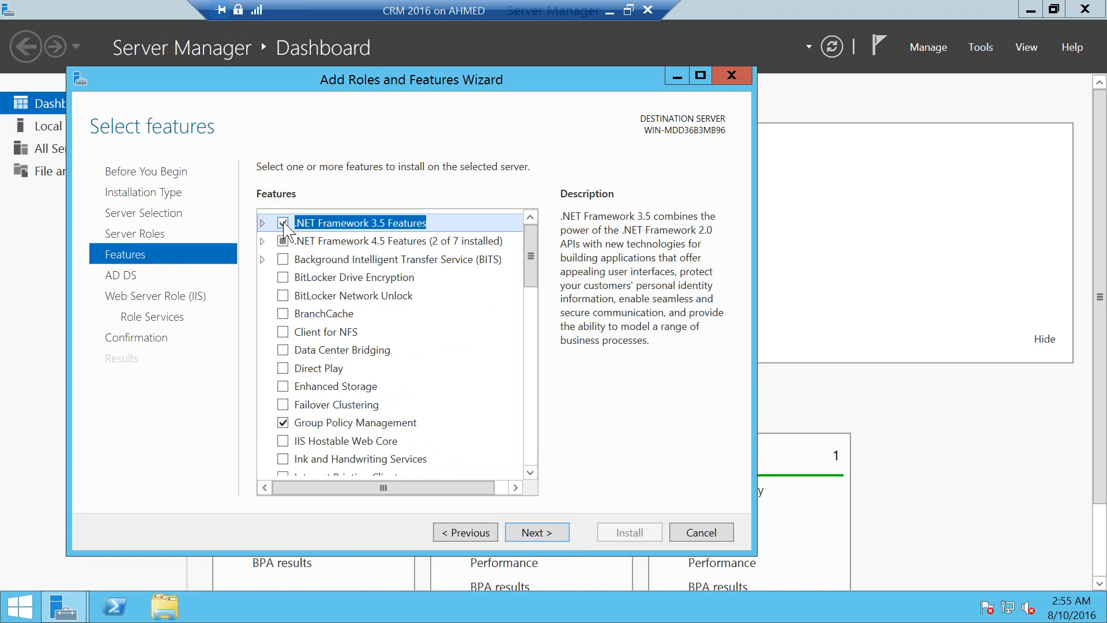
Step: Tick Windows Identity Foundation 3.5 and Windows Search Service in the features list
{"action": "left_click_drag", "start_coordinate": [531, 270], "coordinate": [529, 392]}
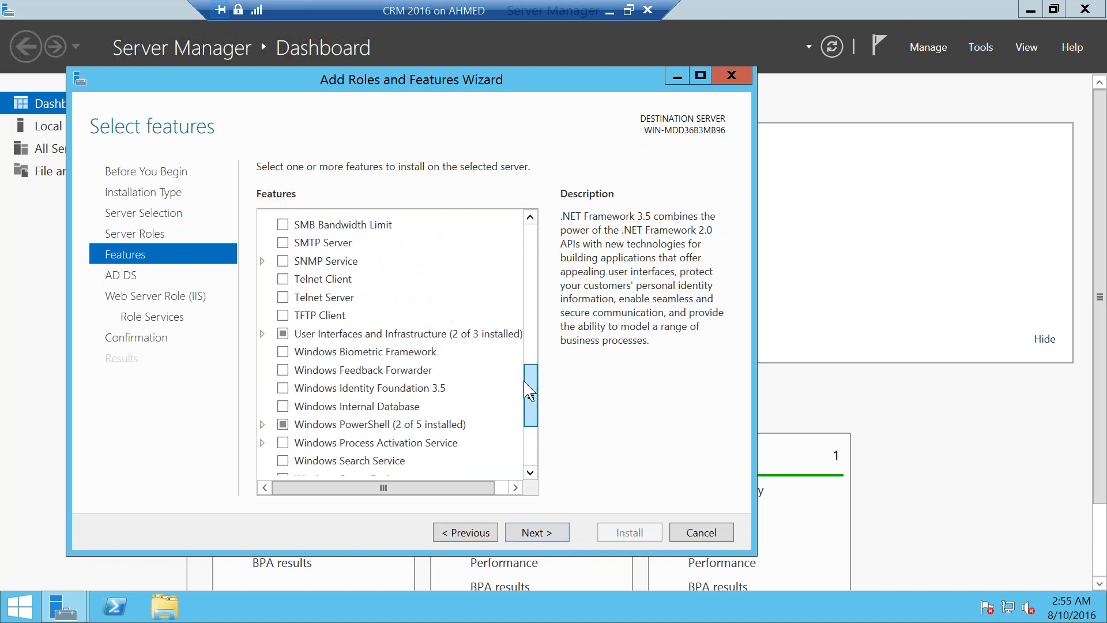
{"action": "left_click", "coordinate": [283, 388]}
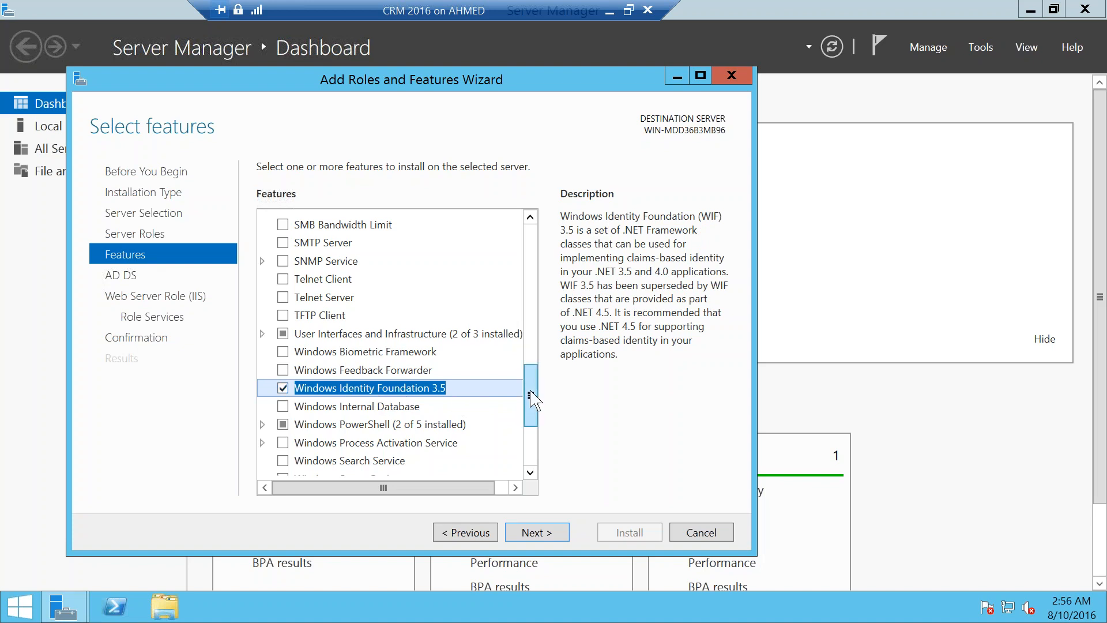
{"action": "left_click_drag", "start_coordinate": [531, 398], "coordinate": [531, 447]}
{"action": "left_click", "coordinate": [283, 303]}
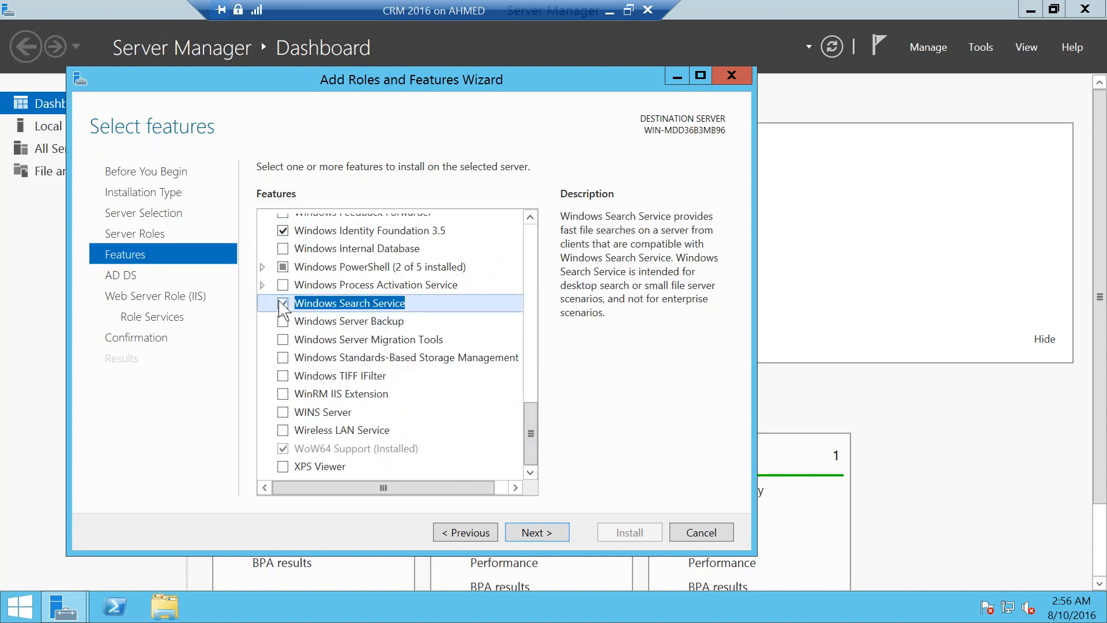
{"action": "left_click_drag", "start_coordinate": [537, 426], "coordinate": [548, 476]}
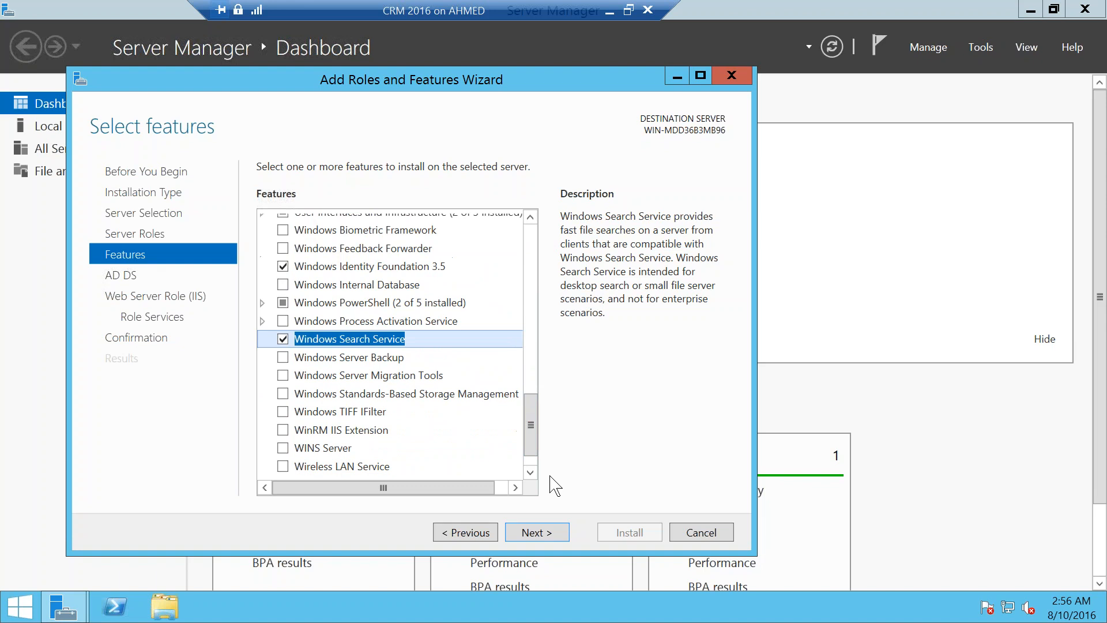
{"action": "left_click", "coordinate": [558, 531]}
Step: Include Basic Authentication and Windows Authentication among the IIS security role services
{"action": "left_click", "coordinate": [558, 532]}
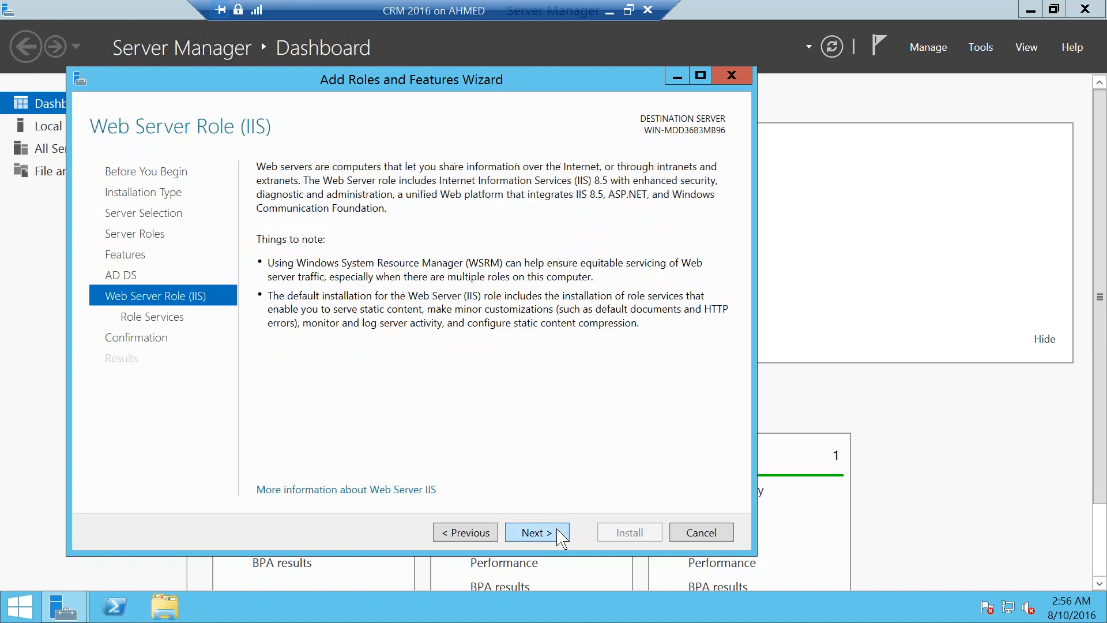
{"action": "left_click", "coordinate": [558, 532]}
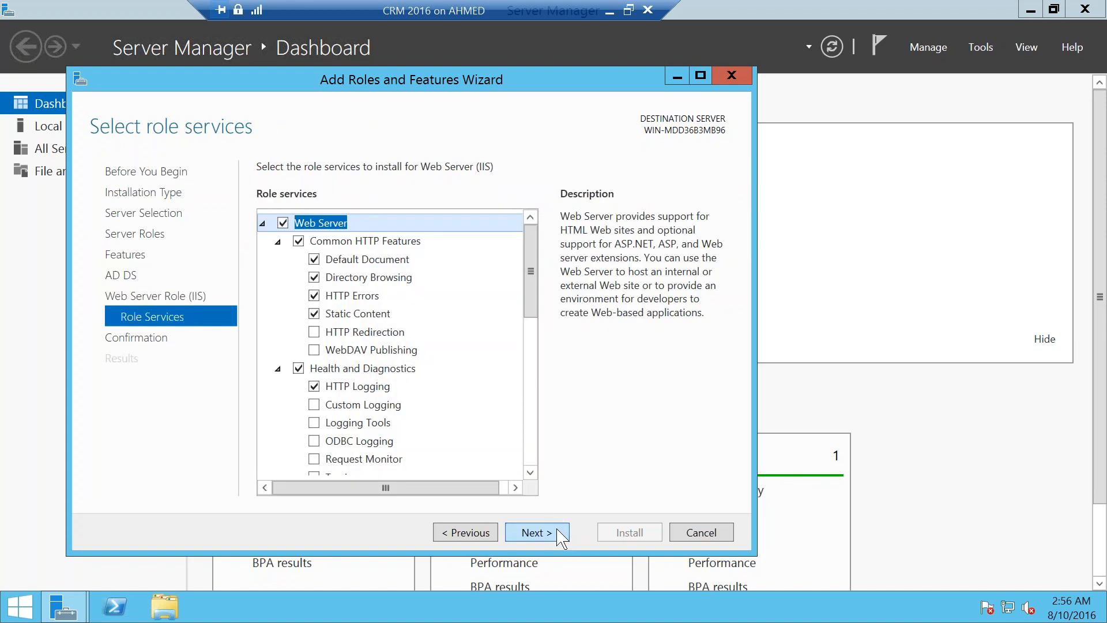
{"action": "left_click", "coordinate": [535, 379]}
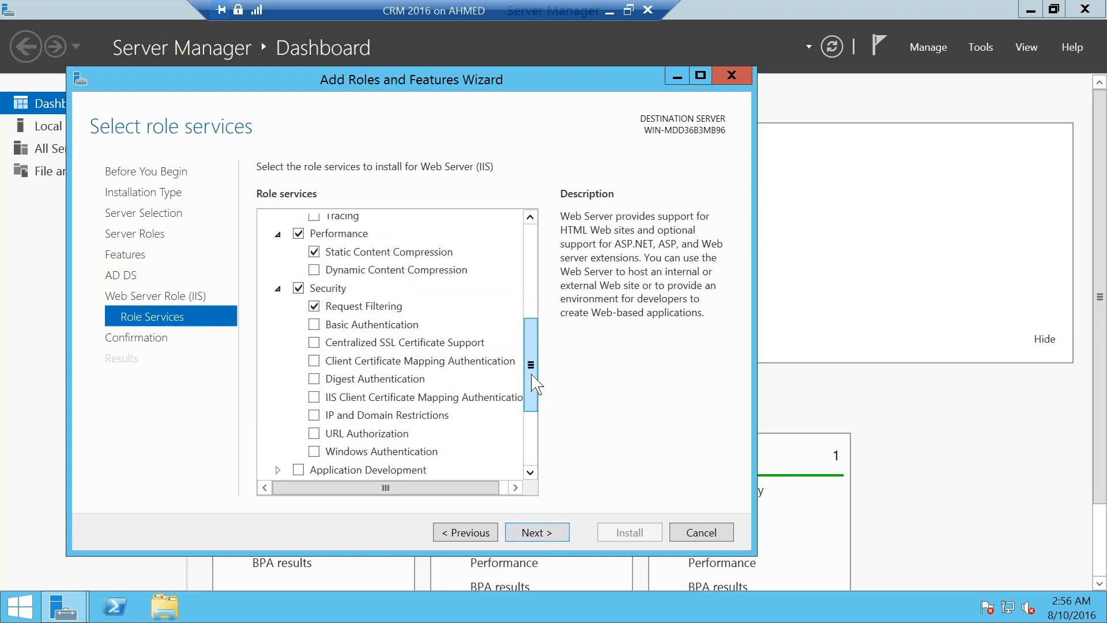
{"action": "left_click", "coordinate": [315, 324]}
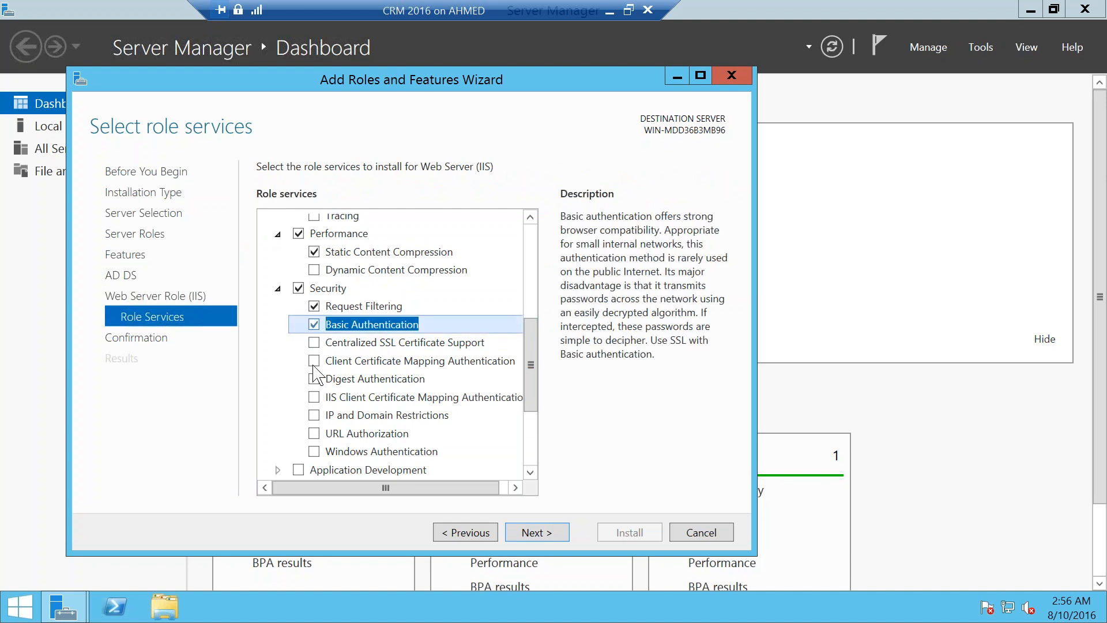
{"action": "left_click", "coordinate": [314, 450]}
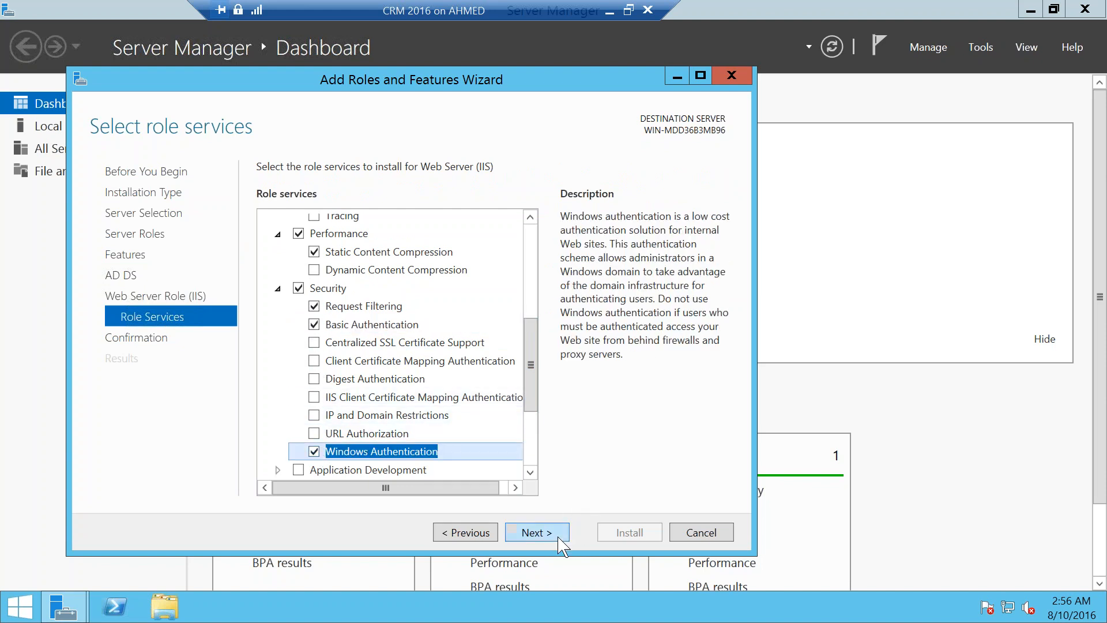
{"action": "left_click", "coordinate": [528, 447]}
{"action": "left_click", "coordinate": [536, 532]}
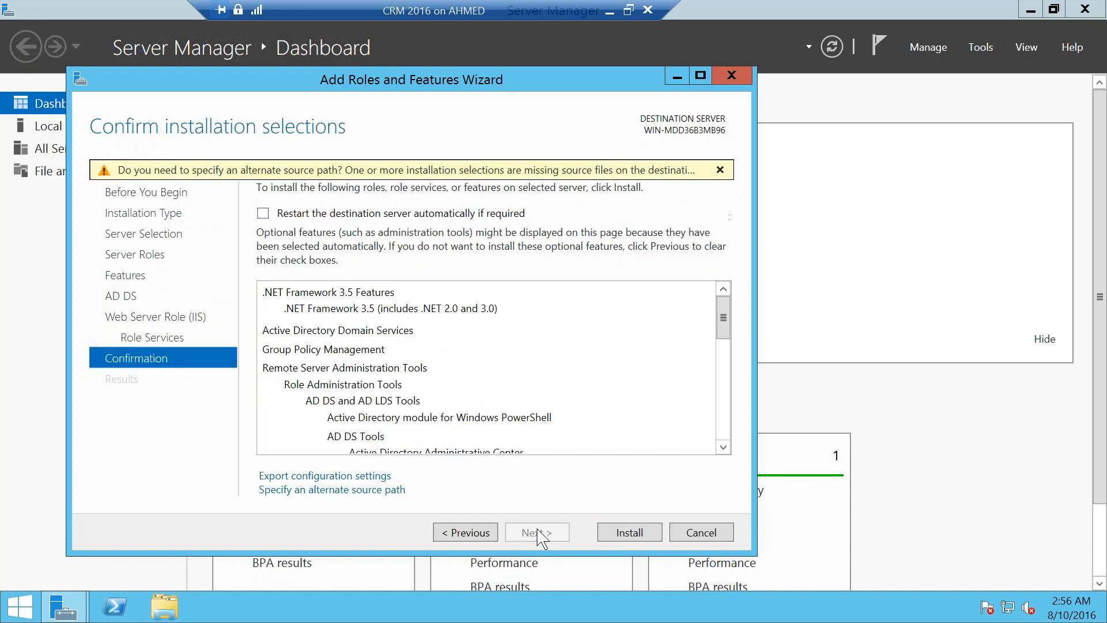
Step: Allow automatic restarts and browse the drives for the installation source files
{"action": "left_click", "coordinate": [263, 213]}
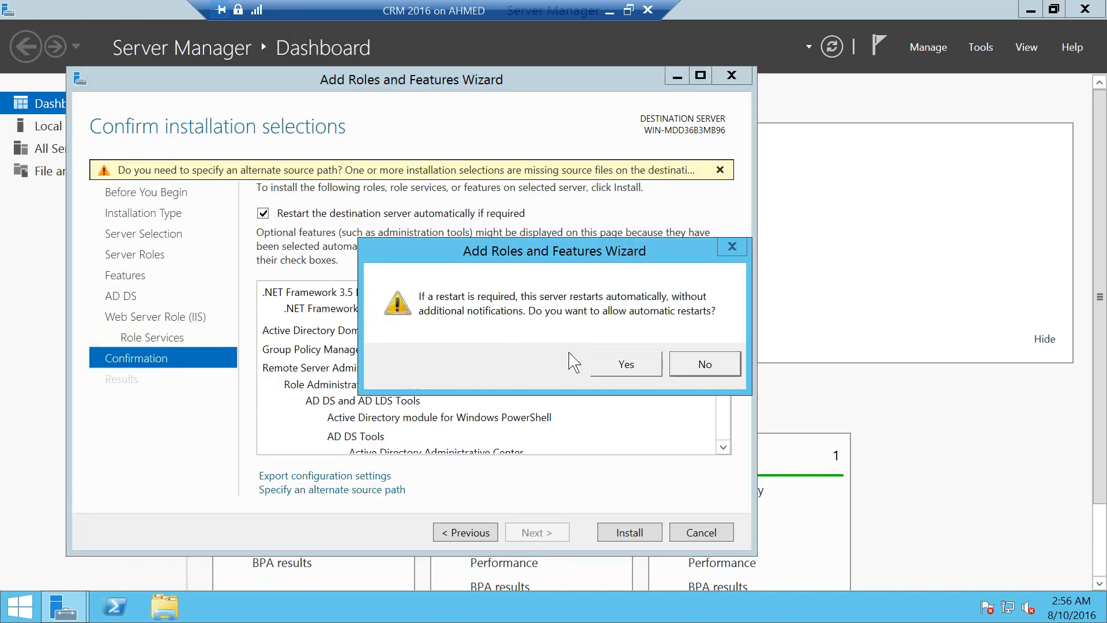
{"action": "left_click", "coordinate": [600, 361]}
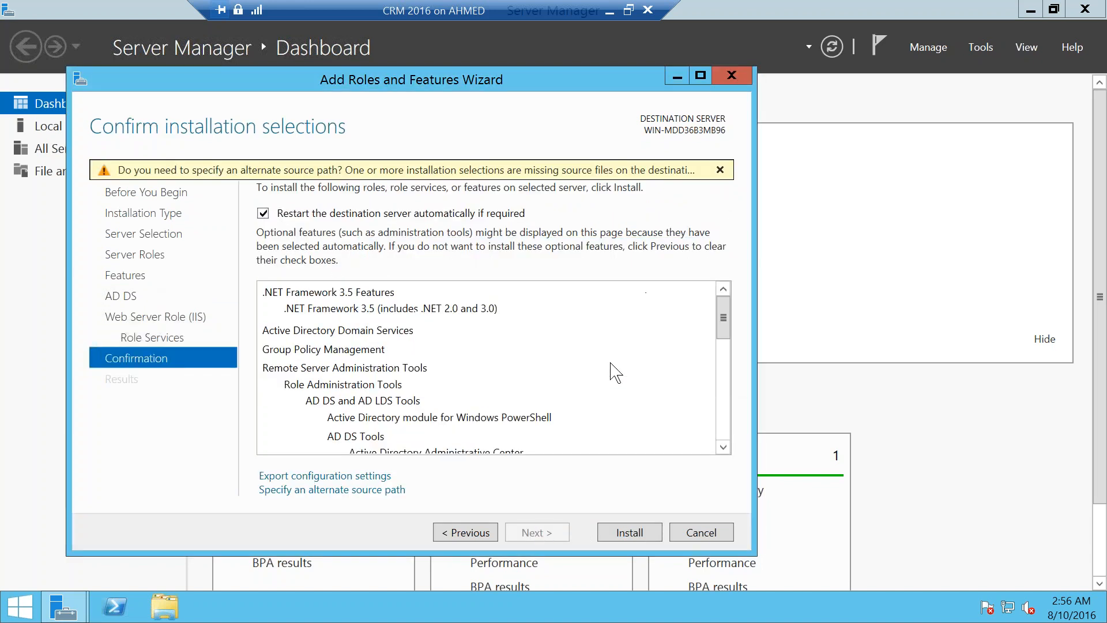
{"action": "left_click", "coordinate": [340, 496]}
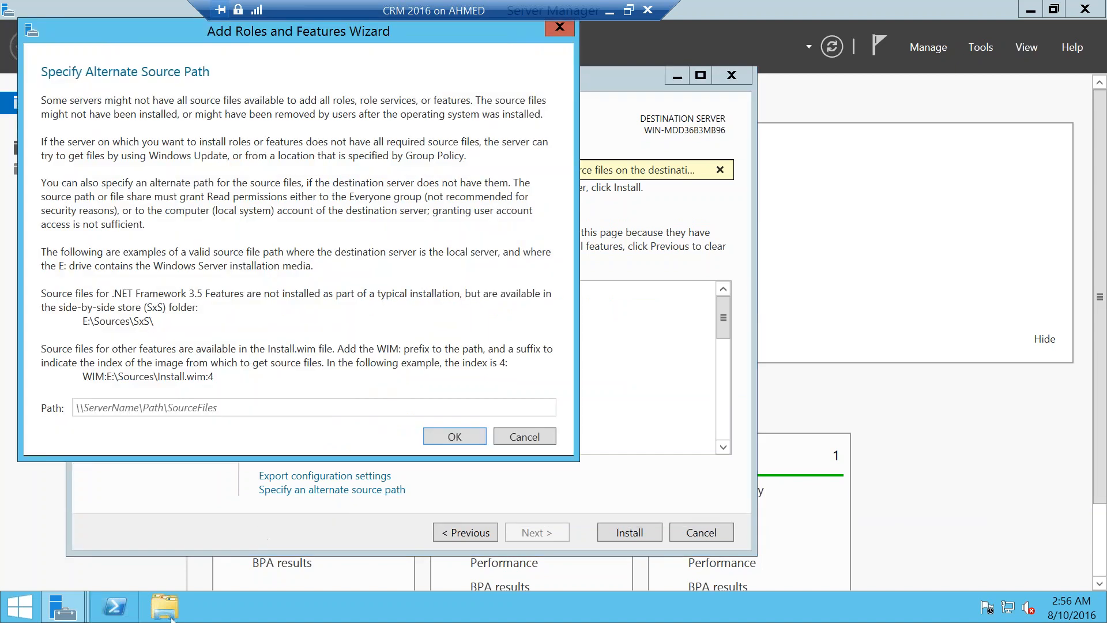
{"action": "left_click", "coordinate": [167, 608]}
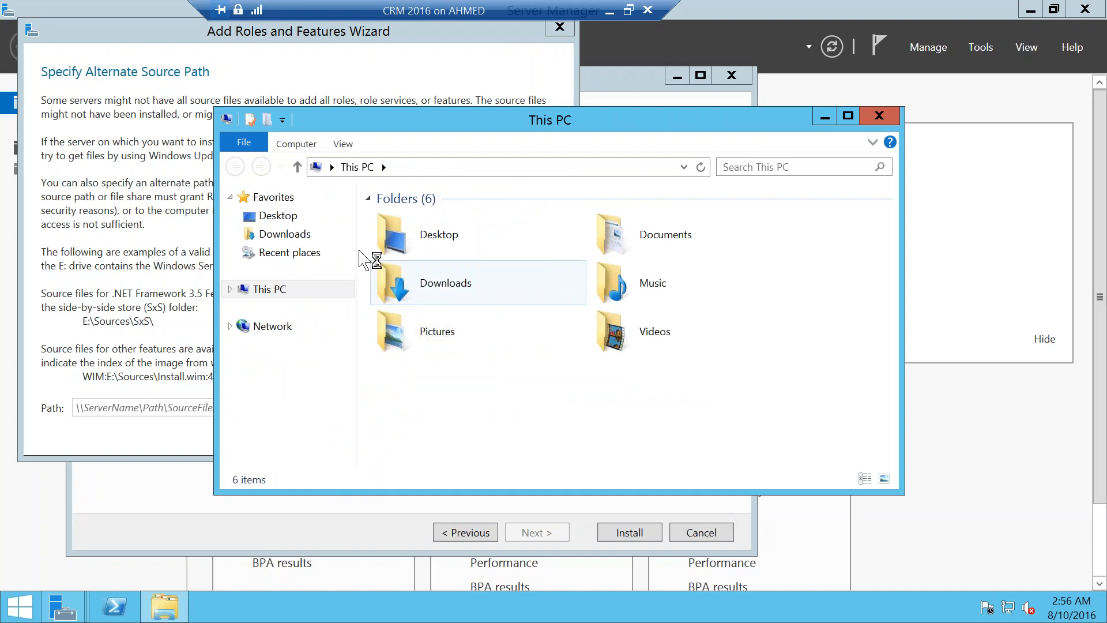
{"action": "left_click", "coordinate": [237, 290]}
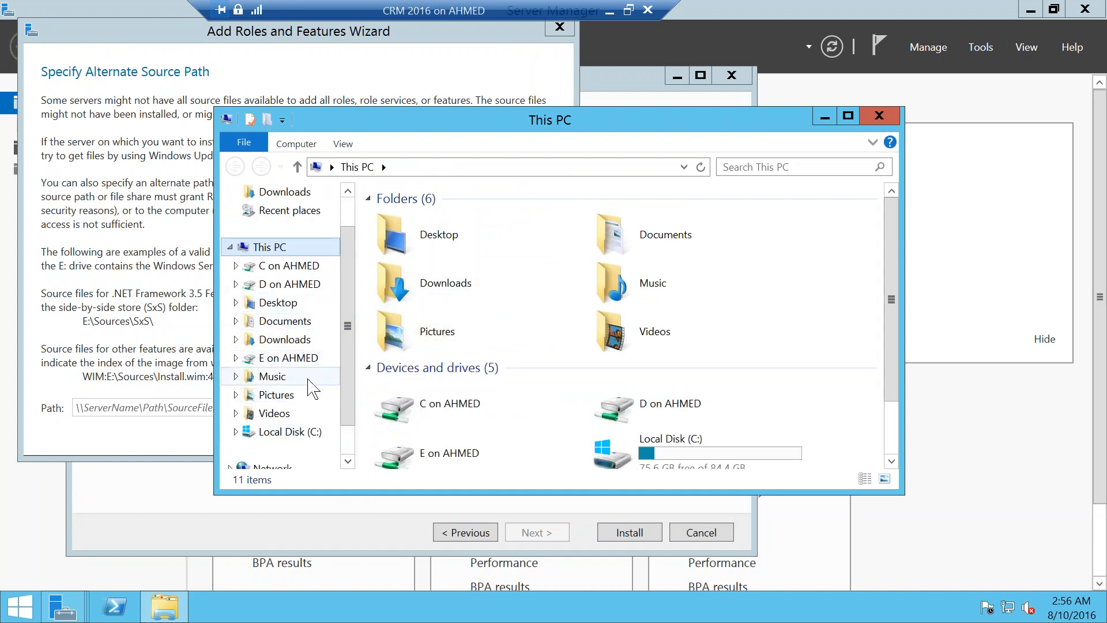
{"action": "left_click", "coordinate": [893, 449]}
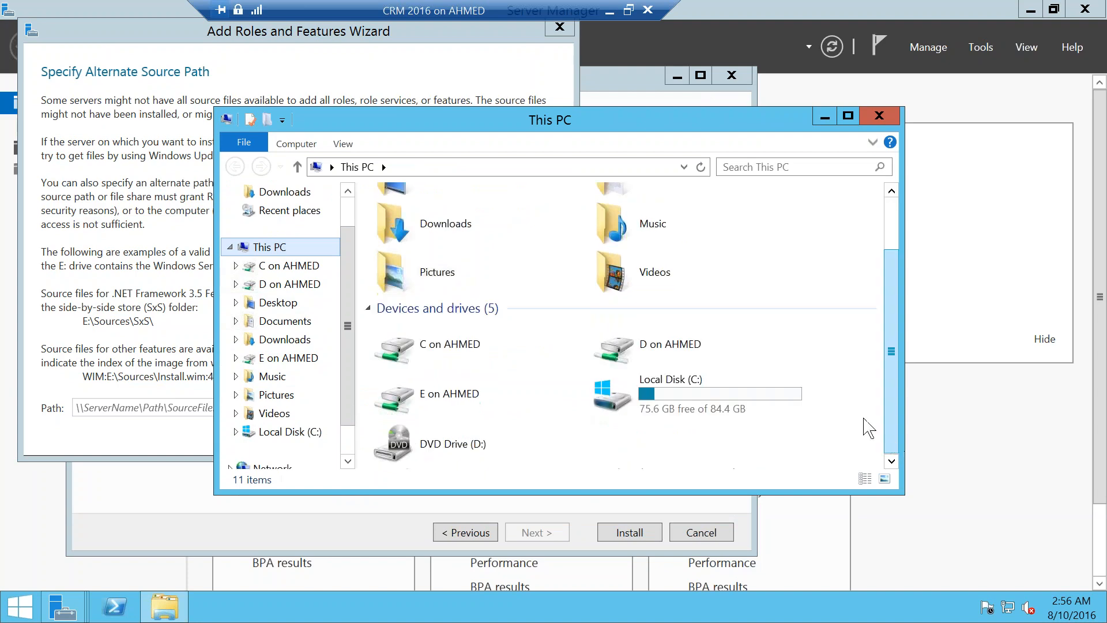
{"action": "left_click", "coordinate": [628, 10]}
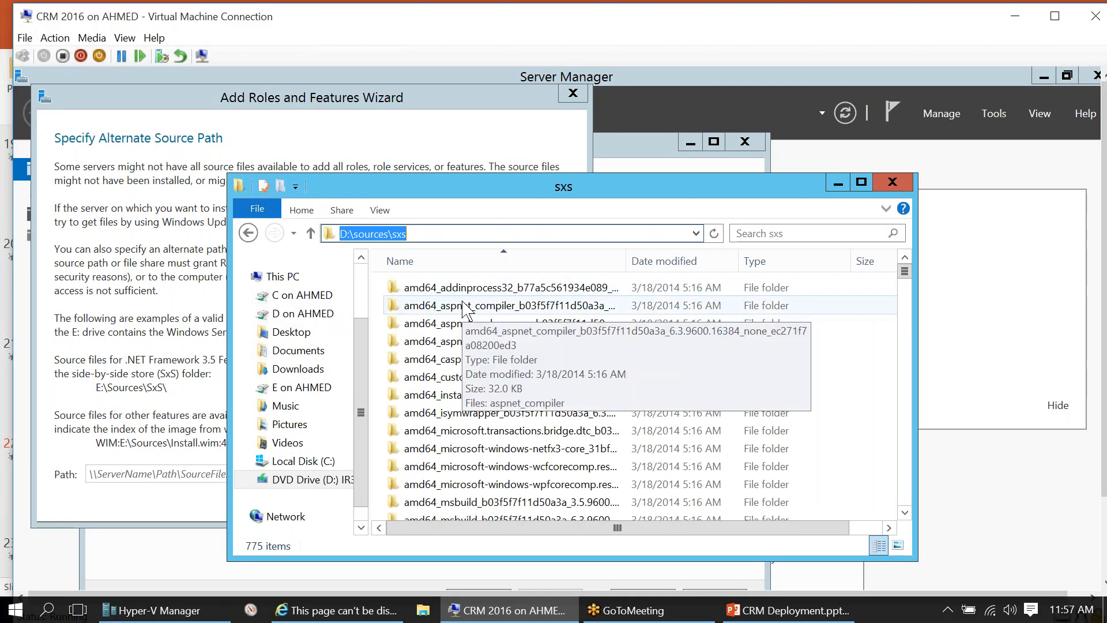
Step: Set the alternate source path to D:\sources\sxs
{"action": "left_click", "coordinate": [326, 231]}
{"action": "key", "text": "ctrl+c"}
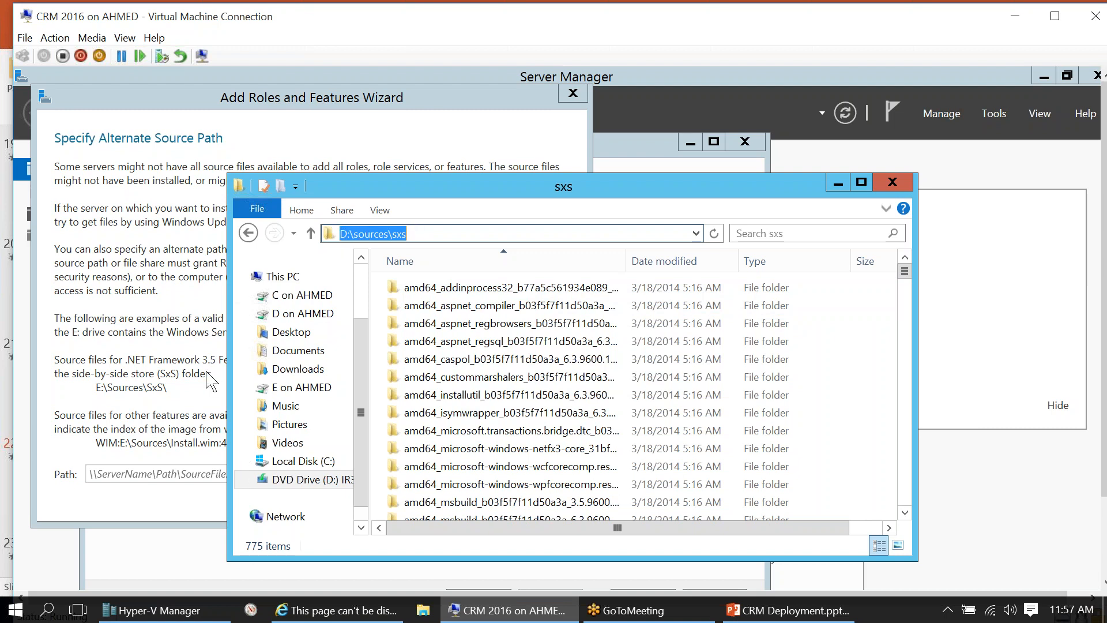
{"action": "left_click", "coordinate": [104, 470]}
{"action": "key", "text": "ctrl+v"}
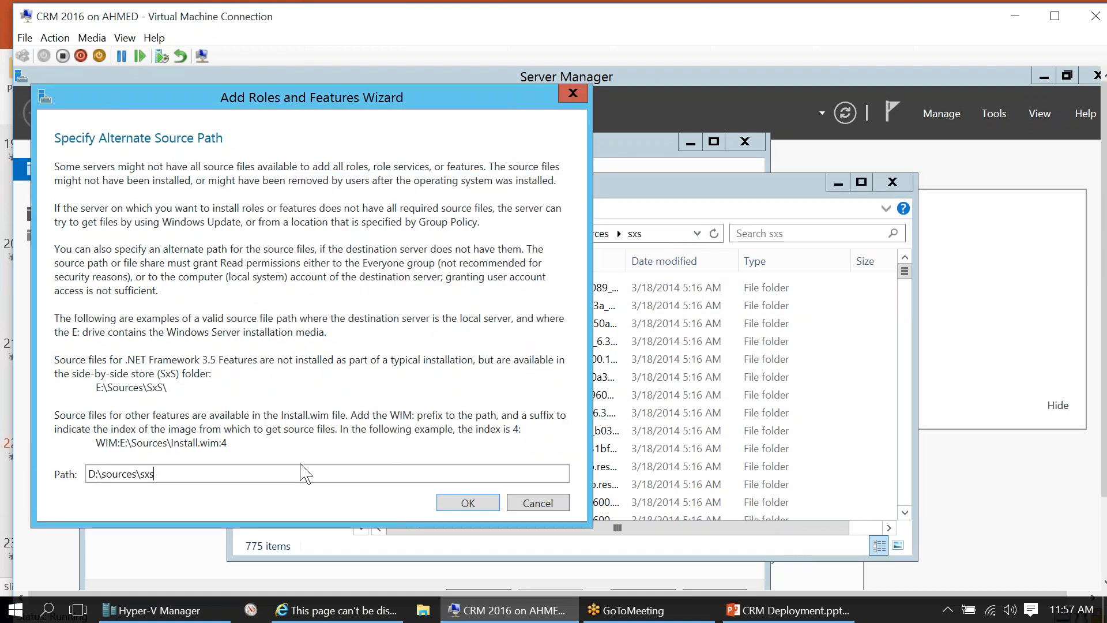
{"action": "left_click", "coordinate": [894, 181]}
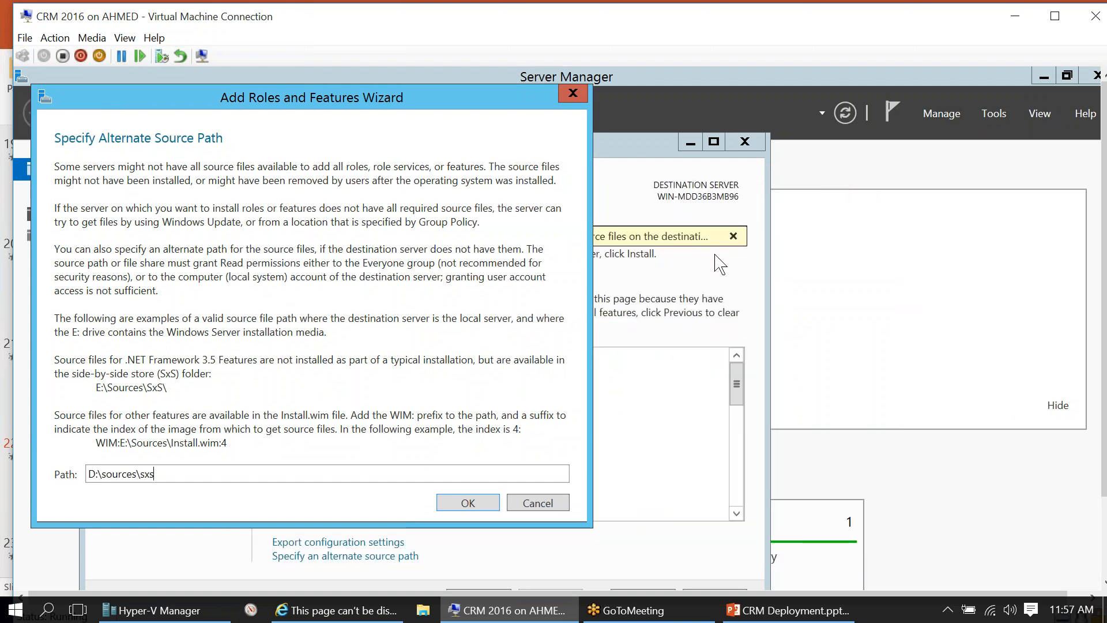
{"action": "left_click", "coordinate": [477, 502]}
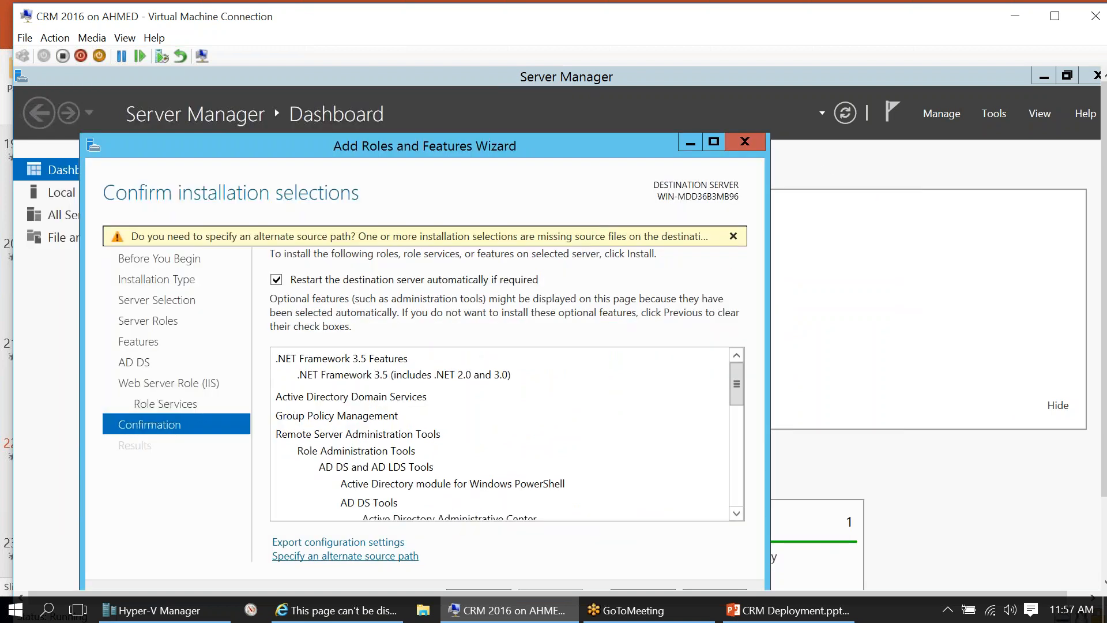
Step: Start installing the selected roles and features
{"action": "left_click", "coordinate": [1054, 17]}
{"action": "left_click", "coordinate": [619, 538]}
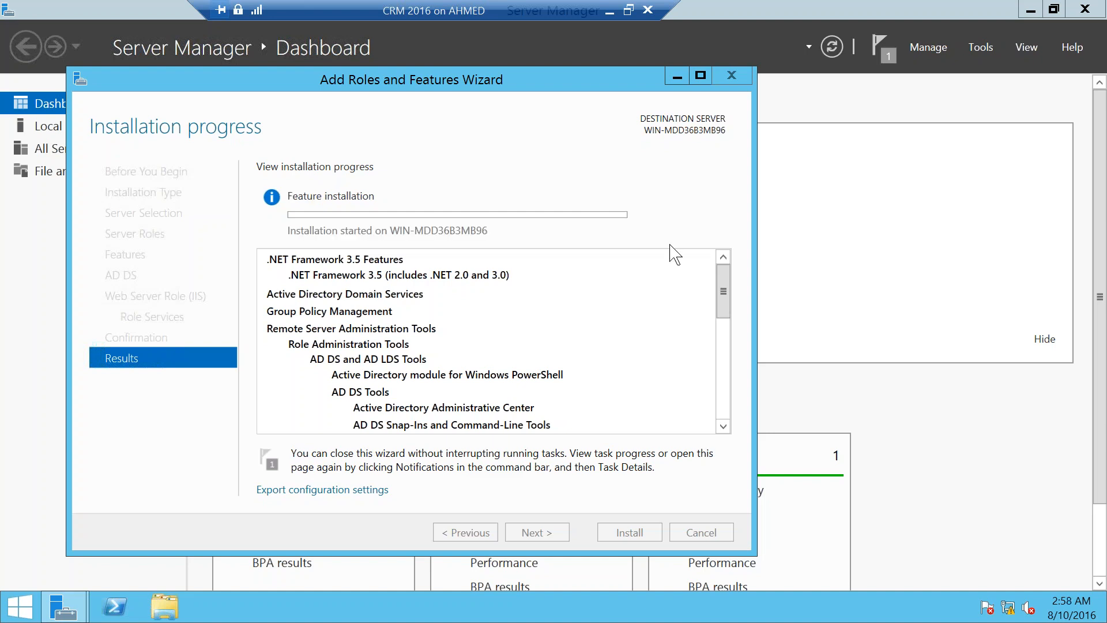
{"action": "left_click", "coordinate": [629, 11]}
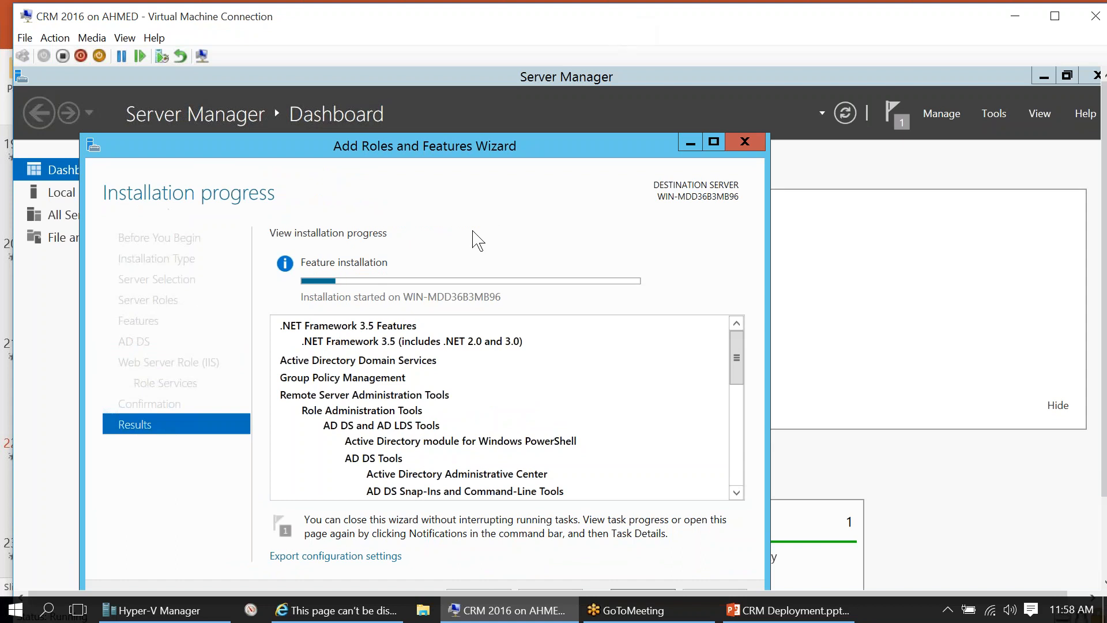
{"action": "left_click", "coordinate": [199, 612]}
Step: Apply the Promote Domain checkpoint to the CRM 2016 VM and return to it
{"action": "right_click", "coordinate": [264, 299]}
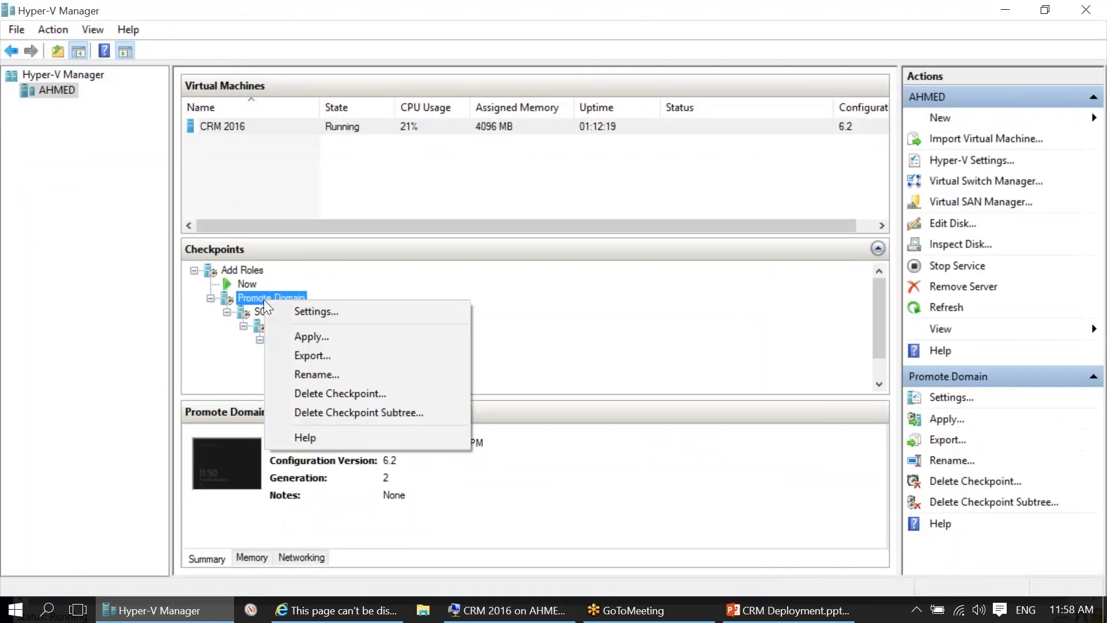
{"action": "left_click", "coordinate": [335, 338]}
{"action": "left_click", "coordinate": [678, 315]}
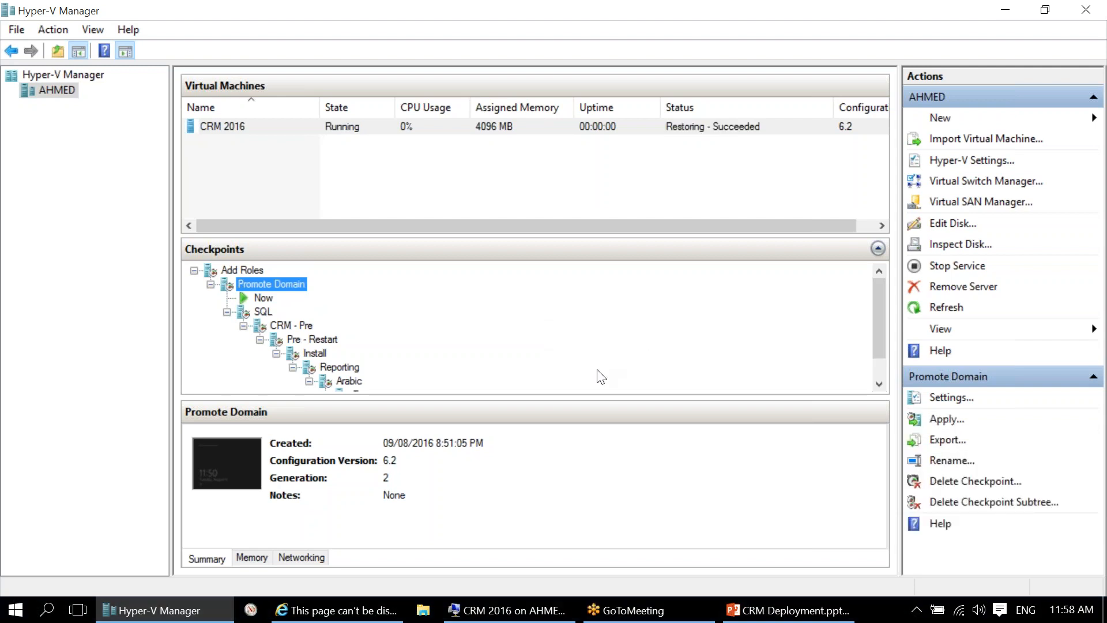
{"action": "left_click", "coordinate": [510, 615]}
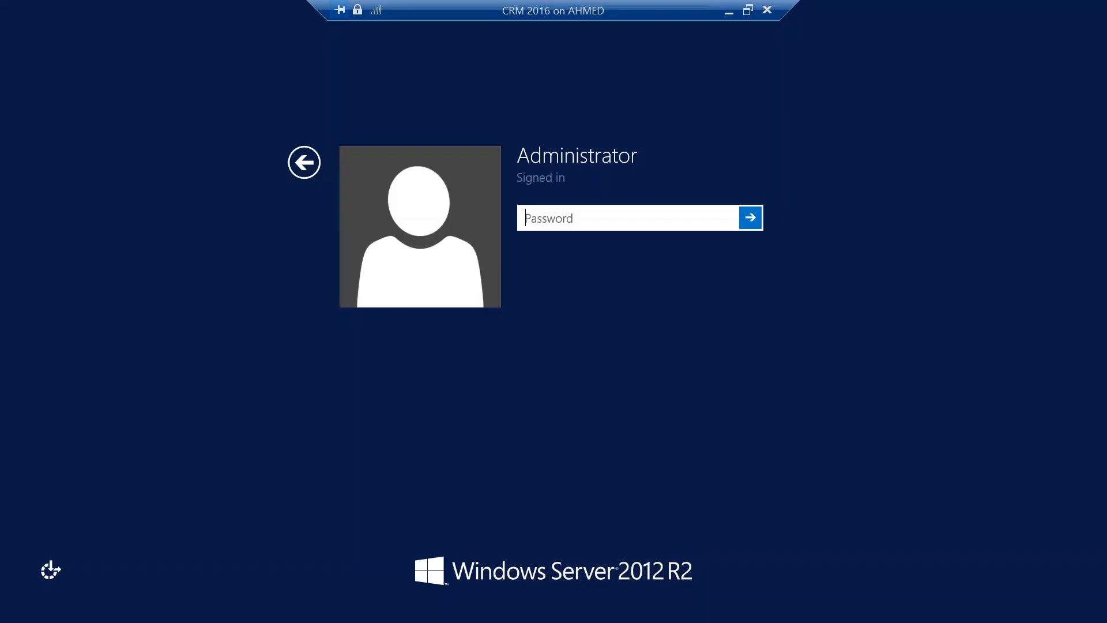
Step: Sign in to the server with the Administrator password
{"action": "type", "text": "*******"}
{"action": "key", "text": "Return"}
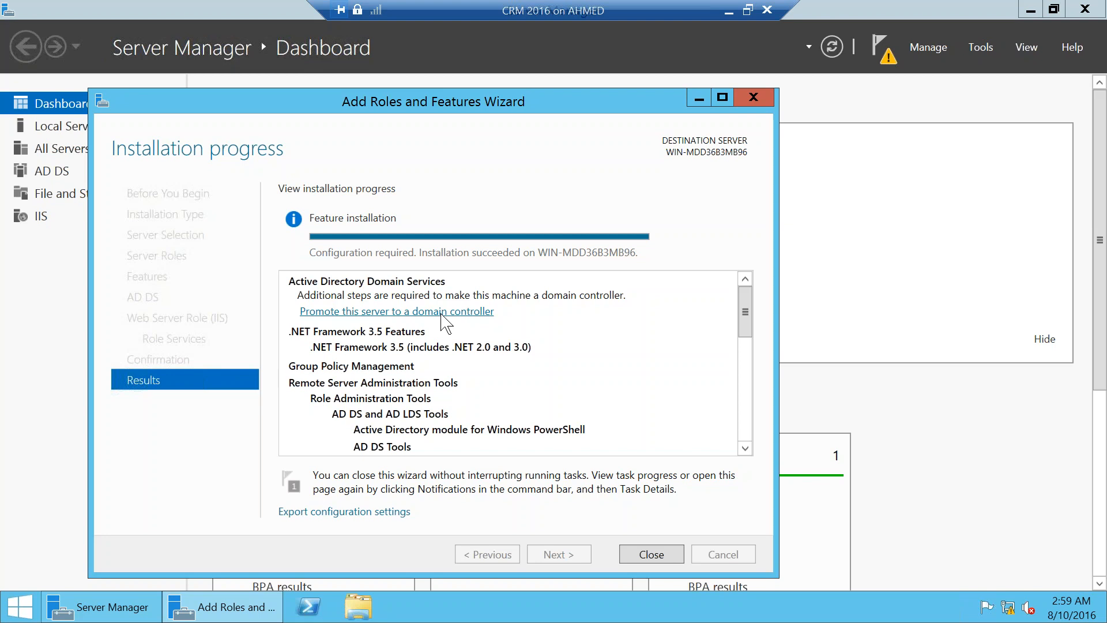
Step: Start domain controller promotion with a new forest whose root domain is linkdev.com
{"action": "left_click", "coordinate": [441, 312]}
{"action": "left_click", "coordinate": [295, 214]}
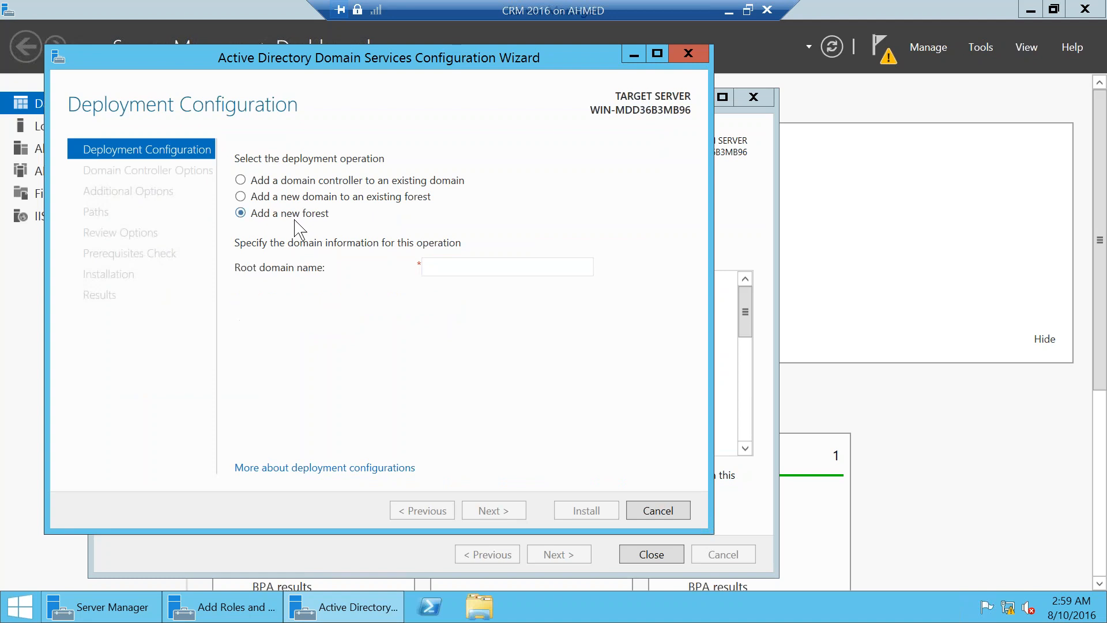
{"action": "left_click", "coordinate": [479, 268]}
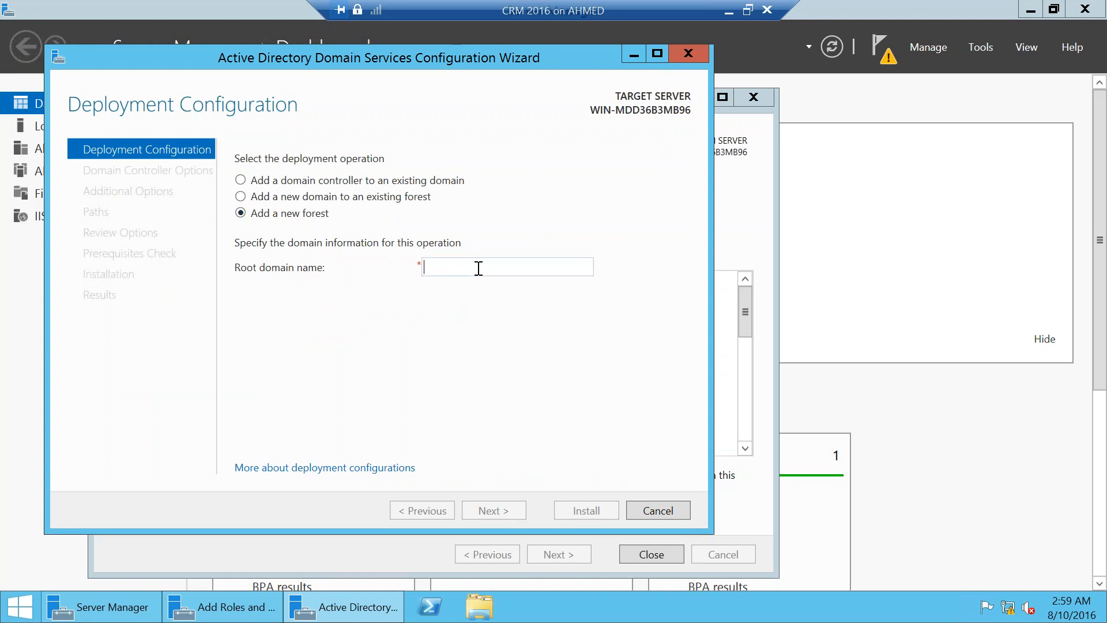
{"action": "type", "text": "linkdev.com"}
{"action": "key", "text": "Return"}
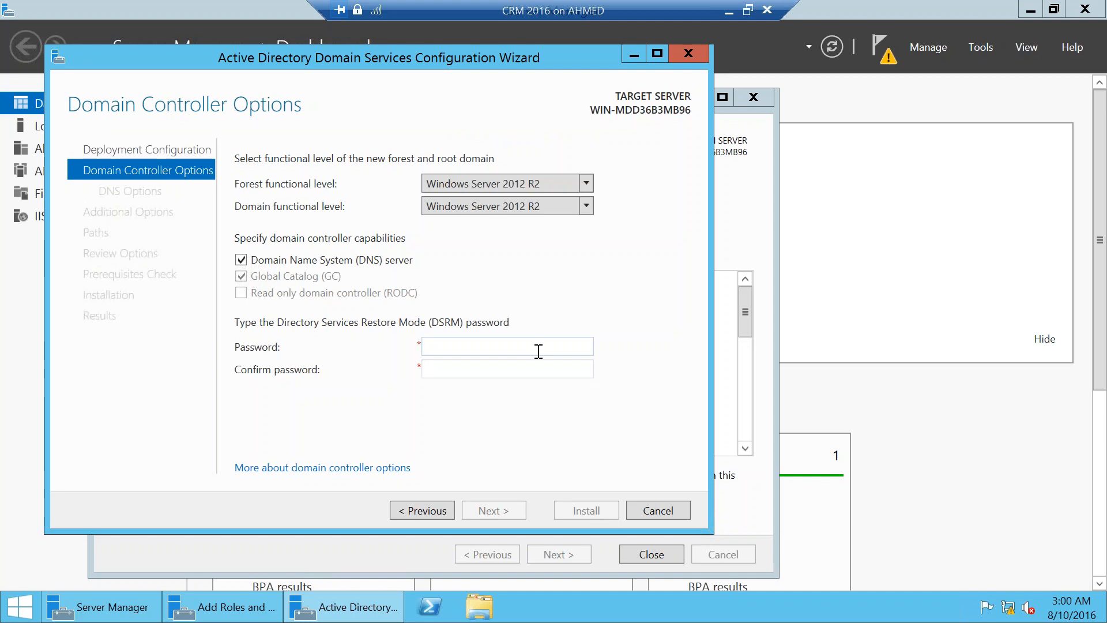
Step: Enter and confirm the Directory Services Restore Mode password, then pass the DNS options
{"action": "type", "text": "P@ssw0rd"}
{"action": "key", "text": "Tab"}
{"action": "type", "text": "P@ssw0"}
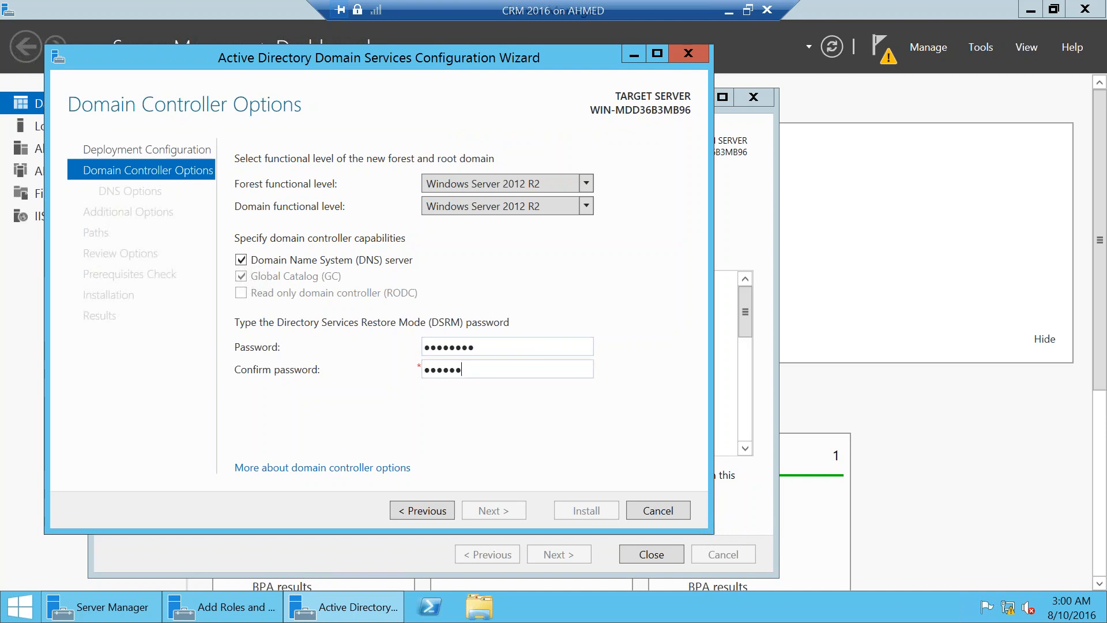
{"action": "type", "text": "rd"}
{"action": "key", "text": "Return"}
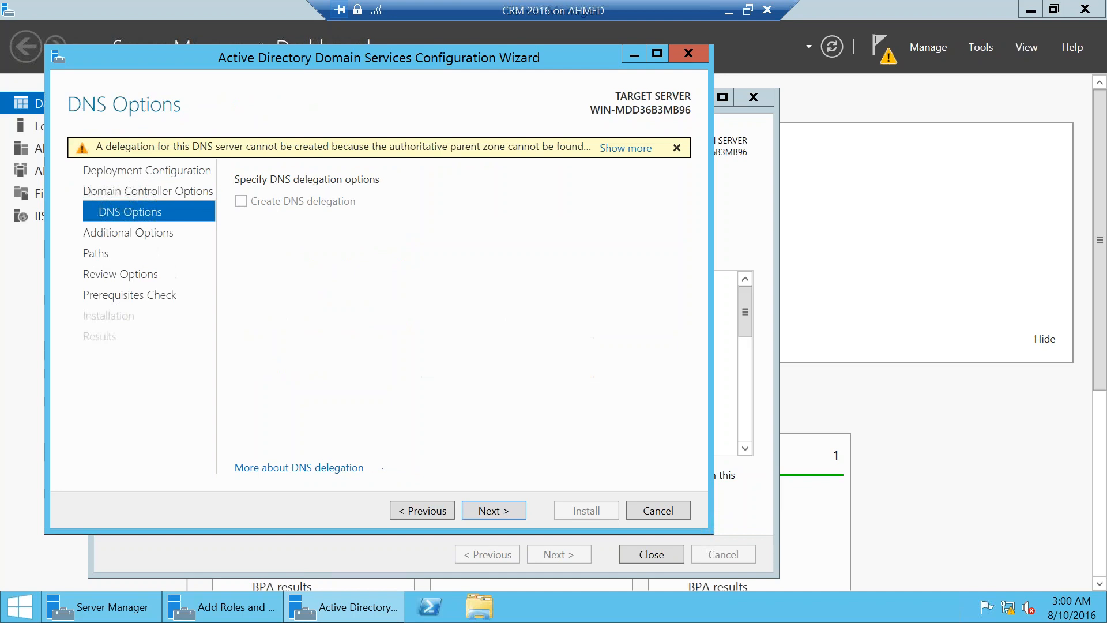
{"action": "key", "text": "Return"}
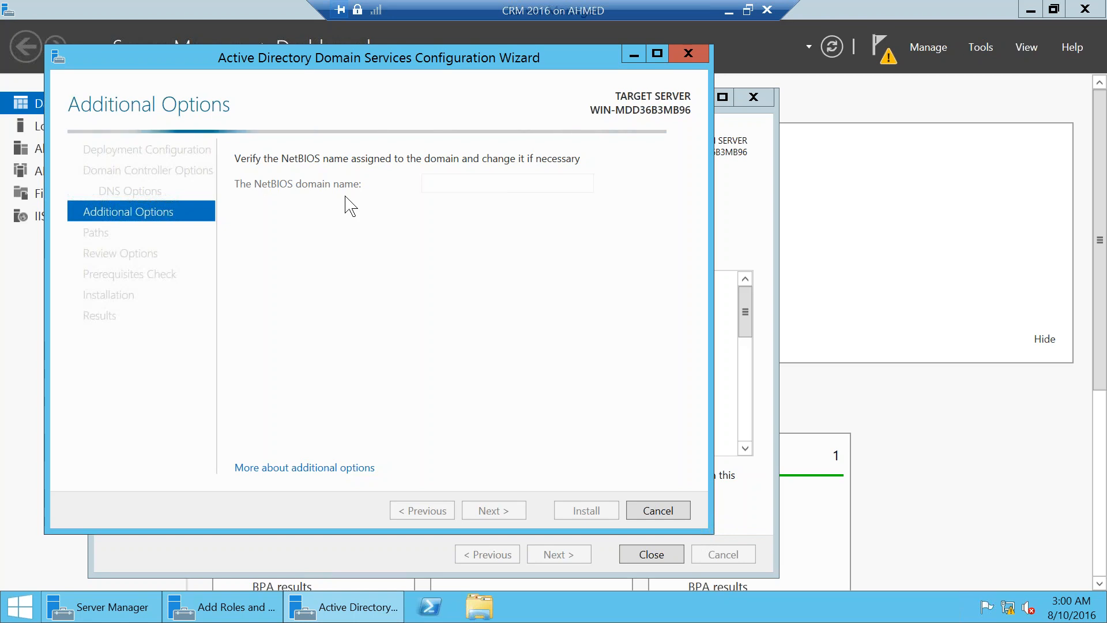
Step: Keep the NetBIOS domain name LINKDEV and continue
{"action": "right_click", "coordinate": [20, 606]}
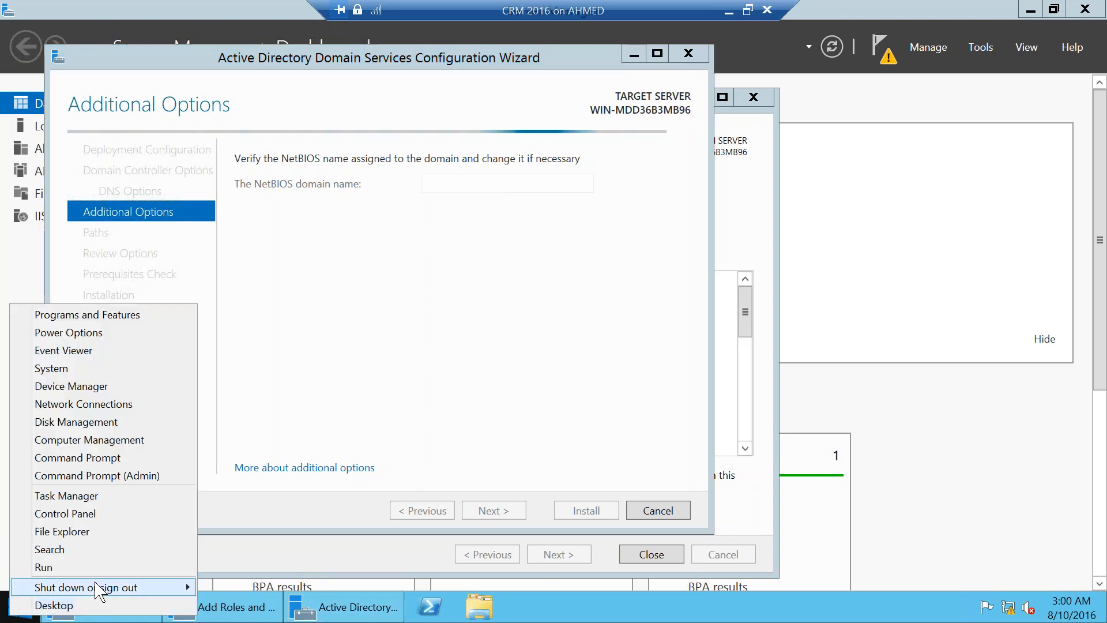
{"action": "mouse_move", "coordinate": [121, 588]}
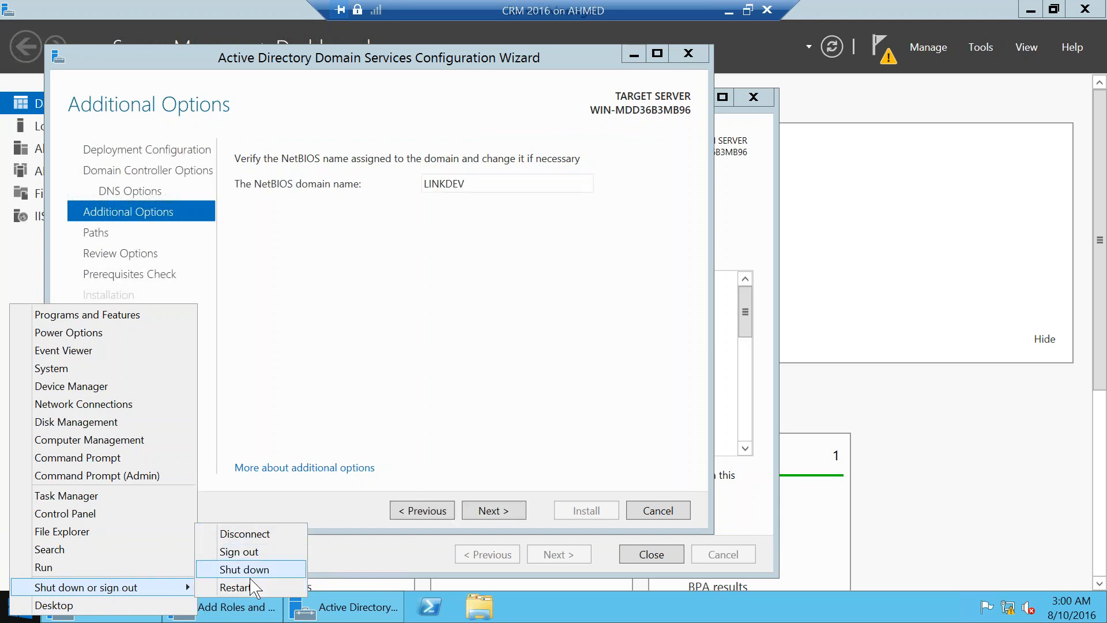
{"action": "left_click", "coordinate": [358, 503]}
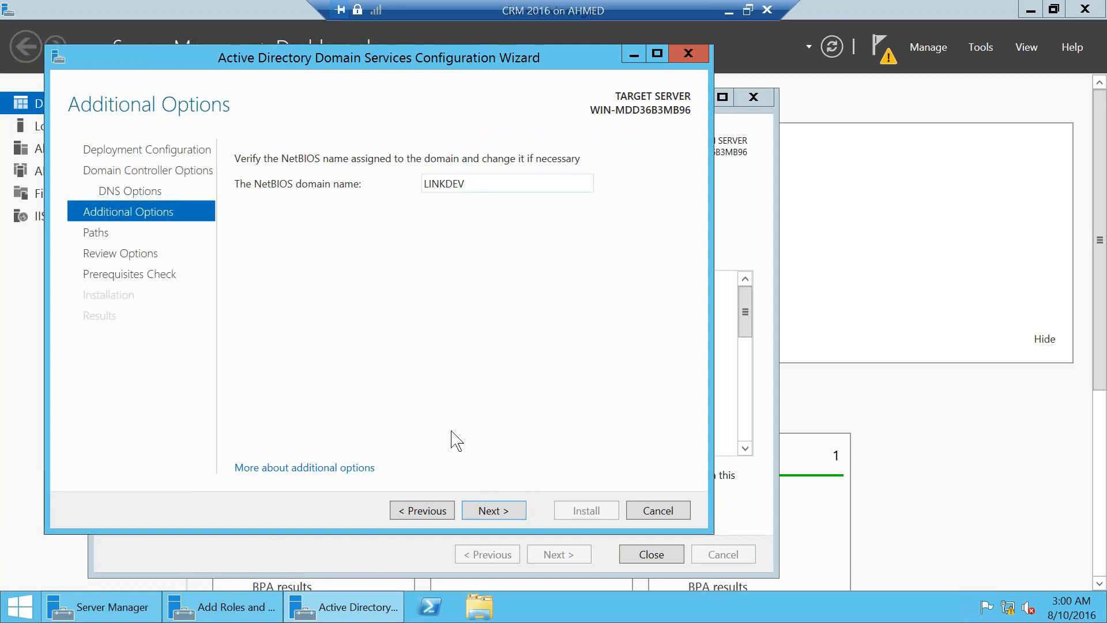
{"action": "left_click", "coordinate": [493, 513]}
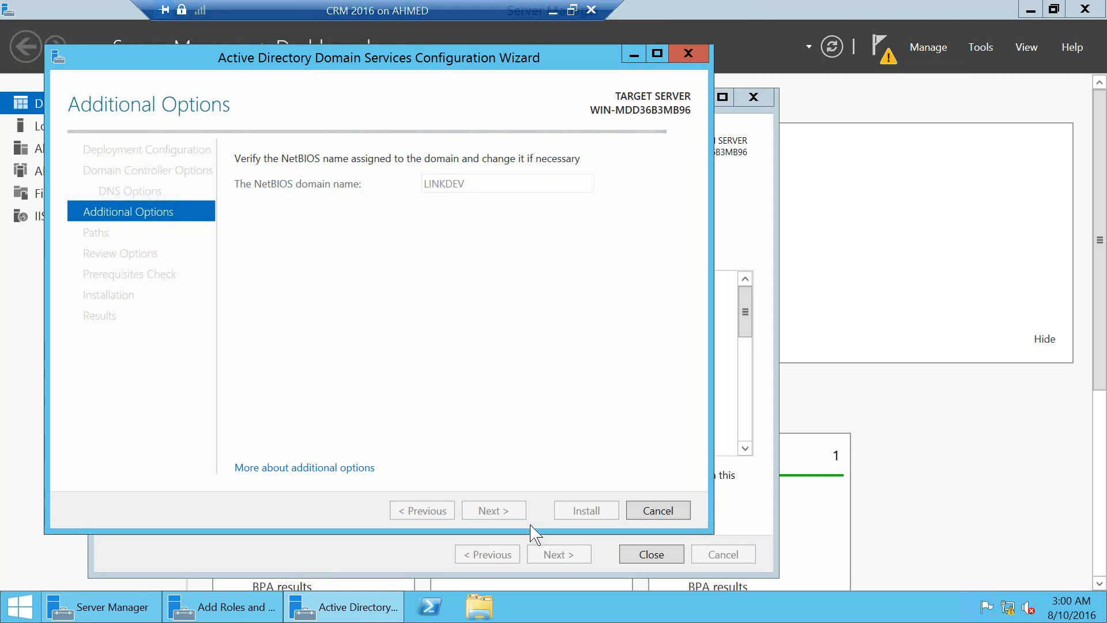
Step: Advance past Review Options to run the prerequisites check, then close the VM connection
{"action": "left_click", "coordinate": [511, 518]}
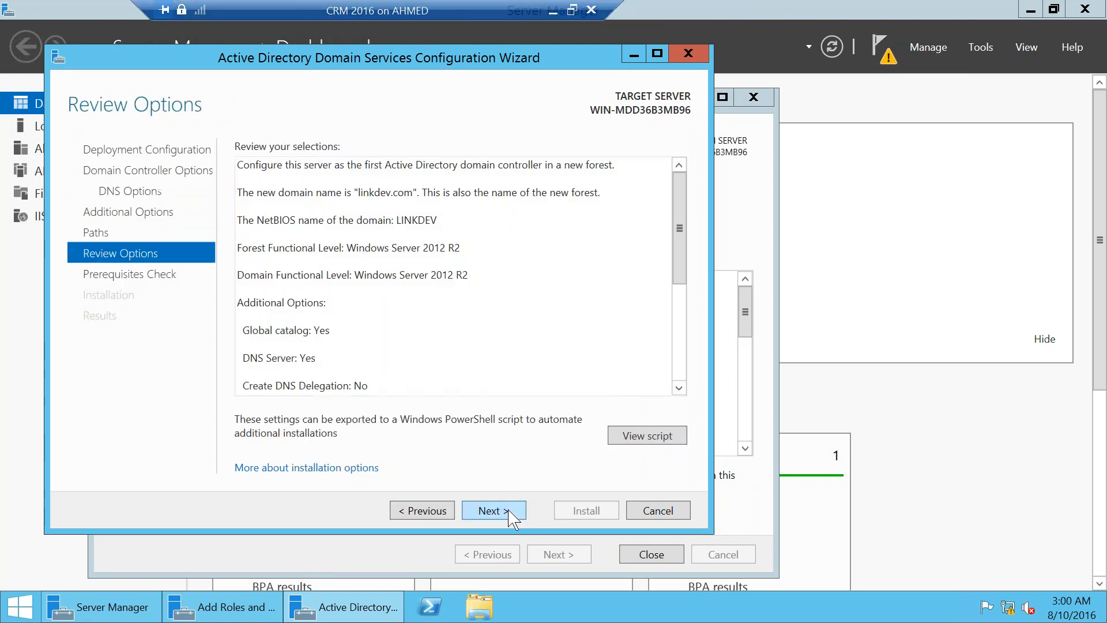
{"action": "left_click", "coordinate": [511, 518]}
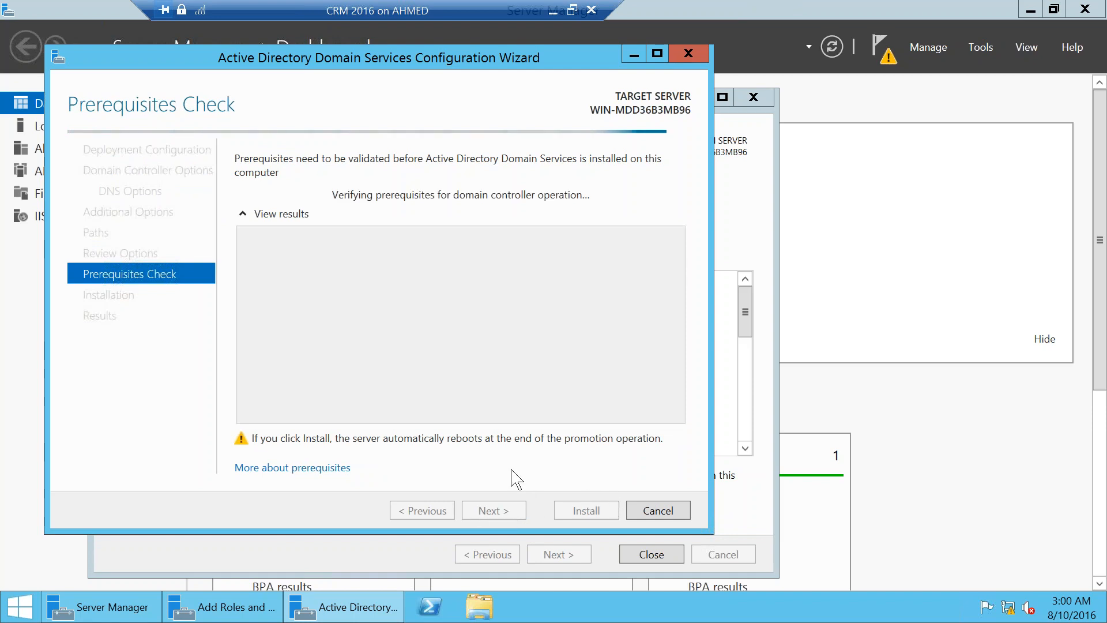
{"action": "left_click", "coordinate": [590, 11]}
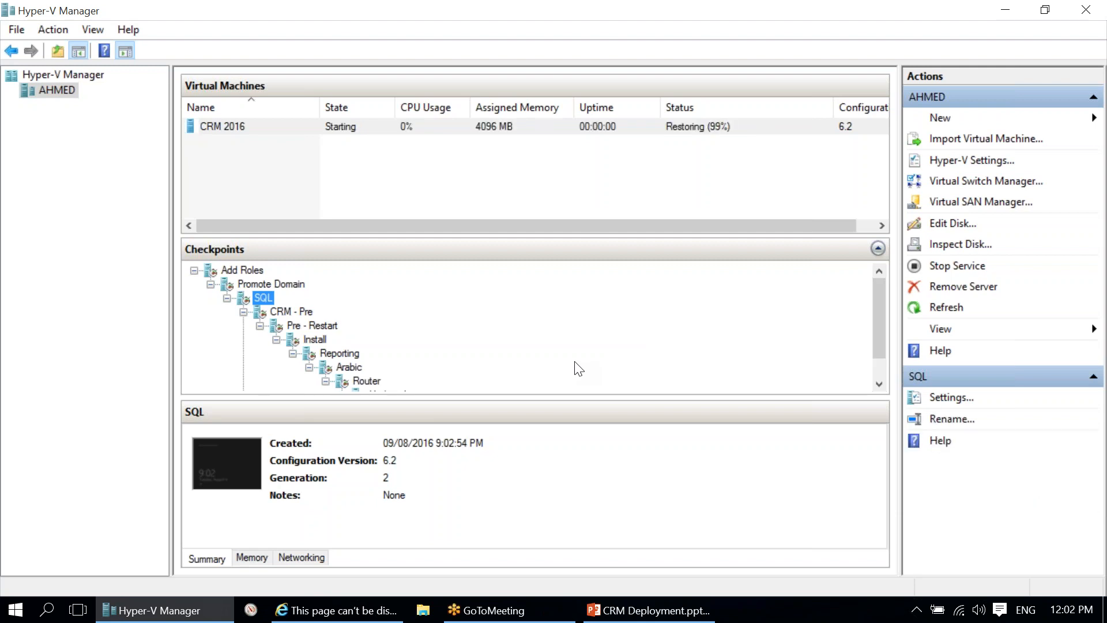
Step: Connect to the CRM 2016 VM and sign in with the domain Administrator account's password
{"action": "left_click", "coordinate": [650, 128]}
{"action": "left_click", "coordinate": [952, 396]}
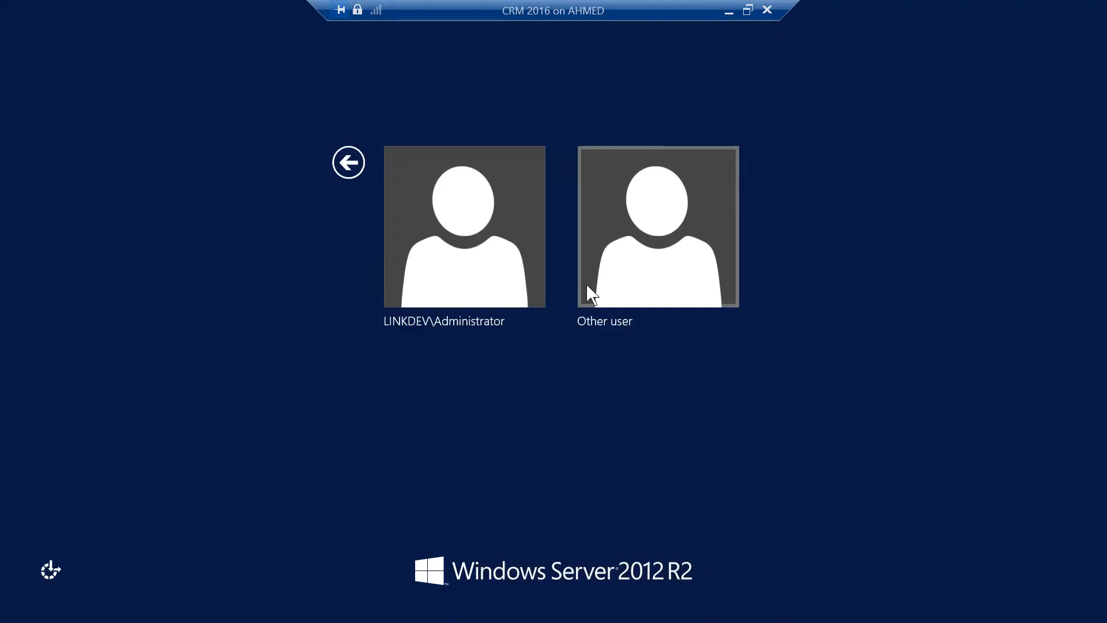
{"action": "left_click", "coordinate": [475, 280]}
{"action": "left_click", "coordinate": [304, 162]}
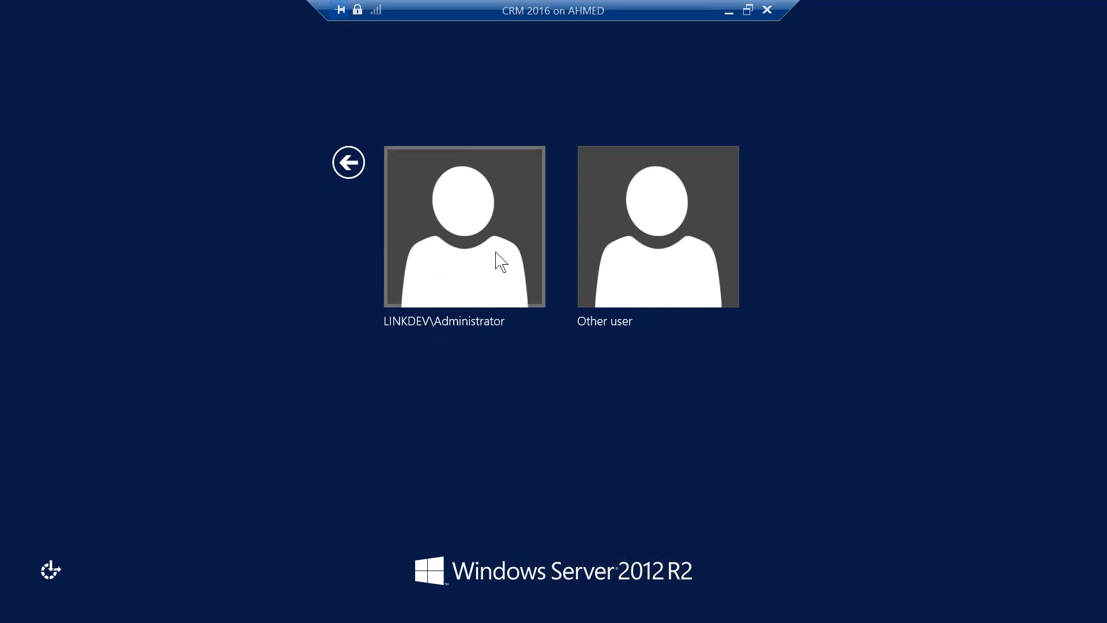
{"action": "left_click", "coordinate": [464, 253]}
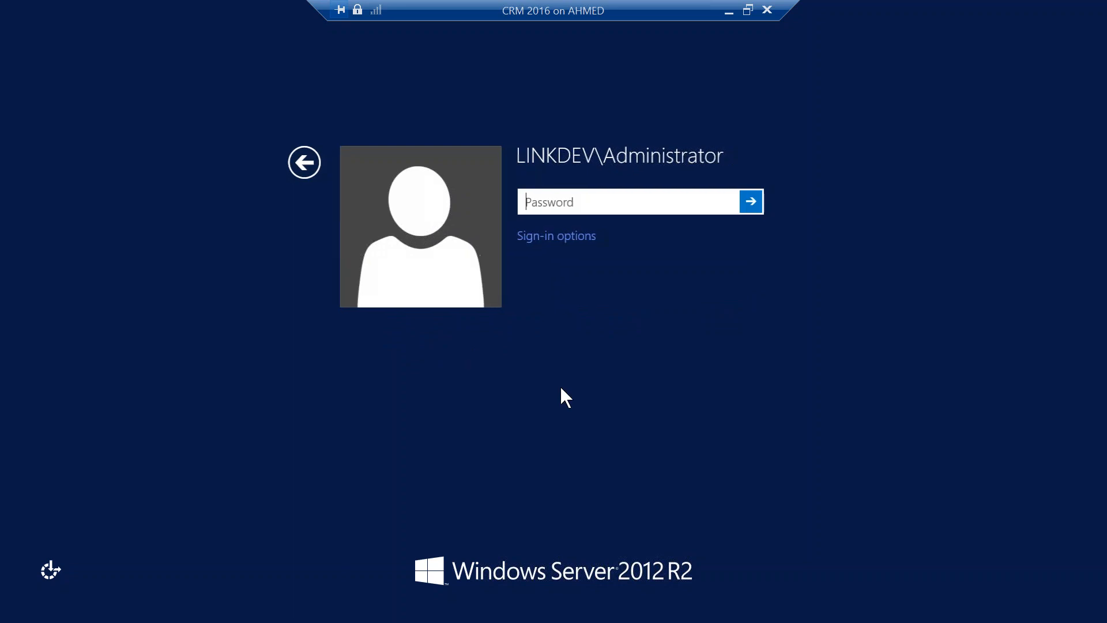
{"action": "type", "text": "•••••••"}
{"action": "key", "text": "Return"}
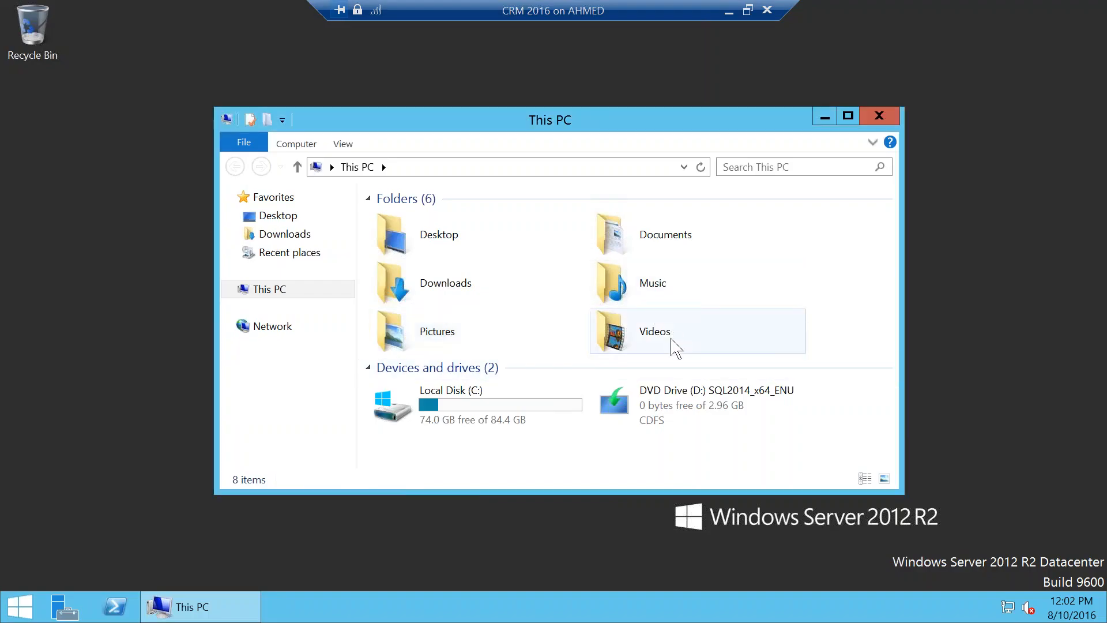
Step: Open the SQL2014_x64_ENU disc on DVD Drive (D:) and run its setup.exe
{"action": "left_click", "coordinate": [722, 412]}
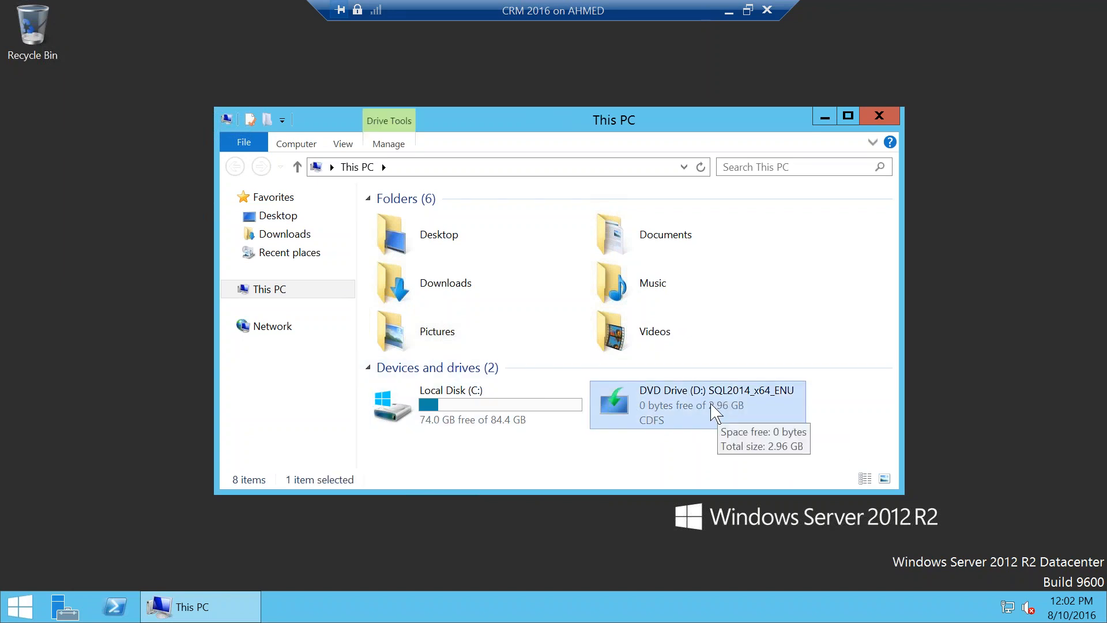
{"action": "double_click", "coordinate": [722, 412]}
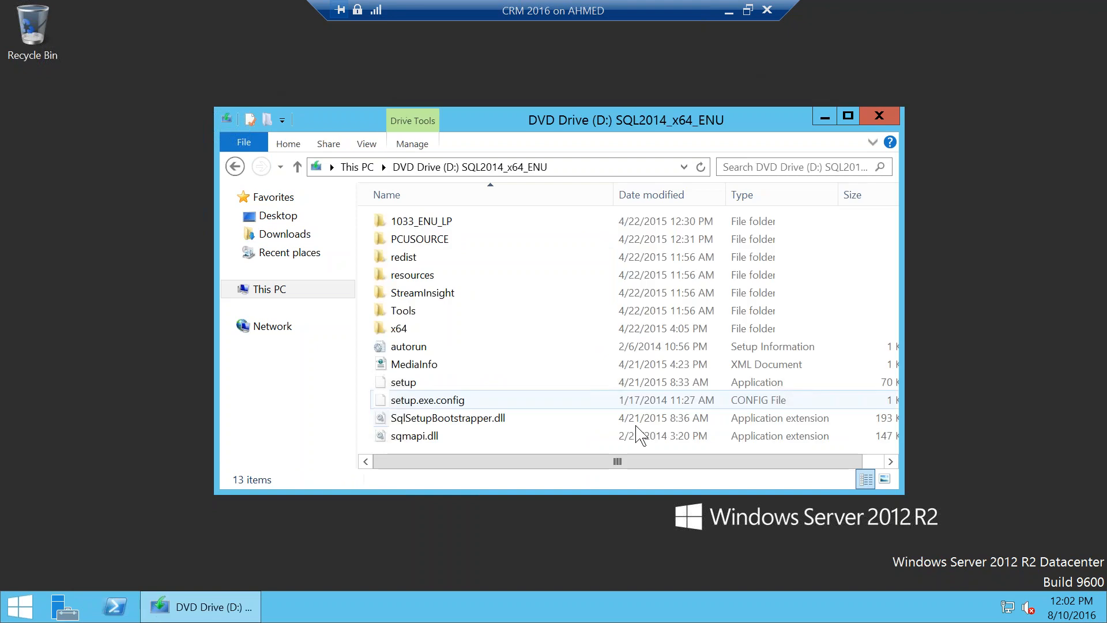
{"action": "left_click", "coordinate": [235, 166]}
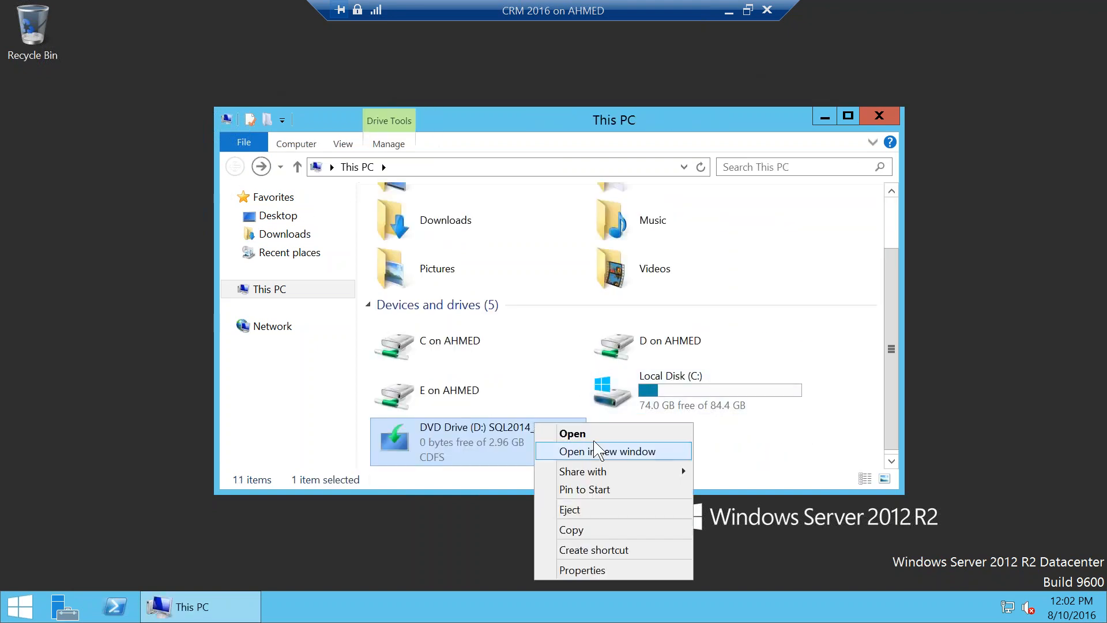
{"action": "double_click", "coordinate": [466, 430]}
{"action": "left_click", "coordinate": [432, 377]}
{"action": "double_click", "coordinate": [433, 383]}
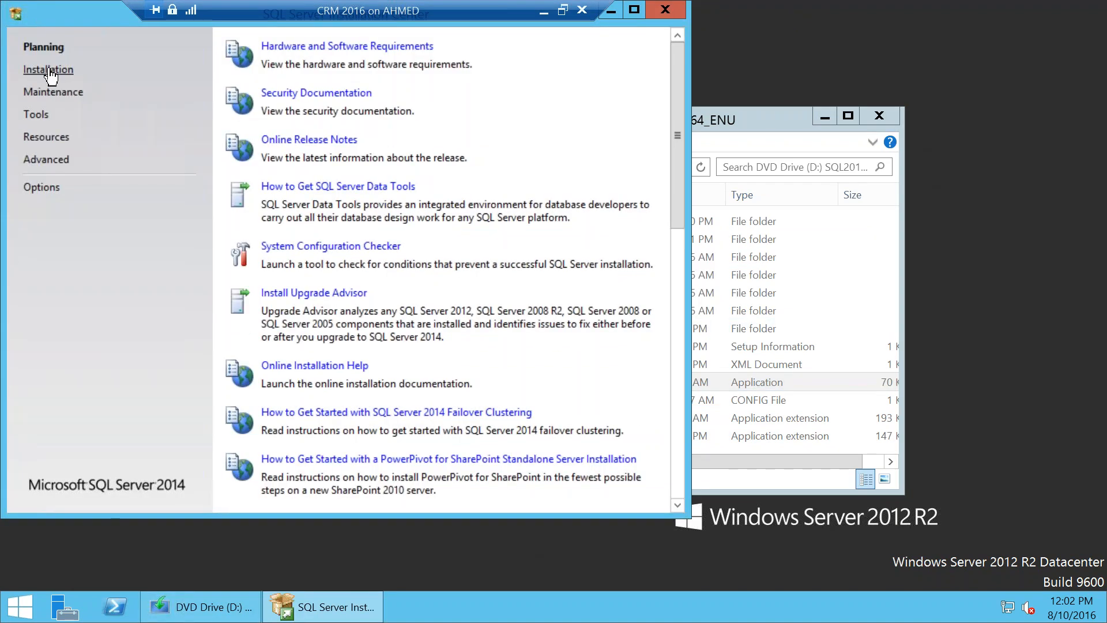
Step: Start a new SQL Server stand-alone installation, keep the product key and accept the license terms
{"action": "left_click", "coordinate": [49, 70]}
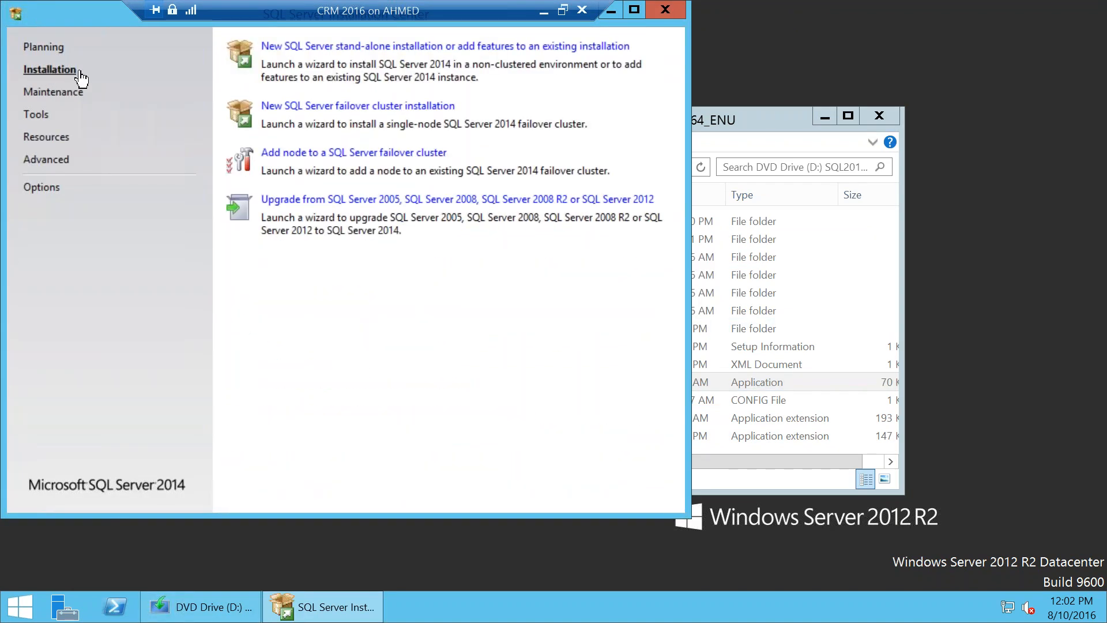
{"action": "left_click", "coordinate": [329, 46]}
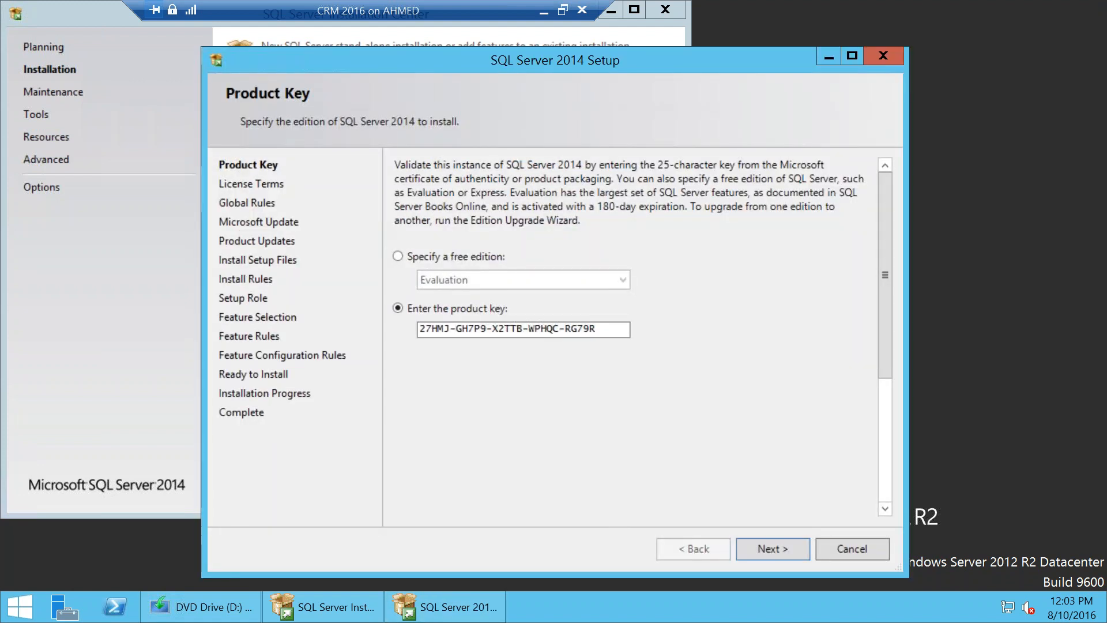
{"action": "left_click", "coordinate": [771, 548]}
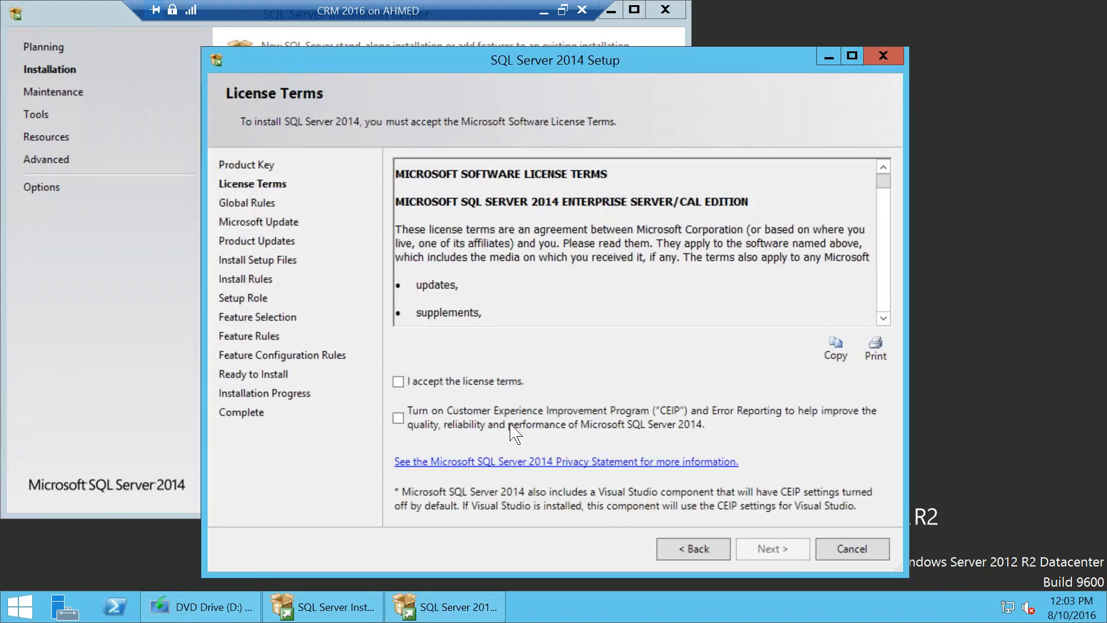
{"action": "left_click", "coordinate": [464, 383]}
{"action": "left_click", "coordinate": [795, 552]}
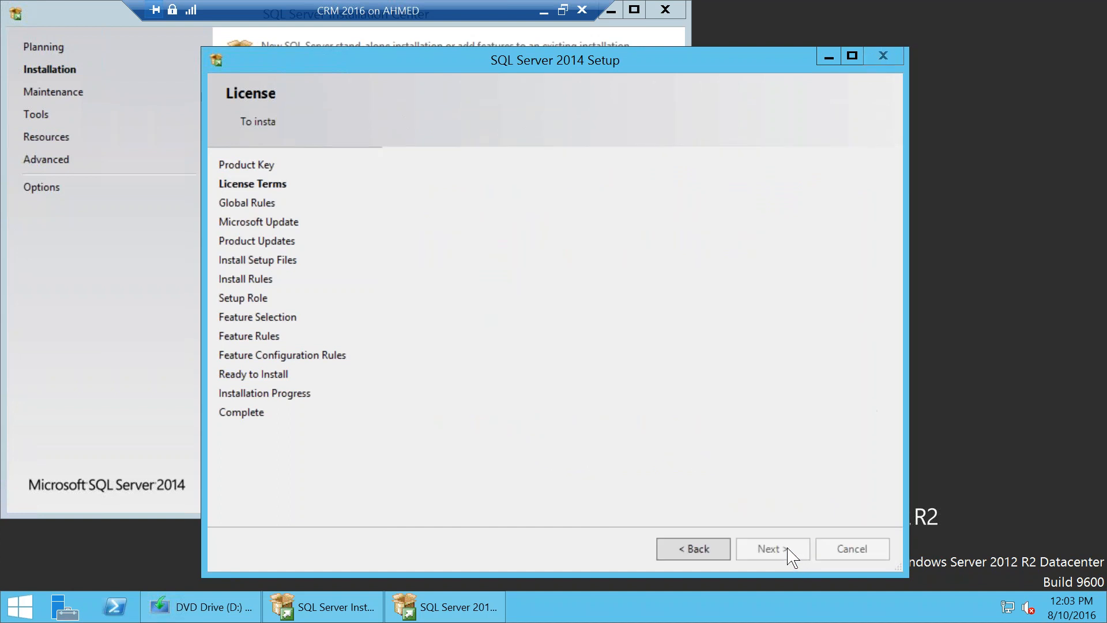
Step: Continue past the Microsoft Update error, install rules and setup role to Feature Selection
{"action": "left_click", "coordinate": [785, 546]}
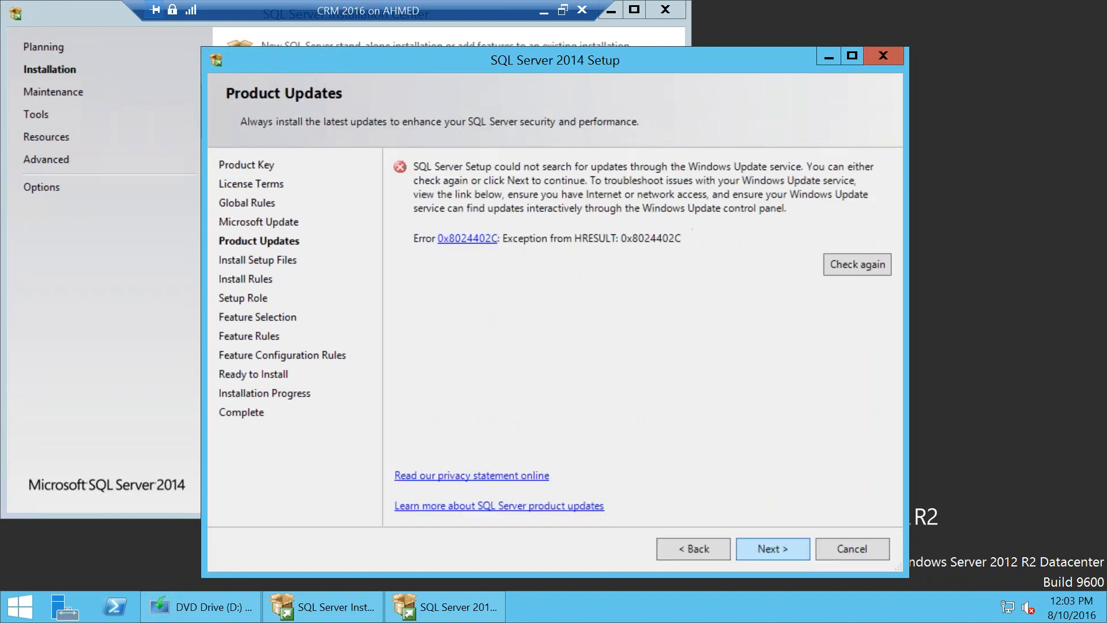
{"action": "left_click", "coordinate": [783, 549]}
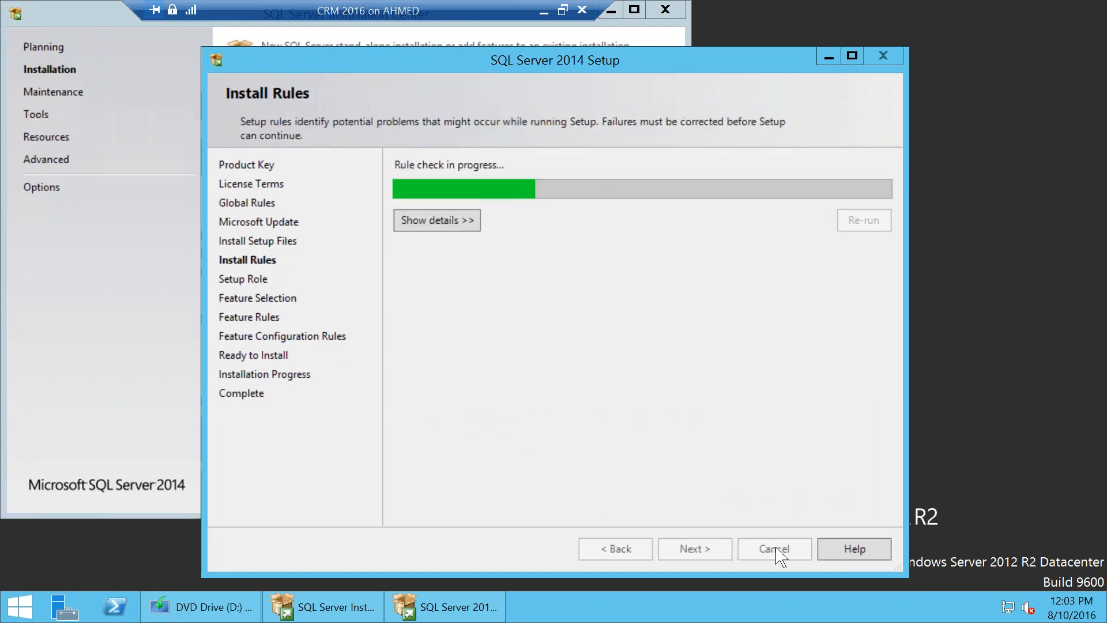
{"action": "left_click", "coordinate": [778, 554]}
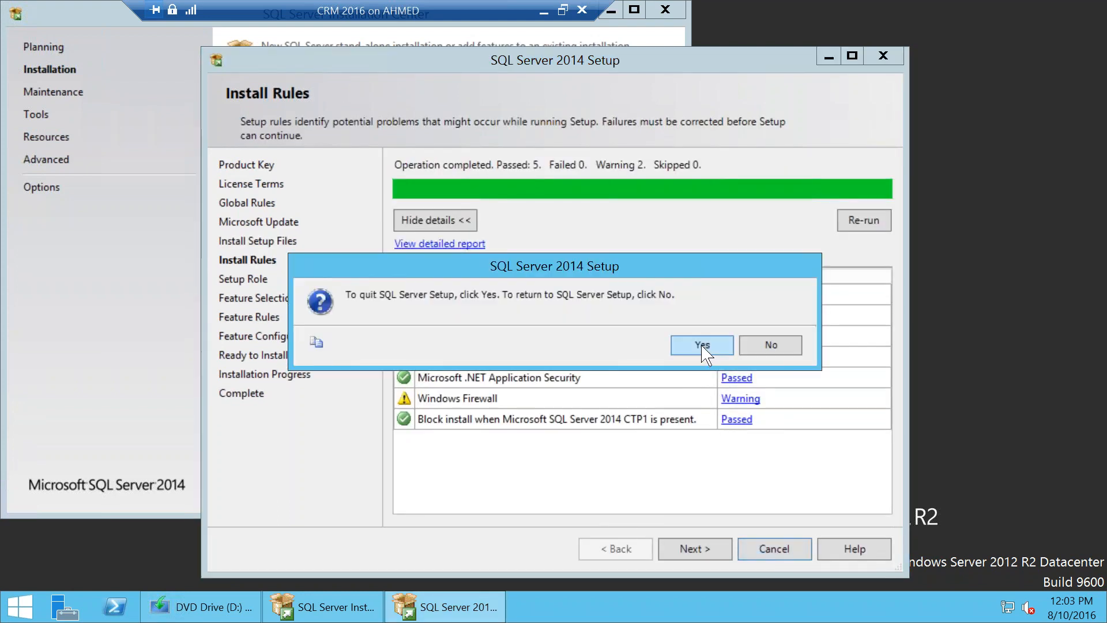
{"action": "left_click", "coordinate": [784, 345]}
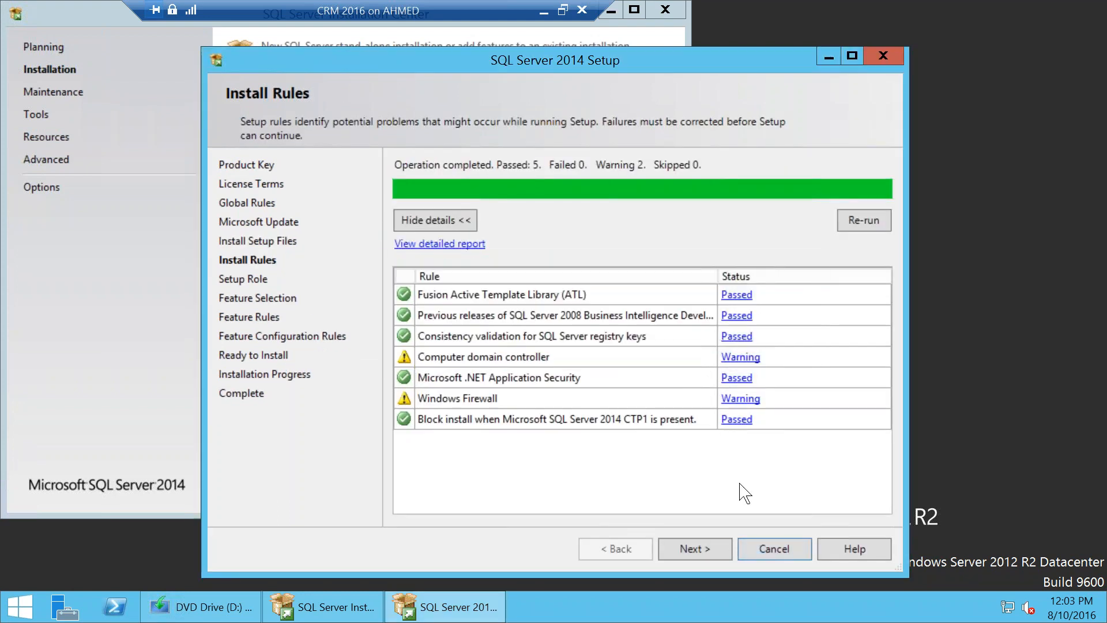
{"action": "left_click", "coordinate": [705, 553]}
{"action": "left_click", "coordinate": [695, 548]}
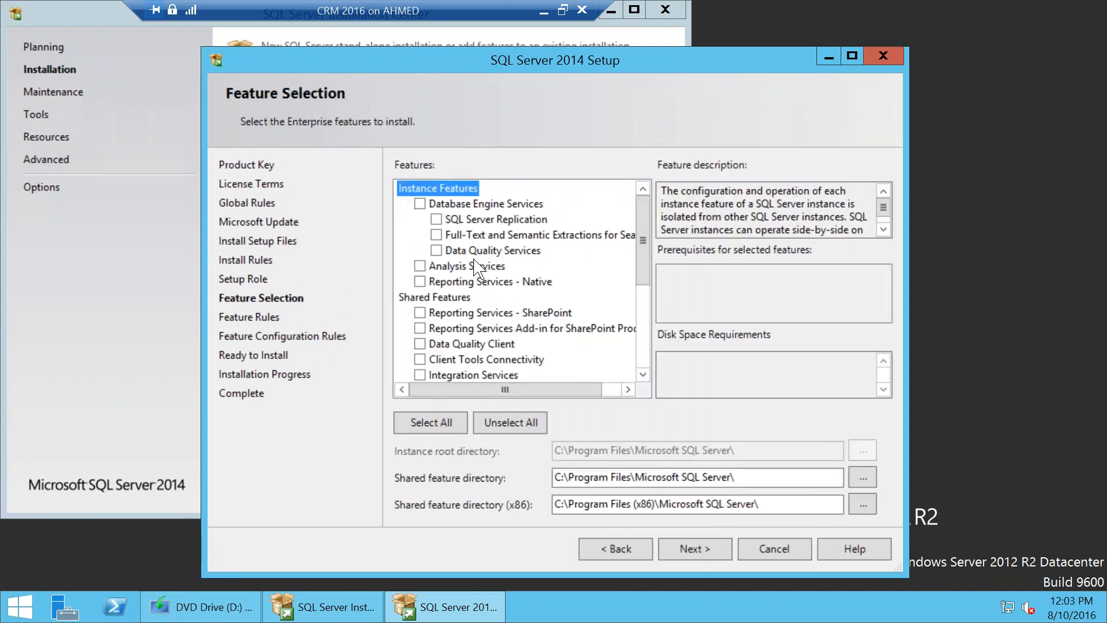
Step: Tick Database Engine Services, Full-Text and Semantic Extractions, Reporting Services - Native and Management Tools - Basic, then continue
{"action": "left_click", "coordinate": [420, 204]}
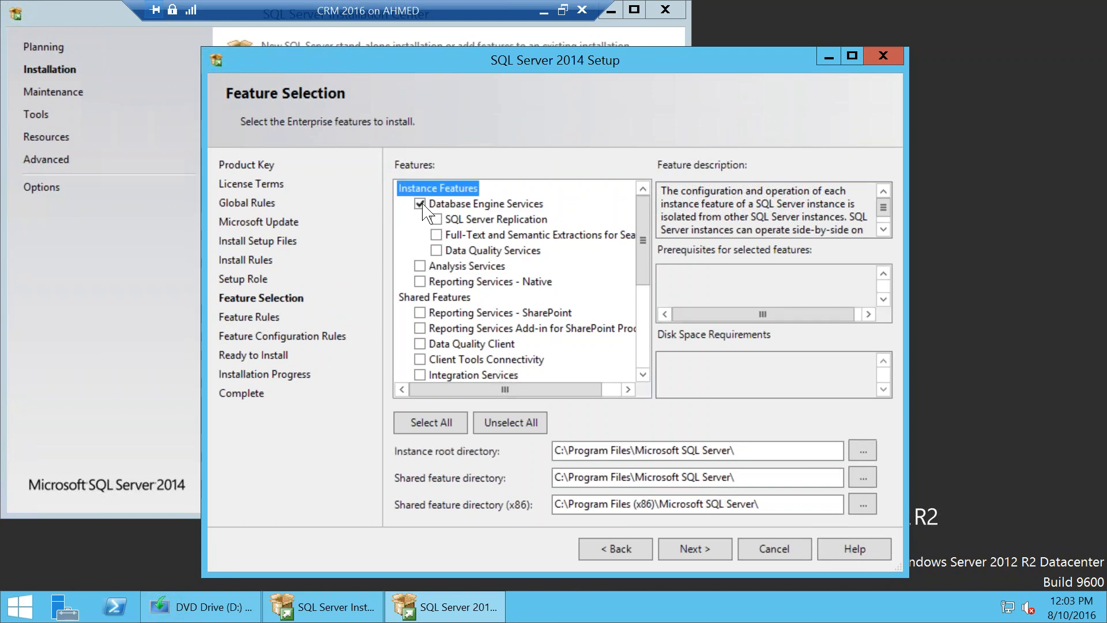
{"action": "left_click", "coordinate": [436, 234]}
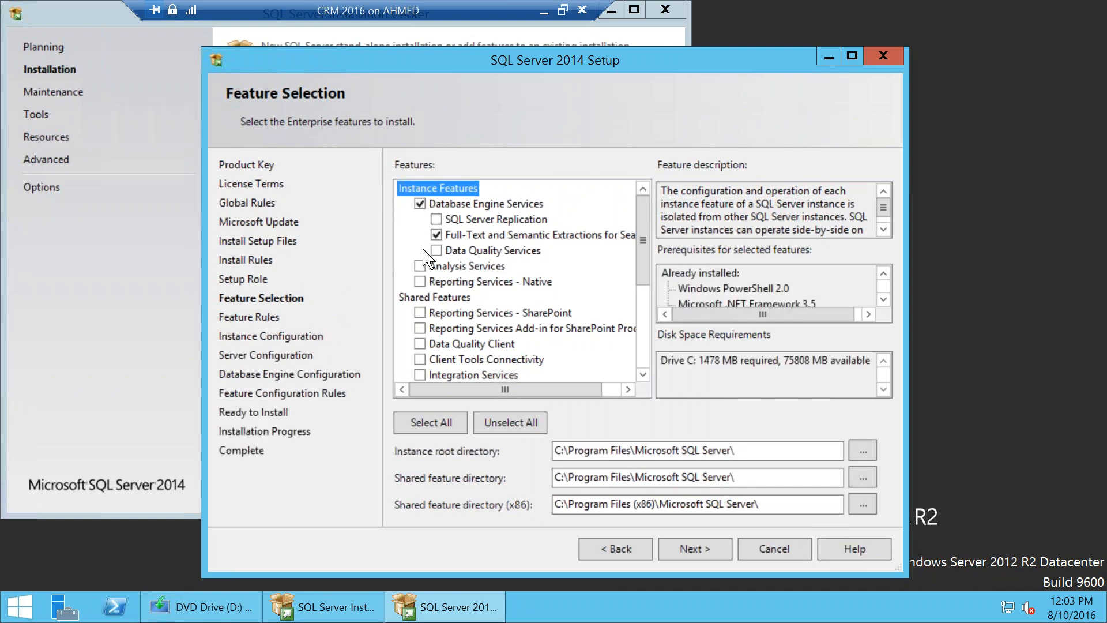
{"action": "left_click", "coordinate": [421, 281]}
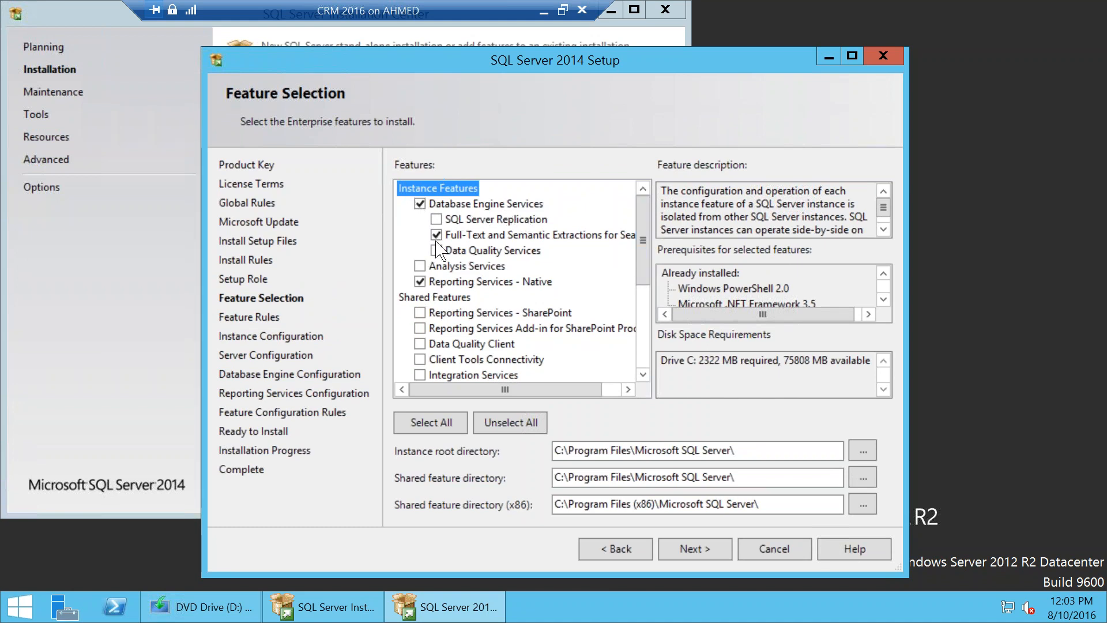
{"action": "left_click_drag", "start_coordinate": [650, 249], "coordinate": [650, 316]}
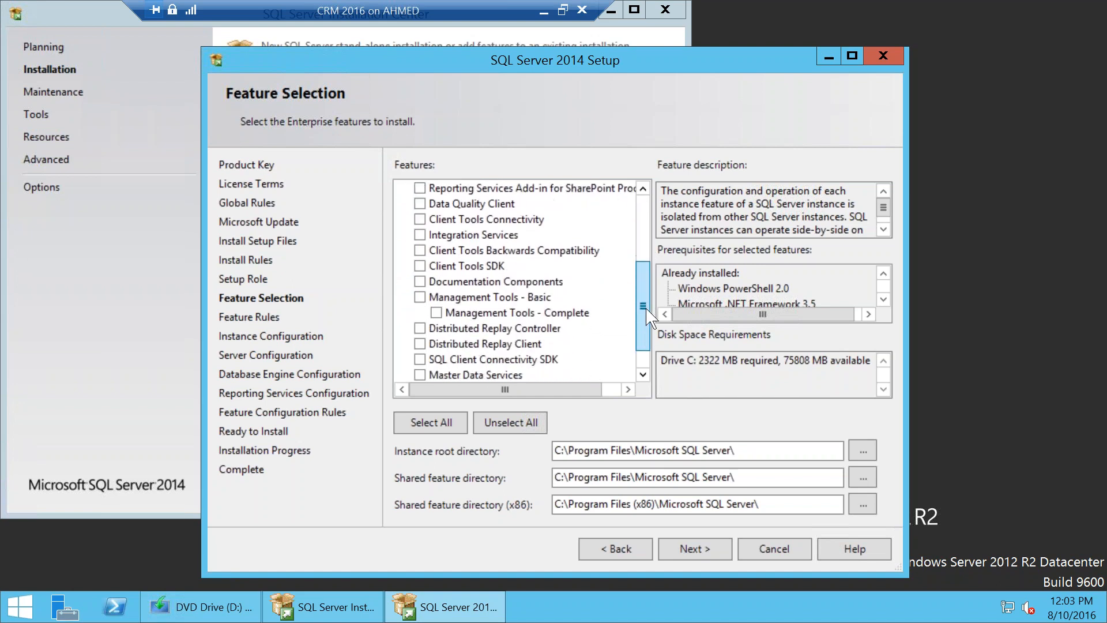
{"action": "left_click", "coordinate": [420, 297]}
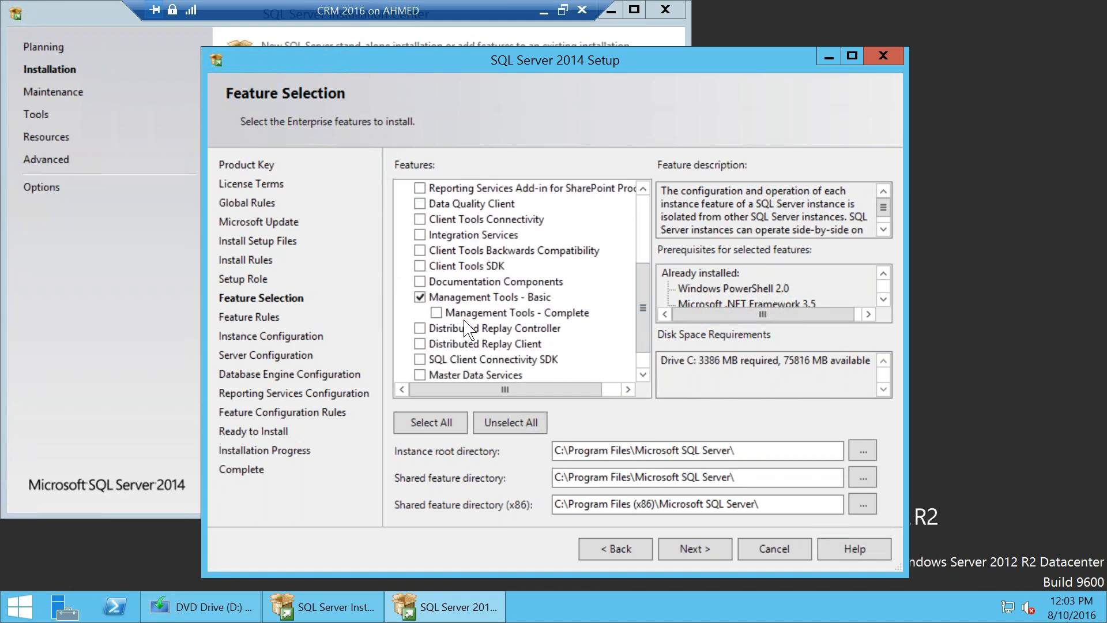
{"action": "left_click_drag", "start_coordinate": [649, 321], "coordinate": [646, 232]}
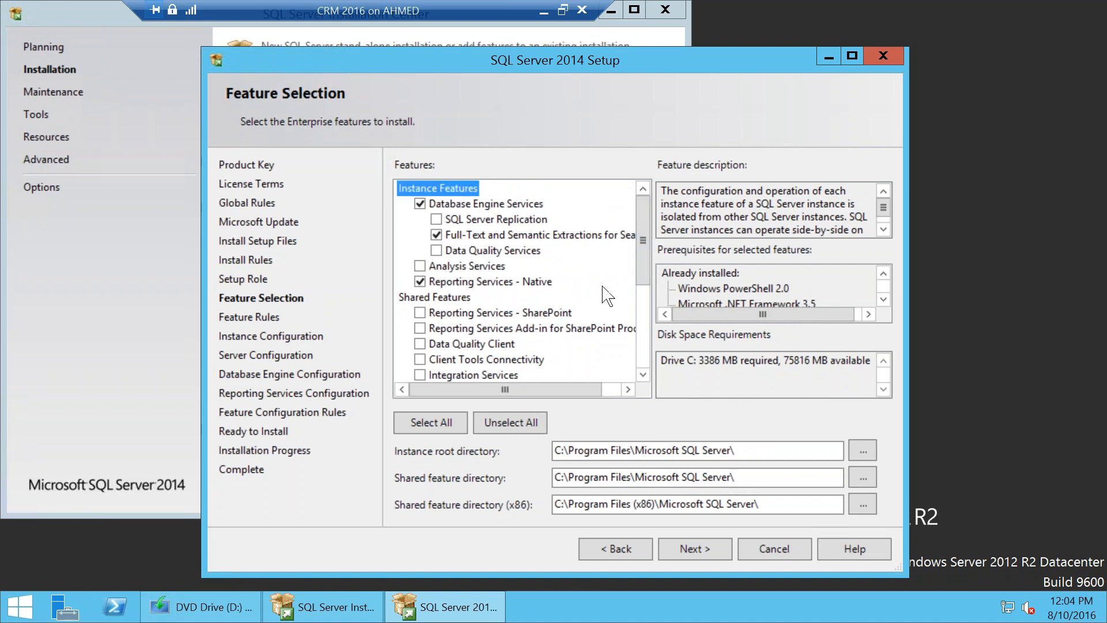
{"action": "left_click_drag", "start_coordinate": [644, 259], "coordinate": [643, 310]}
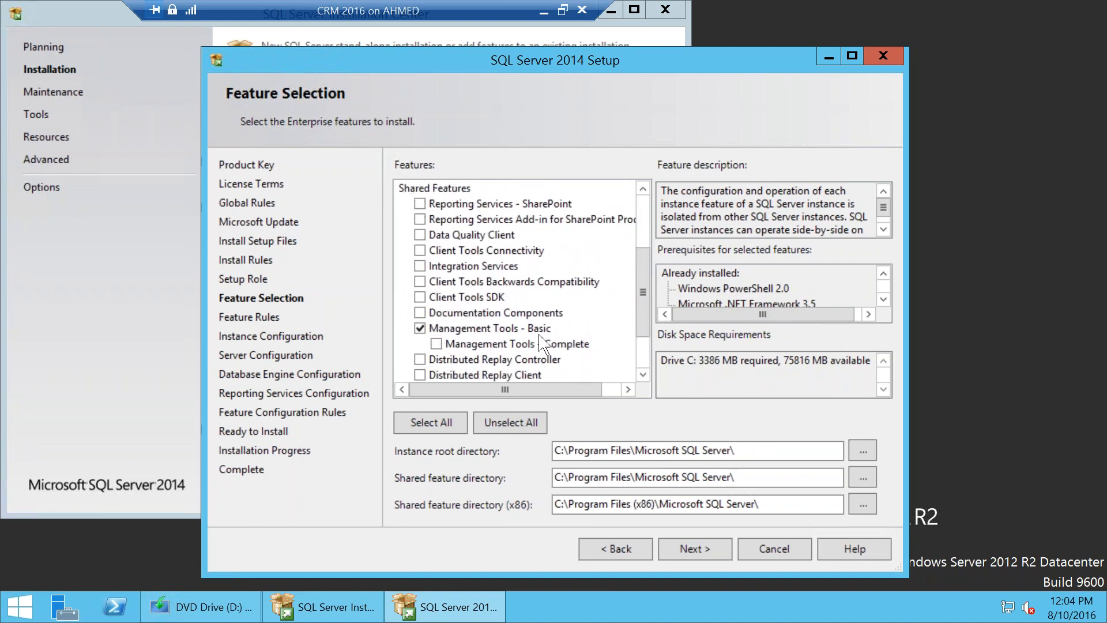
{"action": "left_click", "coordinate": [696, 550]}
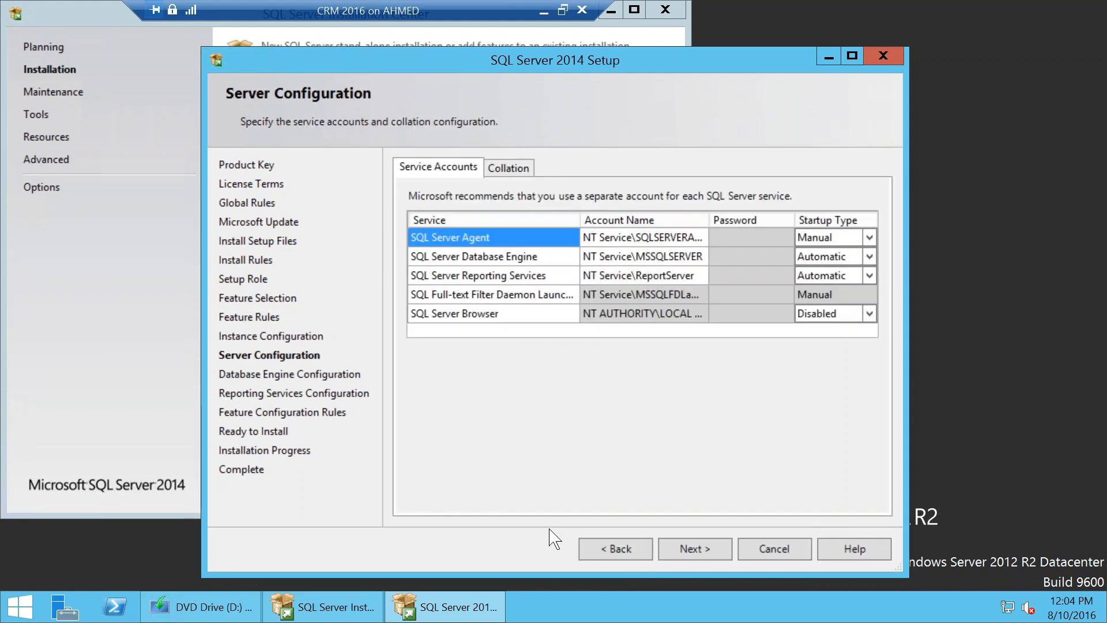
Step: Keep the default service accounts and add the current user as a SQL Server administrator
{"action": "left_click", "coordinate": [678, 548]}
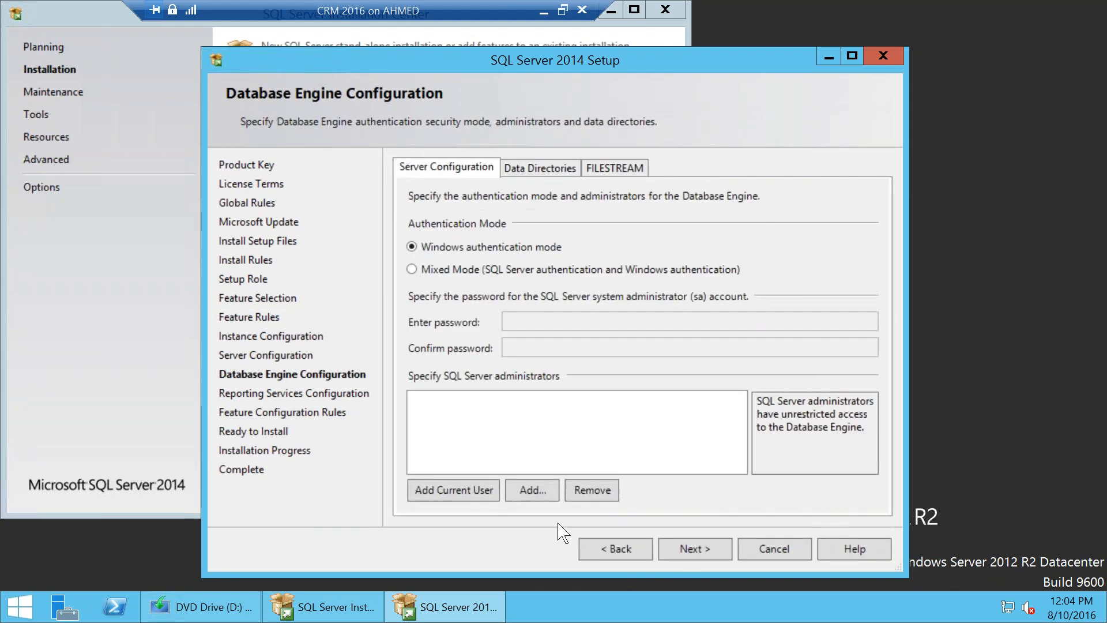
{"action": "left_click", "coordinate": [469, 494]}
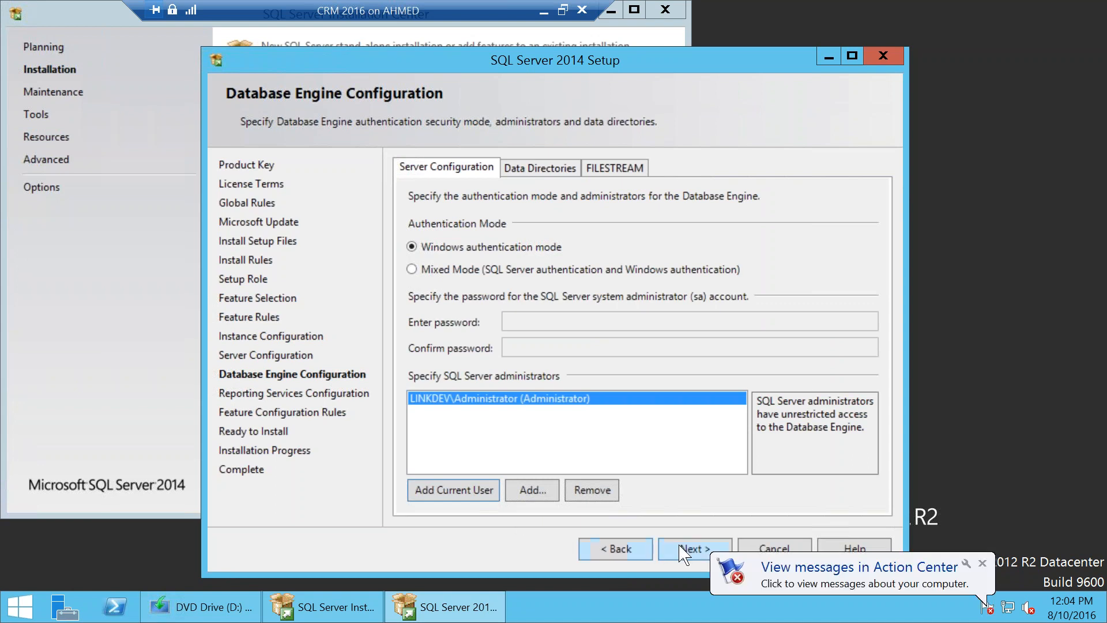
{"action": "left_click", "coordinate": [698, 549]}
Step: Pass Reporting Services Configuration, begin the SQL Server install, and exit the VM's full-screen view
{"action": "left_click", "coordinate": [713, 551]}
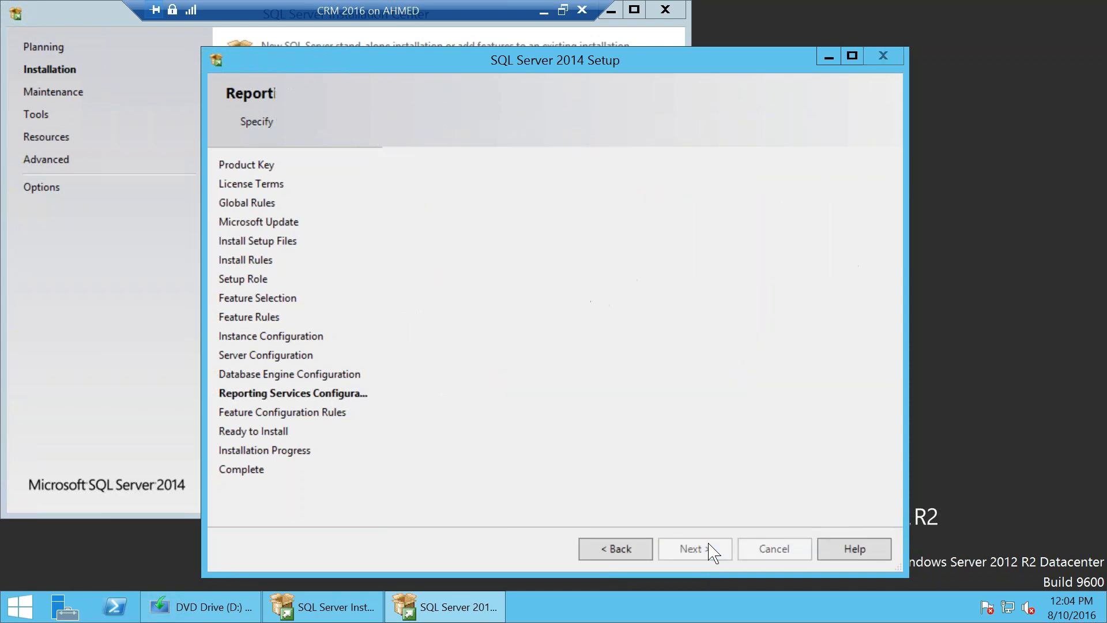
{"action": "left_click", "coordinate": [714, 550]}
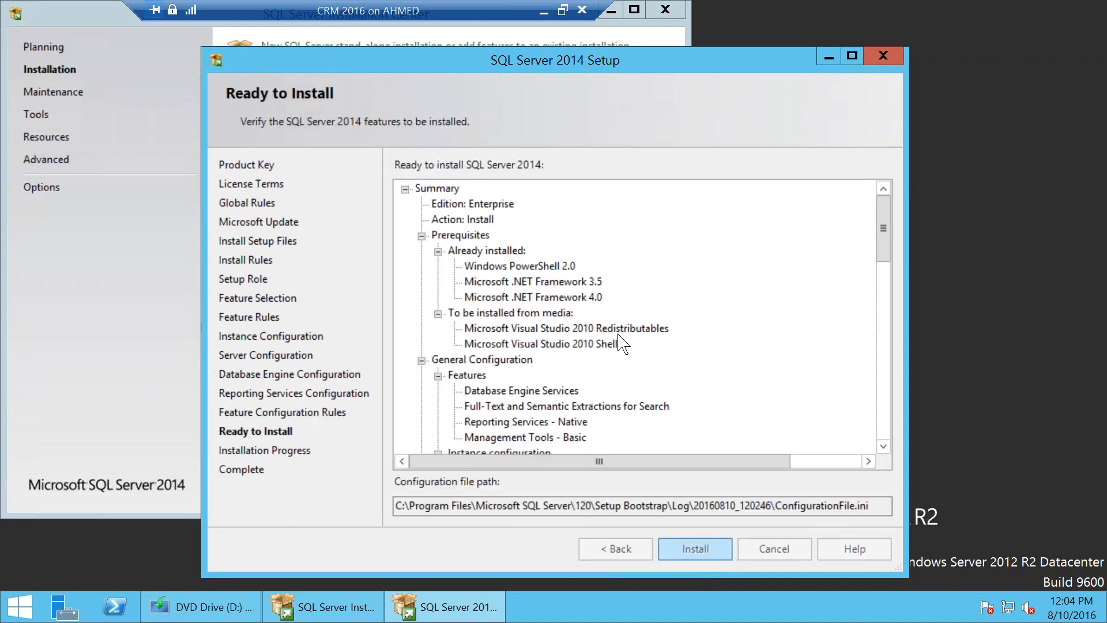
{"action": "left_click", "coordinate": [562, 10]}
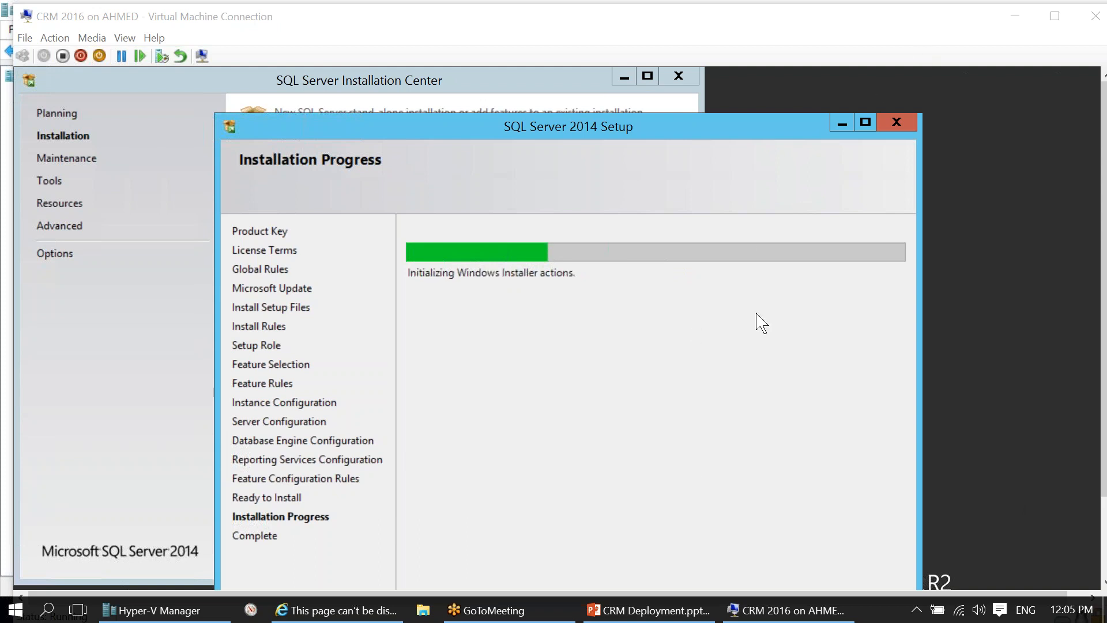
Step: Apply the CRM - Pre checkpoint to the CRM 2016 VM and reopen its connection window
{"action": "left_click", "coordinate": [207, 610]}
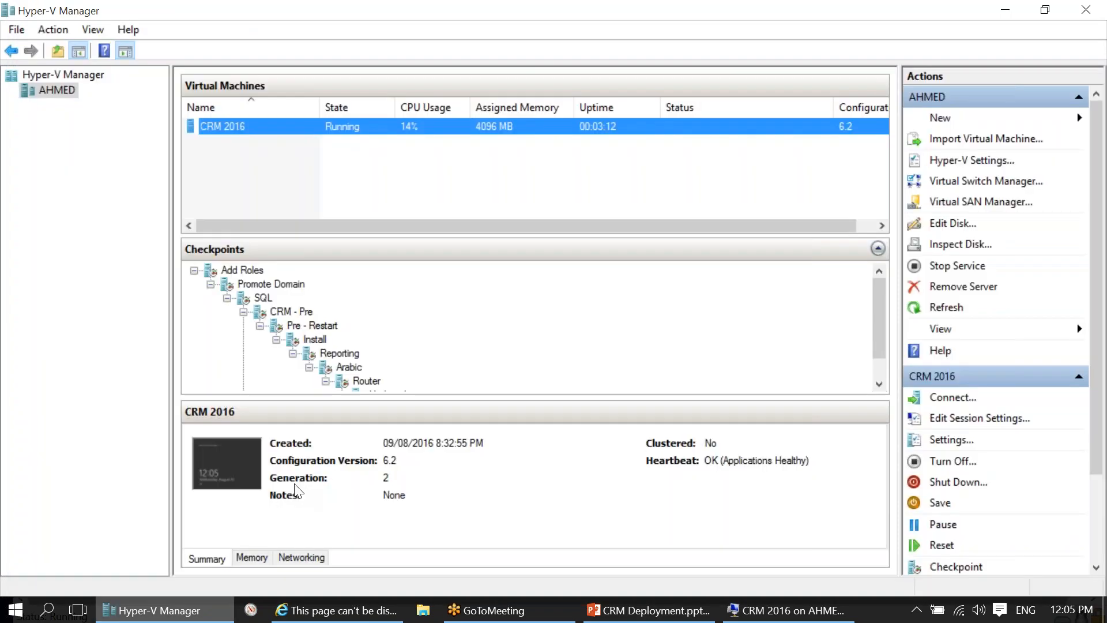
{"action": "left_click", "coordinate": [293, 311]}
{"action": "right_click", "coordinate": [293, 313]}
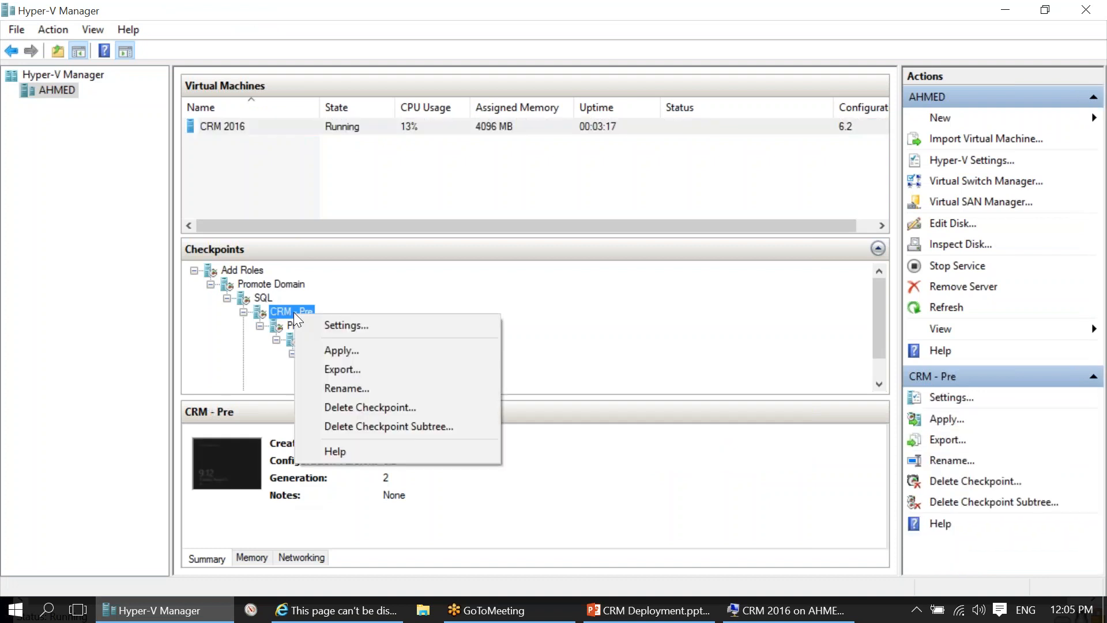
{"action": "left_click", "coordinate": [368, 352]}
{"action": "left_click", "coordinate": [664, 319]}
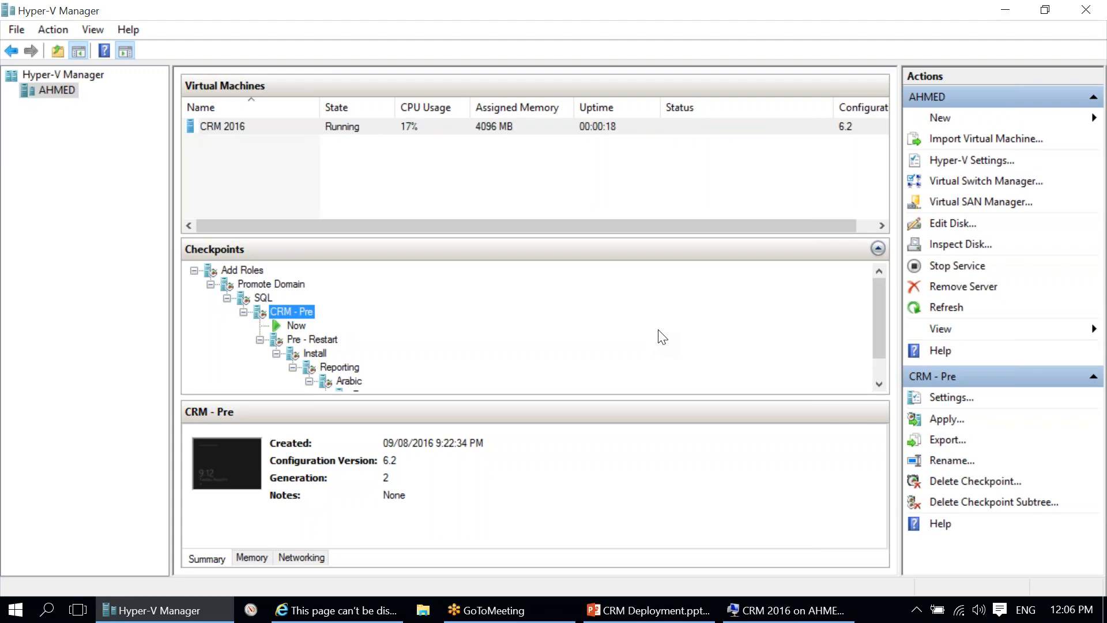
{"action": "left_click", "coordinate": [787, 610]}
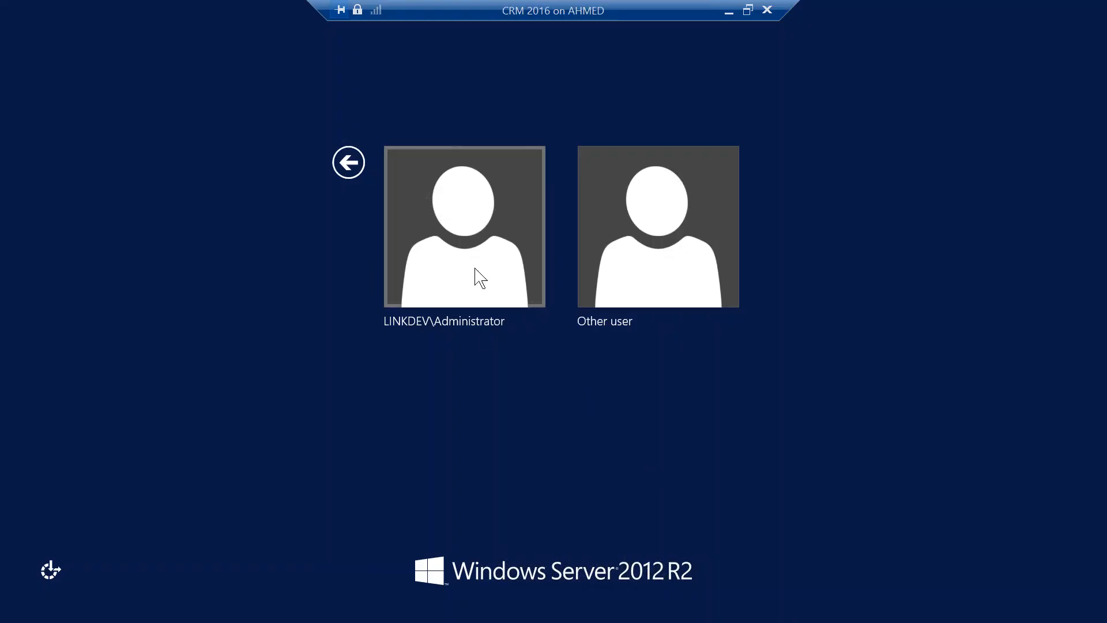
Step: Sign in as administrator, retyping the password after the incorrect-password error, then launch splash
{"action": "left_click", "coordinate": [554, 277]}
{"action": "type", "text": "•••••••"}
{"action": "key", "text": "Return"}
{"action": "left_click", "coordinate": [555, 227]}
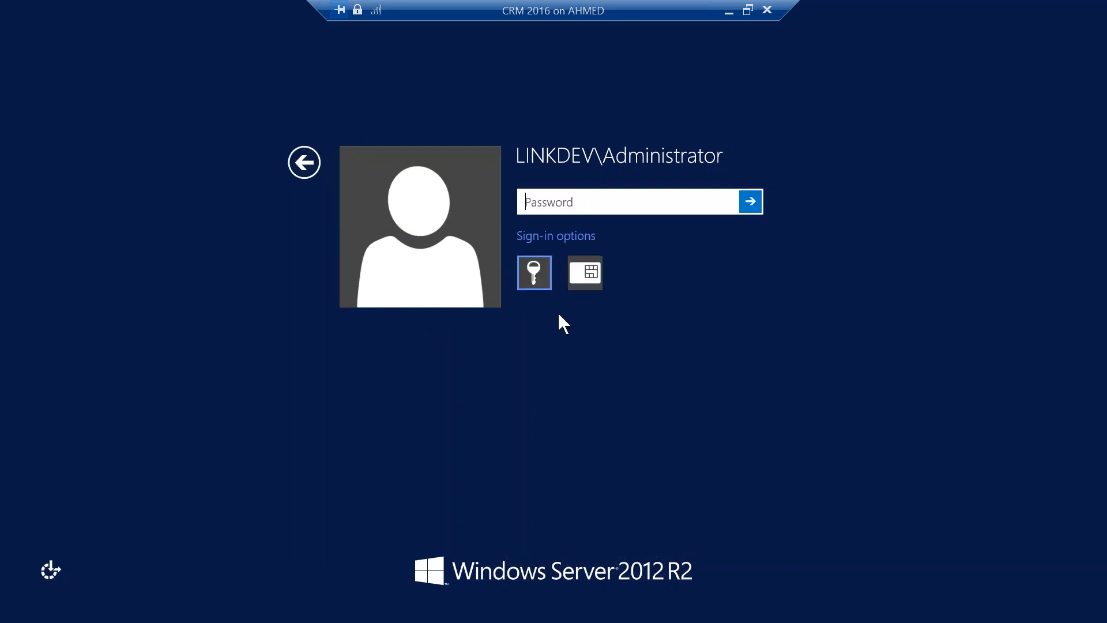
{"action": "type", "text": "••••••••"}
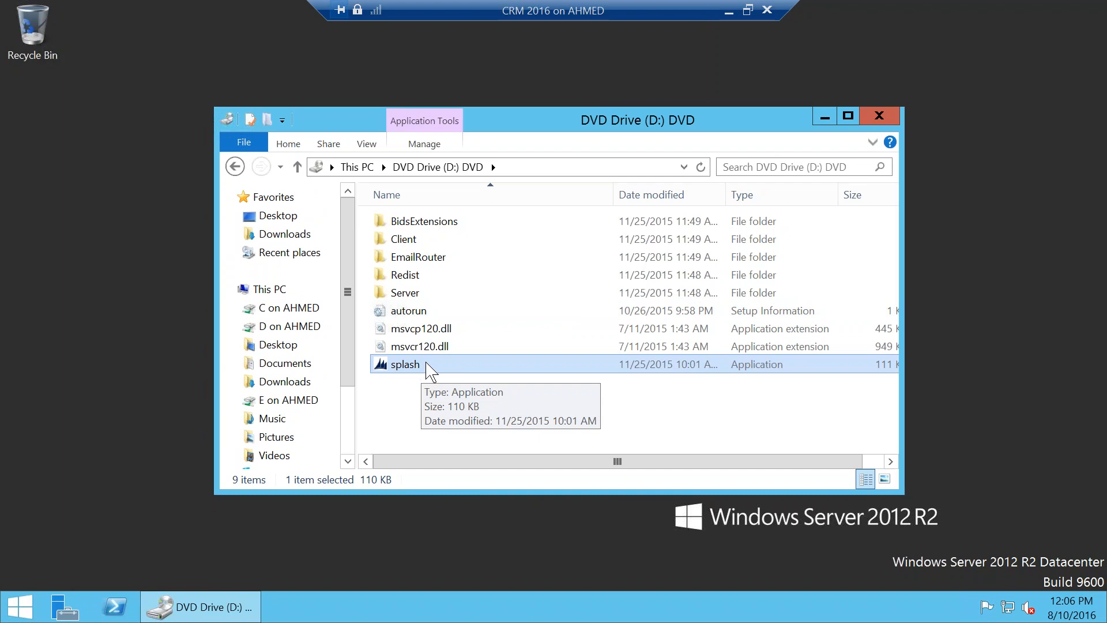
{"action": "double_click", "coordinate": [407, 365]}
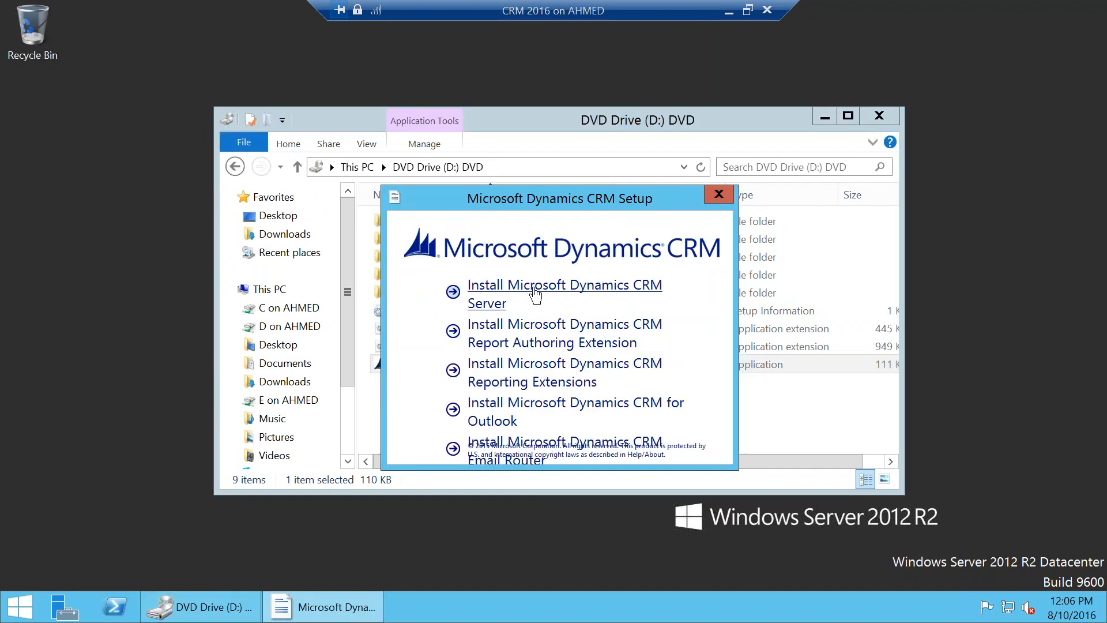
Step: Start the CRM Server install with Do not get updates, then open Sources on E on AHMED
{"action": "left_click", "coordinate": [536, 293]}
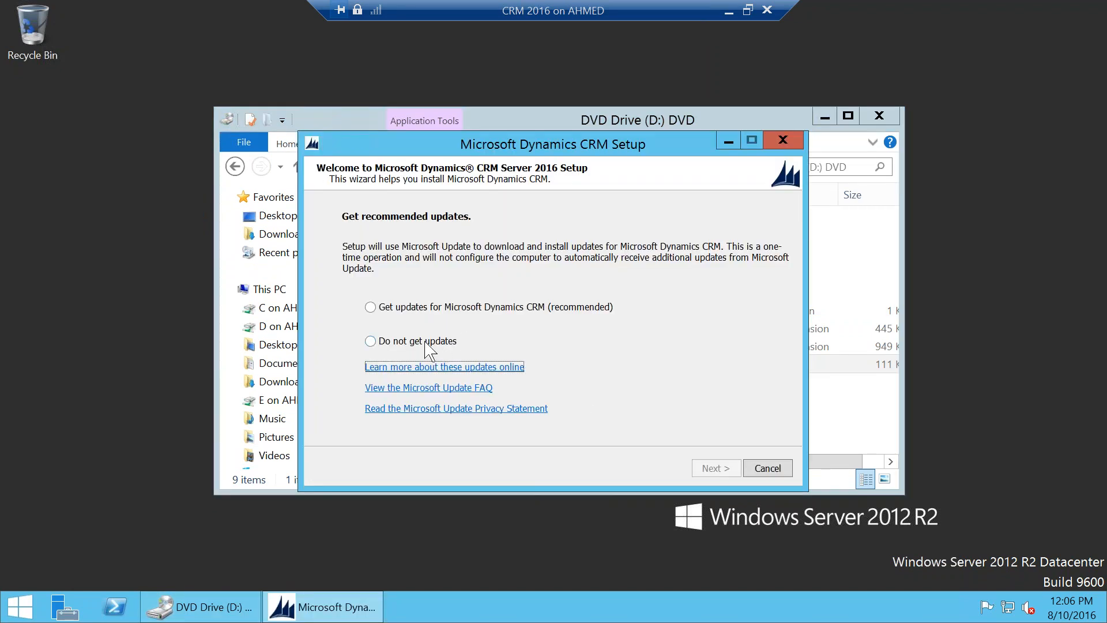
{"action": "left_click", "coordinate": [425, 342]}
{"action": "left_click", "coordinate": [714, 467]}
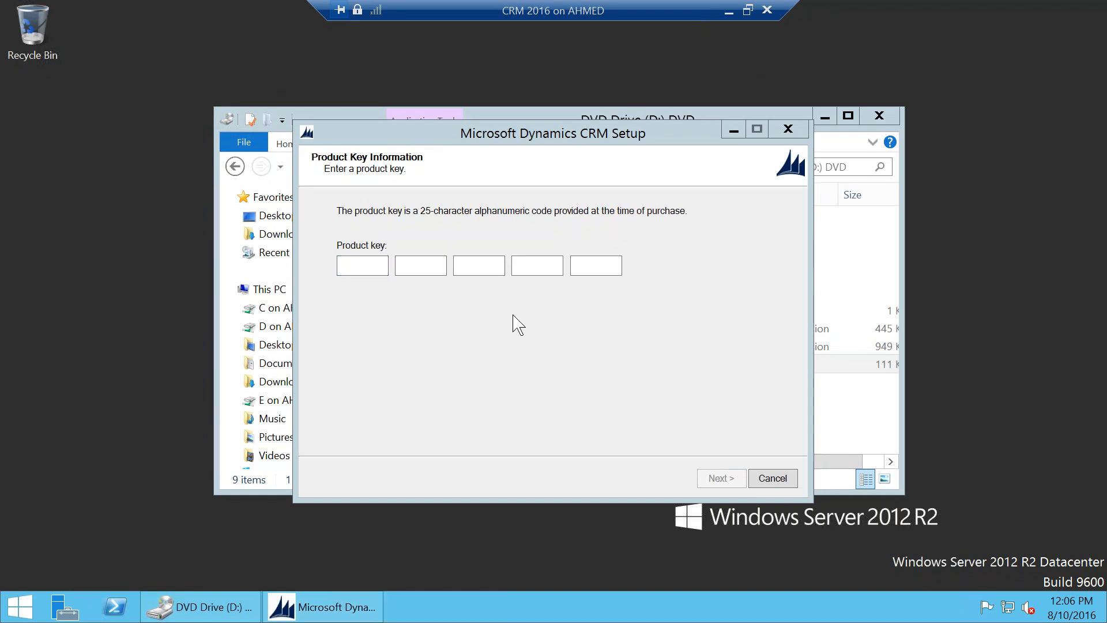
{"action": "left_click", "coordinate": [278, 399]}
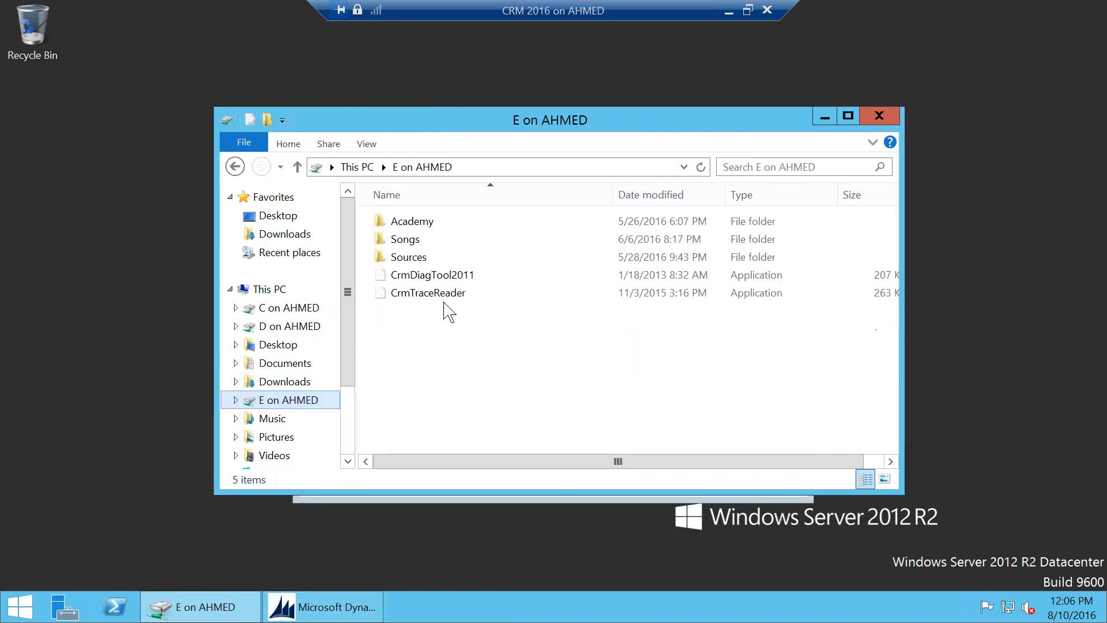
{"action": "double_click", "coordinate": [429, 256]}
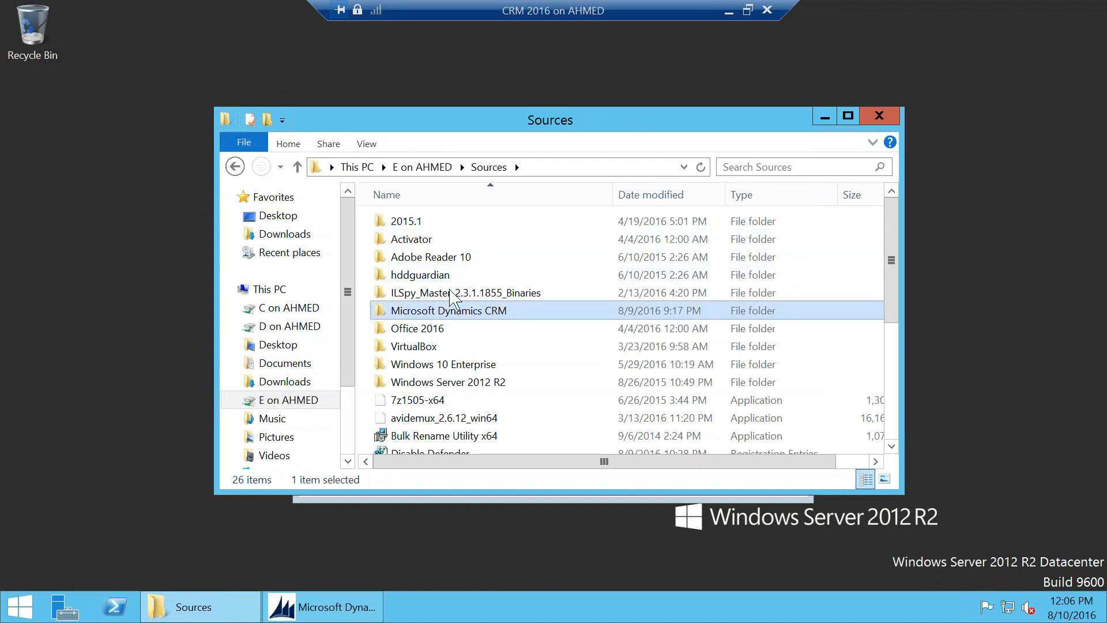
Step: Copy the product key from Microsoft Dynamics CRM\2016\Server\Serial opened in Notepad
{"action": "double_click", "coordinate": [435, 310]}
{"action": "double_click", "coordinate": [423, 222]}
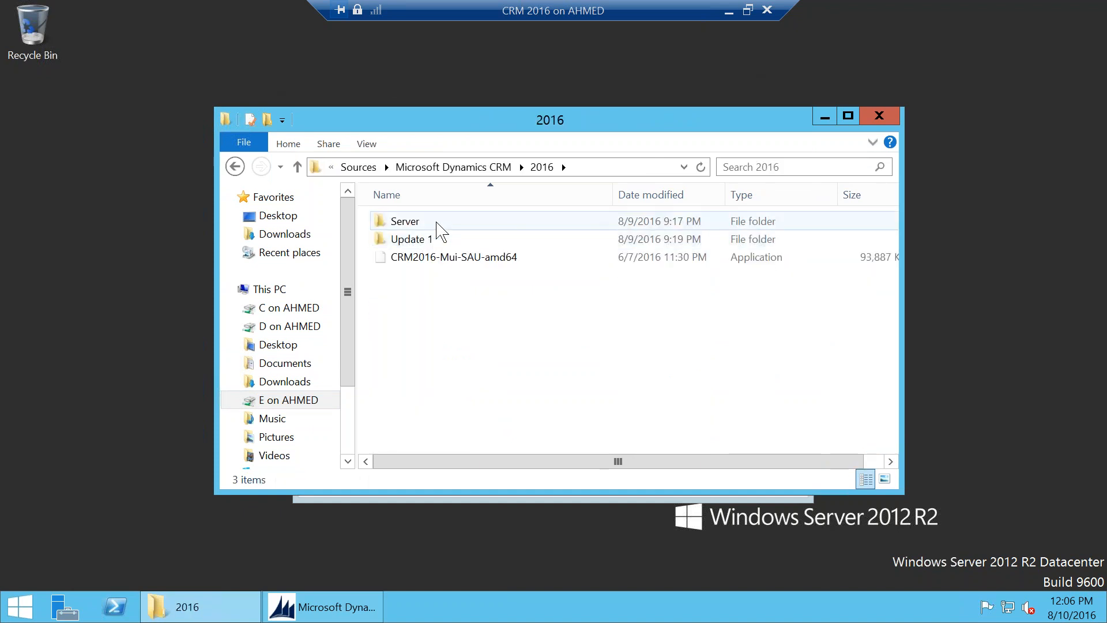
{"action": "double_click", "coordinate": [437, 224]}
{"action": "left_click", "coordinate": [442, 242]}
{"action": "double_click", "coordinate": [444, 249]}
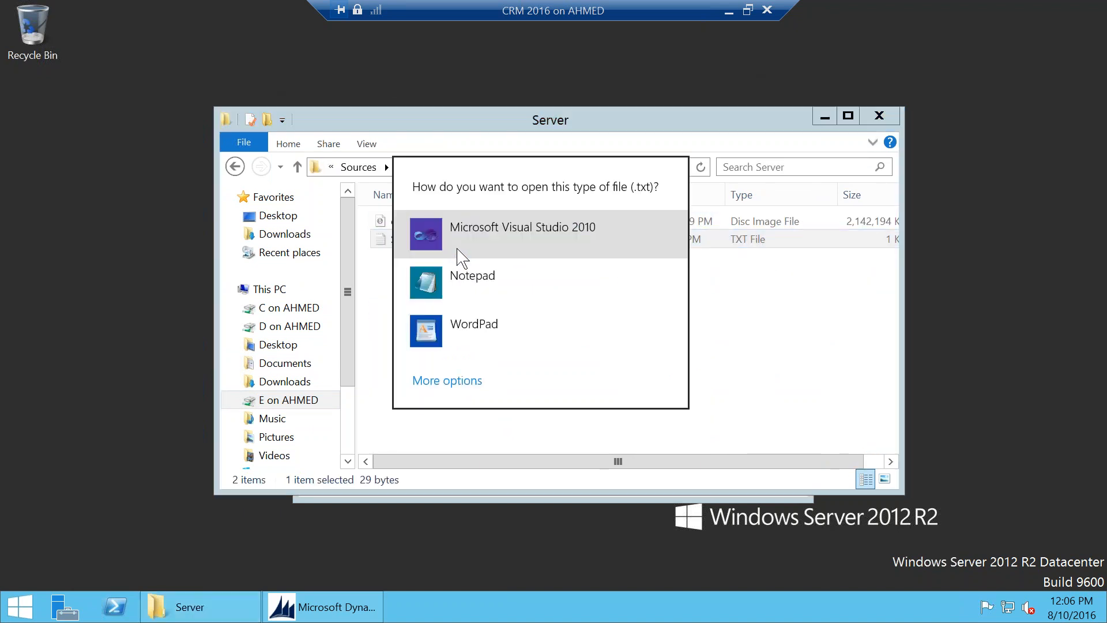
{"action": "left_click", "coordinate": [459, 279]}
{"action": "key", "text": "ctrl+a"}
{"action": "key", "text": "ctrl+c"}
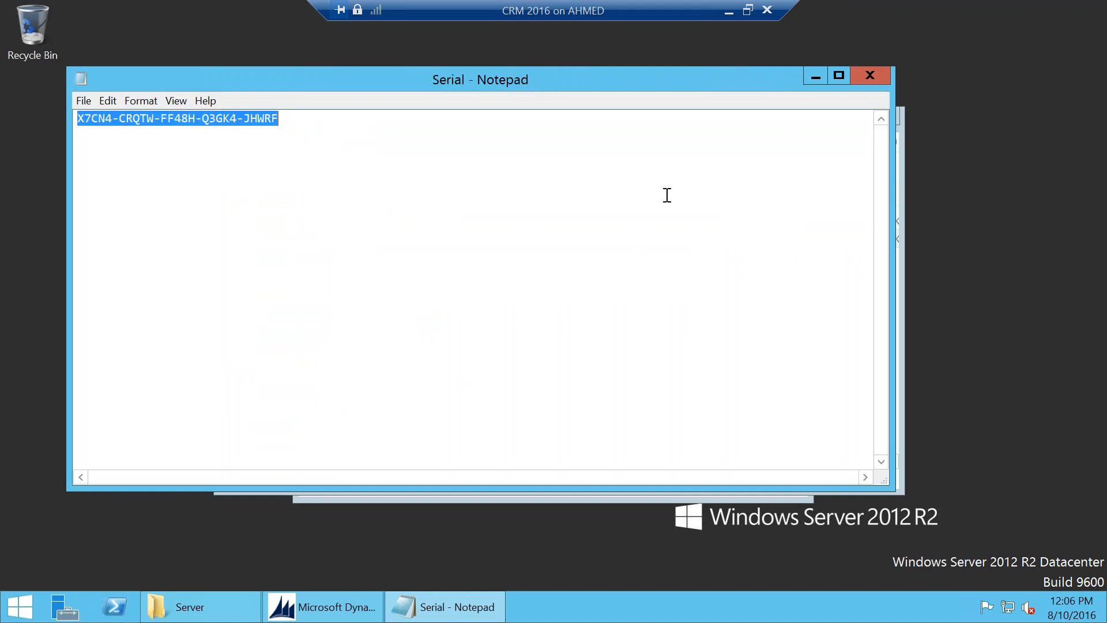
{"action": "left_click", "coordinate": [815, 76]}
Step: Paste the product key, accept the license, install the required components, and minimize the VM session
{"action": "left_click", "coordinate": [323, 606]}
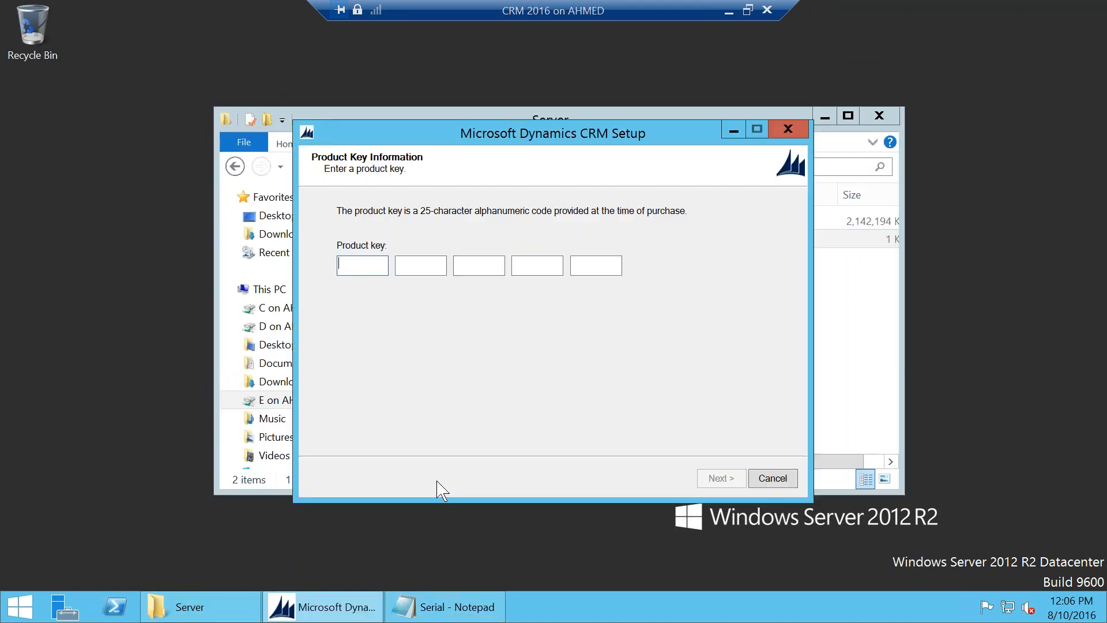
{"action": "key", "text": "ctrl+v"}
{"action": "left_click", "coordinate": [718, 478]}
{"action": "left_click", "coordinate": [402, 429]}
{"action": "left_click", "coordinate": [719, 477]}
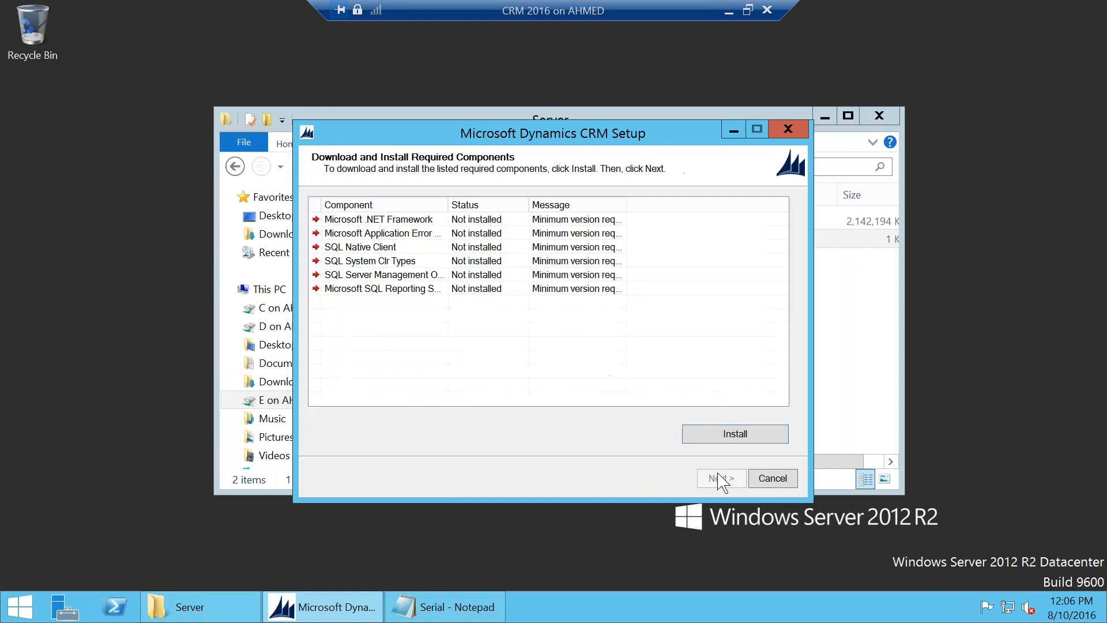
{"action": "left_click", "coordinate": [735, 439]}
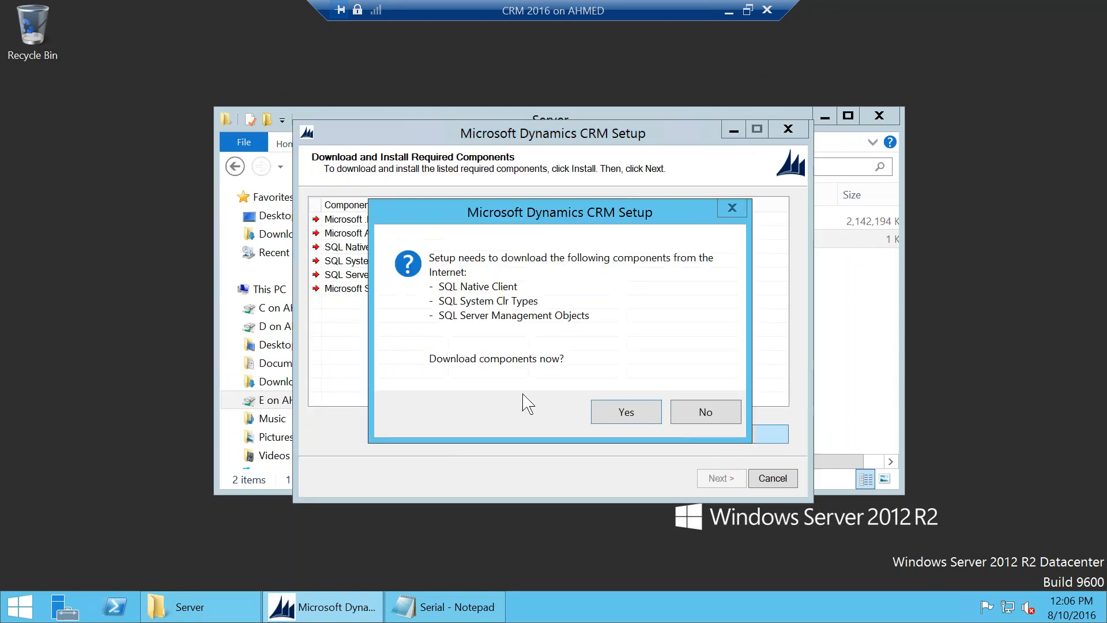
{"action": "left_click", "coordinate": [623, 412]}
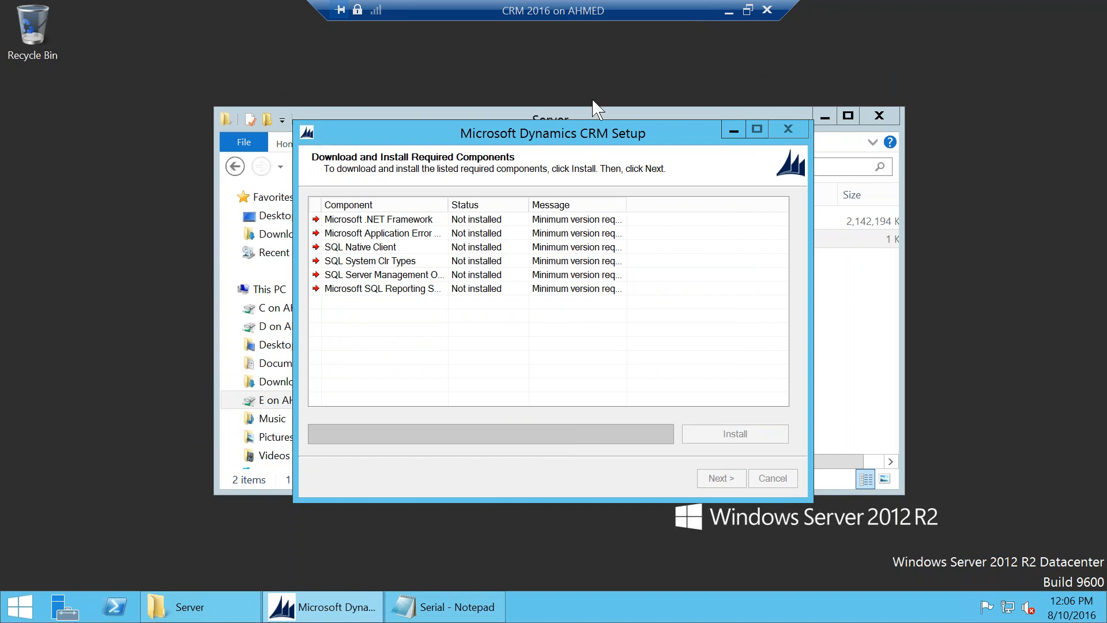
{"action": "left_click_drag", "start_coordinate": [577, 12], "coordinate": [406, 11]}
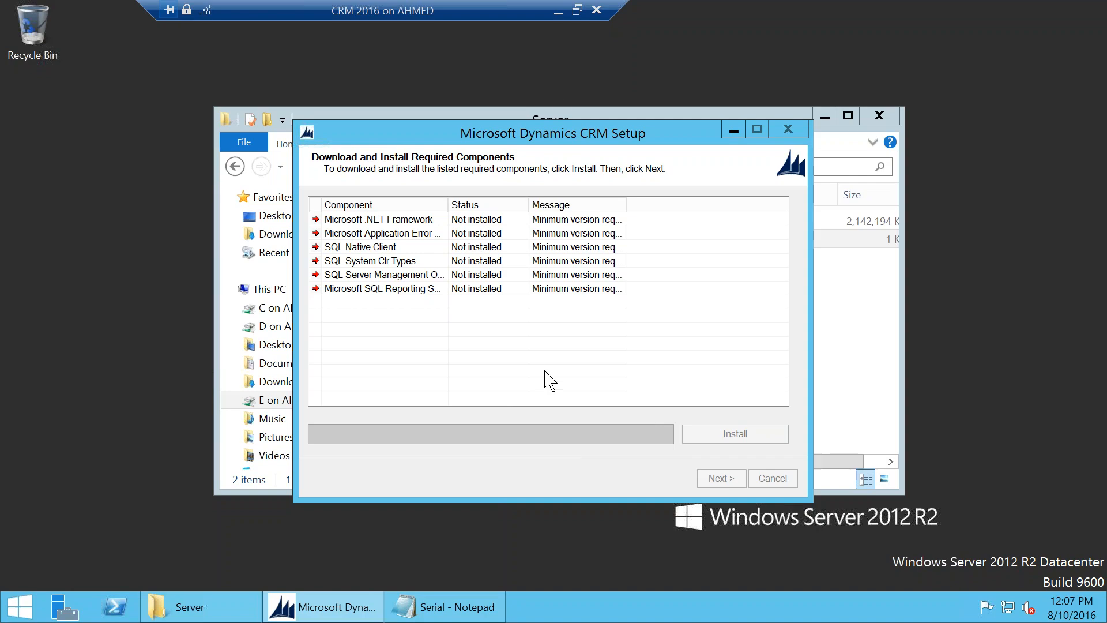
{"action": "left_click", "coordinate": [558, 10]}
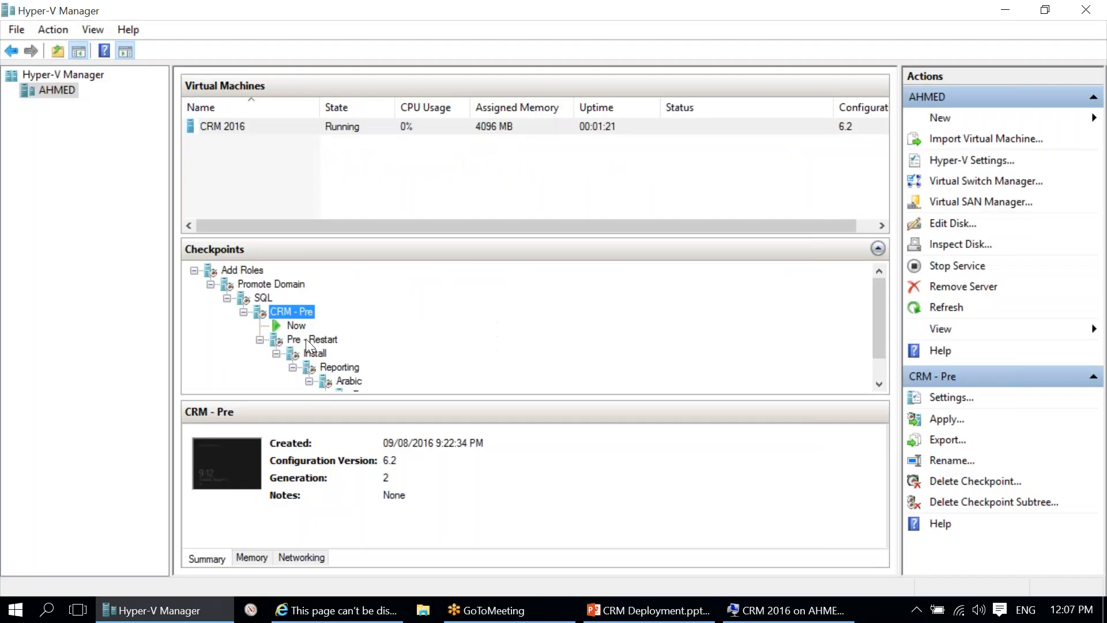
Step: Revert the virtual machine to its Pre - Restart checkpoint
{"action": "right_click", "coordinate": [306, 338]}
{"action": "left_click", "coordinate": [381, 375]}
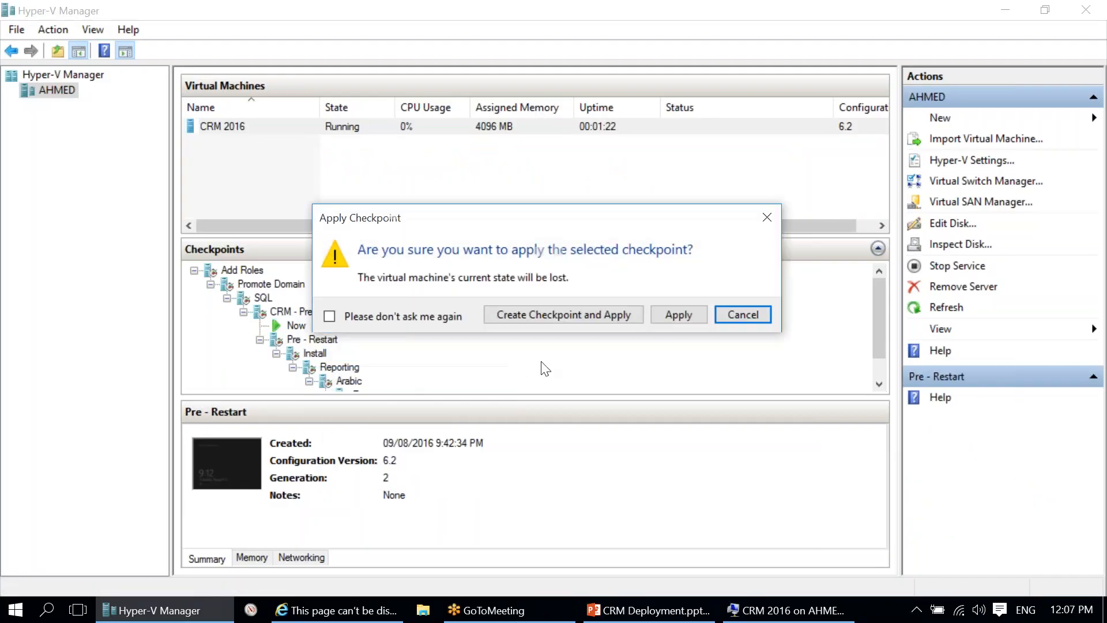
{"action": "left_click", "coordinate": [672, 312]}
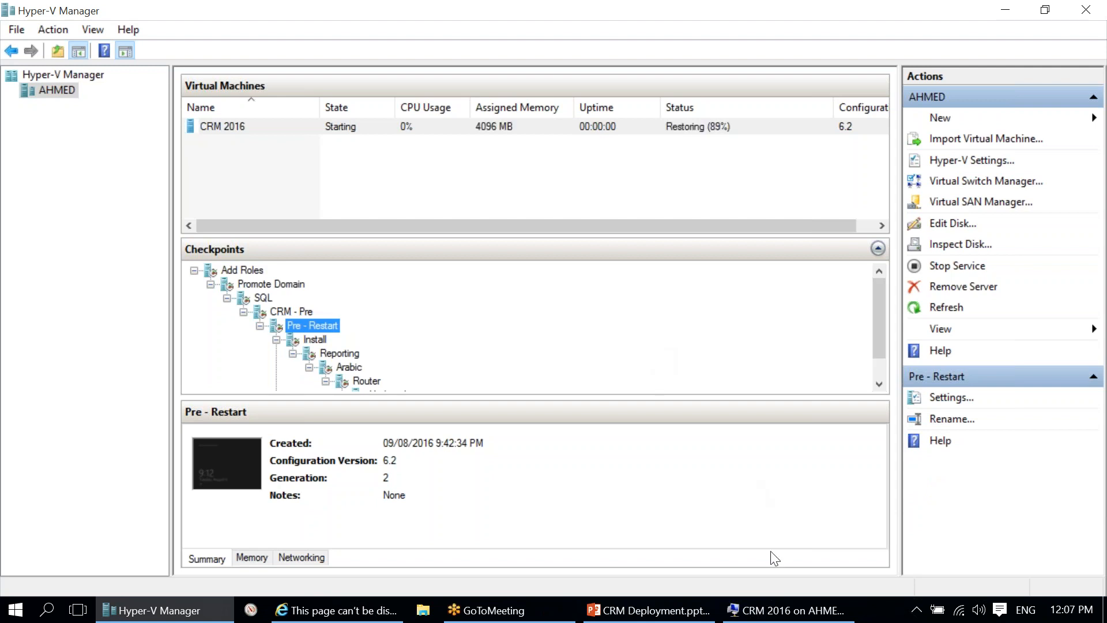
Step: Select the CRM 2016 VM in Hyper-V Manager and connect to it
{"action": "left_click", "coordinate": [776, 610]}
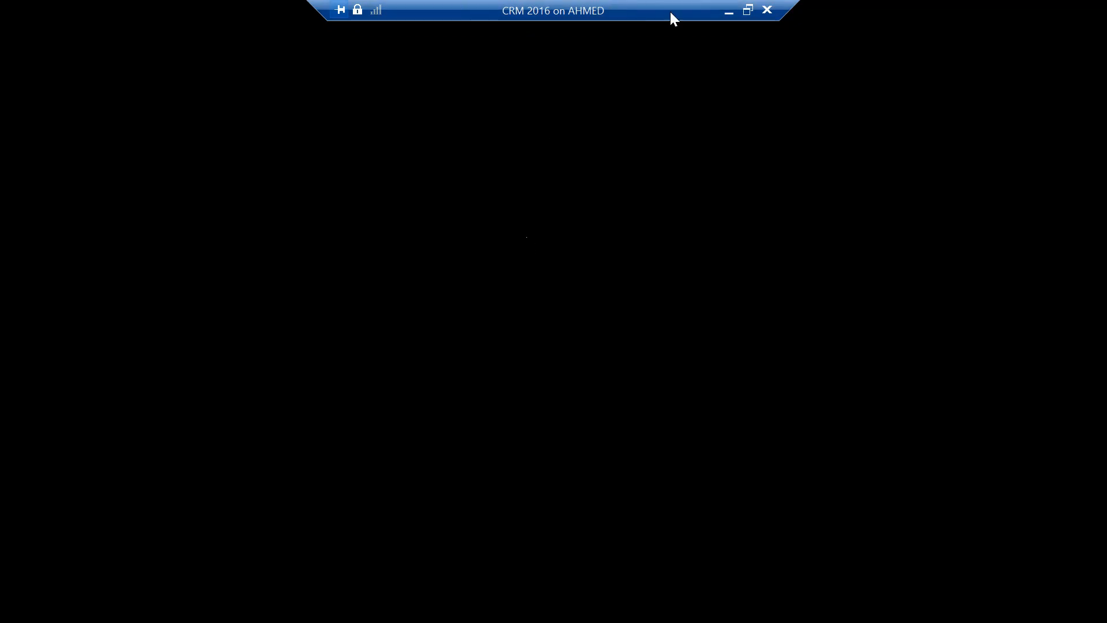
{"action": "left_click", "coordinate": [732, 18]}
{"action": "left_click", "coordinate": [728, 13]}
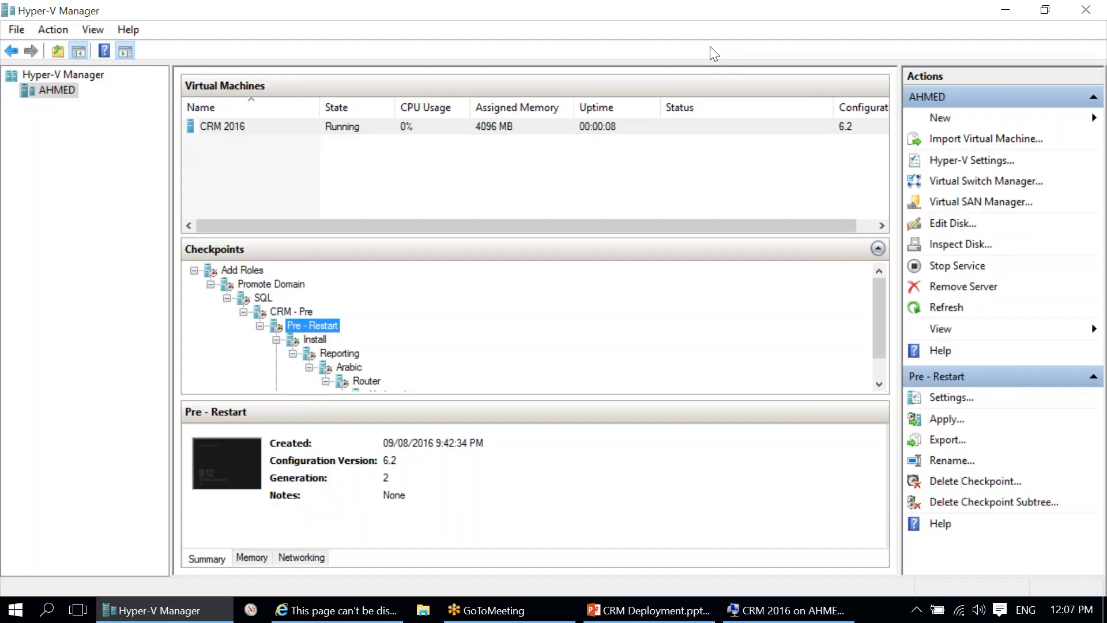
{"action": "left_click", "coordinate": [806, 616]}
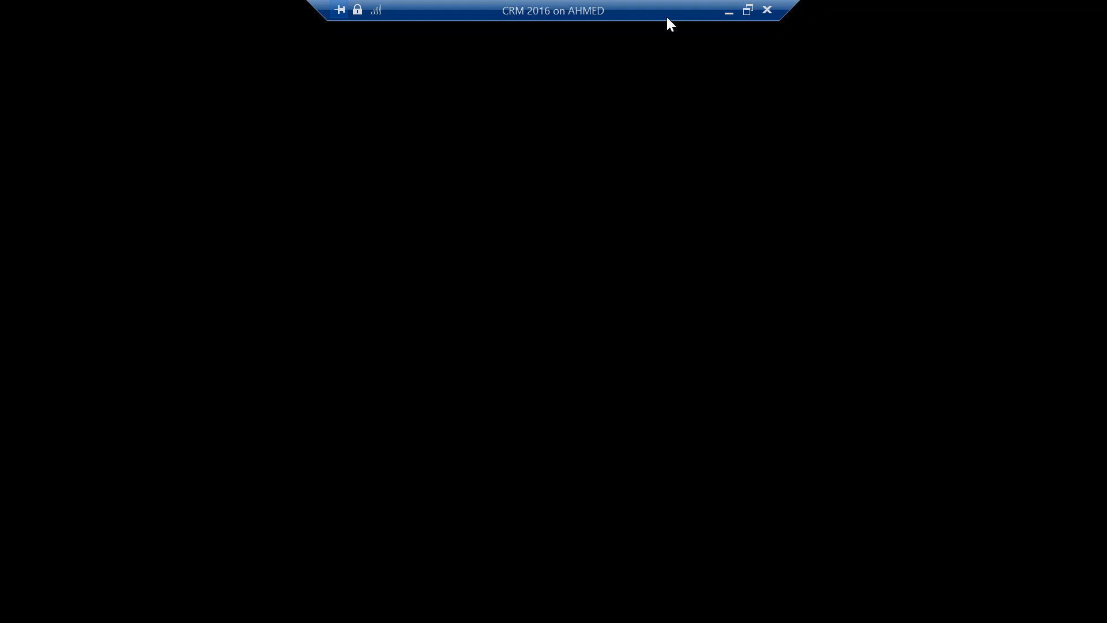
{"action": "left_click", "coordinate": [728, 12]}
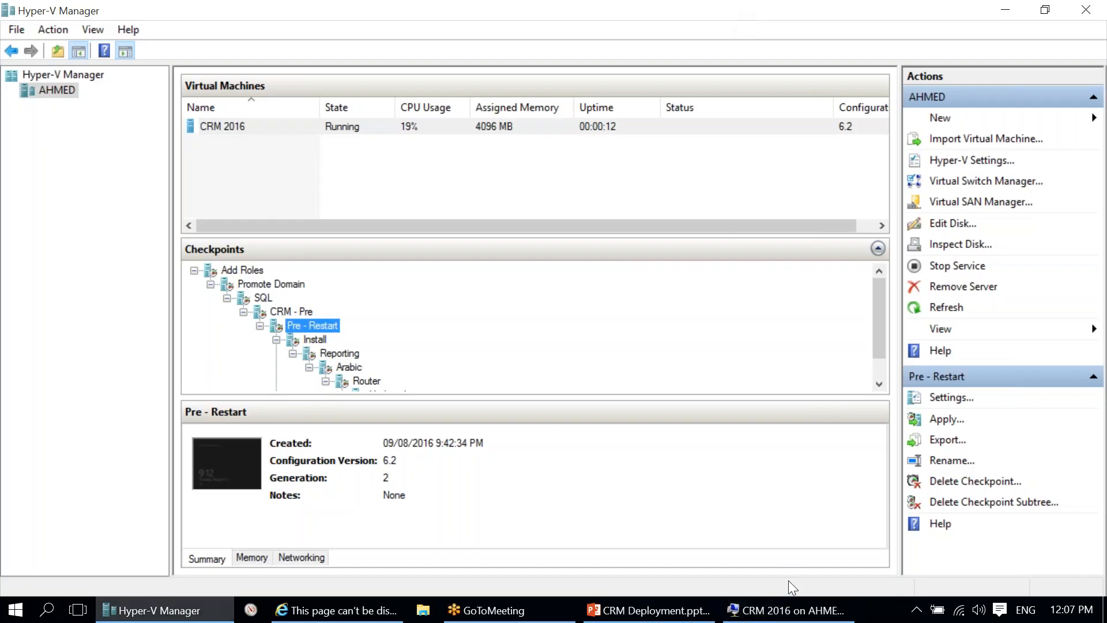
{"action": "left_click", "coordinate": [791, 617]}
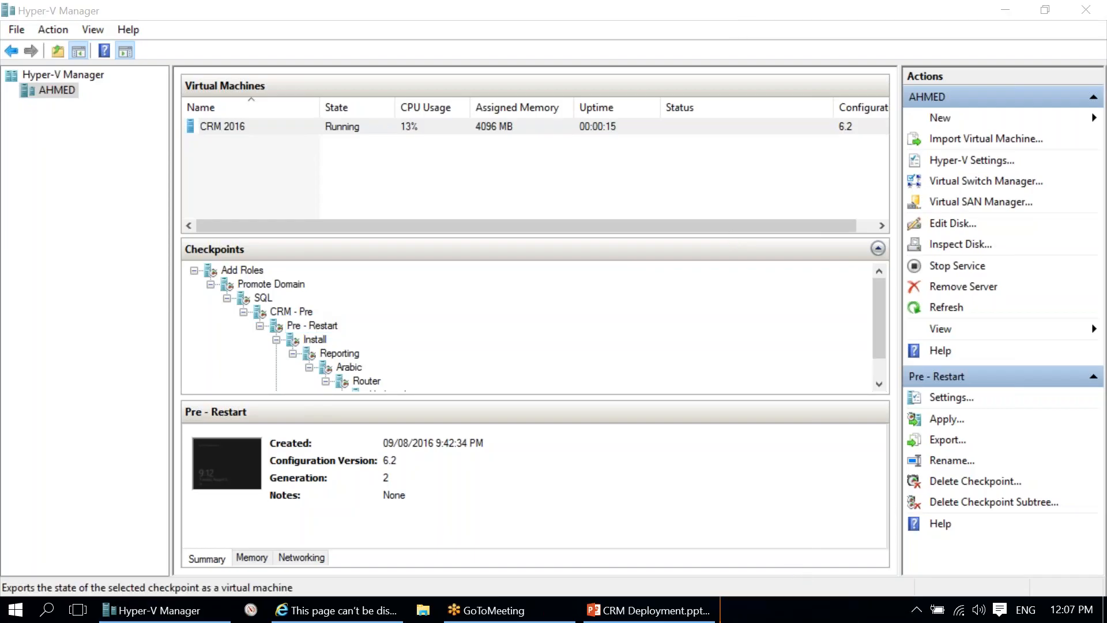
{"action": "left_click", "coordinate": [650, 126]}
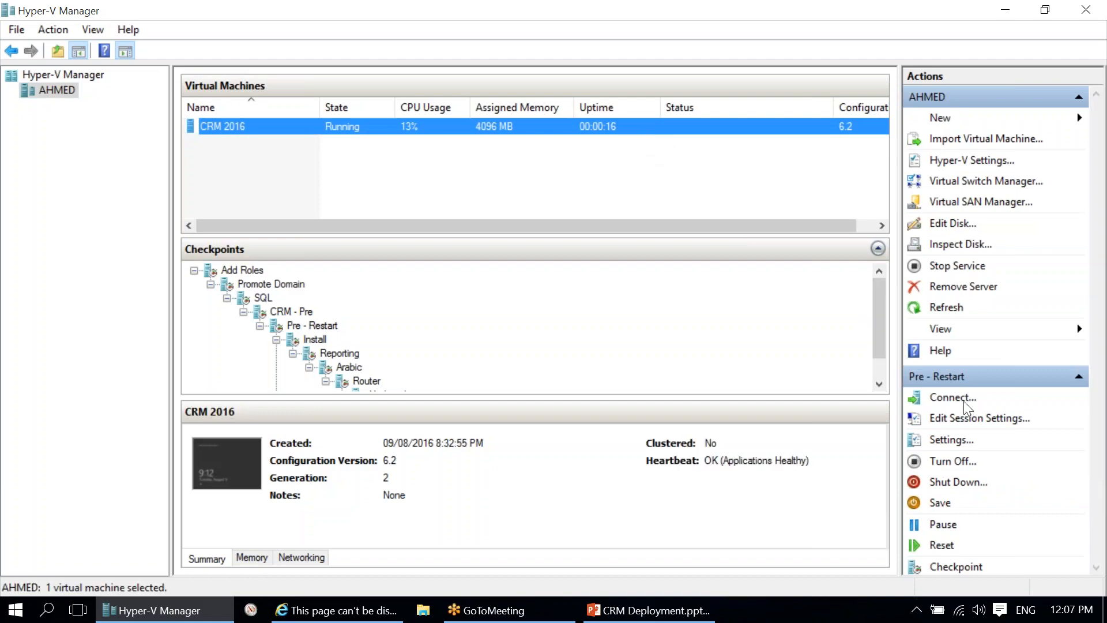
{"action": "left_click", "coordinate": [948, 397]}
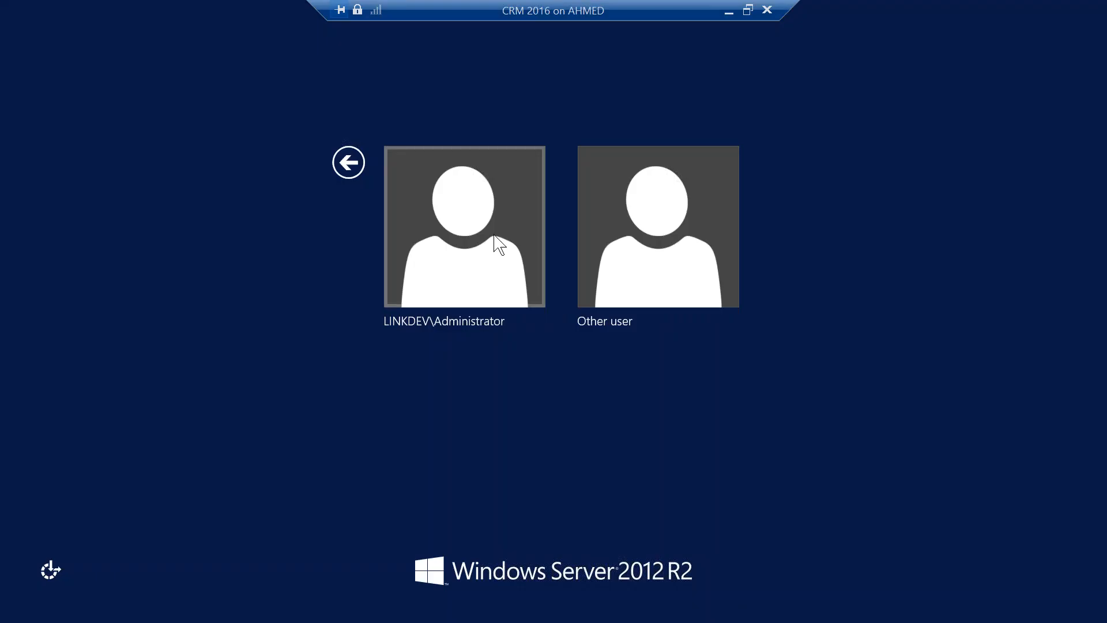
Step: Sign in as Administrator and widen the Status column to read the component statuses
{"action": "left_click", "coordinate": [494, 242]}
{"action": "type", "text": "*******"}
{"action": "key", "text": "Return"}
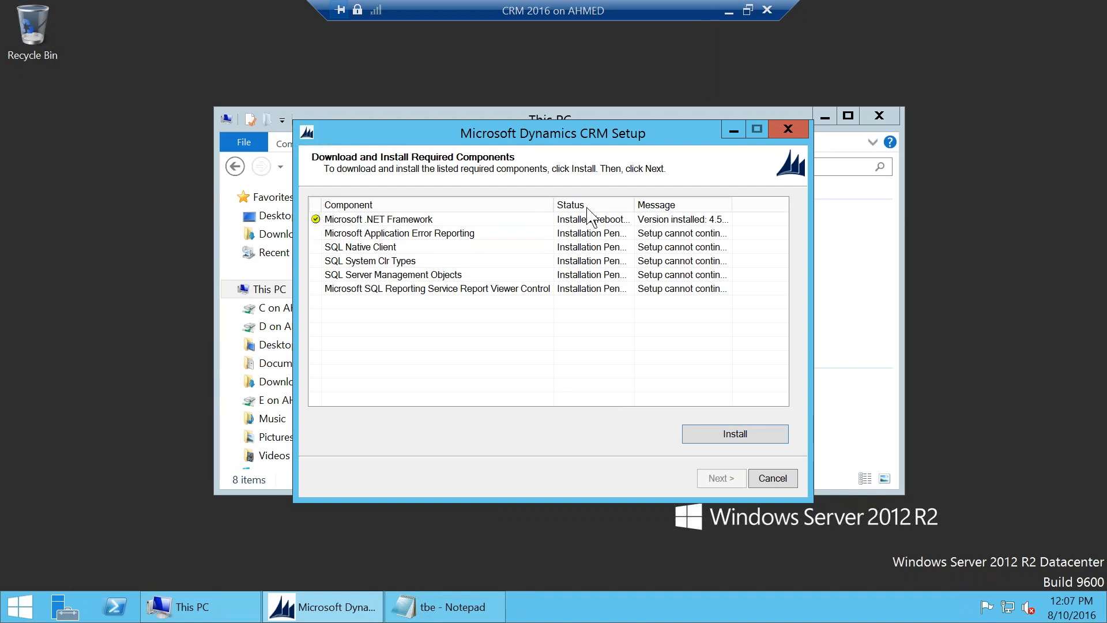
{"action": "left_click_drag", "start_coordinate": [732, 205], "coordinate": [706, 206]}
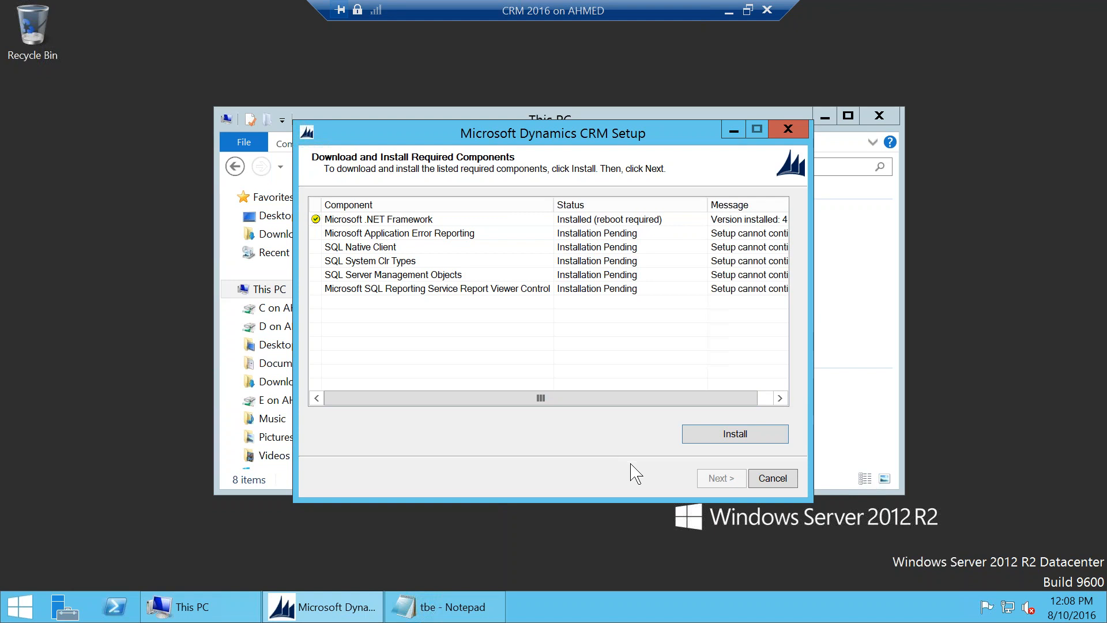
Step: Cancel Dynamics CRM Setup, confirming with Yes, and bring up the Start button's power options
{"action": "left_click", "coordinate": [771, 479]}
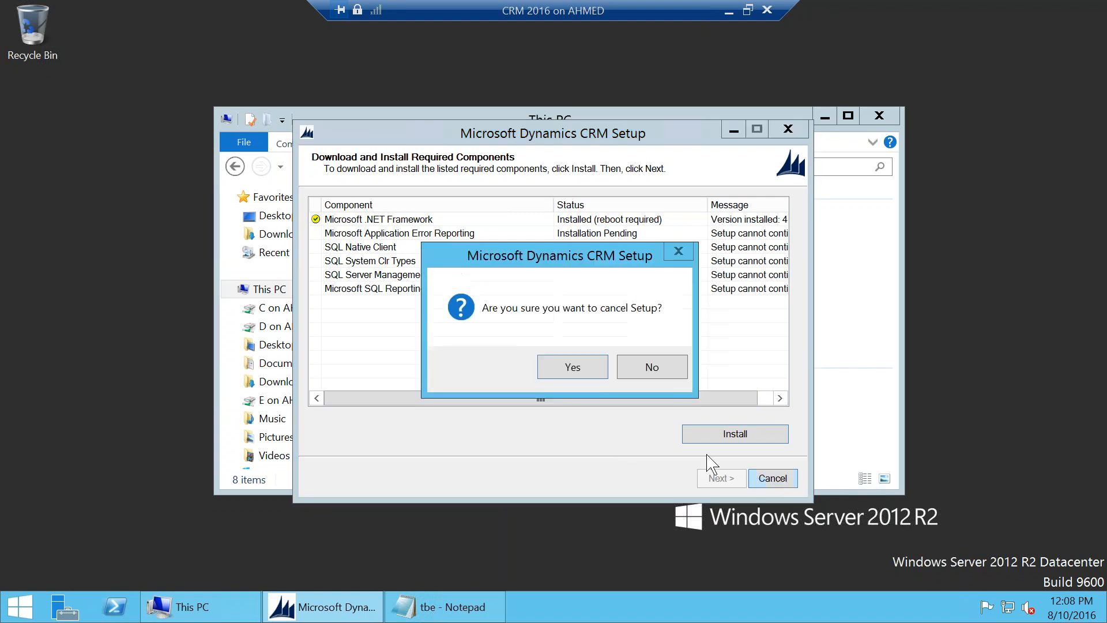
{"action": "left_click", "coordinate": [571, 366]}
{"action": "right_click", "coordinate": [20, 607]}
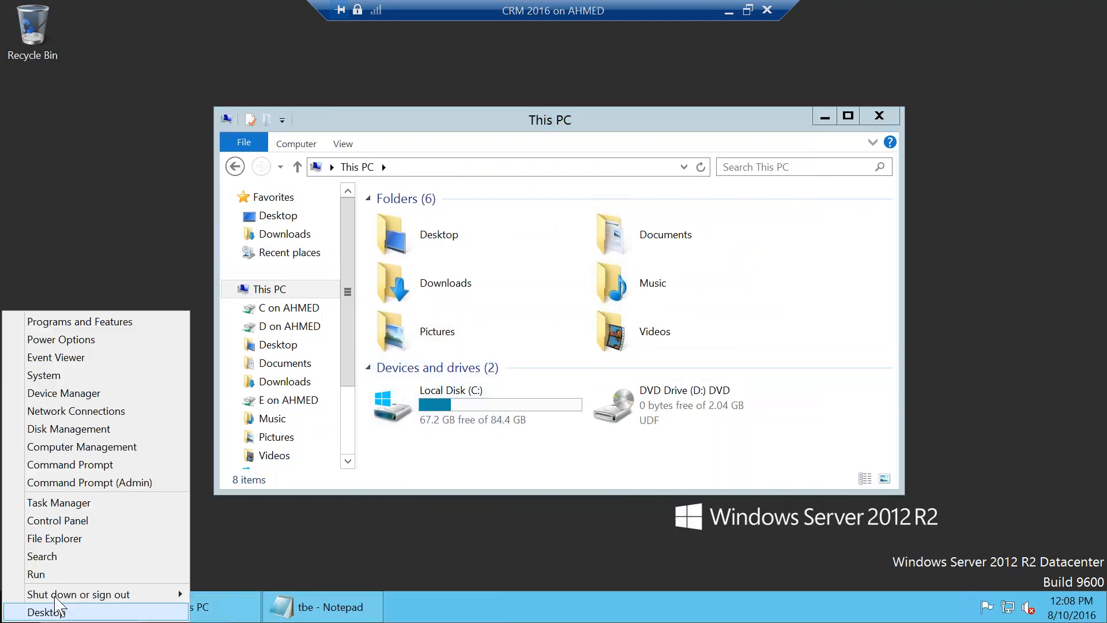
{"action": "mouse_move", "coordinate": [99, 600]}
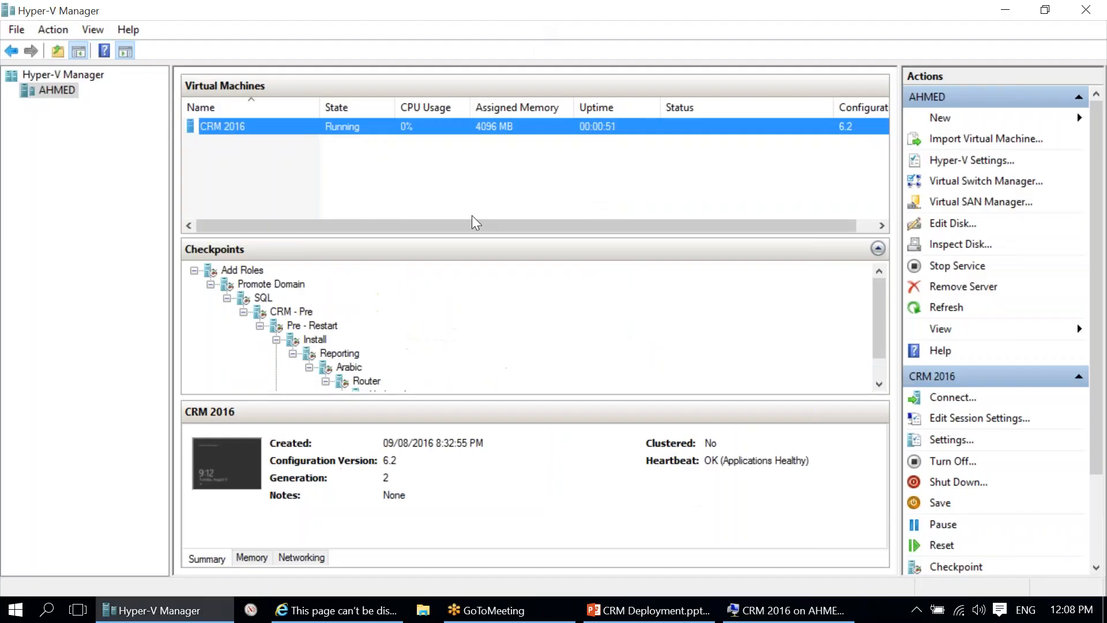
Step: Apply the Install checkpoint to CRM 2016, then reselect the VM in Hyper-V Manager
{"action": "right_click", "coordinate": [314, 341]}
{"action": "left_click", "coordinate": [407, 376]}
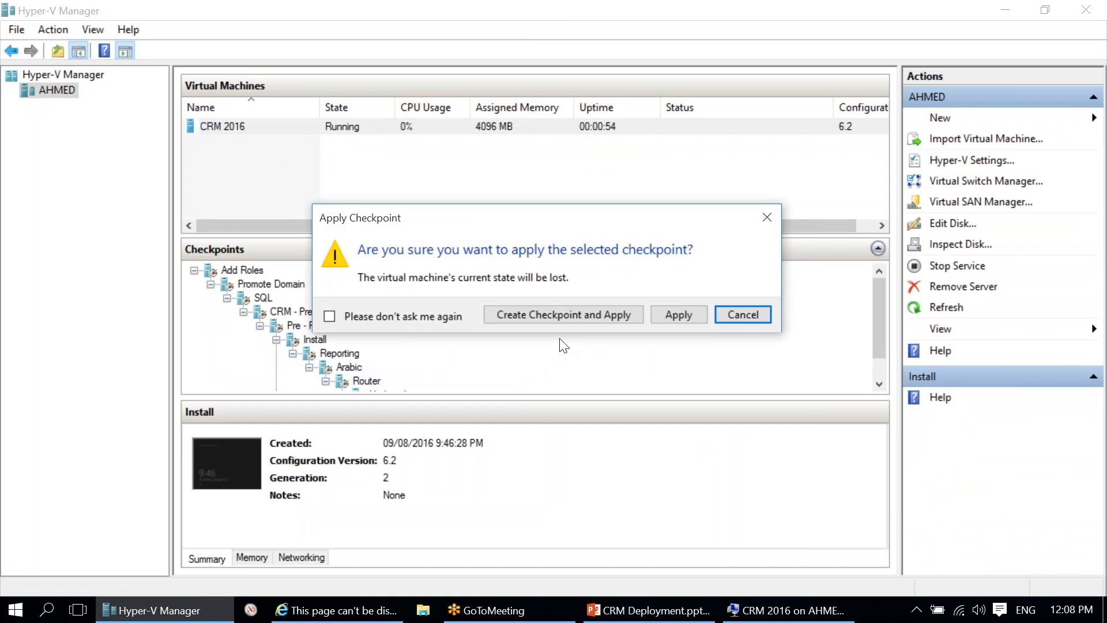
{"action": "left_click", "coordinate": [671, 314]}
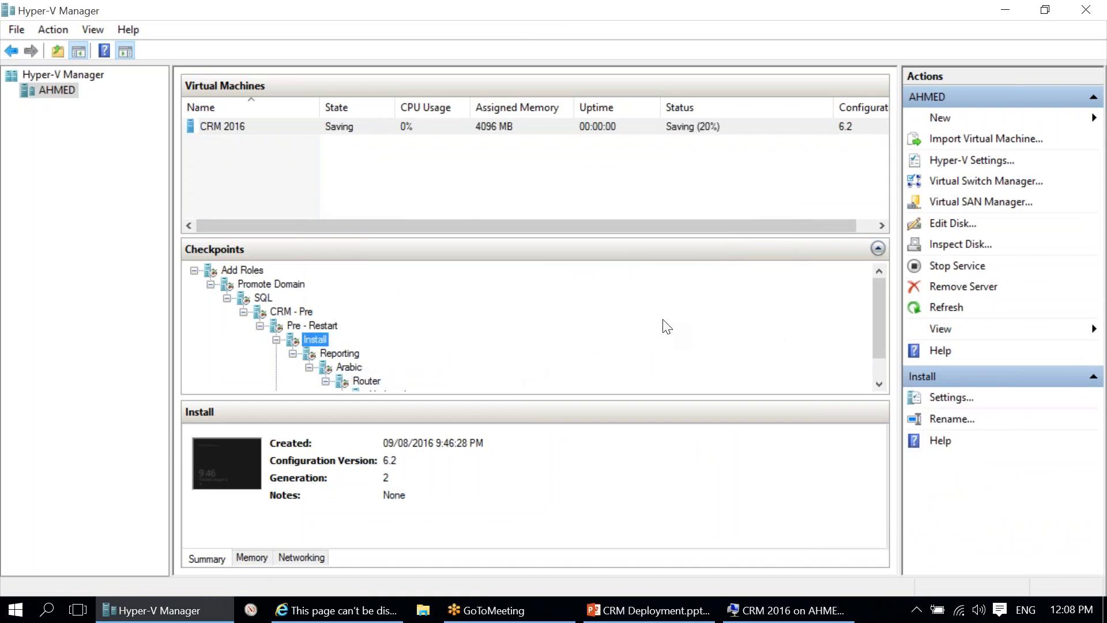
{"action": "scroll", "coordinate": [669, 326], "scroll_direction": "down", "scroll_amount": 1}
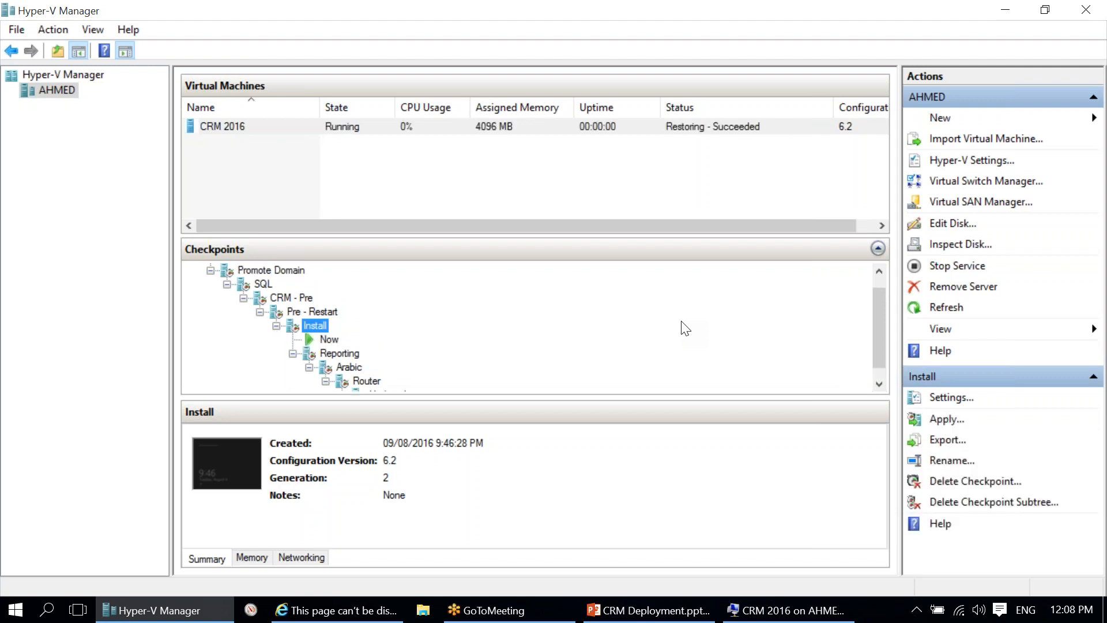
{"action": "left_click", "coordinate": [773, 608]}
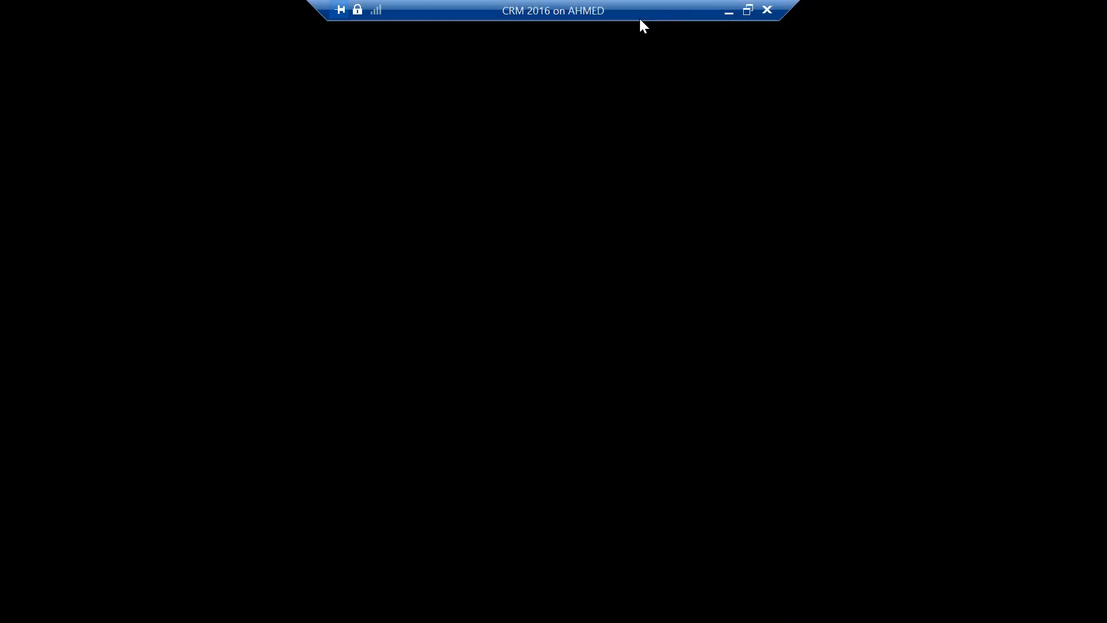
{"action": "left_click", "coordinate": [727, 10]}
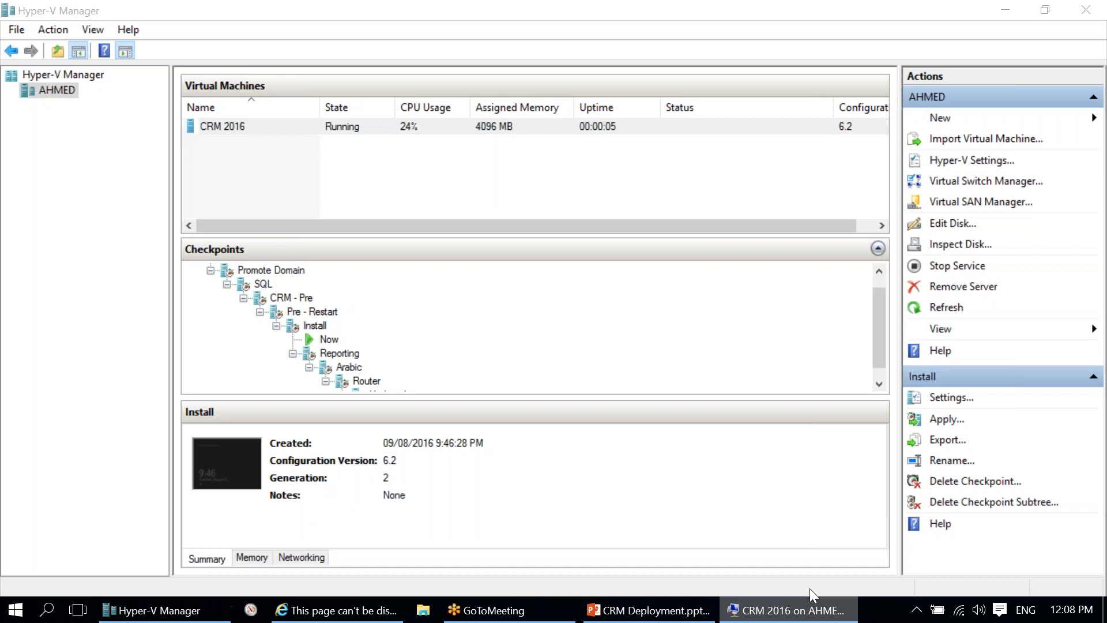
{"action": "left_click", "coordinate": [630, 129]}
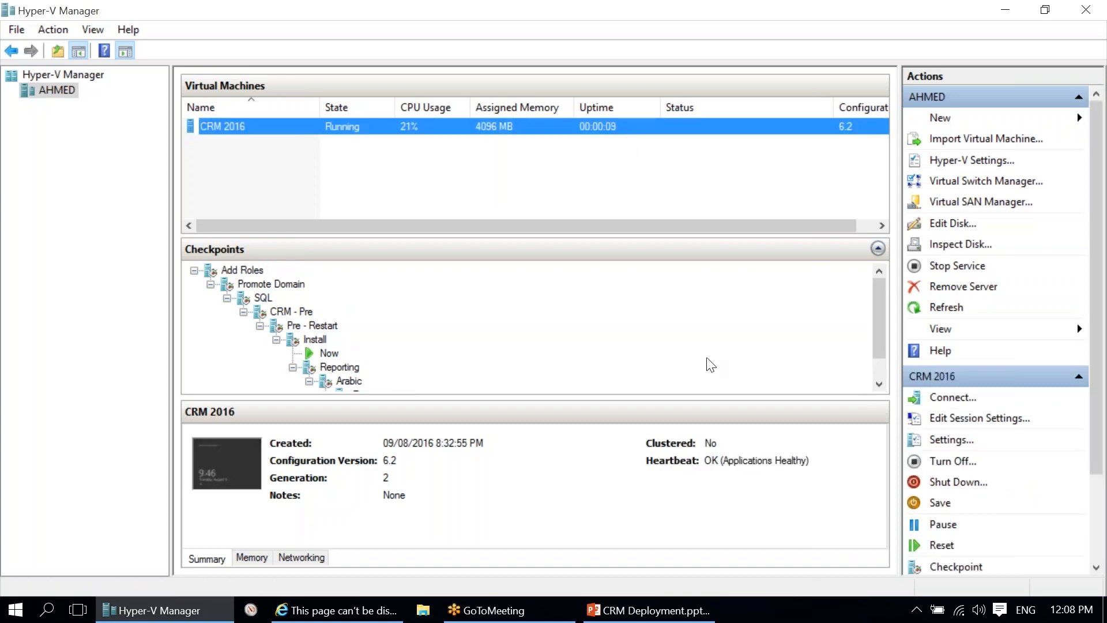
Step: Connect to the CRM 2016 VM and sign in as Administrator
{"action": "left_click", "coordinate": [951, 397]}
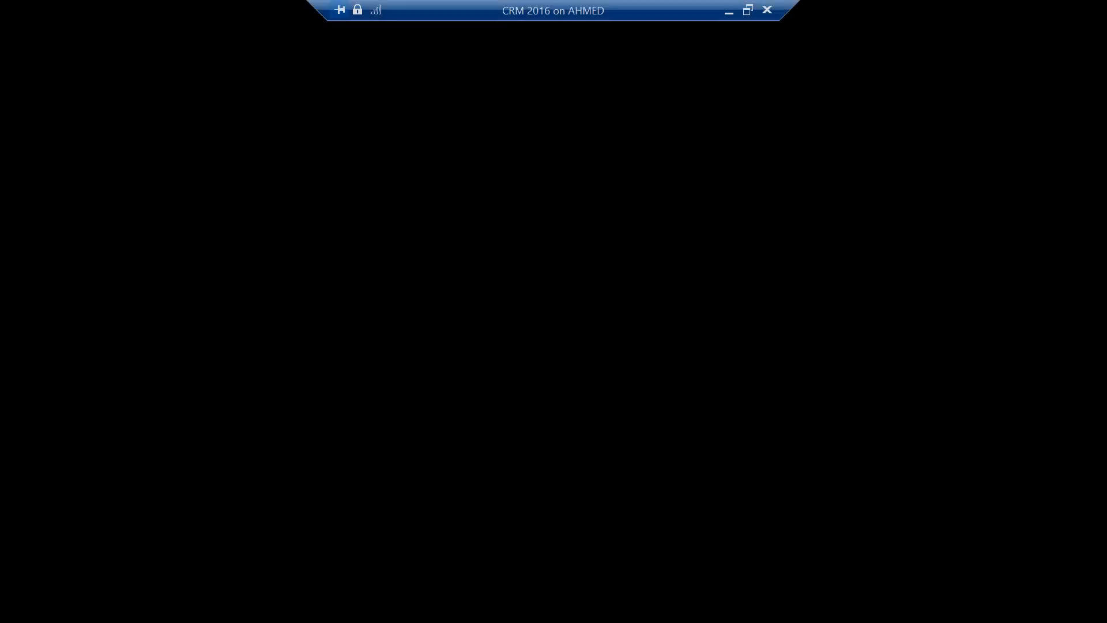
{"action": "type", "text": "********"}
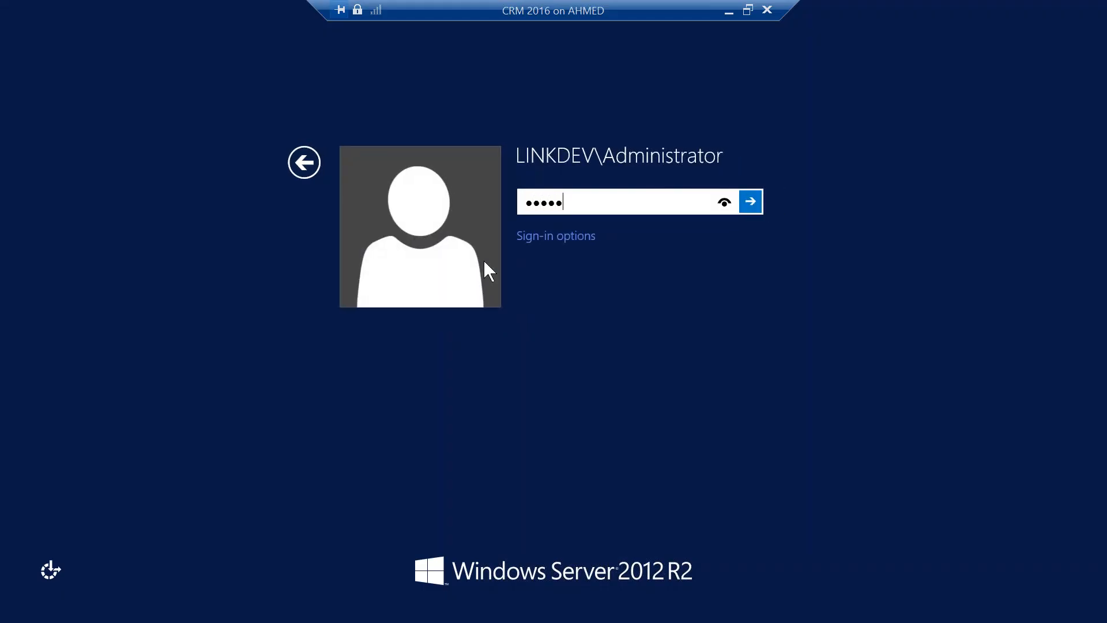
{"action": "key", "text": "Return"}
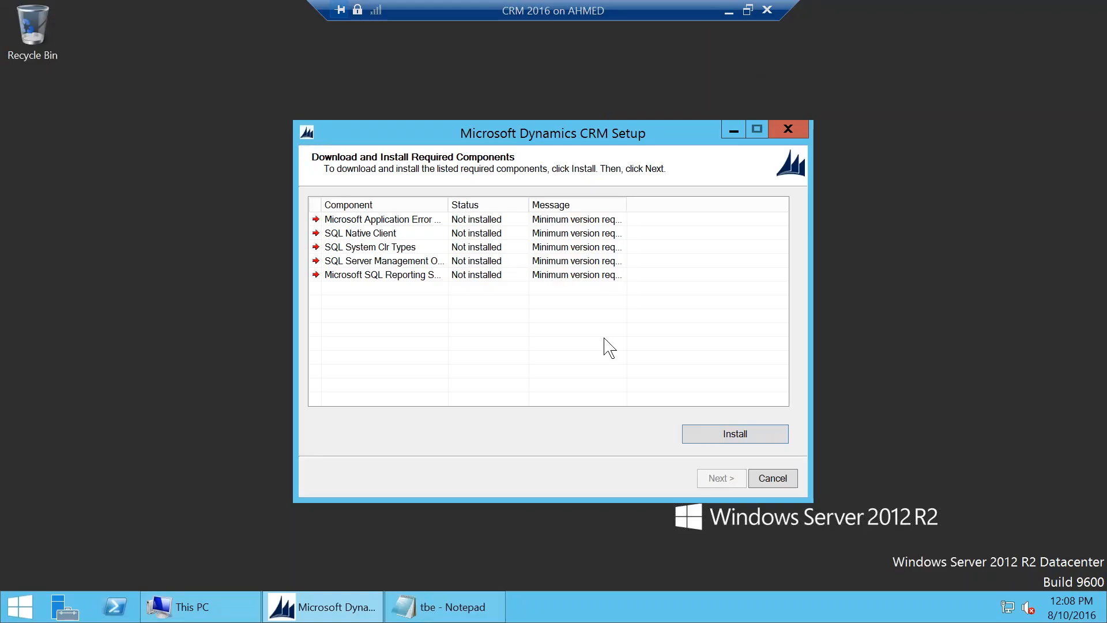
Step: Install the missing components, declining once, then agreeing to download the SQL components
{"action": "left_click", "coordinate": [720, 437]}
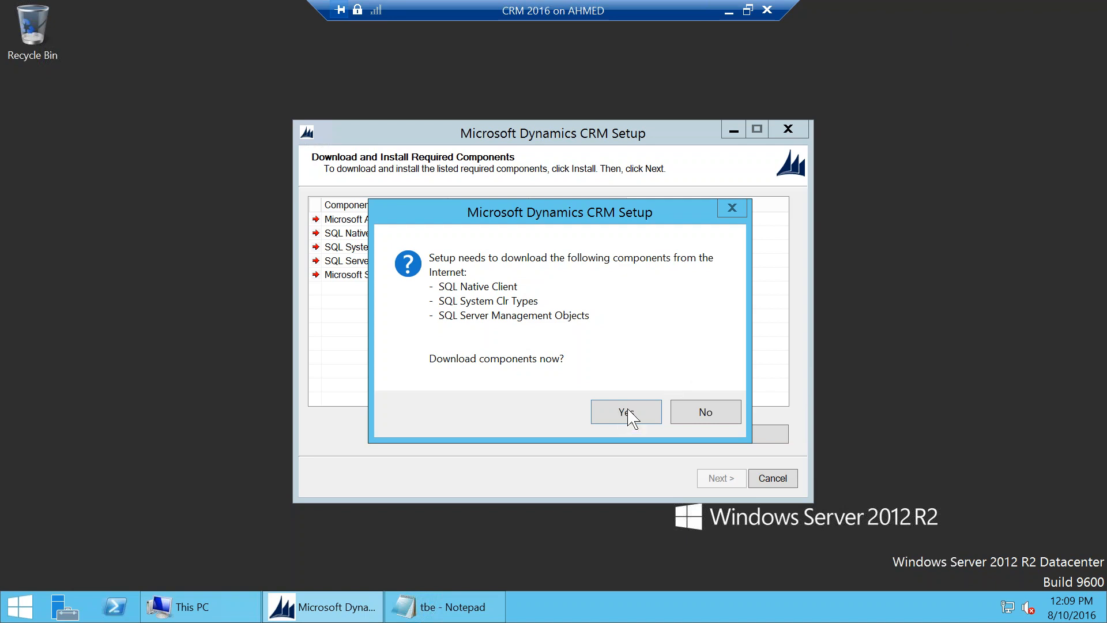
{"action": "left_click", "coordinate": [700, 418]}
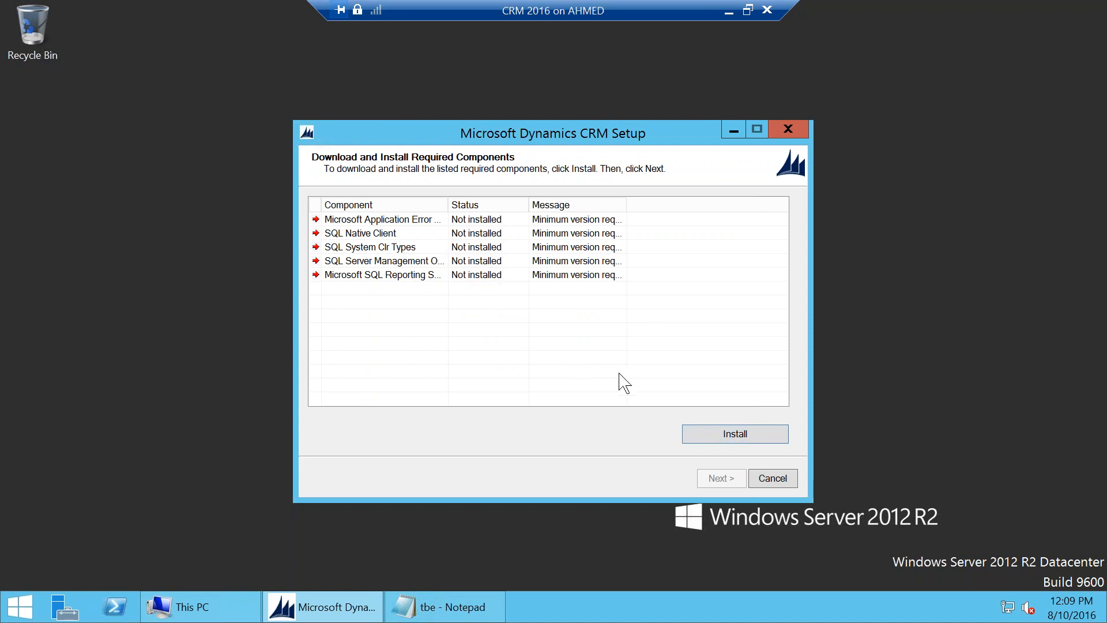
{"action": "left_click", "coordinate": [736, 434]}
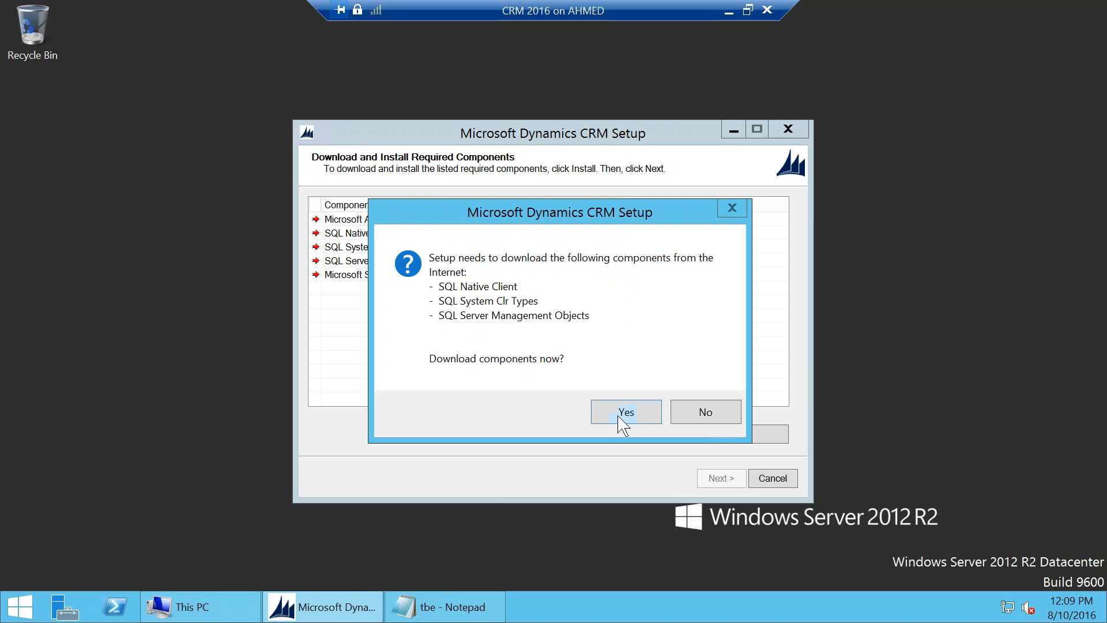
{"action": "left_click", "coordinate": [621, 415]}
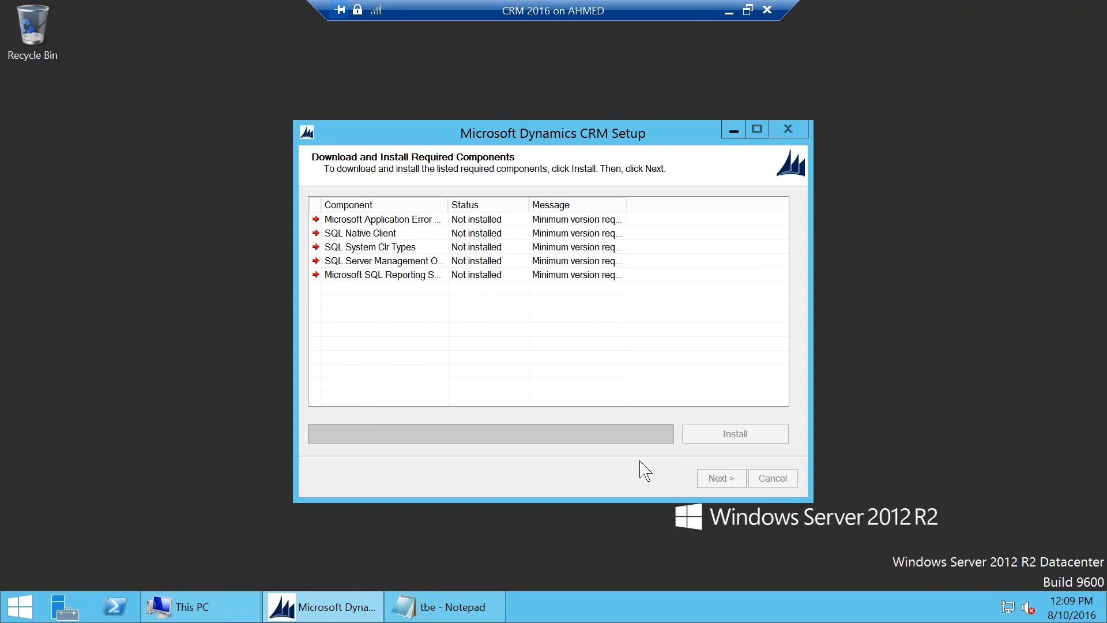
Step: Close the tbe notes in Notepad and apply the Reporting checkpoint to CRM 2016
{"action": "right_click", "coordinate": [496, 608]}
{"action": "left_click", "coordinate": [510, 562]}
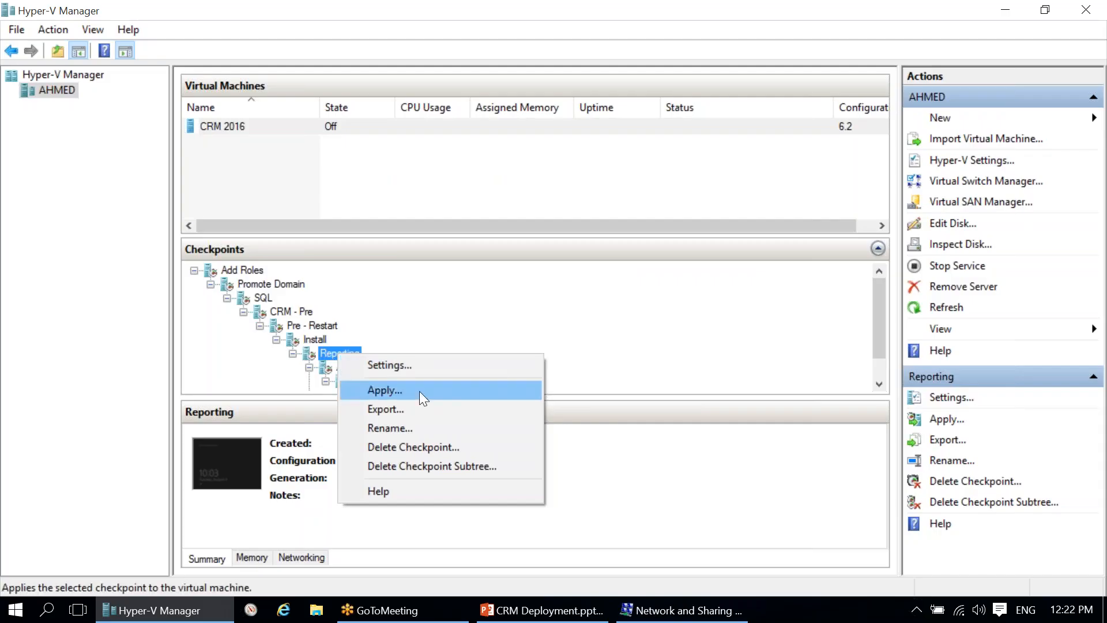
{"action": "left_click", "coordinate": [419, 389]}
{"action": "left_click", "coordinate": [674, 311]}
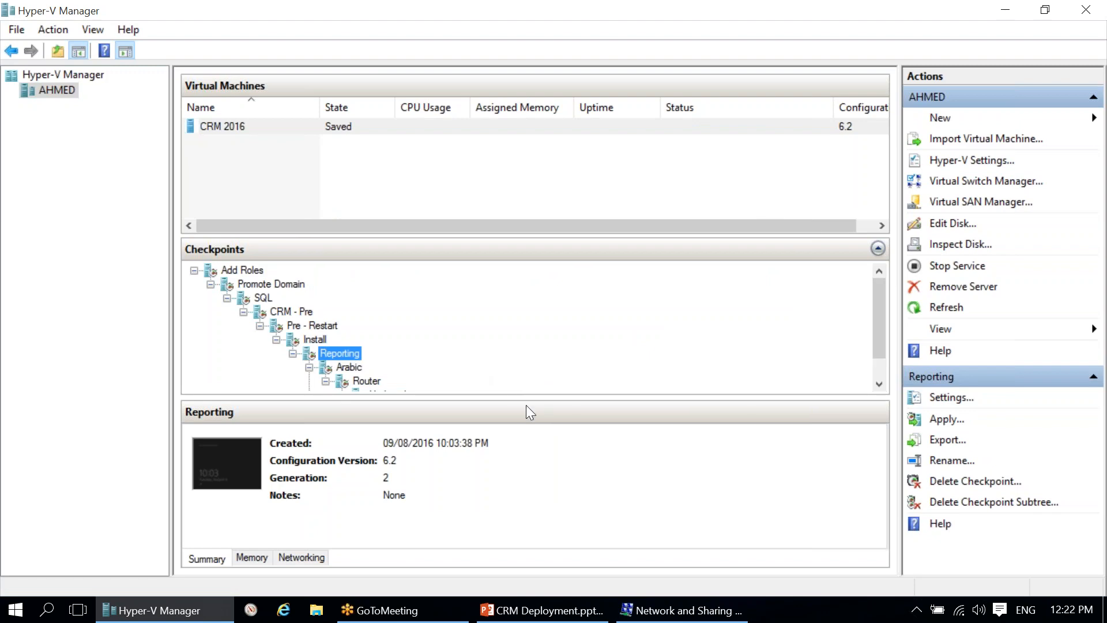
Step: Connect to the CRM 2016 VM and start it
{"action": "left_click", "coordinate": [530, 611]}
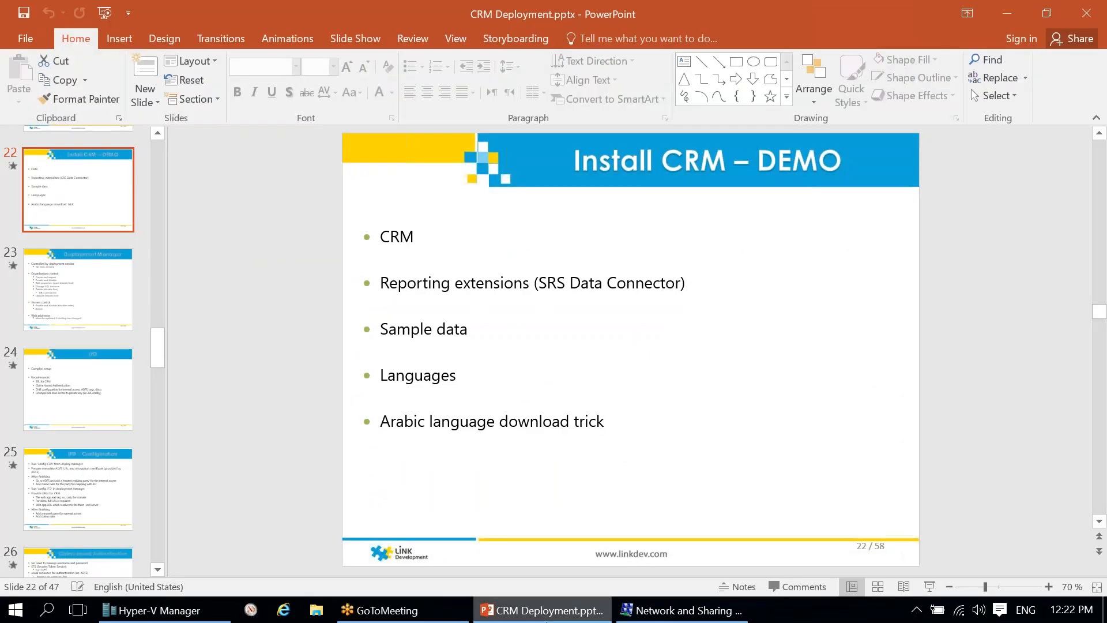
{"action": "key", "text": "alt+Tab"}
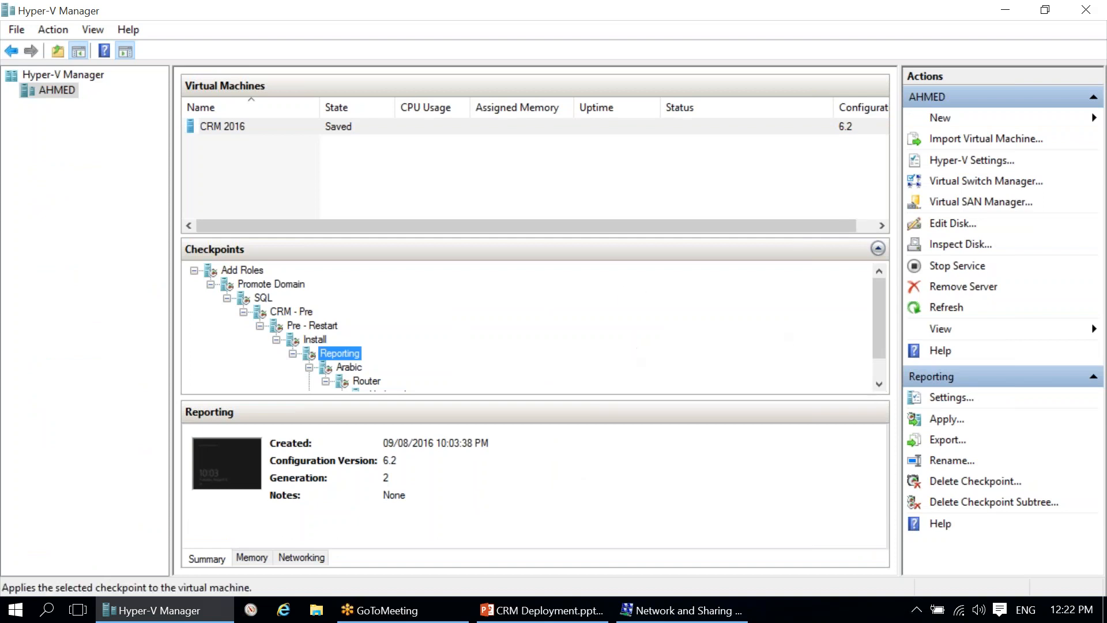
{"action": "left_click", "coordinate": [722, 128]}
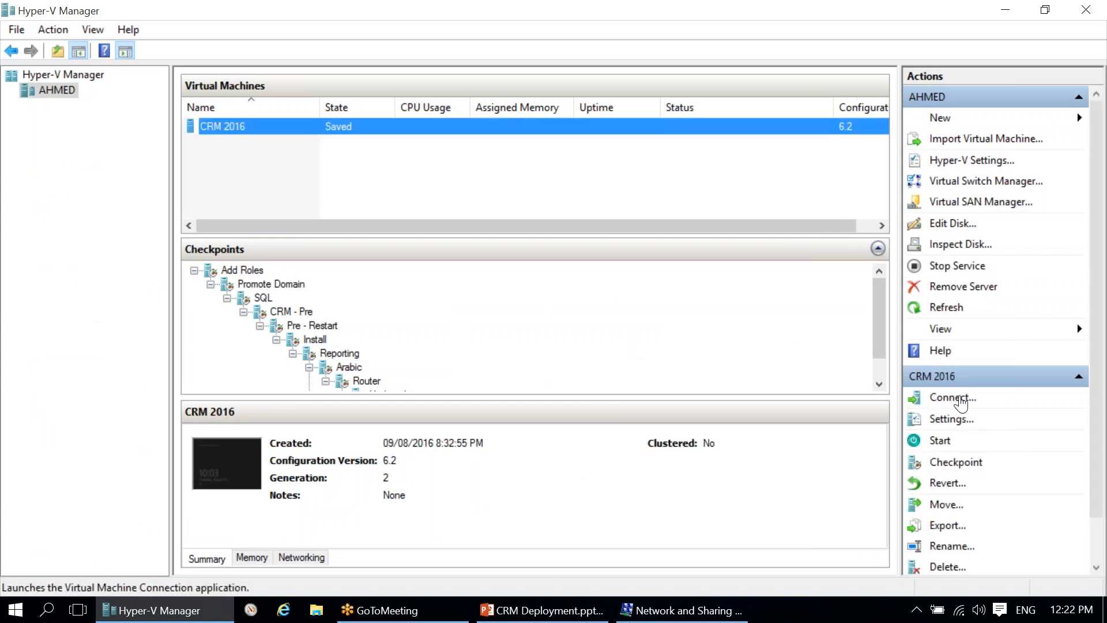
{"action": "left_click", "coordinate": [953, 397]}
{"action": "left_click", "coordinate": [918, 441]}
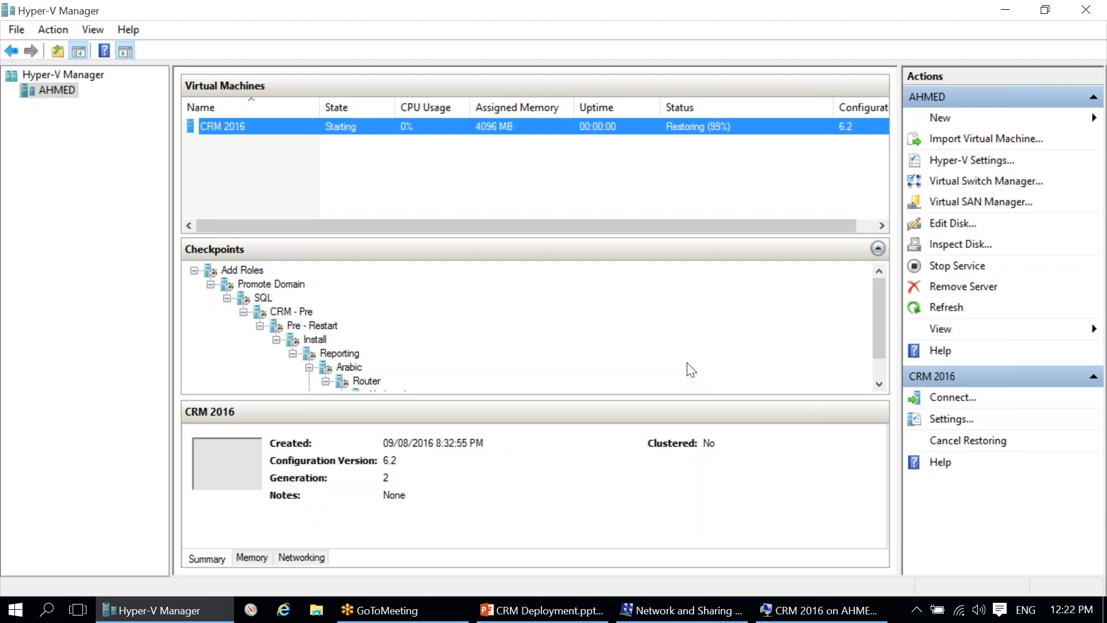
{"action": "left_click", "coordinate": [821, 610]}
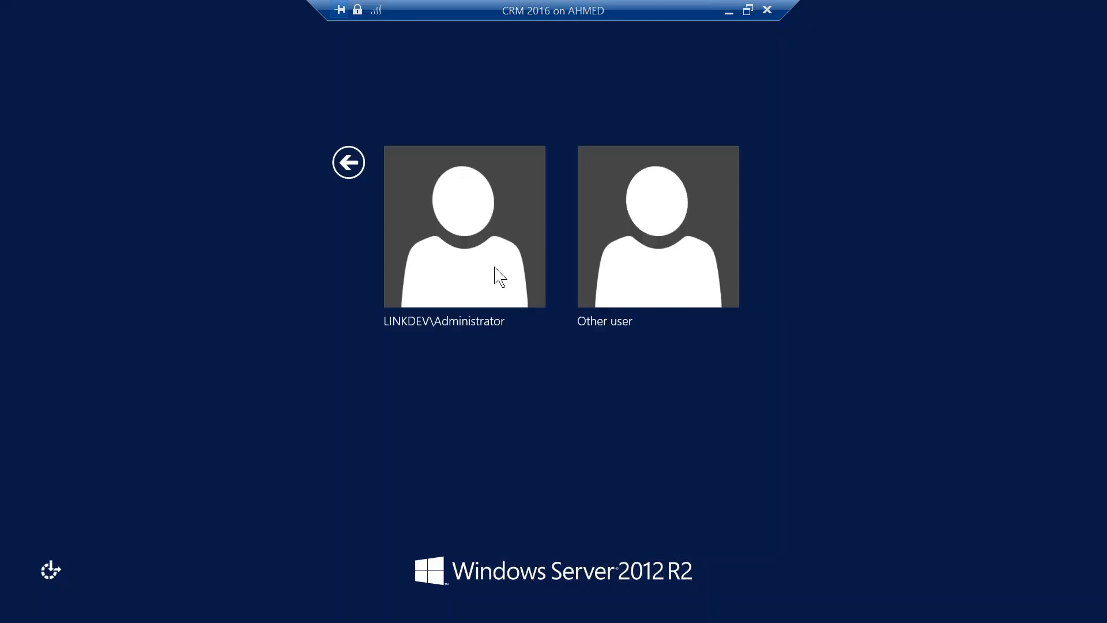
Step: Sign in to the VM and launch the CRM setup splash from the DVD
{"action": "left_click", "coordinate": [487, 270]}
{"action": "type", "text": "•••••••"}
{"action": "key", "text": "Return"}
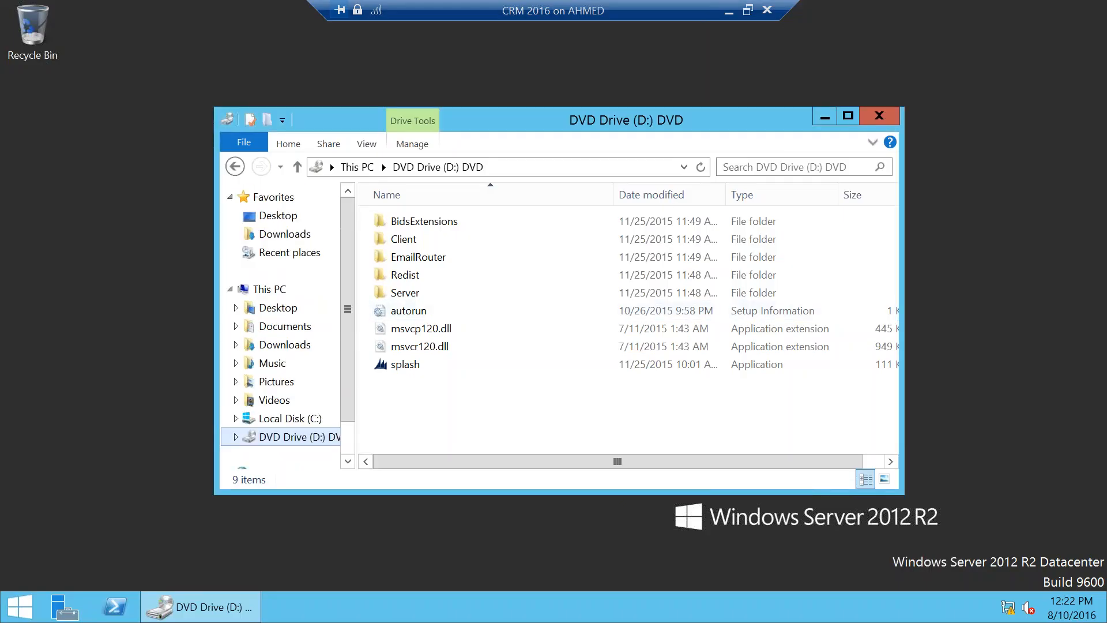
{"action": "left_click", "coordinate": [444, 369]}
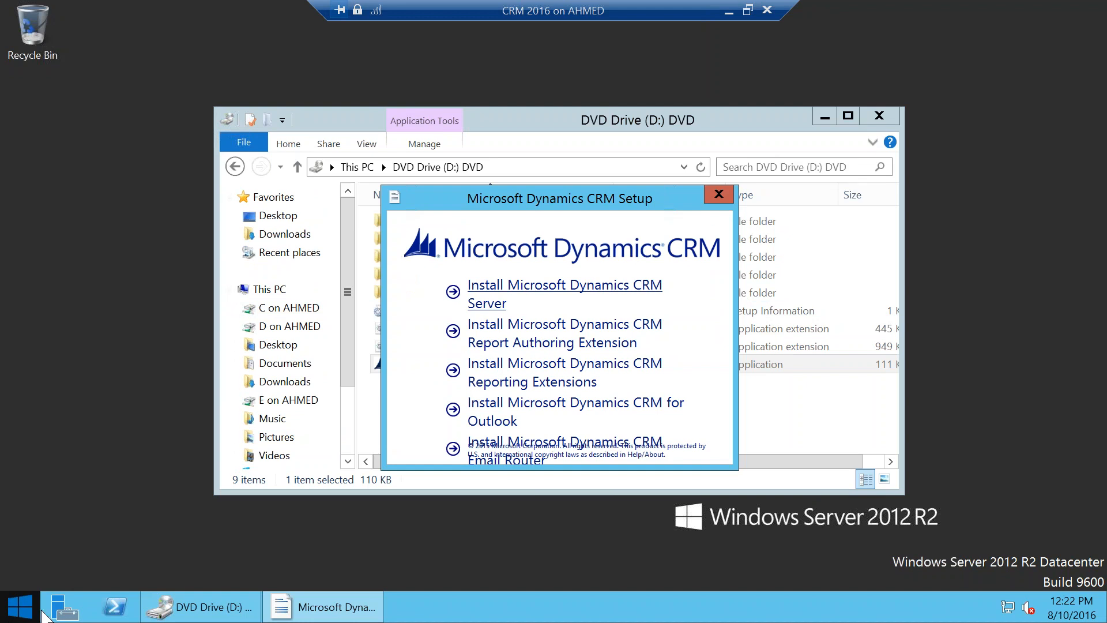
{"action": "left_click", "coordinate": [23, 608]}
{"action": "left_click", "coordinate": [23, 608]}
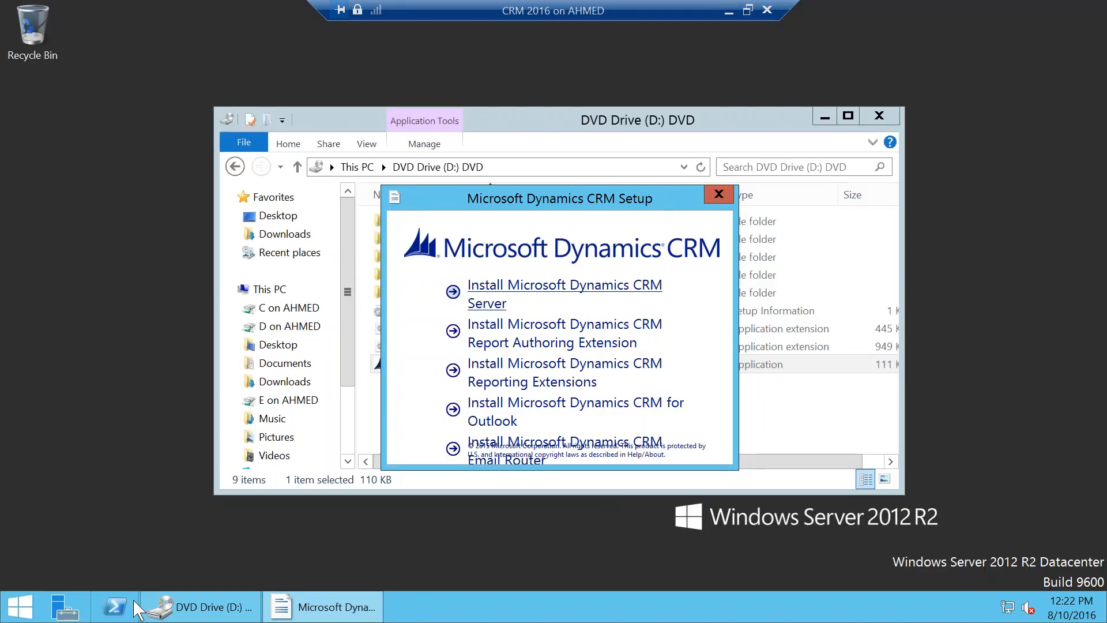
{"action": "left_click", "coordinate": [20, 606]}
{"action": "type", "text": "deployment Manager"}
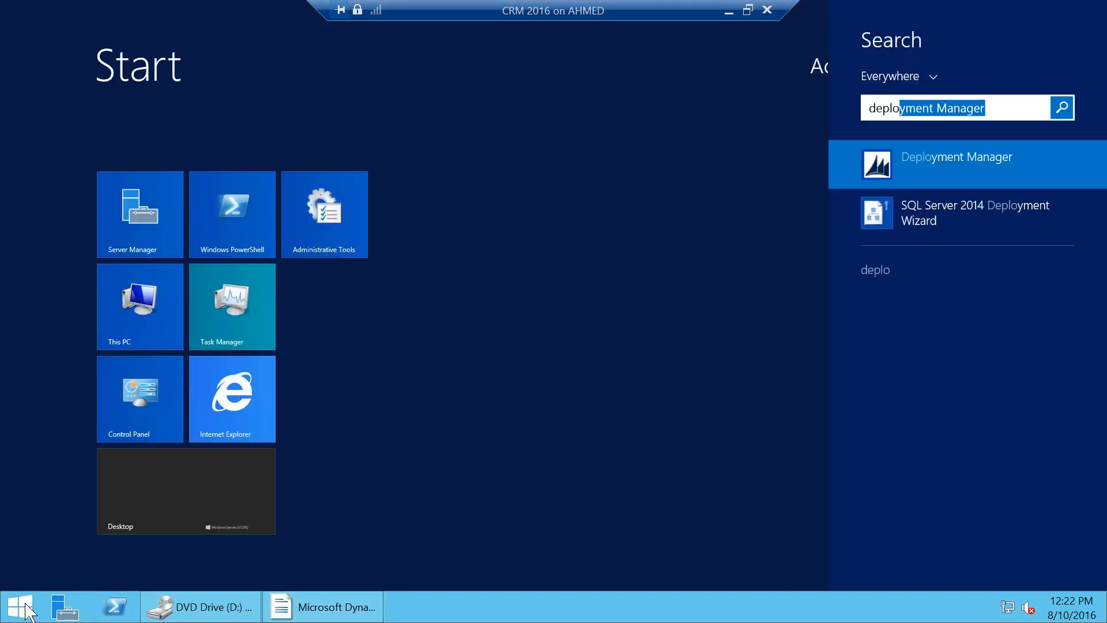
{"action": "key", "text": "Return"}
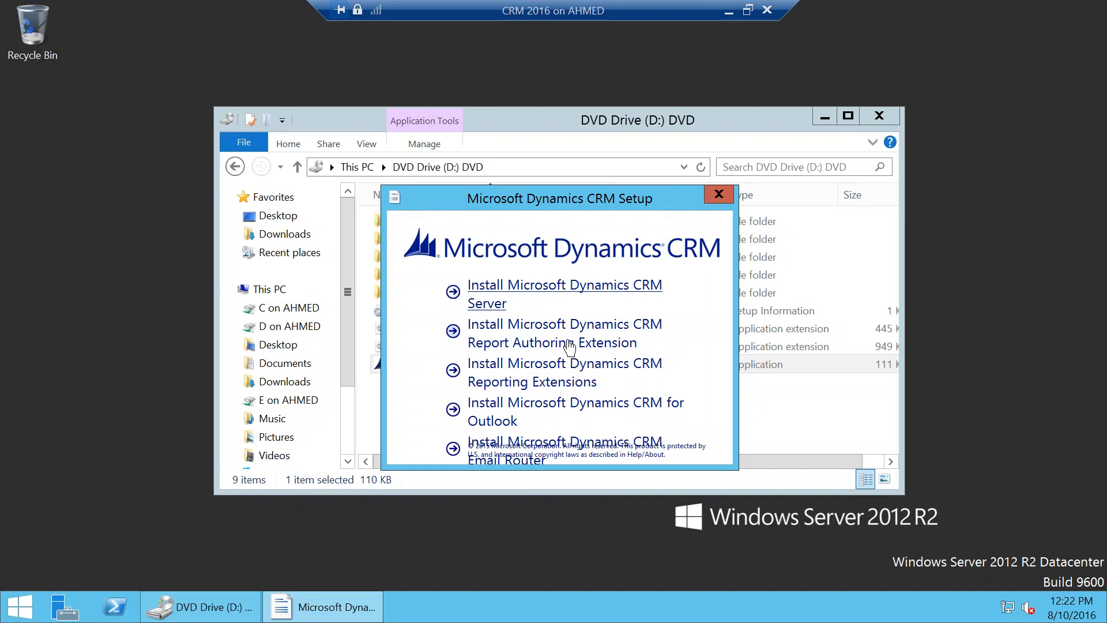
Step: Start the Reporting Extensions install without recommended updates and accept the license terms
{"action": "left_click", "coordinate": [538, 382]}
{"action": "left_click", "coordinate": [481, 341]}
{"action": "left_click", "coordinate": [726, 469]}
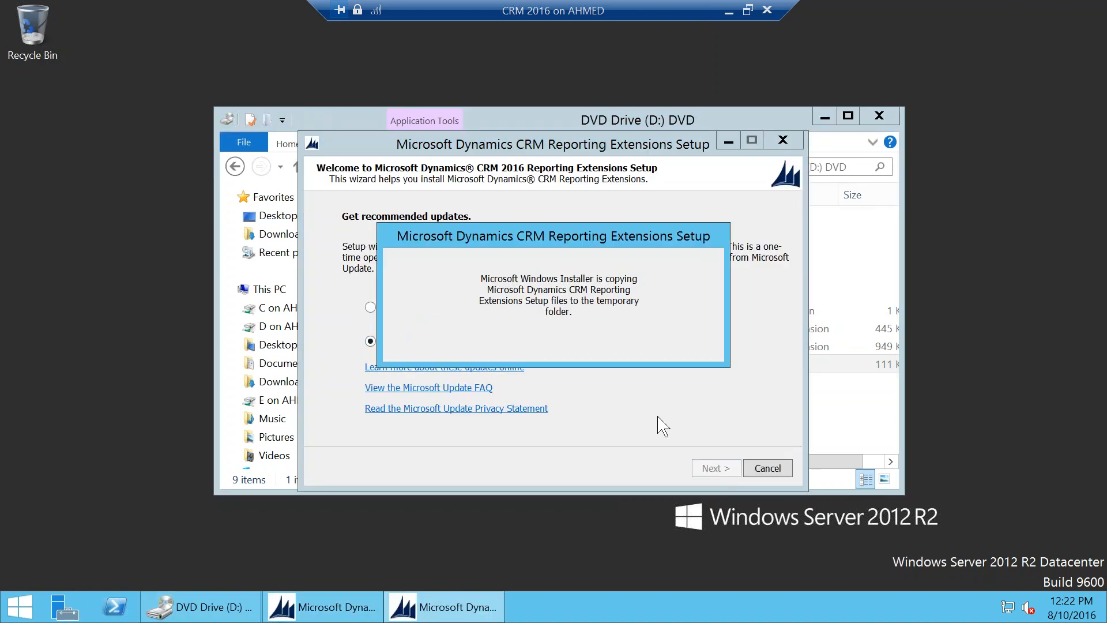
{"action": "left_click", "coordinate": [431, 427]}
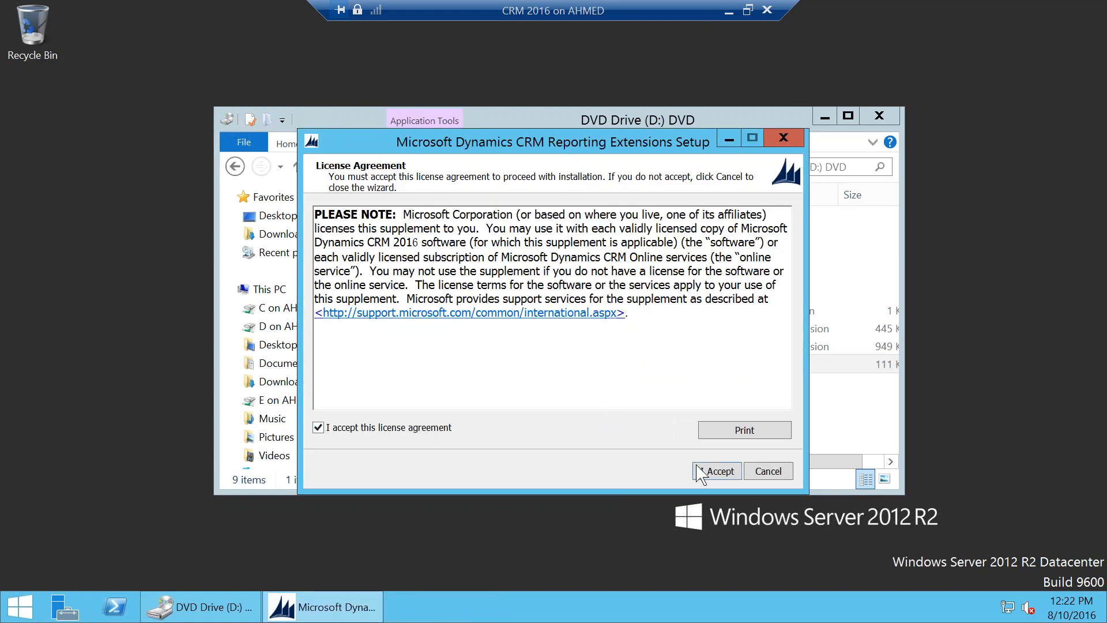
{"action": "left_click", "coordinate": [717, 471]}
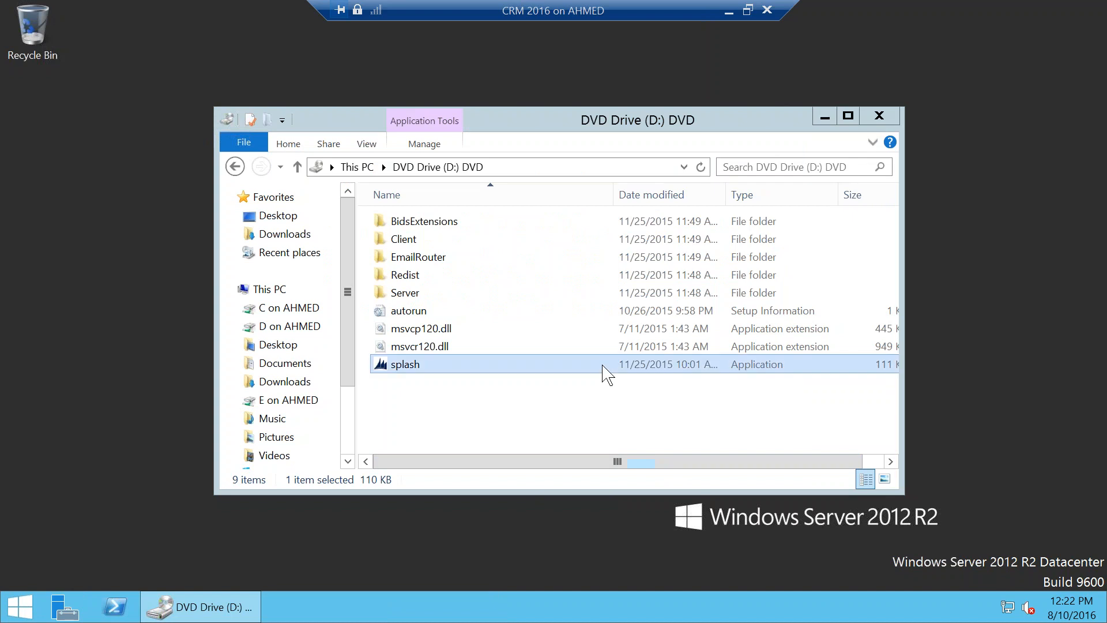
Step: Accept the configuration database server and choose MSSQLSERVER as the SSRS instance
{"action": "left_click", "coordinate": [825, 117]}
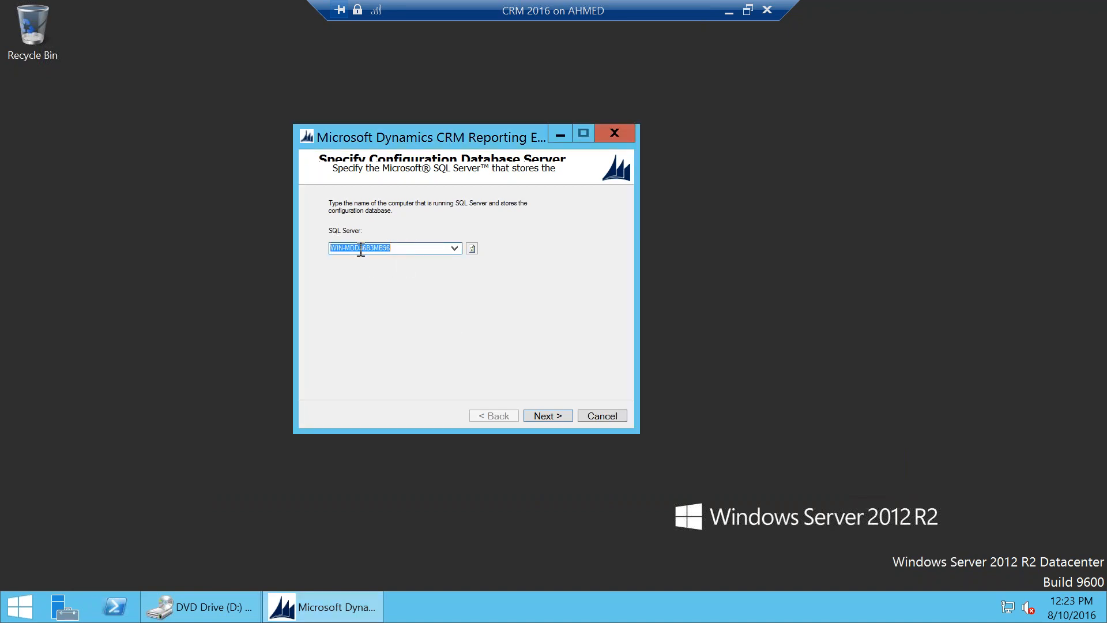
{"action": "left_click", "coordinate": [546, 415]}
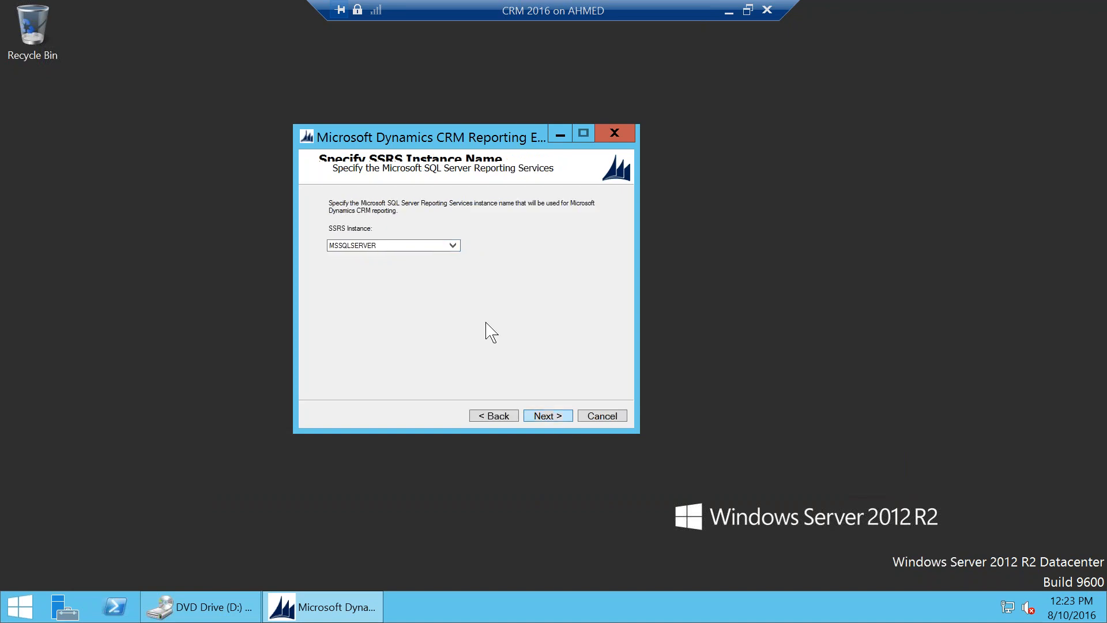
{"action": "left_click", "coordinate": [406, 246]}
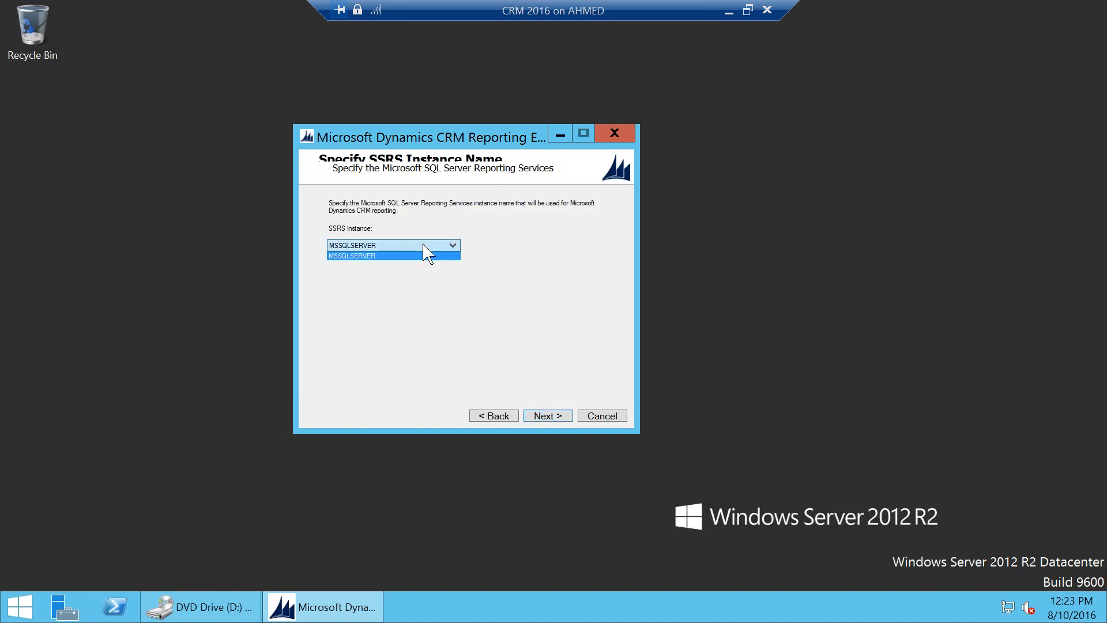
{"action": "left_click", "coordinate": [425, 255]}
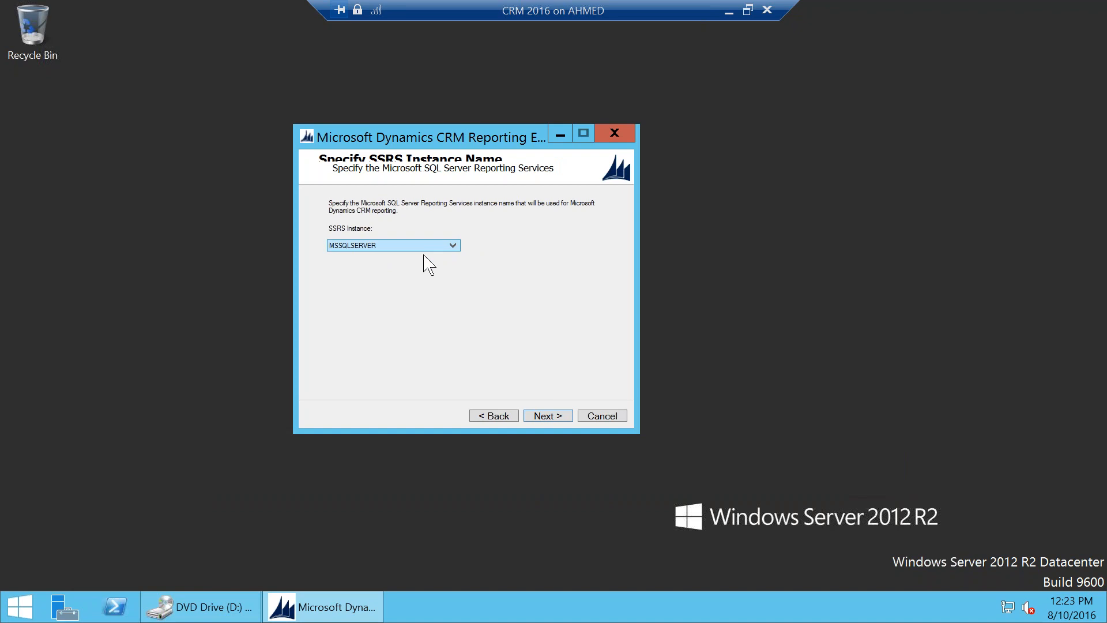
{"action": "left_click", "coordinate": [546, 416]}
Step: Decline Microsoft Update, keep the default location, and review the failed User Input Checks
{"action": "left_click", "coordinate": [449, 289]}
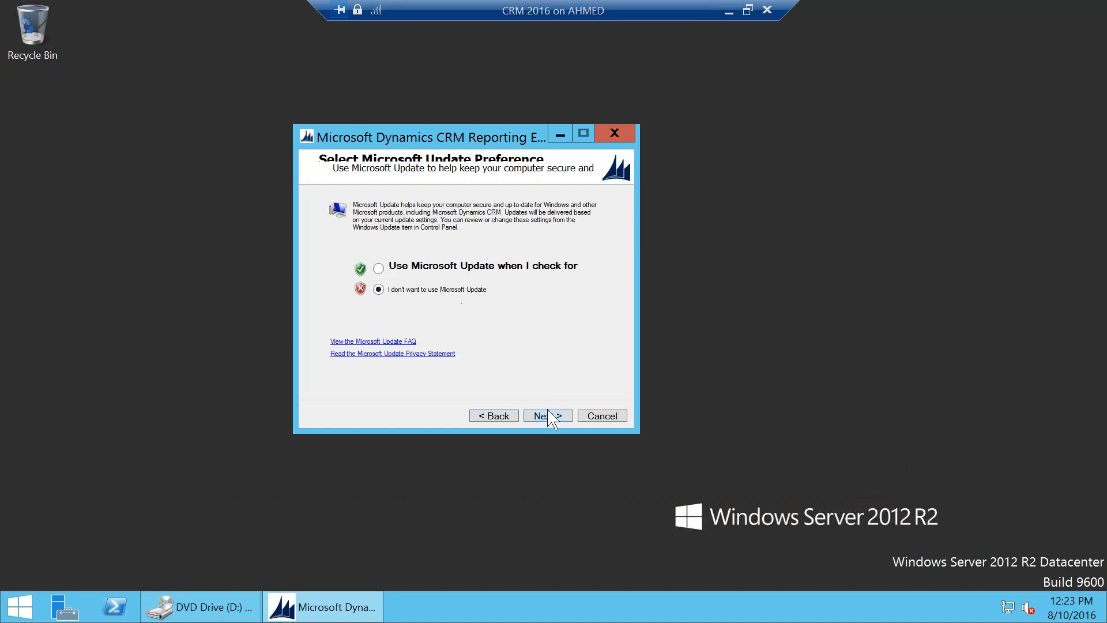
{"action": "left_click", "coordinate": [543, 415]}
{"action": "left_click", "coordinate": [545, 416]}
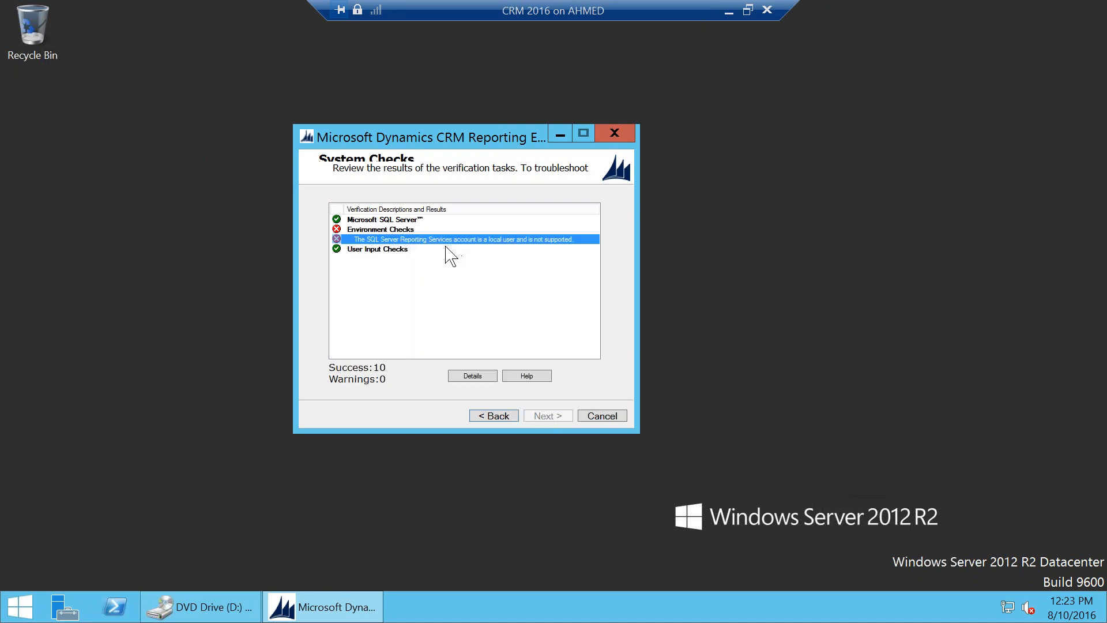
{"action": "left_click", "coordinate": [379, 249]}
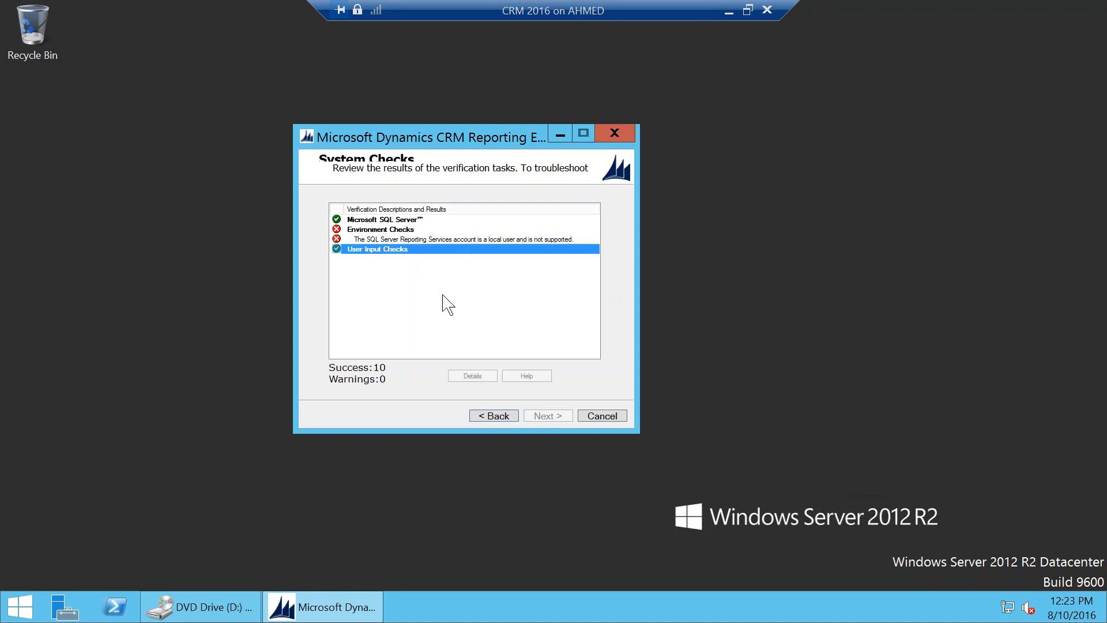
{"action": "left_click", "coordinate": [13, 614]}
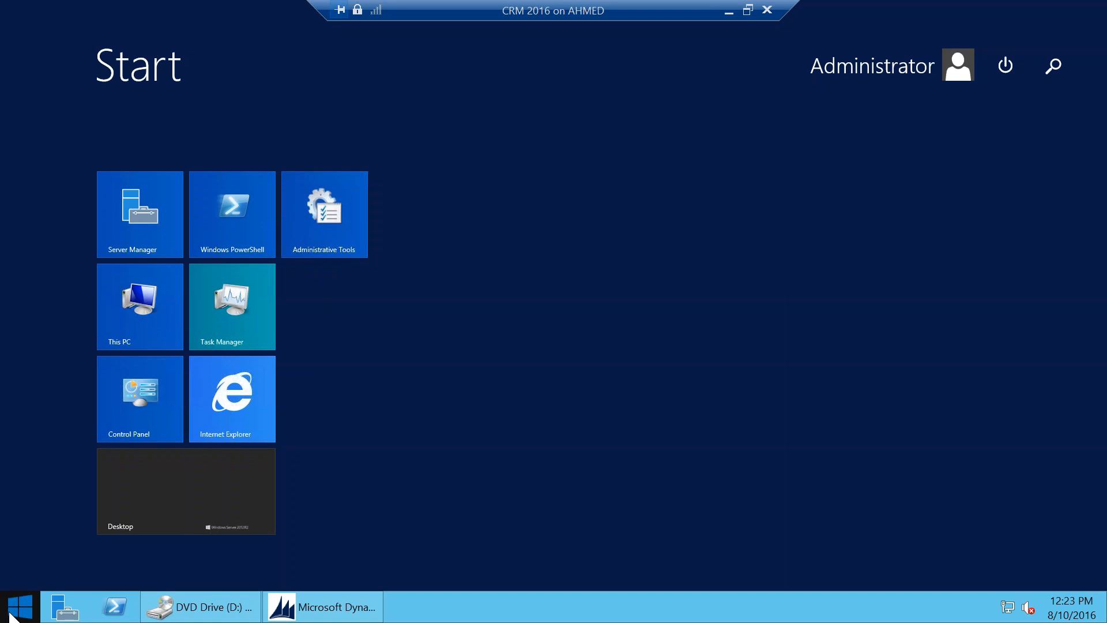
Step: In Reporting Services Configuration Manager, switch the service account to built-in Local System
{"action": "type", "text": "reporting"}
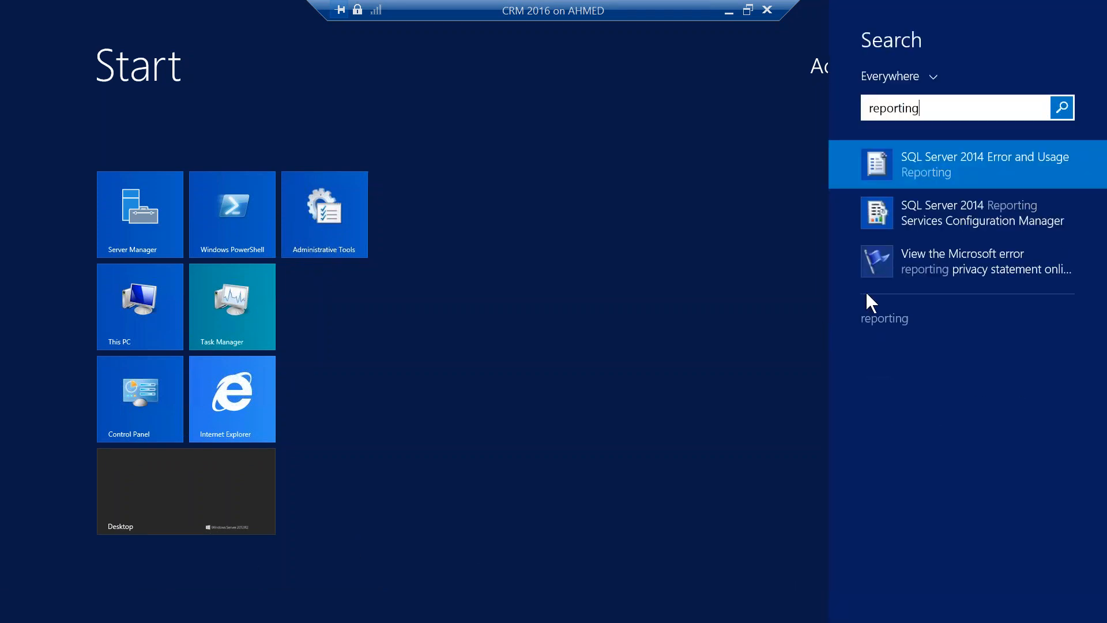
{"action": "left_click", "coordinate": [994, 208]}
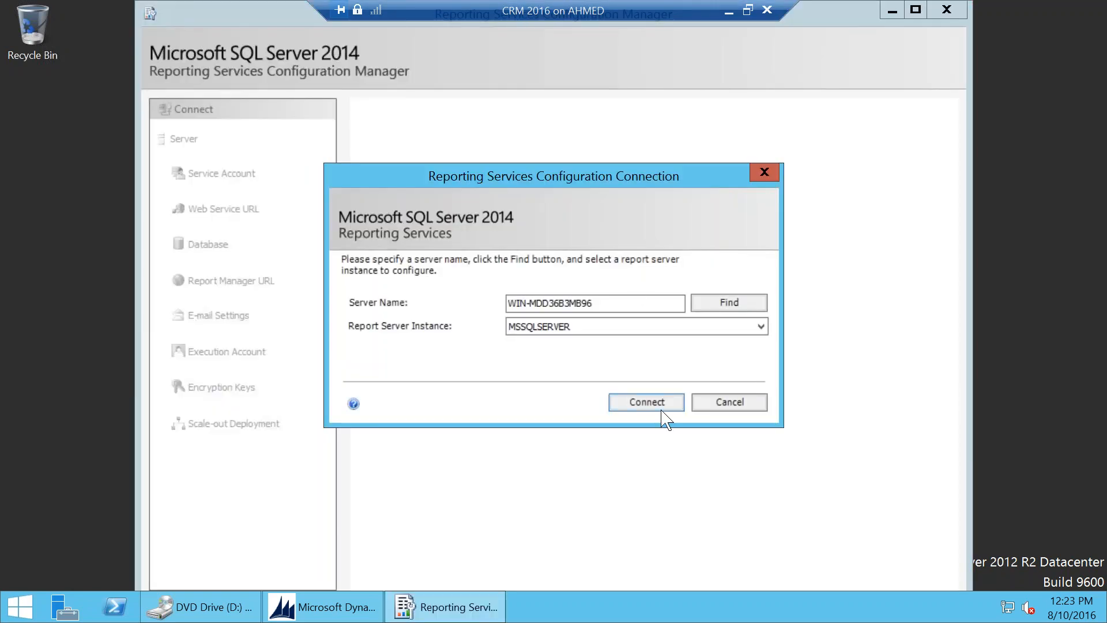
{"action": "left_click", "coordinate": [662, 411]}
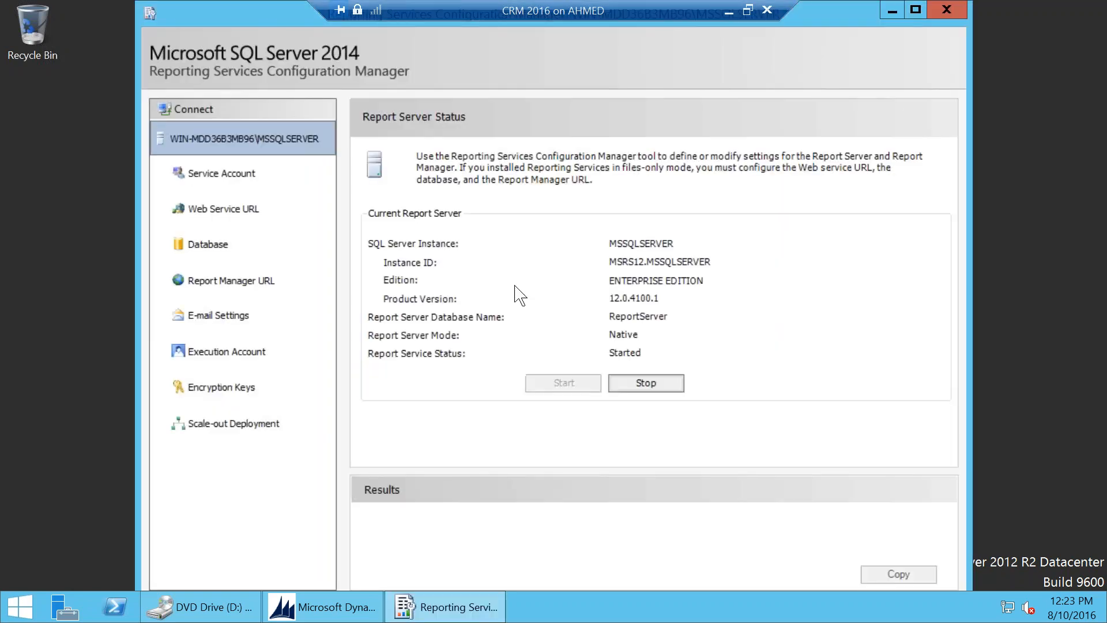
{"action": "left_click", "coordinate": [247, 176]}
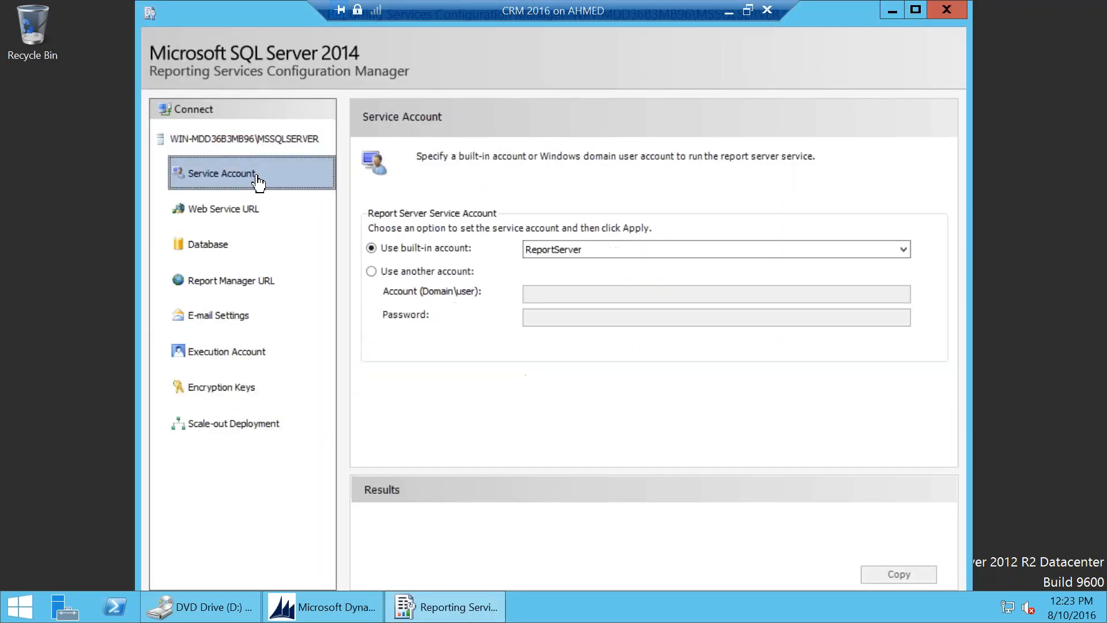
{"action": "left_click", "coordinate": [608, 249]}
{"action": "left_click", "coordinate": [594, 268]}
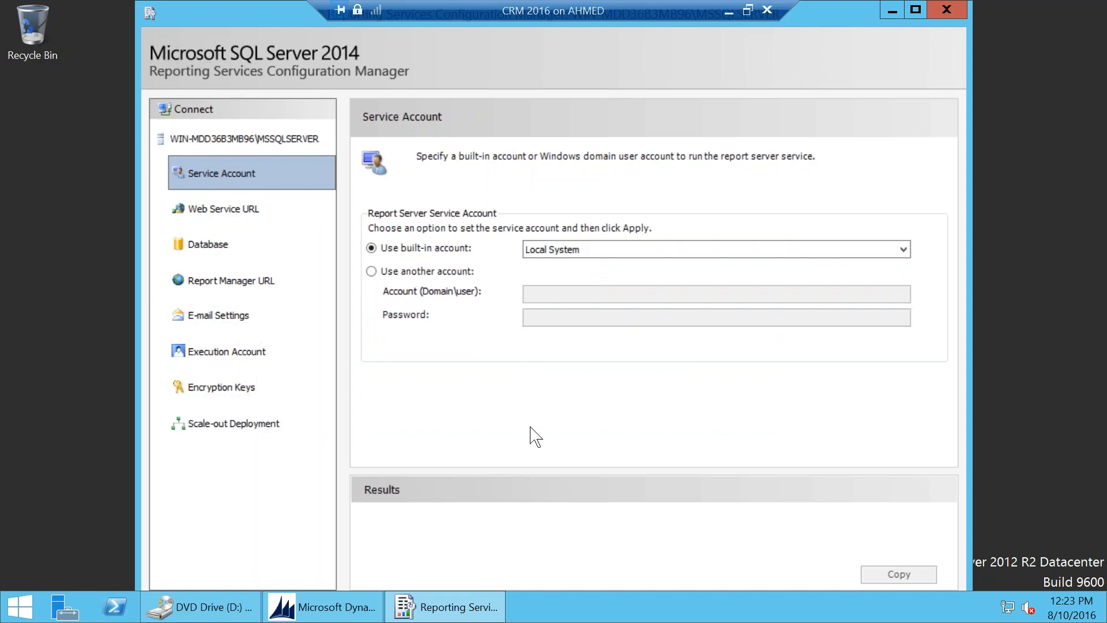
{"action": "double_click", "coordinate": [279, 12]}
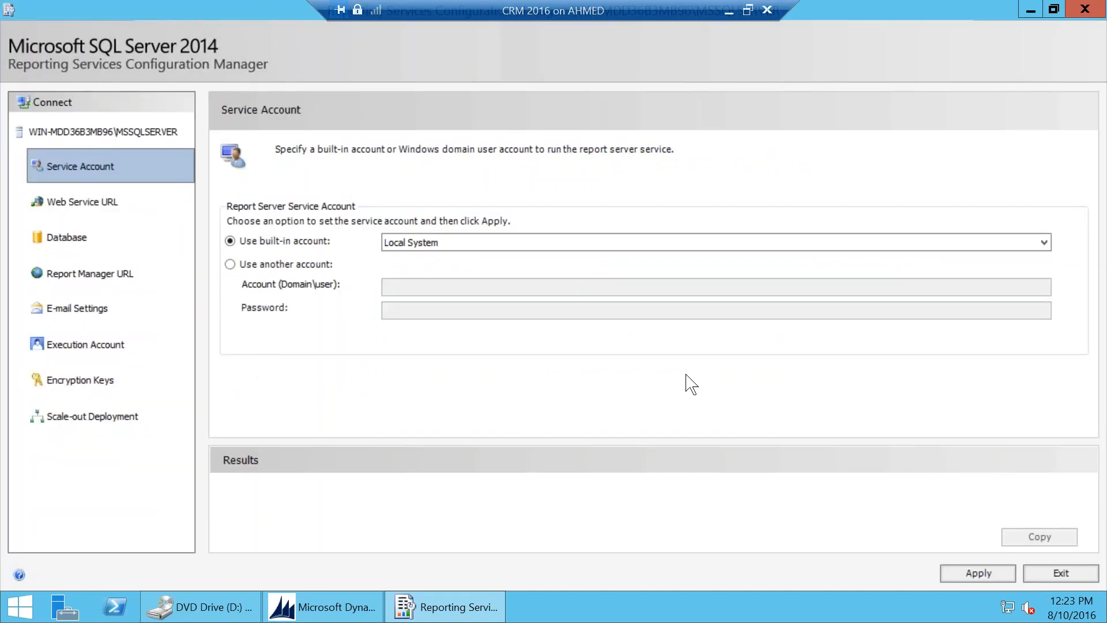
{"action": "left_click", "coordinate": [978, 573]}
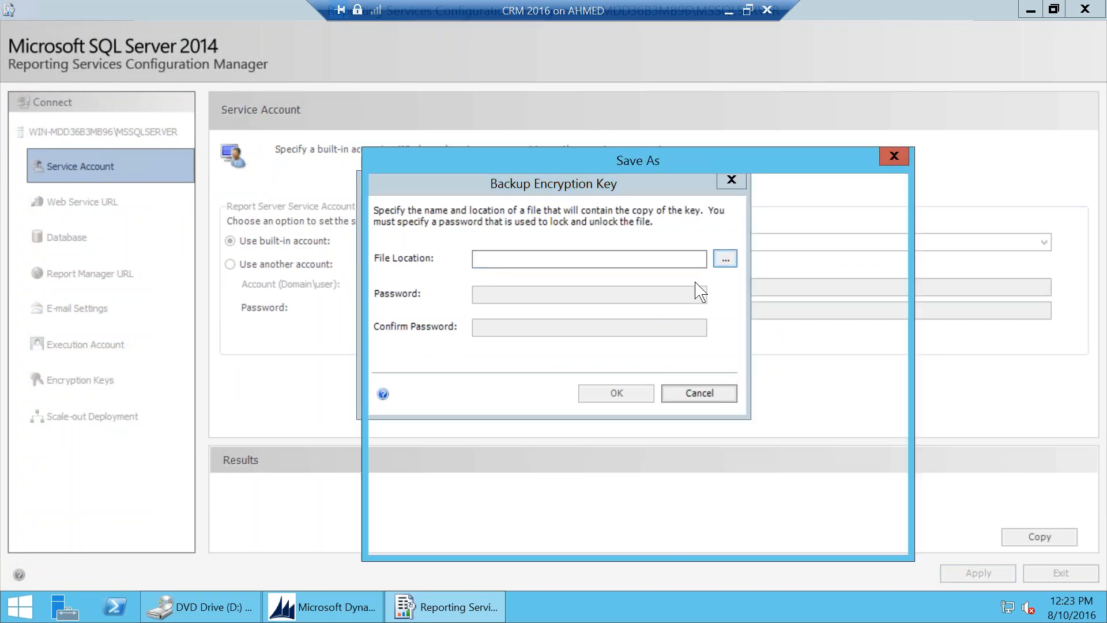
Step: Back up the encryption key to key.snk with a password and confirm the SQL Server prompt
{"action": "type", "text": "key"}
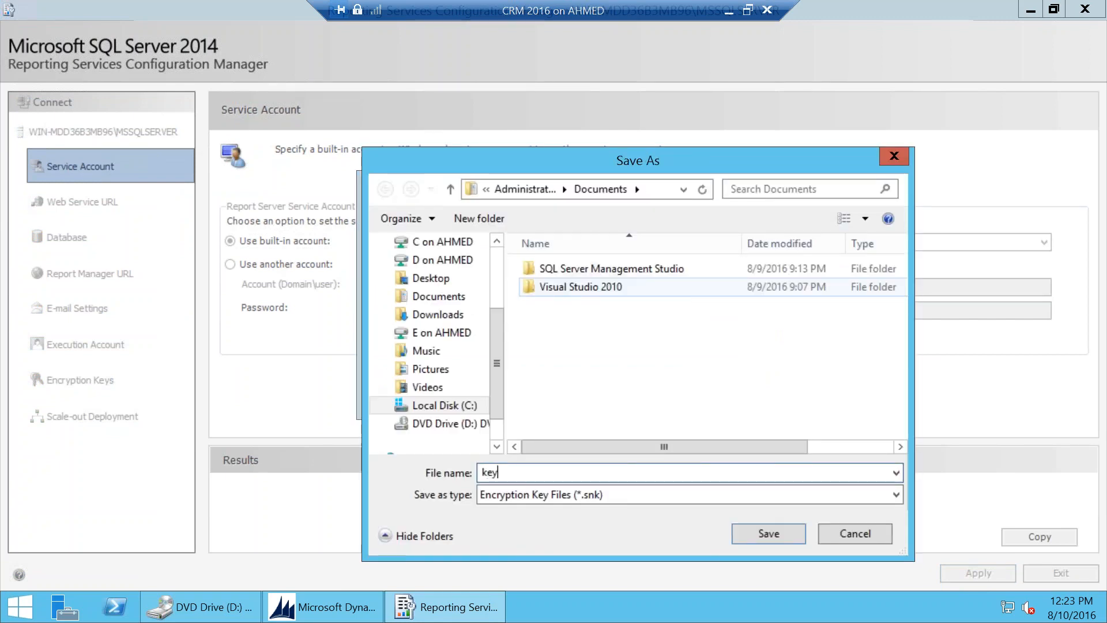
{"action": "key", "text": "Return"}
{"action": "left_click", "coordinate": [689, 294]}
{"action": "type", "text": "********"}
{"action": "key", "text": "Tab"}
{"action": "type", "text": "********"}
{"action": "left_click", "coordinate": [638, 391]}
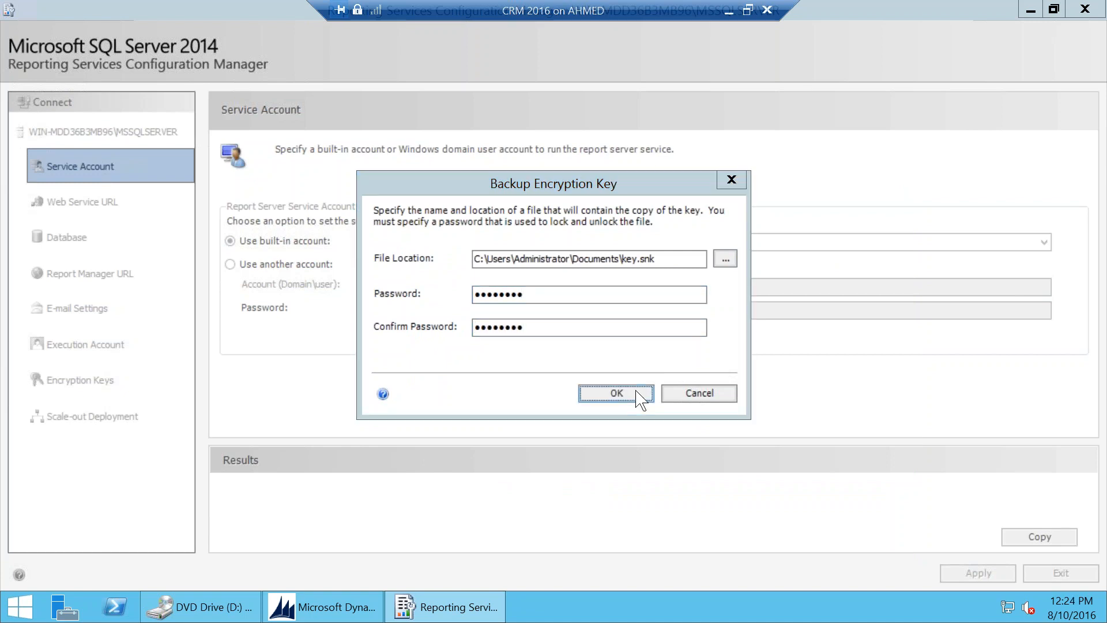
{"action": "left_click", "coordinate": [640, 409]}
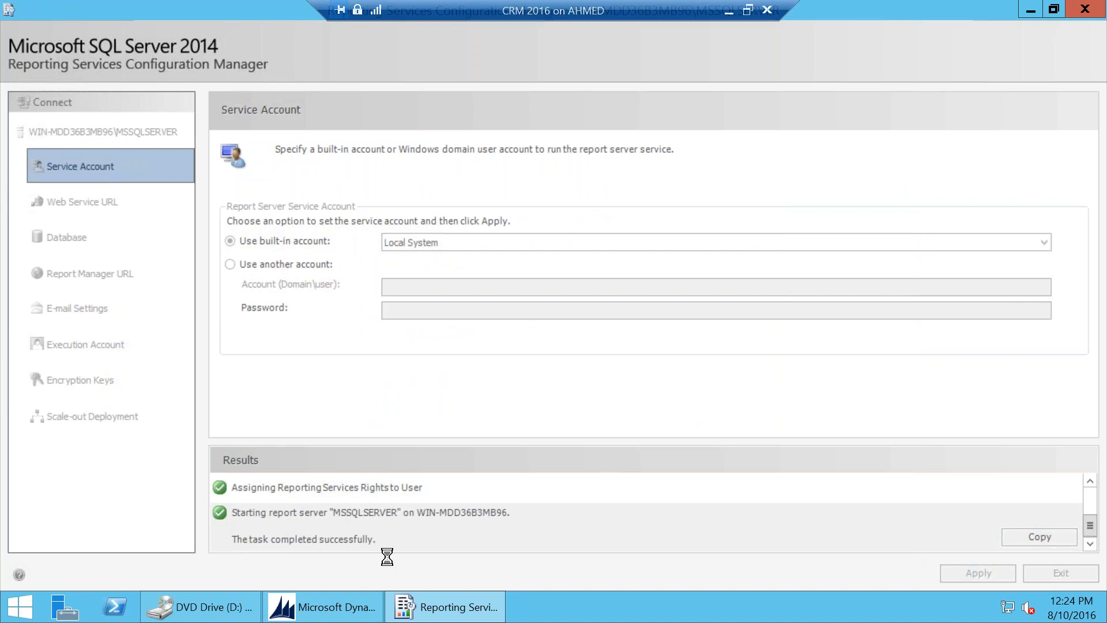
{"action": "left_click", "coordinate": [334, 607]}
Step: Cancel the Reporting Extensions setup, then stop and restart the ReportServer service
{"action": "left_click", "coordinate": [602, 415]}
{"action": "left_click", "coordinate": [591, 369]}
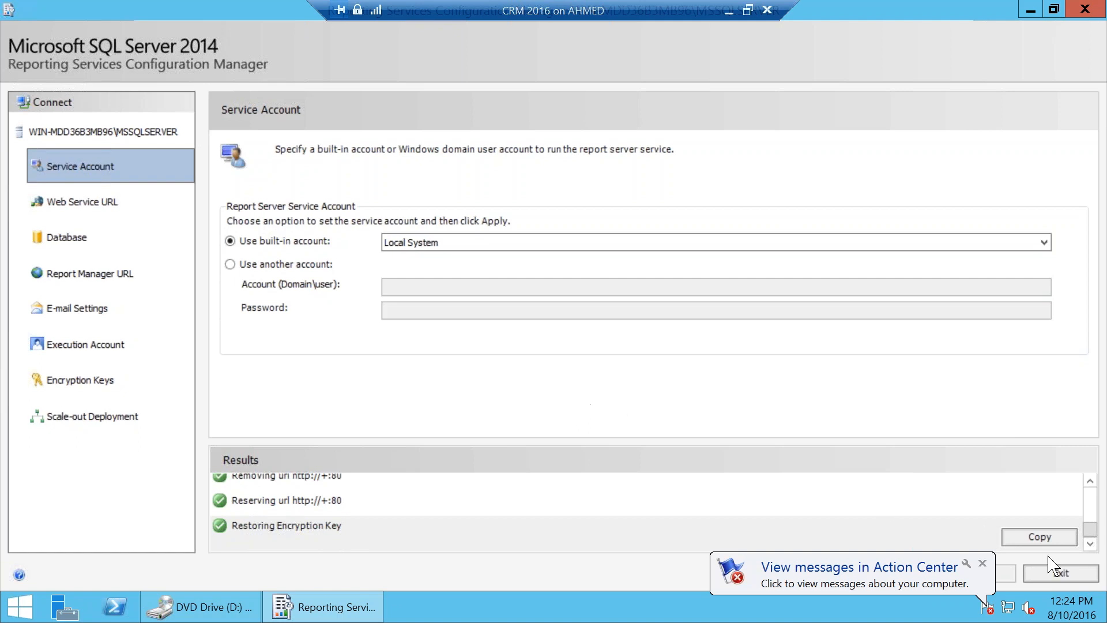
{"action": "left_click", "coordinate": [76, 133]}
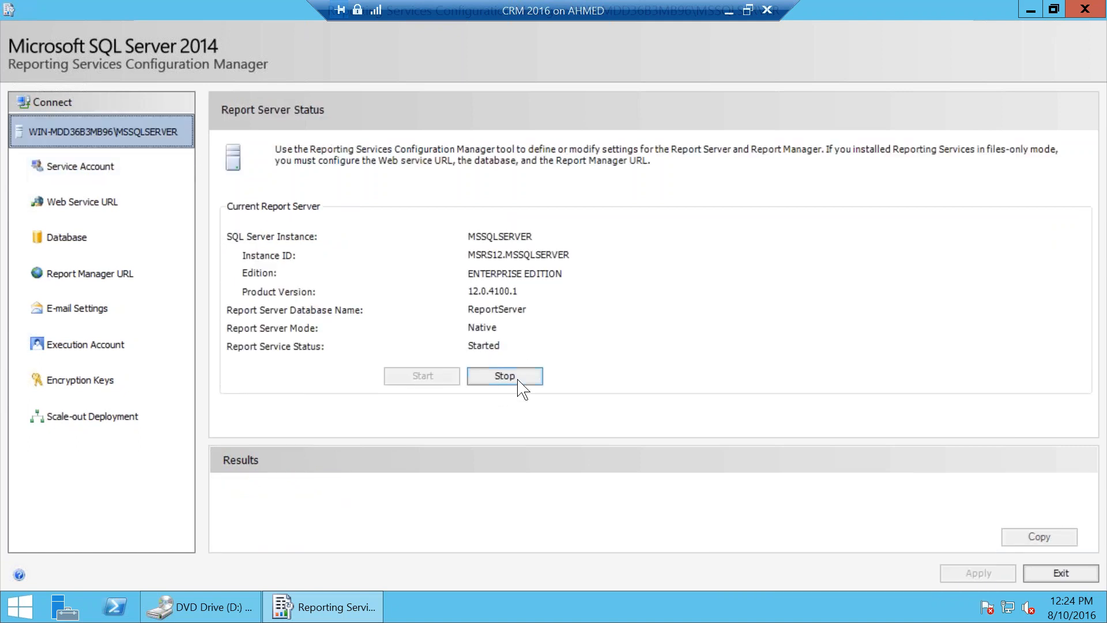
{"action": "left_click", "coordinate": [515, 378]}
{"action": "left_click", "coordinate": [432, 378]}
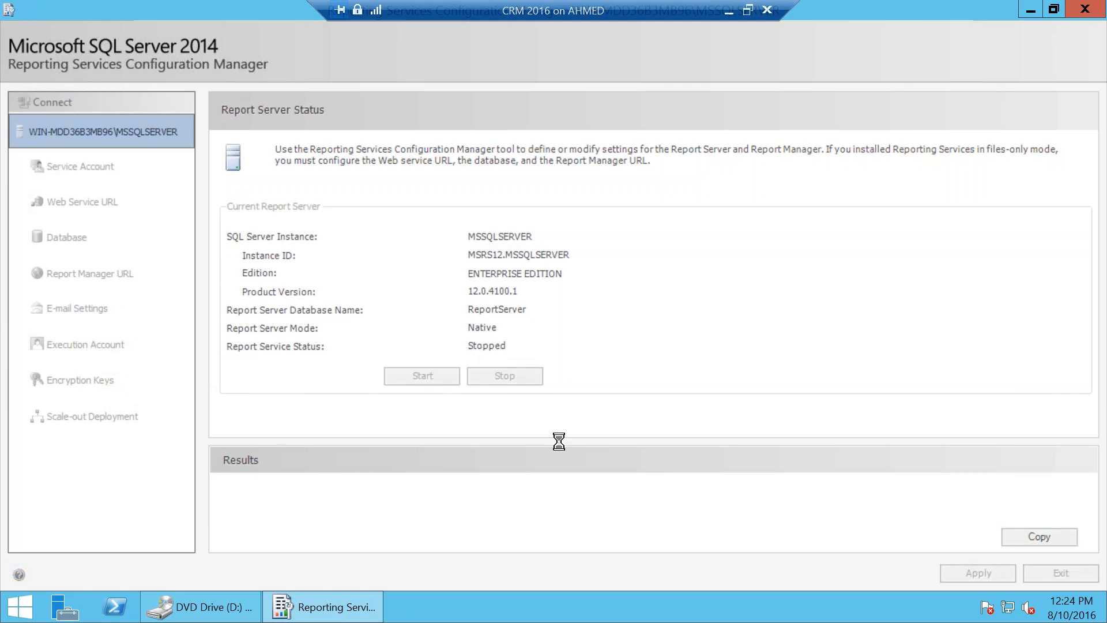
{"action": "mouse_move", "coordinate": [1092, 15]}
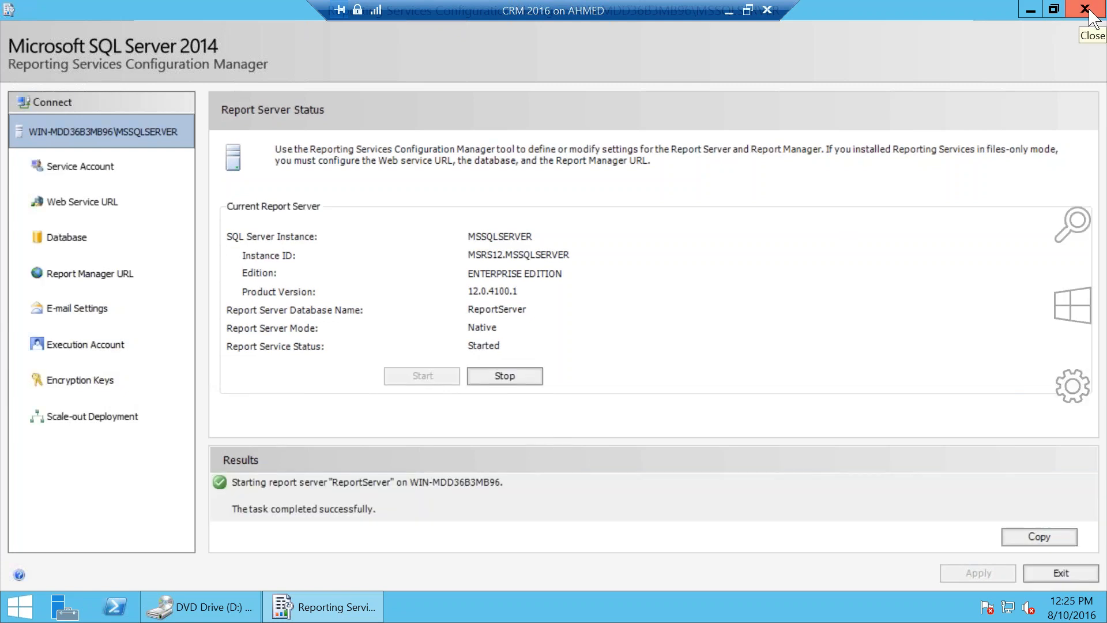
Step: Relaunch Reporting Extensions setup from the DVD, skipping updates and accepting the license
{"action": "left_click", "coordinate": [1084, 9]}
{"action": "left_click", "coordinate": [230, 607]}
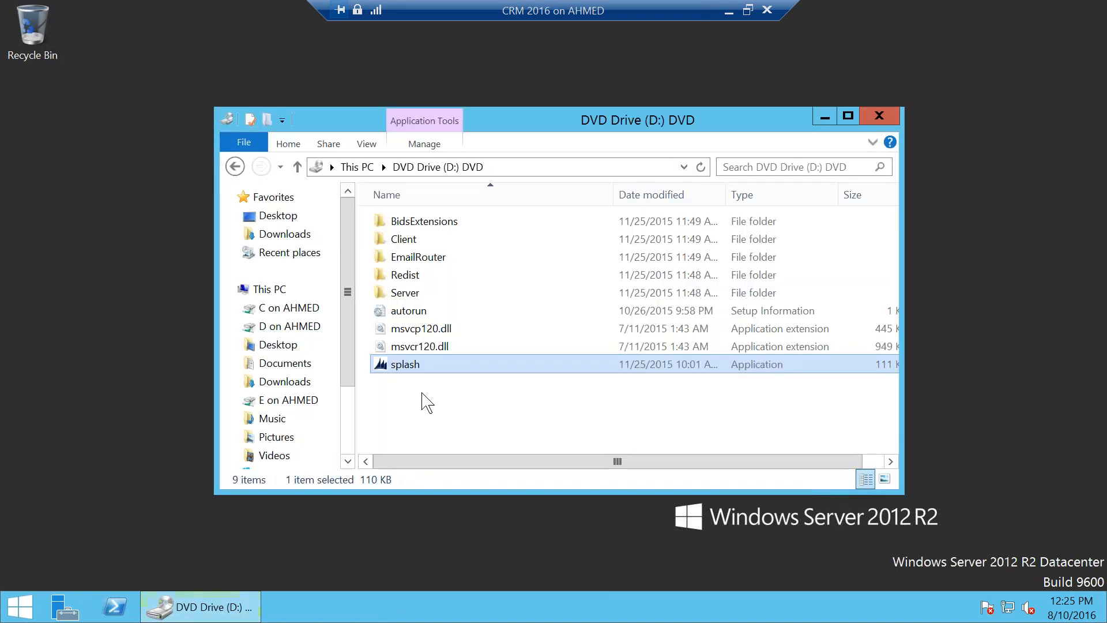
{"action": "double_click", "coordinate": [440, 366]}
{"action": "left_click", "coordinate": [569, 385]}
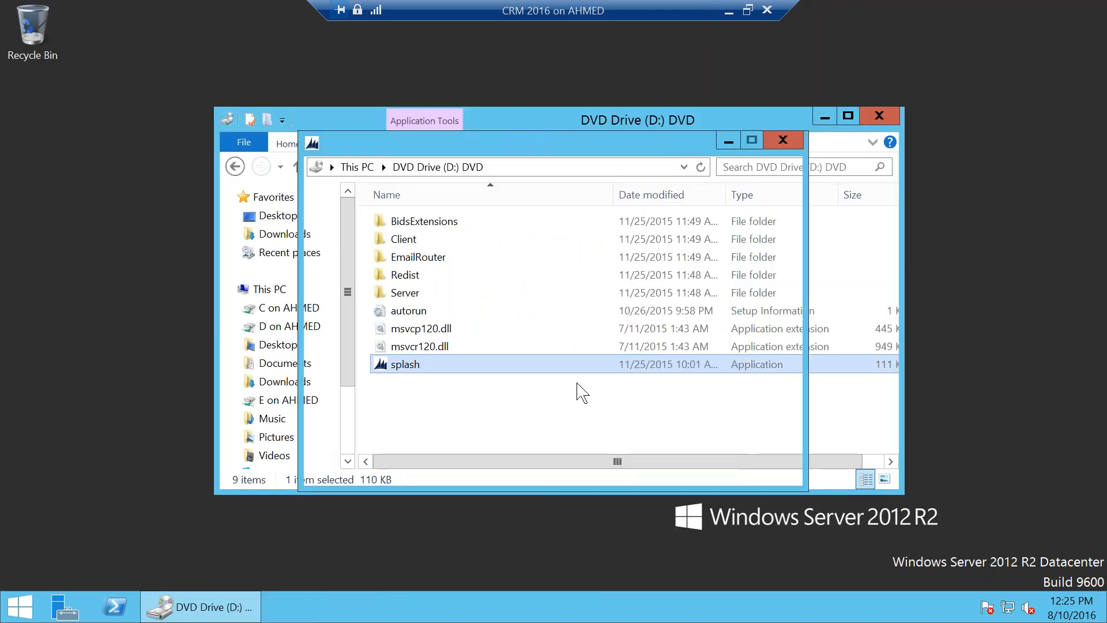
{"action": "left_click", "coordinate": [418, 342]}
{"action": "left_click", "coordinate": [729, 470]}
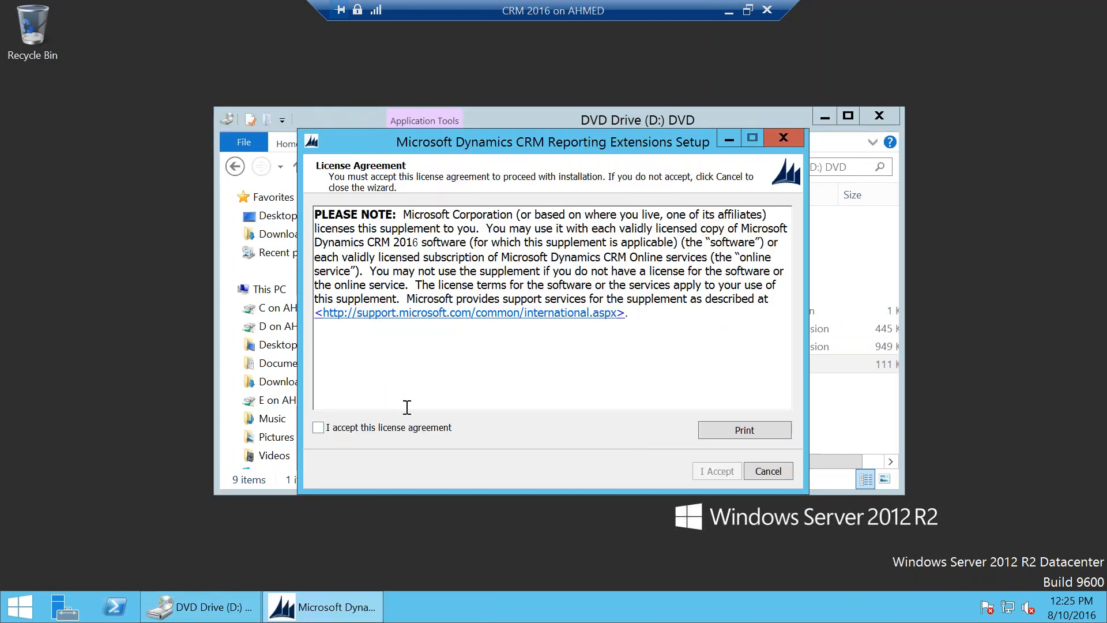
{"action": "left_click", "coordinate": [318, 427]}
{"action": "left_click", "coordinate": [698, 470]}
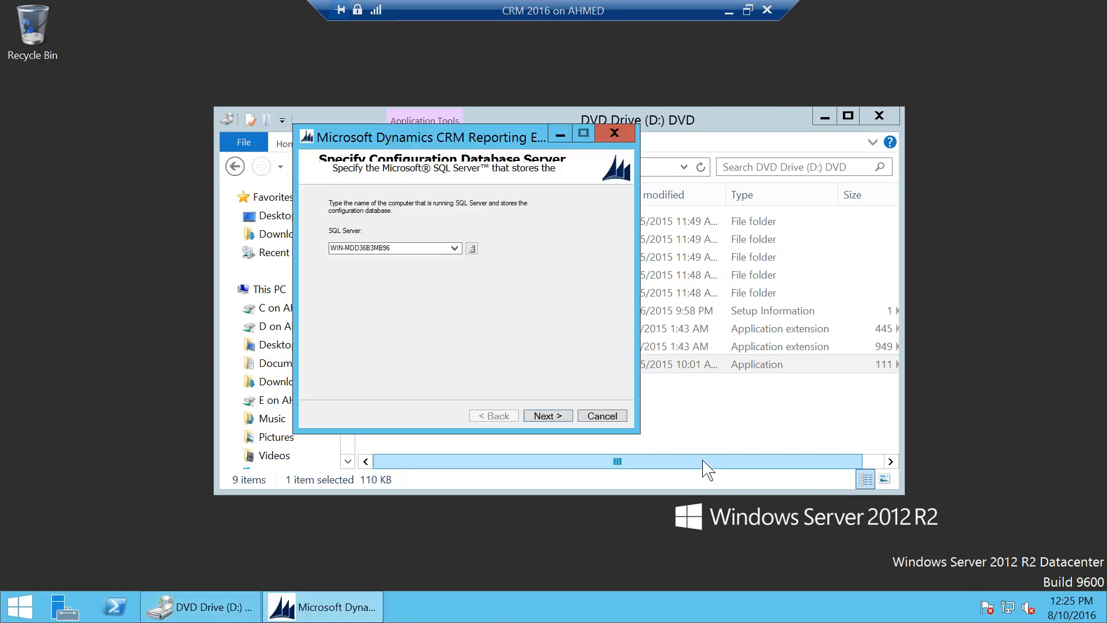
Step: Keep the database server, SSRS instance and default location, decline Microsoft Update, and install
{"action": "left_click", "coordinate": [552, 416]}
{"action": "left_click", "coordinate": [552, 416]}
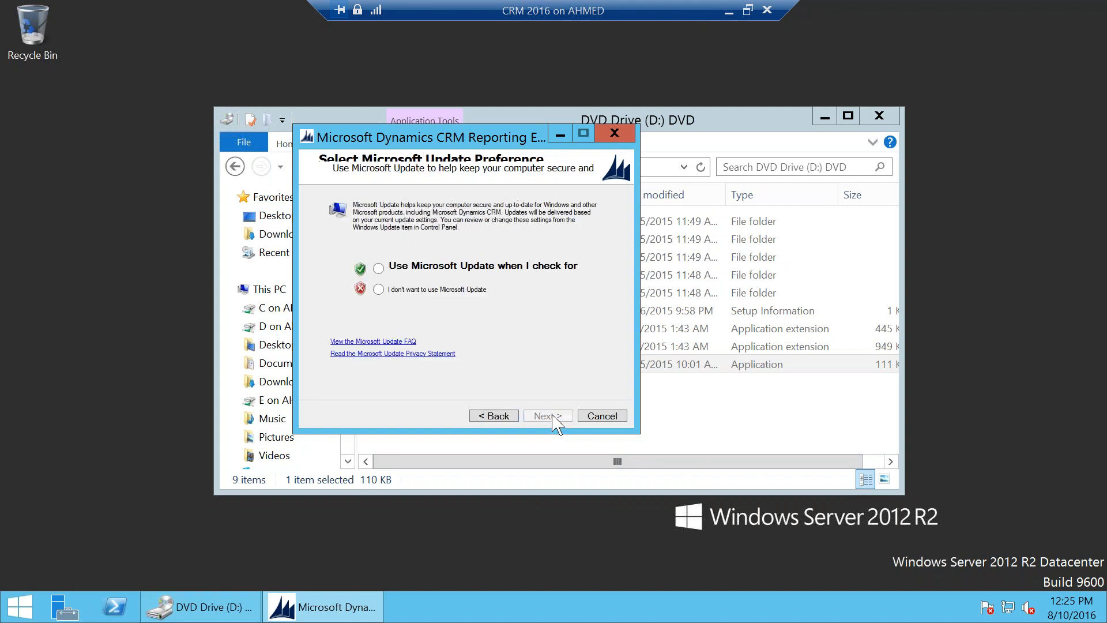
{"action": "left_click", "coordinate": [453, 290]}
{"action": "left_click", "coordinate": [553, 416]}
{"action": "left_click", "coordinate": [554, 416]}
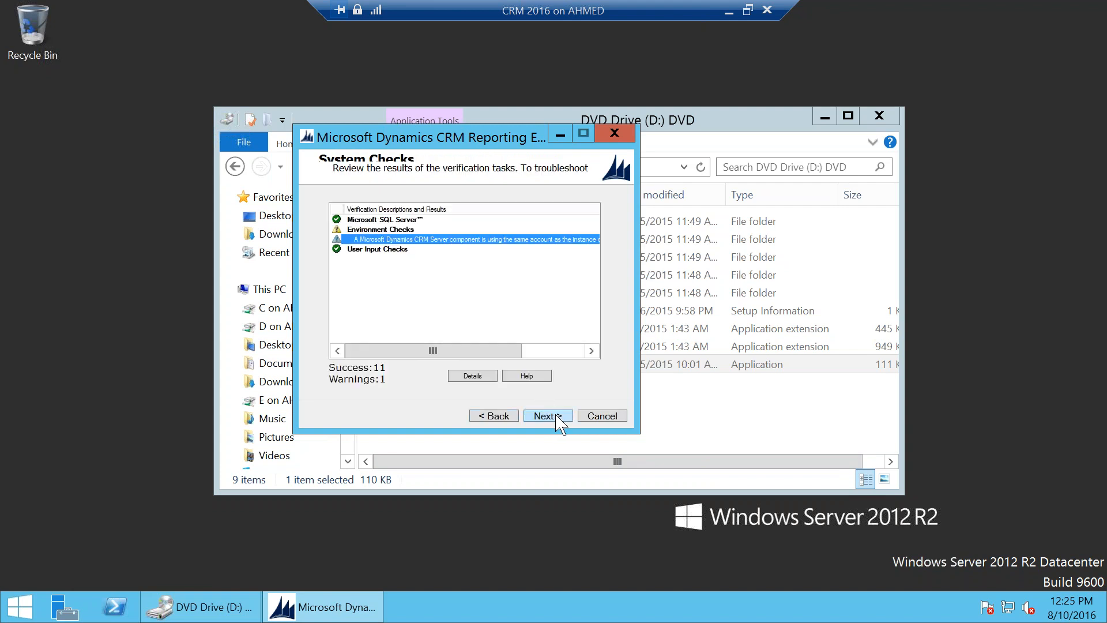
{"action": "left_click", "coordinate": [555, 416]}
{"action": "left_click", "coordinate": [554, 416]}
{"action": "left_click", "coordinate": [554, 416]}
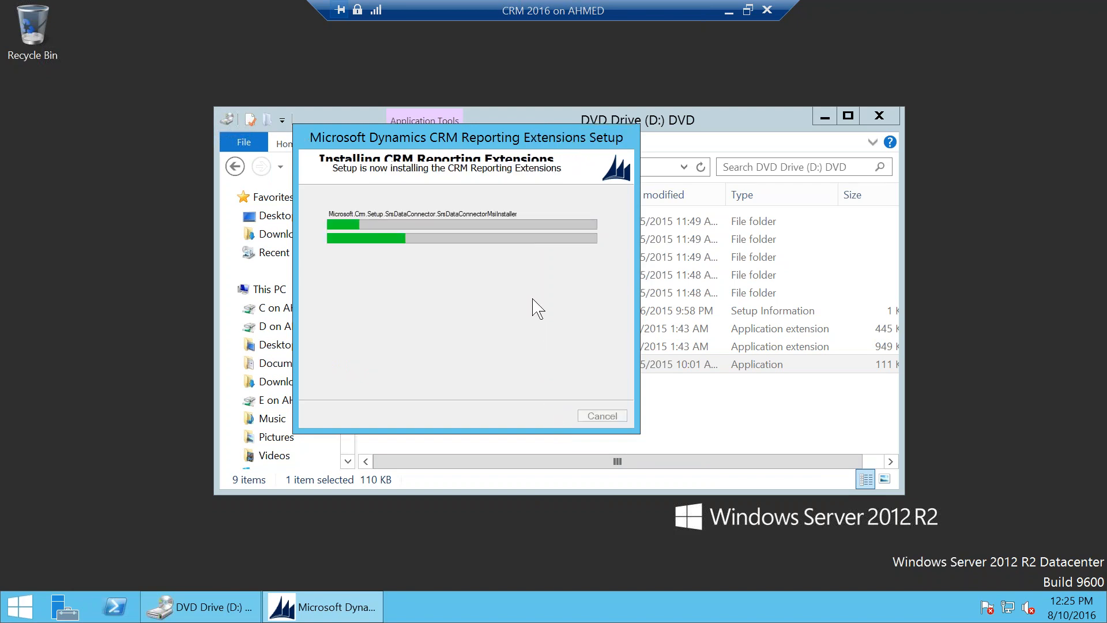
{"action": "left_click", "coordinate": [729, 12]}
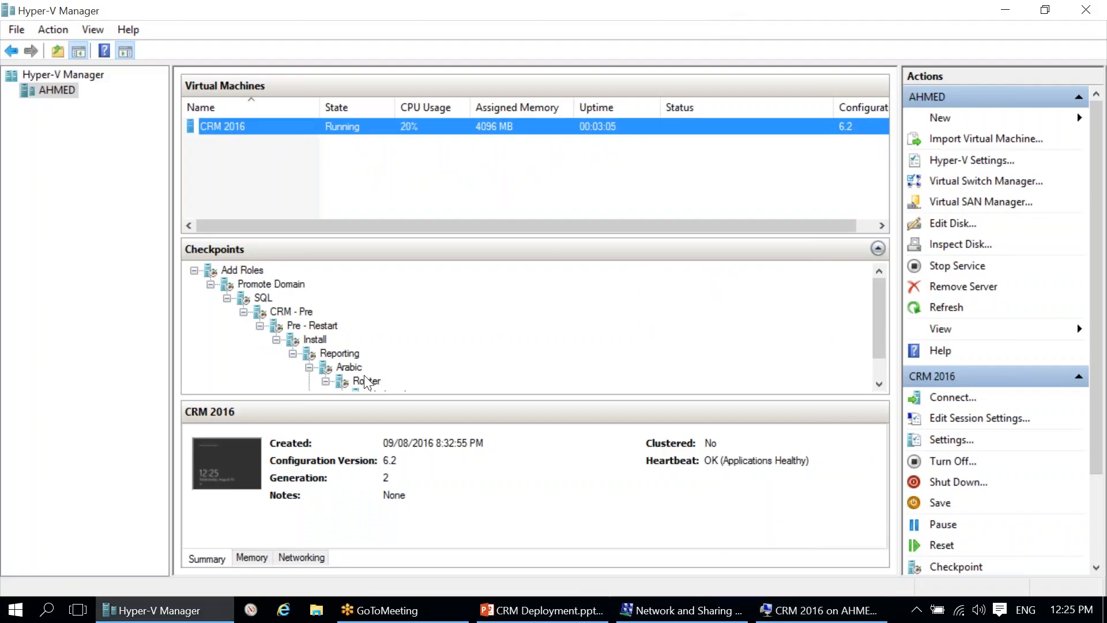
Step: Review the Arabic and Reporting checkpoint details and check progress in the VM session
{"action": "scroll", "coordinate": [386, 380], "scroll_direction": "down", "scroll_amount": 1}
{"action": "left_click", "coordinate": [347, 339]}
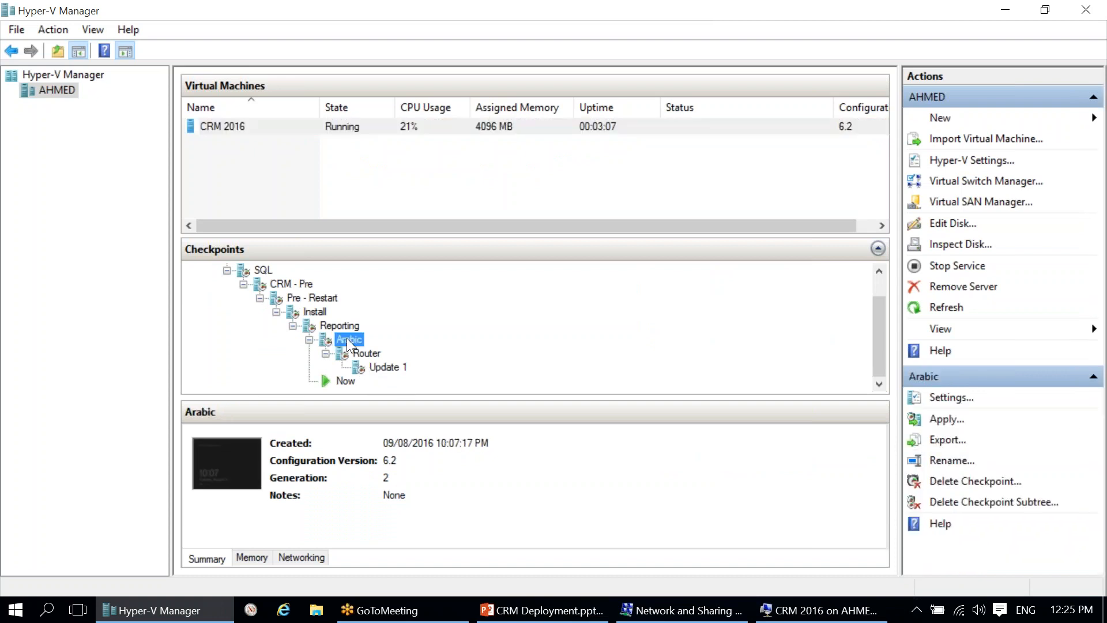
{"action": "left_click", "coordinate": [340, 324]}
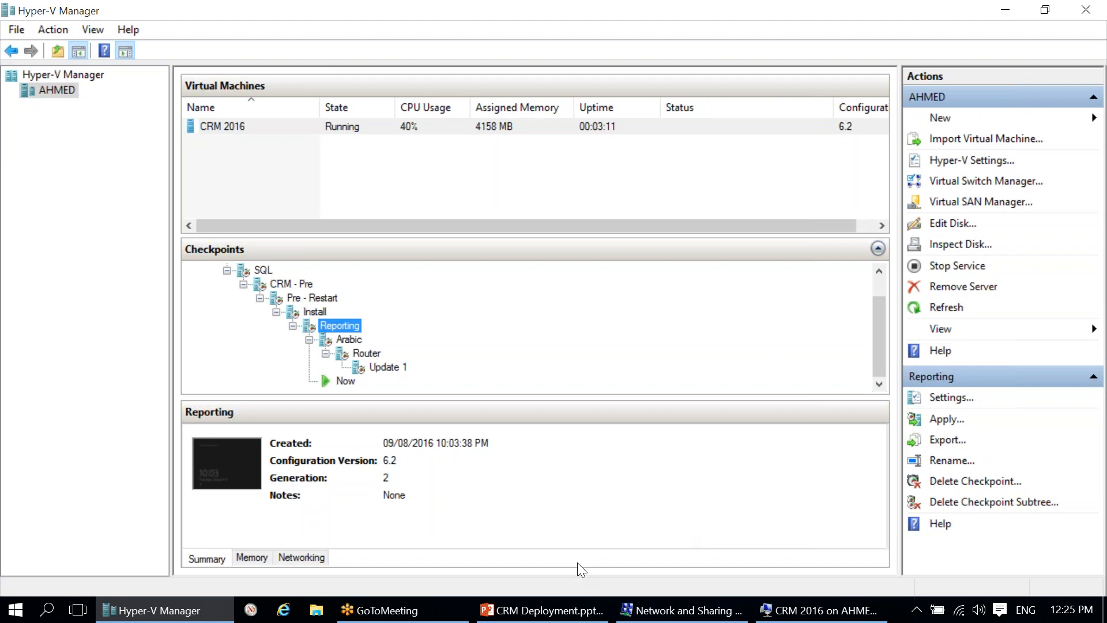
{"action": "left_click", "coordinate": [810, 609]}
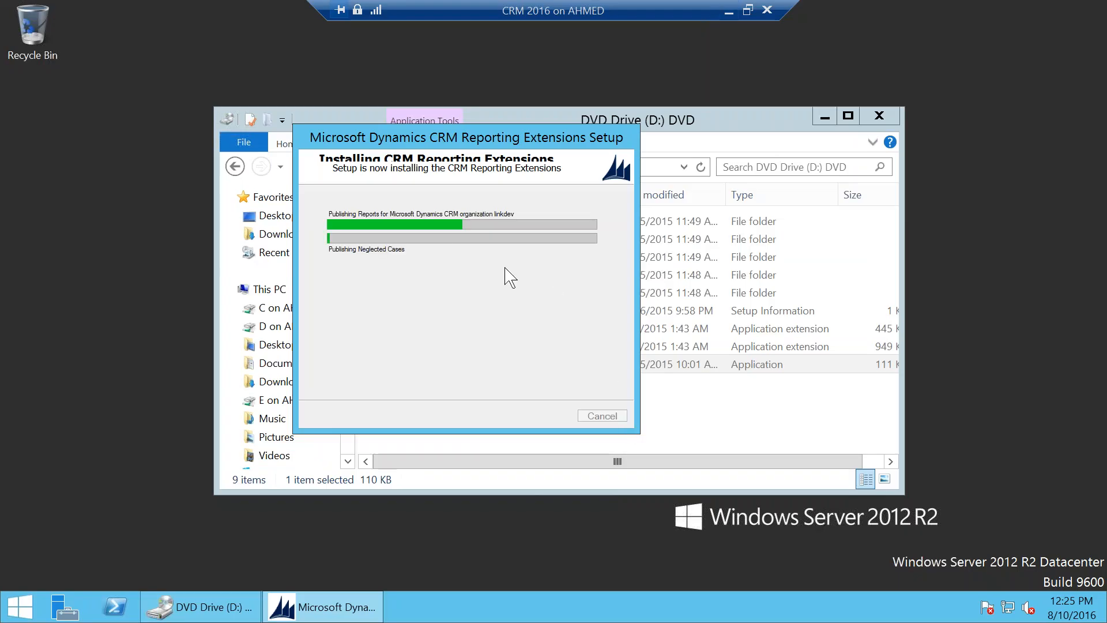
{"action": "left_click", "coordinate": [728, 10]}
Step: Revert CRM 2016 to the Arabic checkpoint, then launch Internet Explorer's address bar
{"action": "right_click", "coordinate": [348, 340]}
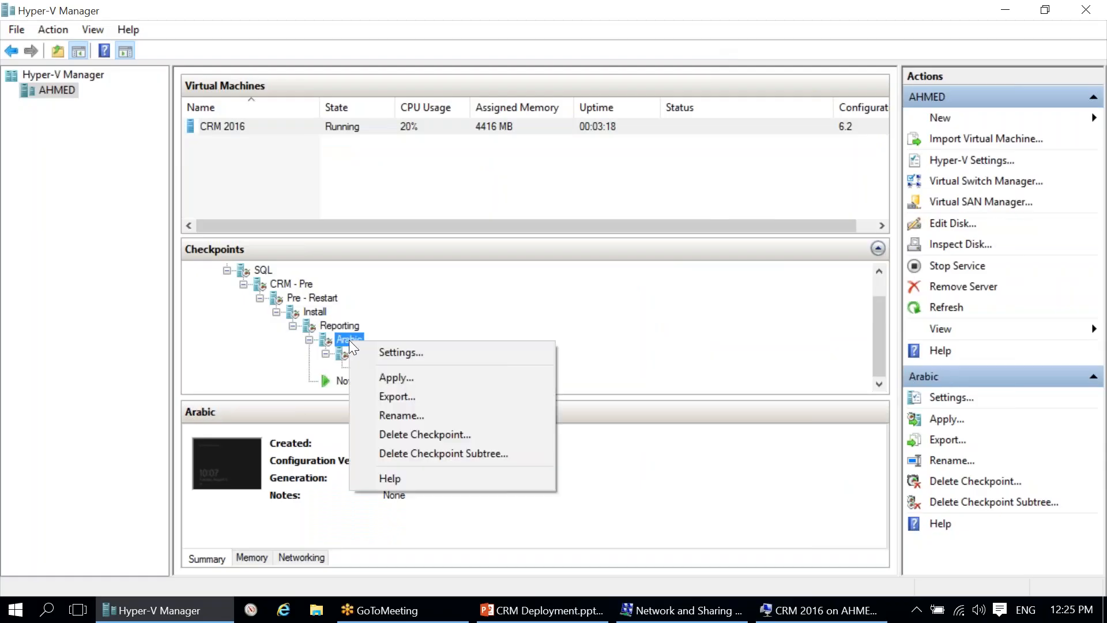
{"action": "left_click", "coordinate": [416, 378]}
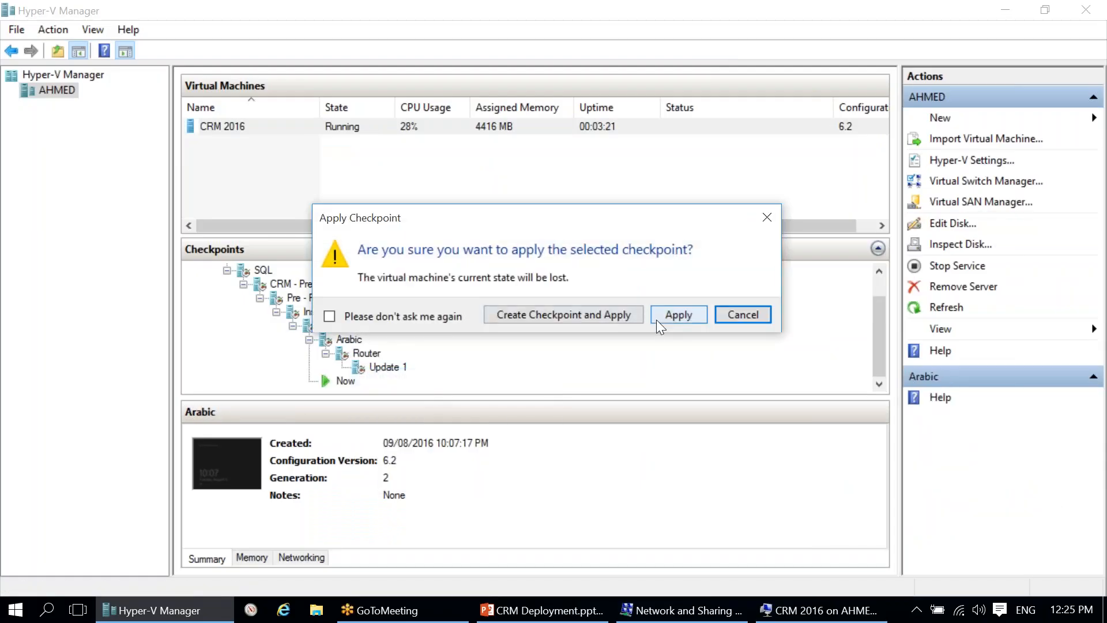
{"action": "left_click", "coordinate": [676, 317]}
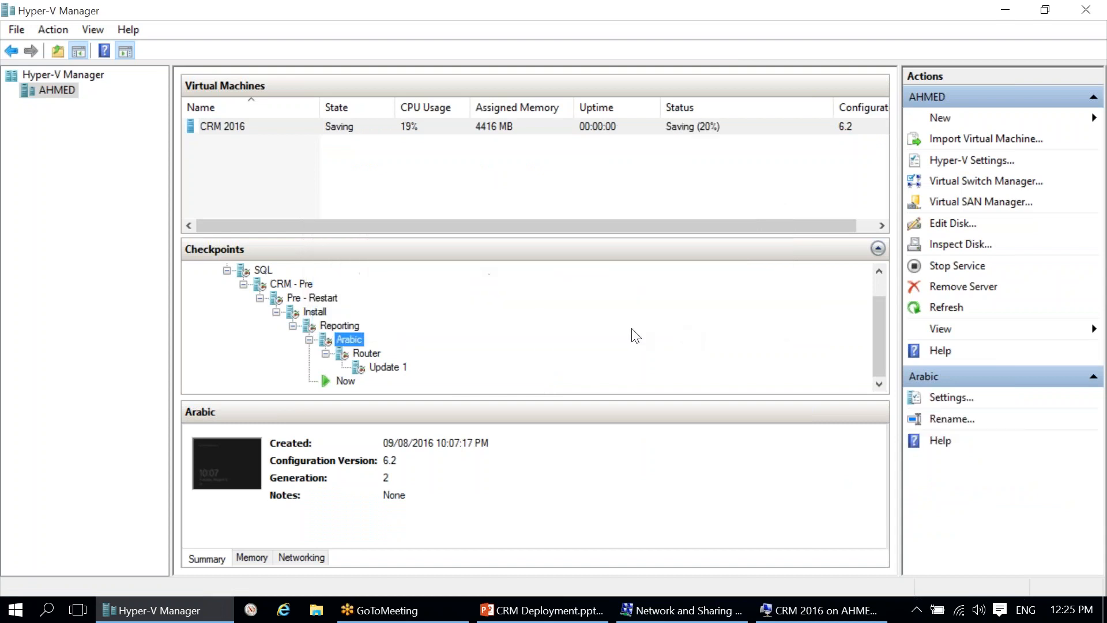
{"action": "left_click", "coordinate": [283, 609]}
{"action": "left_click", "coordinate": [308, 36]}
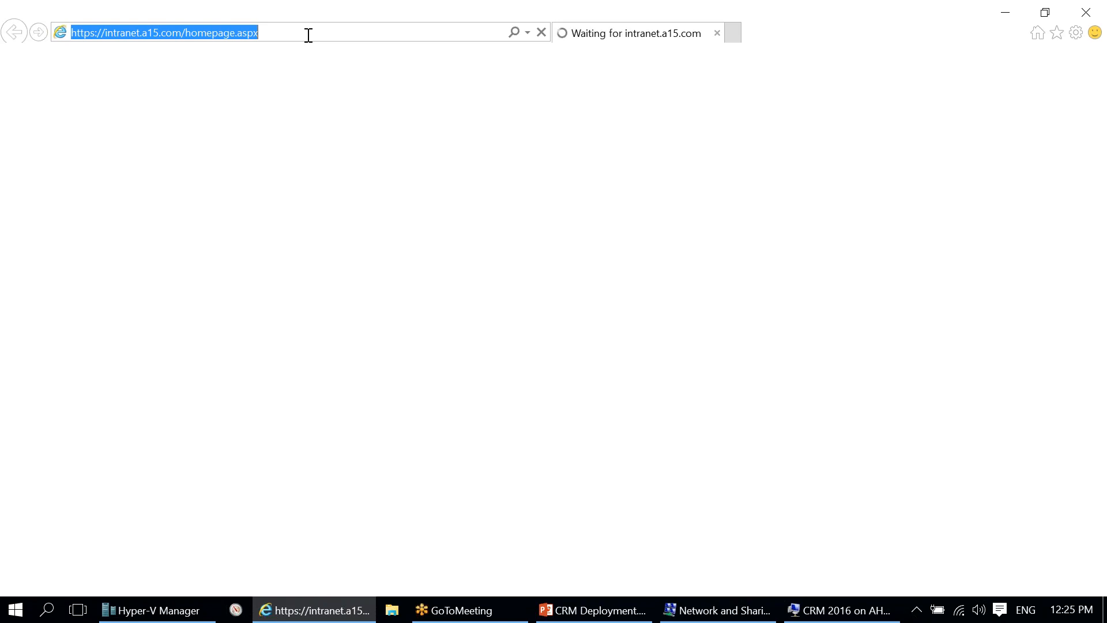
Step: Search the web for 'dynamics crm 2016 arabic pack'
{"action": "type", "text": "dynamics crm"}
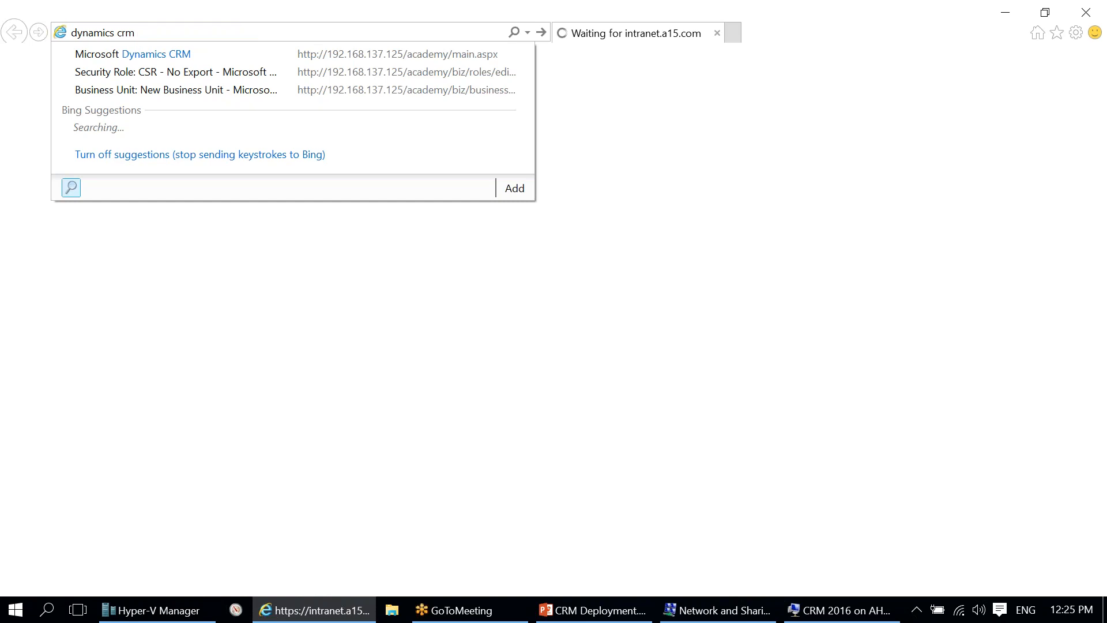
{"action": "type", "text": " arabic pack"}
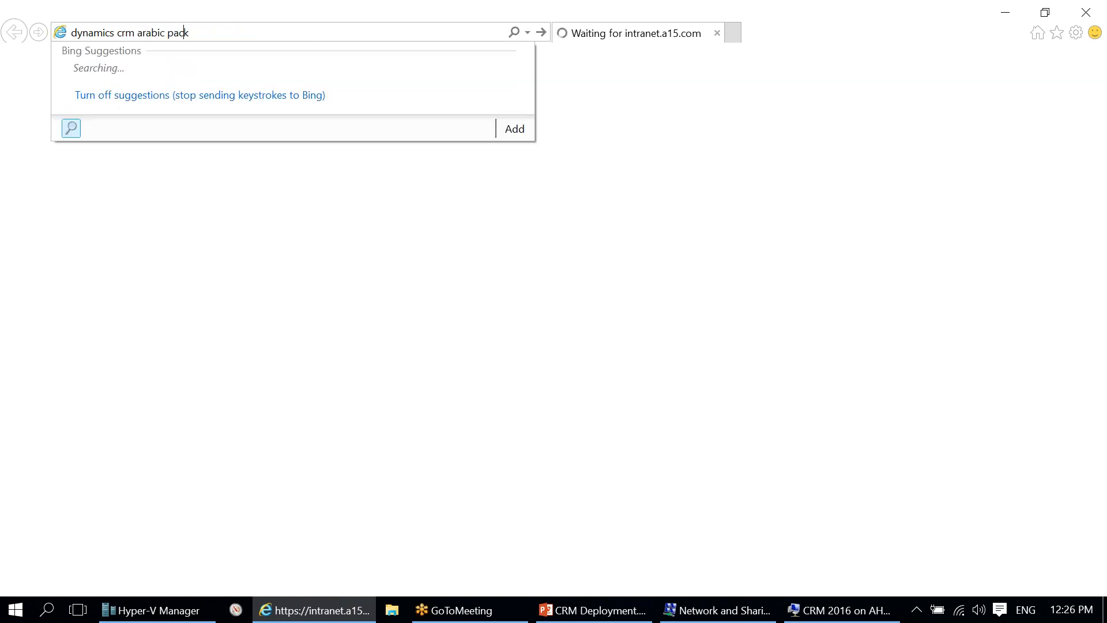
{"action": "key", "text": "Left"}
{"action": "key", "text": "Left"}
{"action": "key", "text": "Left"}
{"action": "key", "text": "Left"}
{"action": "key", "text": "Left"}
{"action": "key", "text": "Left"}
{"action": "key", "text": "Left"}
{"action": "key", "text": "Left"}
{"action": "key", "text": "Left"}
{"action": "key", "text": "Left"}
{"action": "key", "text": "Left"}
{"action": "type", "text": "2016"}
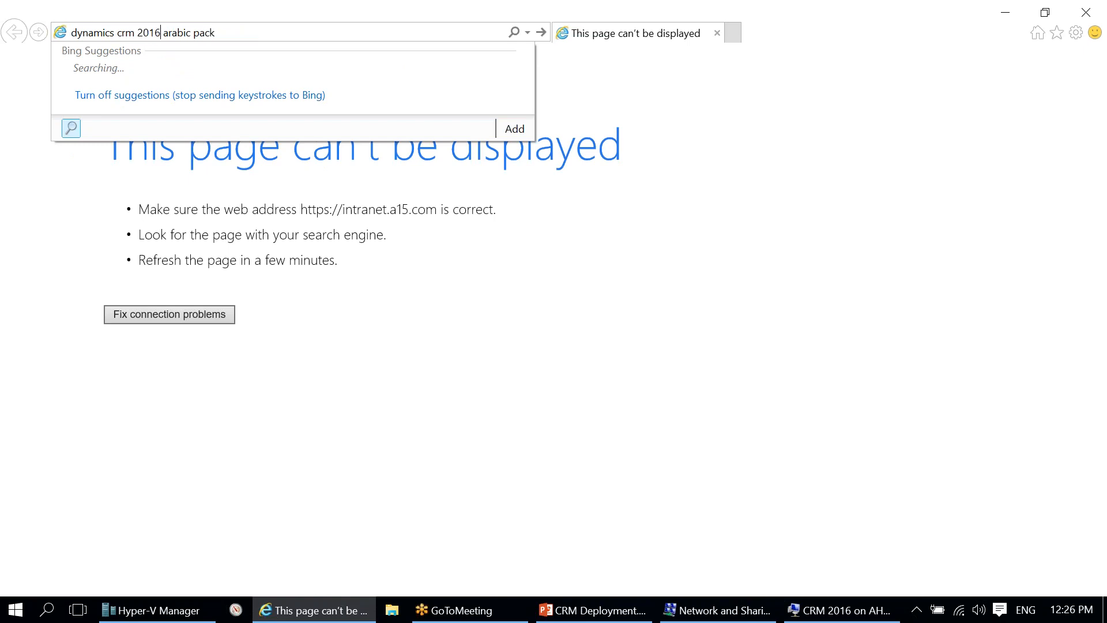
{"action": "key", "text": "Return"}
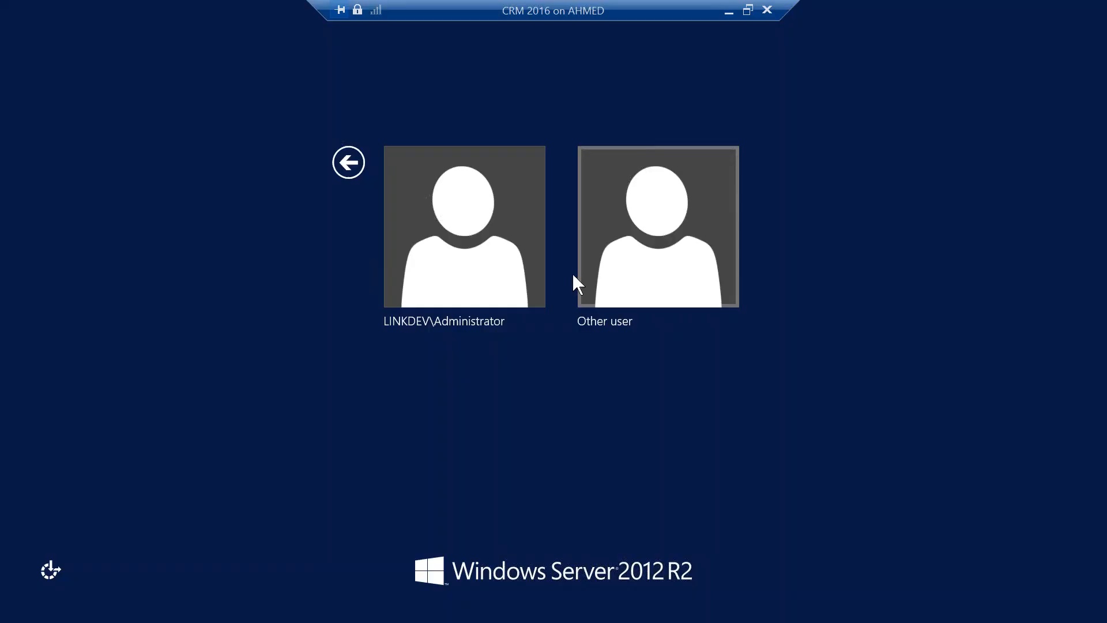
Step: Sign back in to the VM with the administrator account password
{"action": "left_click", "coordinate": [469, 254]}
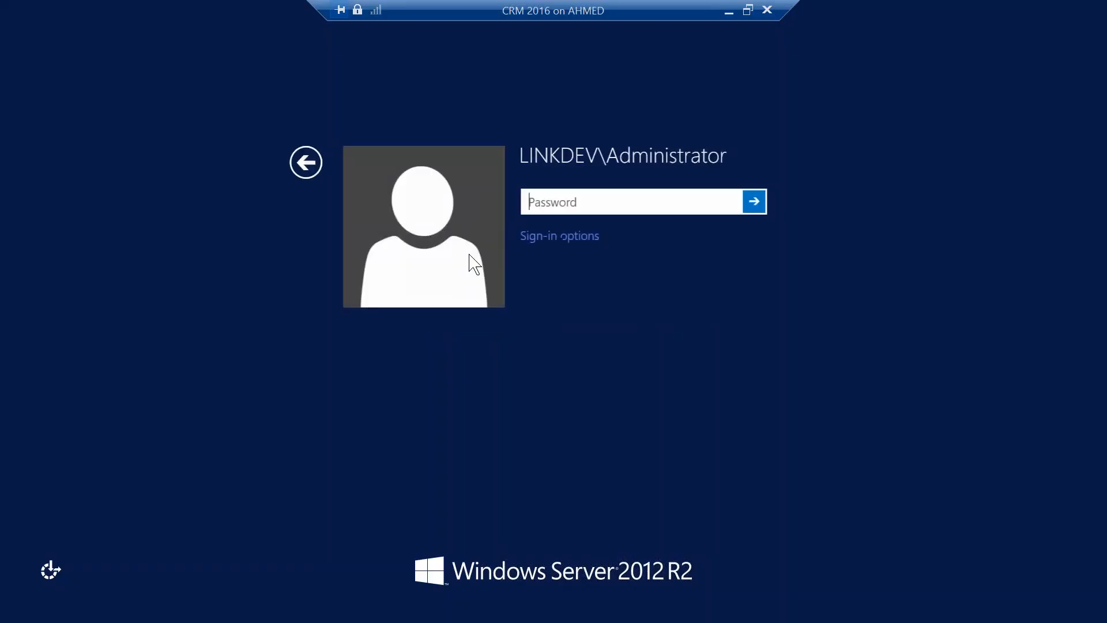
{"action": "type", "text": "•••"}
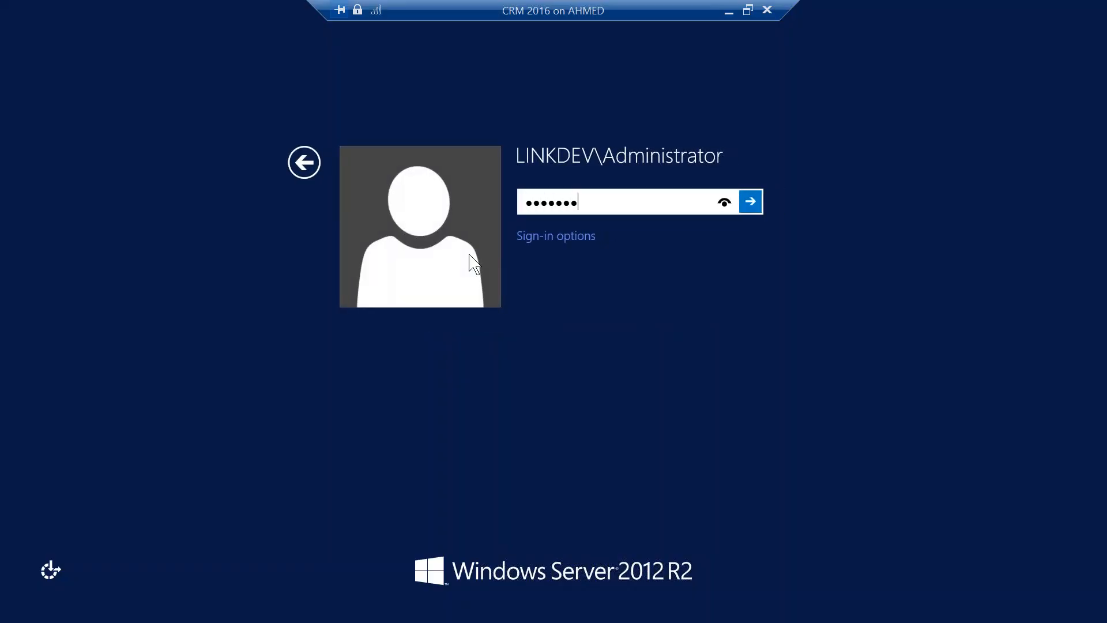
{"action": "key", "text": "Return"}
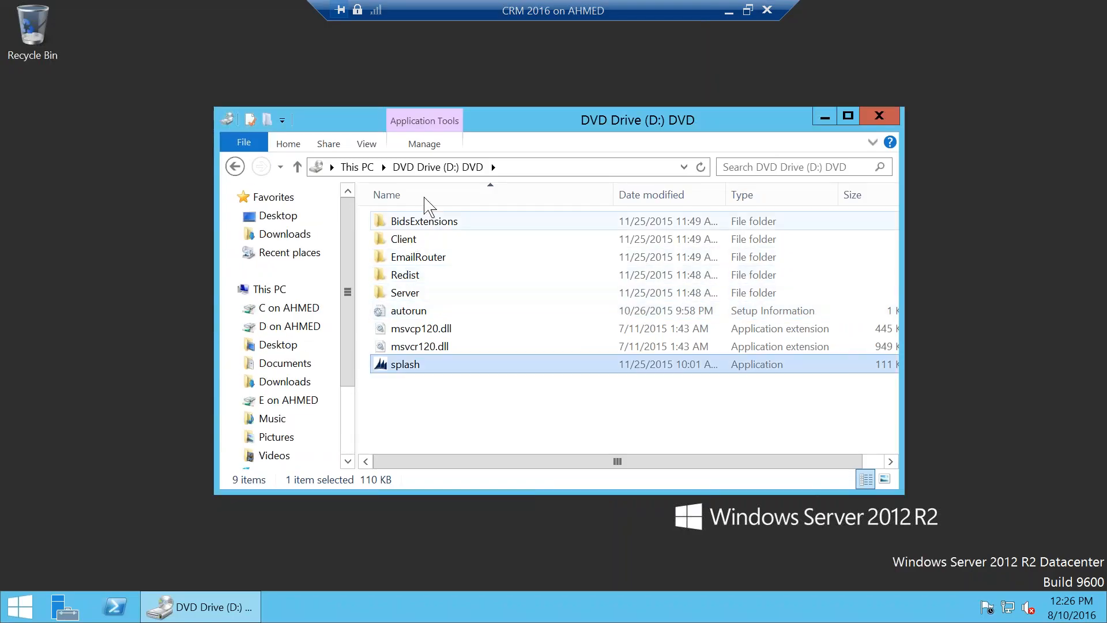
Step: Open E:\Sources\Microsoft Dynamics CRM\2016 and select CRM2016-Mui-SAU-amd64
{"action": "left_click", "coordinate": [288, 399]}
{"action": "double_click", "coordinate": [435, 256]}
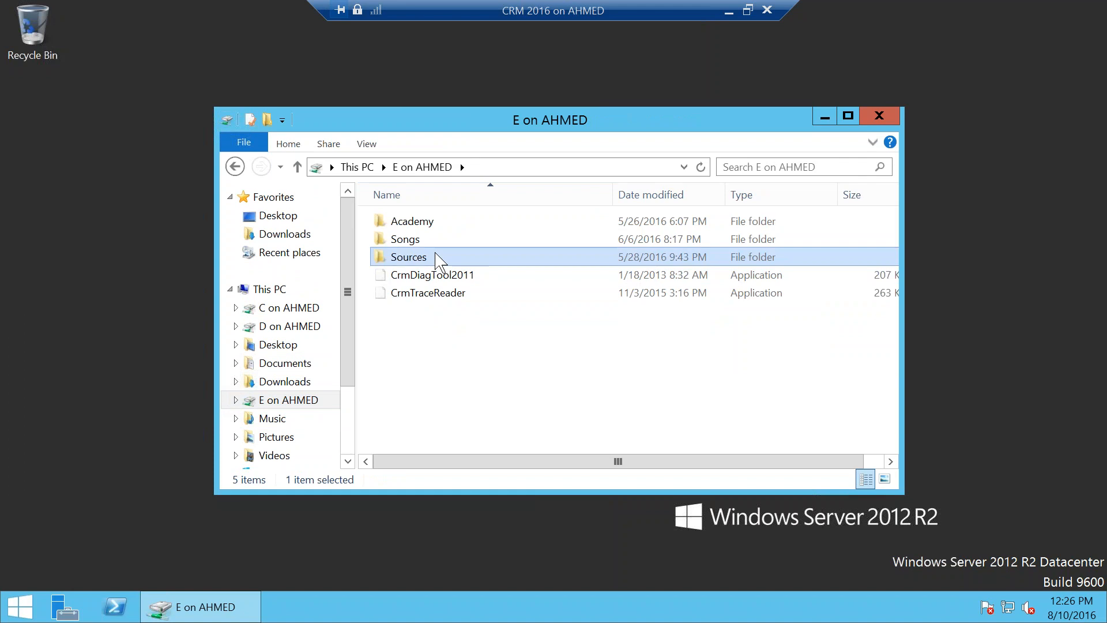
{"action": "double_click", "coordinate": [443, 310]}
{"action": "double_click", "coordinate": [440, 224]}
{"action": "left_click", "coordinate": [466, 260]}
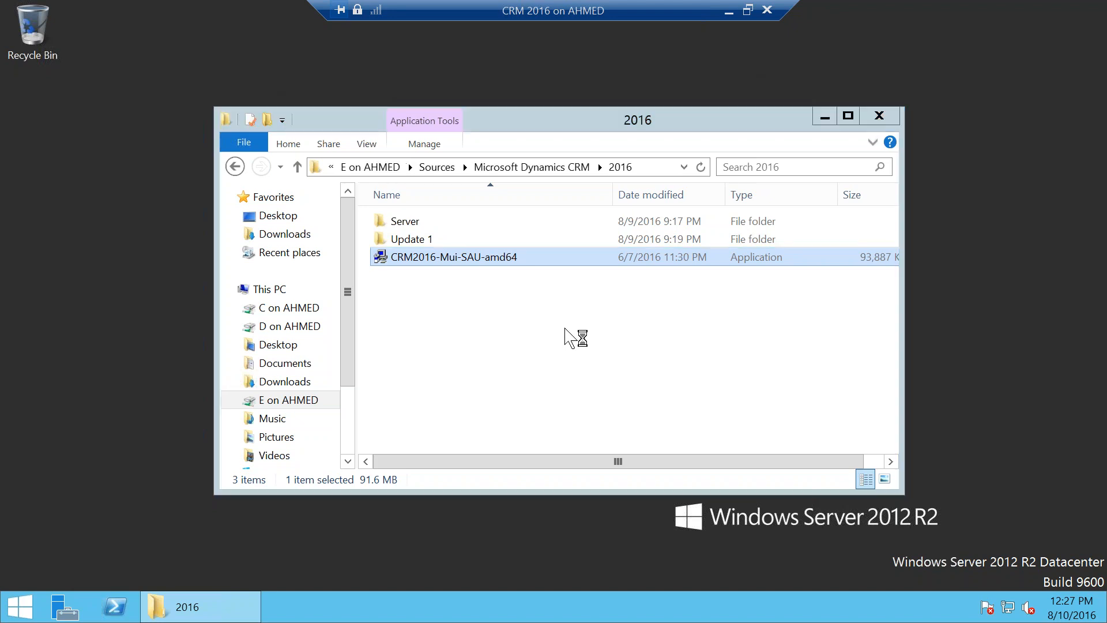
Step: Run CRM2016-Mui-SAU-amd64, extract into a new desktop folder named MUI, then close the extractor
{"action": "key", "text": "Return"}
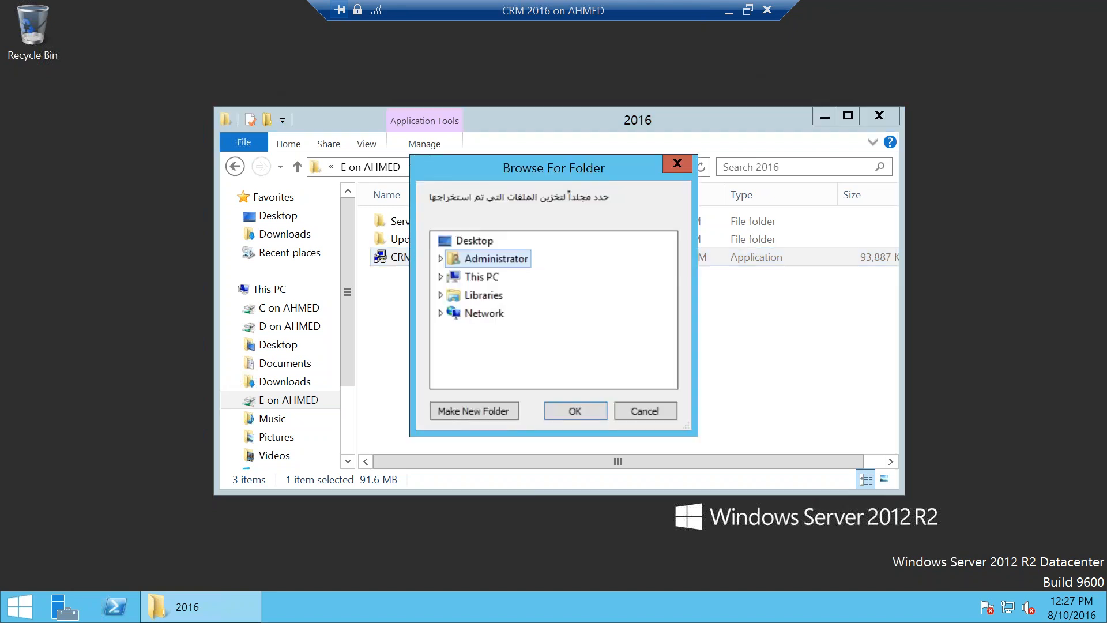
{"action": "left_click", "coordinate": [487, 412]}
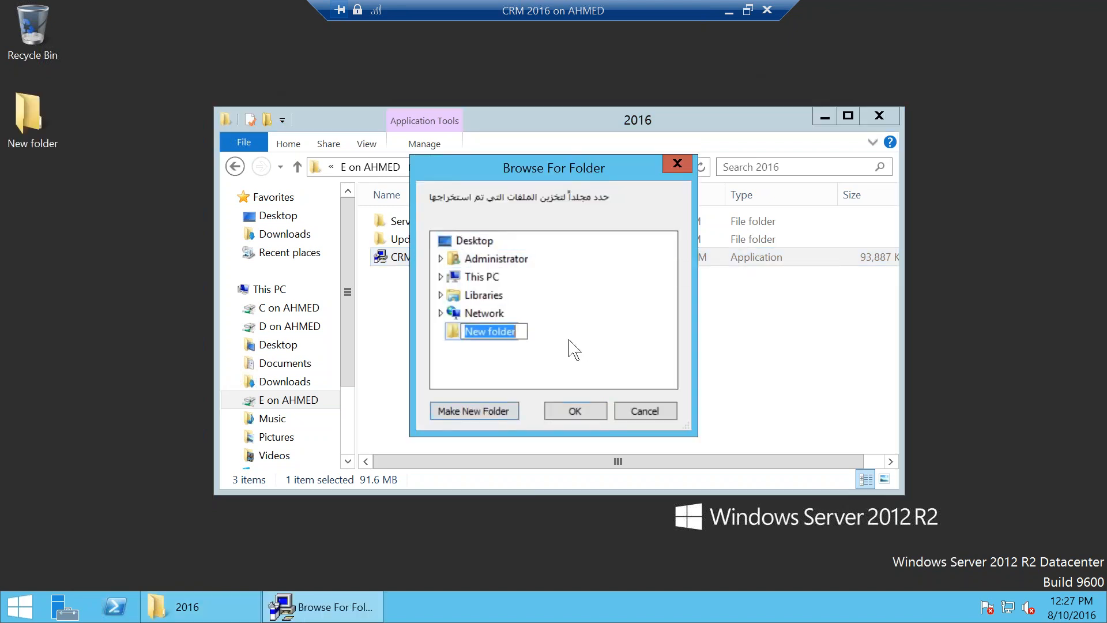
{"action": "type", "text": "MUI"}
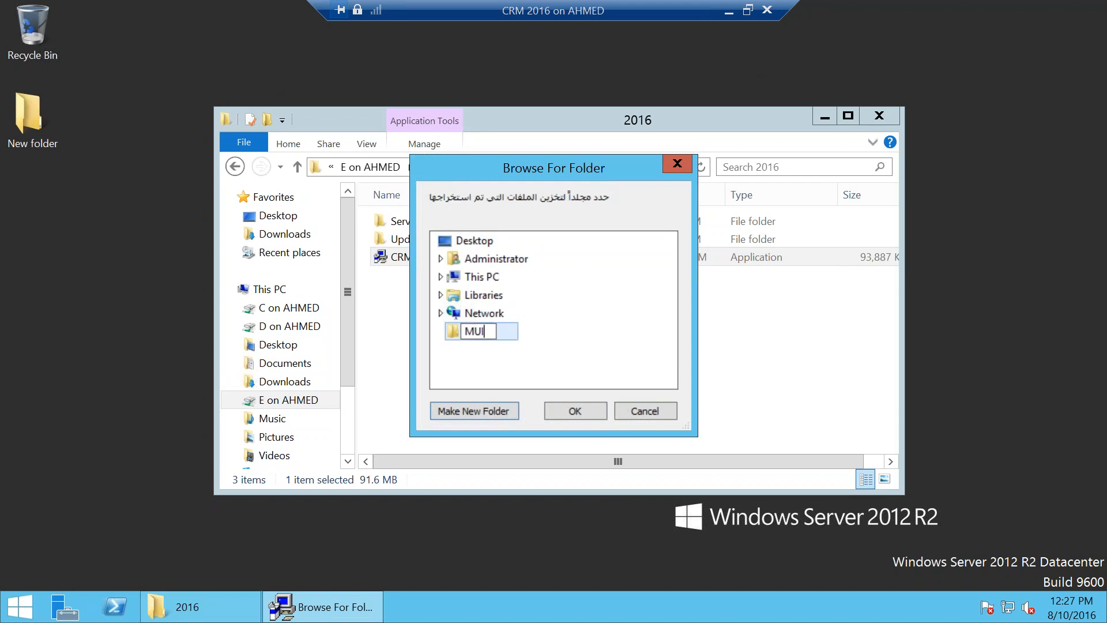
{"action": "key", "text": "Return"}
{"action": "key", "text": "Return"}
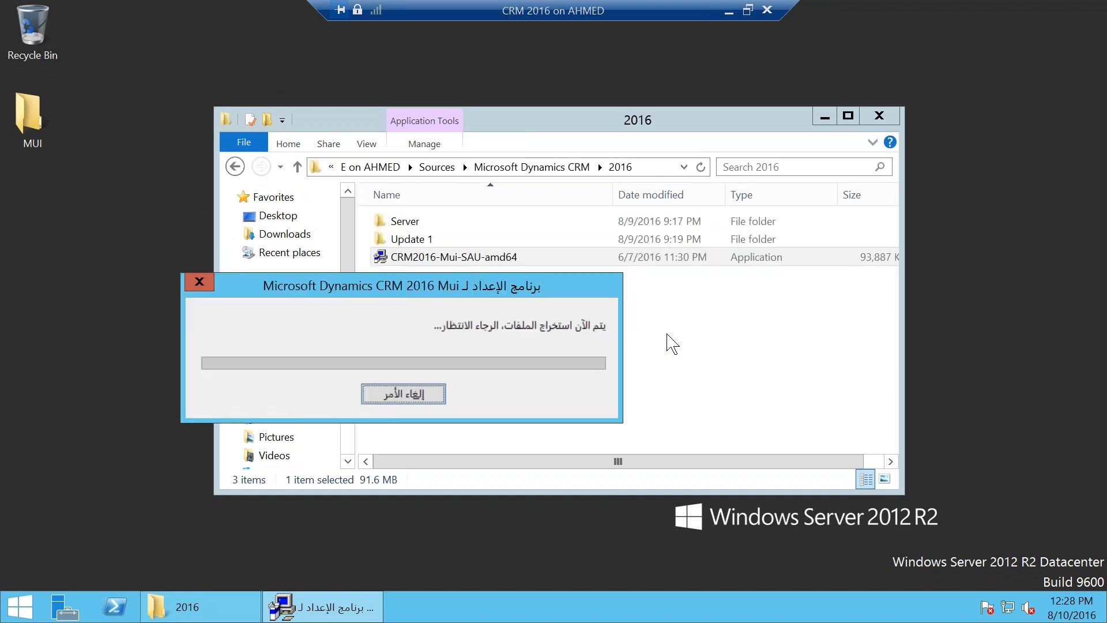
{"action": "left_click_drag", "start_coordinate": [393, 292], "coordinate": [499, 263]}
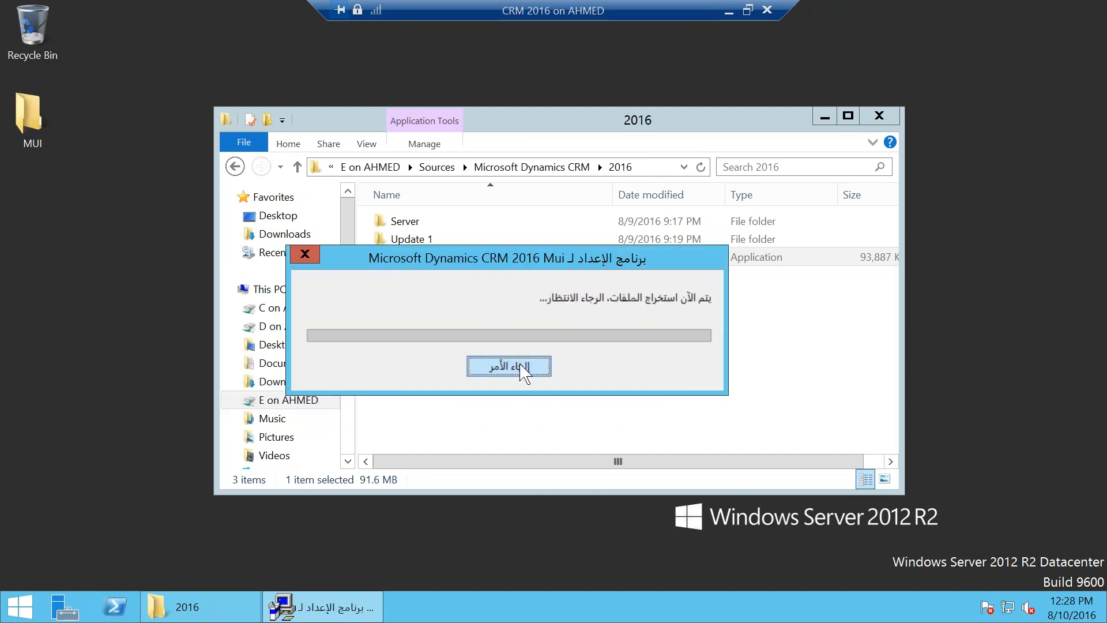
{"action": "left_click", "coordinate": [525, 377]}
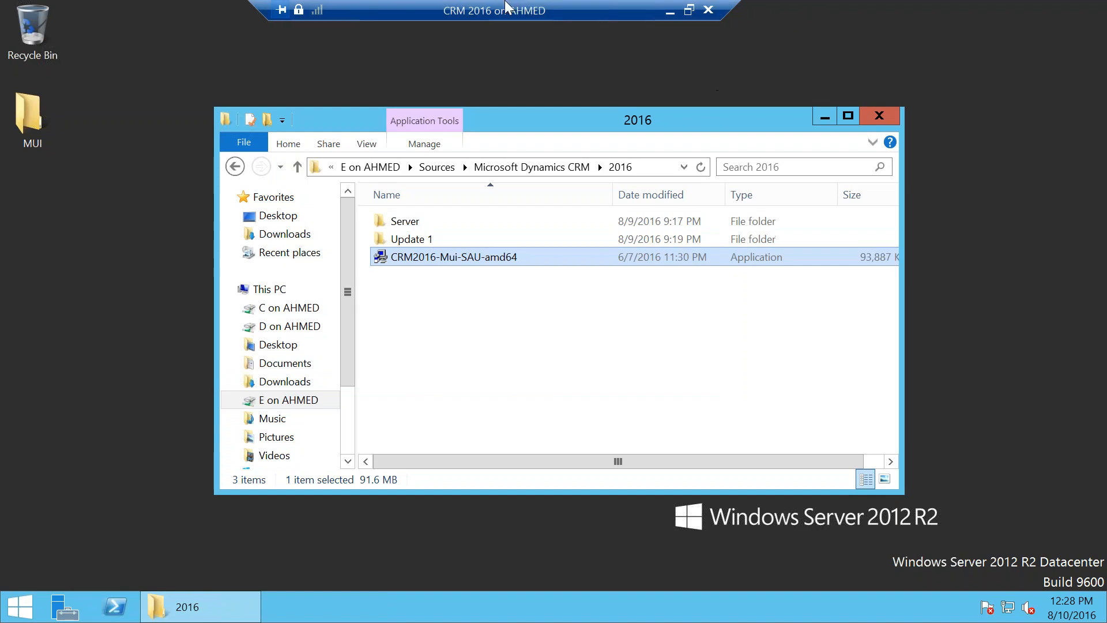
{"action": "left_click_drag", "start_coordinate": [767, 12], "coordinate": [629, 23]}
Step: Revert the CRM 2016 virtual machine to the Router checkpoint
{"action": "left_click", "coordinate": [629, 9]}
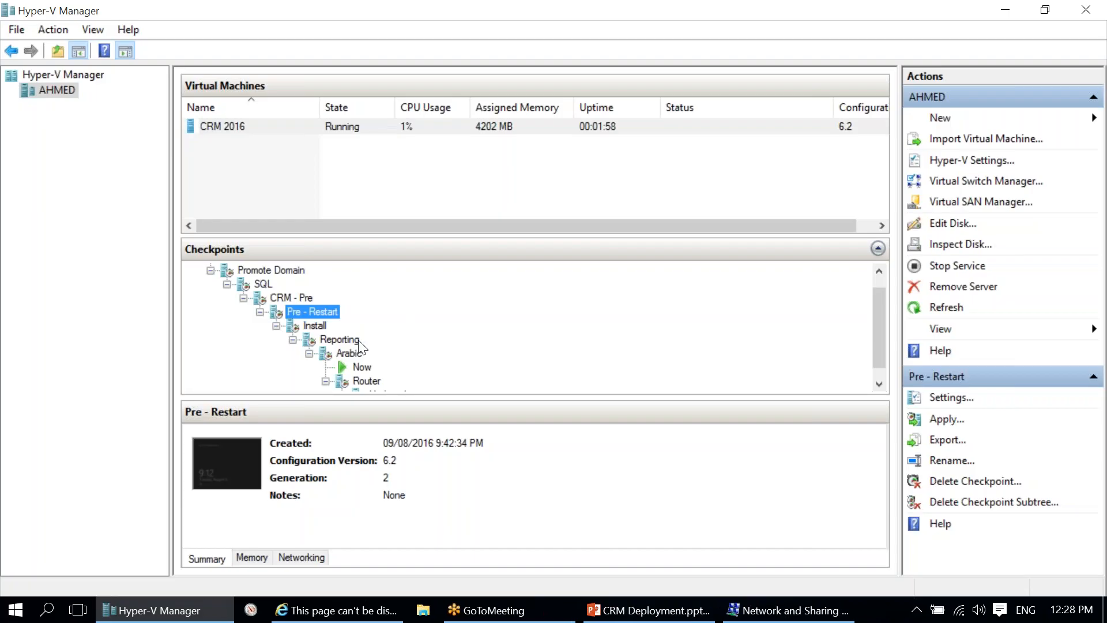
{"action": "left_click", "coordinate": [358, 383]}
{"action": "right_click", "coordinate": [359, 383]}
{"action": "left_click", "coordinate": [433, 423]}
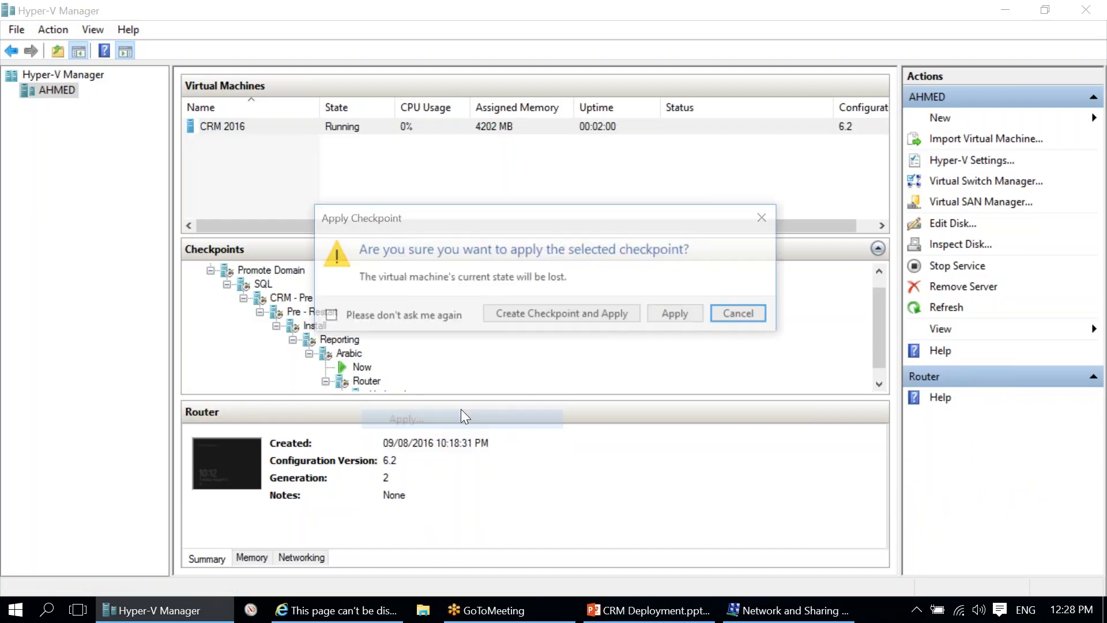
{"action": "left_click", "coordinate": [673, 321]}
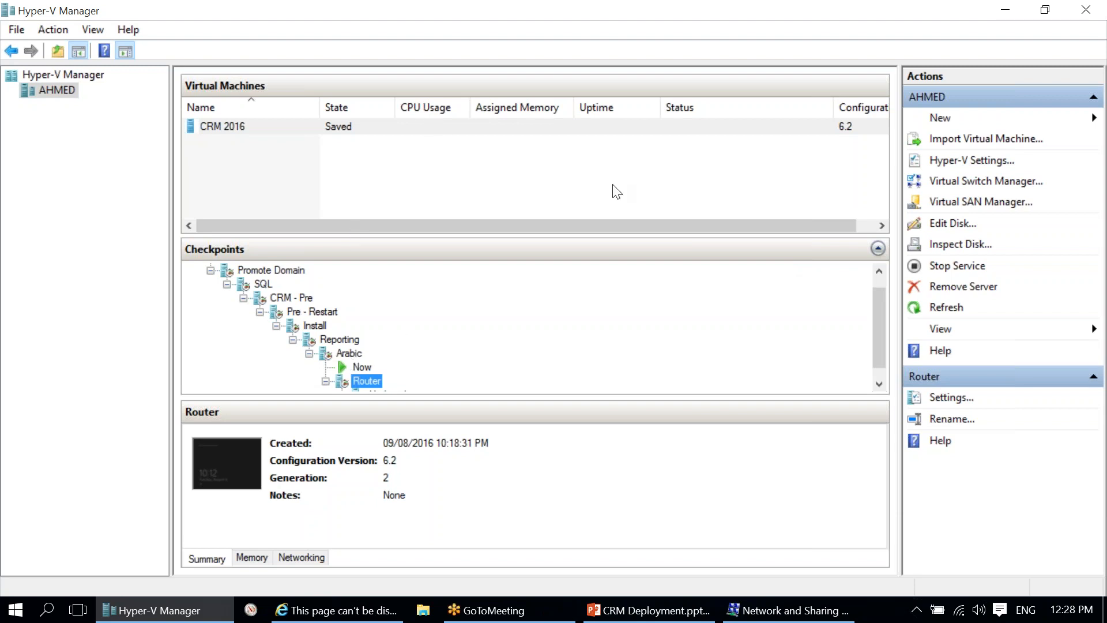
Step: Open a connection window to the CRM 2016 VM
{"action": "left_click", "coordinate": [557, 127]}
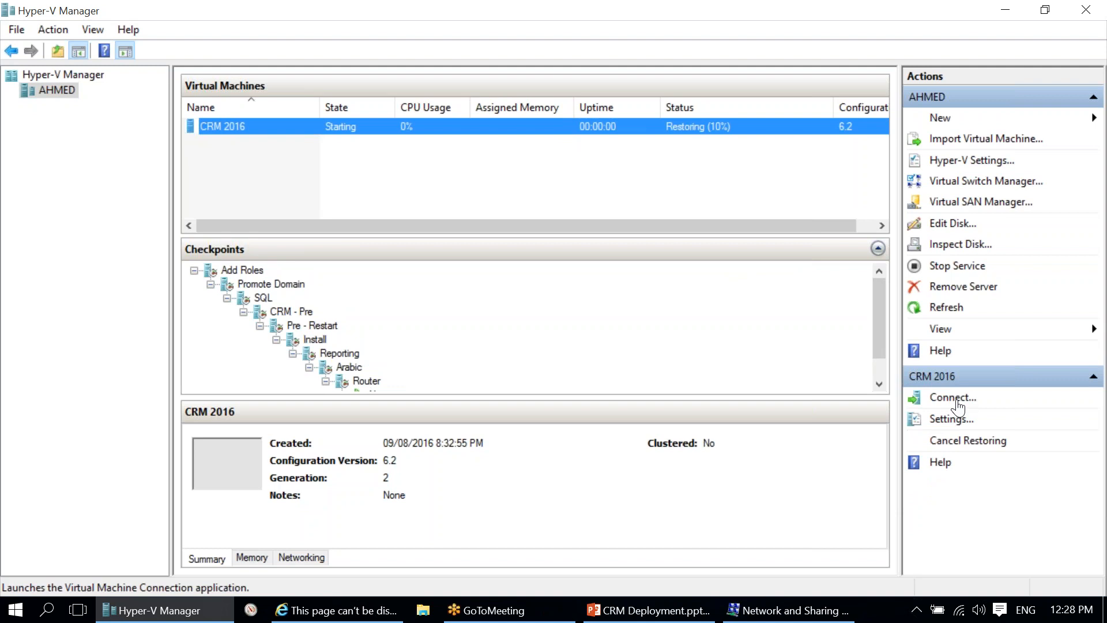
{"action": "left_click", "coordinate": [880, 371]}
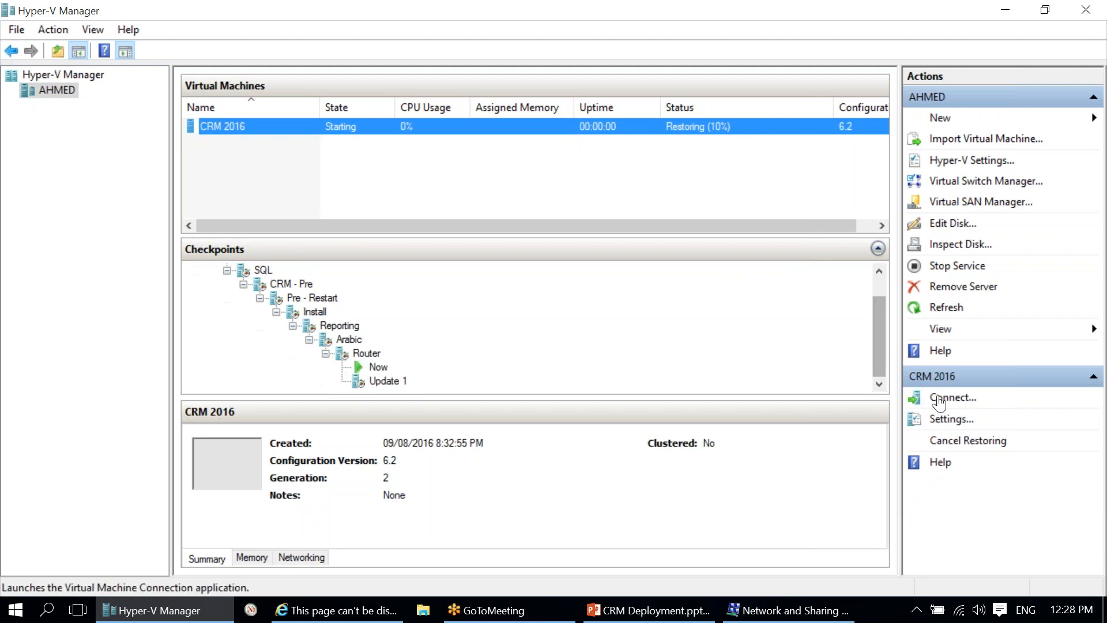
{"action": "left_click", "coordinate": [948, 400]}
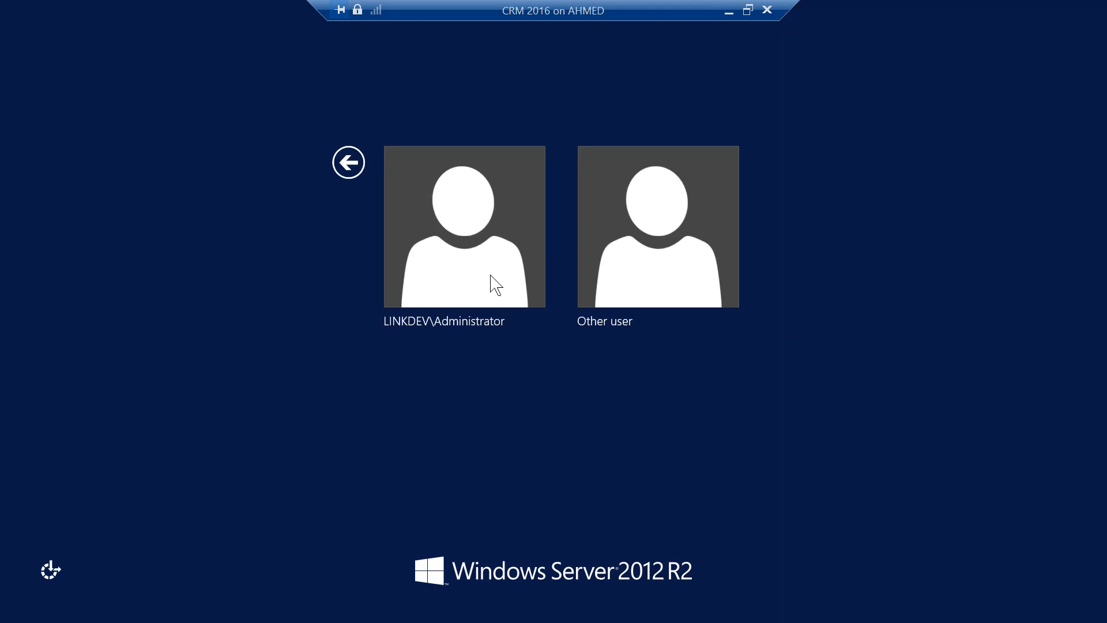
Step: Sign in to the VM as Administrator with the account password
{"action": "left_click", "coordinate": [483, 271]}
{"action": "type", "text": "•••••••"}
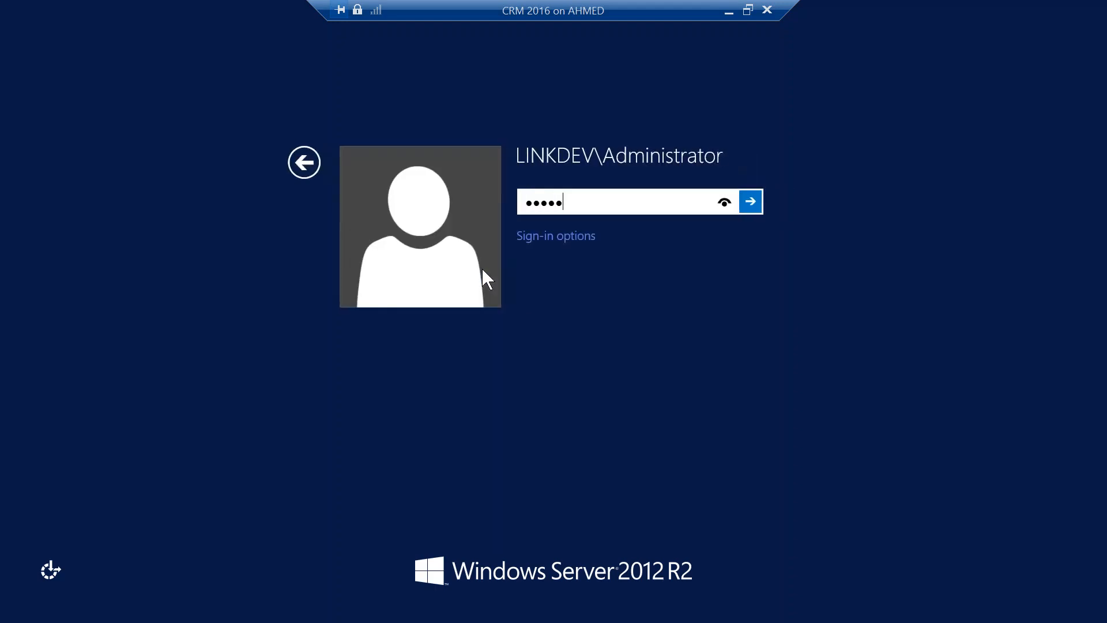
{"action": "key", "text": "Return"}
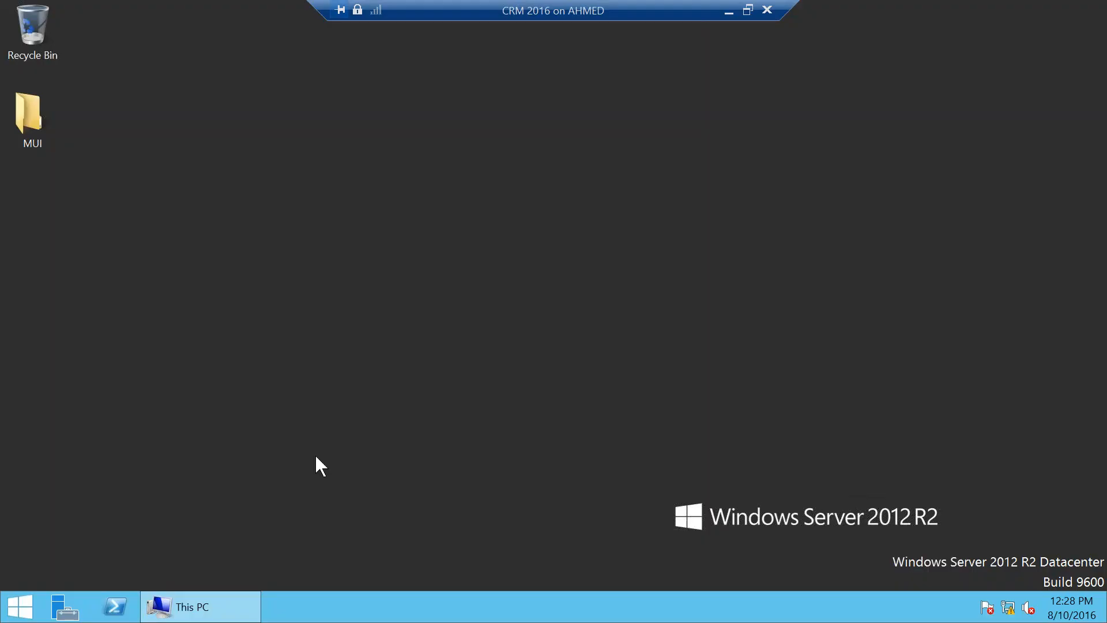
Step: Run MuiSetup_1025_amd64 from the MUI folder, finish the Arabic language pack setup, and close MUI
{"action": "double_click", "coordinate": [40, 141]}
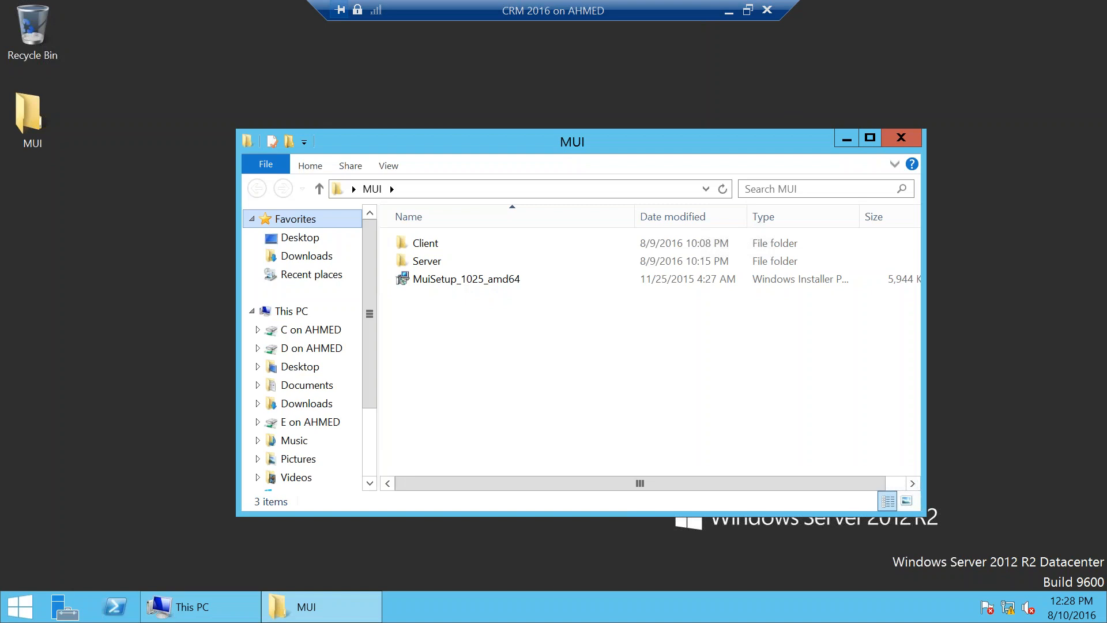
{"action": "left_click", "coordinate": [485, 280]}
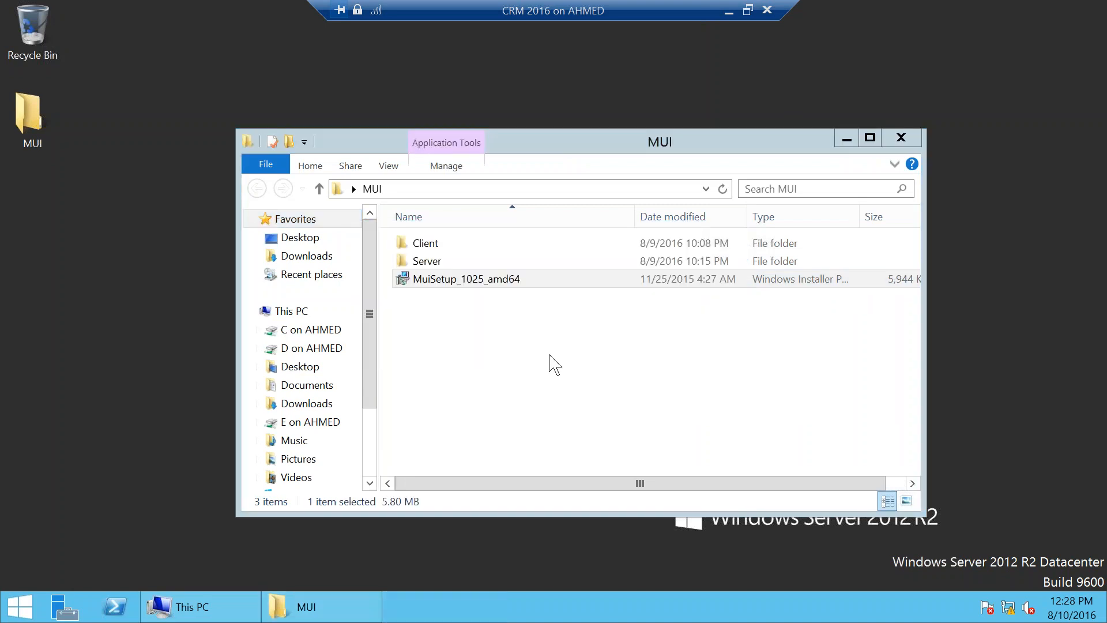
{"action": "left_click", "coordinate": [322, 603]}
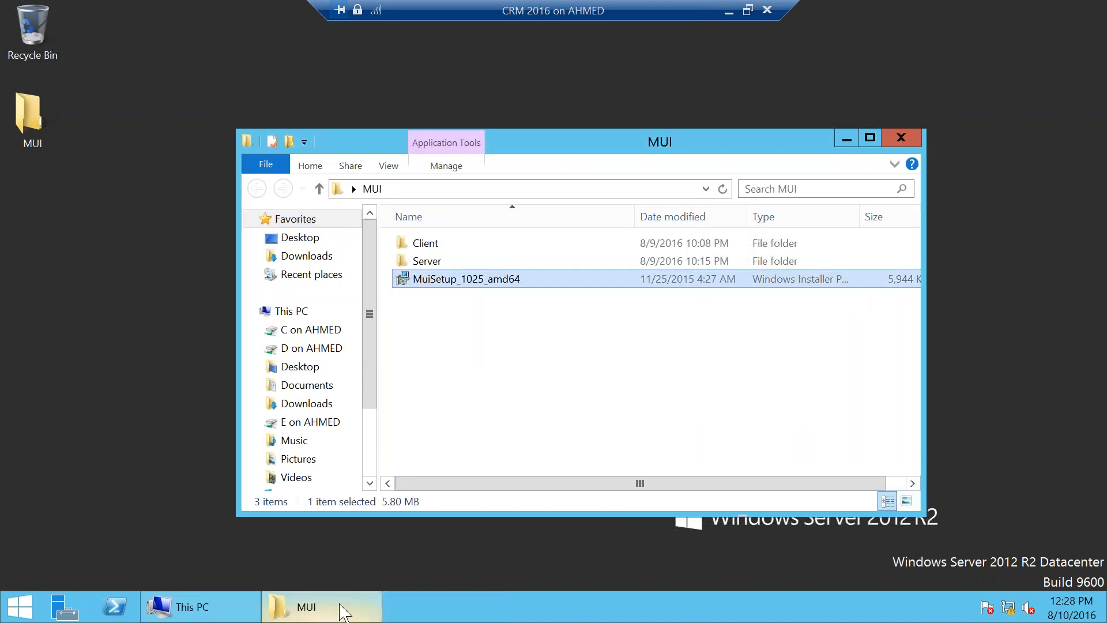
{"action": "left_click", "coordinate": [338, 604]}
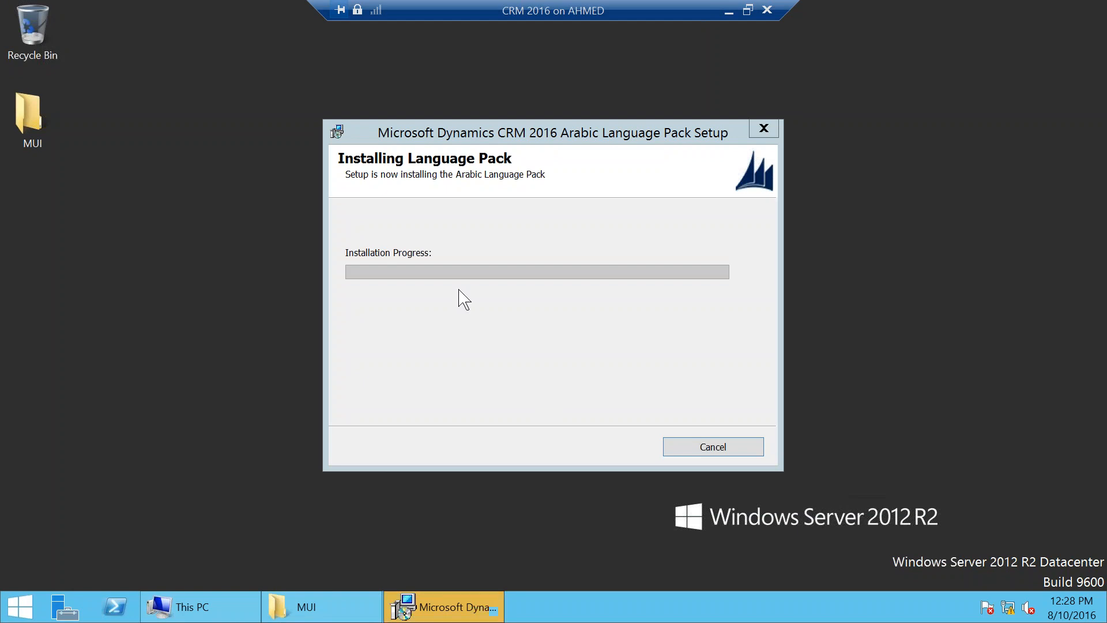
{"action": "left_click", "coordinate": [578, 367]}
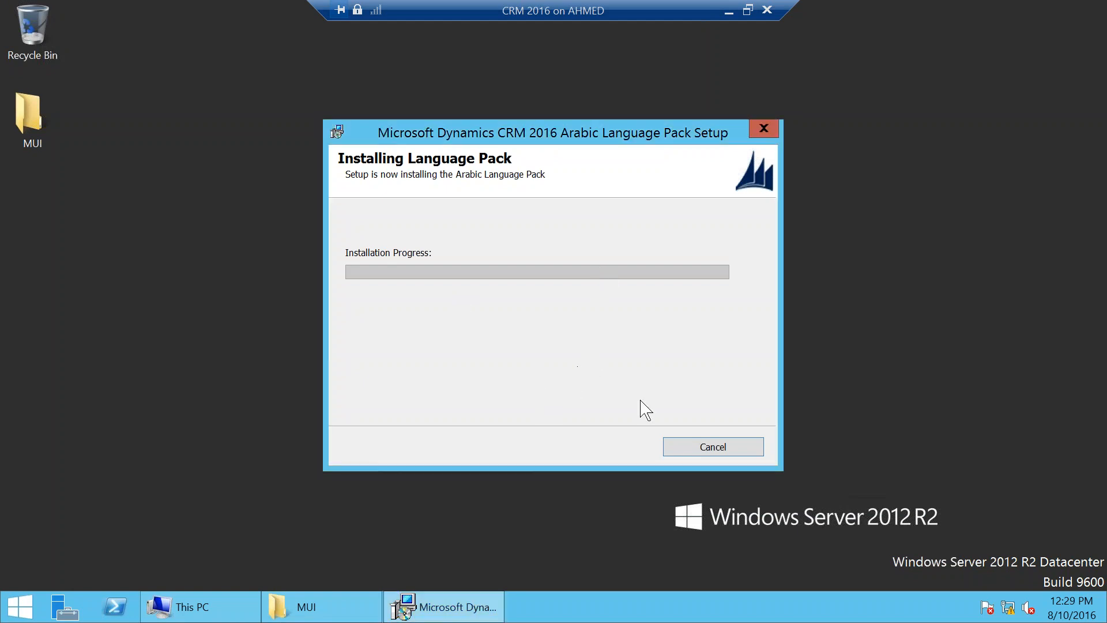
{"action": "left_click", "coordinate": [719, 448]}
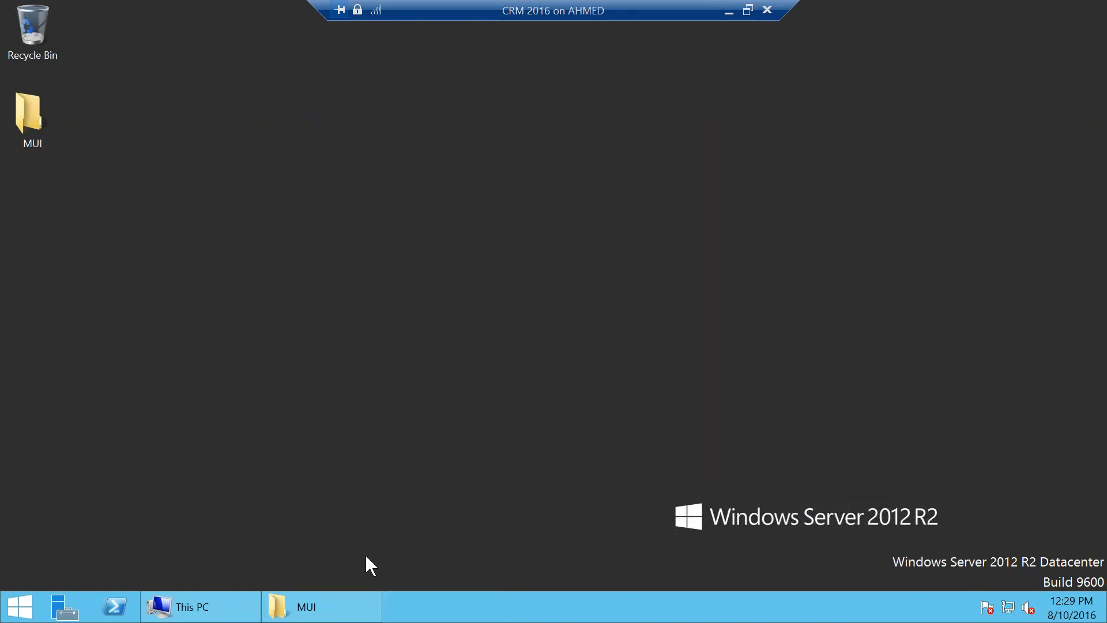
{"action": "left_click", "coordinate": [359, 600]}
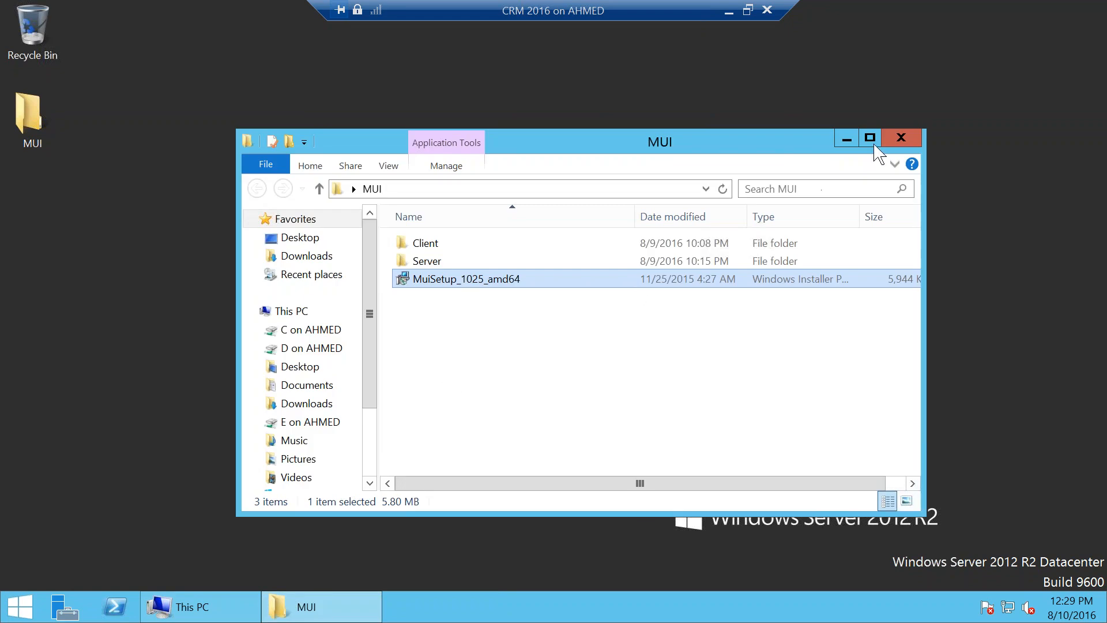
{"action": "left_click", "coordinate": [901, 138]}
Step: Open the Sources folder on drive E
{"action": "left_click", "coordinate": [193, 607]}
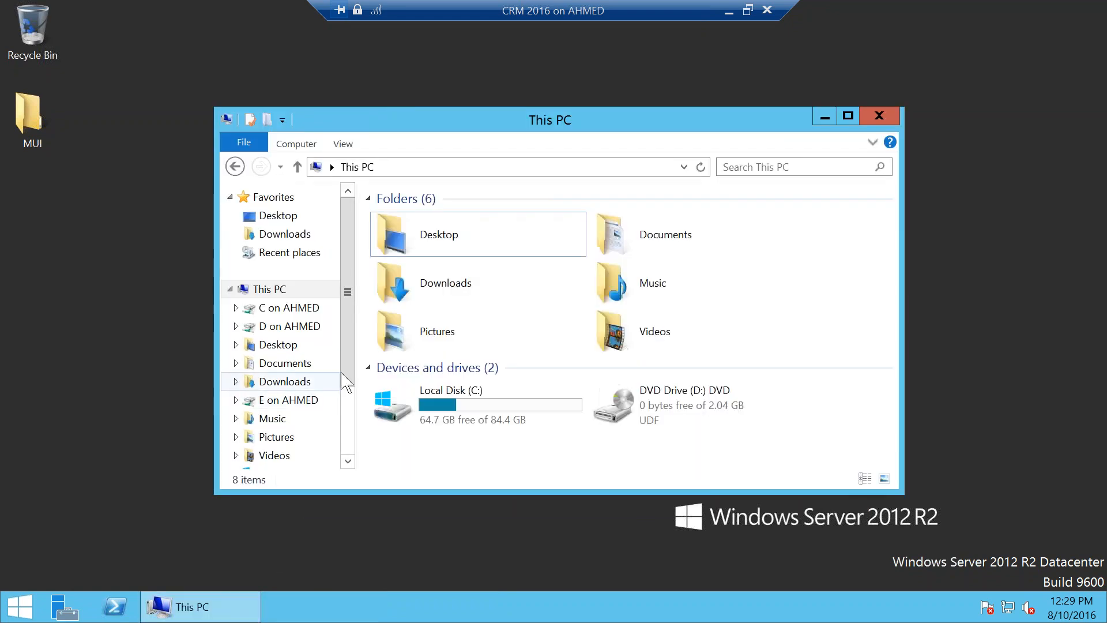
{"action": "left_click", "coordinate": [289, 399]}
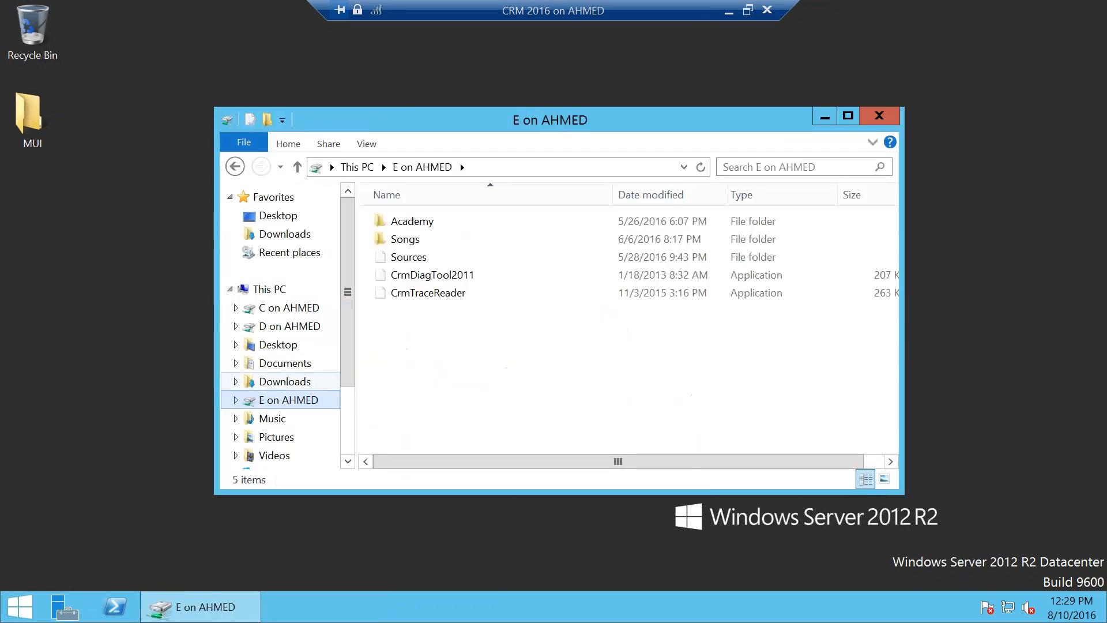
{"action": "scroll", "coordinate": [280, 368], "scroll_direction": "down", "scroll_amount": 2}
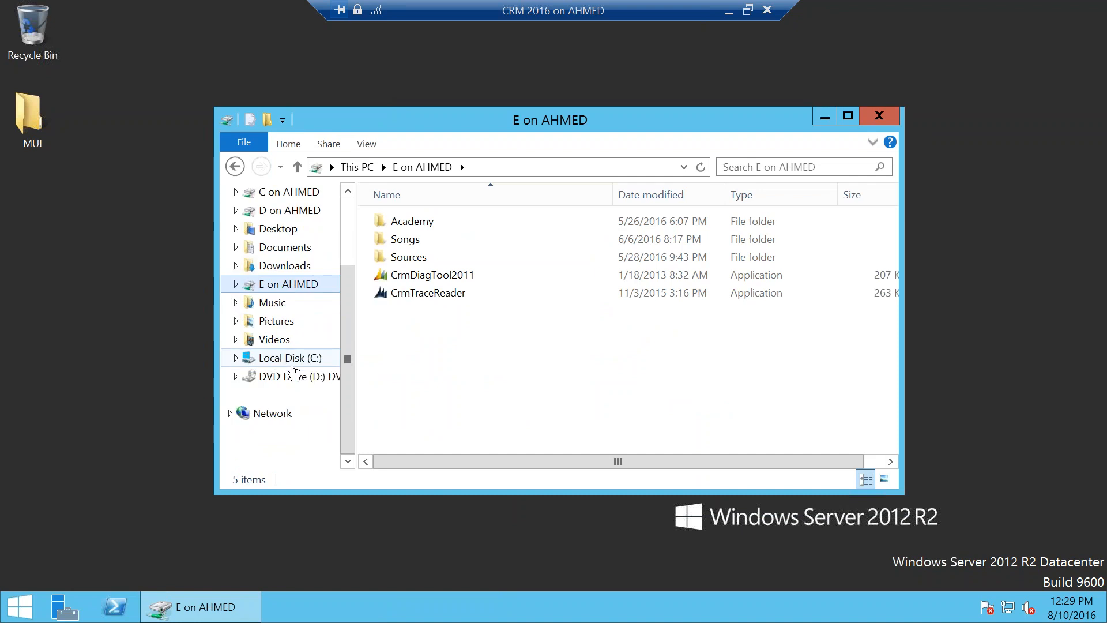
{"action": "left_click", "coordinate": [444, 257]}
{"action": "key", "text": "Return"}
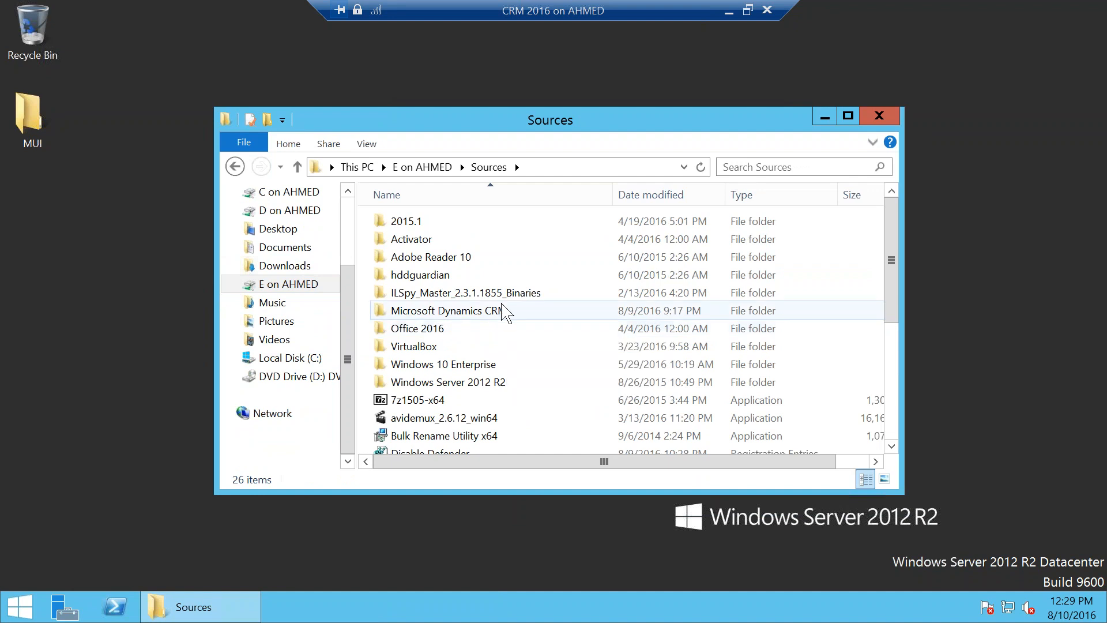
Step: Browse Microsoft Dynamics CRM > 2016 > Update 1 and Server, then show DVD Drive (D:)
{"action": "mouse_move", "coordinate": [501, 313]}
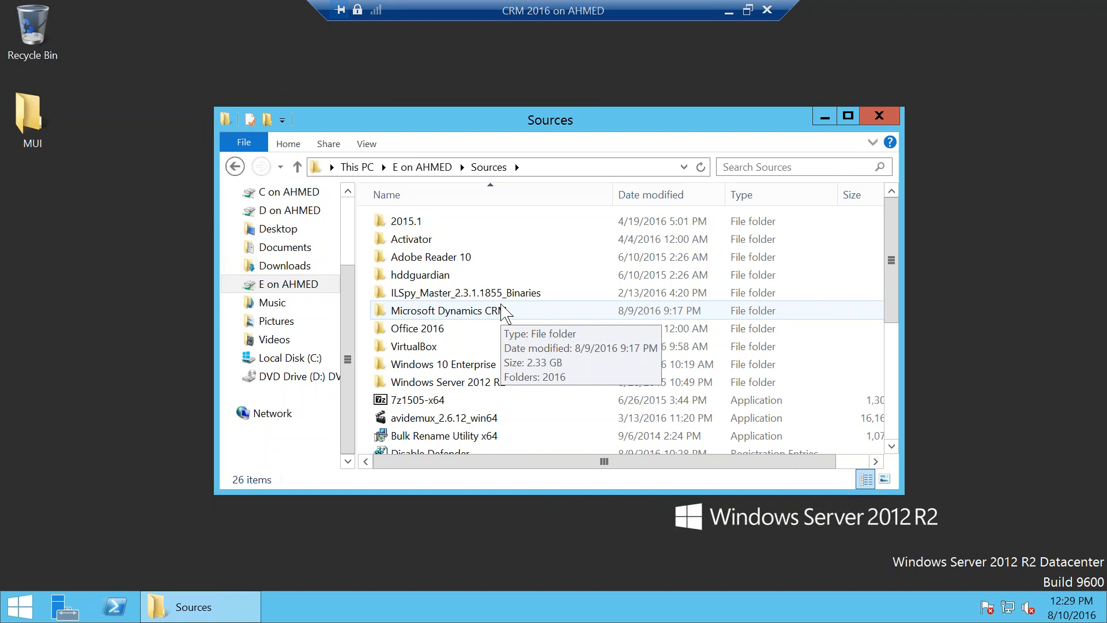
{"action": "left_click", "coordinate": [498, 382]}
{"action": "double_click", "coordinate": [472, 312]}
{"action": "double_click", "coordinate": [433, 224]}
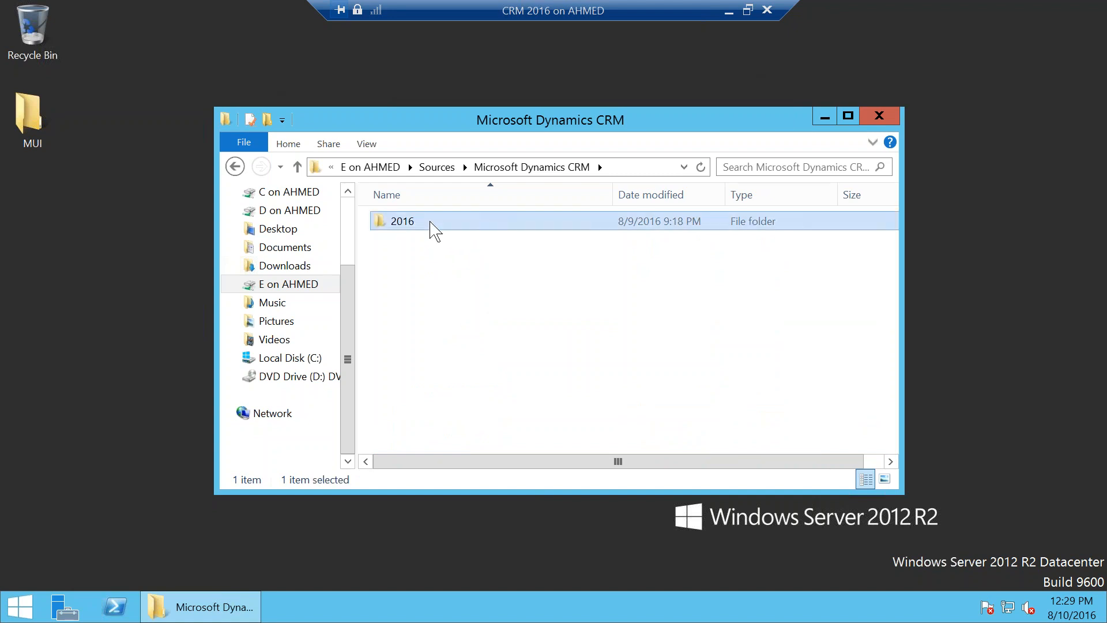
{"action": "double_click", "coordinate": [435, 233]}
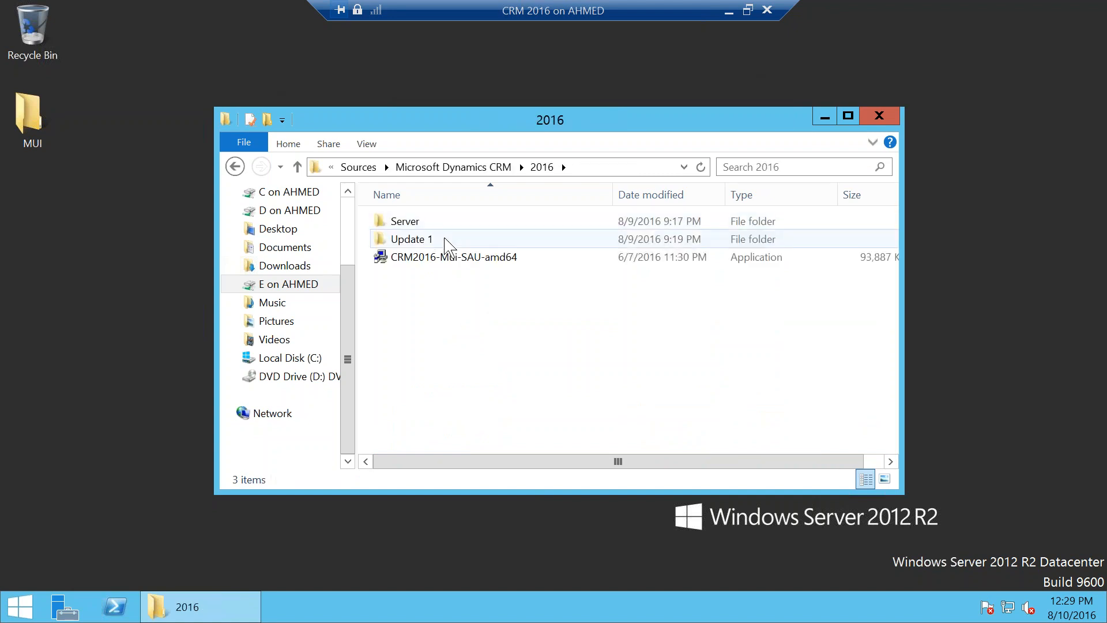
{"action": "left_click", "coordinate": [234, 167]}
{"action": "double_click", "coordinate": [421, 222]}
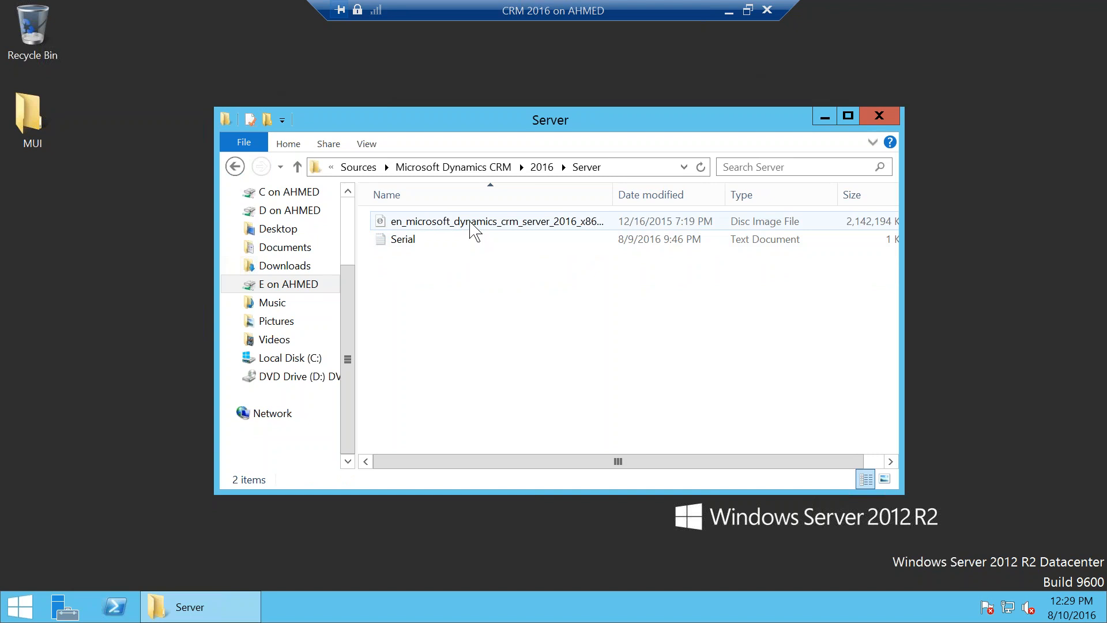
{"action": "left_click", "coordinate": [302, 378]}
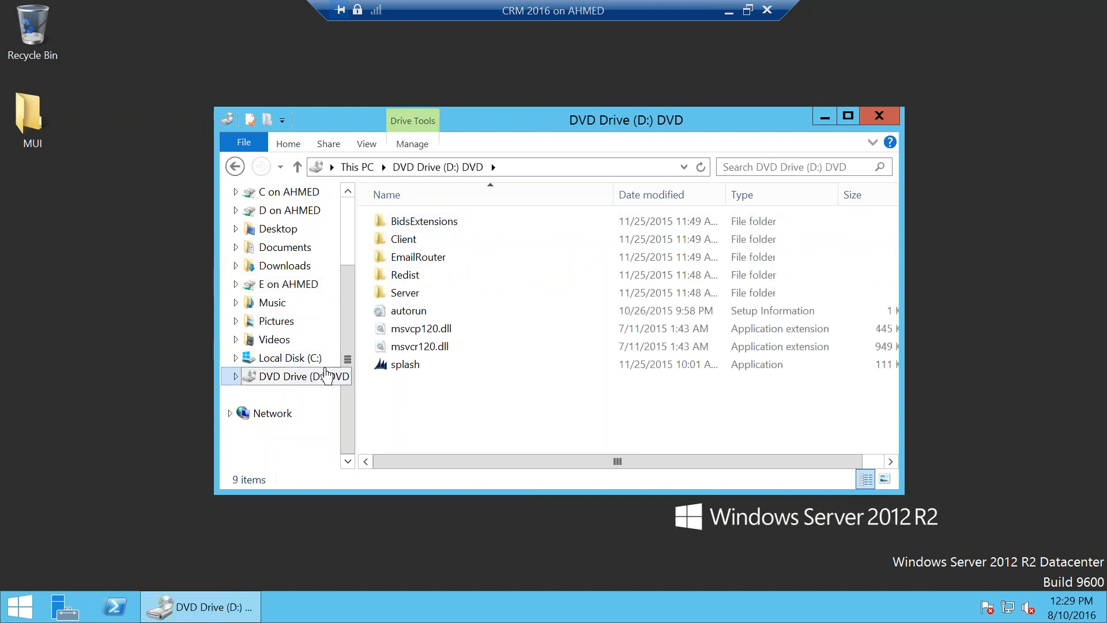
Step: Start Email Router setup from splash, skip updates, accept the licence, and install required components
{"action": "double_click", "coordinate": [493, 368]}
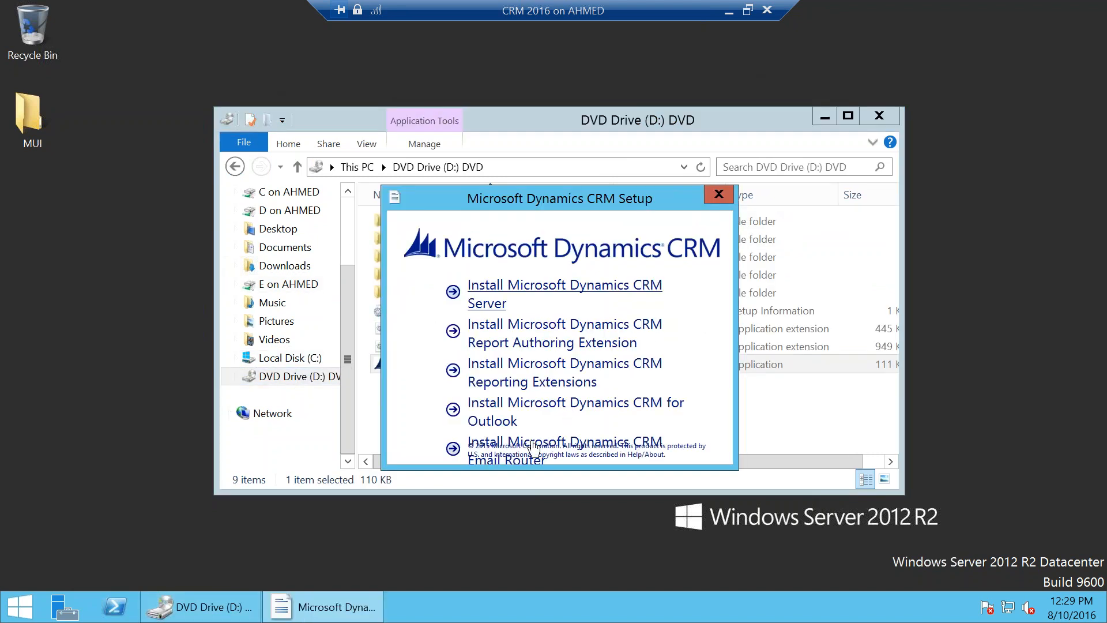
{"action": "left_click", "coordinate": [640, 442]}
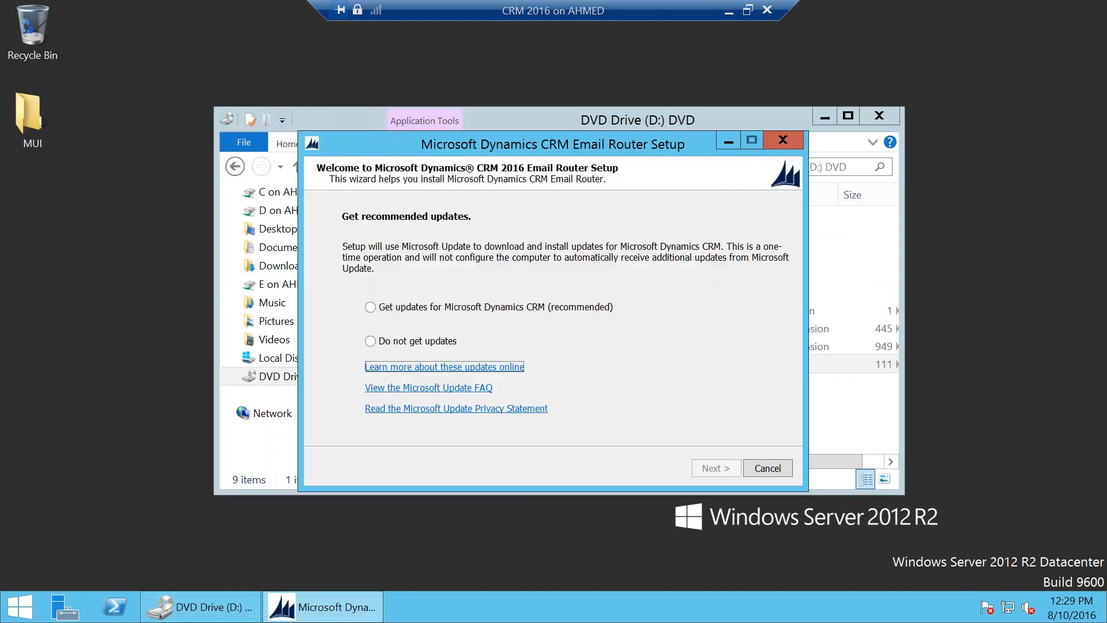
{"action": "left_click", "coordinate": [427, 342]}
{"action": "left_click", "coordinate": [714, 468]}
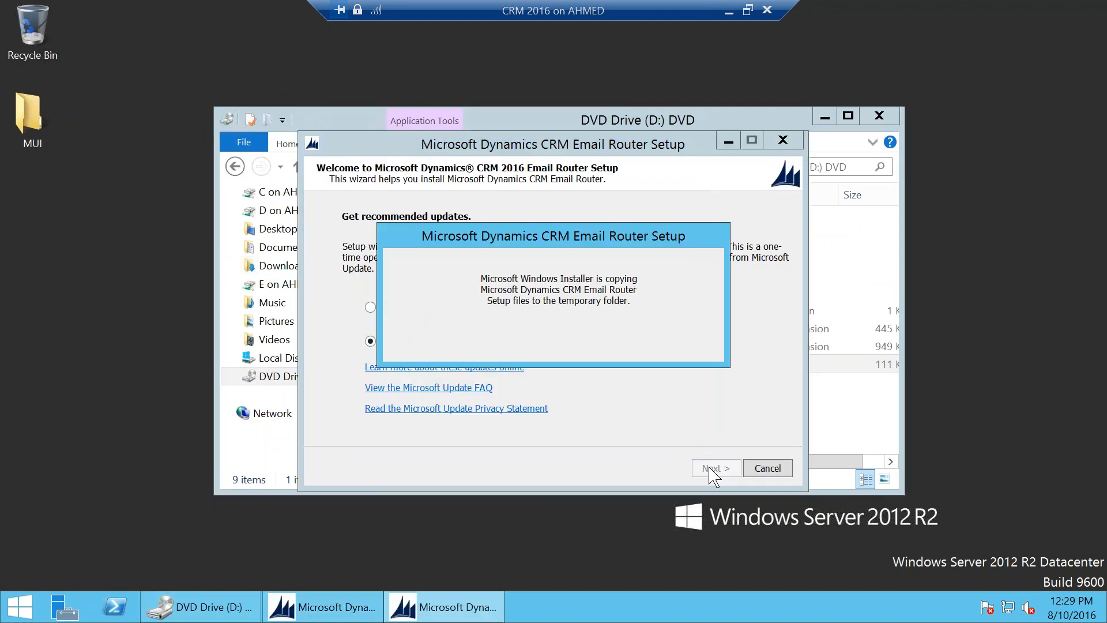
{"action": "left_click", "coordinate": [431, 427]}
{"action": "left_click", "coordinate": [713, 471]}
{"action": "left_click", "coordinate": [739, 429]}
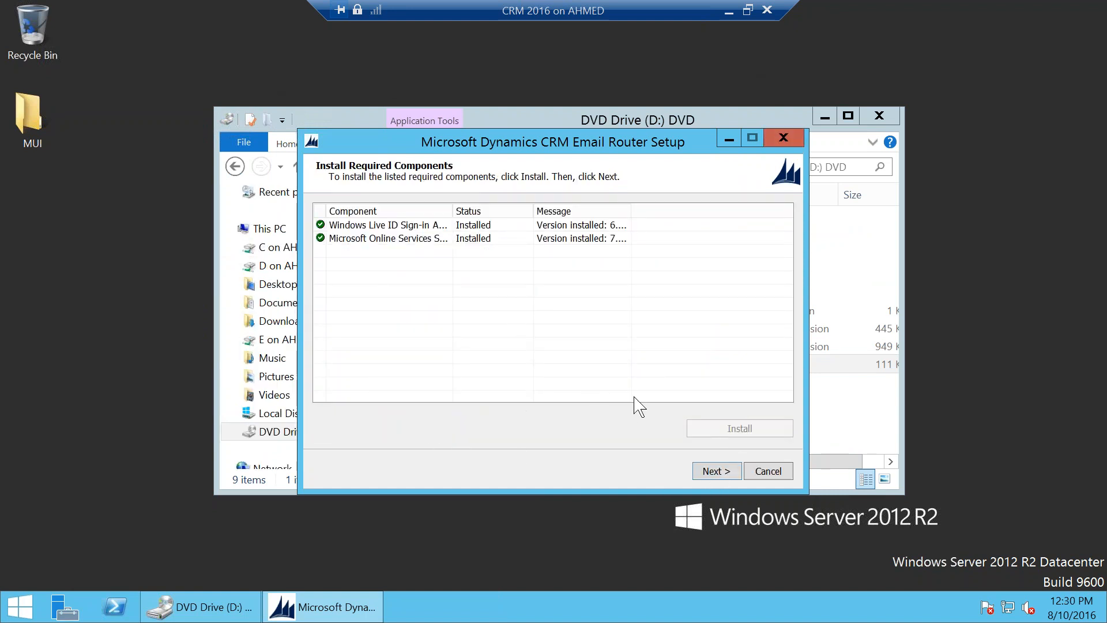
{"action": "left_click", "coordinate": [714, 471]}
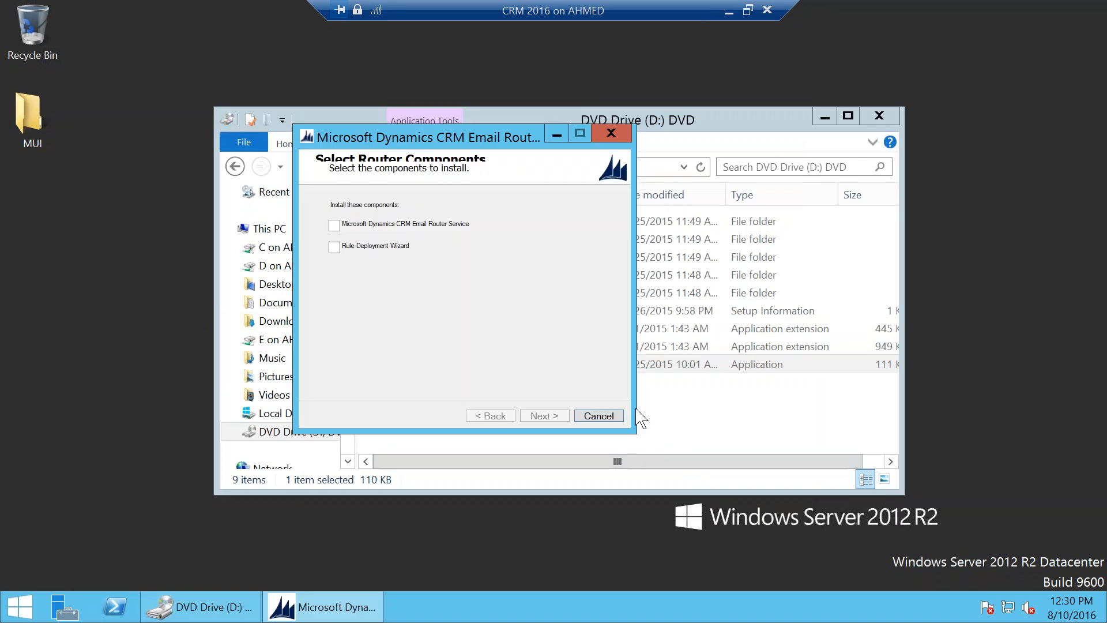
Step: Install only the Email Router Service, opting out of Microsoft Update and keeping the default location
{"action": "left_click", "coordinate": [374, 225]}
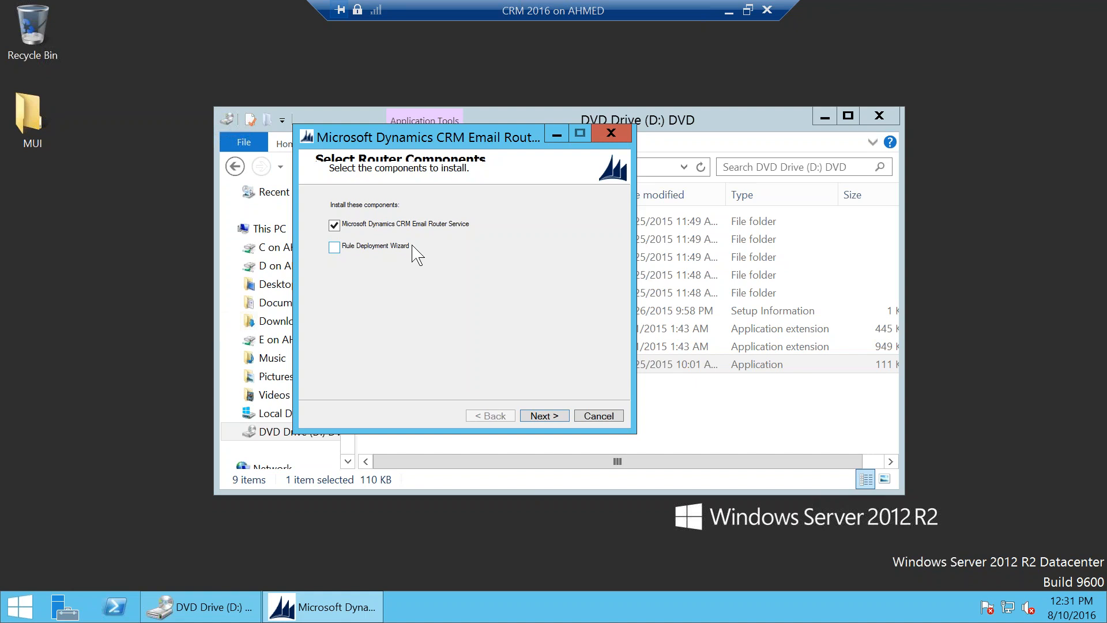
{"action": "left_click", "coordinate": [542, 416]}
{"action": "left_click", "coordinate": [461, 290]}
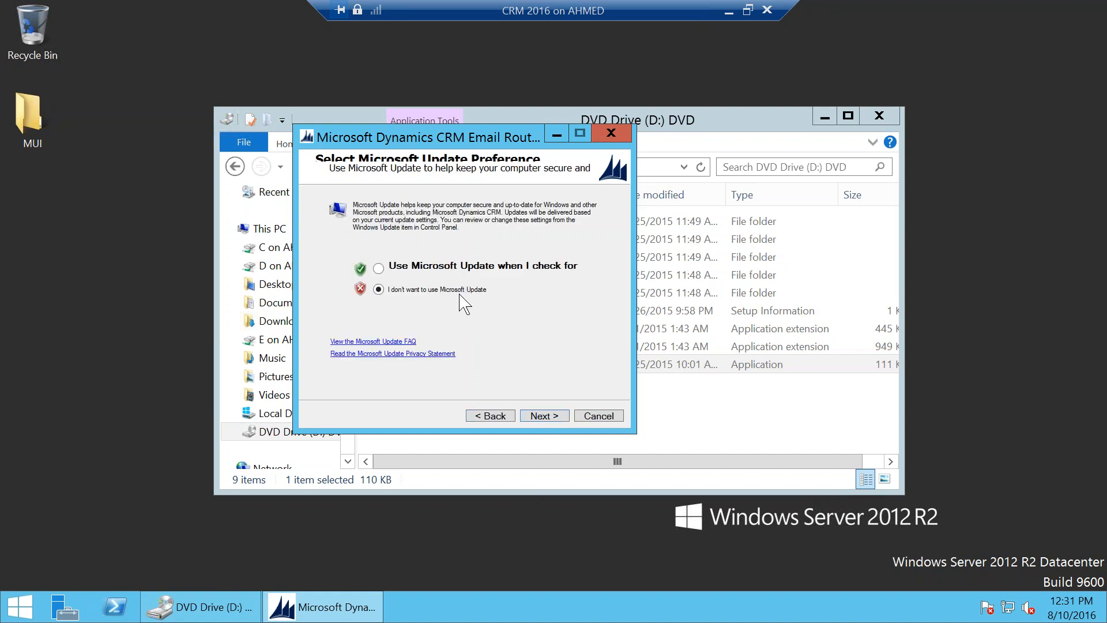
{"action": "left_click", "coordinate": [544, 415]}
{"action": "left_click", "coordinate": [554, 418]}
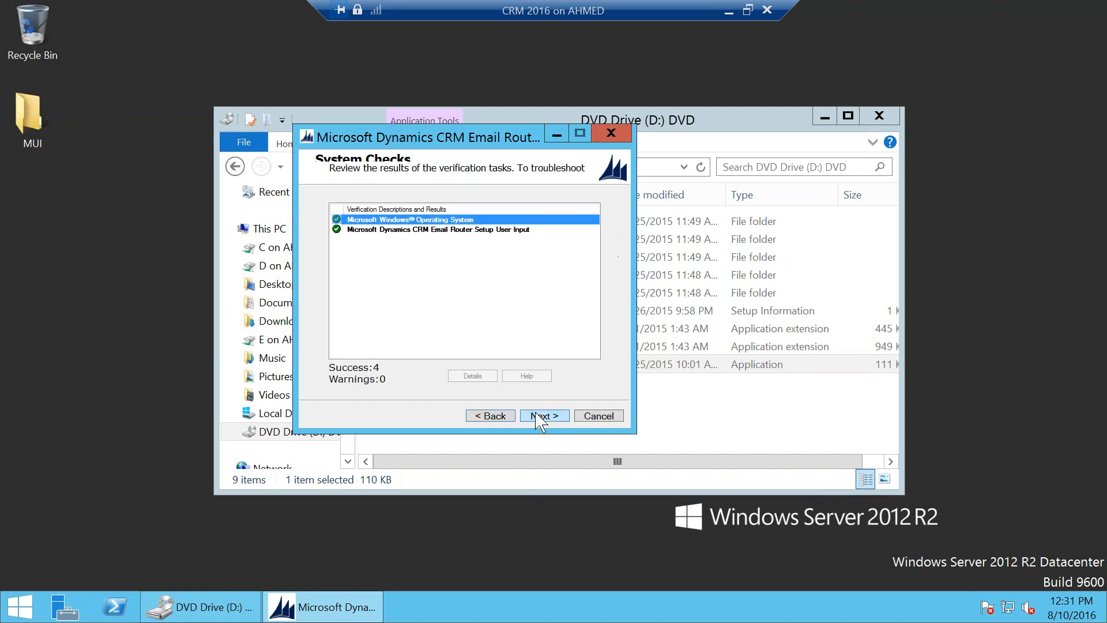
{"action": "left_click", "coordinate": [536, 416]}
{"action": "left_click", "coordinate": [542, 416]}
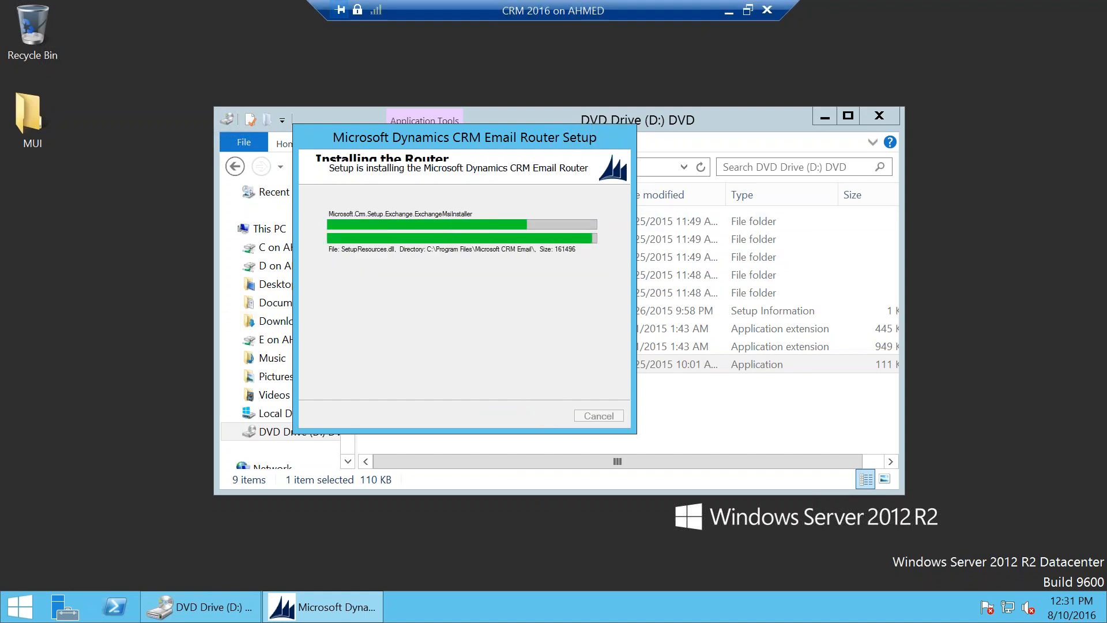
{"action": "left_click", "coordinate": [729, 11]}
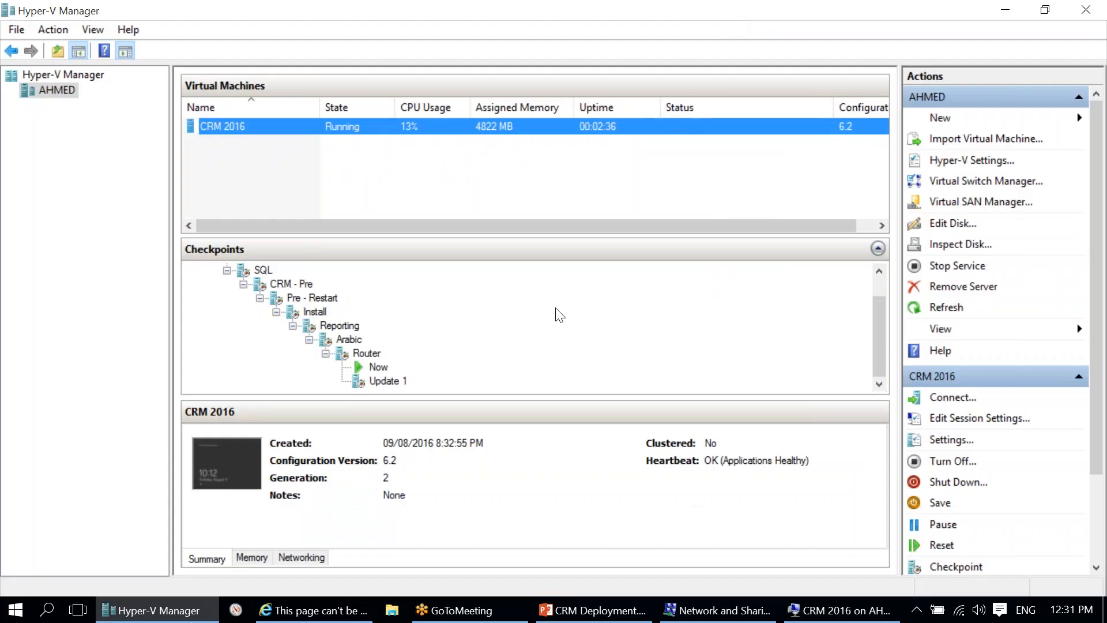
Step: Apply the Update 1 checkpoint to CRM 2016 and bring up its connection window
{"action": "left_click", "coordinate": [389, 381]}
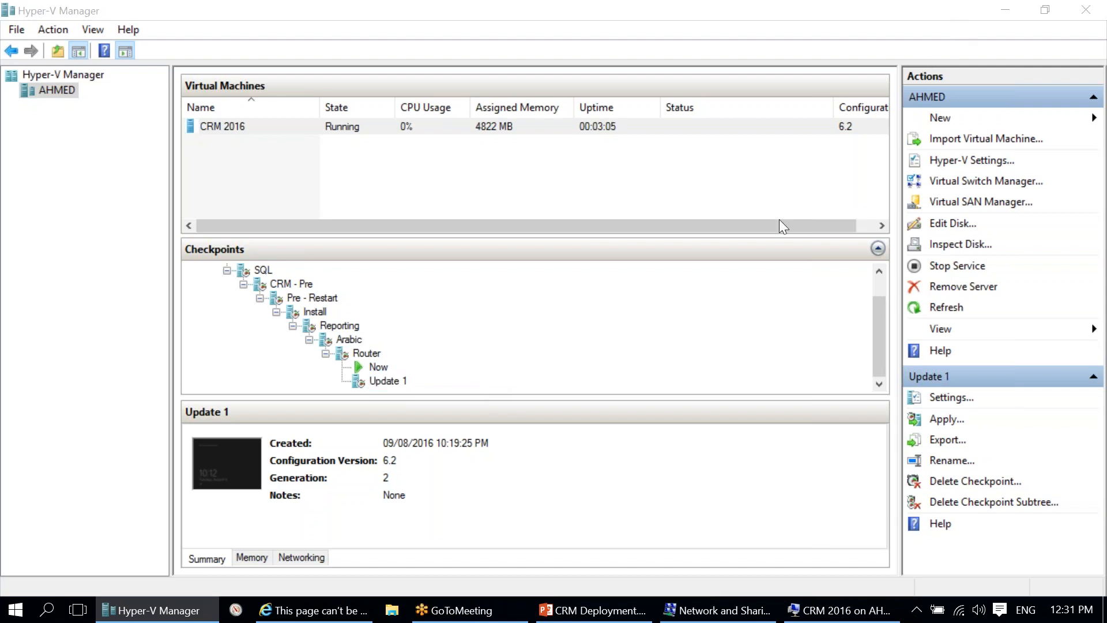
{"action": "left_click", "coordinate": [391, 379]}
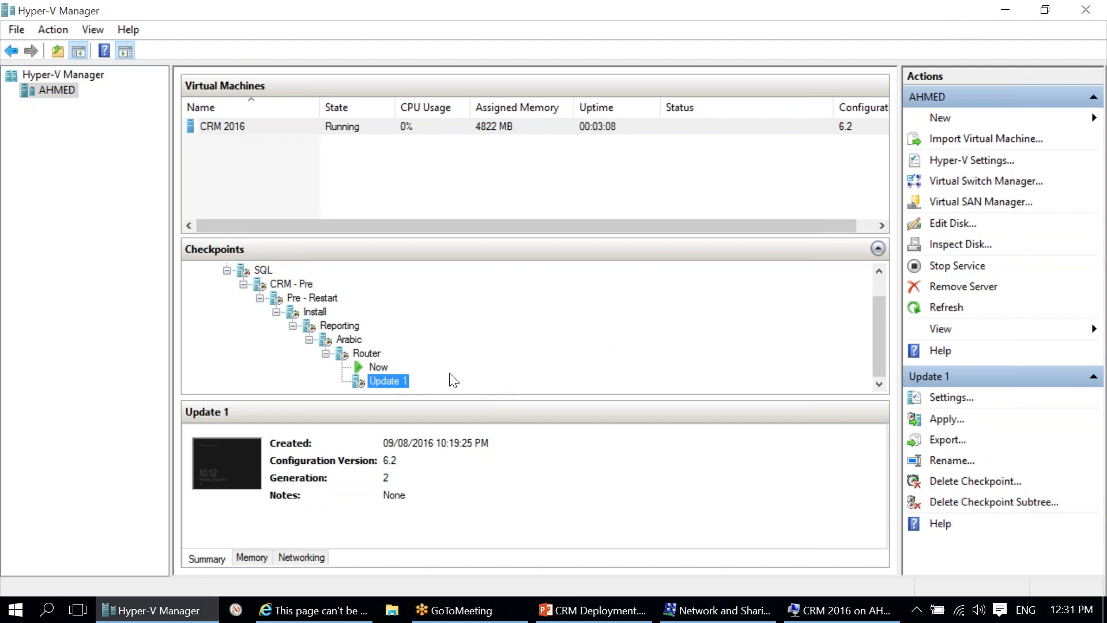
{"action": "right_click", "coordinate": [392, 381]}
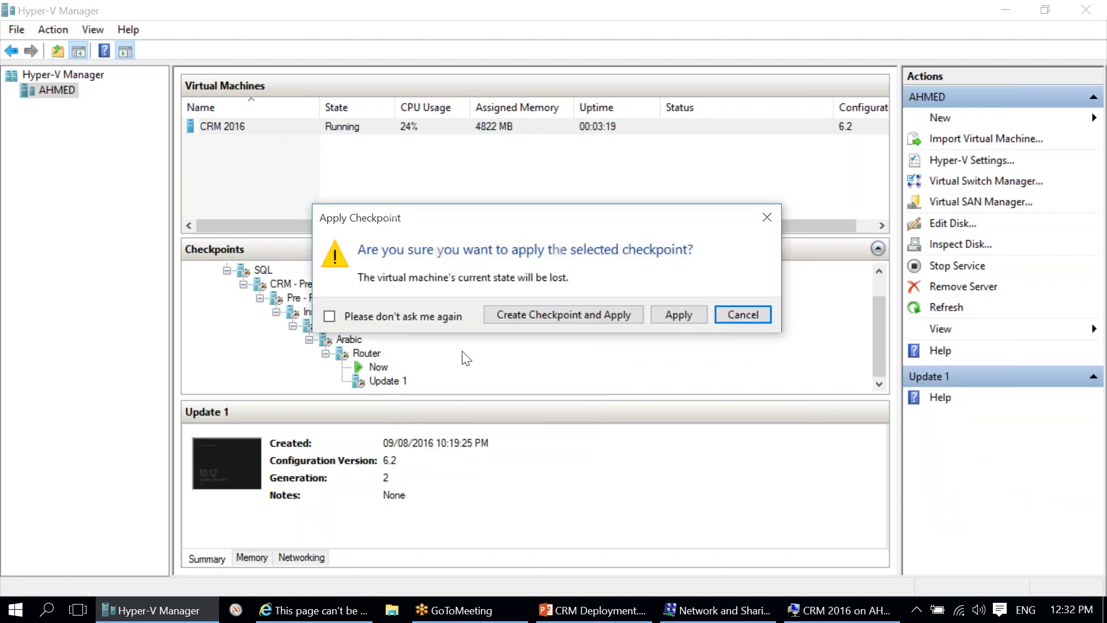
{"action": "left_click", "coordinate": [654, 314]}
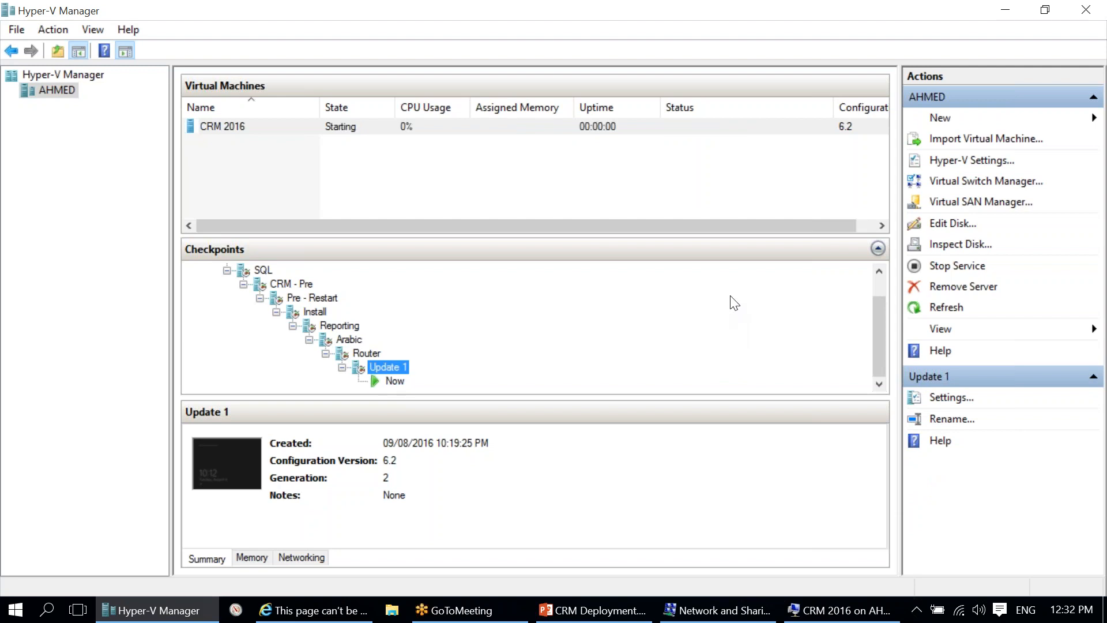
{"action": "left_click", "coordinate": [638, 125]}
{"action": "left_click", "coordinate": [879, 599]}
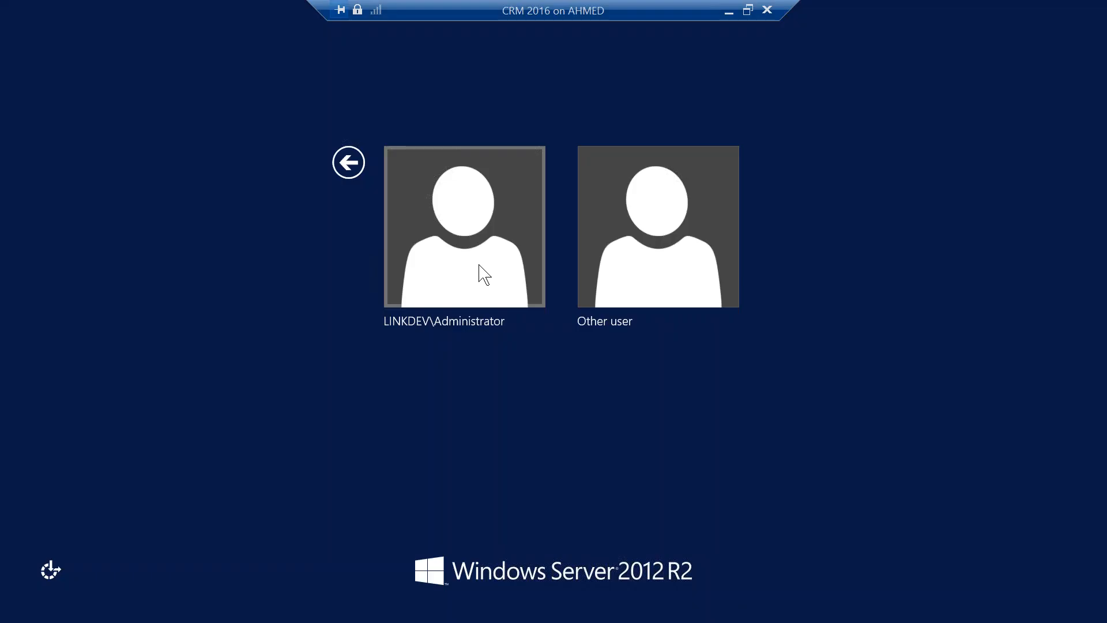
Step: Sign in to the CRM 2016 VM as the domain Administrator using the account password
{"action": "left_click", "coordinate": [479, 274]}
{"action": "type", "text": "********"}
{"action": "key", "text": "Return"}
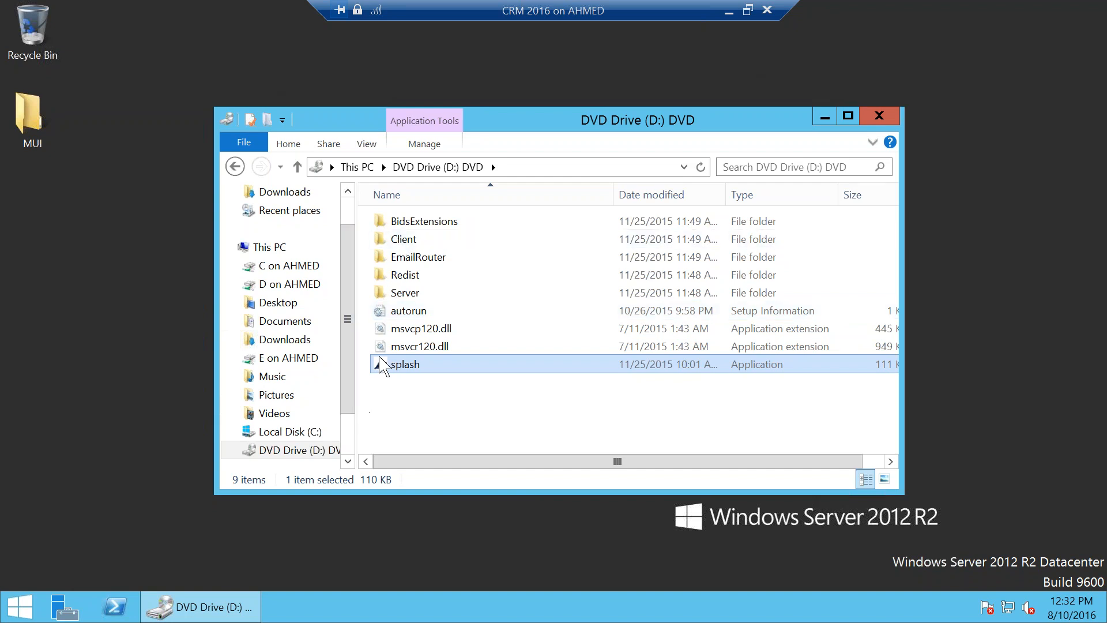
Step: Browse the E on AHMED drive to Sources\Microsoft Dynamics CRM\2016\Update 1
{"action": "left_click", "coordinate": [286, 357]}
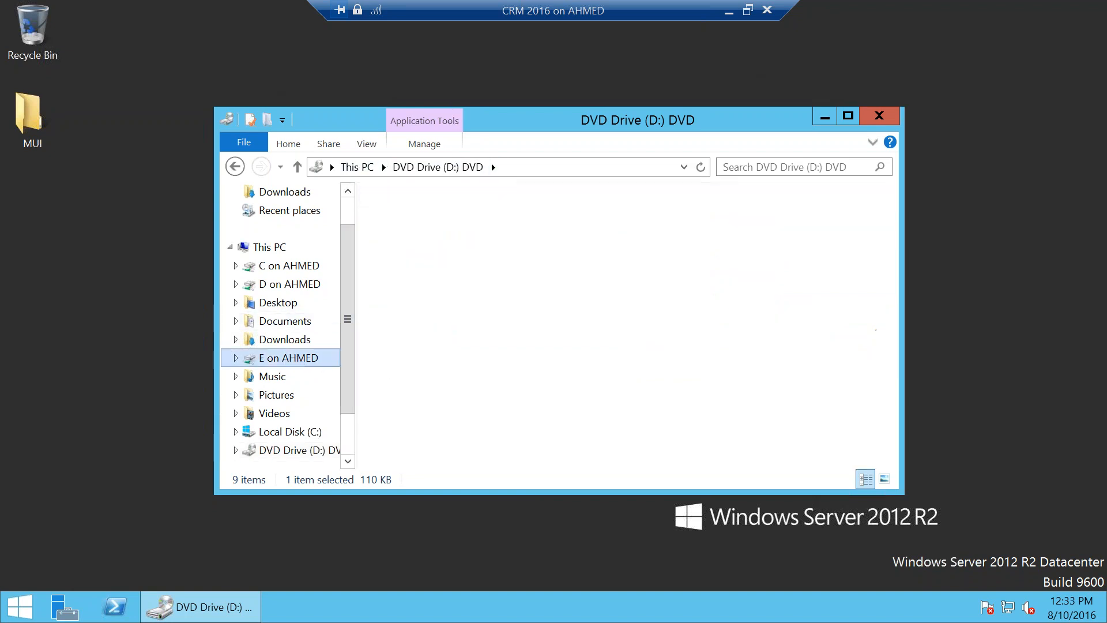
{"action": "double_click", "coordinate": [448, 260]}
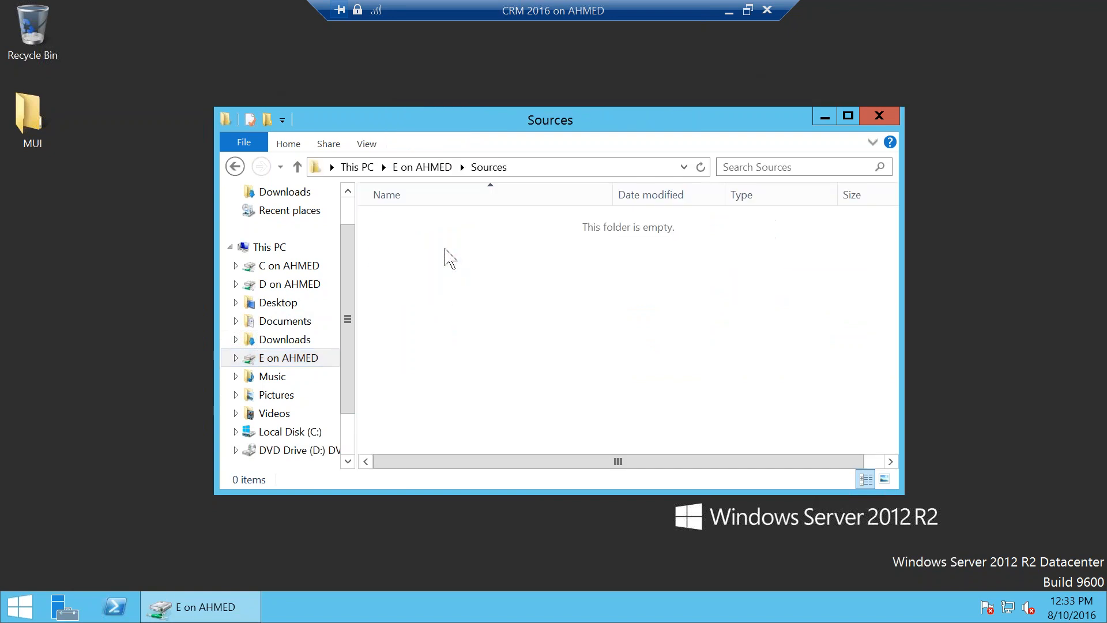
{"action": "double_click", "coordinate": [437, 311]}
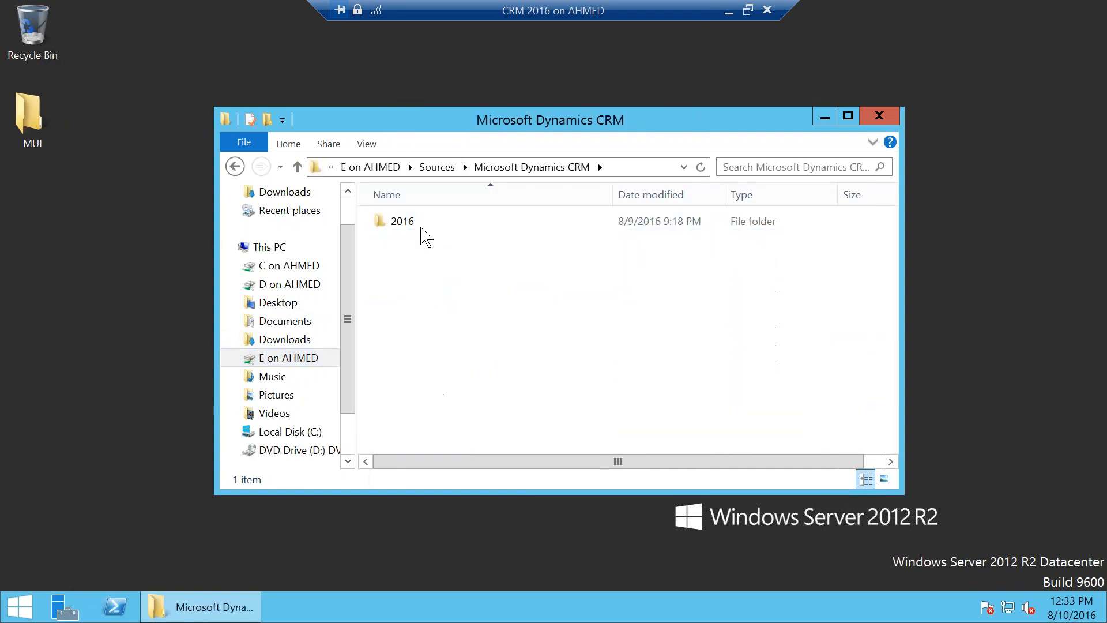
{"action": "double_click", "coordinate": [422, 227]}
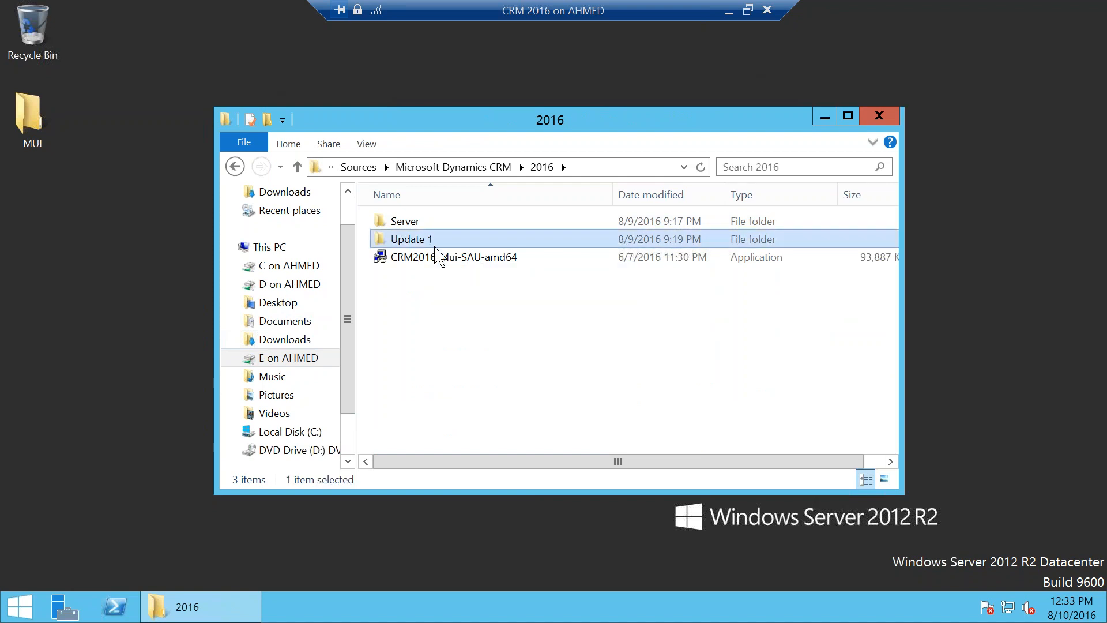
{"action": "double_click", "coordinate": [428, 239]}
Step: Look through the Bids, Srs, Server and Router update installers, then return to Hyper-V Manager
{"action": "left_click", "coordinate": [521, 225]}
{"action": "left_click", "coordinate": [502, 276]}
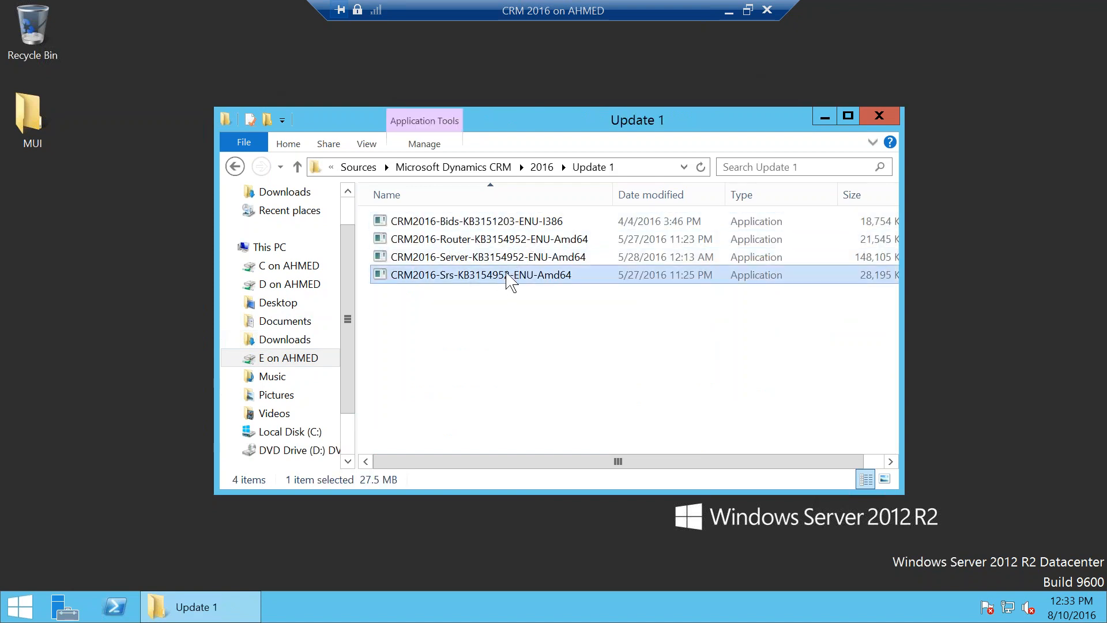
{"action": "left_click", "coordinate": [504, 261]}
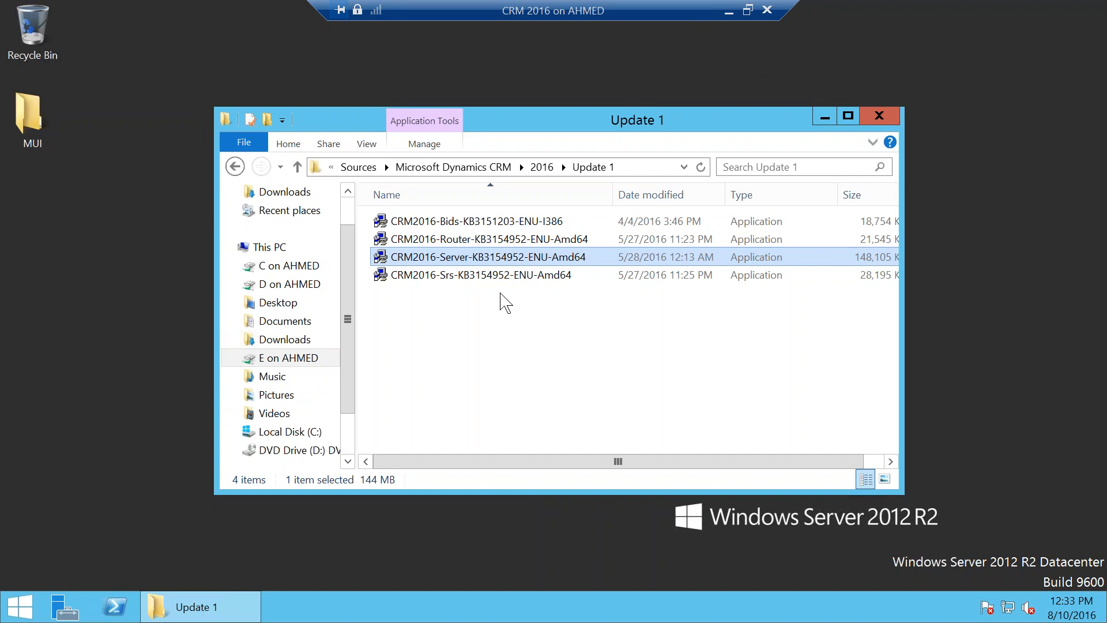
{"action": "left_click", "coordinate": [490, 242]}
{"action": "left_click", "coordinate": [468, 277]}
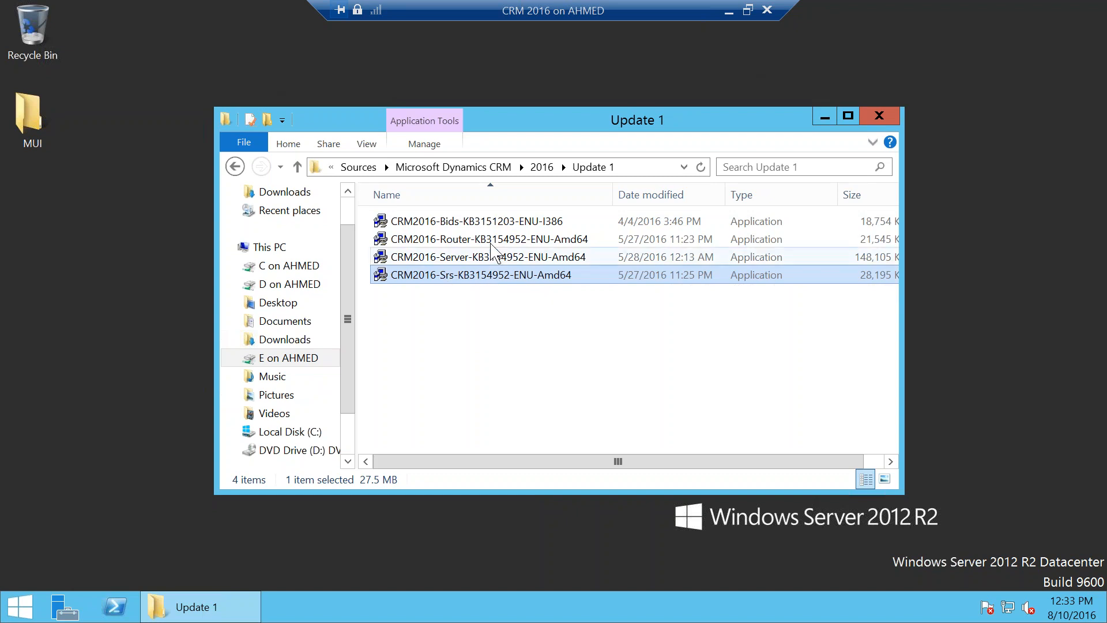
{"action": "left_click", "coordinate": [471, 261]}
{"action": "left_click", "coordinate": [467, 278]}
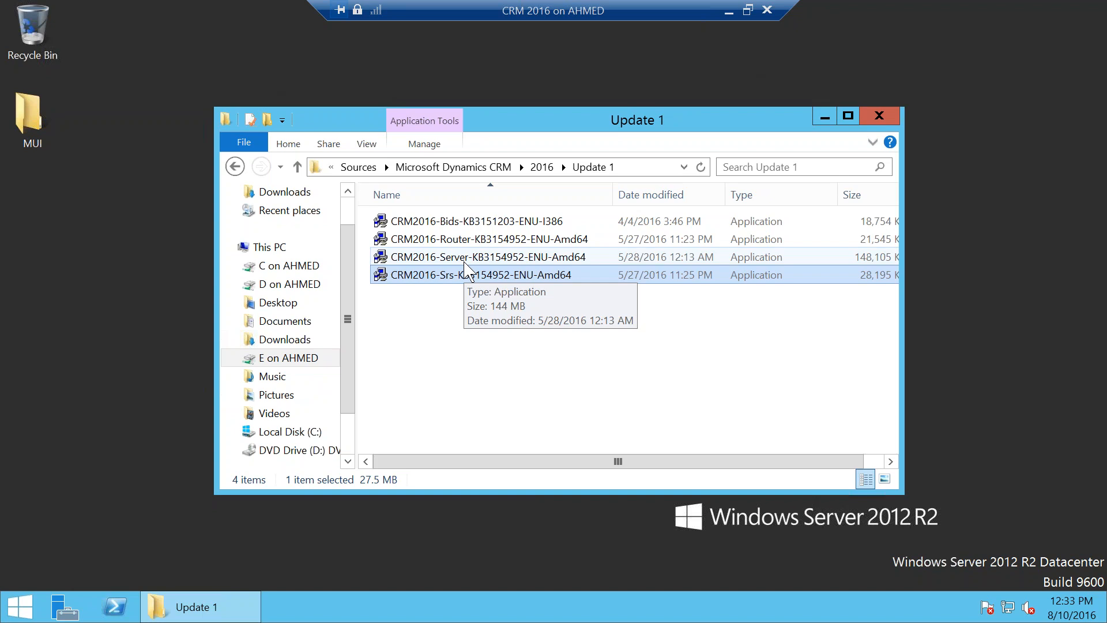
{"action": "left_click", "coordinate": [465, 260]}
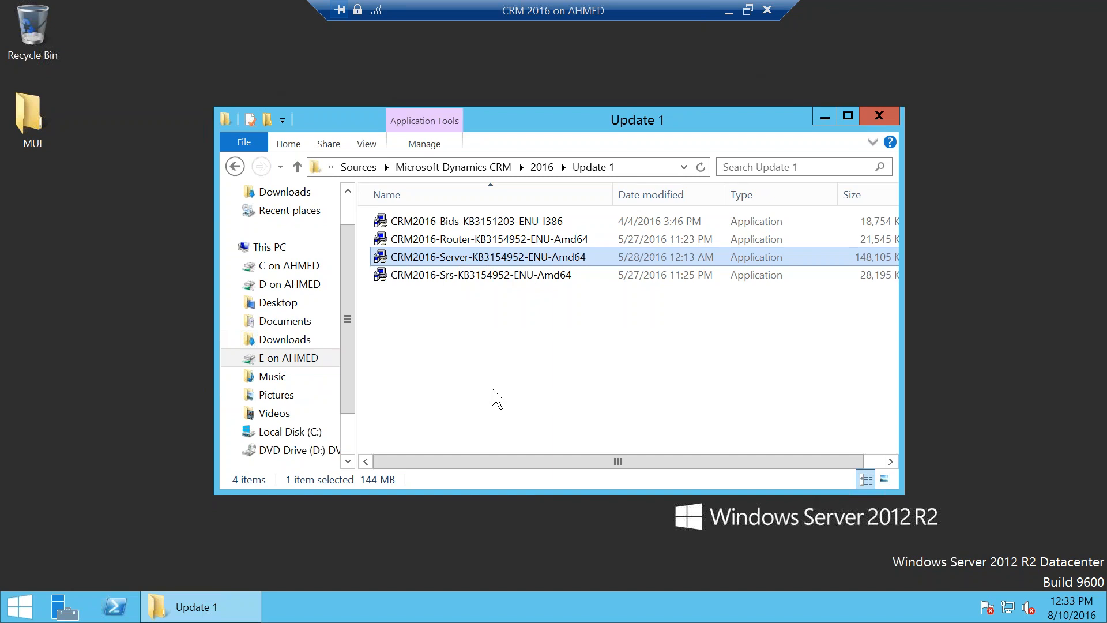
{"action": "left_click", "coordinate": [483, 278]}
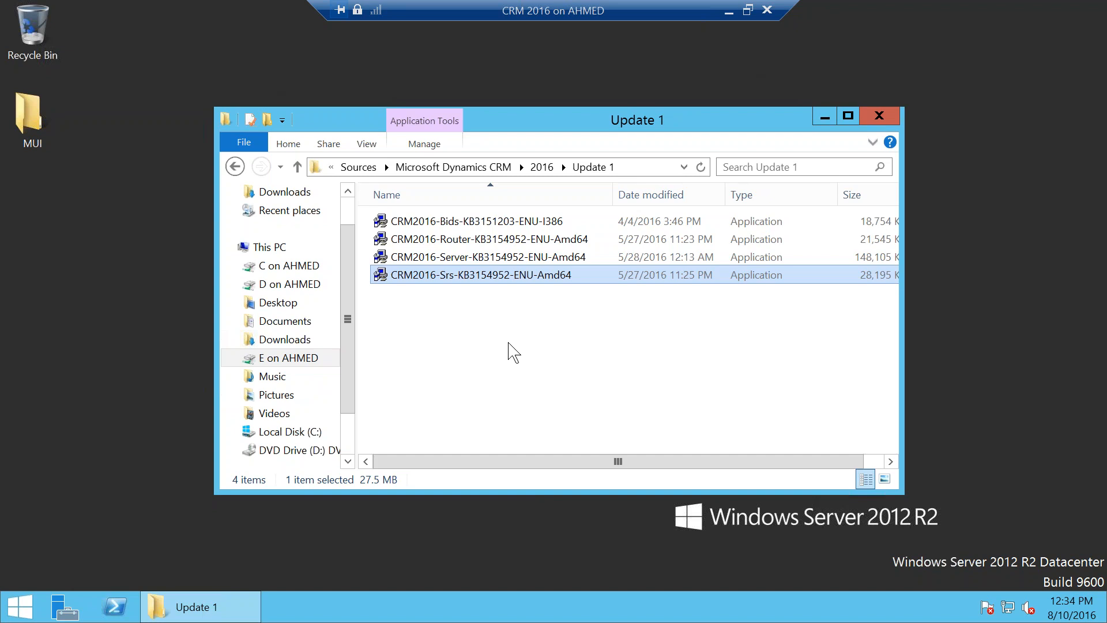
{"action": "left_click", "coordinate": [500, 259]}
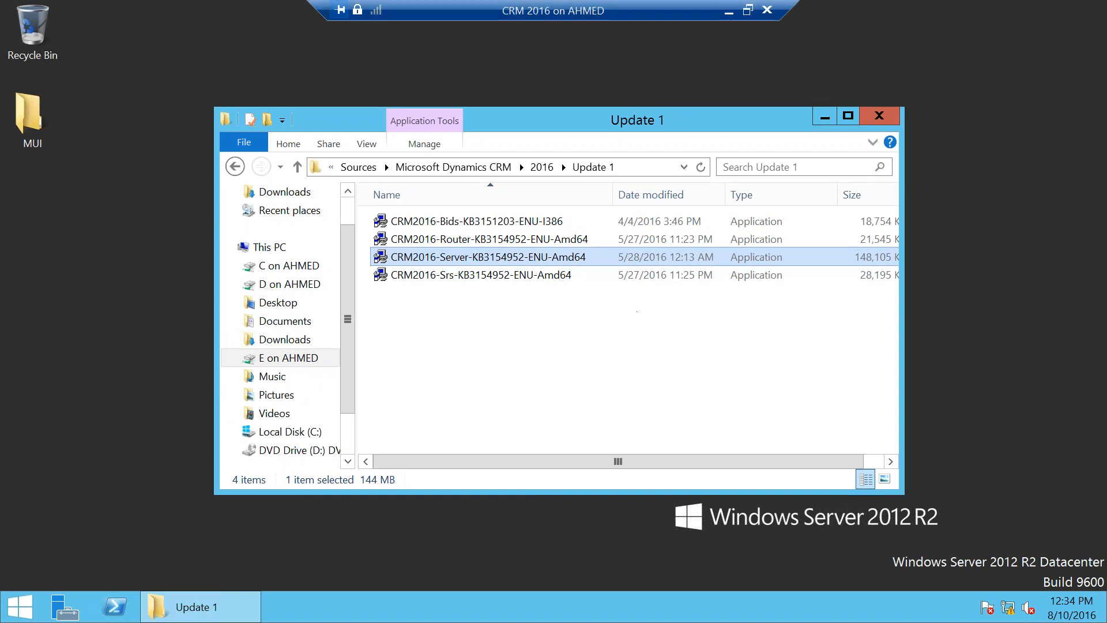
{"action": "left_click", "coordinate": [726, 10]}
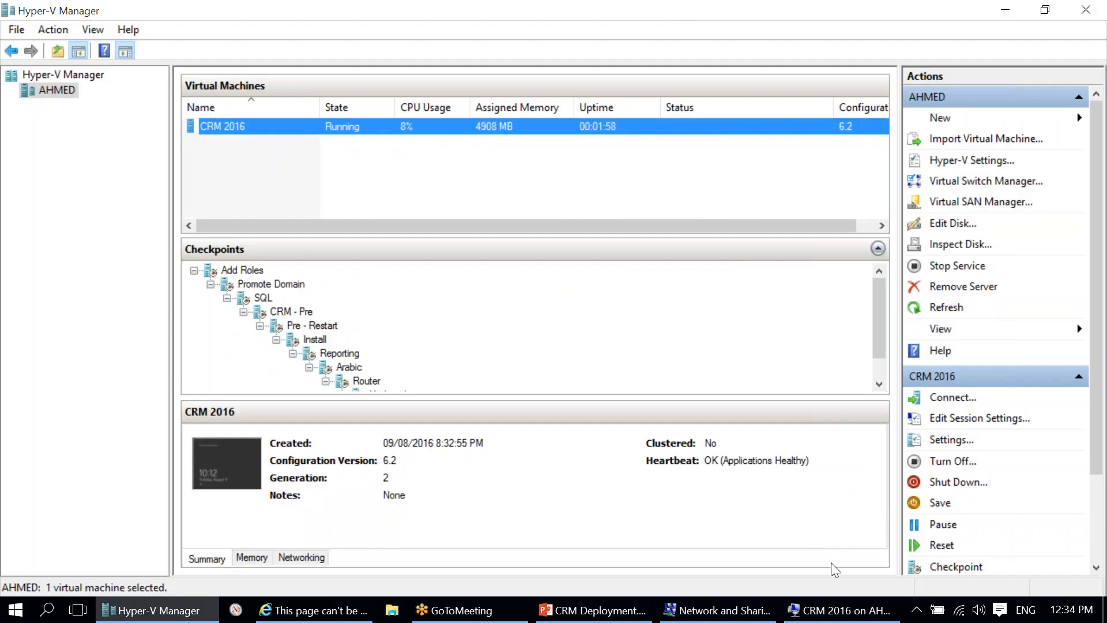
Step: Scroll the Checkpoints pane and open the context menu of the Update 1 checkpoint
{"action": "mouse_move", "coordinate": [865, 618]}
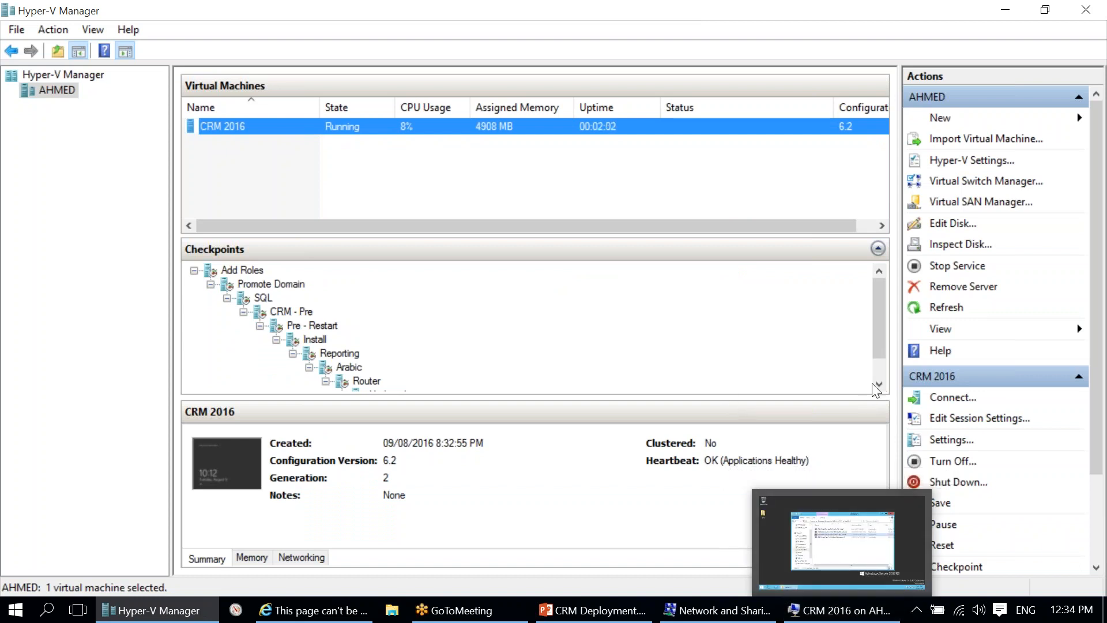
{"action": "scroll", "coordinate": [876, 371], "scroll_direction": "down", "scroll_amount": 1}
{"action": "right_click", "coordinate": [378, 368]}
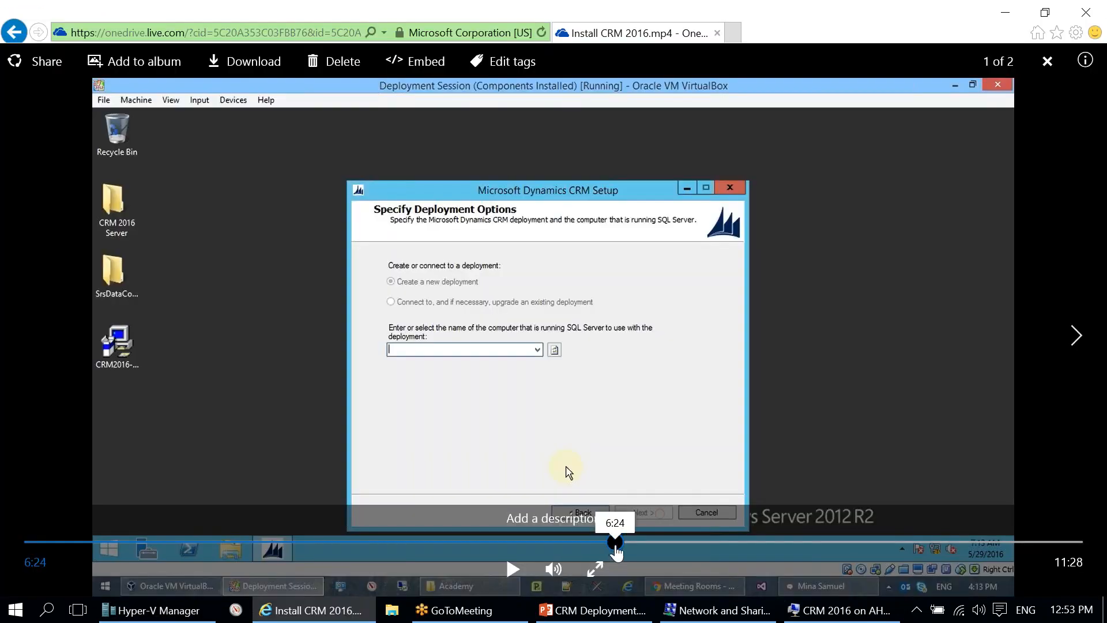
Step: Seek Install CRM 2016.mp4 to the Specify Server Roles step, then play and pause it
{"action": "left_click", "coordinate": [613, 551]}
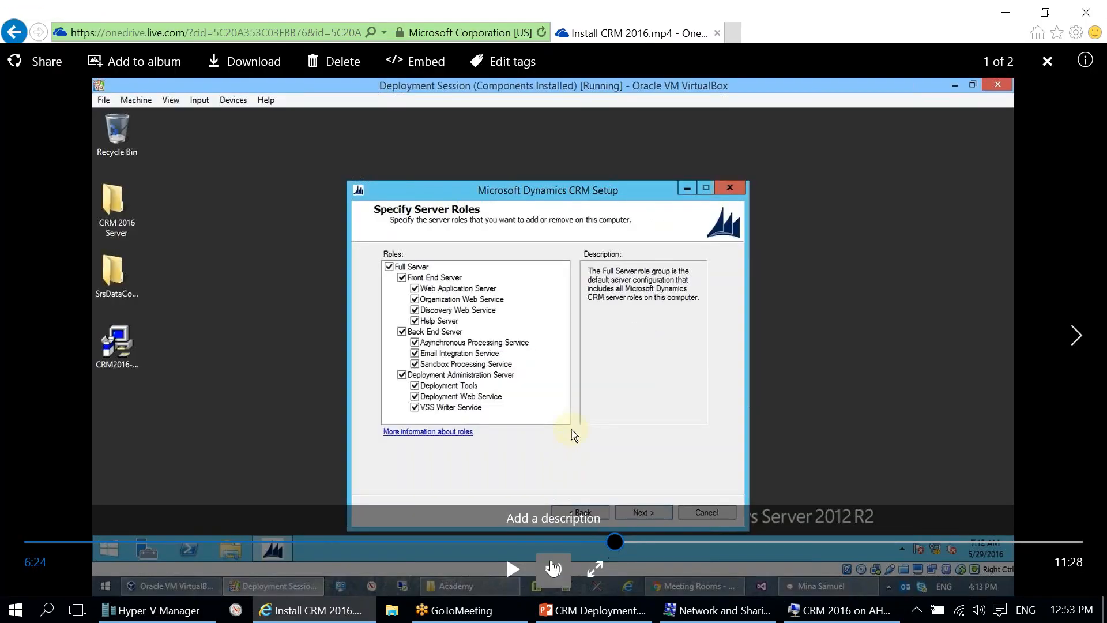
{"action": "left_click", "coordinate": [605, 542]}
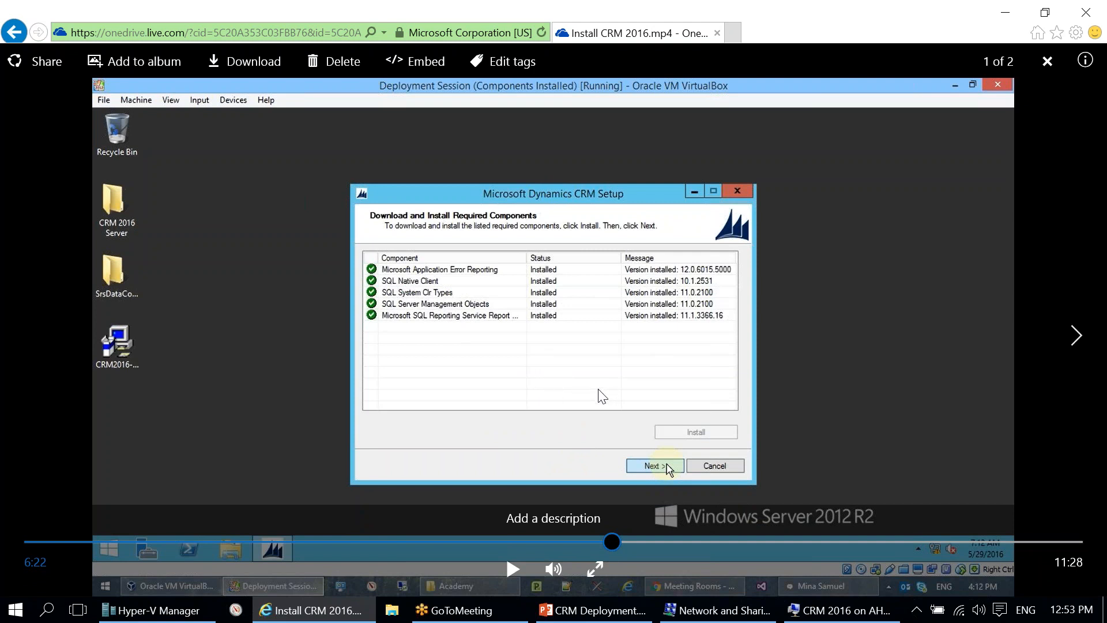
{"action": "left_click", "coordinate": [499, 575]}
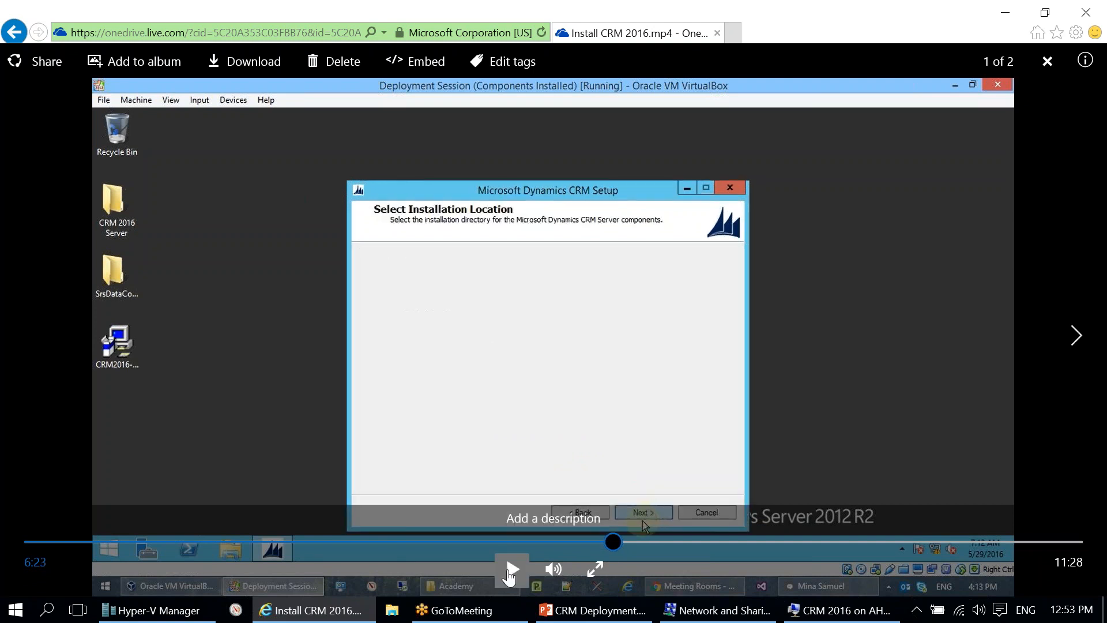
{"action": "left_click", "coordinate": [510, 570]}
Step: Mute the video and show it full screen, always allowing full screen for live.com
{"action": "mouse_move", "coordinate": [553, 568]}
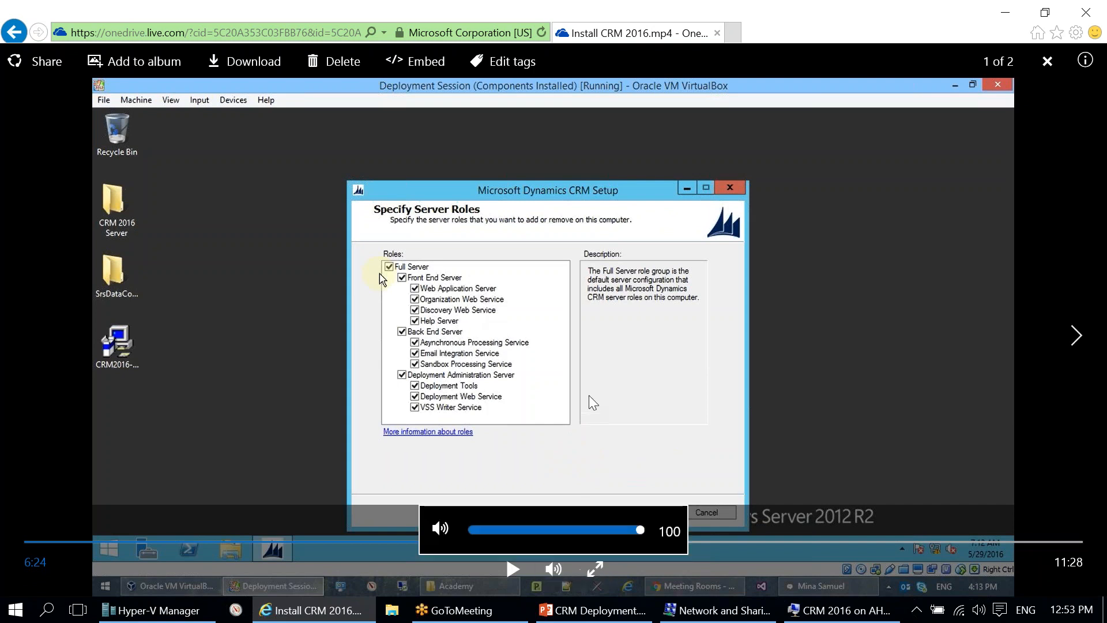
{"action": "left_click_drag", "start_coordinate": [640, 529], "coordinate": [631, 529]}
{"action": "left_click", "coordinate": [440, 529]}
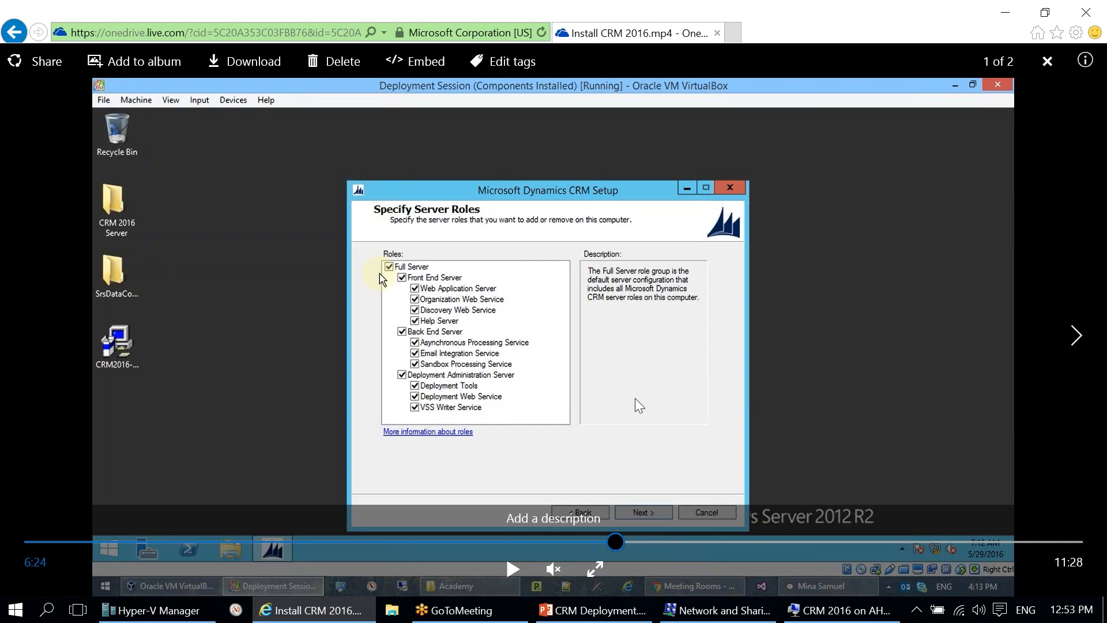
{"action": "left_click", "coordinate": [595, 569]}
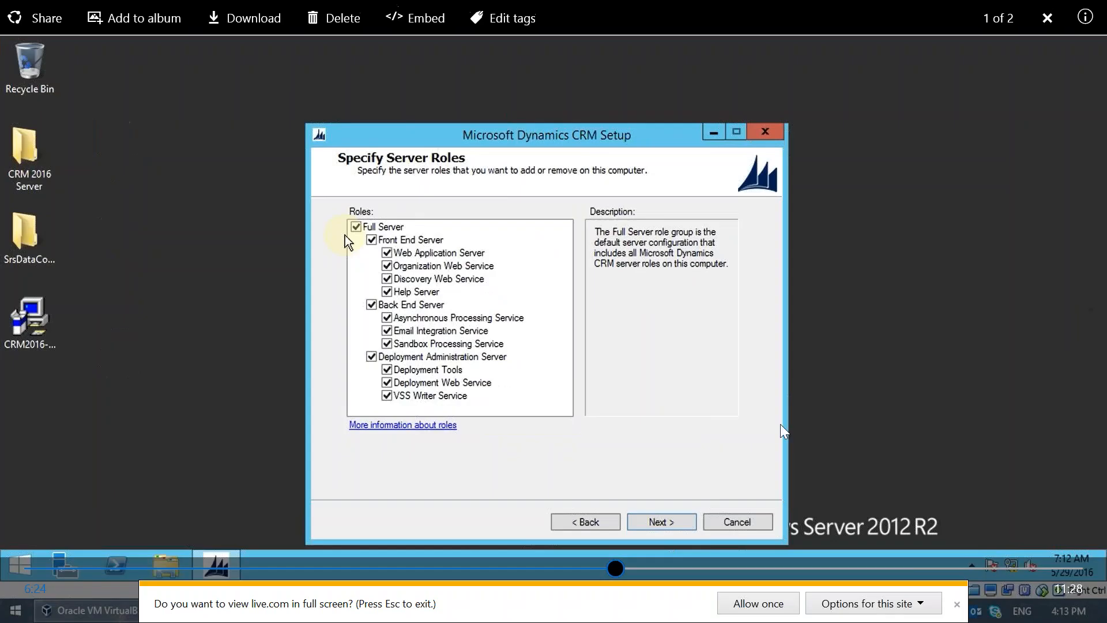
{"action": "left_click", "coordinate": [913, 604]}
{"action": "left_click", "coordinate": [982, 582]}
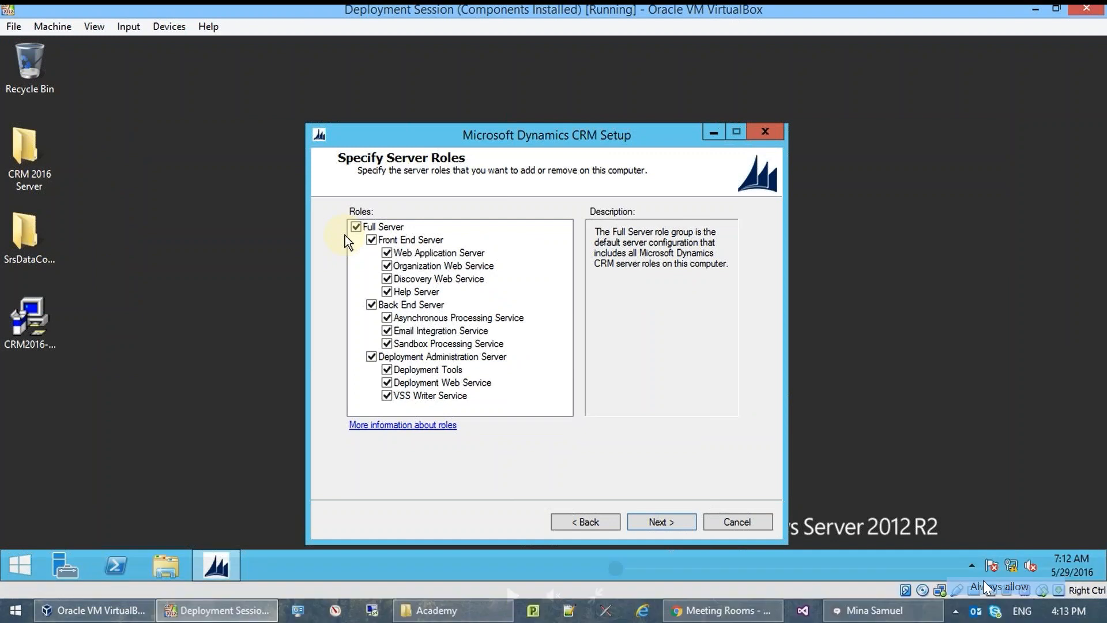
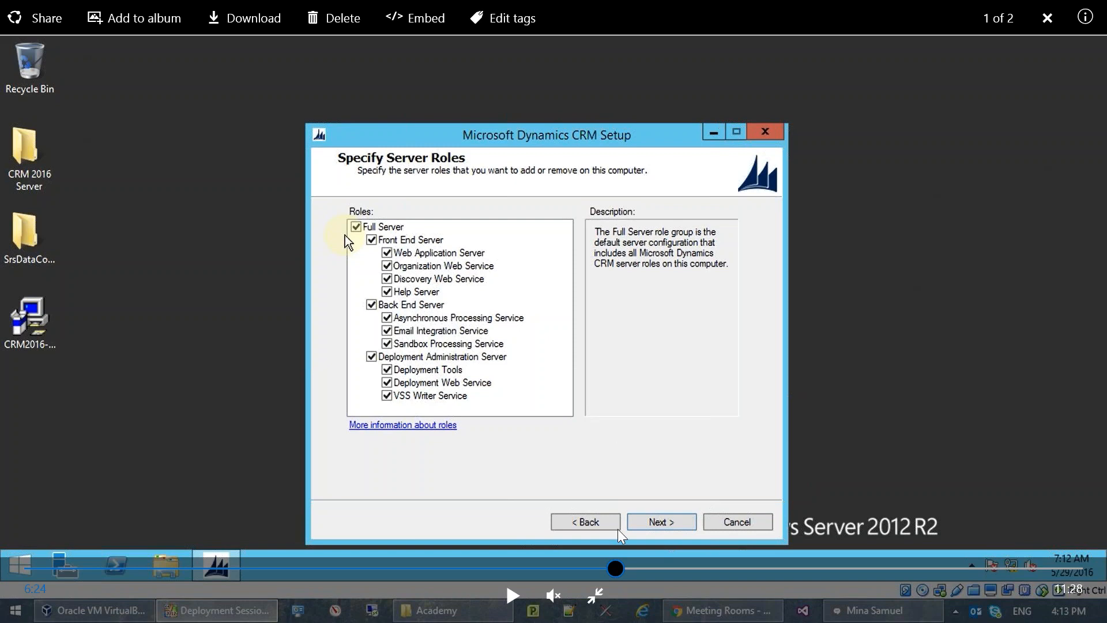
Step: Play the setup recording past deployment options and the SQL Server choice to Specify Service Accounts
{"action": "left_click", "coordinate": [514, 599]}
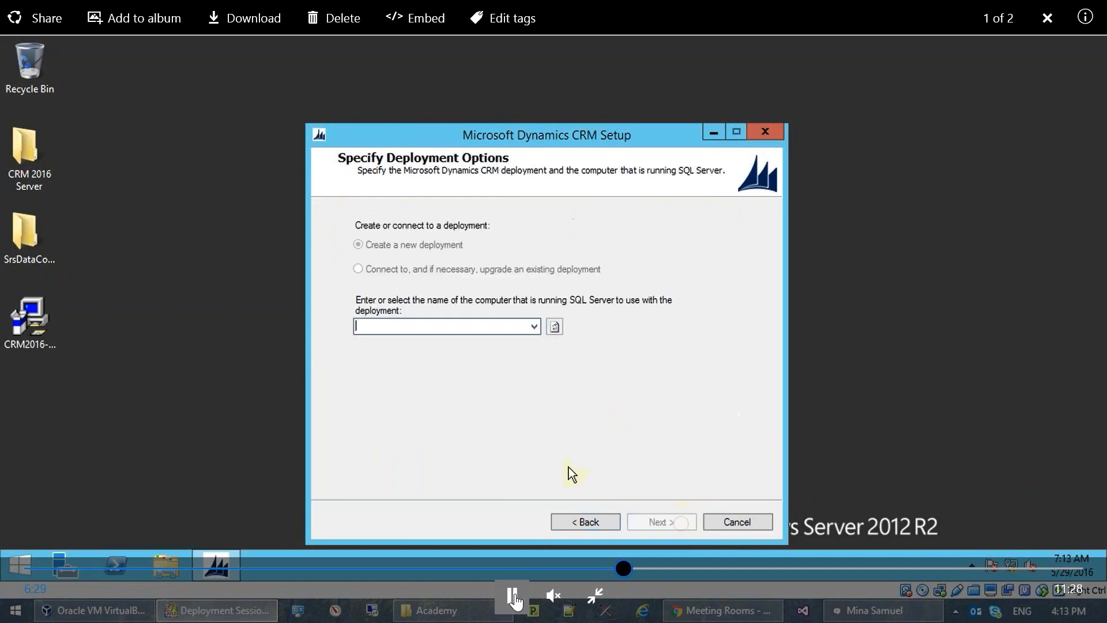
{"action": "left_click", "coordinate": [513, 597]}
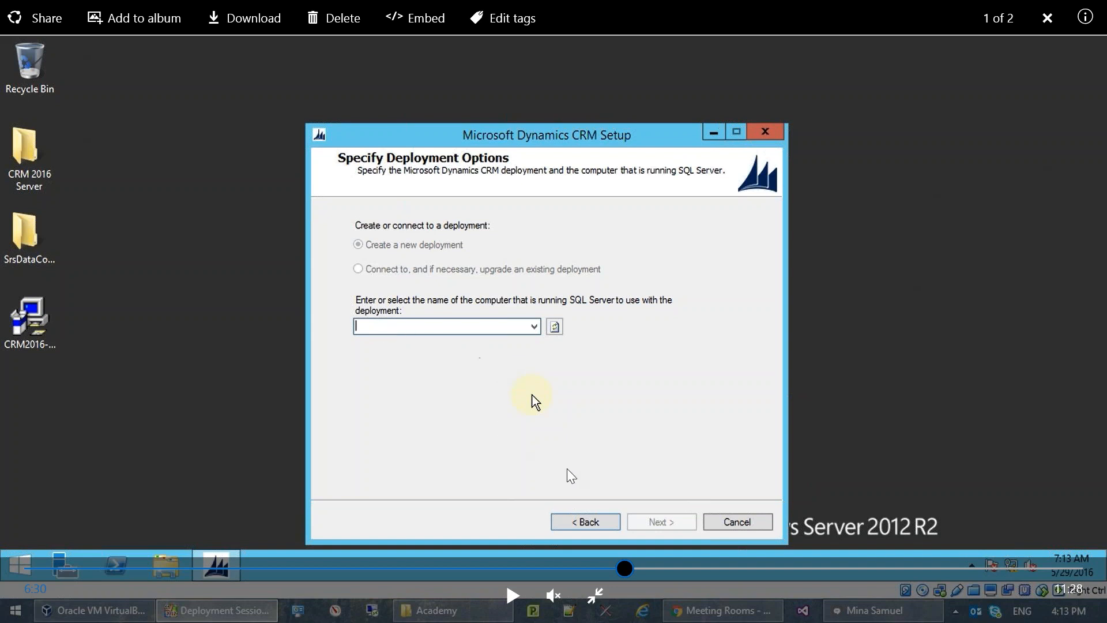
{"action": "left_click", "coordinate": [512, 595]}
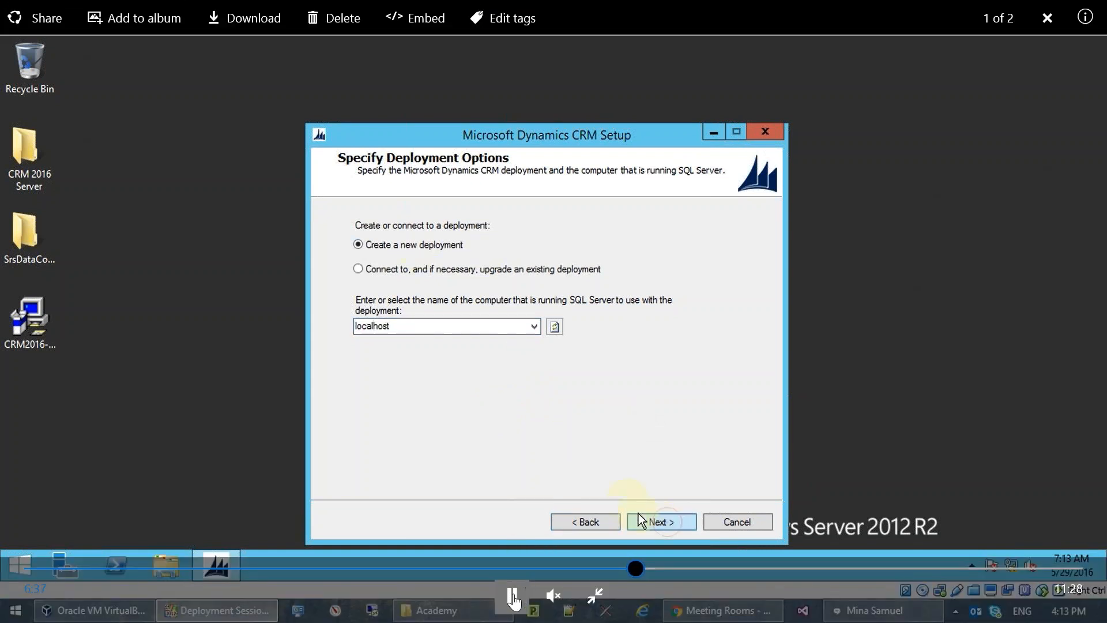
{"action": "left_click", "coordinate": [512, 600]}
{"action": "left_click", "coordinate": [512, 599]}
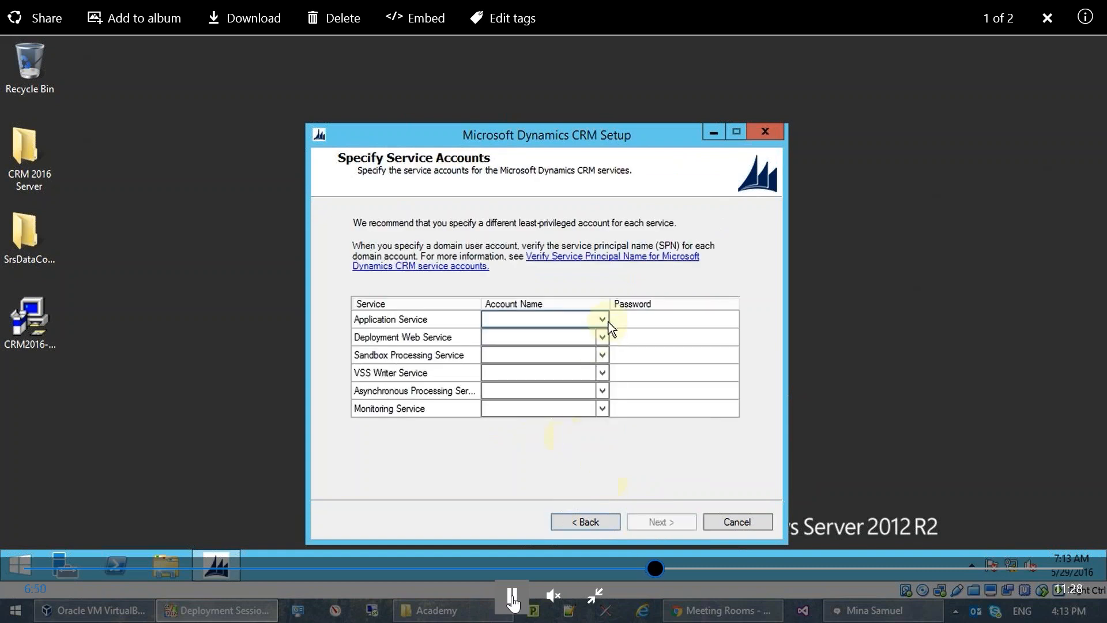
Step: Pause on Specify Service Accounts, then play on to Select Website with Default Web Site chosen
{"action": "left_click", "coordinate": [513, 602]}
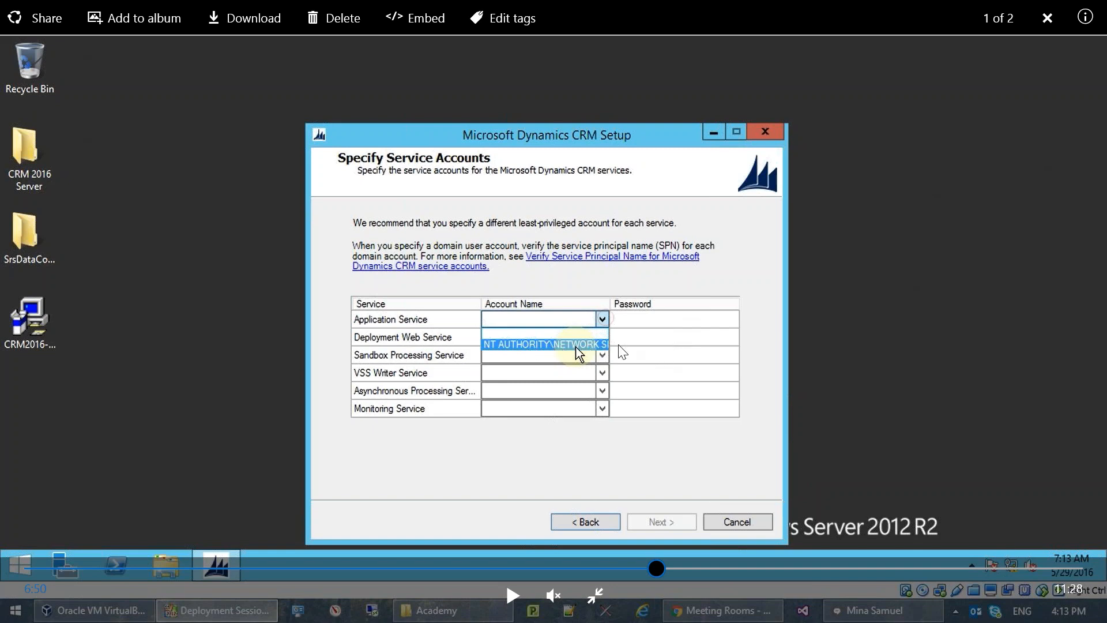
{"action": "left_click", "coordinate": [512, 594]}
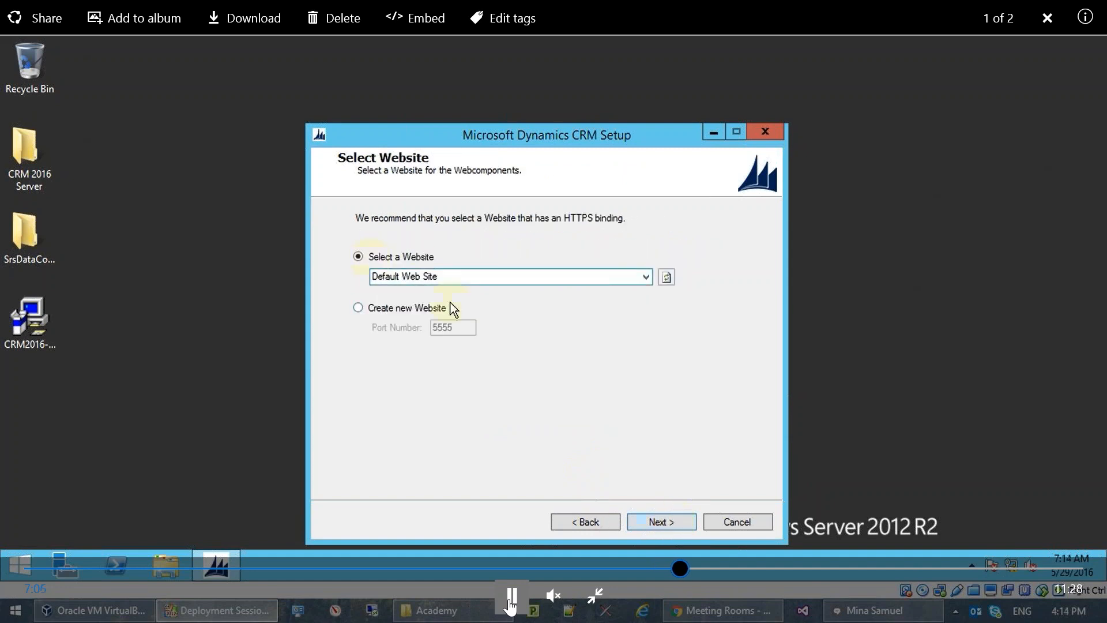
{"action": "left_click", "coordinate": [510, 602]}
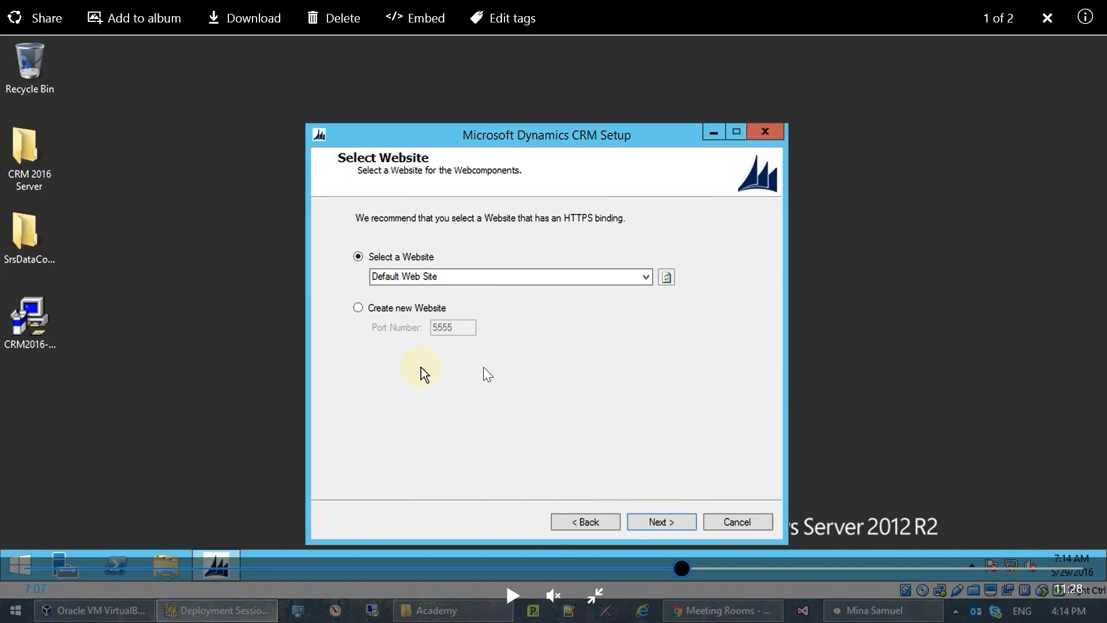
Step: Play the recording past the website options to the empty Specify Email Router Settings page
{"action": "left_click", "coordinate": [521, 597]}
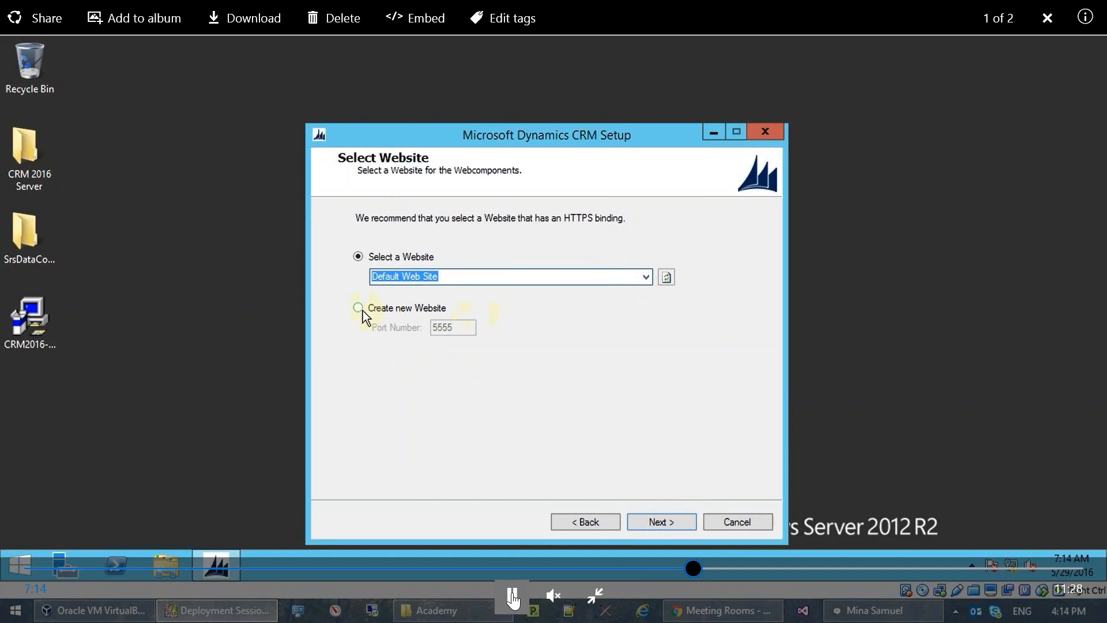
{"action": "left_click", "coordinate": [513, 596]}
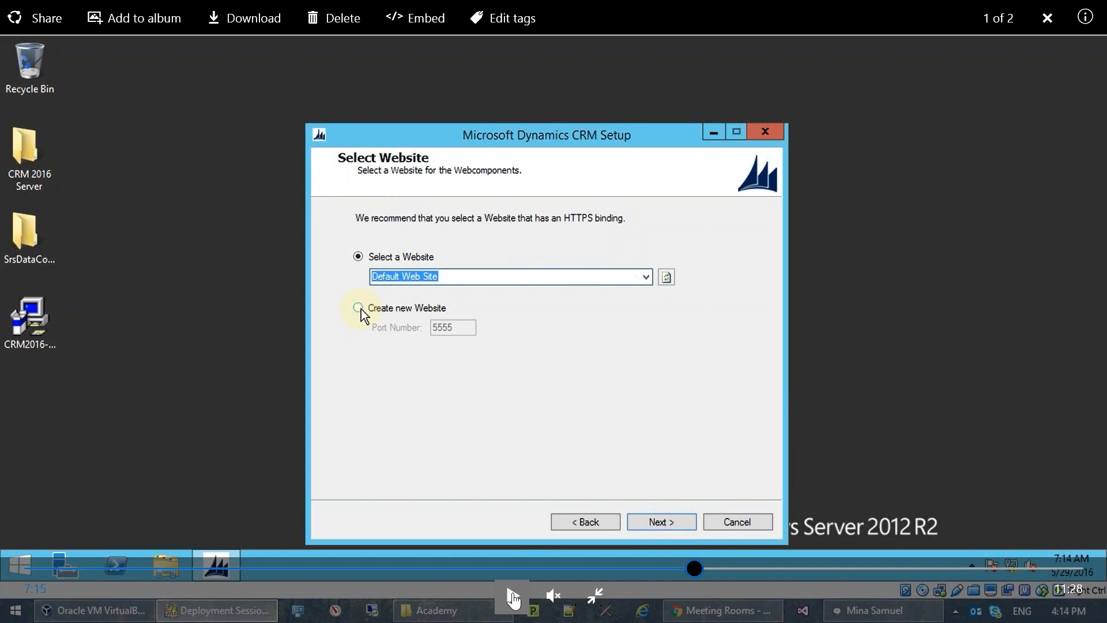
{"action": "left_click", "coordinate": [511, 596]}
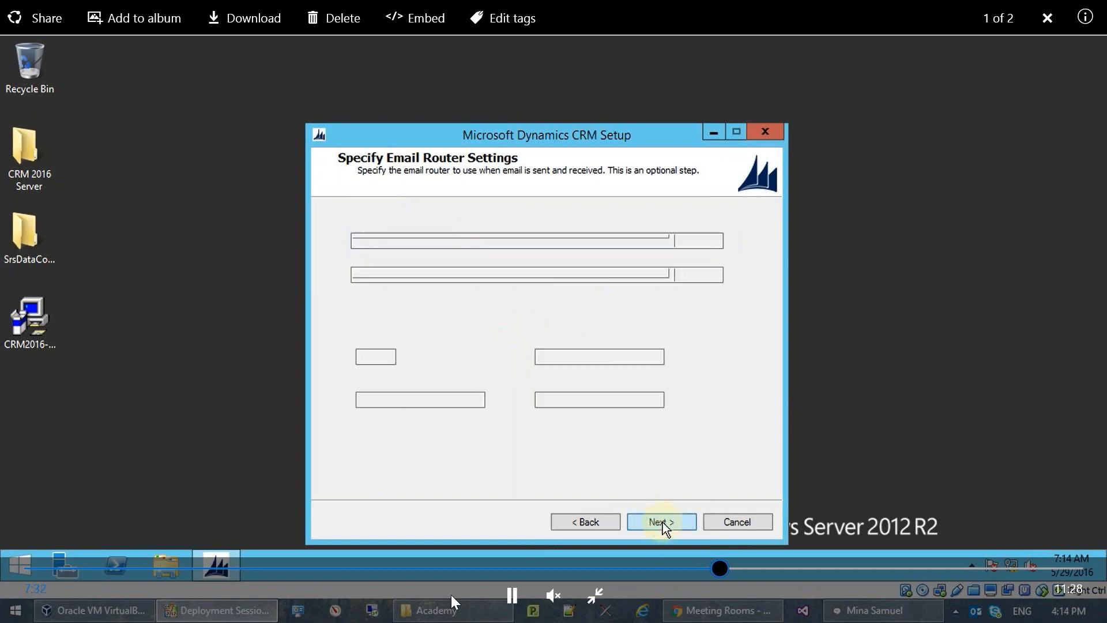
Step: Play past the email router page and the Test organization settings in USD toward Reporting Services
{"action": "left_click", "coordinate": [512, 595]}
{"action": "left_click", "coordinate": [508, 599]}
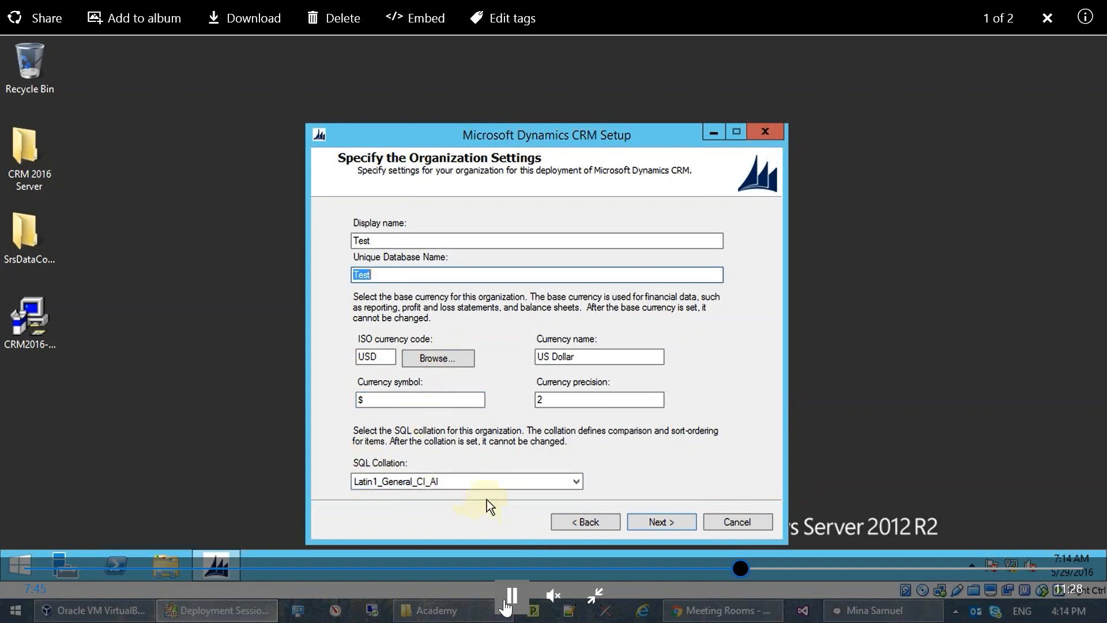
{"action": "left_click", "coordinate": [505, 604]}
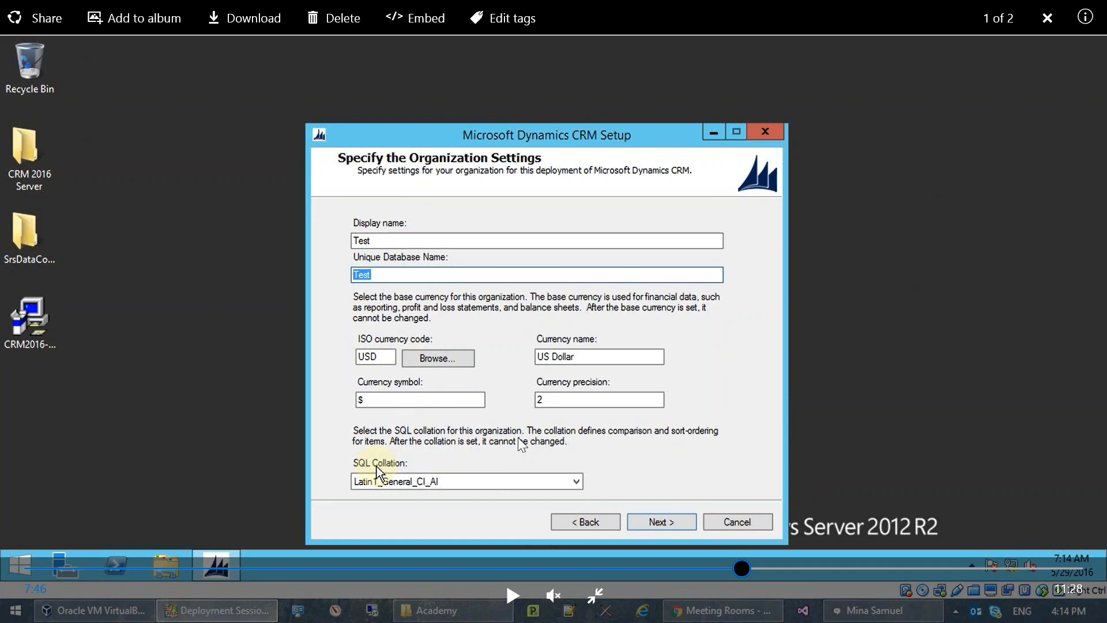
{"action": "left_click", "coordinate": [512, 595]}
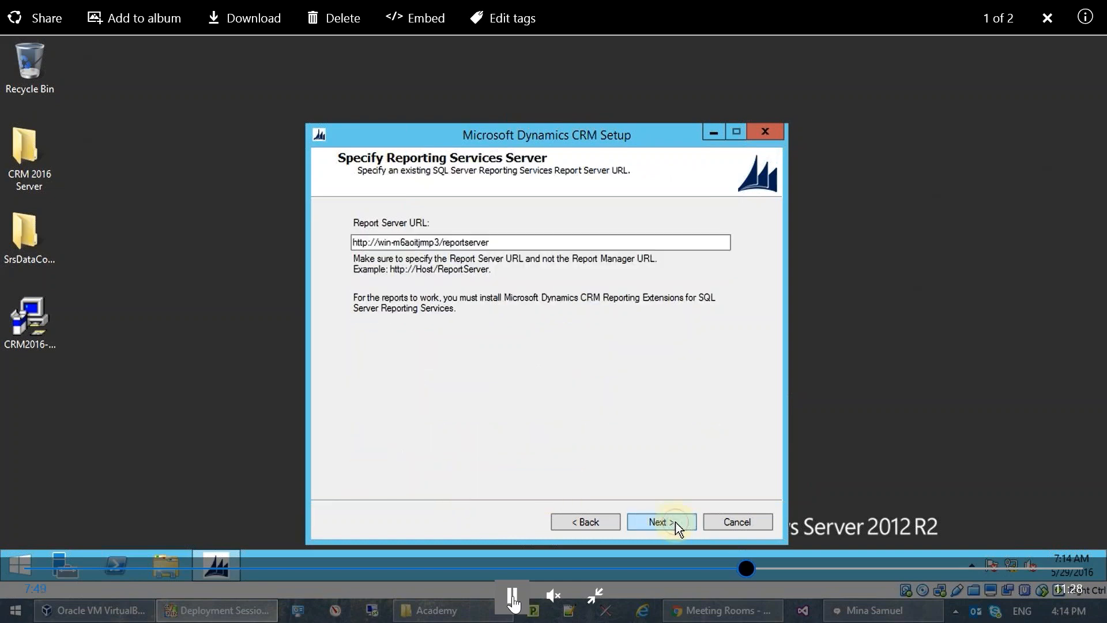
Step: Pause on Specify Reporting Services Server, then resume playback past the Microsoft Update choice
{"action": "left_click", "coordinate": [512, 595]}
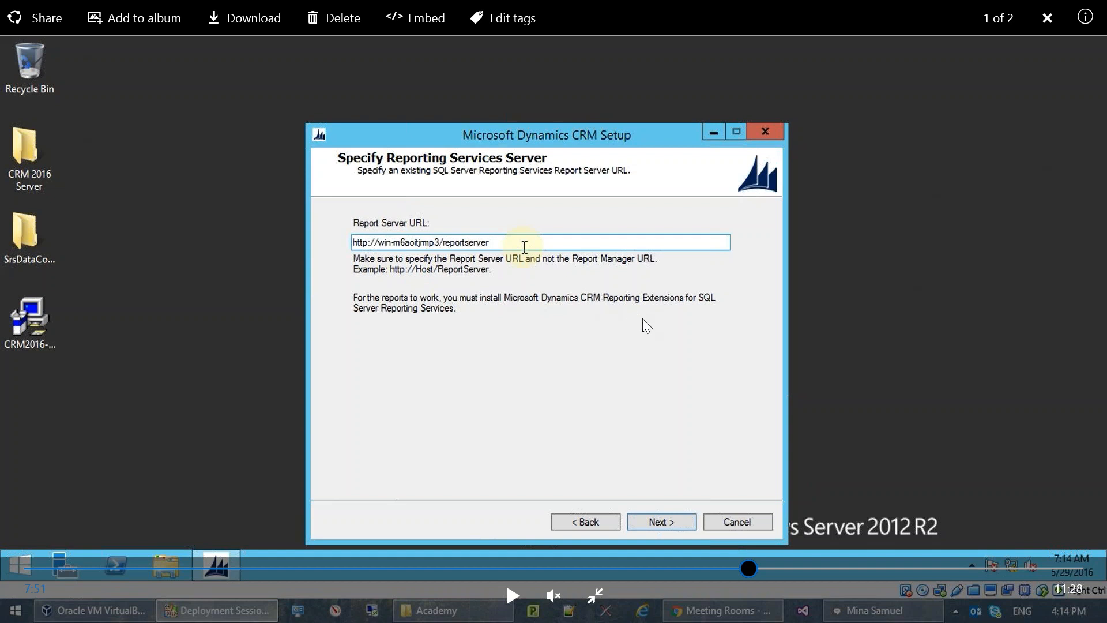
{"action": "left_click", "coordinate": [511, 579]}
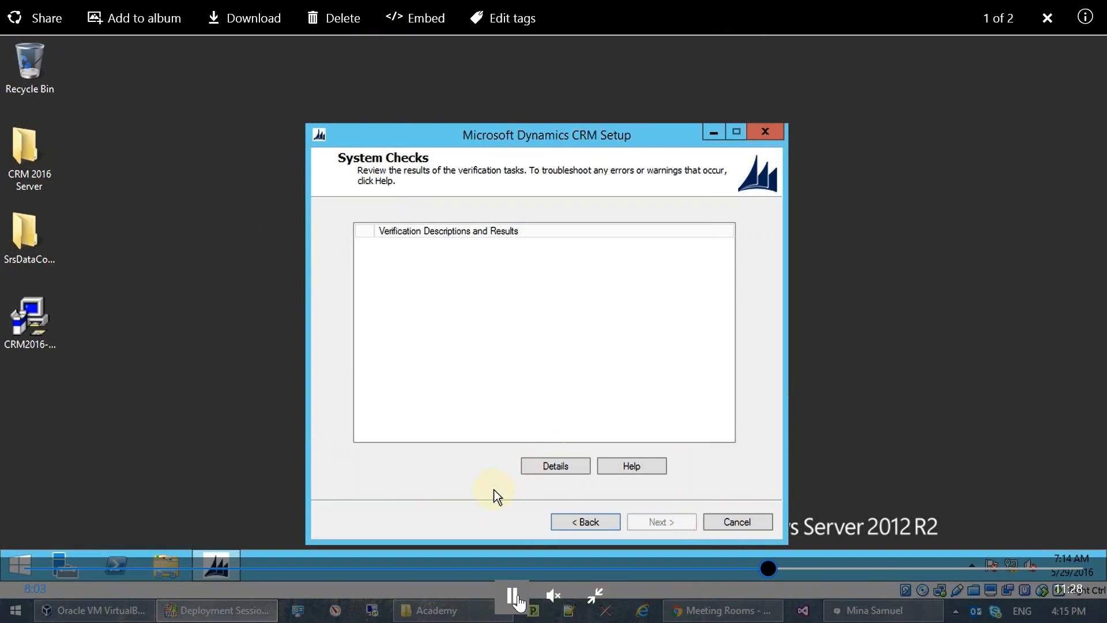
Step: Pause the video on System Checks showing 38 successes, 3 warnings and 0 errors
{"action": "left_click", "coordinate": [513, 596]}
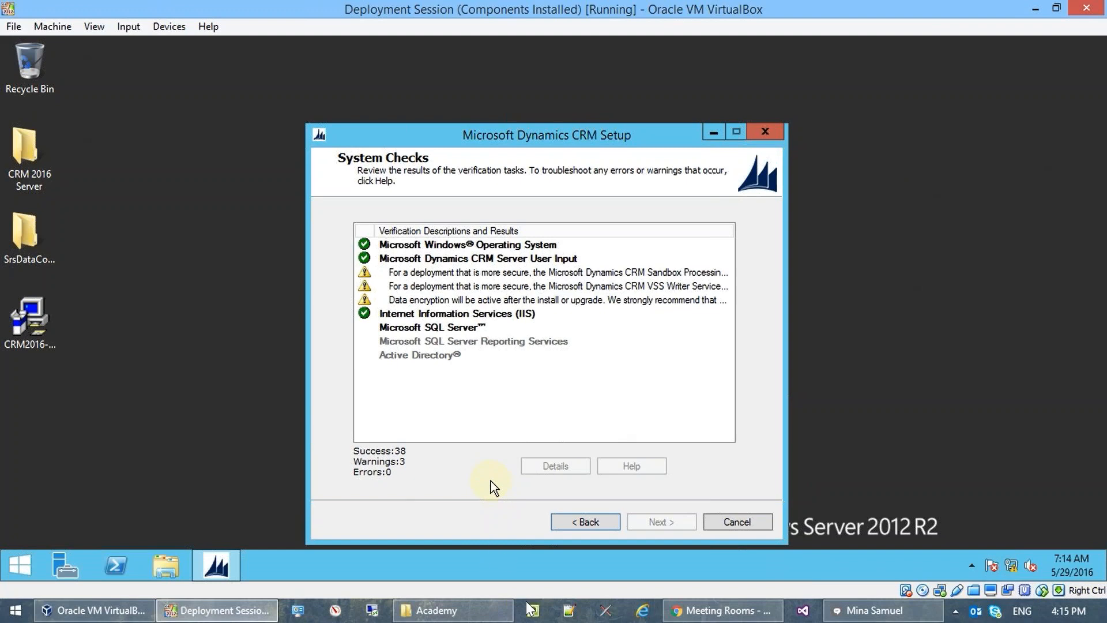
{"action": "mouse_move", "coordinate": [531, 535]}
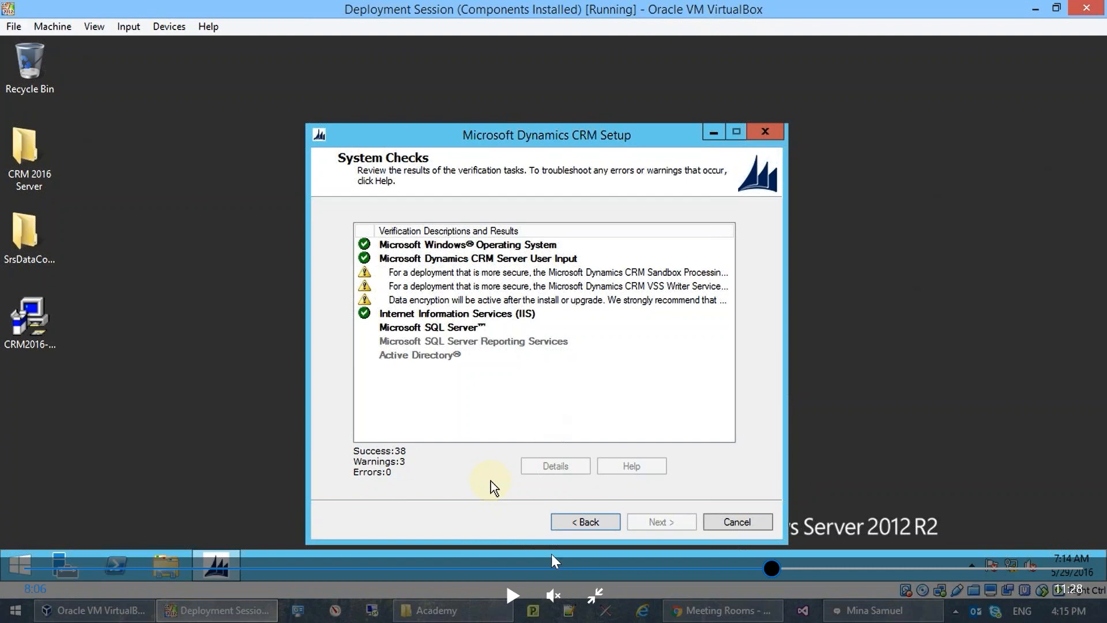
Step: Play to the Installing Microsoft Dynamics CRM Server page, pause, and exit full screen
{"action": "left_click", "coordinate": [511, 595]}
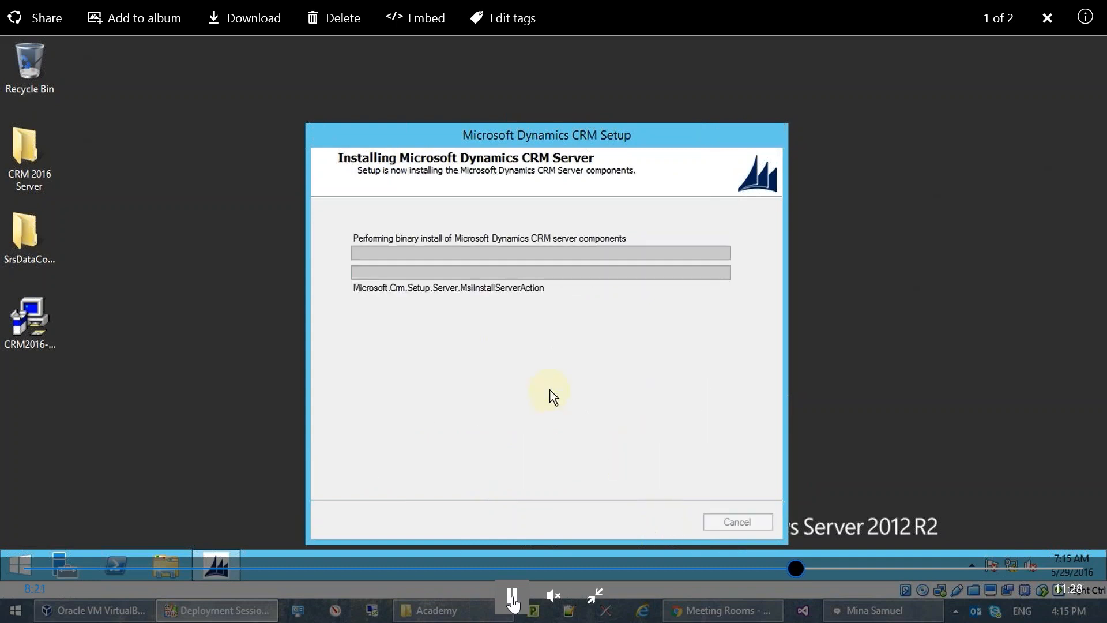
{"action": "left_click", "coordinate": [511, 596]}
{"action": "left_click", "coordinate": [595, 595]}
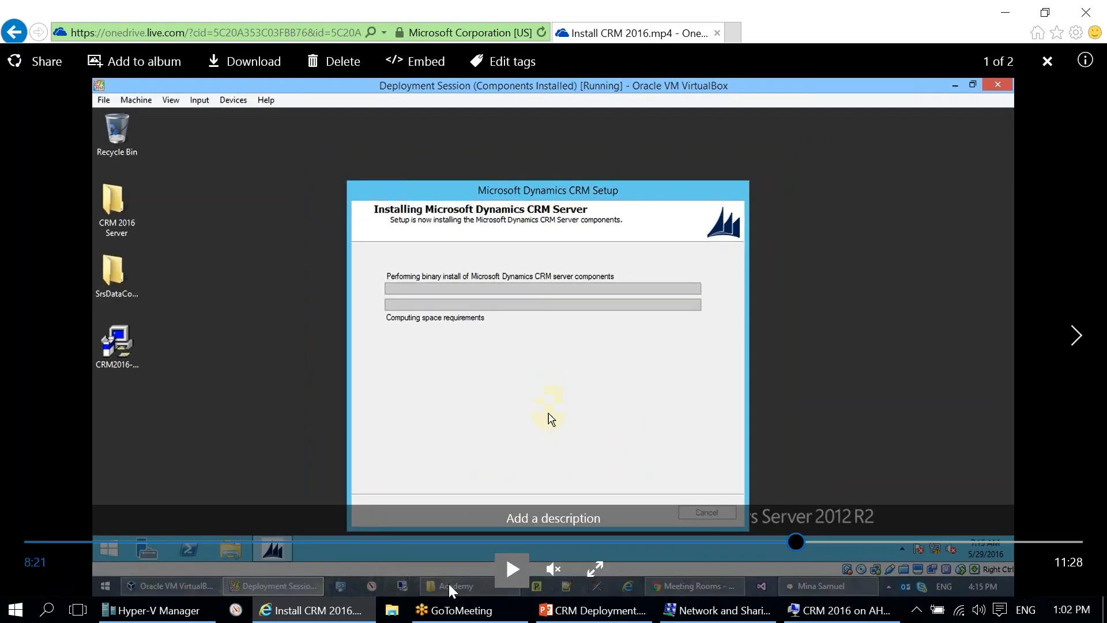
Step: Minimize the CRM 2016 remote desktop session and bring Hyper-V Manager forward
{"action": "left_click", "coordinate": [840, 610]}
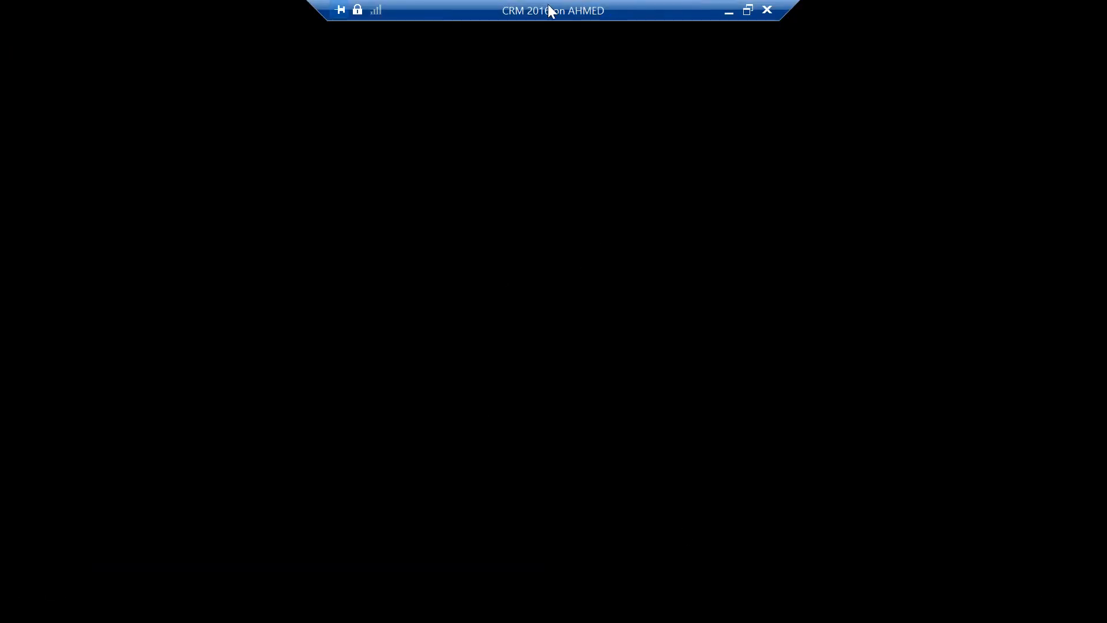
{"action": "left_click", "coordinate": [728, 11]}
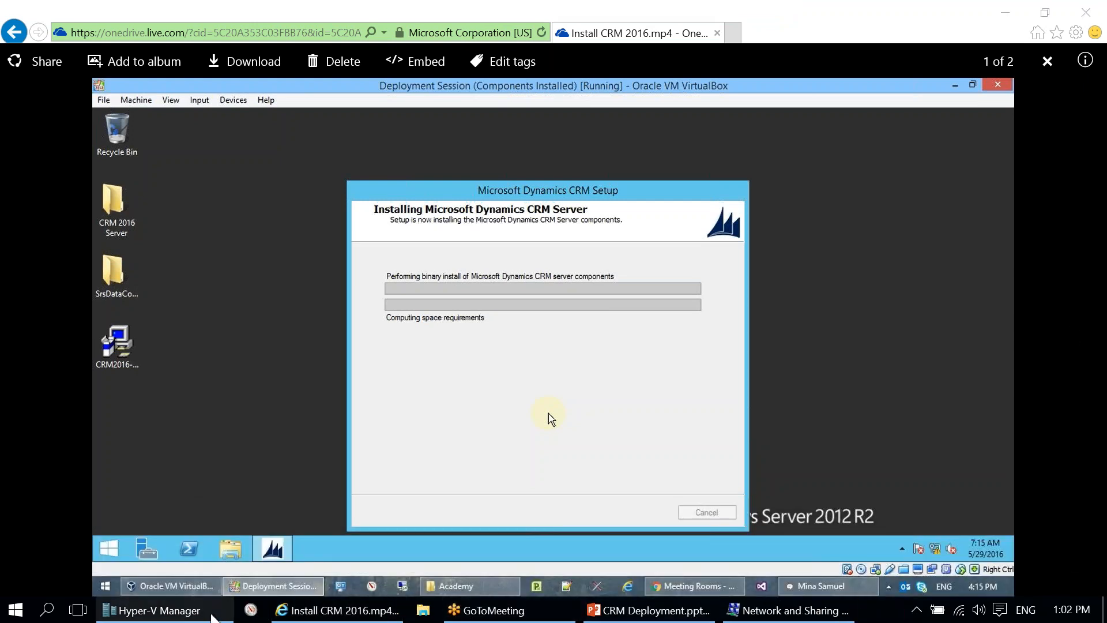
{"action": "left_click", "coordinate": [155, 610]}
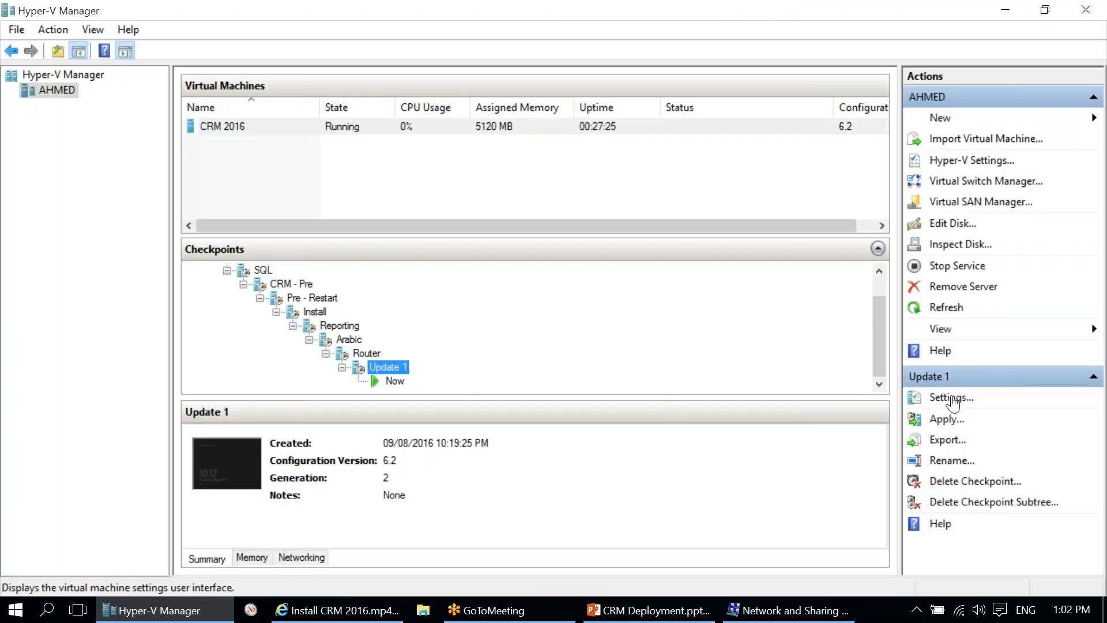
Step: Connect to the CRM 2016 VM, sign in as Administrator with the password, and open Local Disk (C:)
{"action": "left_click", "coordinate": [634, 128]}
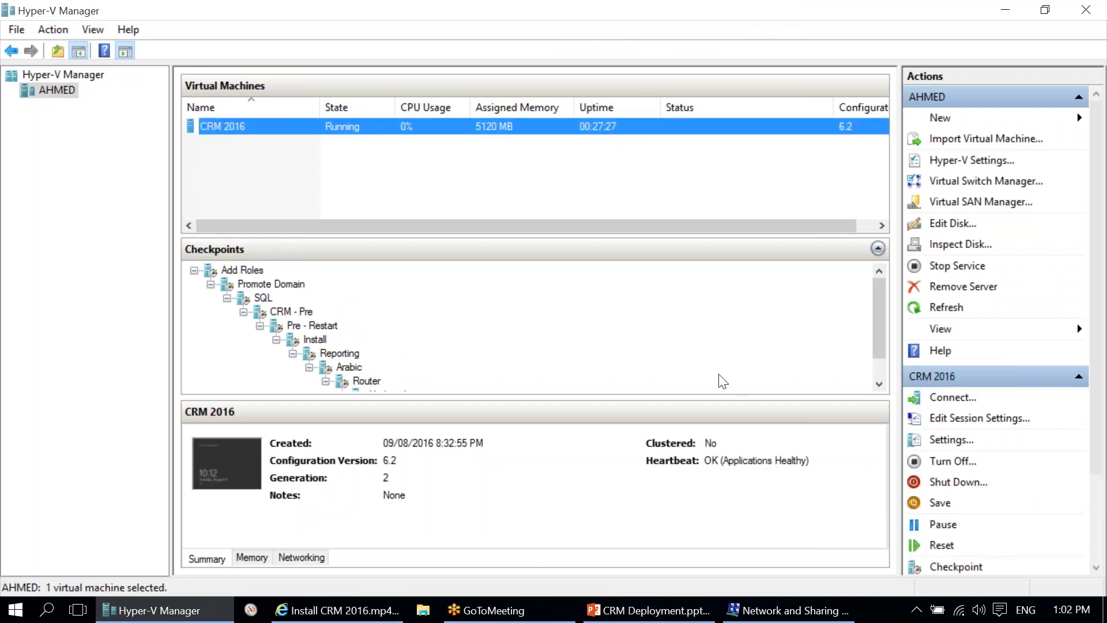
{"action": "left_click", "coordinate": [969, 399]}
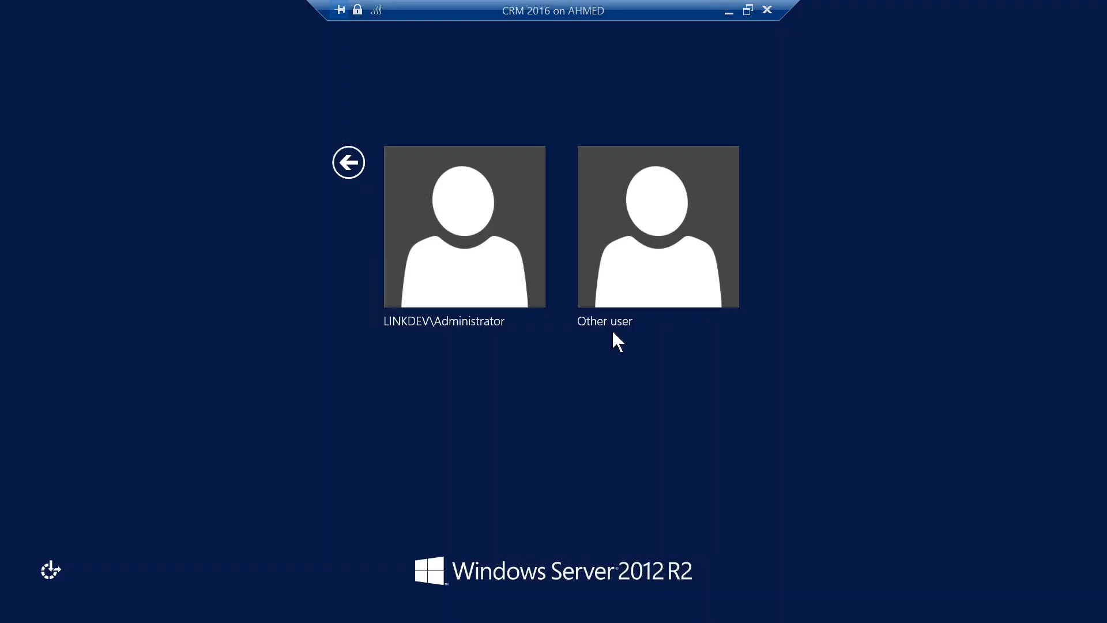
{"action": "left_click", "coordinate": [488, 245]}
{"action": "type", "text": "••••••••"}
{"action": "key", "text": "Return"}
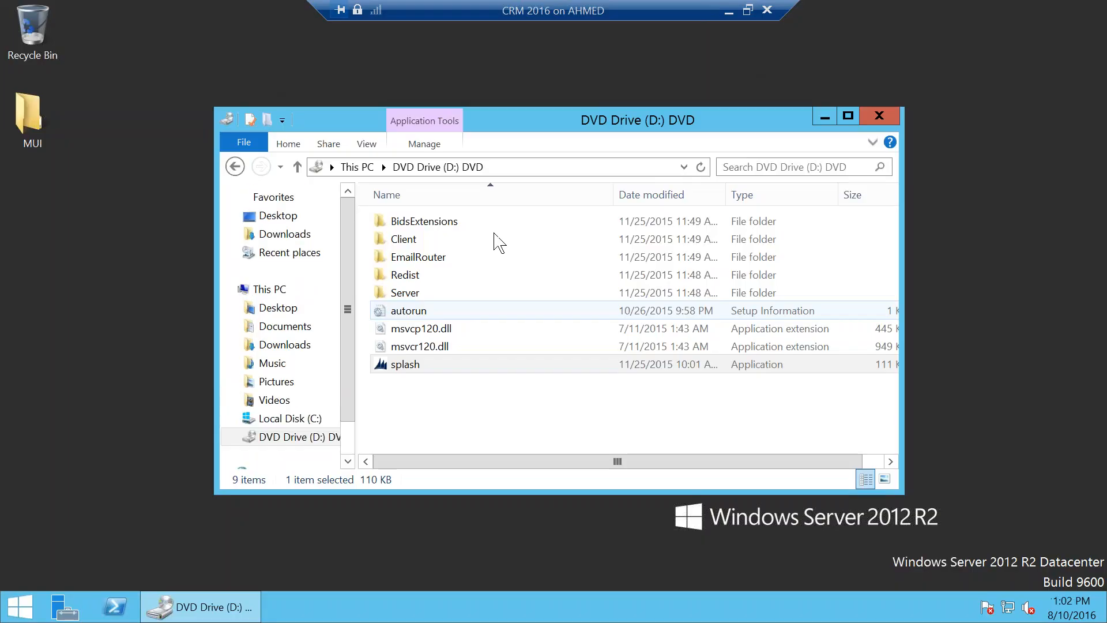
{"action": "left_click", "coordinate": [289, 418]}
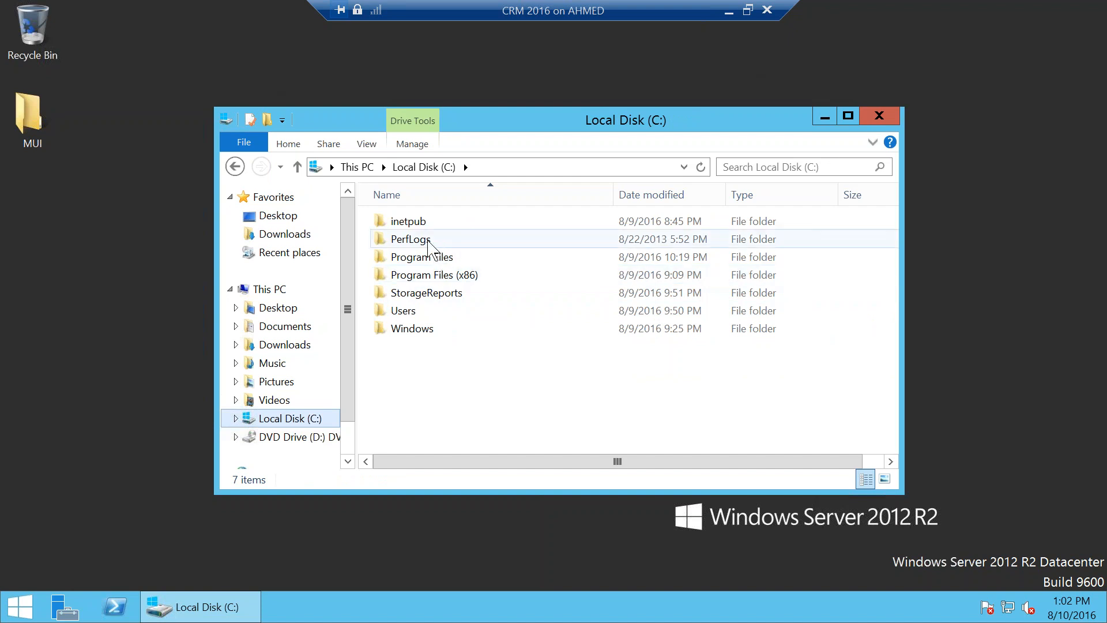
Step: Open C:\Users\Administrator and turn on Hidden items so AppData shows
{"action": "left_click", "coordinate": [443, 312]}
{"action": "double_click", "coordinate": [444, 311]}
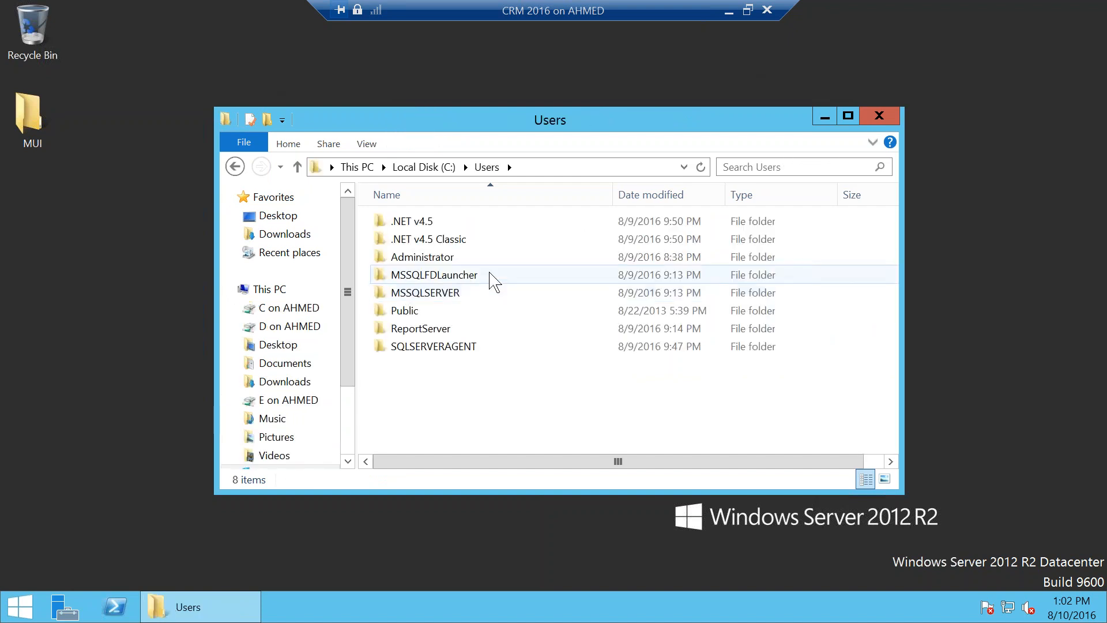
{"action": "double_click", "coordinate": [457, 265]}
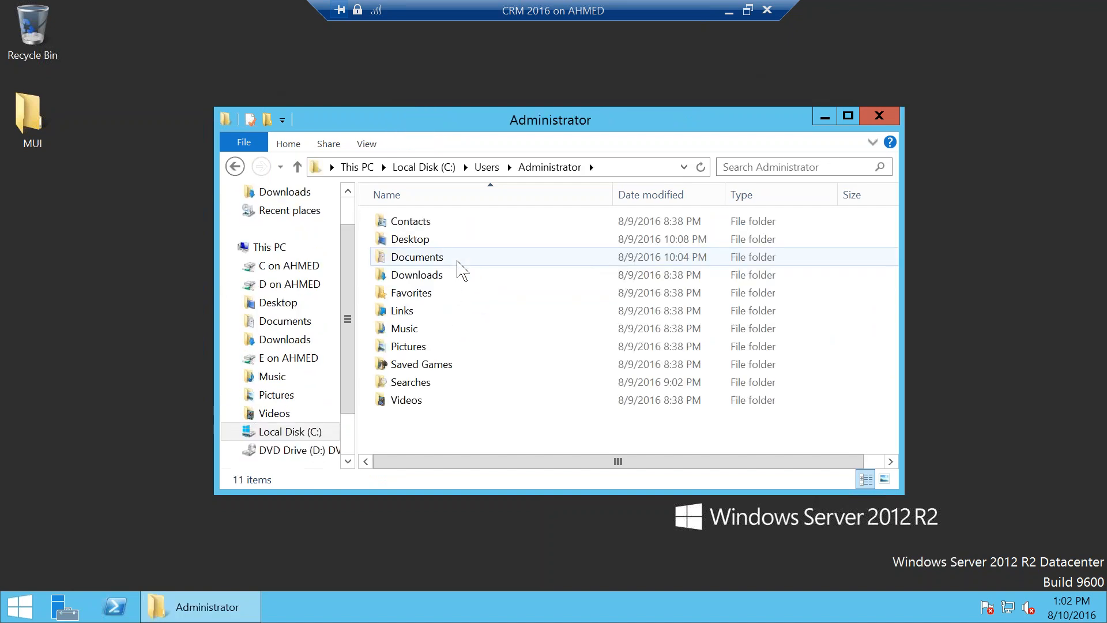
{"action": "scroll", "coordinate": [342, 357], "scroll_direction": "down", "scroll_amount": 1}
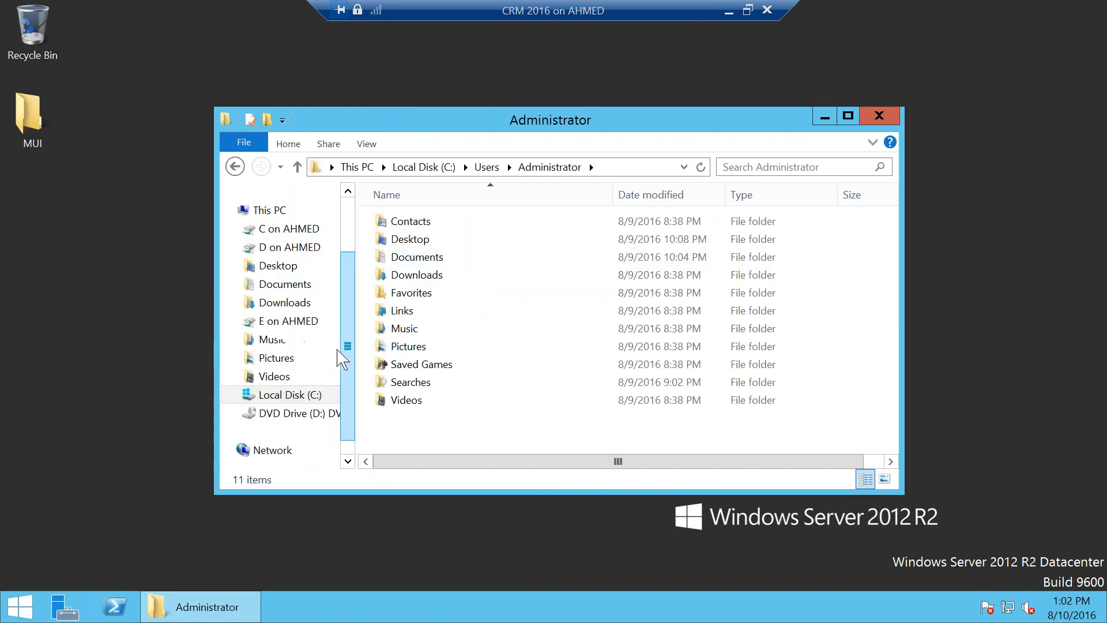
{"action": "left_click", "coordinate": [367, 144]}
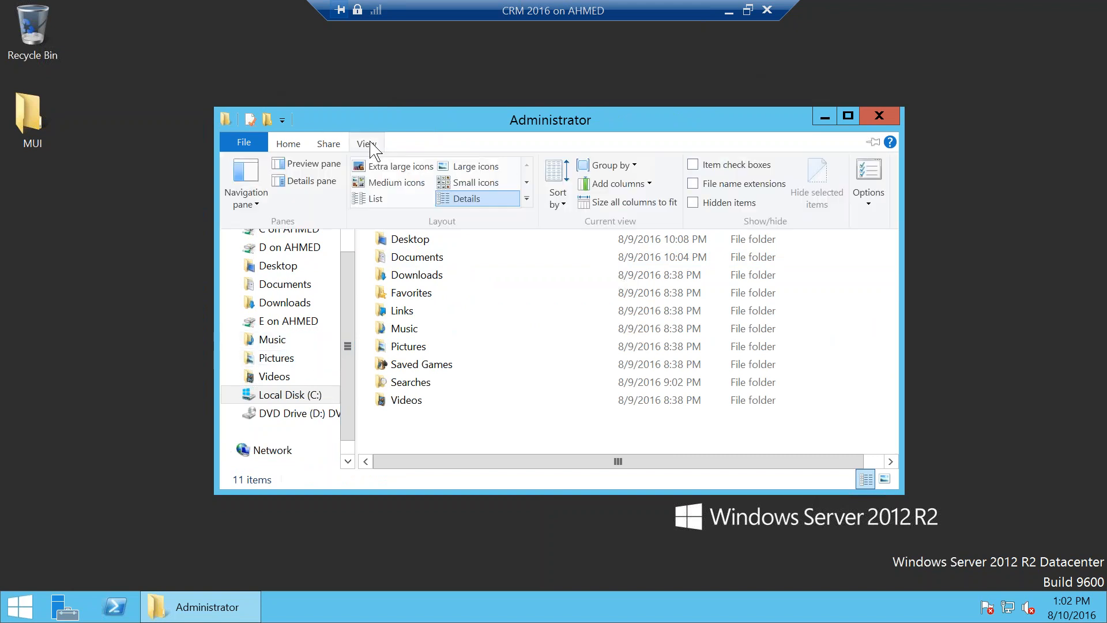
{"action": "left_click", "coordinate": [728, 204]}
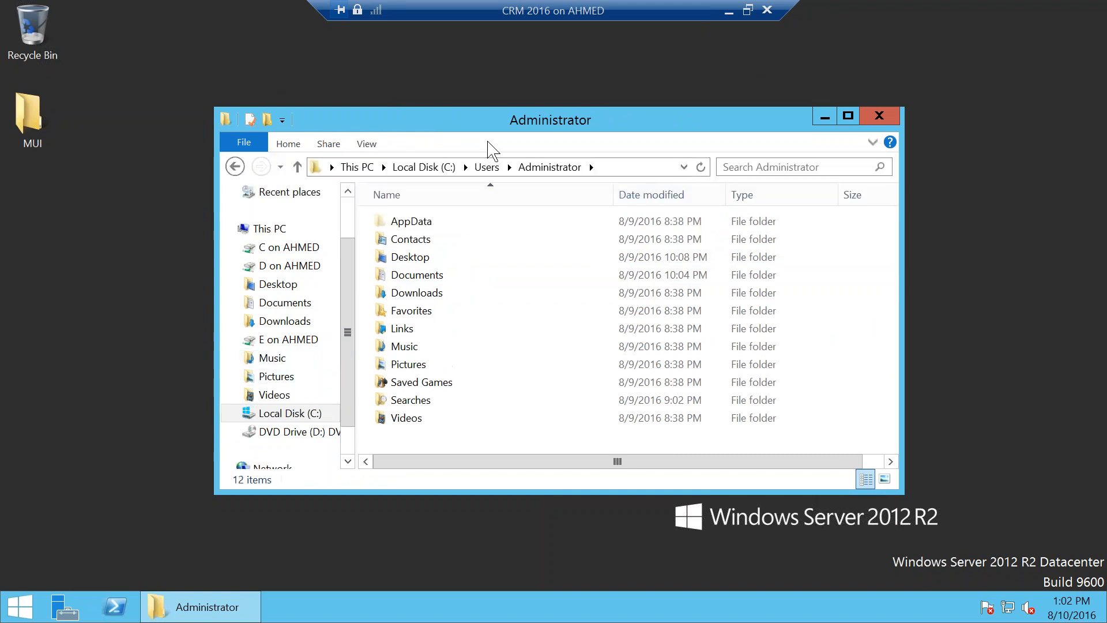
Step: Enable Show all folders and auto-expand to current folder in Folder Options, then maximize Explorer
{"action": "left_click", "coordinate": [366, 144]}
{"action": "left_click", "coordinate": [859, 182]}
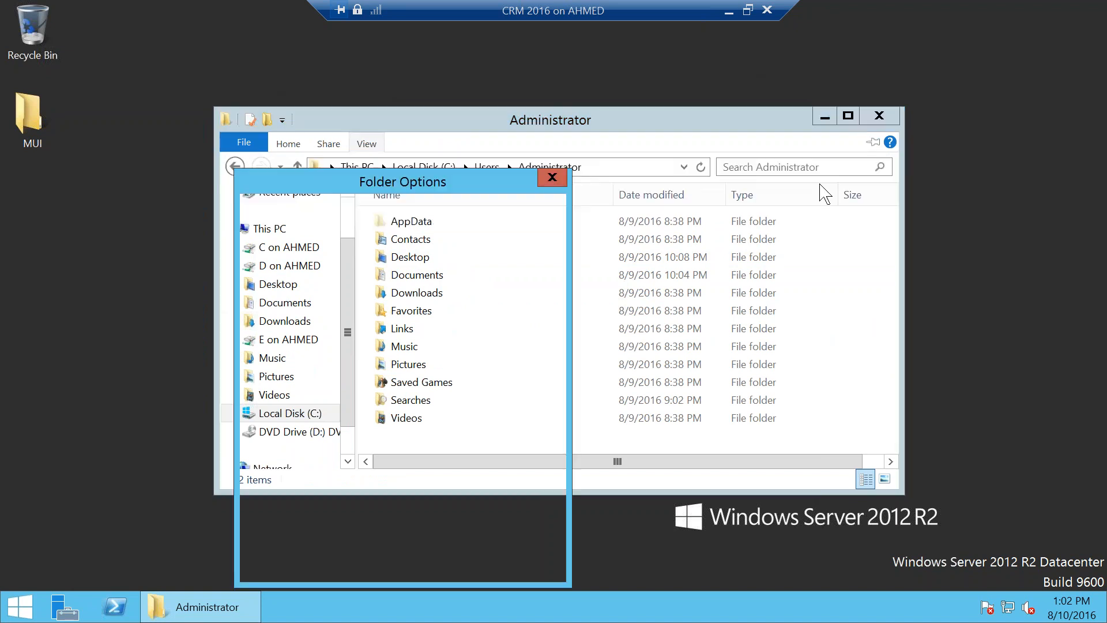
{"action": "left_click", "coordinate": [341, 428]}
{"action": "left_click", "coordinate": [353, 448]}
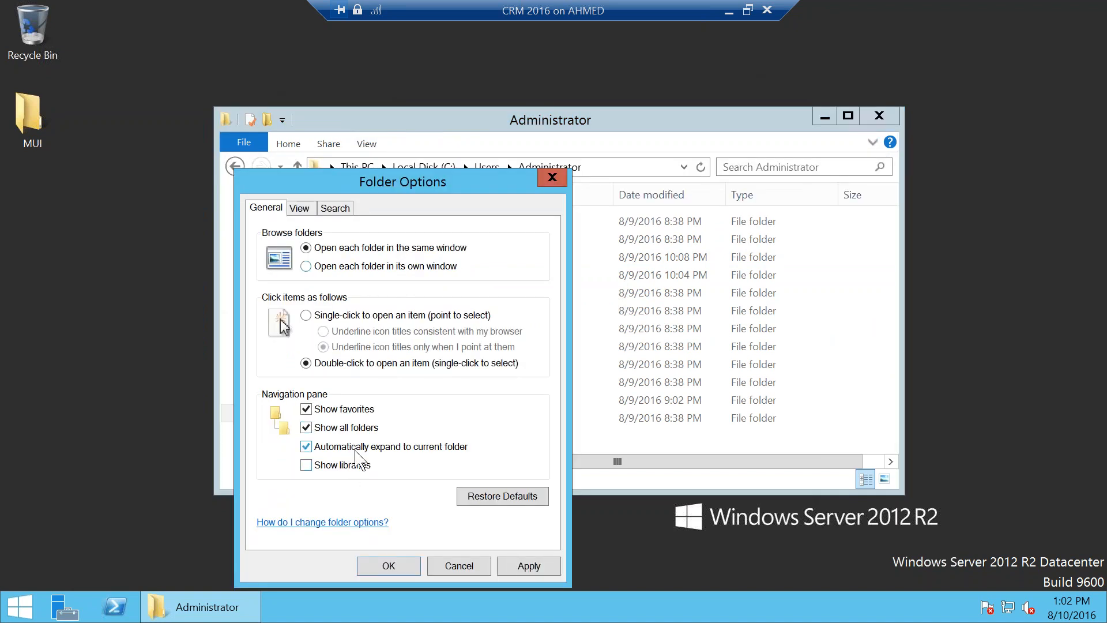
{"action": "left_click", "coordinate": [392, 567]}
{"action": "left_click", "coordinate": [849, 114]}
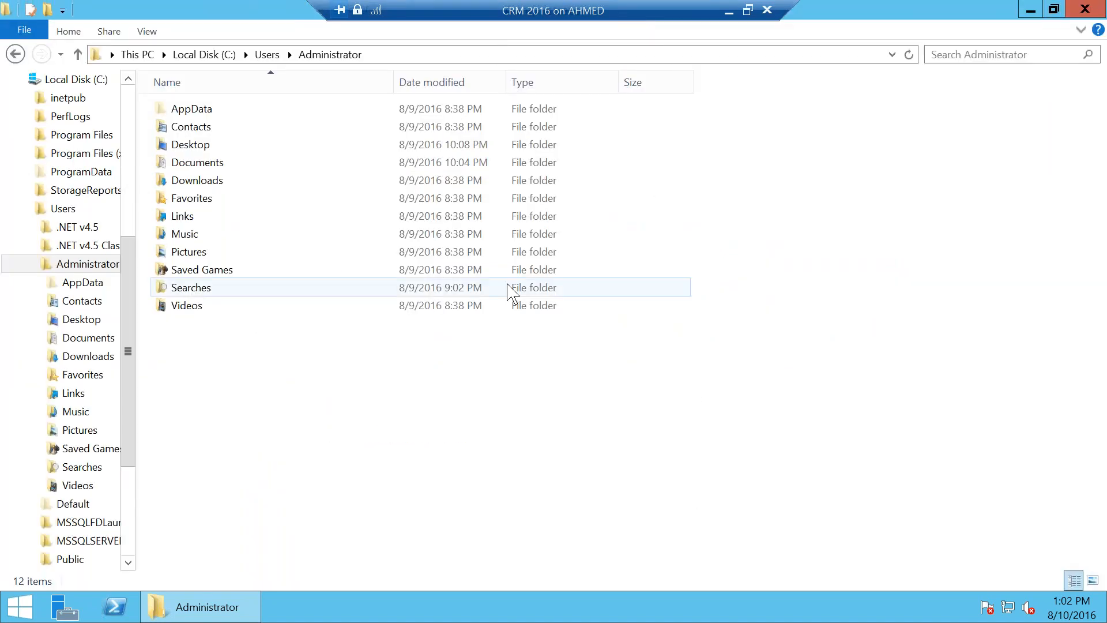
{"action": "scroll", "coordinate": [104, 283], "scroll_direction": "up", "scroll_amount": 1}
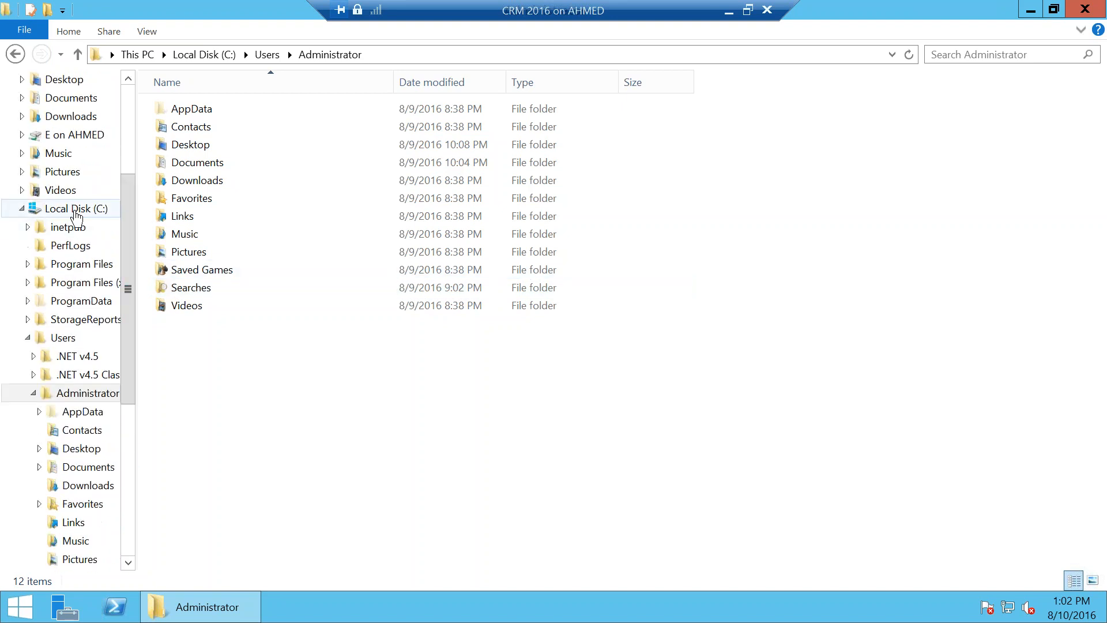
Step: Browse AppData to the Roaming\Microsoft\MSCRM\Logs folder
{"action": "left_click", "coordinate": [88, 413]}
{"action": "double_click", "coordinate": [210, 110]}
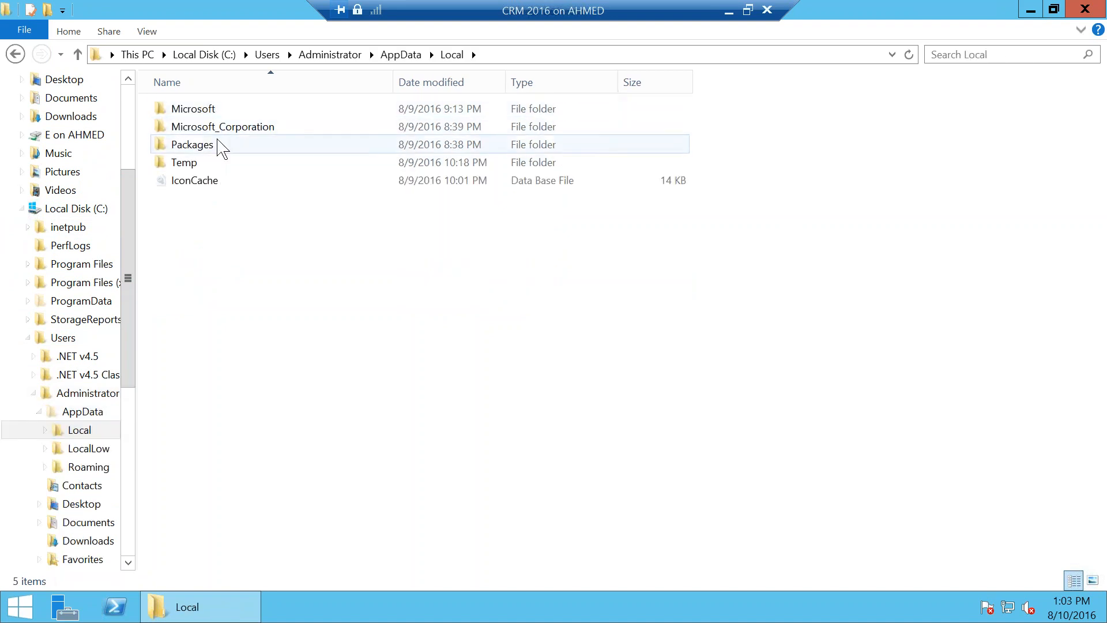
{"action": "double_click", "coordinate": [233, 112]}
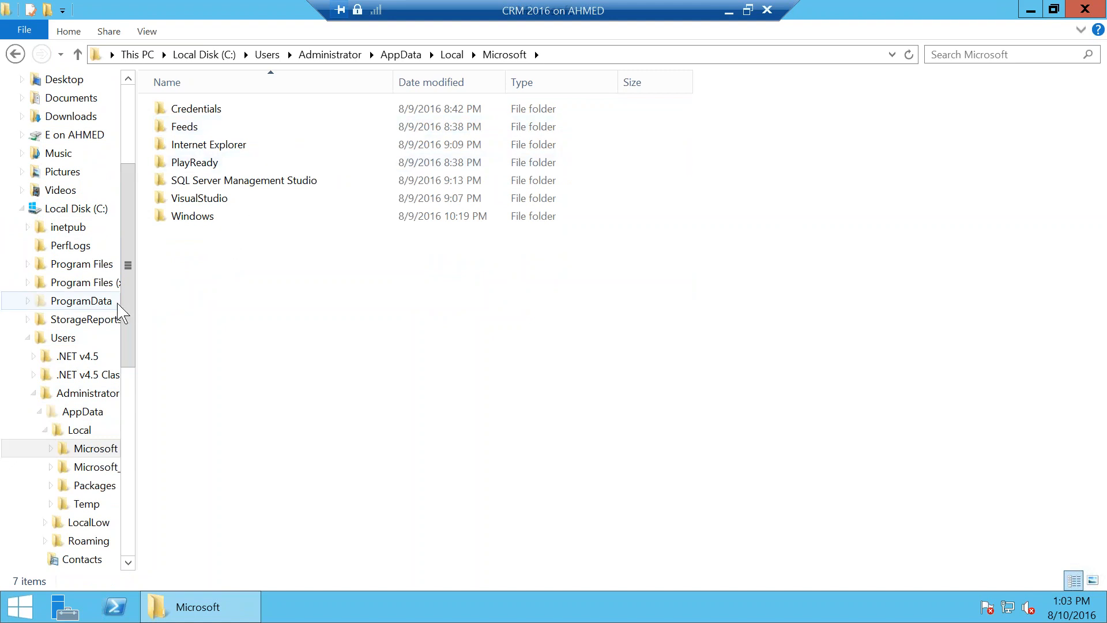
{"action": "scroll", "coordinate": [72, 388], "scroll_direction": "down", "scroll_amount": 2}
{"action": "left_click", "coordinate": [102, 427]}
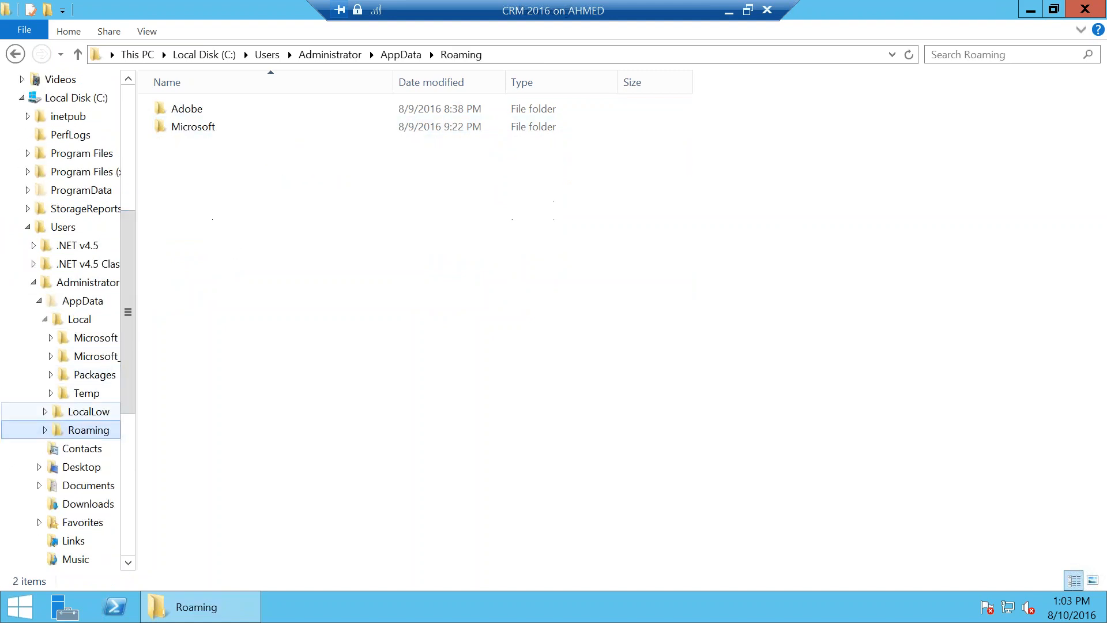
{"action": "double_click", "coordinate": [218, 127]}
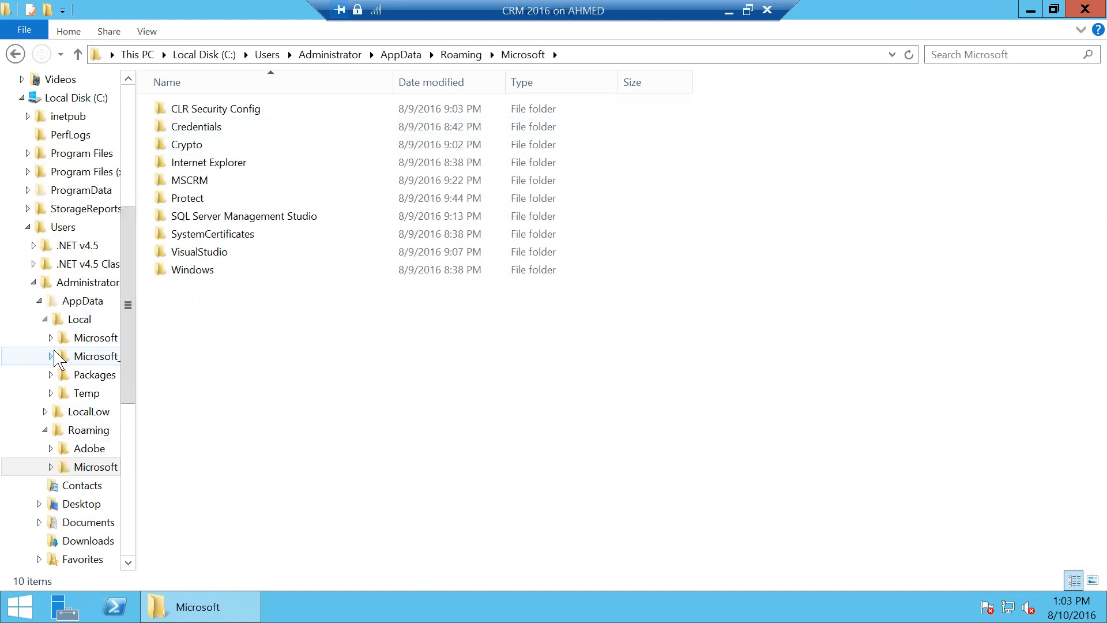
{"action": "left_click", "coordinate": [45, 319]}
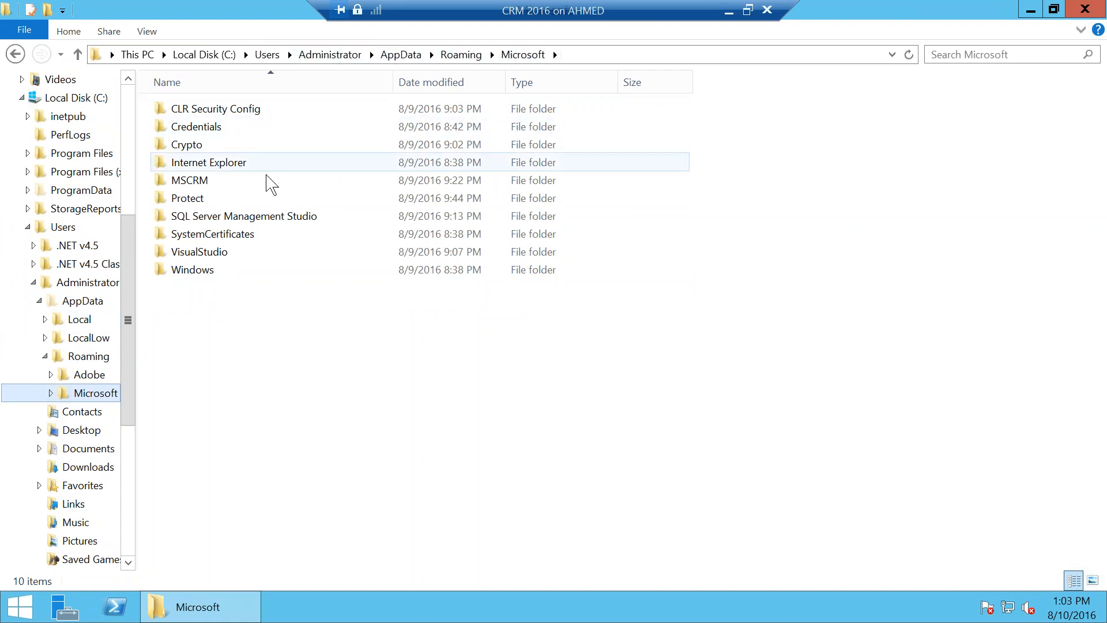
{"action": "double_click", "coordinate": [210, 181]}
{"action": "double_click", "coordinate": [210, 113]}
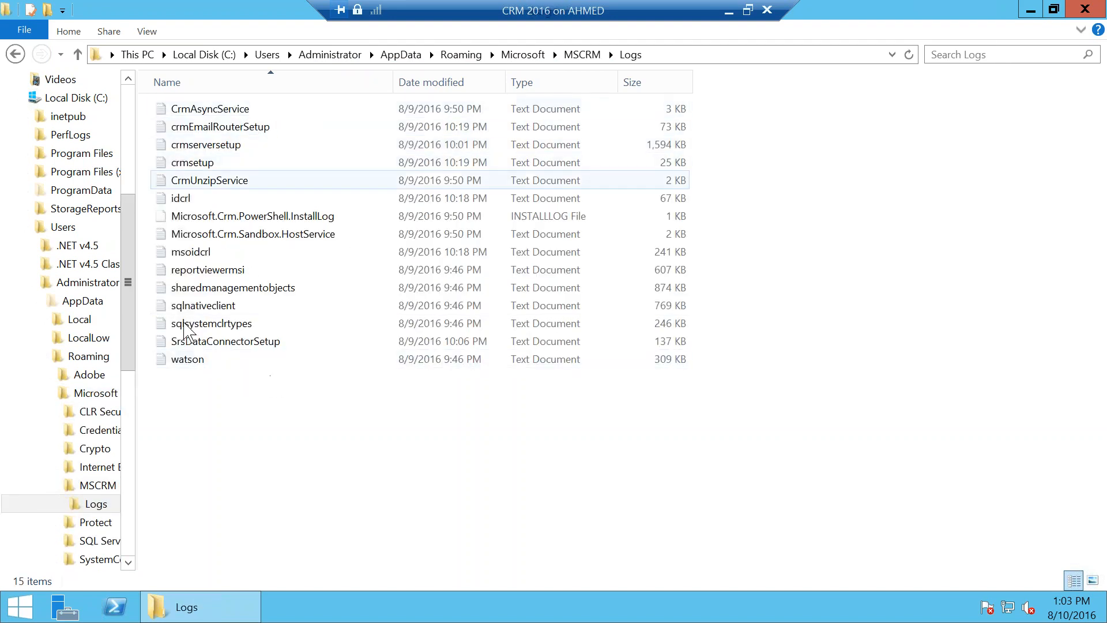
Step: Check crmserversetup log ends with Installer Complete: OrganizationCreator, then minimize the VM session
{"action": "double_click", "coordinate": [228, 164]}
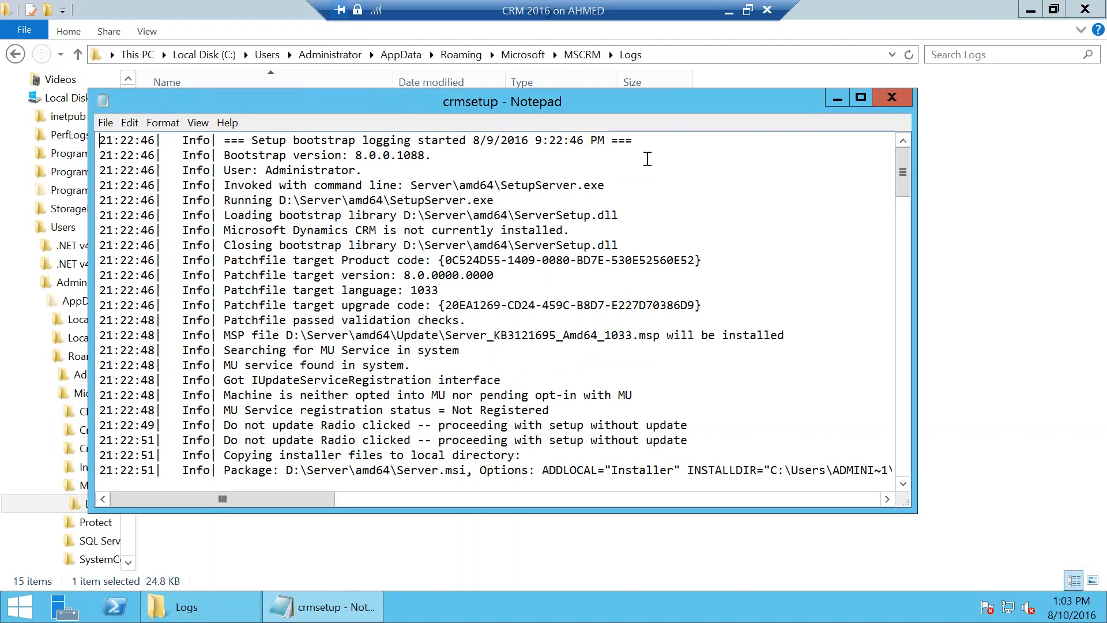
{"action": "left_click", "coordinate": [891, 98]}
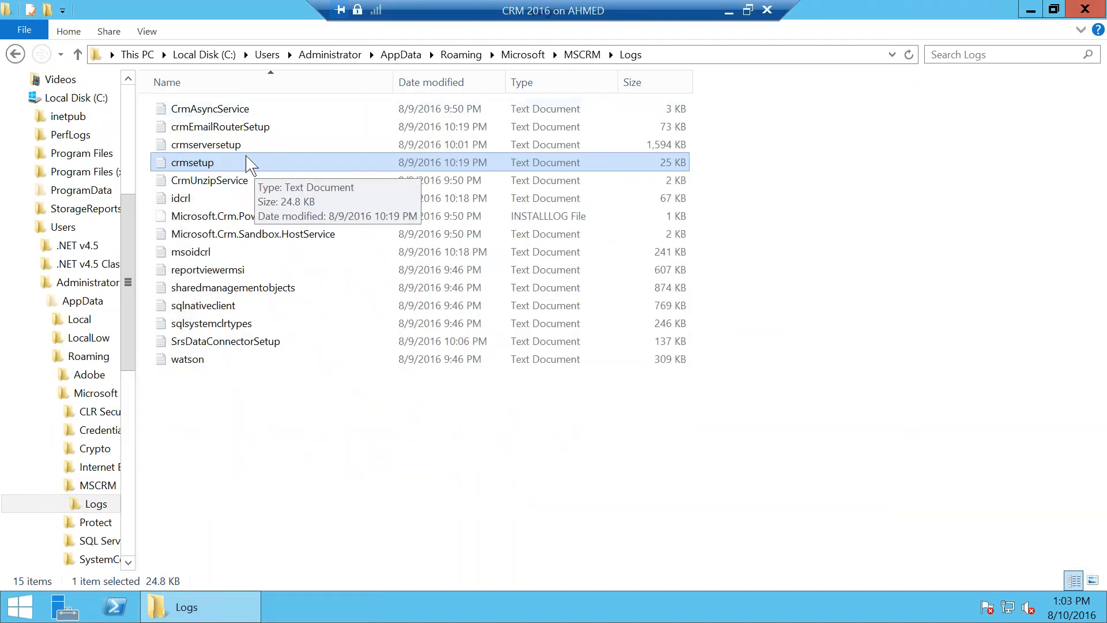
{"action": "double_click", "coordinate": [224, 144]}
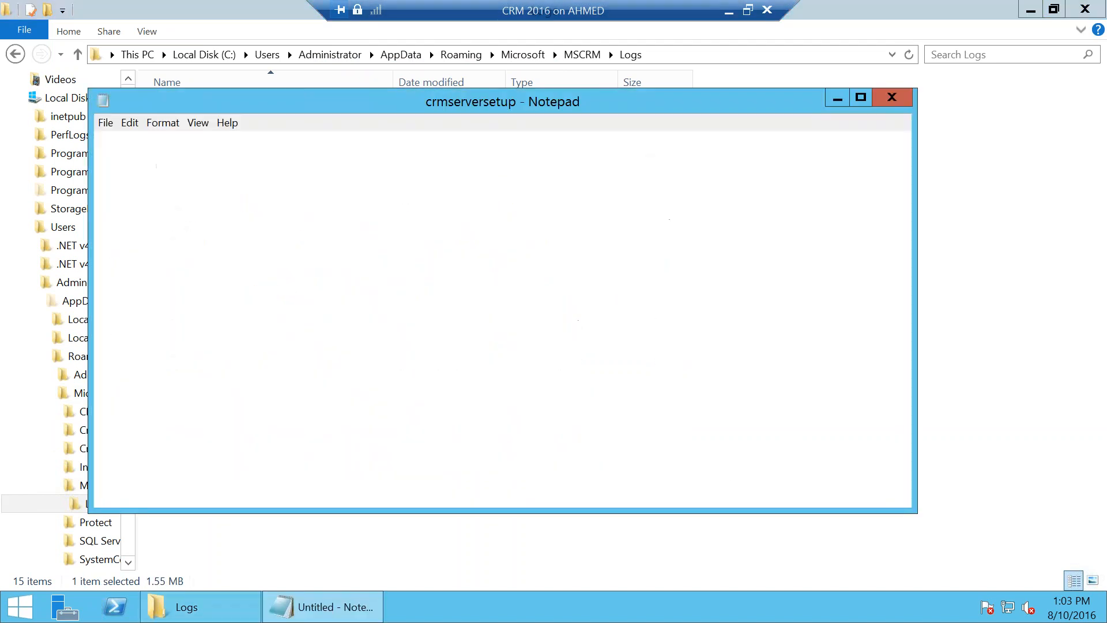
{"action": "left_click", "coordinate": [892, 98]}
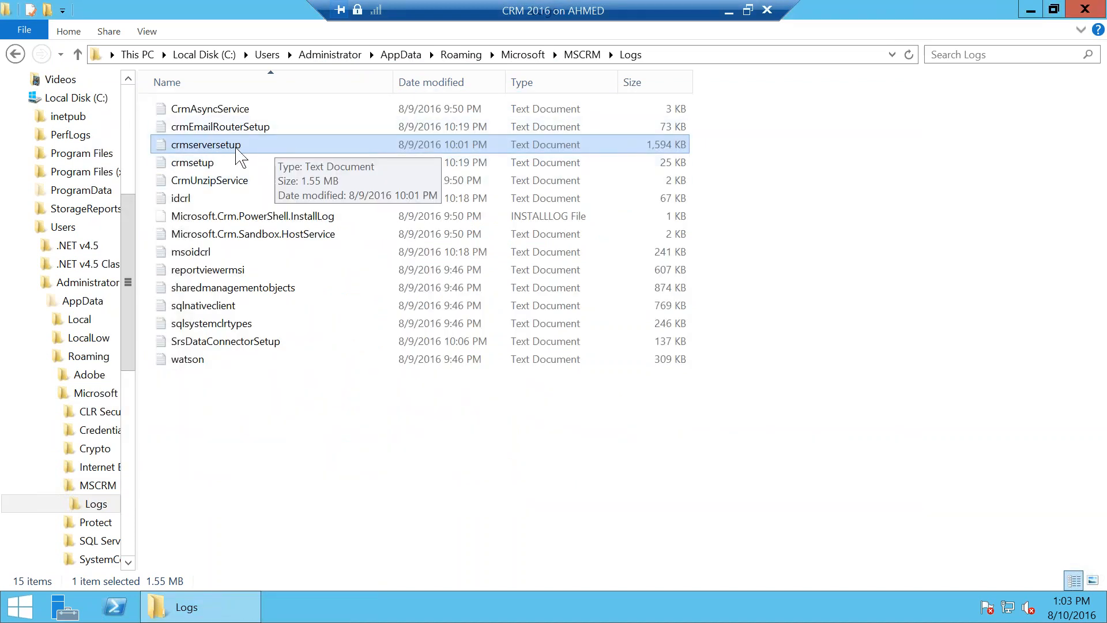
{"action": "double_click", "coordinate": [264, 145]}
{"action": "left_click_drag", "start_coordinate": [903, 155], "coordinate": [900, 483]}
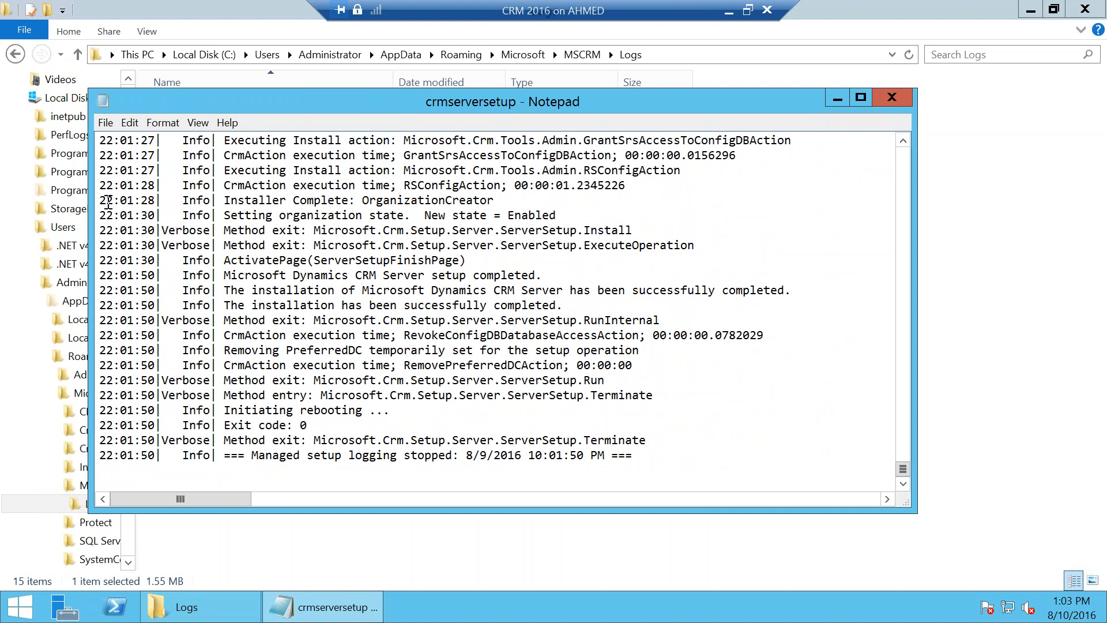
{"action": "left_click_drag", "start_coordinate": [103, 201], "coordinate": [606, 210]}
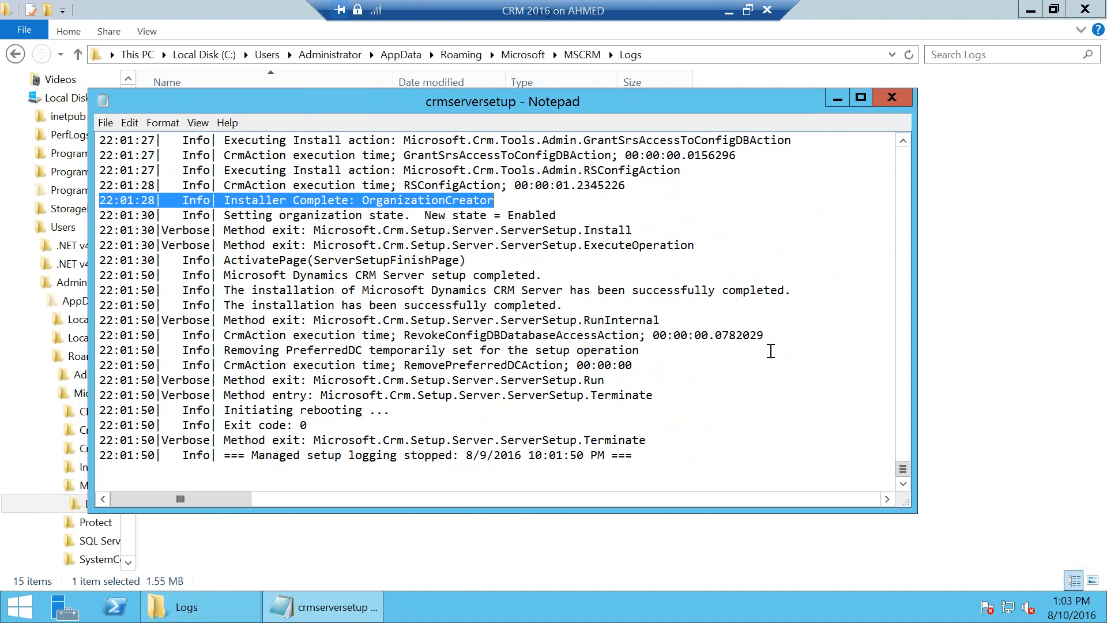
{"action": "left_click_drag", "start_coordinate": [602, 8], "coordinate": [435, 7]}
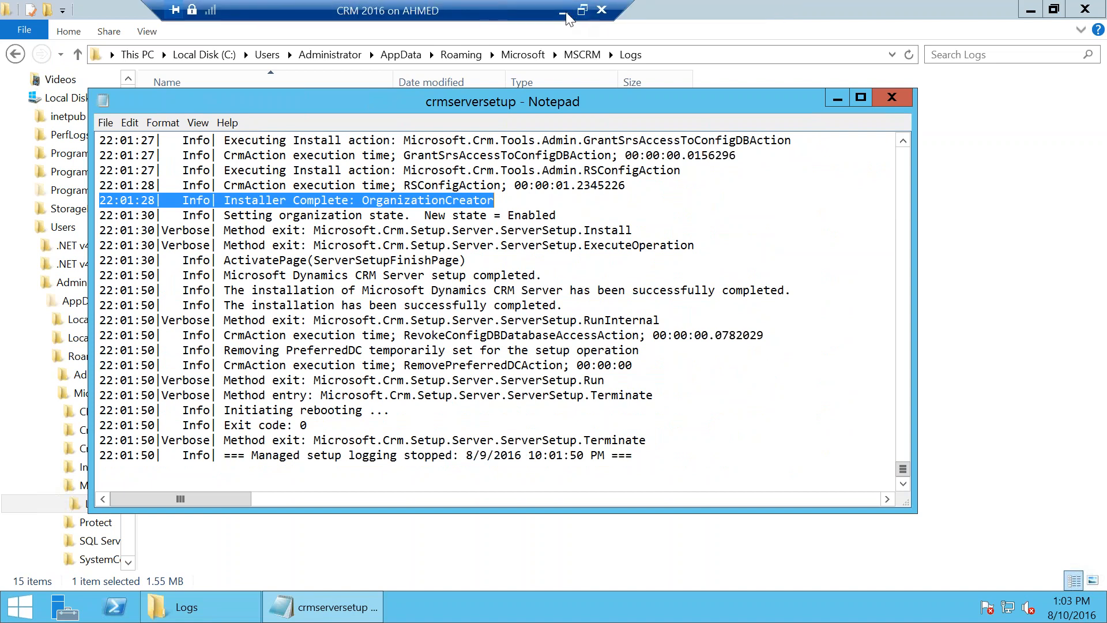
{"action": "left_click", "coordinate": [564, 13]}
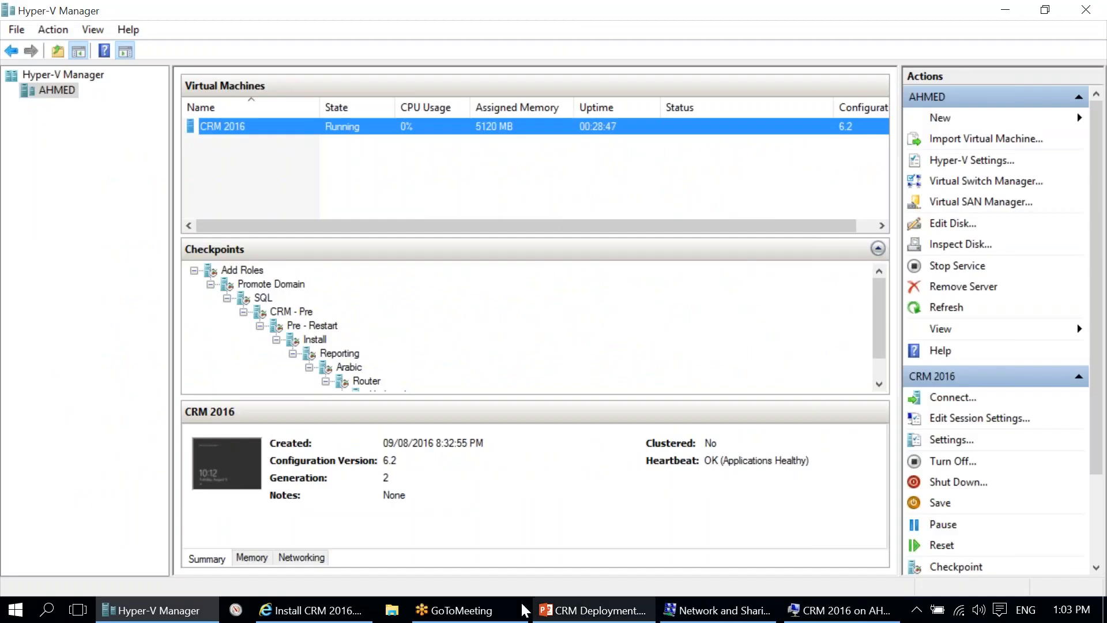
Step: Rewind the CRM setup video to 8:16 System Checks, then return to the VM's crmserversetup log
{"action": "left_click", "coordinate": [312, 612]}
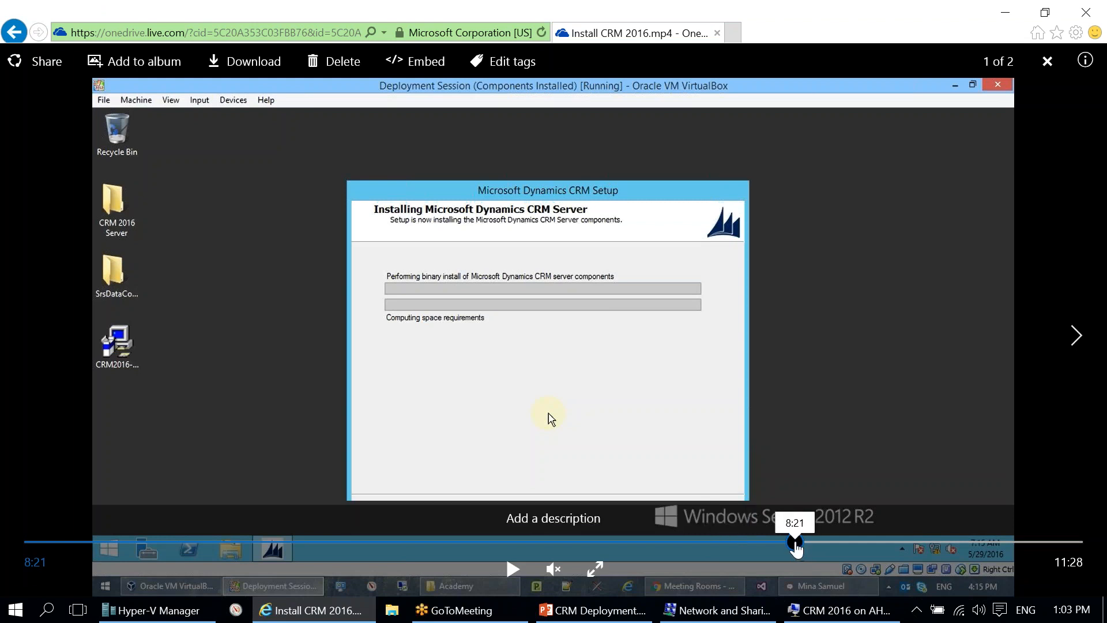
{"action": "left_click", "coordinate": [789, 542]}
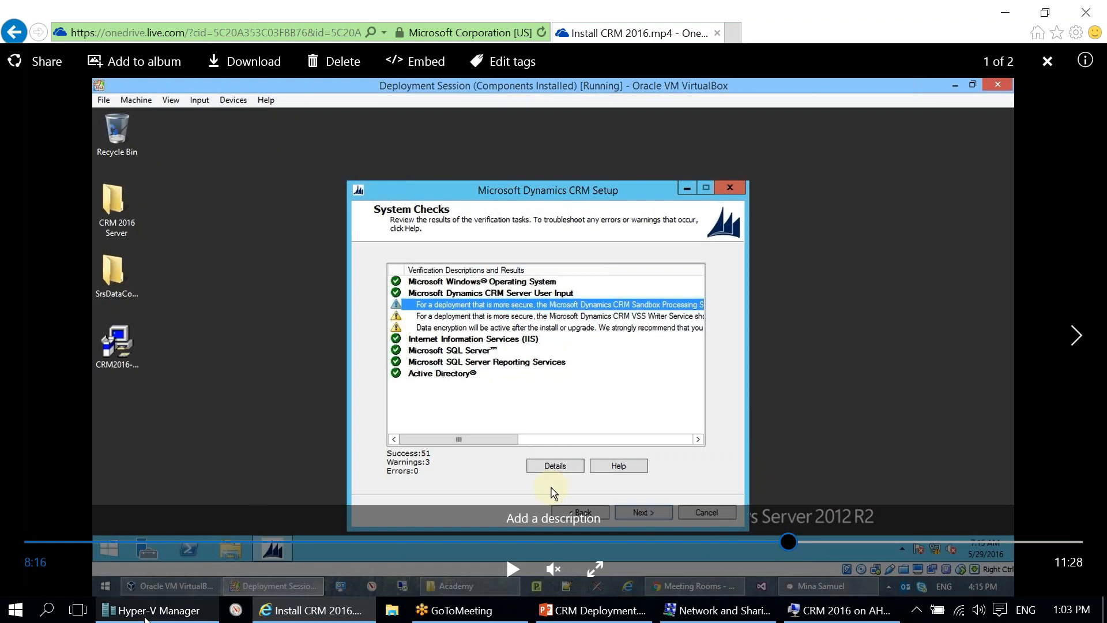
{"action": "left_click", "coordinate": [173, 610]}
{"action": "left_click", "coordinate": [836, 609]}
{"action": "left_click_drag", "start_coordinate": [258, 186], "coordinate": [476, 469]}
{"action": "left_click", "coordinate": [461, 350]}
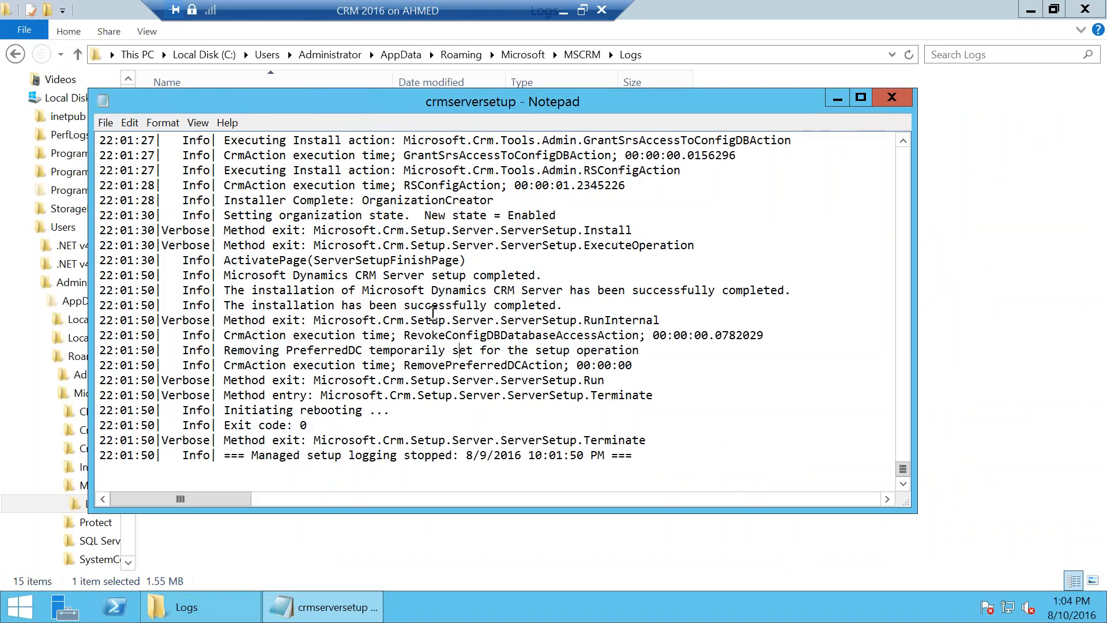
Step: Scroll back up through the crmserversetup log, close Notepad, and minimize the remote session
{"action": "scroll", "coordinate": [433, 313], "scroll_direction": "up", "scroll_amount": 20}
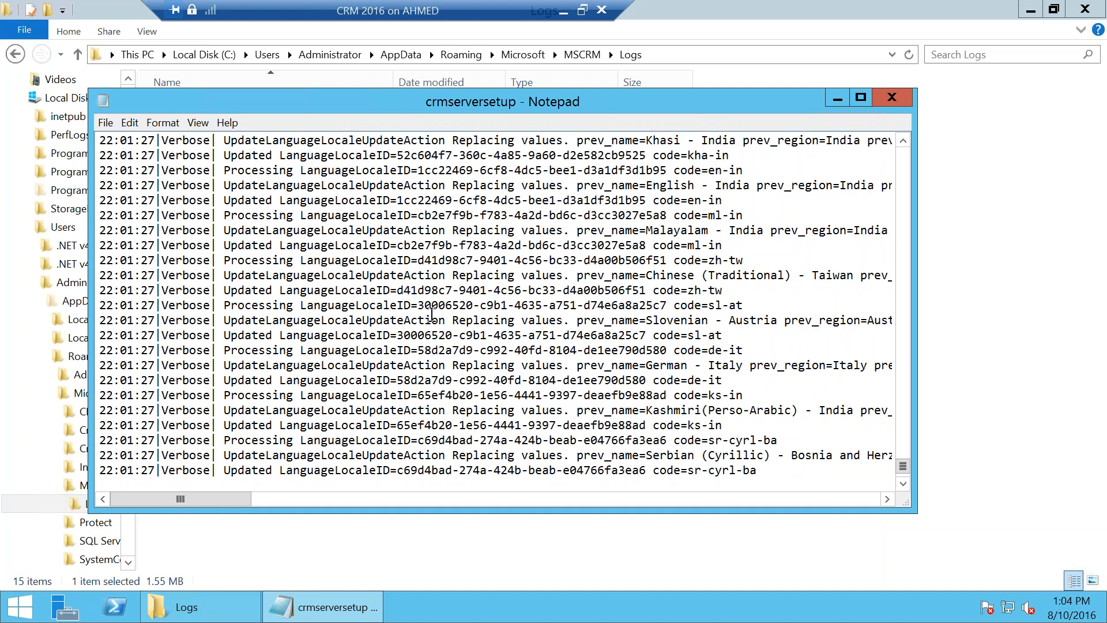
{"action": "scroll", "coordinate": [432, 314], "scroll_direction": "up", "scroll_amount": 1}
{"action": "left_click_drag", "start_coordinate": [902, 466], "coordinate": [901, 489]}
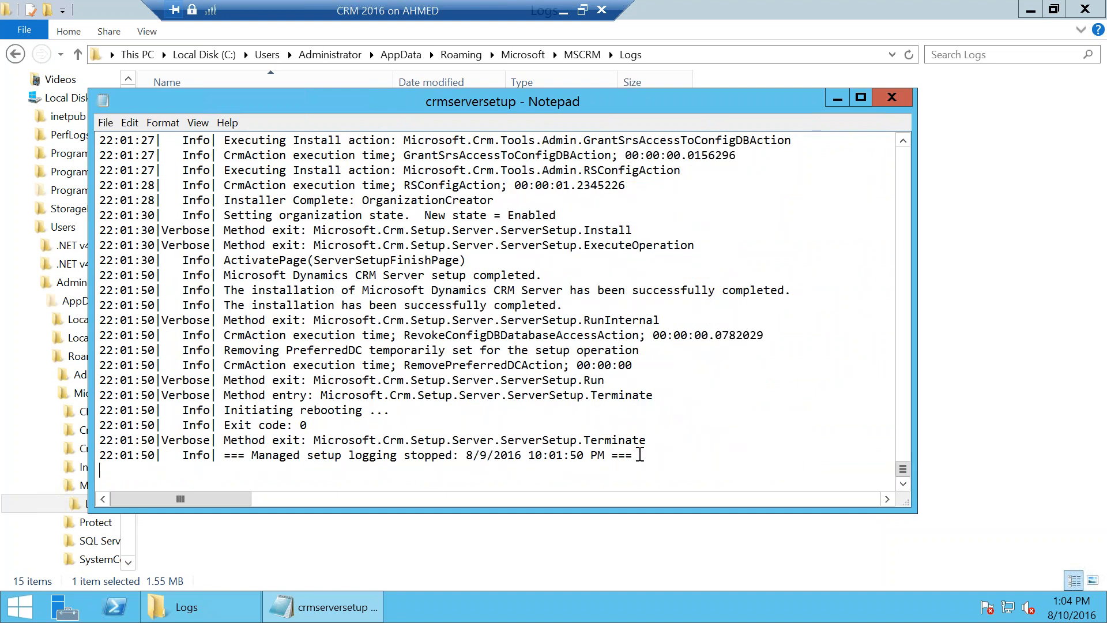
{"action": "scroll", "coordinate": [396, 313], "scroll_direction": "up", "scroll_amount": 15}
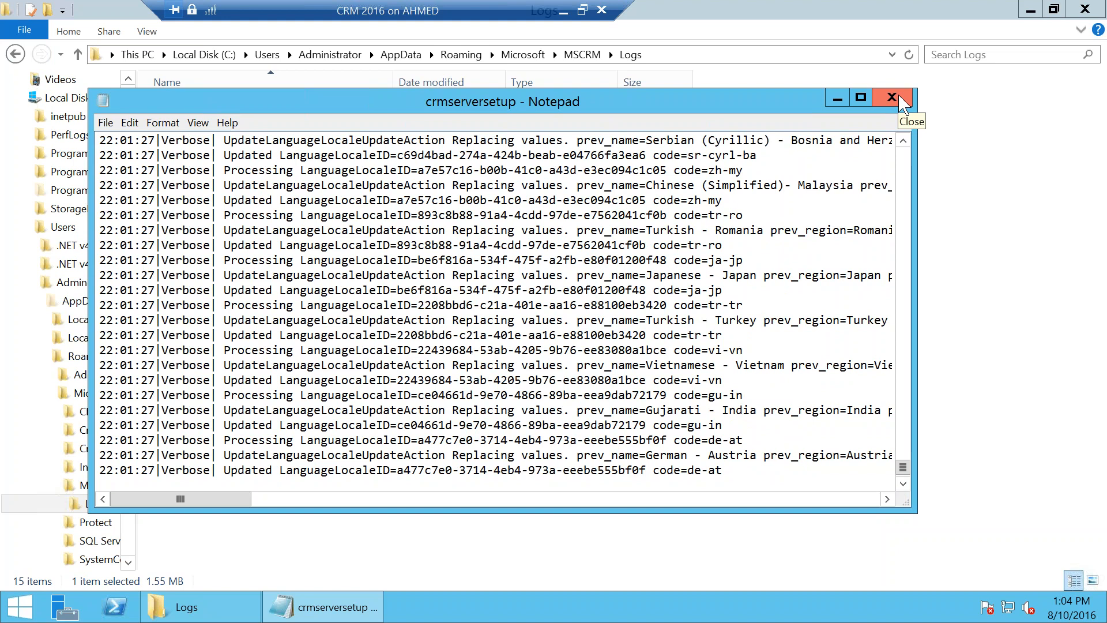
{"action": "left_click", "coordinate": [893, 97]}
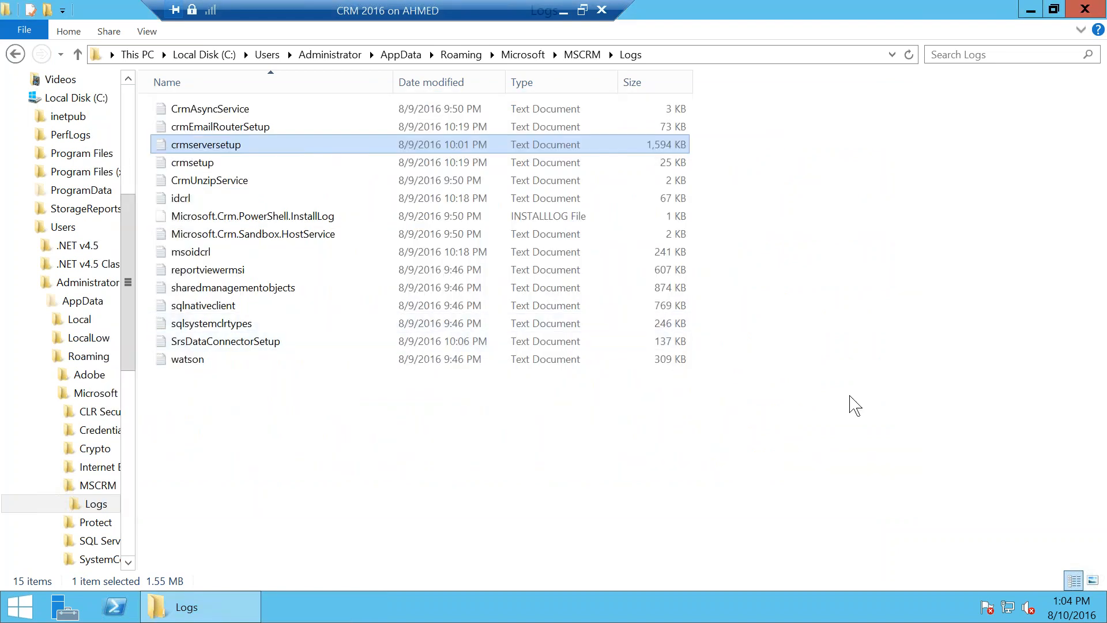
{"action": "left_click", "coordinate": [563, 12]}
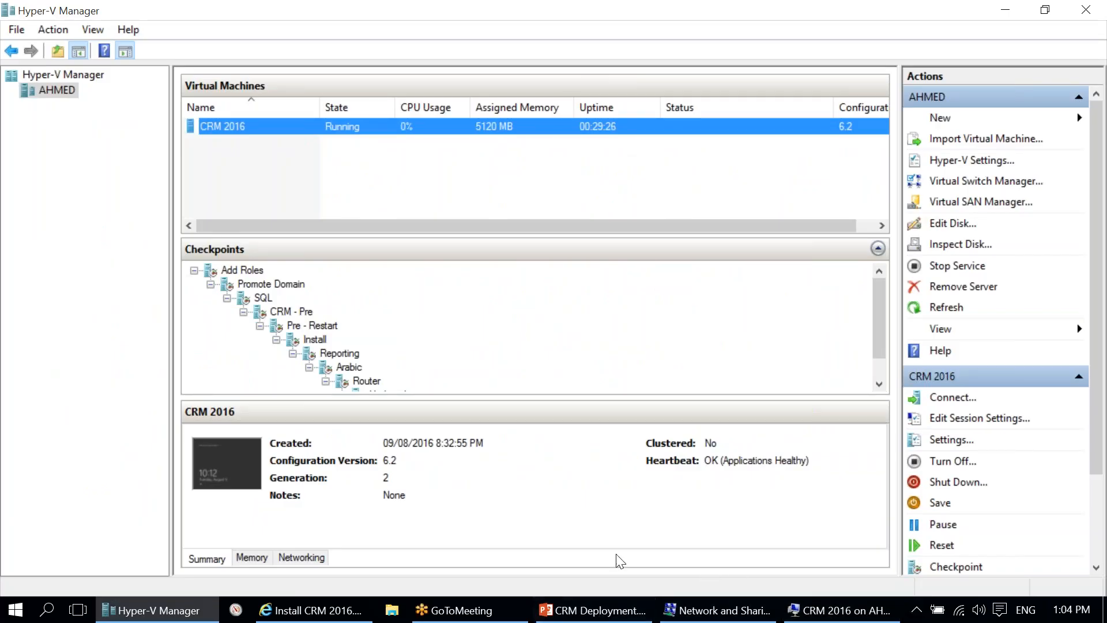
Step: Skim the setup video ahead through Reporting Extensions, pausing at 9:56 on Reporting Services configuration
{"action": "left_click", "coordinate": [311, 609]}
{"action": "left_click", "coordinate": [512, 570]}
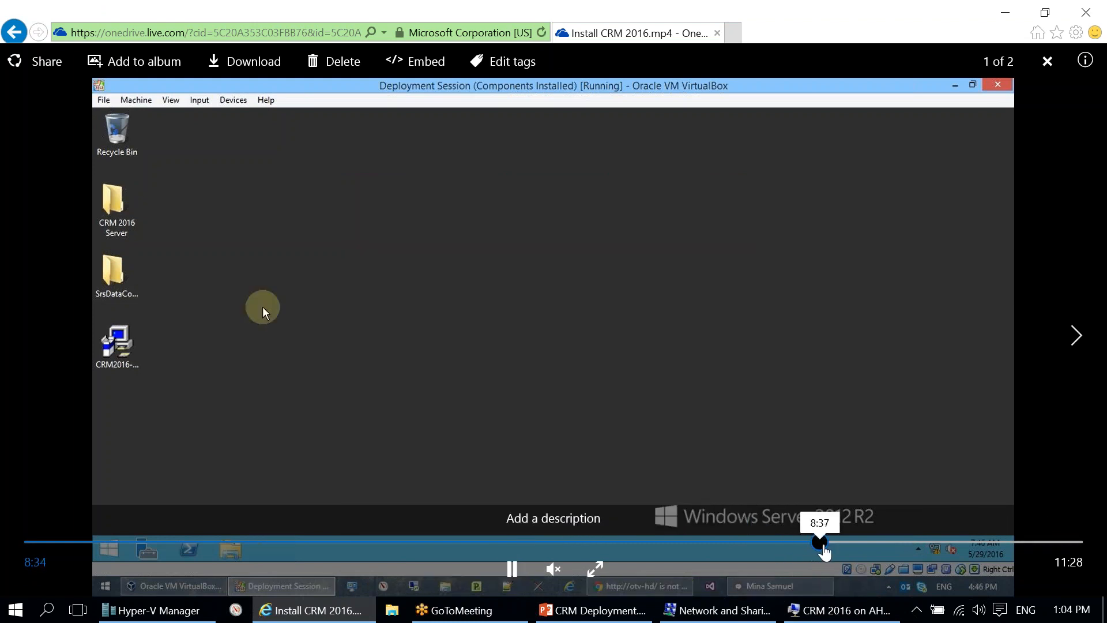
{"action": "left_click", "coordinate": [824, 545]}
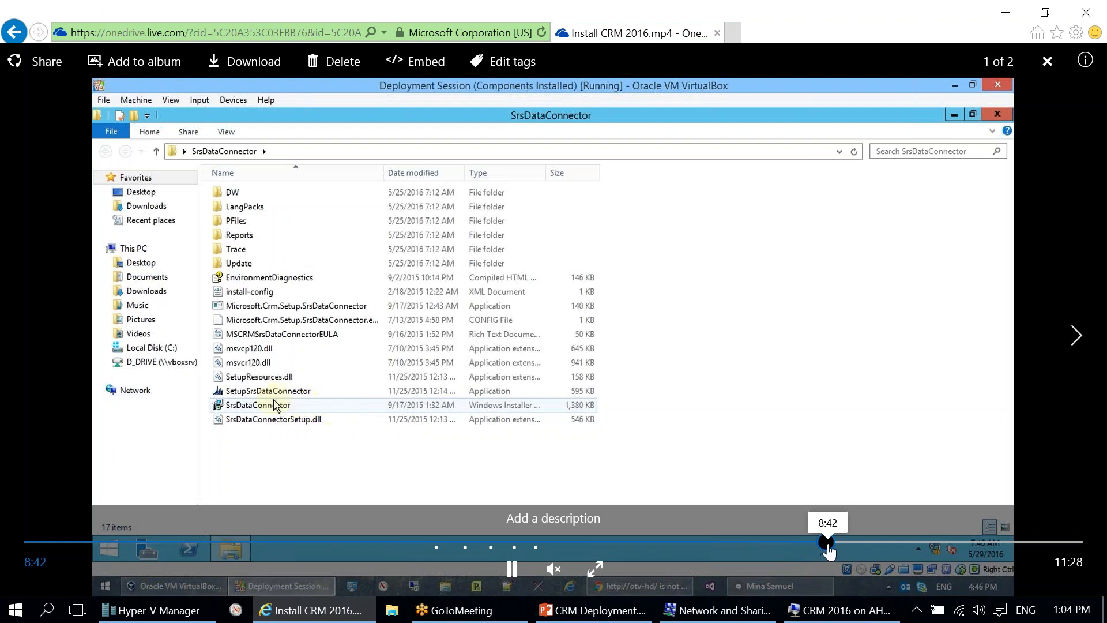
{"action": "left_click", "coordinate": [857, 542]}
{"action": "left_click", "coordinate": [881, 543]}
{"action": "left_click", "coordinate": [900, 543]}
{"action": "left_click", "coordinate": [937, 543]}
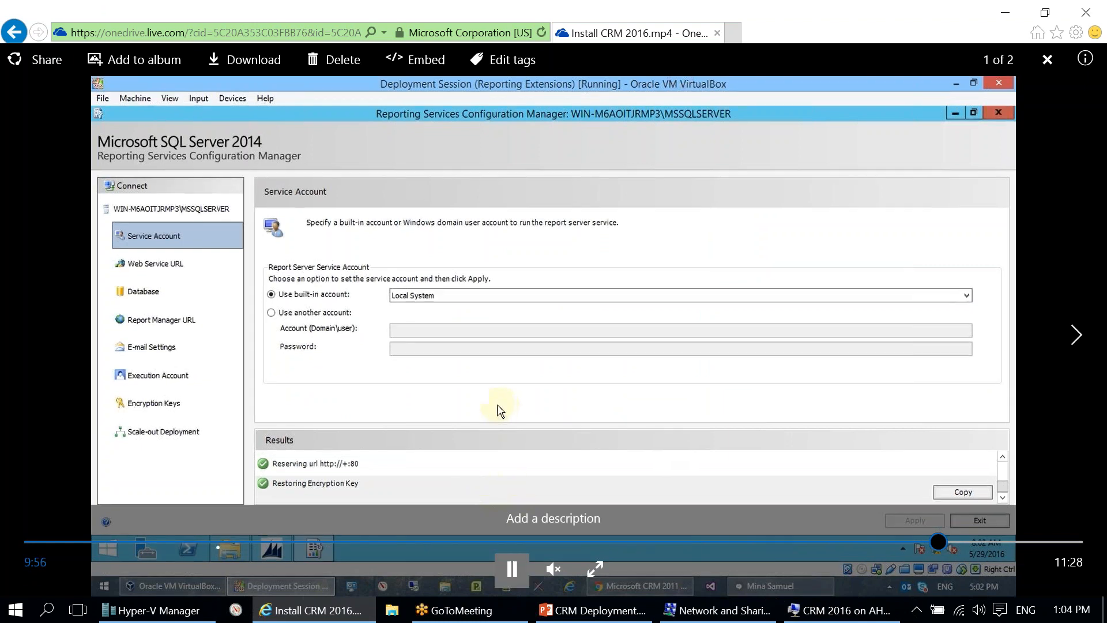
{"action": "left_click", "coordinate": [512, 569]}
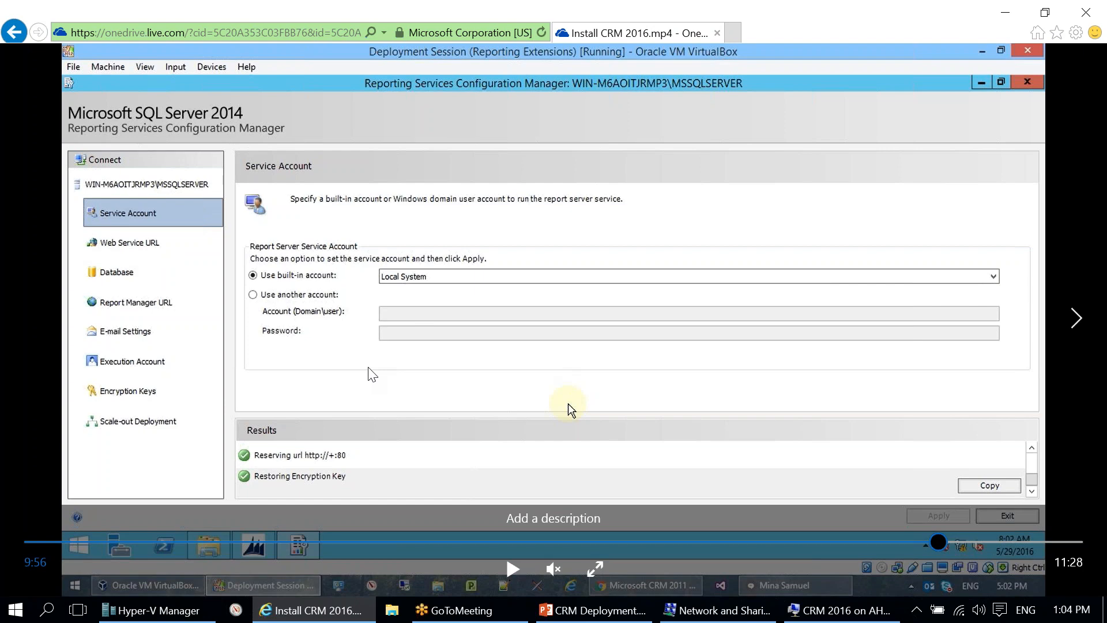
Step: Play on to 10:30, close the video, and resume the slide show at Deployment Manager
{"action": "left_click", "coordinate": [513, 569]}
{"action": "left_click_drag", "start_coordinate": [944, 542], "coordinate": [1044, 542]}
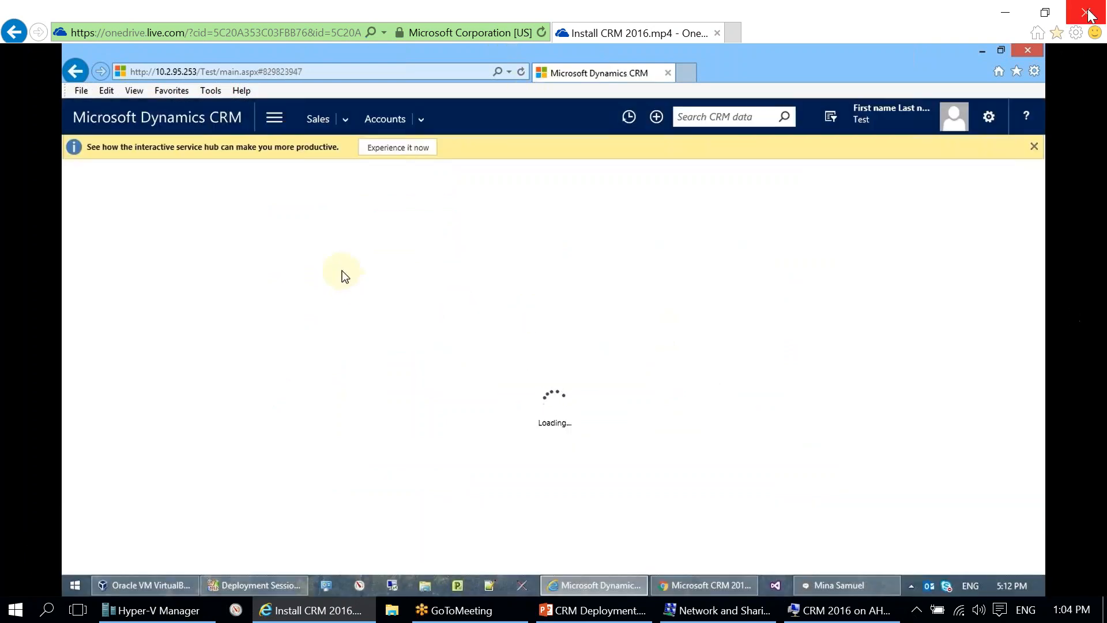
{"action": "left_click", "coordinate": [1088, 11]}
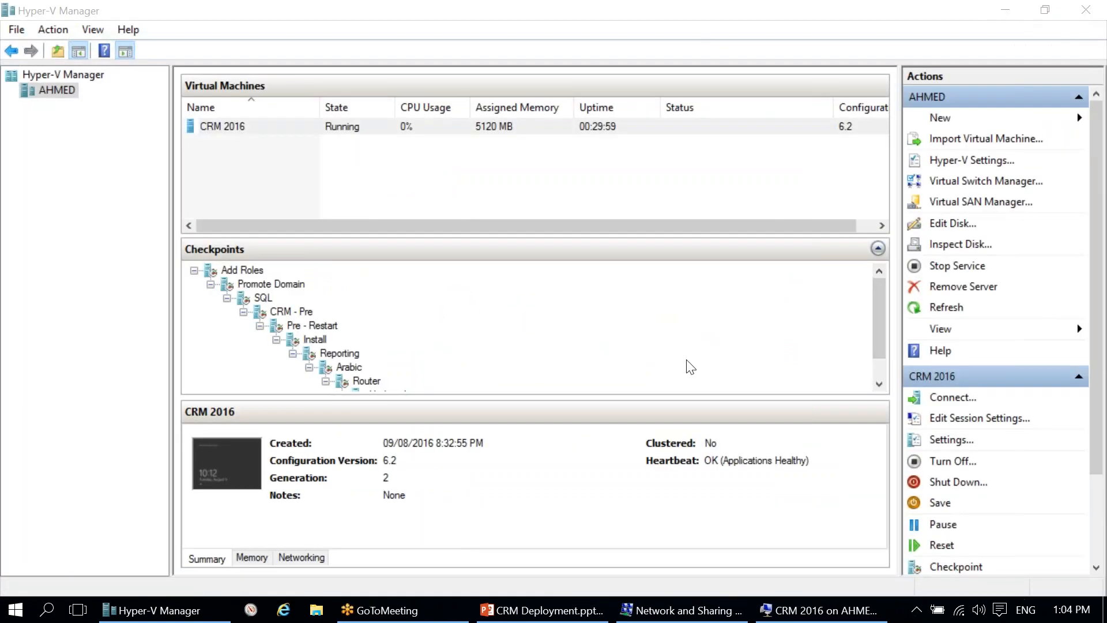
{"action": "key", "text": "alt+Tab"}
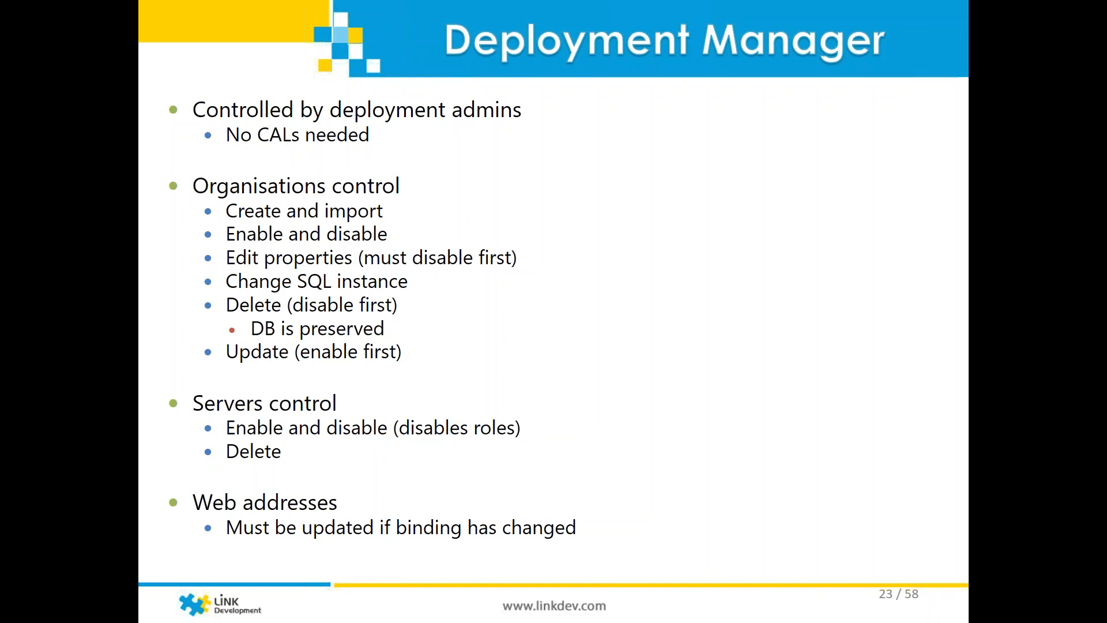
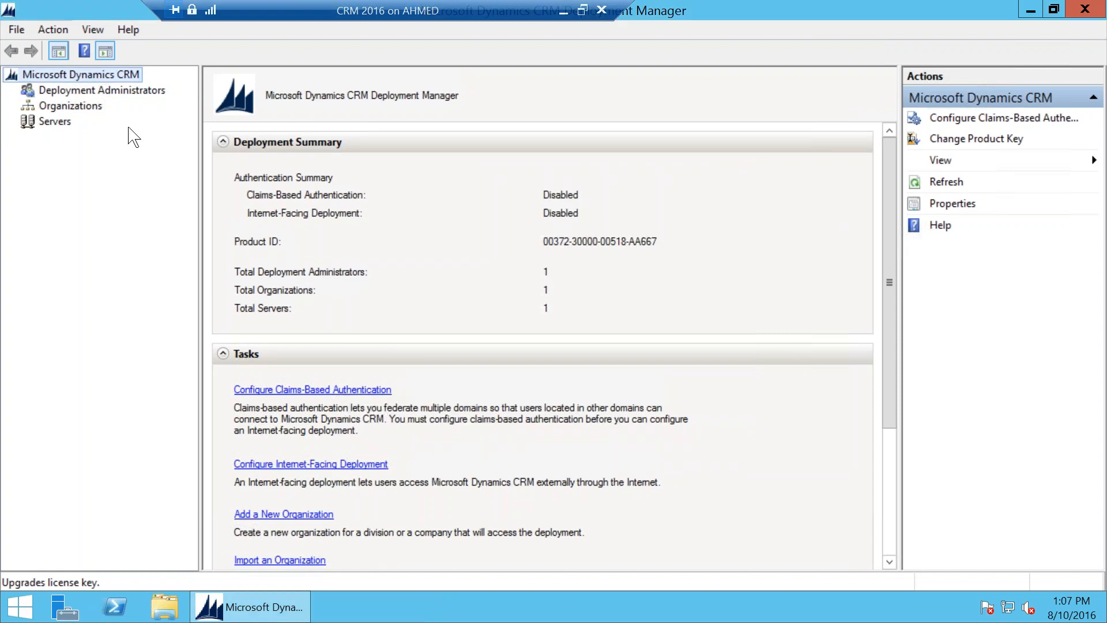
Step: Browse to the Organizations list and view linkdev's properties without changing anything
{"action": "left_click", "coordinate": [81, 91]}
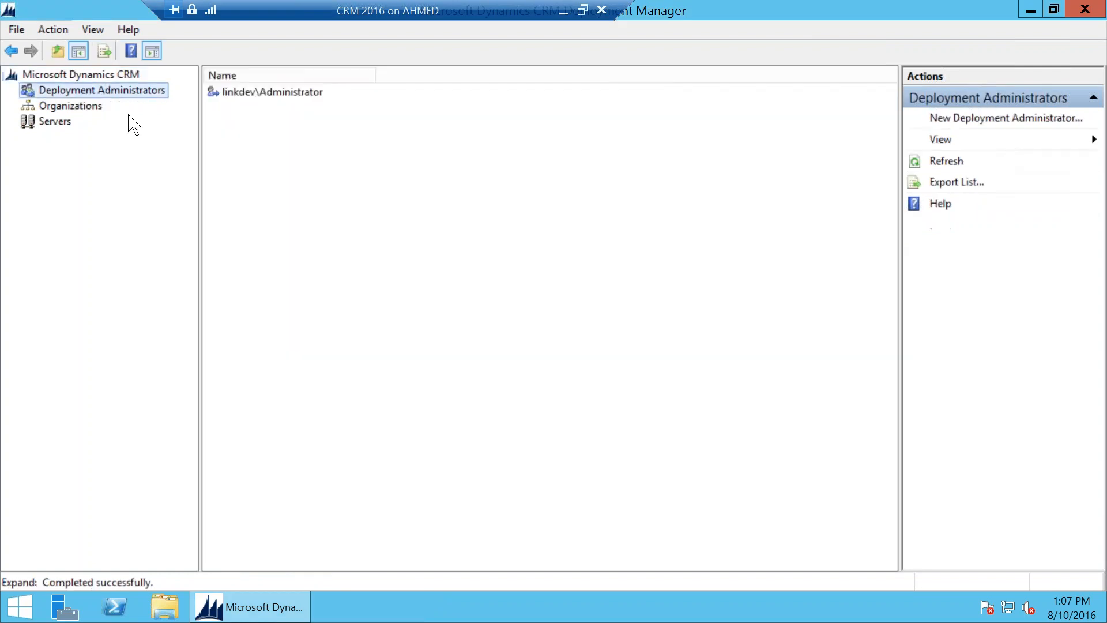
{"action": "left_click", "coordinate": [68, 105]}
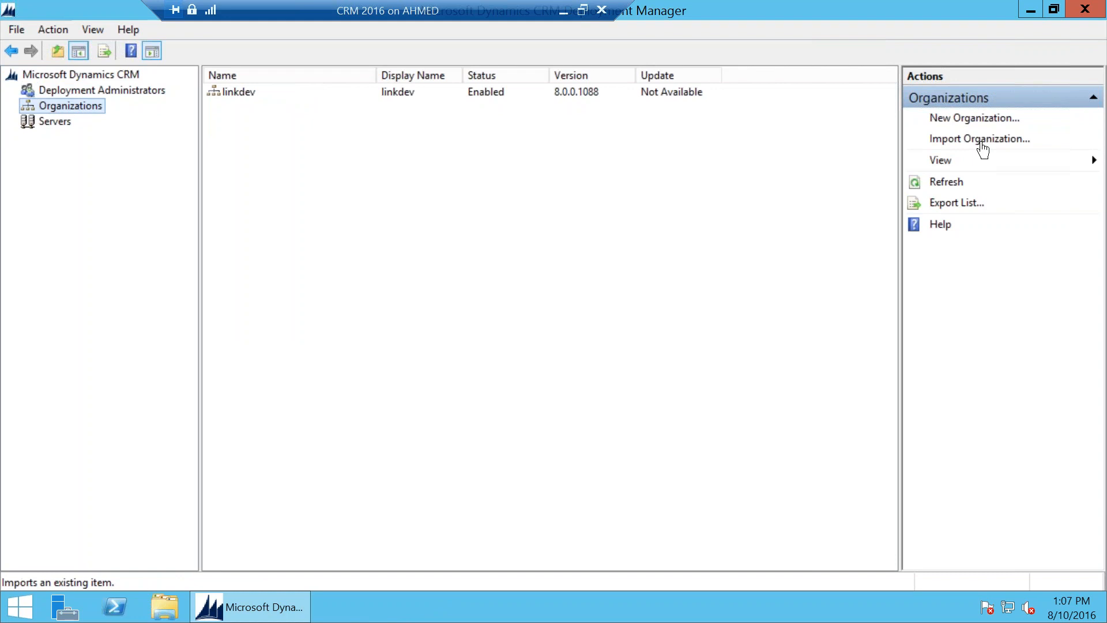
{"action": "right_click", "coordinate": [508, 92]}
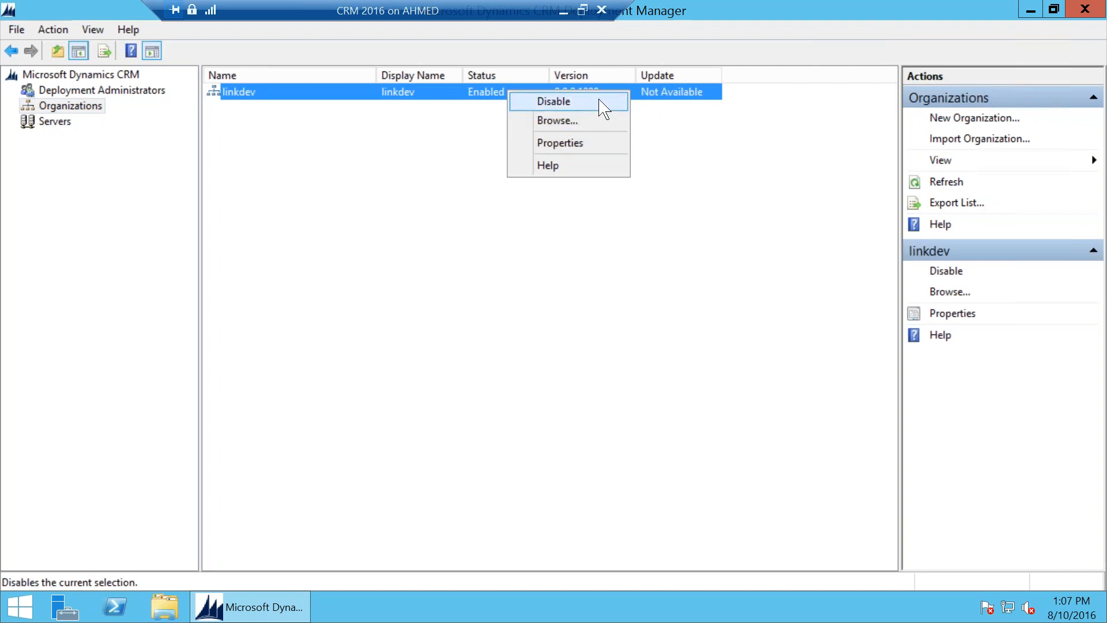
{"action": "left_click", "coordinate": [573, 144]}
{"action": "left_click", "coordinate": [634, 468]}
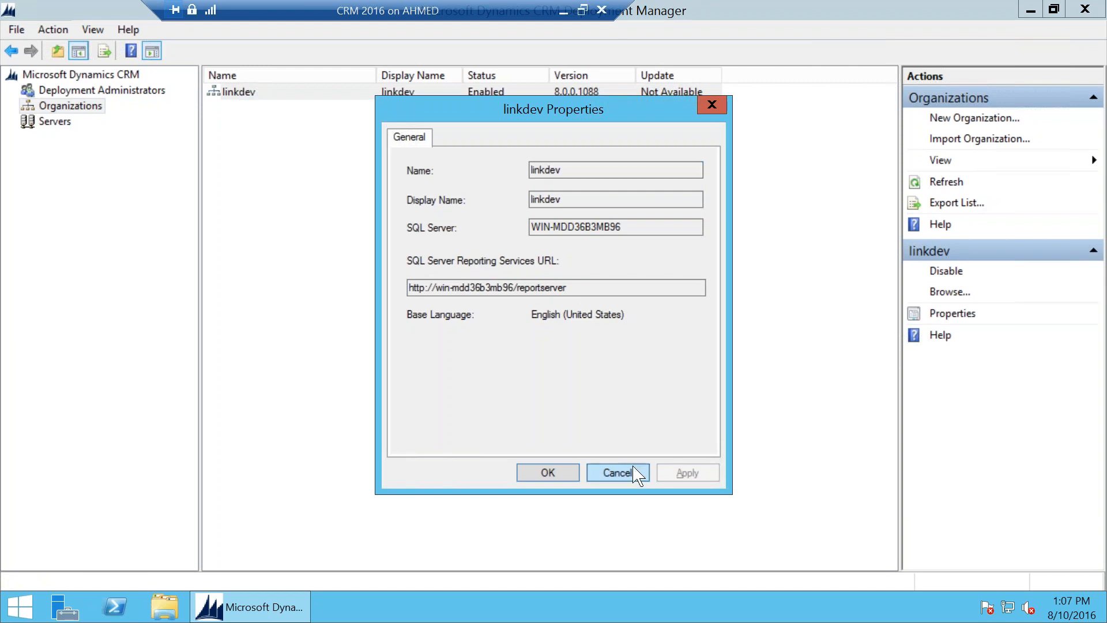
Step: Disable the linkdev organization and confirm it
{"action": "right_click", "coordinate": [474, 95]}
{"action": "left_click", "coordinate": [537, 107]}
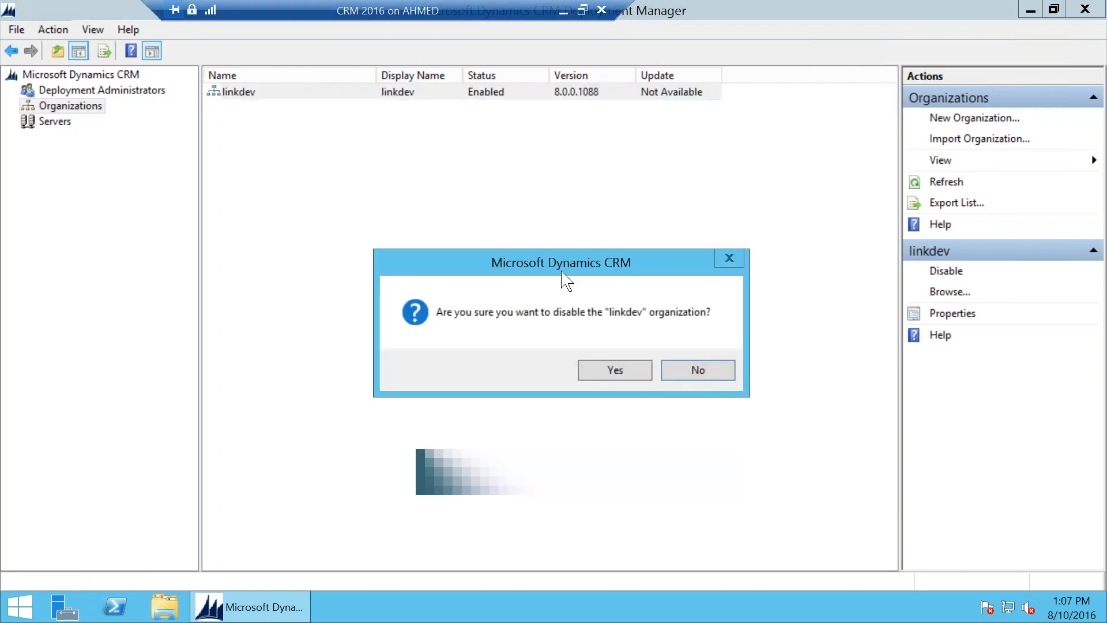
{"action": "left_click", "coordinate": [620, 376]}
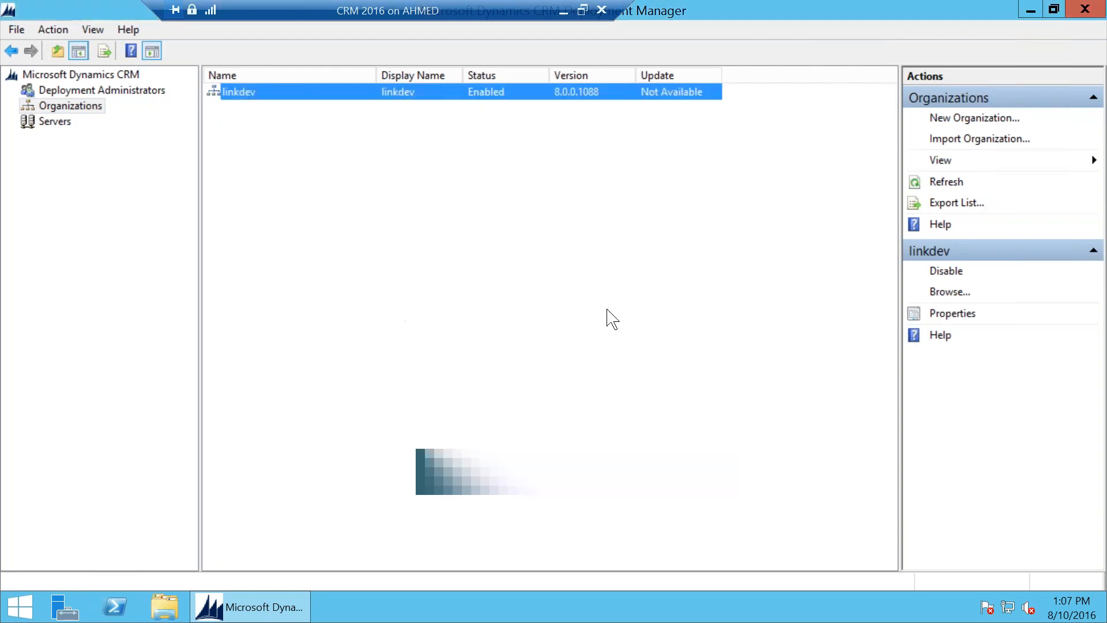
Step: Open the Edit Organization Wizard for linkdev
{"action": "right_click", "coordinate": [514, 104]}
{"action": "key", "text": "Escape"}
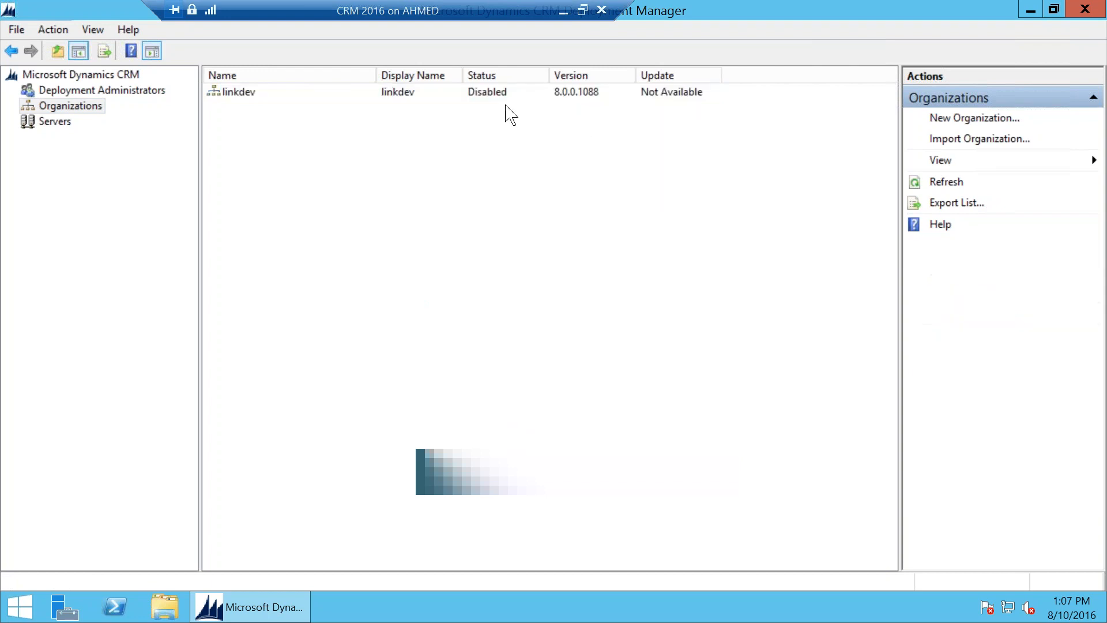
{"action": "right_click", "coordinate": [507, 97]}
{"action": "left_click", "coordinate": [536, 126]}
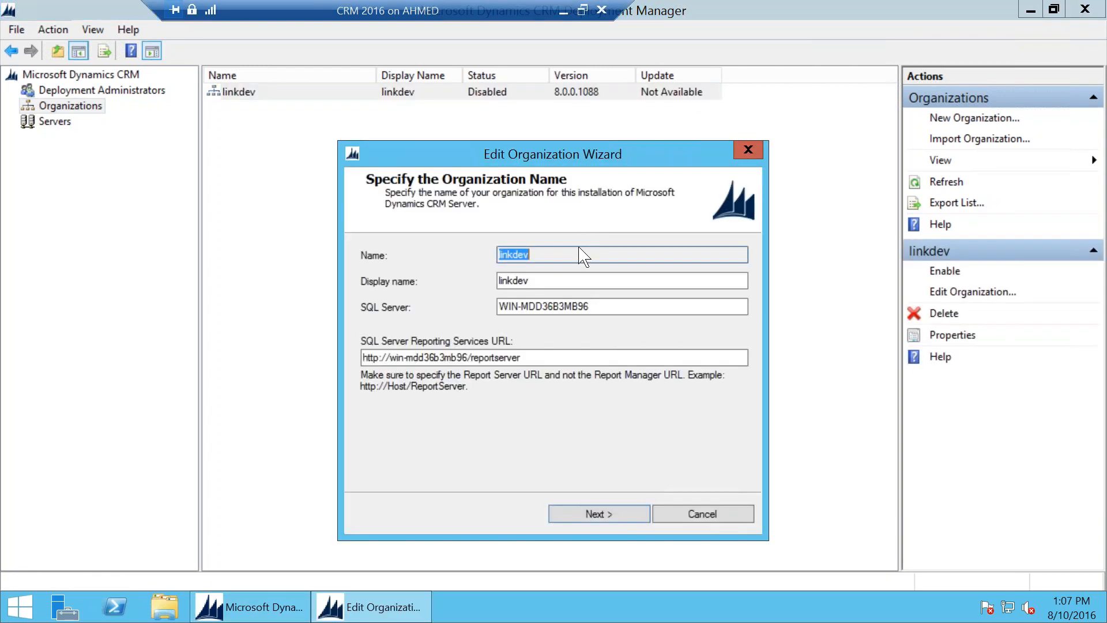
Step: Inspect linkdev's display name, SQL Server WIN-MDD36B3MB96 and Reporting Services URL, cancel, then list the servers
{"action": "double_click", "coordinate": [516, 281]}
{"action": "double_click", "coordinate": [581, 307]}
{"action": "left_click_drag", "start_coordinate": [581, 306], "coordinate": [452, 332]}
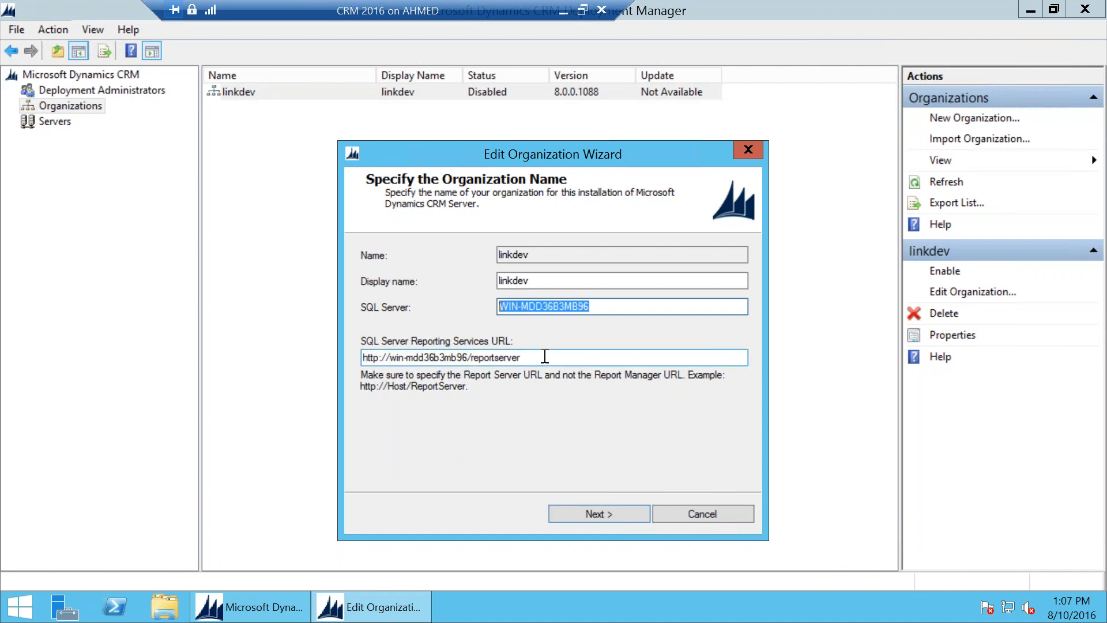
{"action": "left_click_drag", "start_coordinate": [543, 357], "coordinate": [323, 351]}
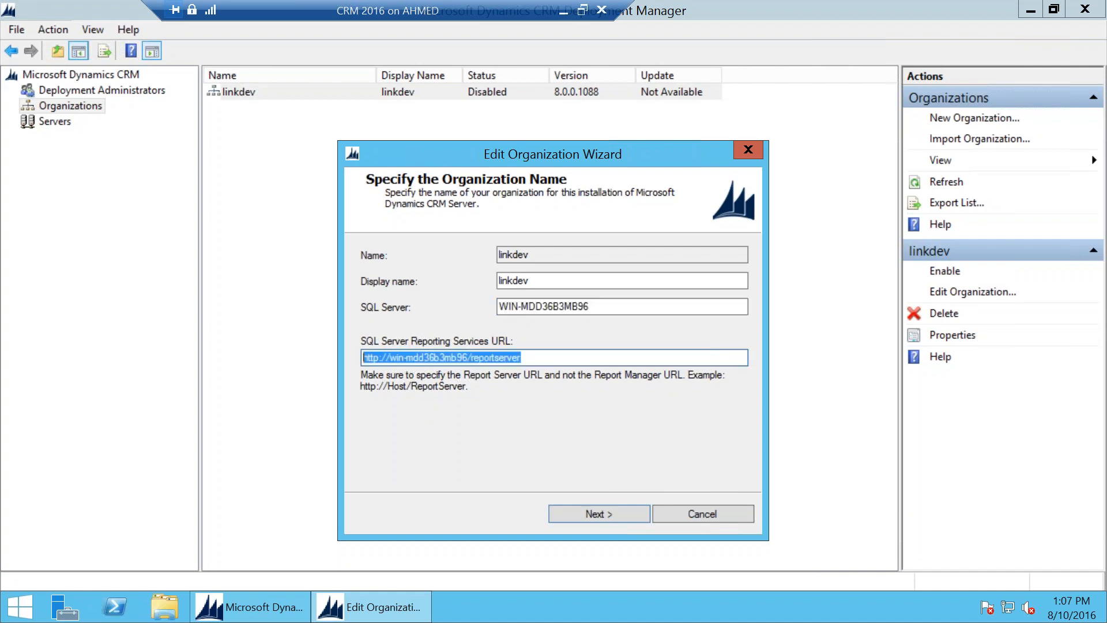
{"action": "left_click", "coordinate": [704, 513]}
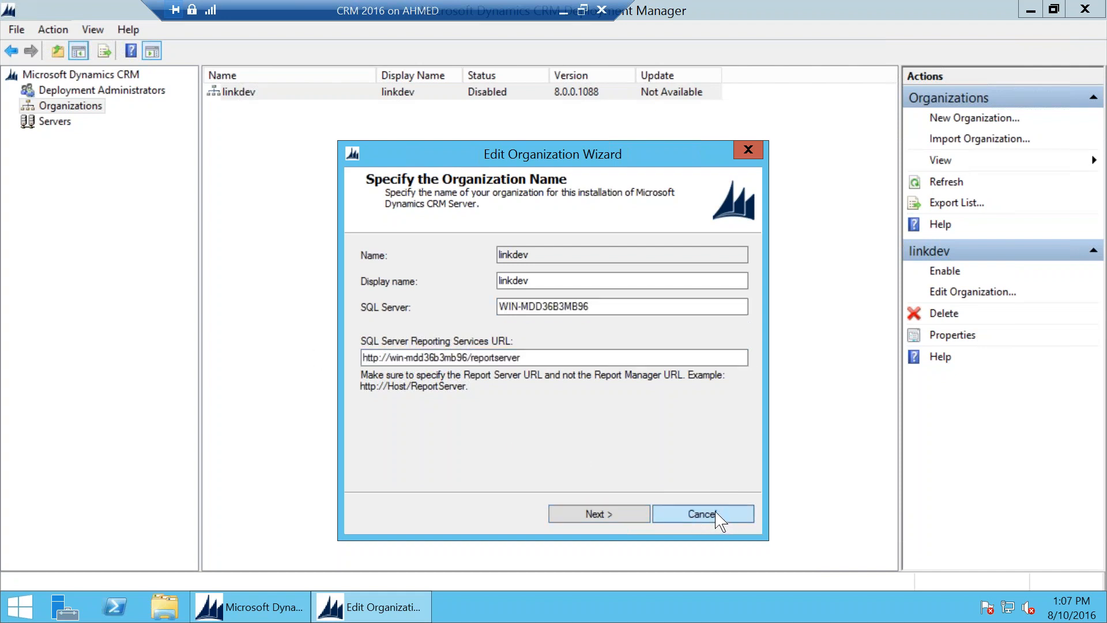
{"action": "left_click", "coordinate": [586, 370]}
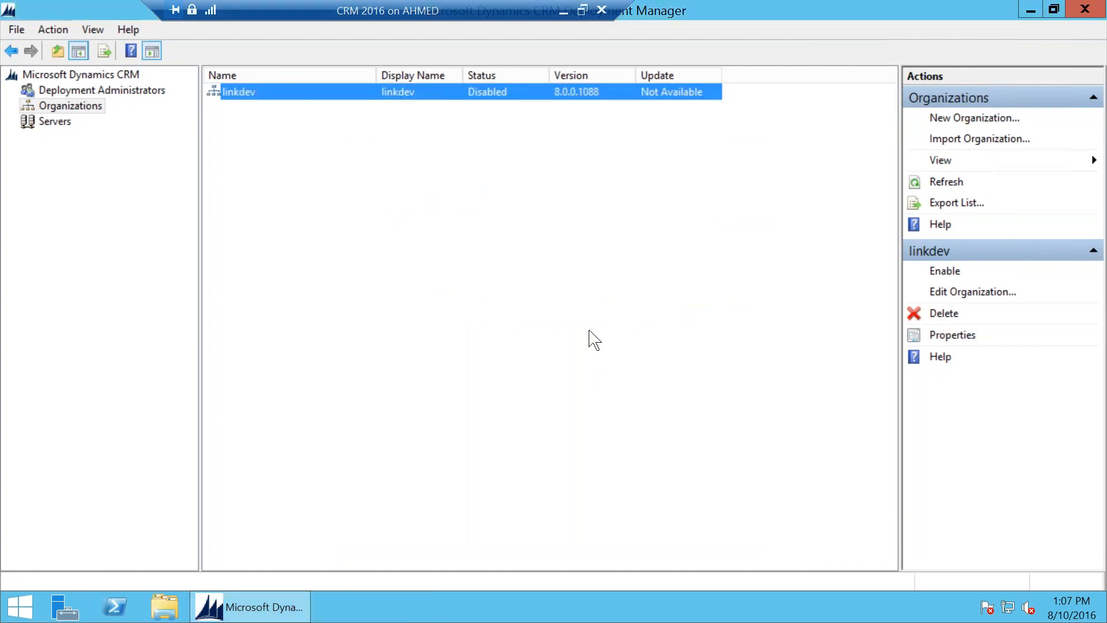
{"action": "left_click", "coordinate": [64, 121]}
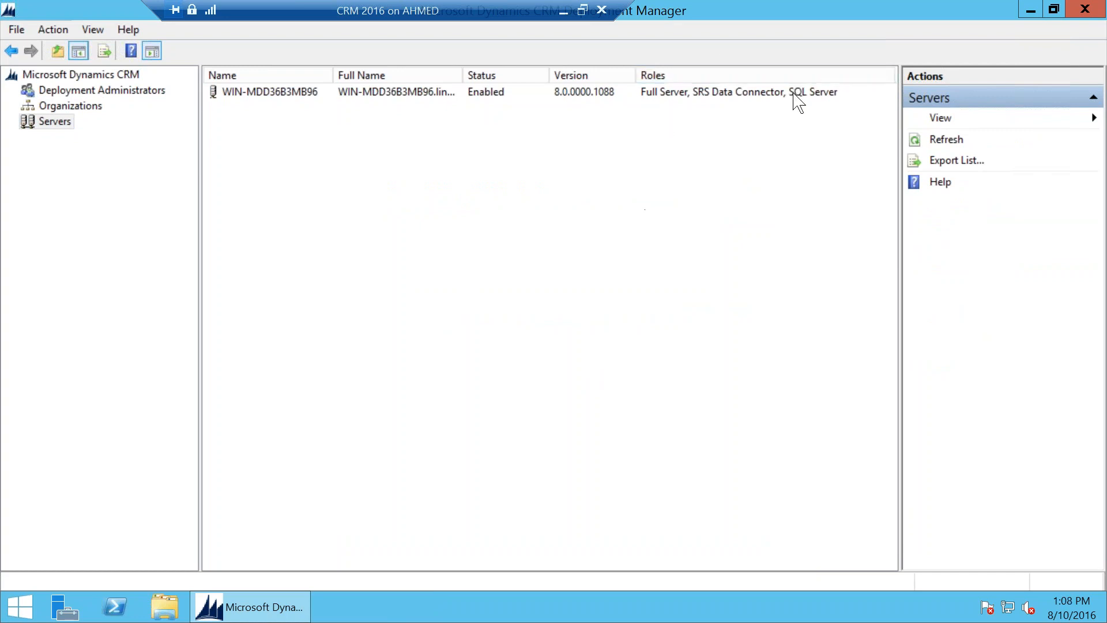
Step: Check server WIN-MDD36B3MB96's actions without disabling it, then show the deployment administrators
{"action": "right_click", "coordinate": [457, 96]}
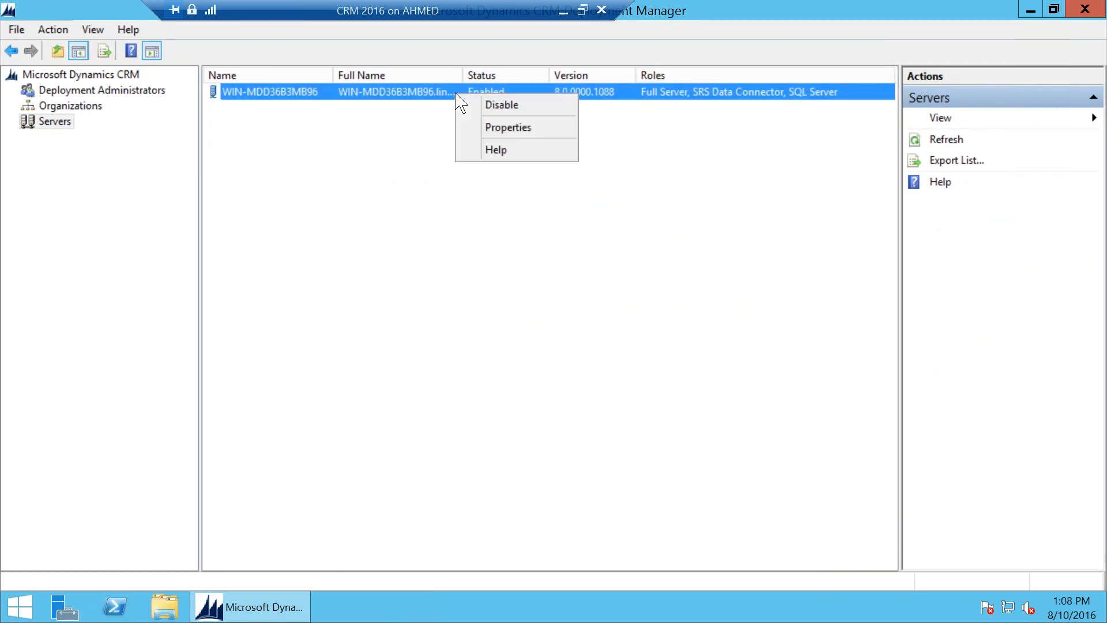
{"action": "left_click", "coordinate": [348, 99]}
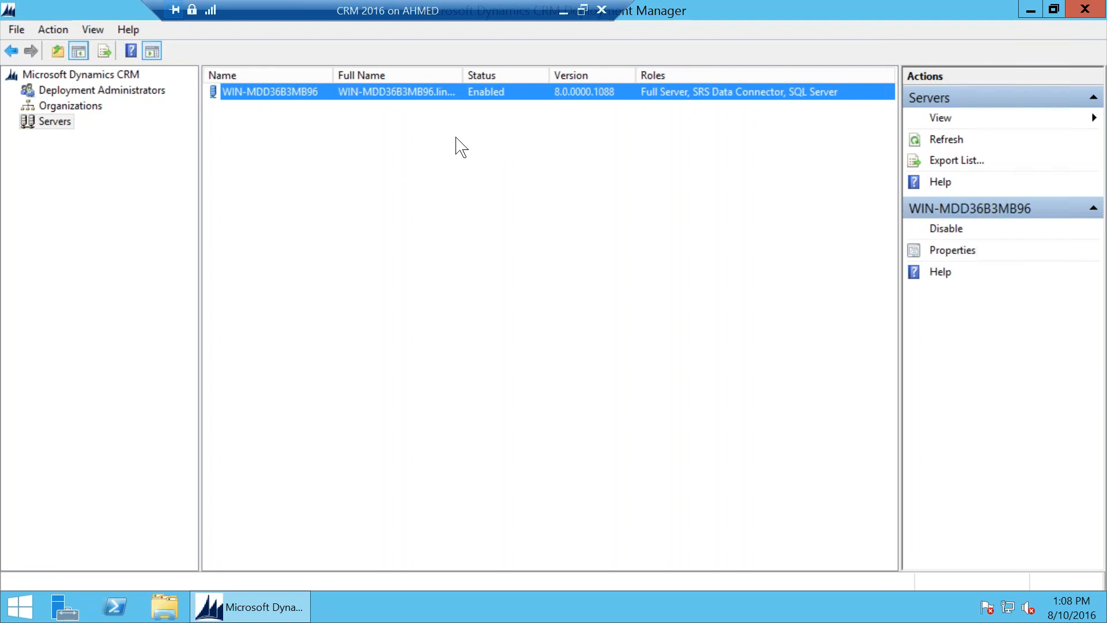
{"action": "left_click", "coordinate": [90, 91]}
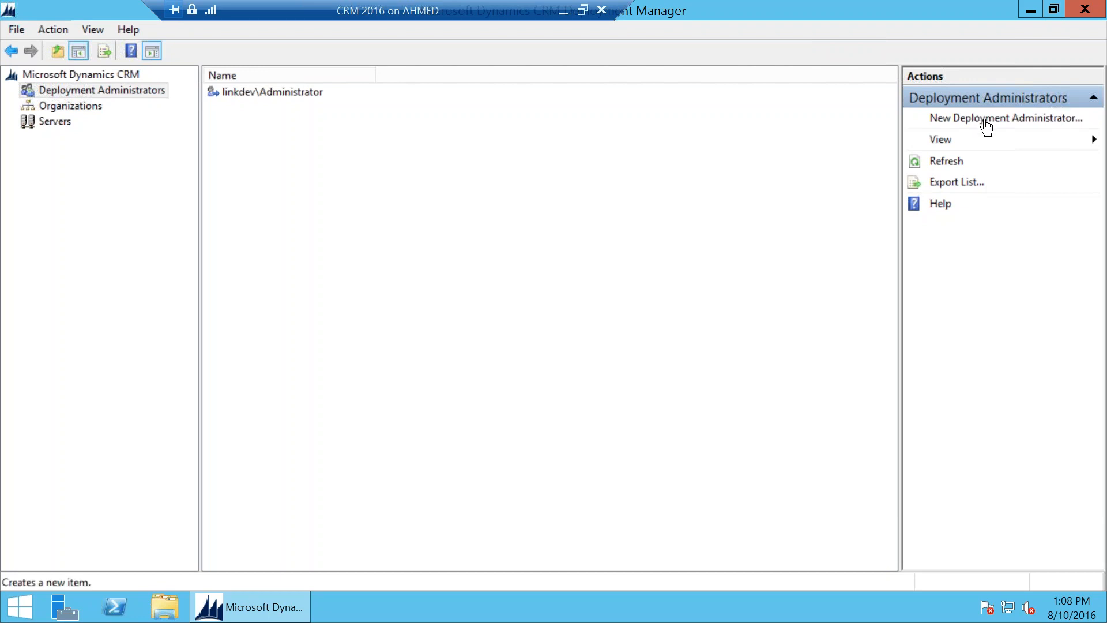
Step: Show the deployment Properties' Web Address tab, listing WIN-MDD36B3MB96:80 for each service
{"action": "left_click", "coordinate": [93, 76]}
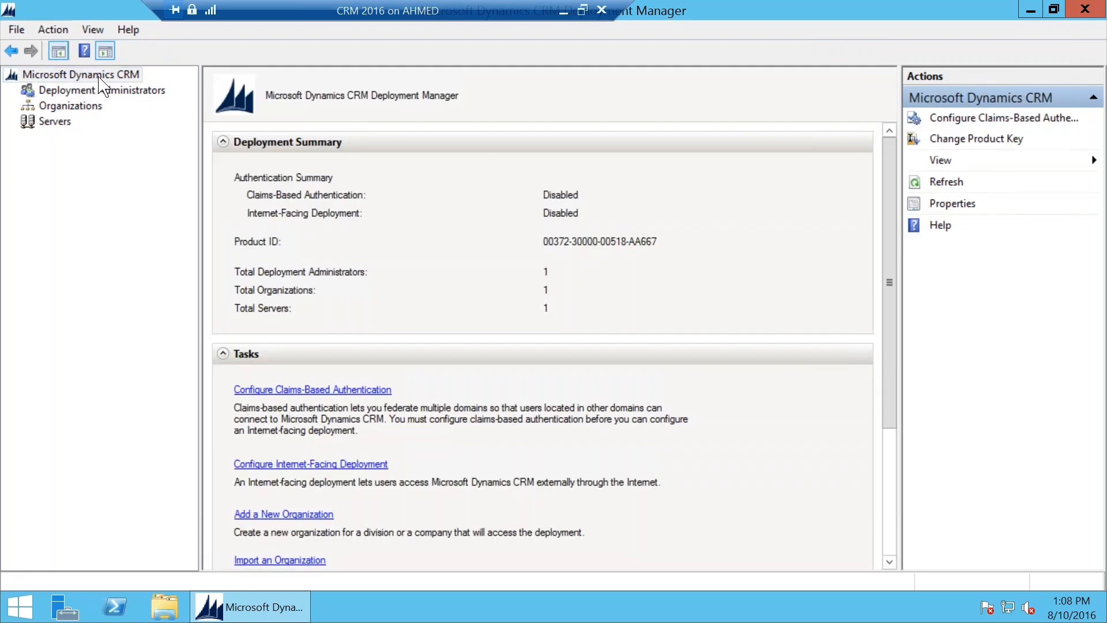
{"action": "right_click", "coordinate": [98, 77]}
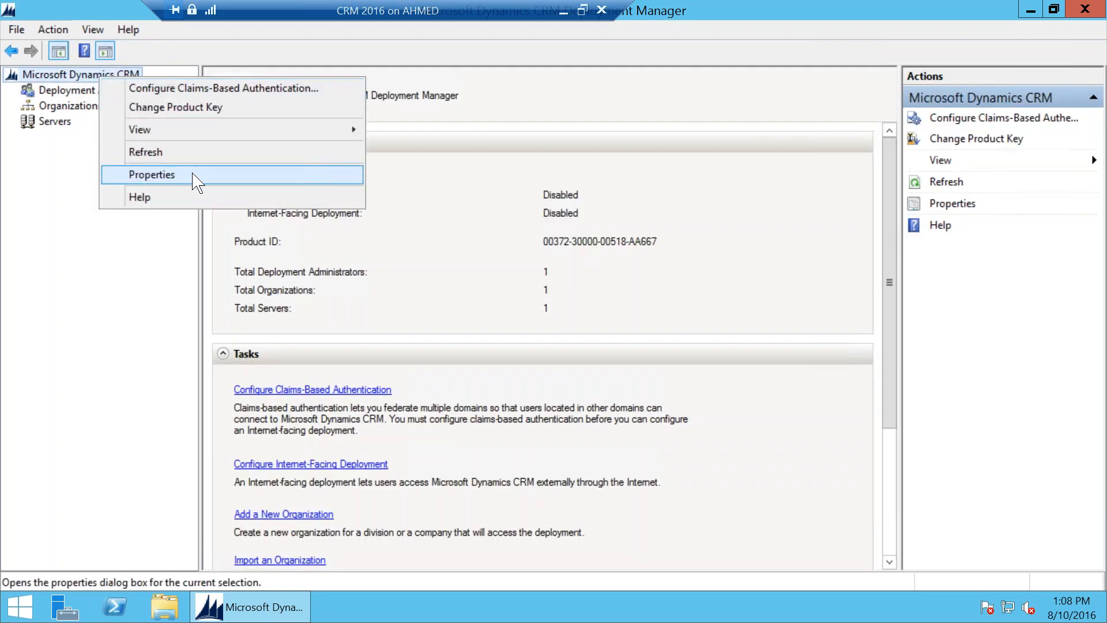
{"action": "left_click", "coordinate": [196, 175]}
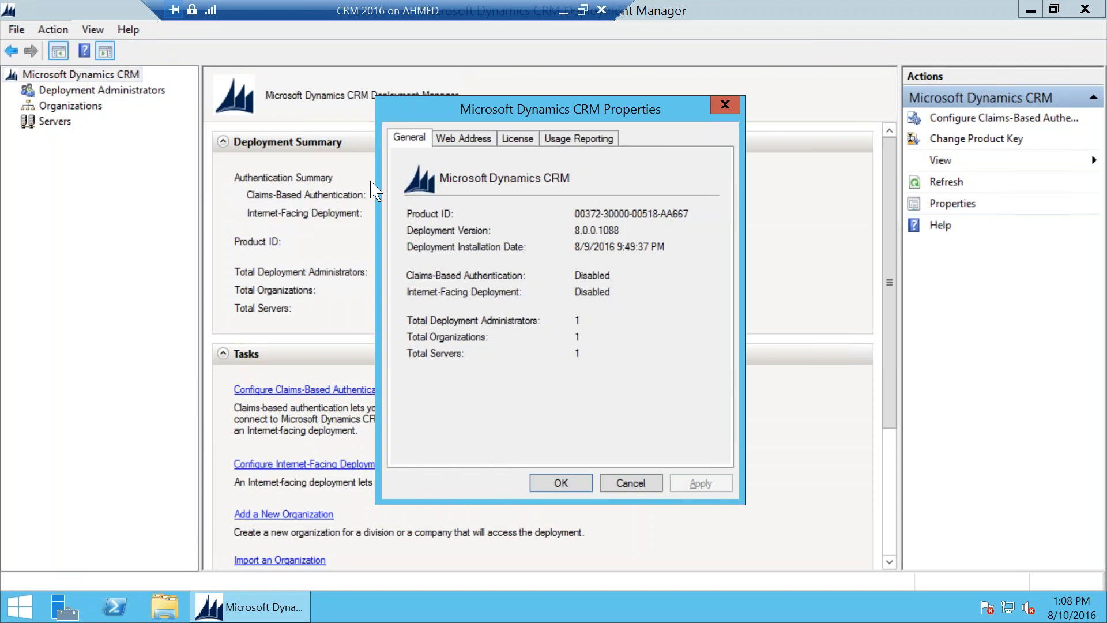
{"action": "left_click", "coordinate": [631, 482]}
{"action": "right_click", "coordinate": [90, 77]}
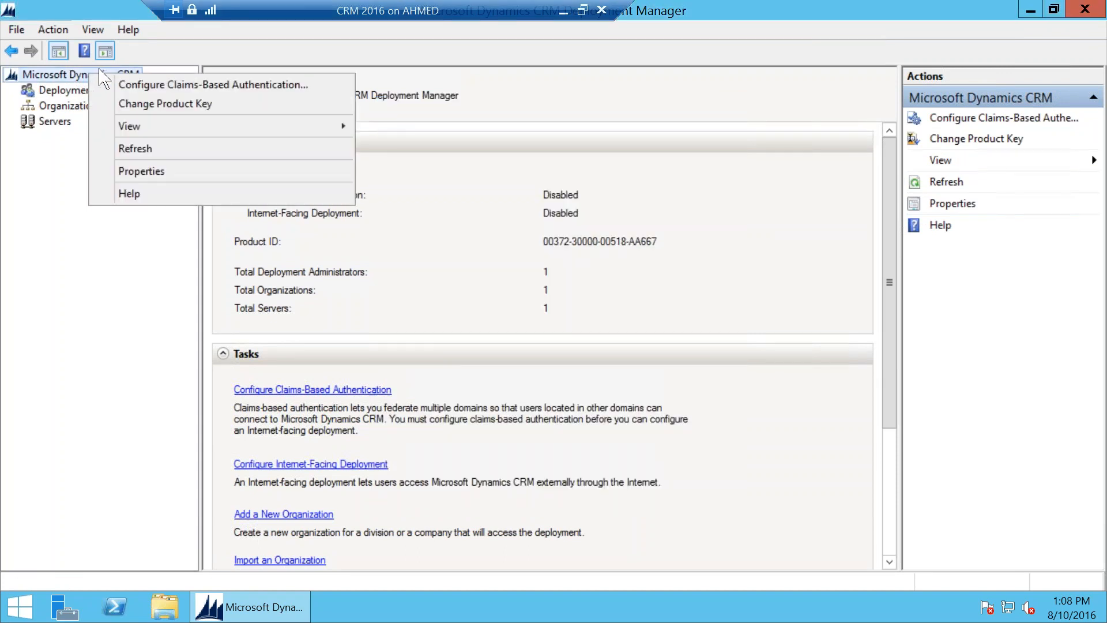
{"action": "left_click", "coordinate": [168, 170]}
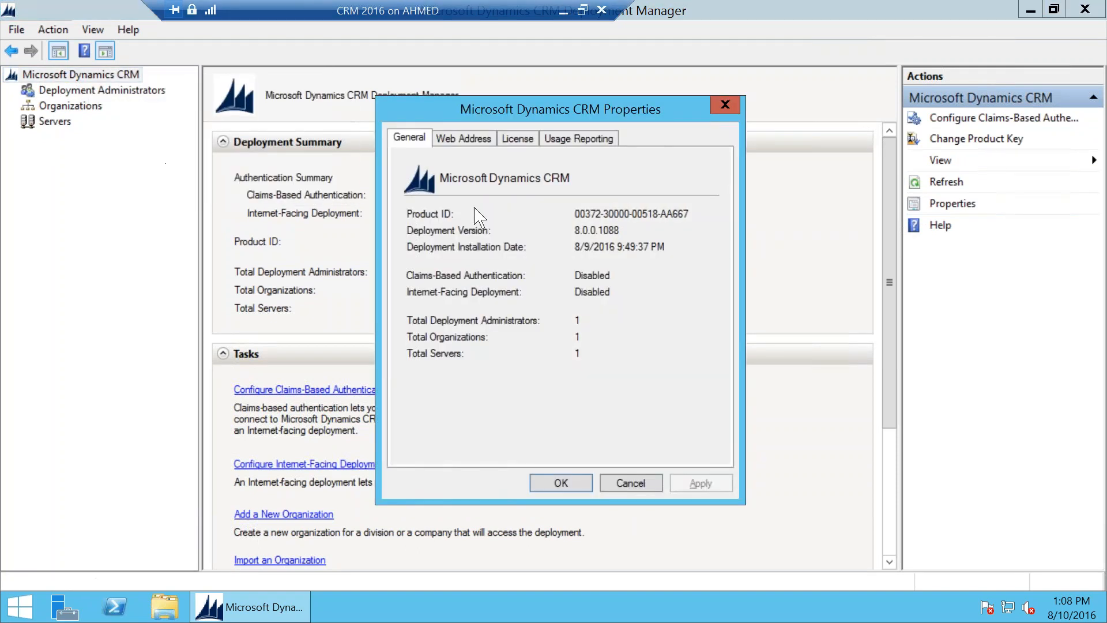
{"action": "left_click", "coordinate": [464, 139]}
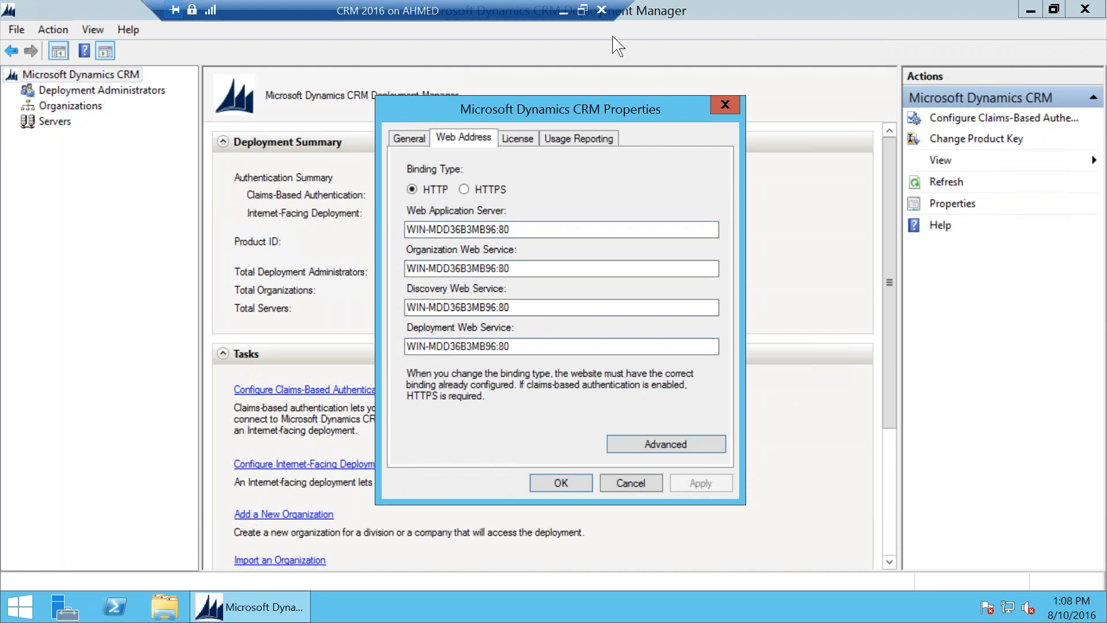
Step: Read the Ethernet connection's IPv4 address 192.168.137.105 in Network and Sharing Center
{"action": "right_click", "coordinate": [1009, 605]}
{"action": "left_click", "coordinate": [1001, 593]}
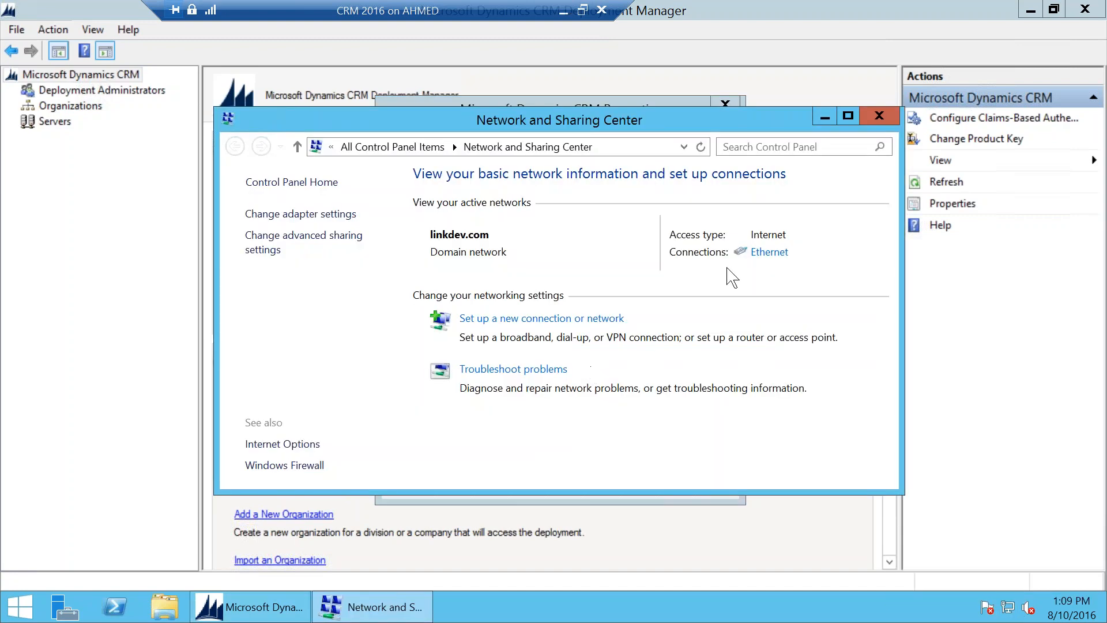
{"action": "left_click", "coordinate": [758, 253]}
{"action": "left_click", "coordinate": [520, 297]}
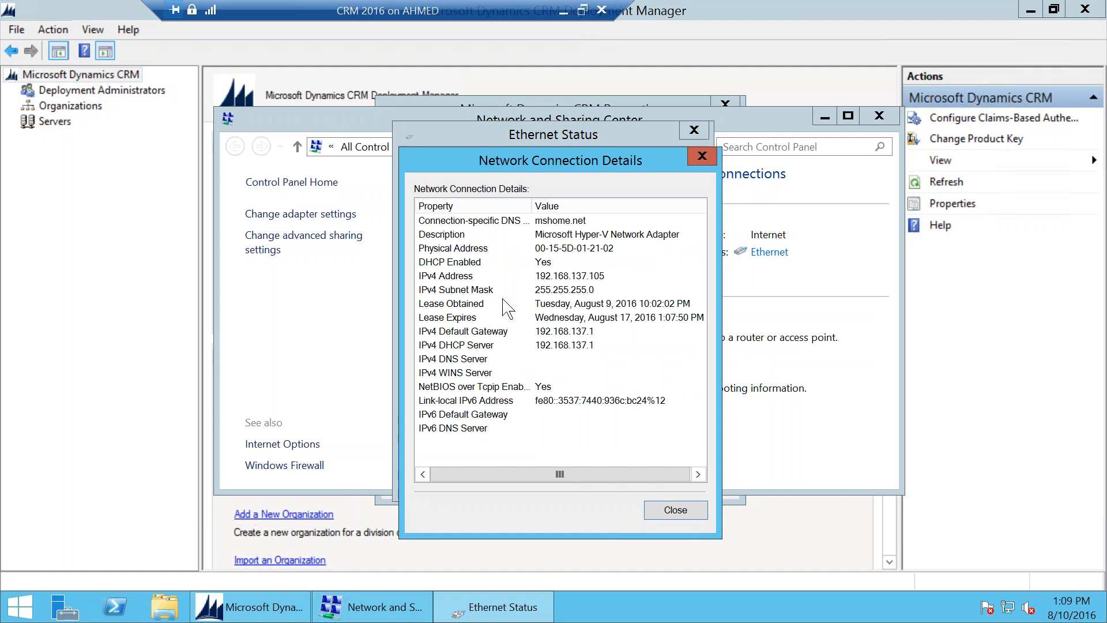
Step: Check the browser login page's web address, then return to the server session
{"action": "left_click", "coordinate": [563, 11]}
{"action": "left_click", "coordinate": [337, 610]}
{"action": "left_click", "coordinate": [362, 33]}
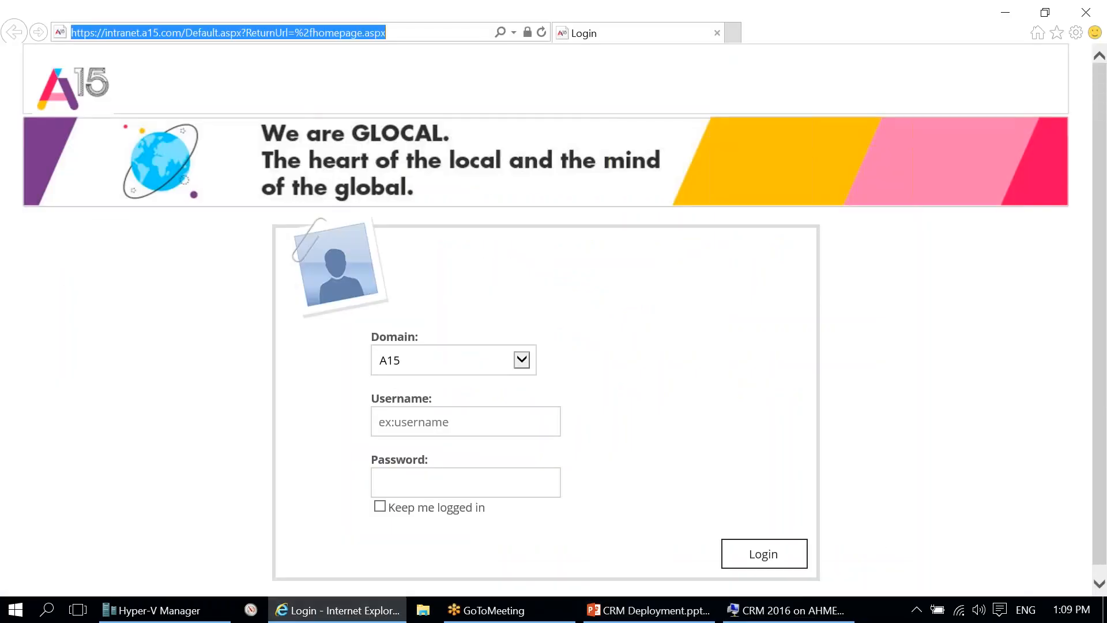
{"action": "left_click", "coordinate": [785, 609]}
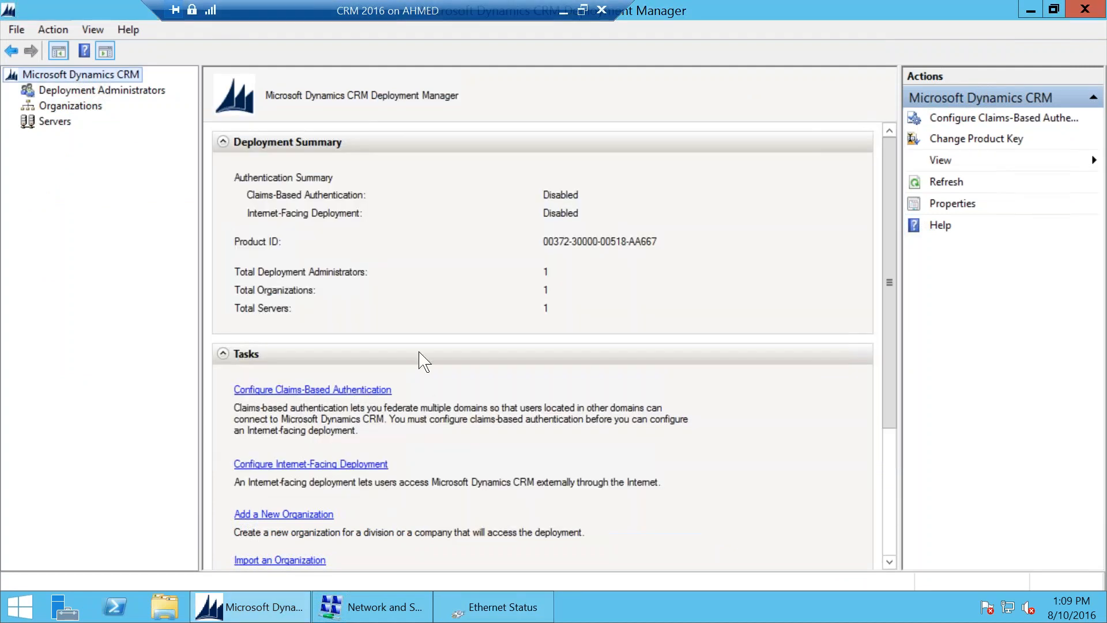
Step: Enable the linkdev organization again and return to the deployment summary
{"action": "left_click", "coordinate": [67, 106]}
{"action": "right_click", "coordinate": [394, 93]}
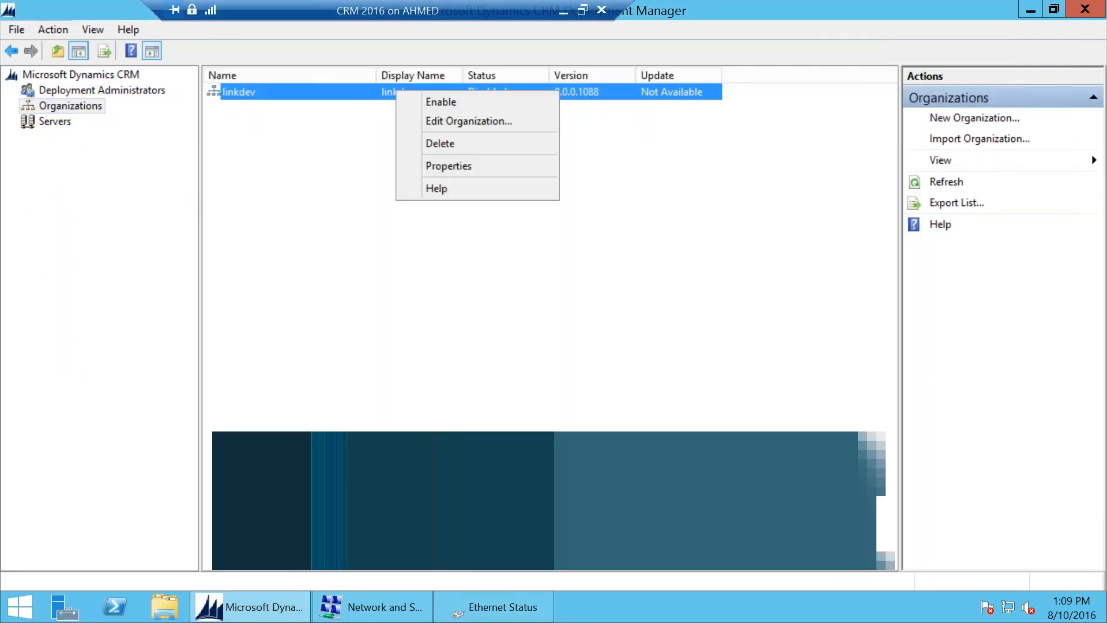
{"action": "left_click", "coordinate": [430, 102]}
{"action": "left_click", "coordinate": [620, 366]}
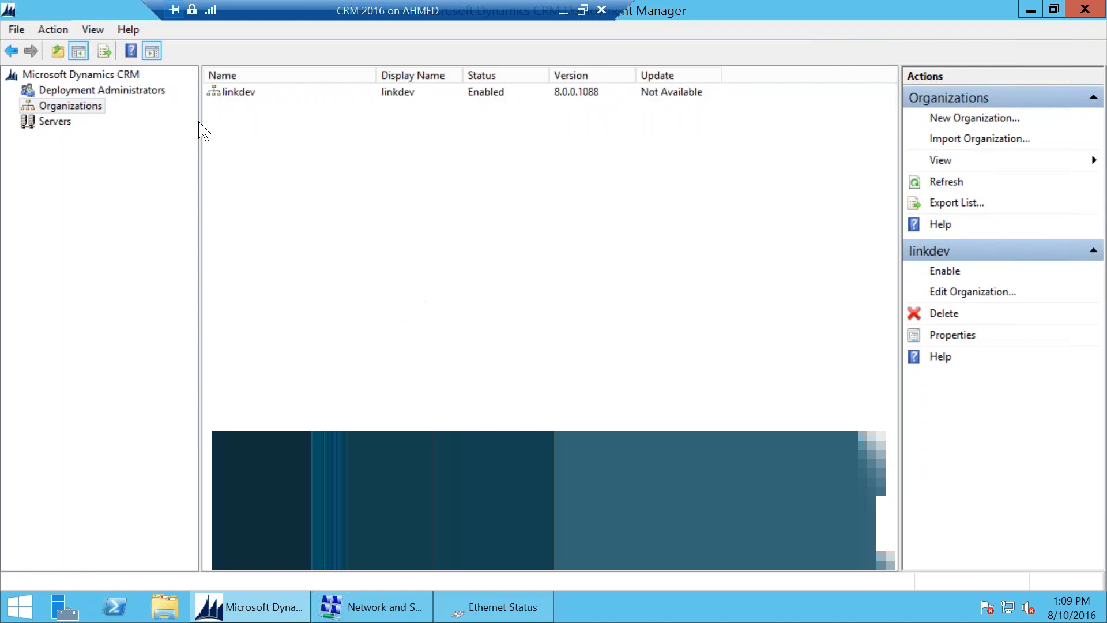
{"action": "left_click", "coordinate": [92, 74]}
Step: Close the connection details, Ethernet status and Network and Sharing Center windows
{"action": "left_click", "coordinate": [288, 604]}
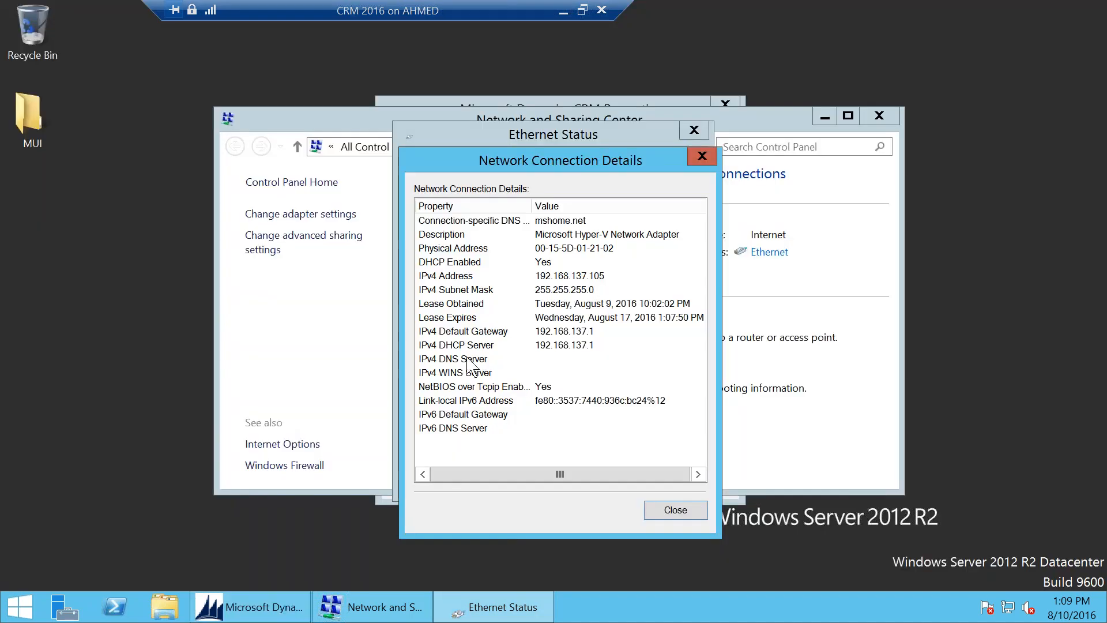
{"action": "left_click", "coordinate": [674, 509]}
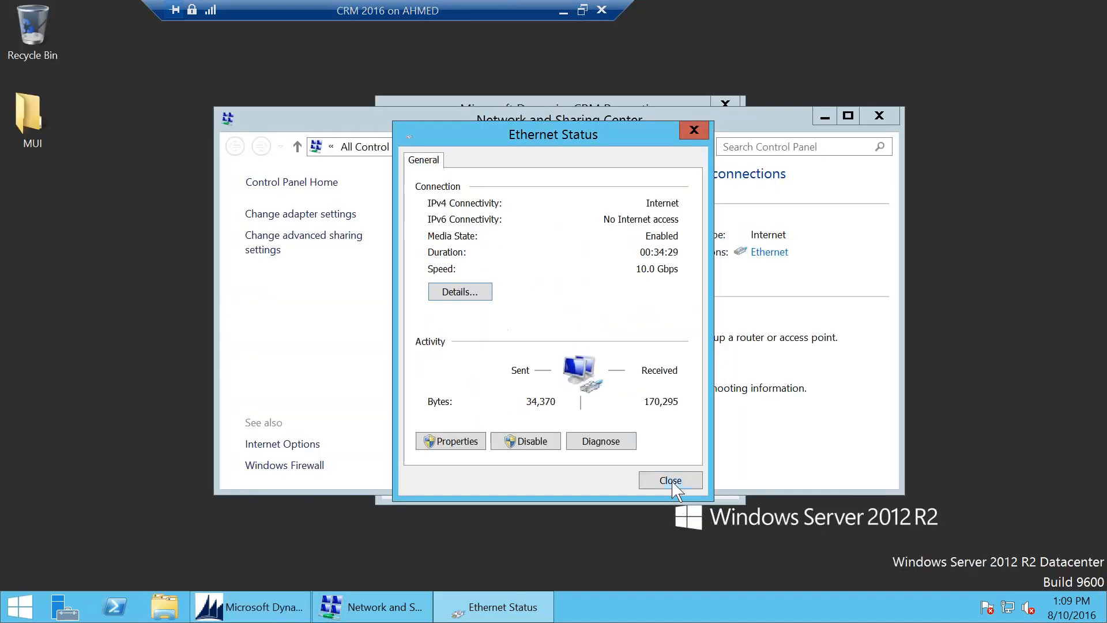
{"action": "left_click", "coordinate": [675, 483]}
{"action": "left_click", "coordinate": [878, 116]}
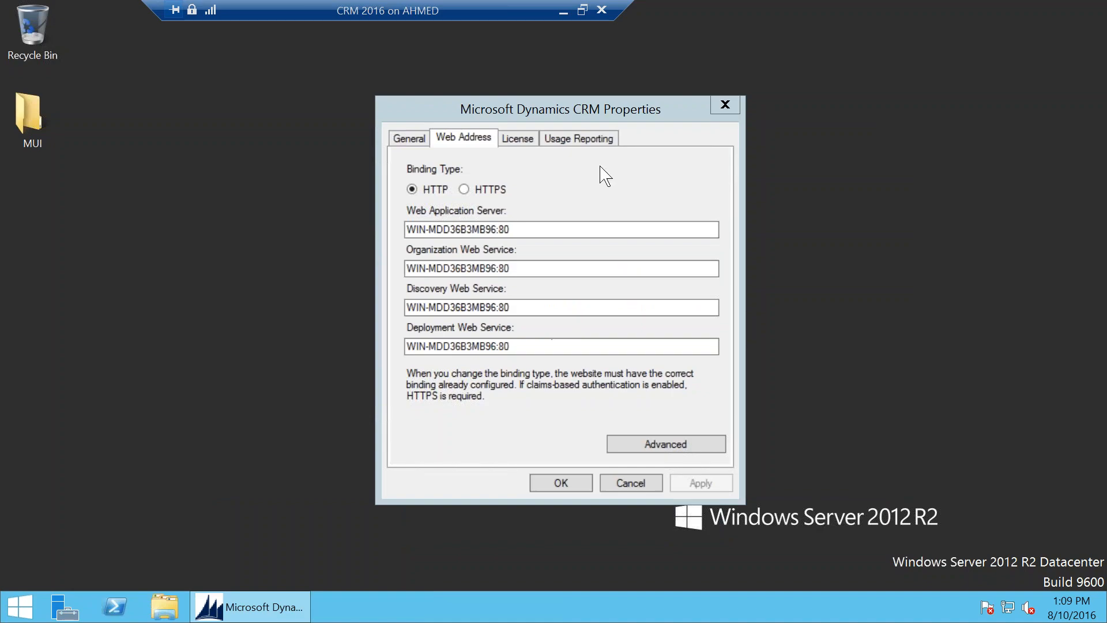
{"action": "left_click", "coordinate": [563, 10]}
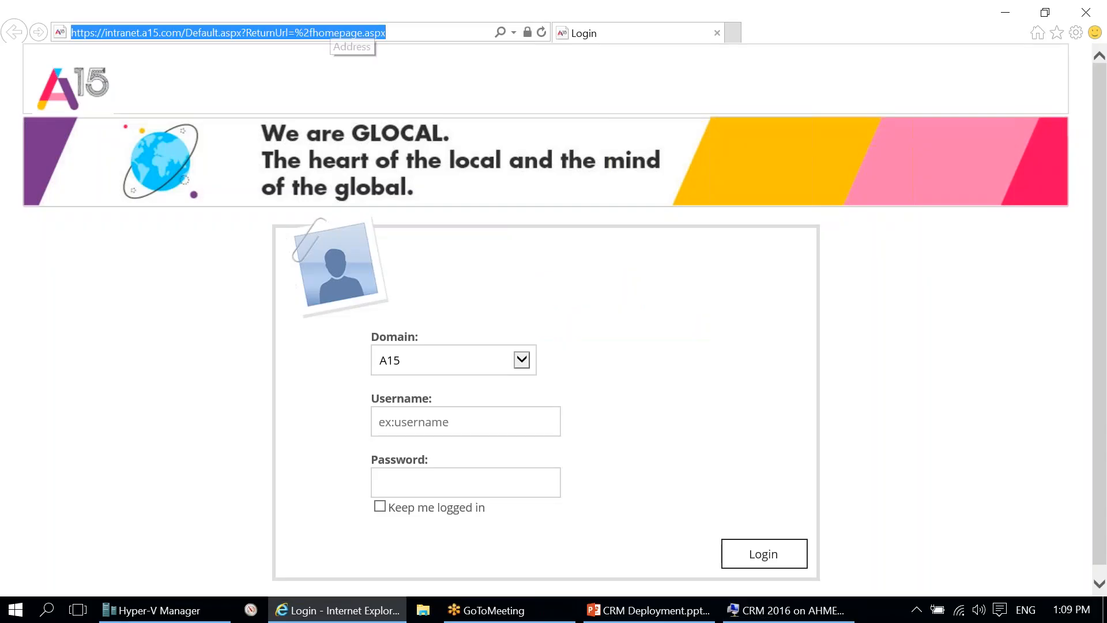
{"action": "type", "text": "192.168."}
{"action": "key", "text": "End"}
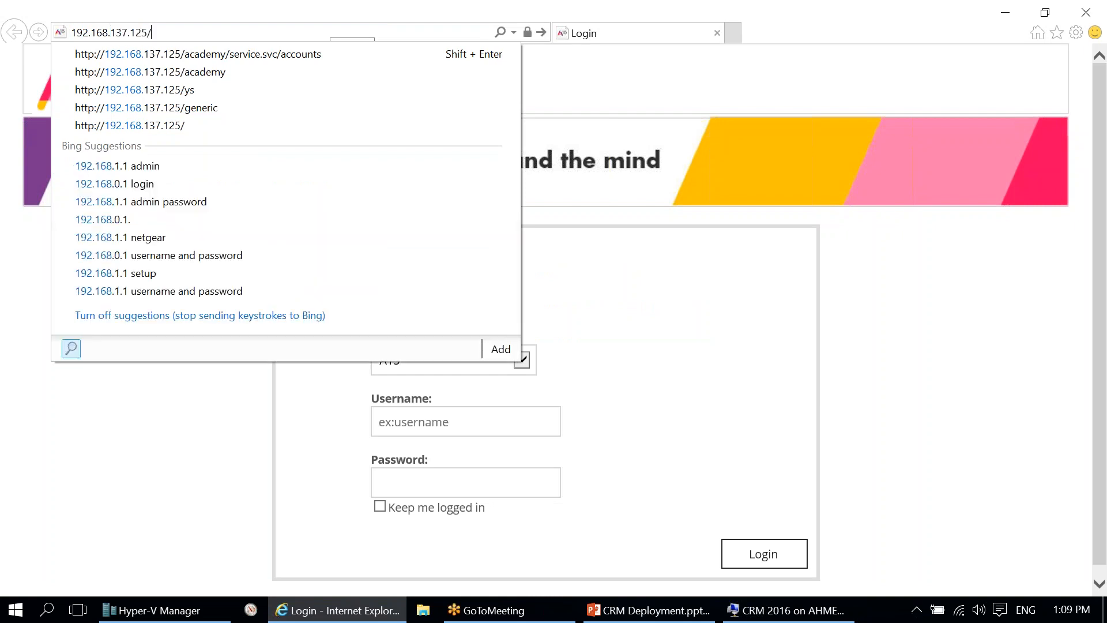
{"action": "key", "text": "BackSpace"}
{"action": "type", "text": "0"}
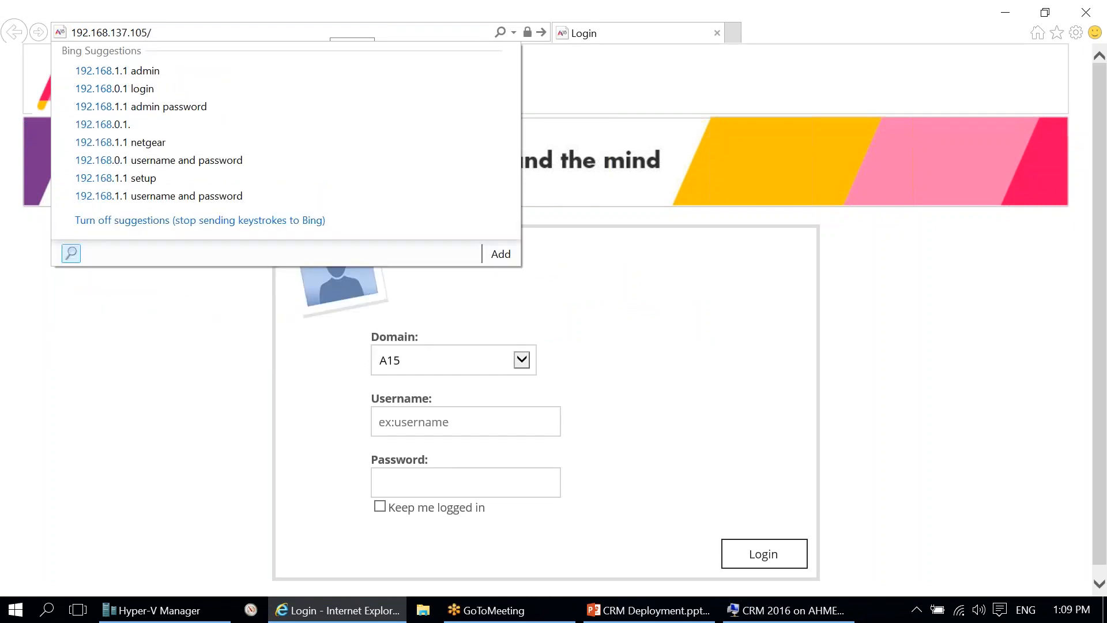
{"action": "key", "text": "Return"}
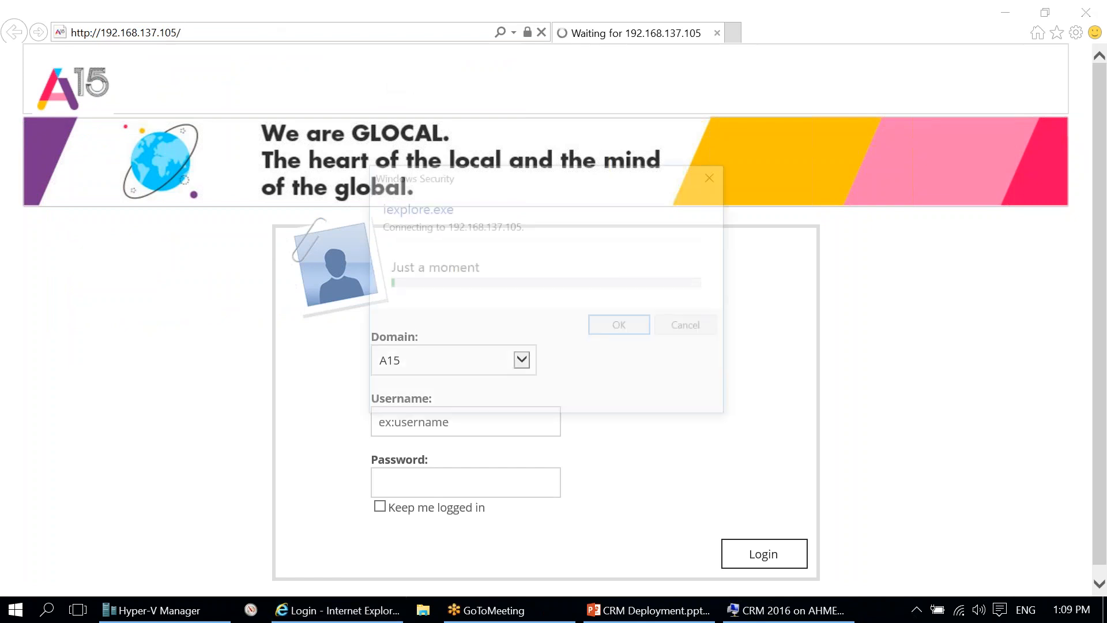
Step: Sign in as the domain administrator with the password, ticking Remember my credentials
{"action": "left_click", "coordinate": [540, 219]}
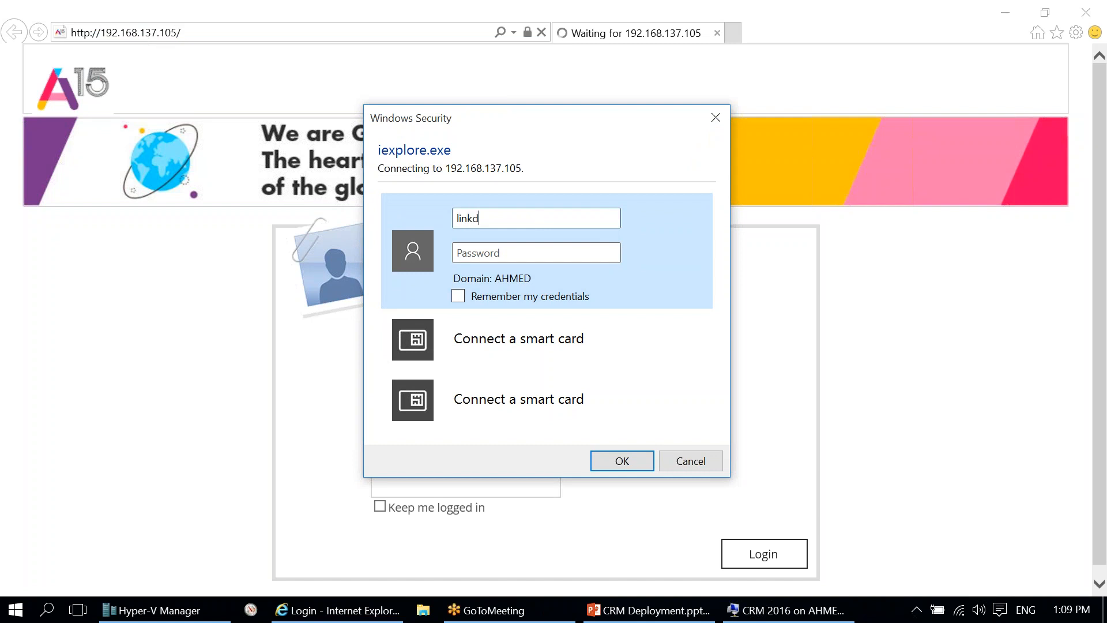
{"action": "type", "text": "linkdev\\administr"}
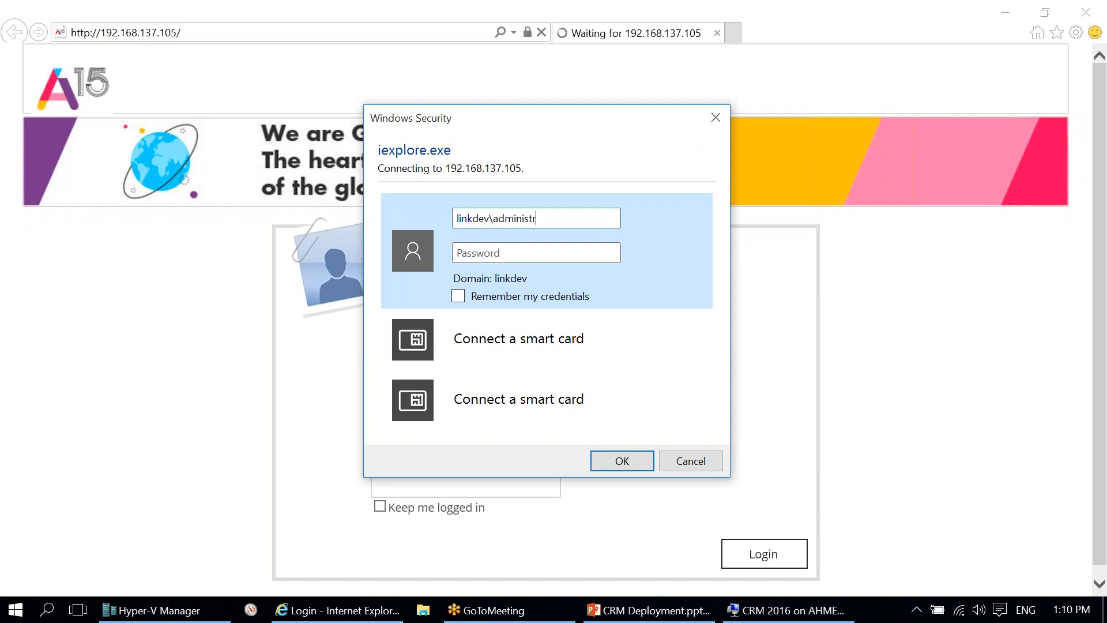
{"action": "type", "text": "ator••••••••"}
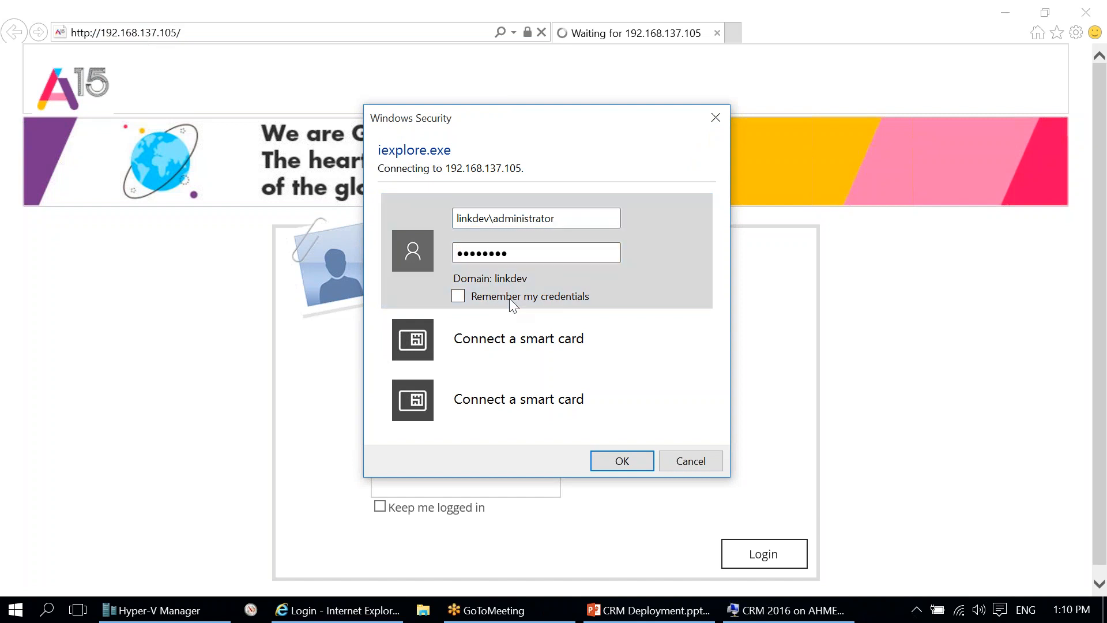
{"action": "left_click", "coordinate": [533, 300]}
{"action": "left_click", "coordinate": [622, 461]}
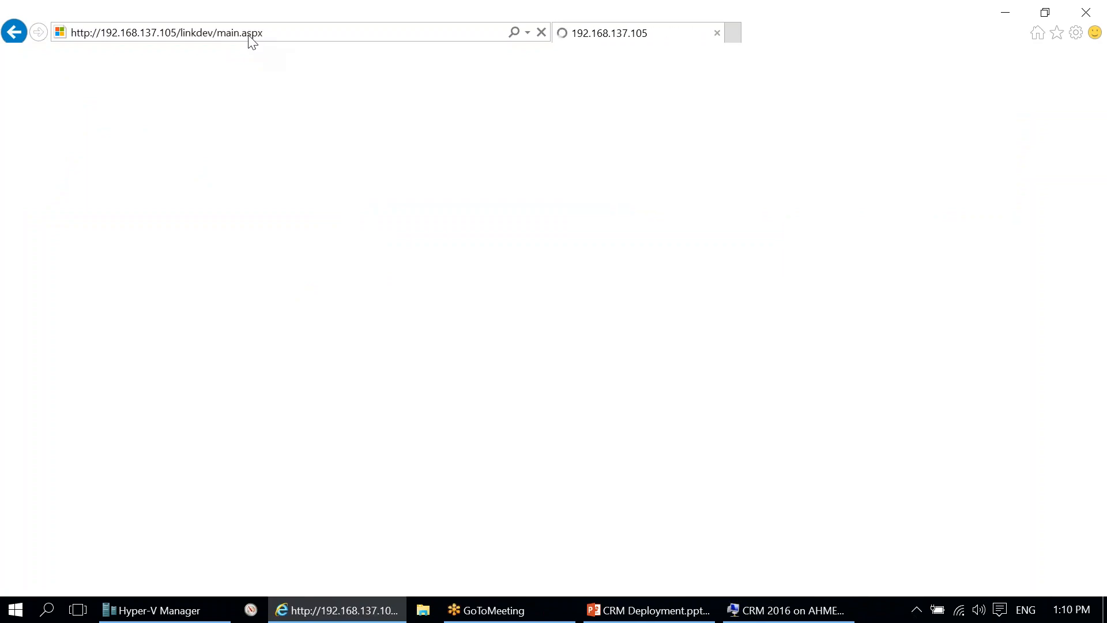
Step: Select the server IP 192.168.137.105 in the address bar
{"action": "left_click", "coordinate": [203, 33]}
{"action": "left_click", "coordinate": [204, 32]}
{"action": "left_click_drag", "start_coordinate": [177, 33], "coordinate": [105, 34]}
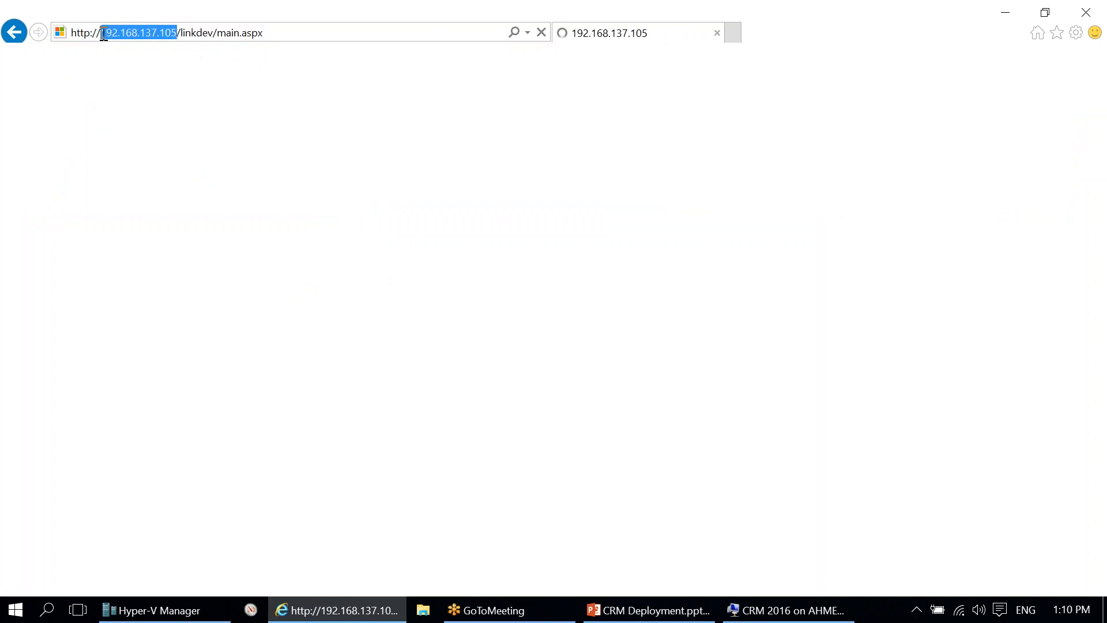
Step: Paste 192.168.137.105 over the host name in Web Application, Organization, Discovery and Deployment service fields, and save
{"action": "left_click", "coordinate": [784, 609]}
{"action": "left_click_drag", "start_coordinate": [497, 228], "coordinate": [407, 229]}
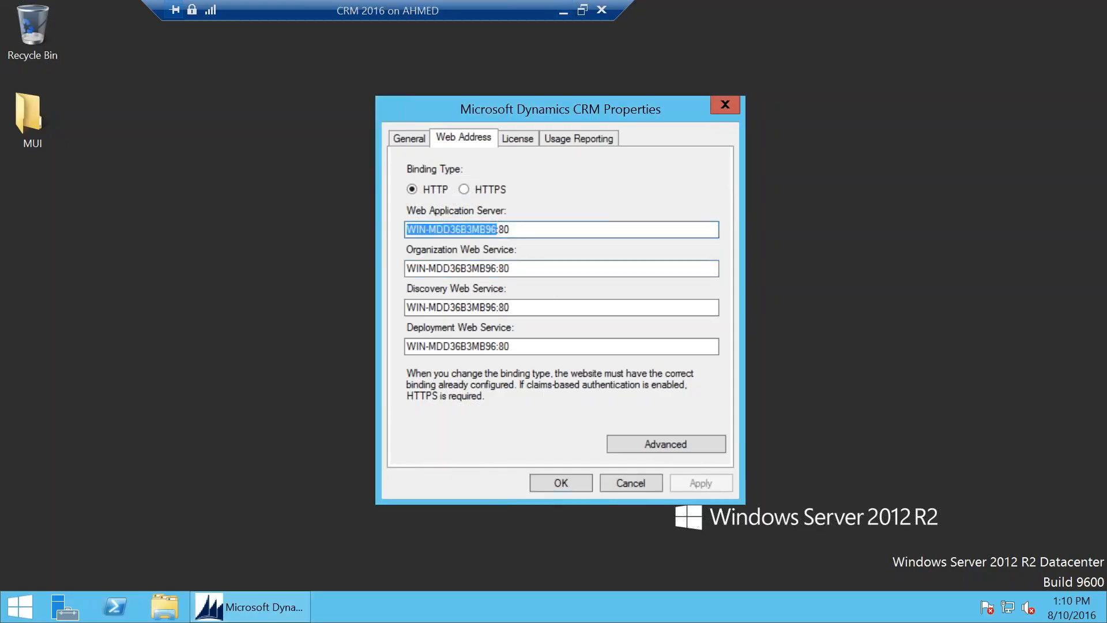
{"action": "type", "text": "192.168.137.105"}
{"action": "left_click_drag", "start_coordinate": [497, 268], "coordinate": [407, 268]}
{"action": "type", "text": "192.168.137.105"}
{"action": "left_click_drag", "start_coordinate": [502, 307], "coordinate": [407, 307]}
{"action": "type", "text": "192.168.137.105"}
{"action": "left_click_drag", "start_coordinate": [496, 346], "coordinate": [375, 343]}
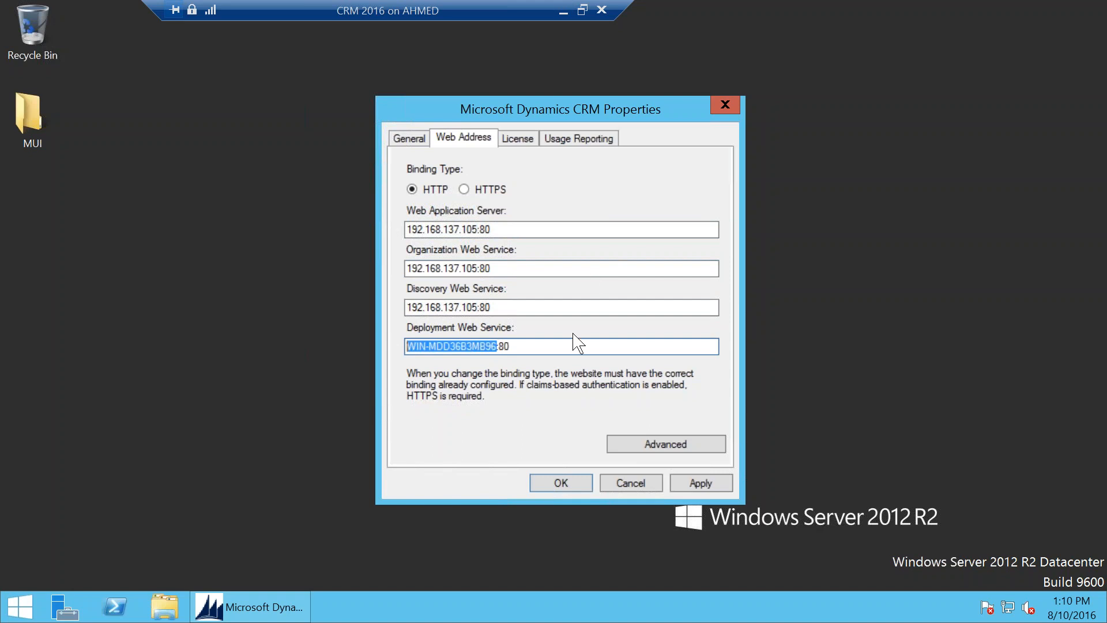
{"action": "type", "text": "192.168.137.105"}
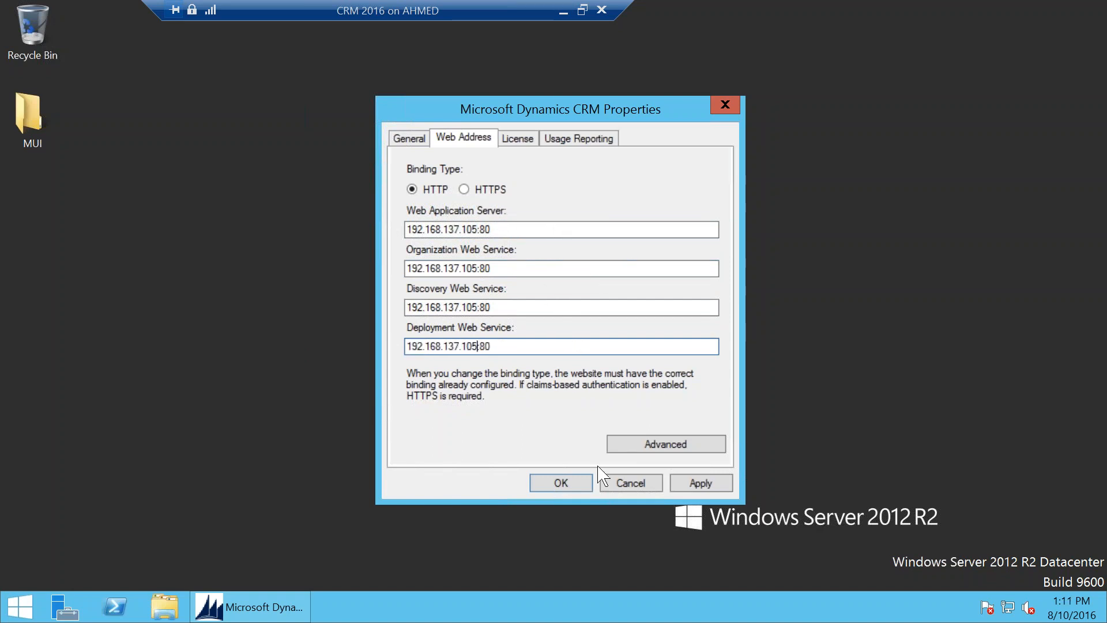
{"action": "left_click", "coordinate": [577, 487]}
{"action": "left_click", "coordinate": [287, 602]}
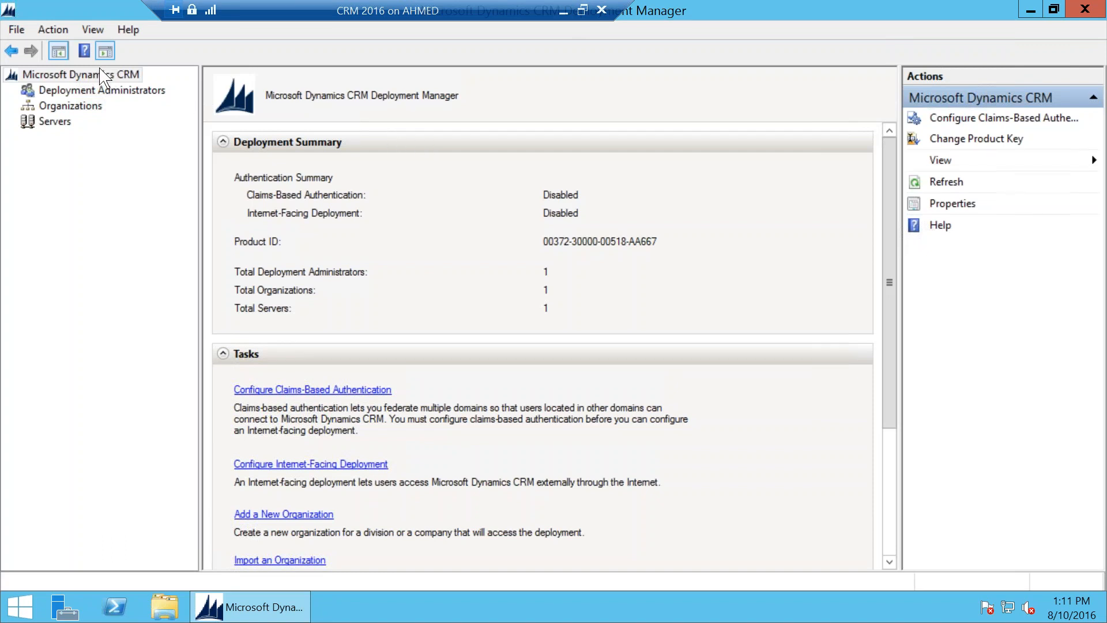
Step: Tick Don't show this again on the Explore CRM tour, close it, and list organizations on the VM
{"action": "left_click", "coordinate": [562, 12]}
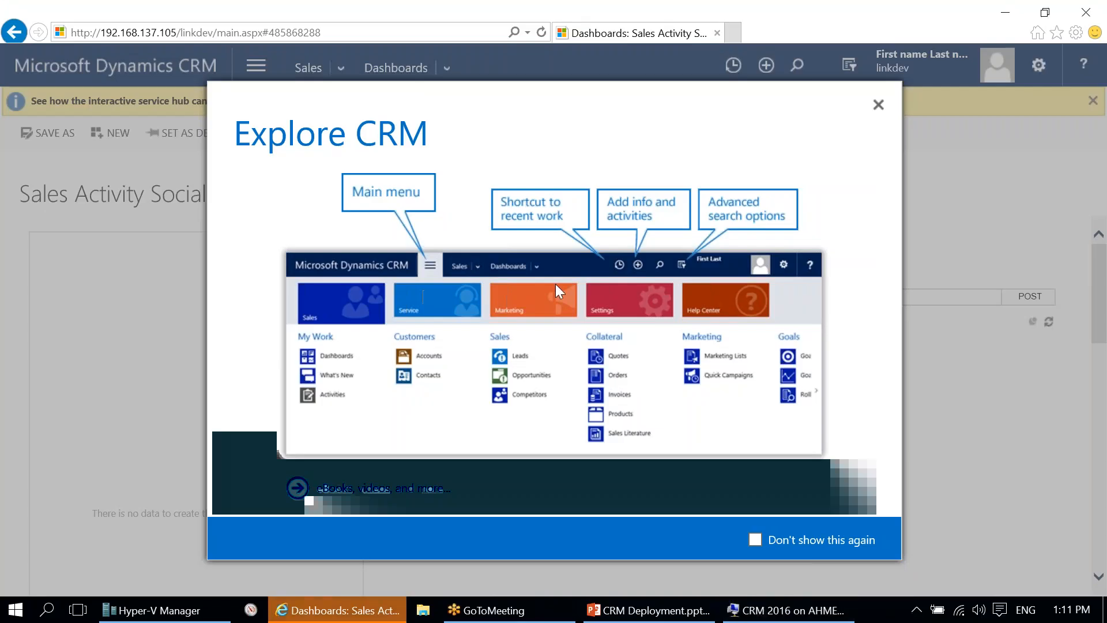
{"action": "left_click", "coordinate": [786, 552]}
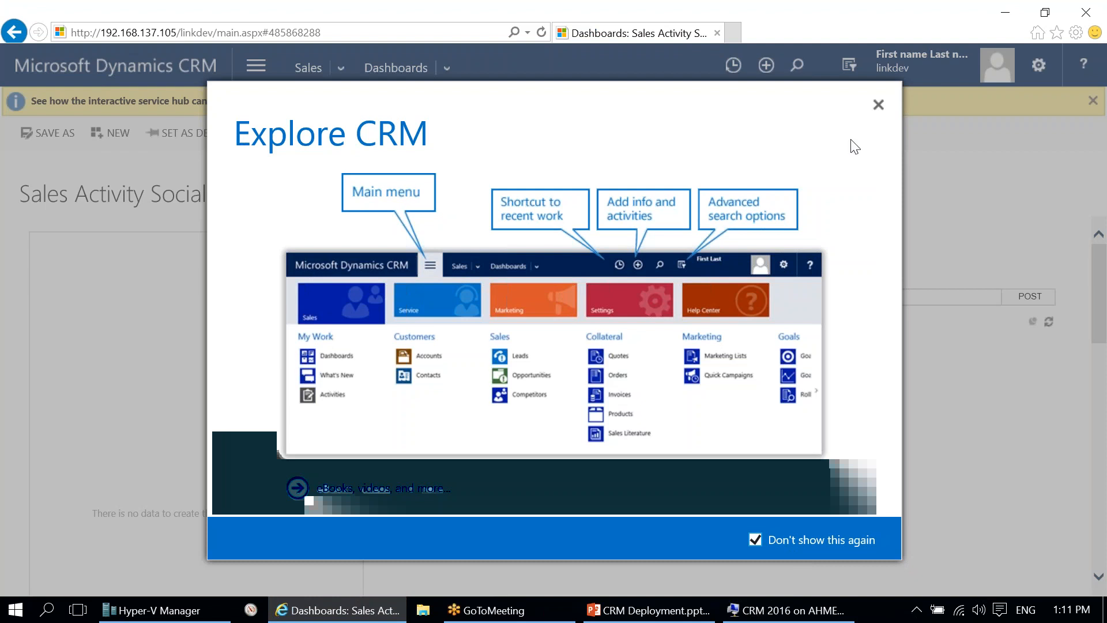
{"action": "left_click", "coordinate": [878, 104]}
{"action": "left_click", "coordinate": [648, 610]}
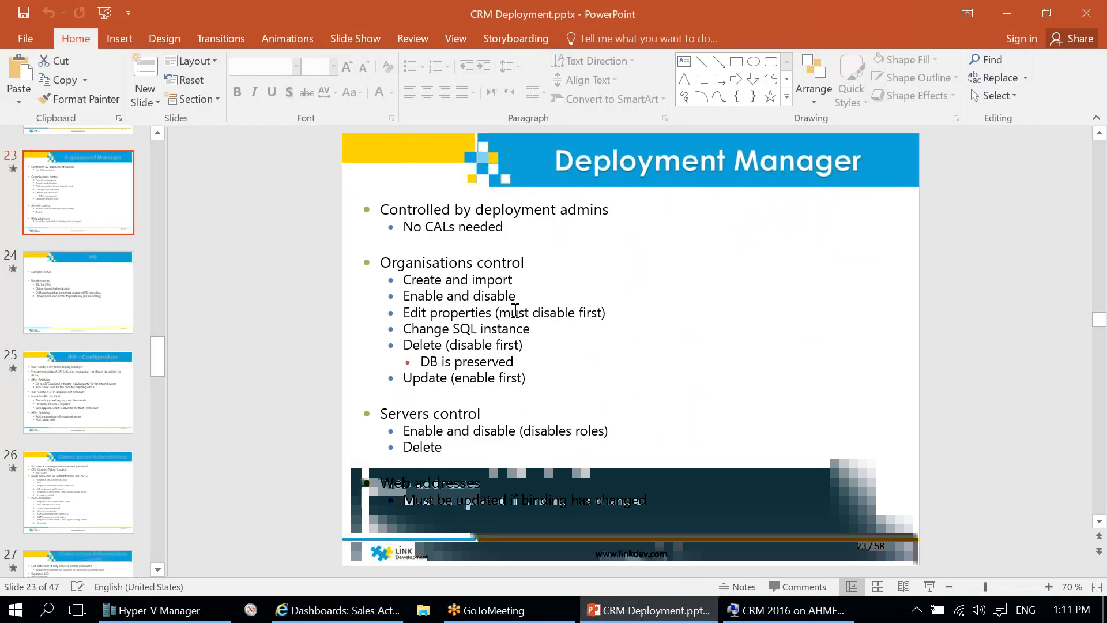
{"action": "left_click", "coordinate": [152, 610]}
{"action": "left_click", "coordinate": [786, 609]}
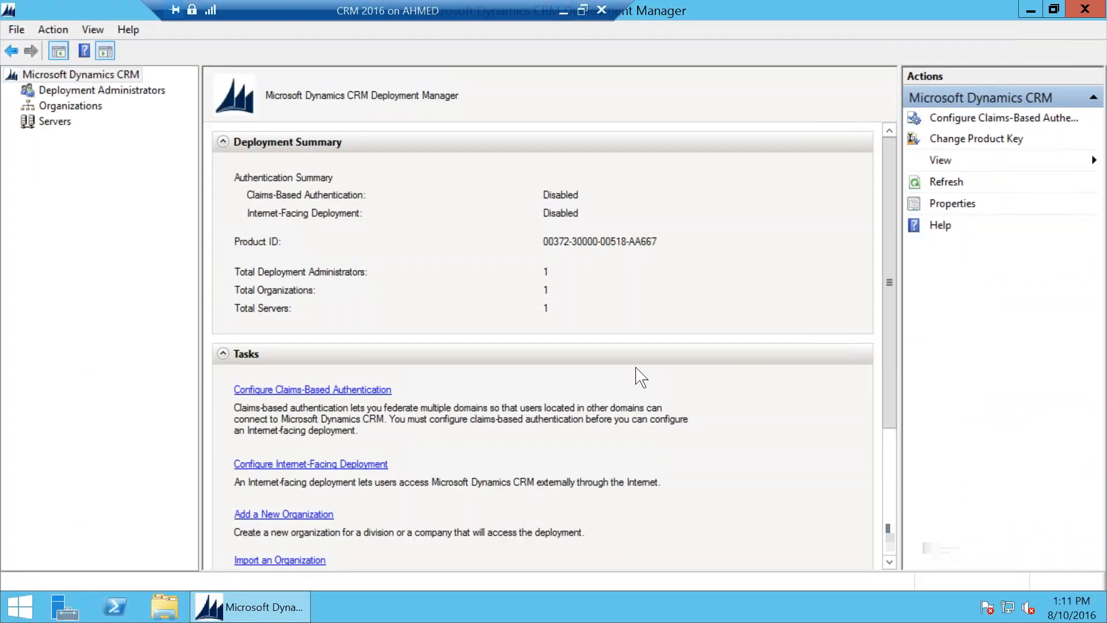
{"action": "left_click", "coordinate": [75, 107]}
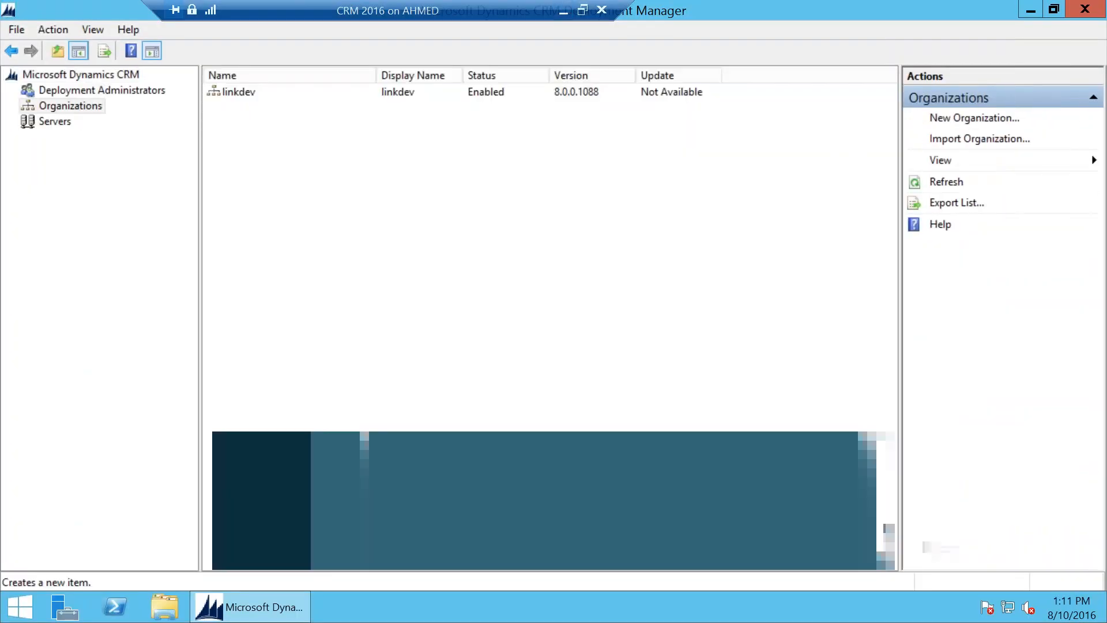
Step: Name the new organization sdfsd with AED base currency and English (United States) base language
{"action": "type", "text": "sdfsd"}
{"action": "left_click", "coordinate": [444, 314]}
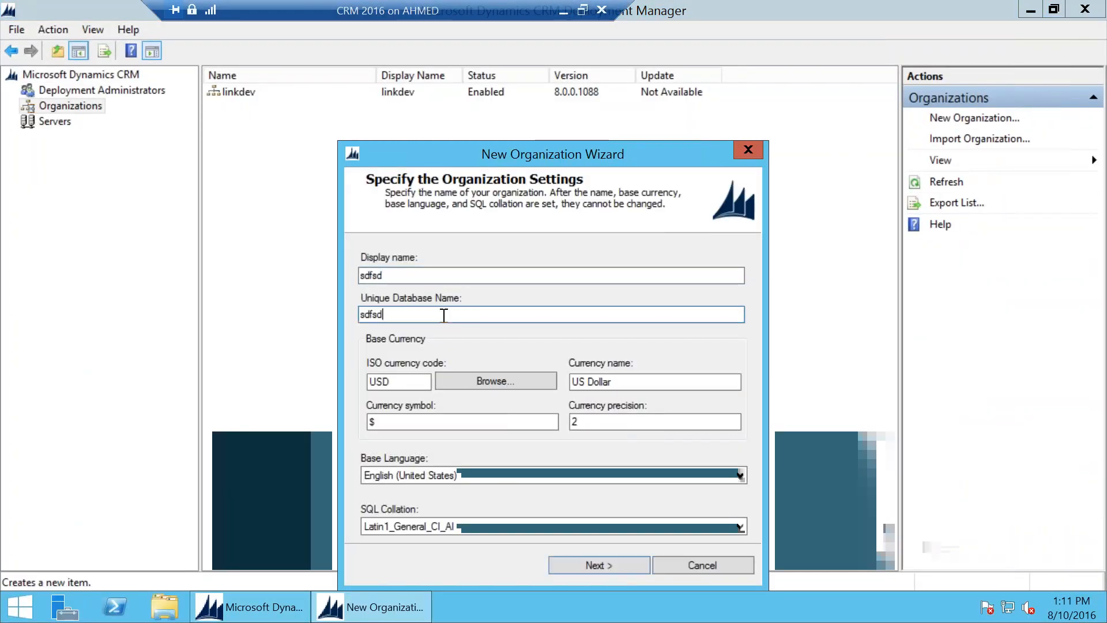
{"action": "left_click", "coordinate": [488, 381]}
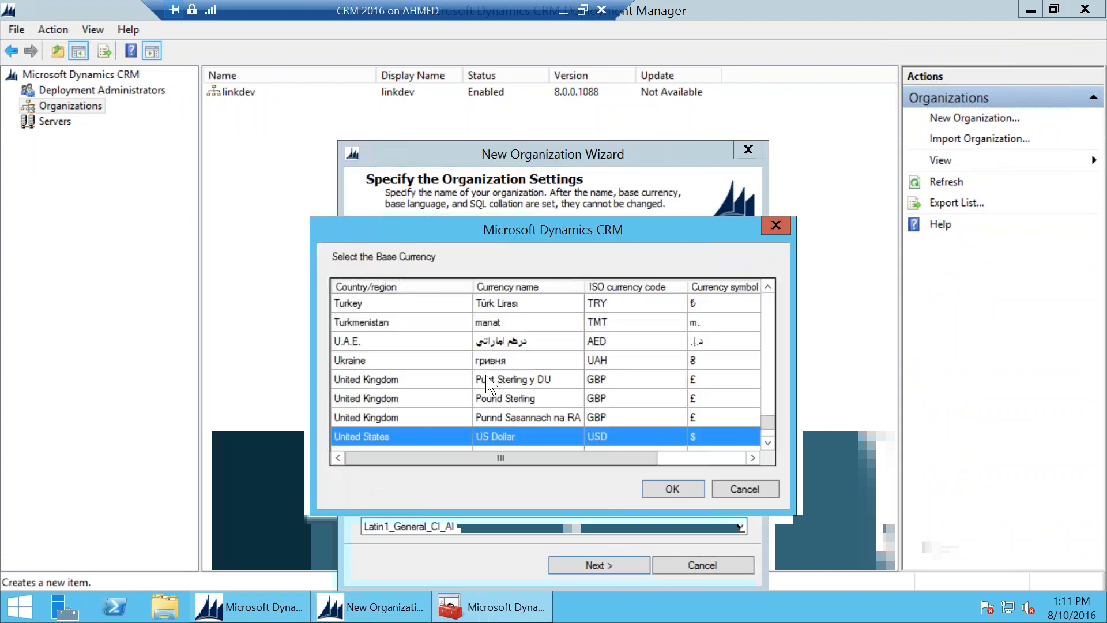
{"action": "left_click", "coordinate": [517, 354]}
{"action": "left_click", "coordinate": [517, 341]}
{"action": "left_click", "coordinate": [671, 494]}
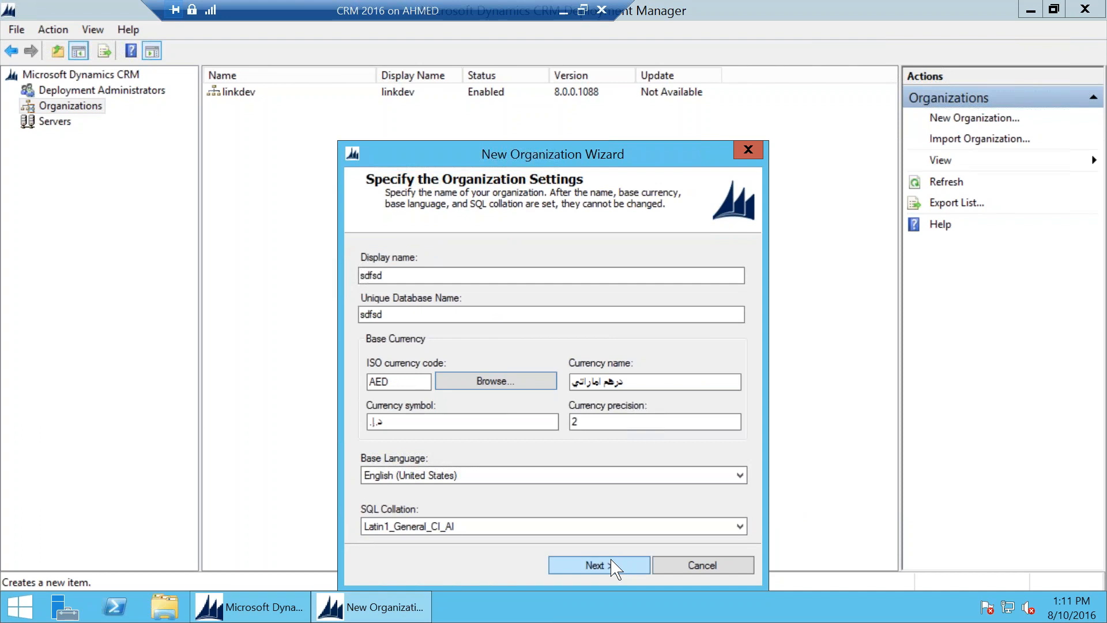
{"action": "left_click", "coordinate": [456, 475]}
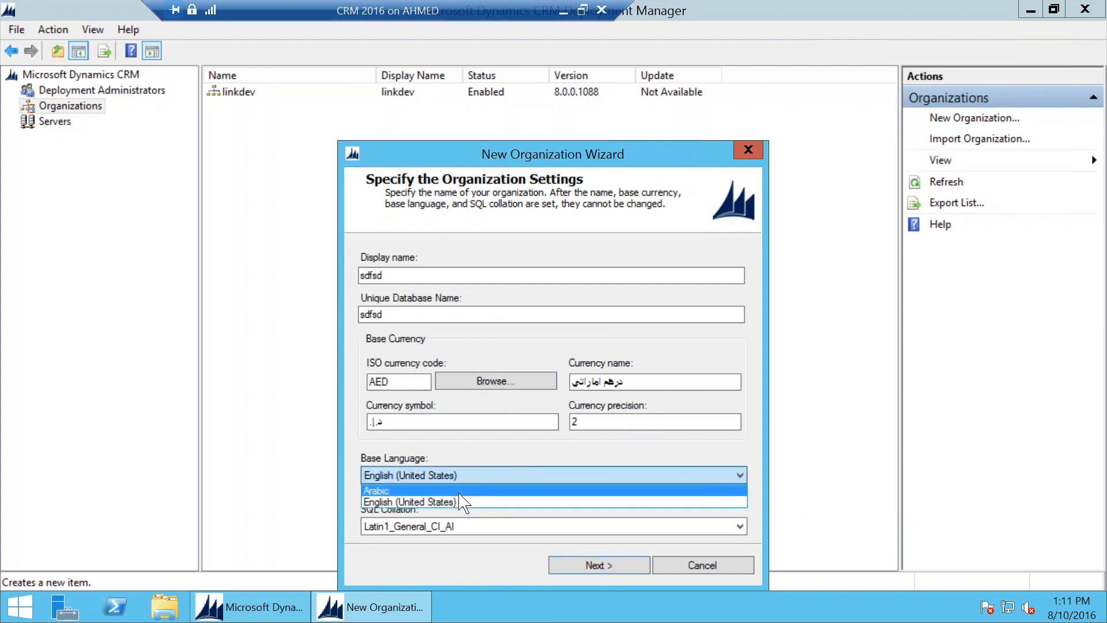
{"action": "left_click", "coordinate": [494, 564]}
Step: Advance through the wizard pages to System Checks, then cancel the new organization
{"action": "left_click", "coordinate": [599, 565]}
{"action": "left_click", "coordinate": [600, 565]}
{"action": "left_click", "coordinate": [599, 565]}
{"action": "left_click", "coordinate": [494, 564]}
{"action": "left_click", "coordinate": [599, 565]}
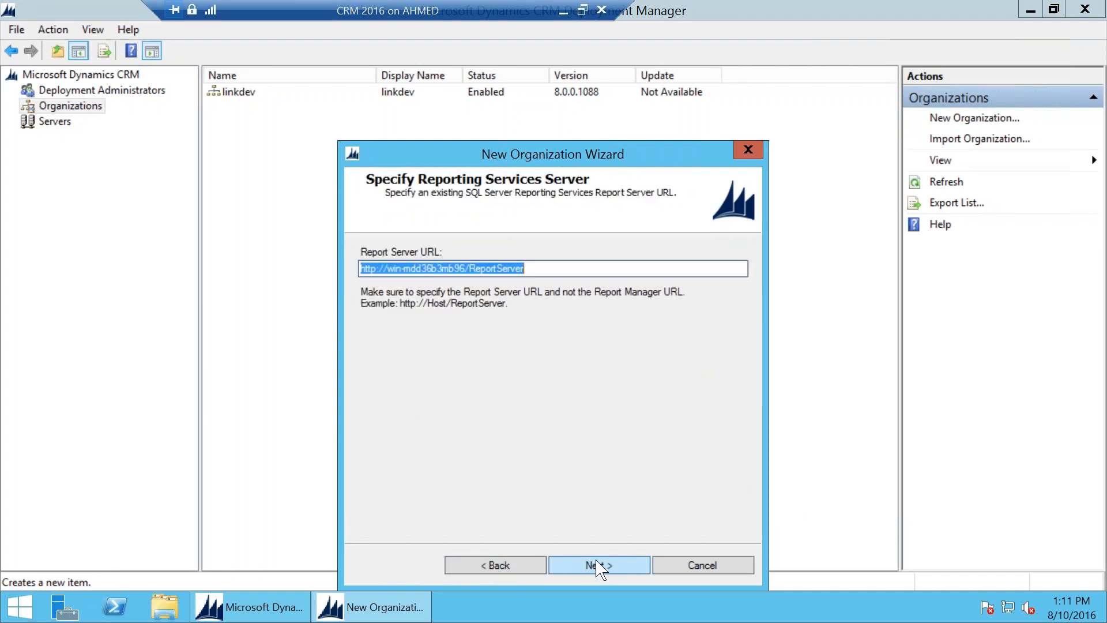
{"action": "left_click", "coordinate": [598, 564]}
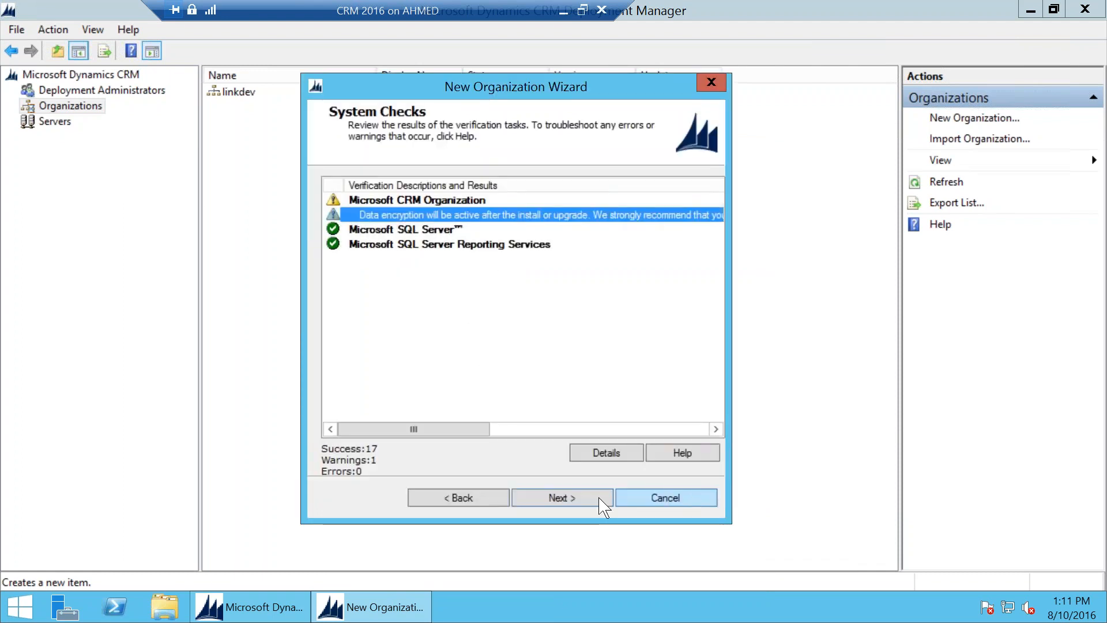
{"action": "left_click", "coordinate": [679, 506]}
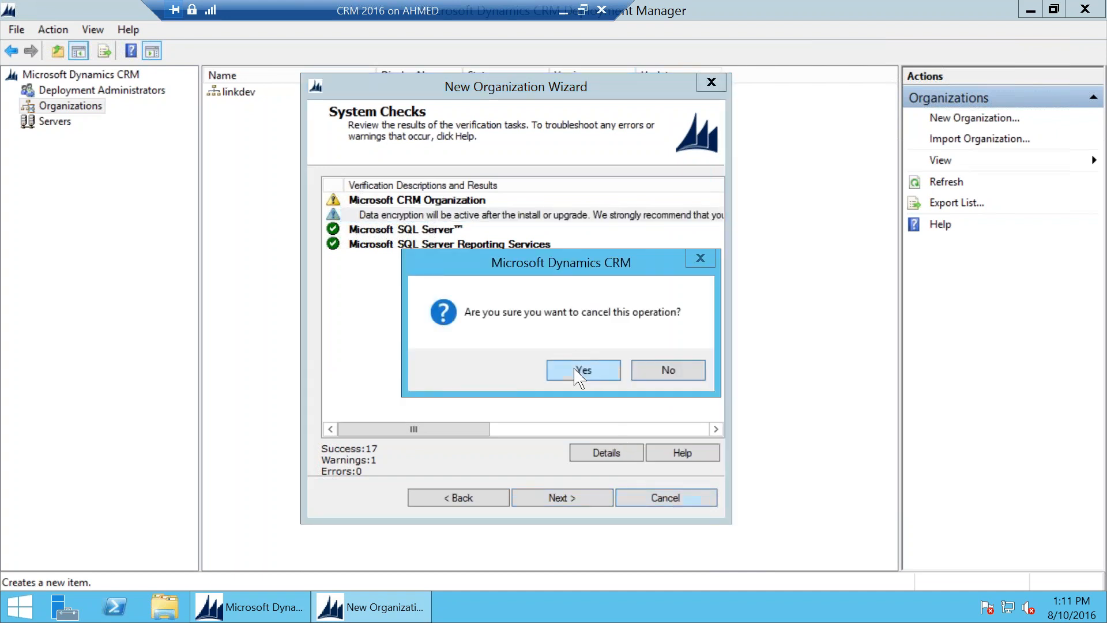
{"action": "left_click", "coordinate": [581, 370]}
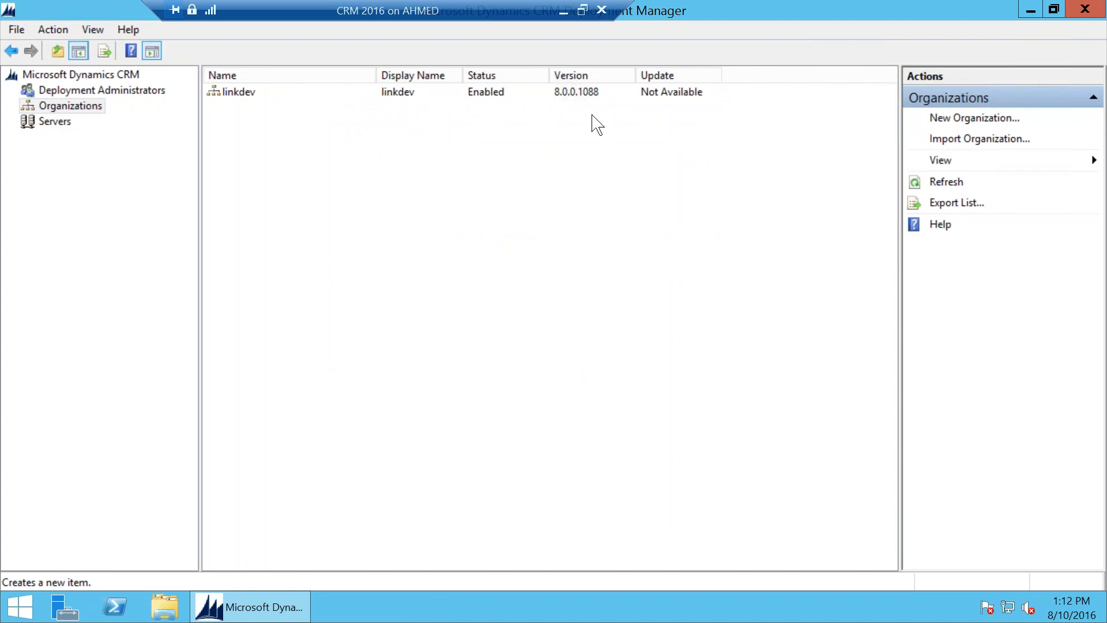
Step: Disable the linkdev organization and confirm the prompt
{"action": "right_click", "coordinate": [499, 99]}
{"action": "left_click", "coordinate": [539, 102]}
{"action": "left_click", "coordinate": [614, 371]}
Step: Re-enable linkdev, then advance the slideshow to slide 25, 'IFD – Configuration'
{"action": "right_click", "coordinate": [503, 92]}
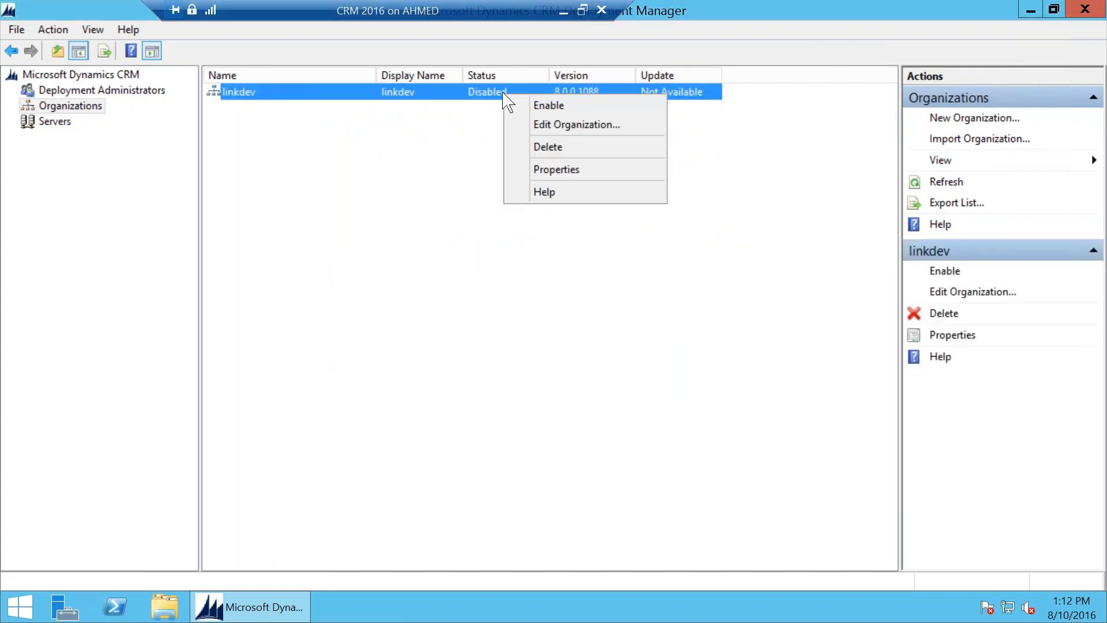
{"action": "left_click", "coordinate": [456, 95]}
{"action": "right_click", "coordinate": [456, 94]}
{"action": "left_click", "coordinate": [490, 102]}
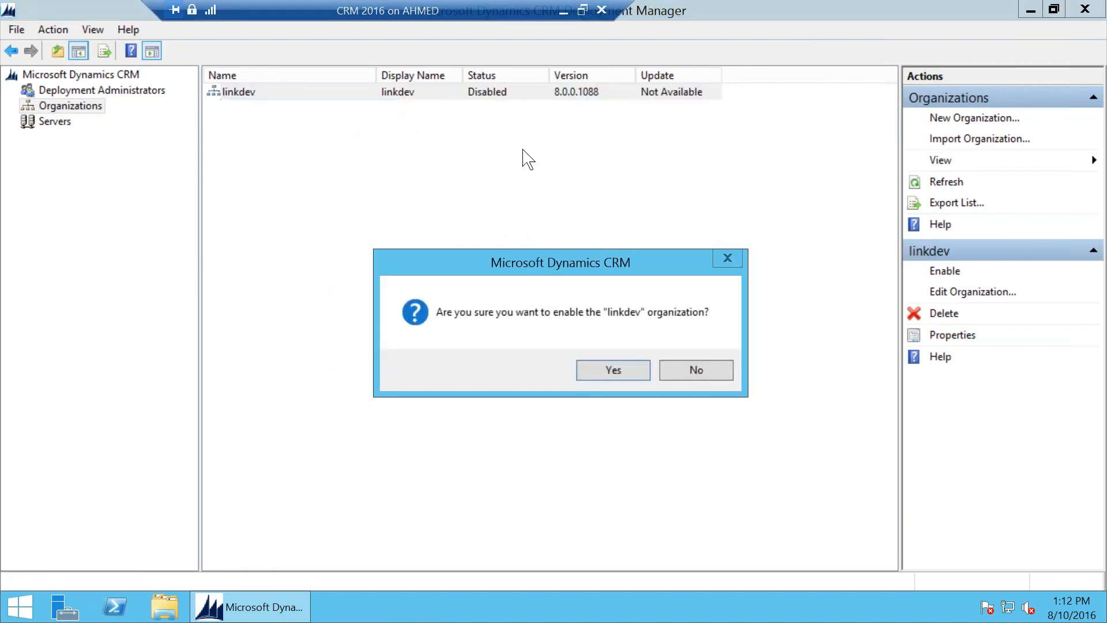
{"action": "left_click", "coordinate": [614, 372]}
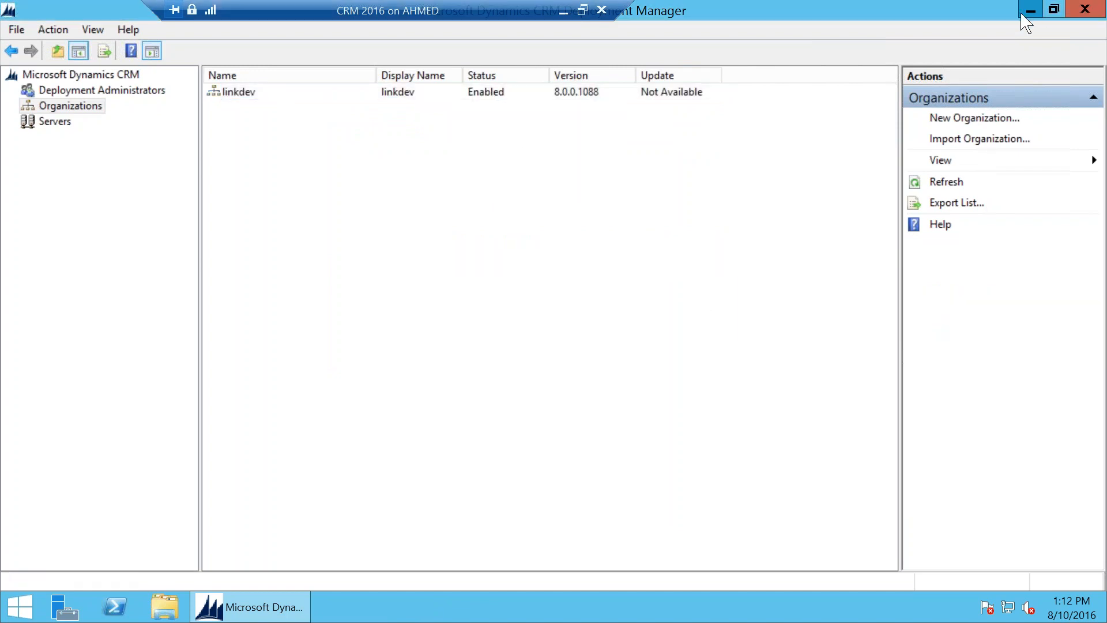
{"action": "left_click", "coordinate": [1030, 12]}
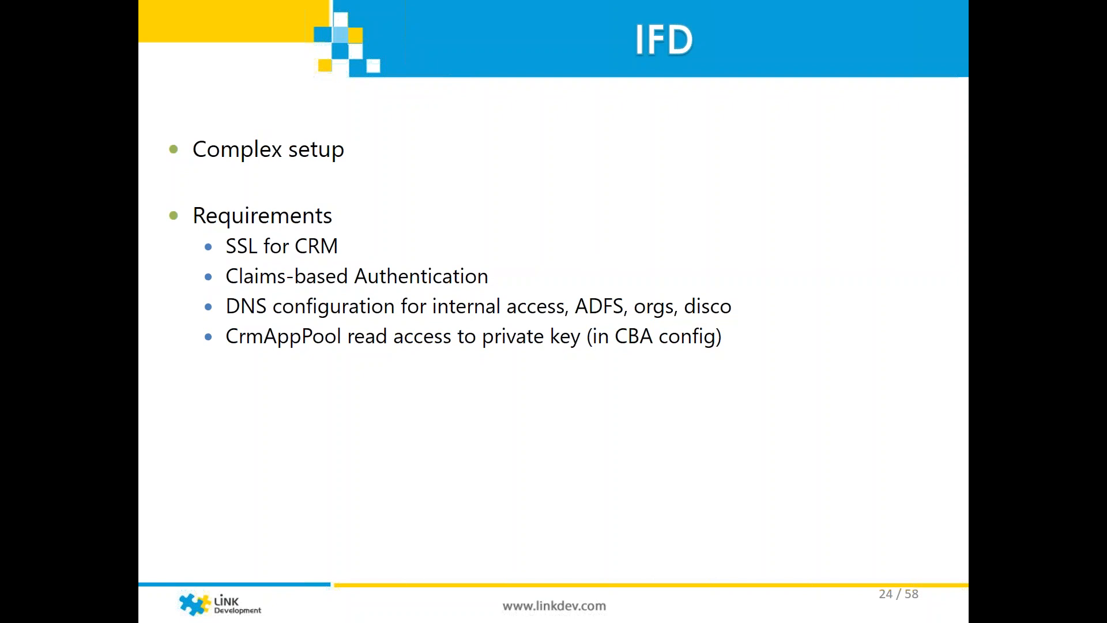
{"action": "key", "text": "Right"}
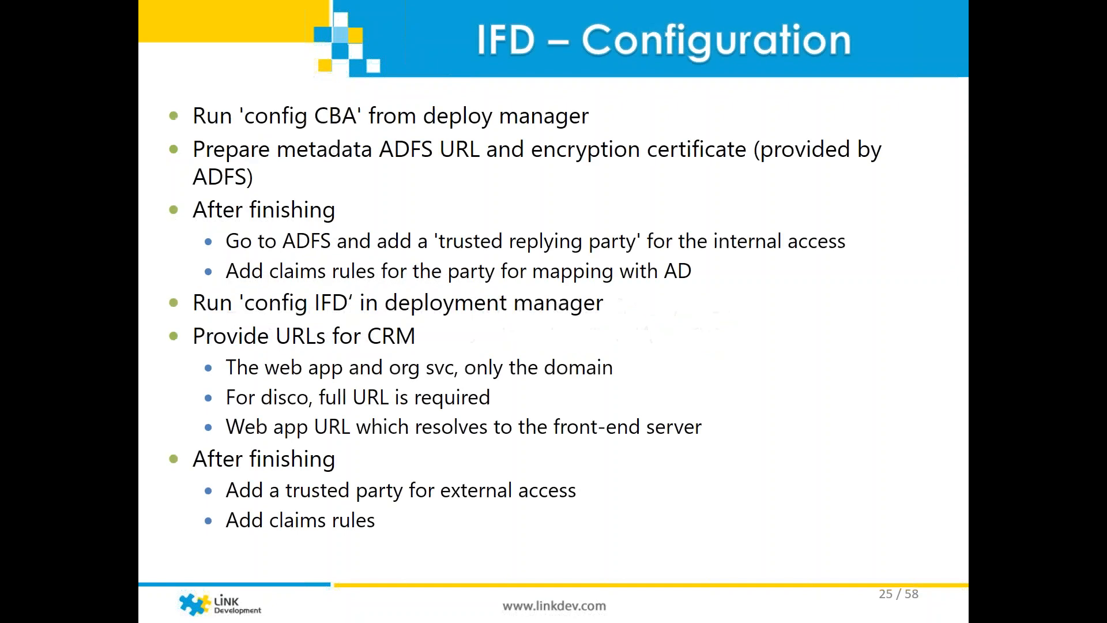
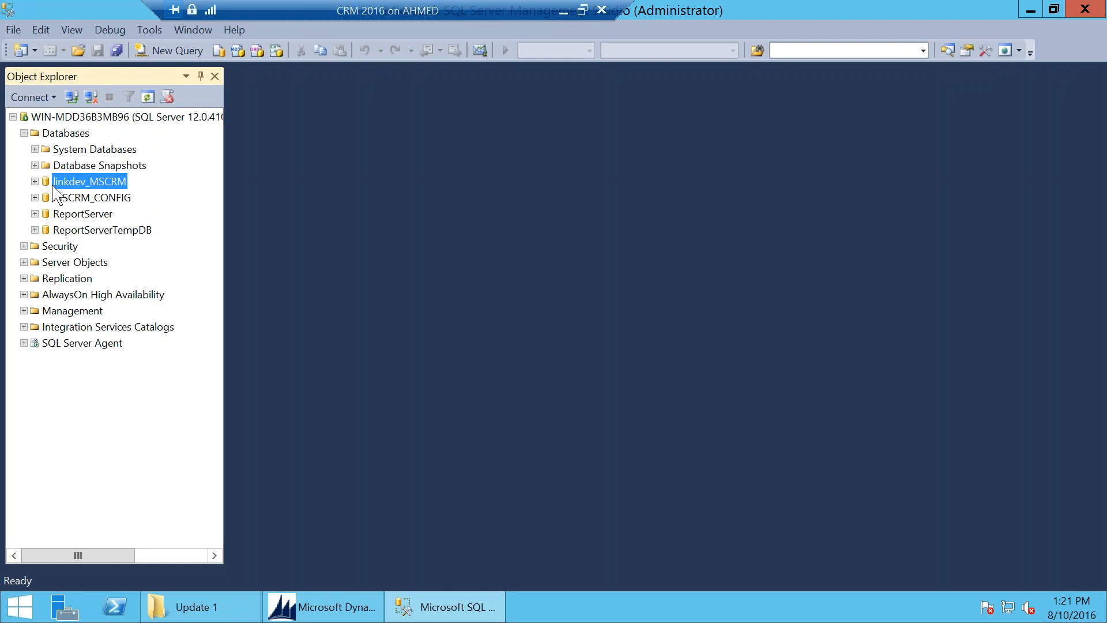
Step: Run a full backup of linkdev_MSCRM to linkdev_MSCRM.bak and dismiss the completion messages
{"action": "right_click", "coordinate": [102, 181]}
{"action": "mouse_move", "coordinate": [249, 249]}
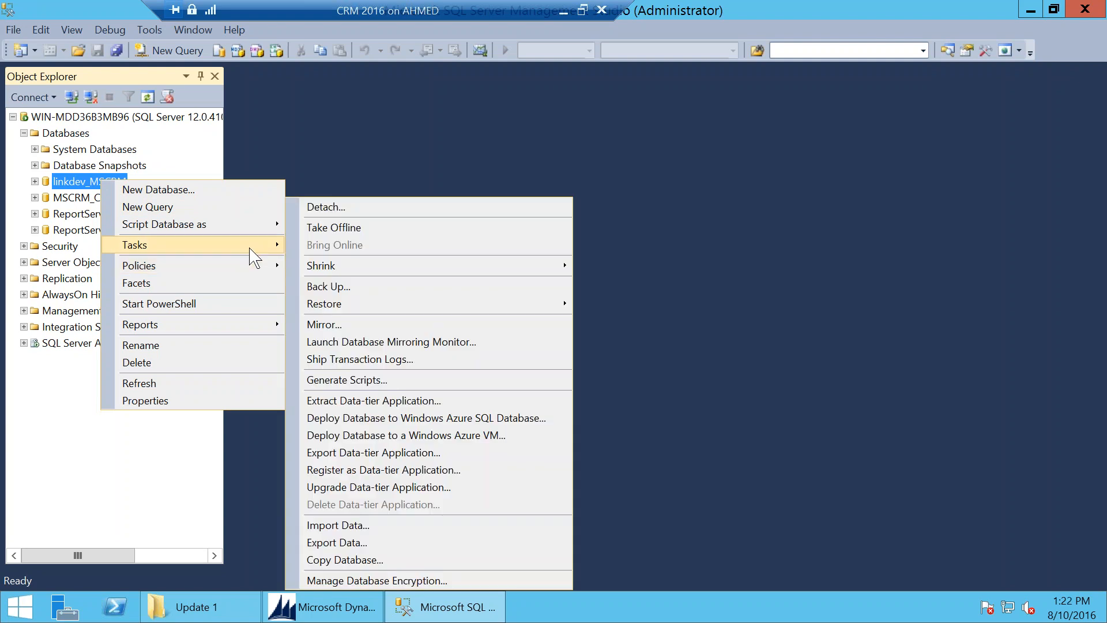
{"action": "left_click", "coordinate": [371, 288]}
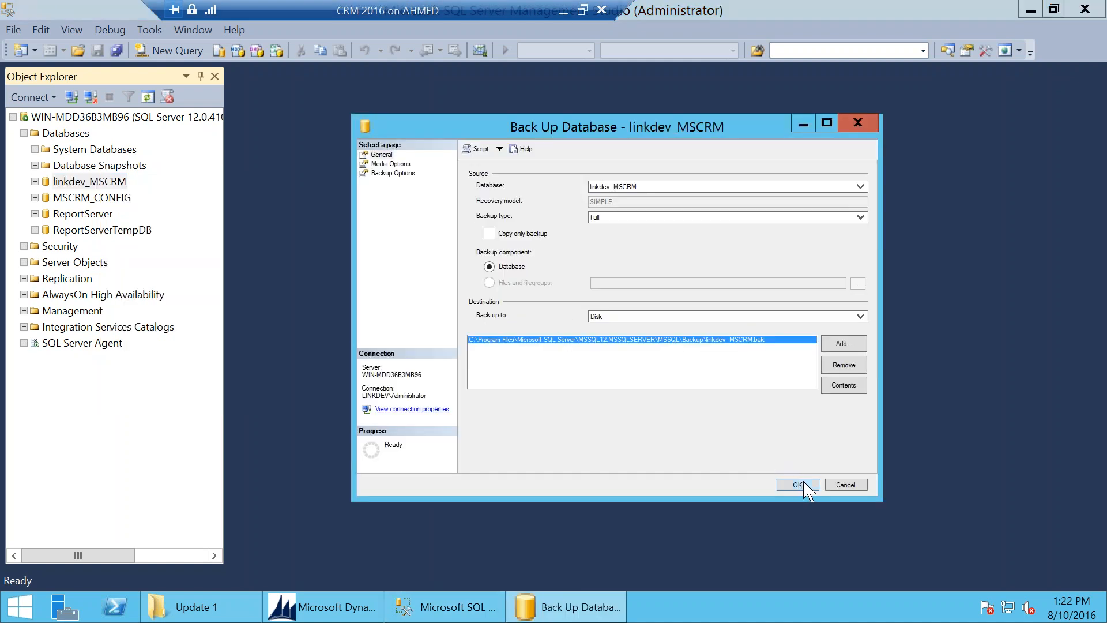
{"action": "left_click", "coordinate": [385, 163]}
{"action": "left_click", "coordinate": [385, 172]}
{"action": "left_click", "coordinate": [385, 163]}
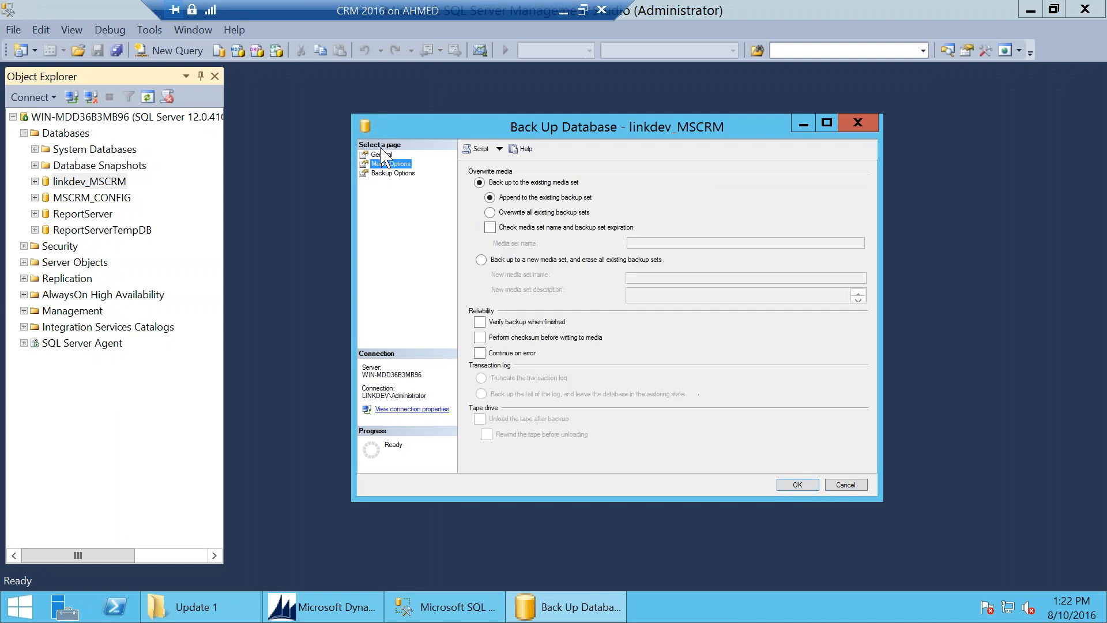
{"action": "left_click", "coordinate": [533, 213]}
{"action": "left_click", "coordinate": [382, 154]}
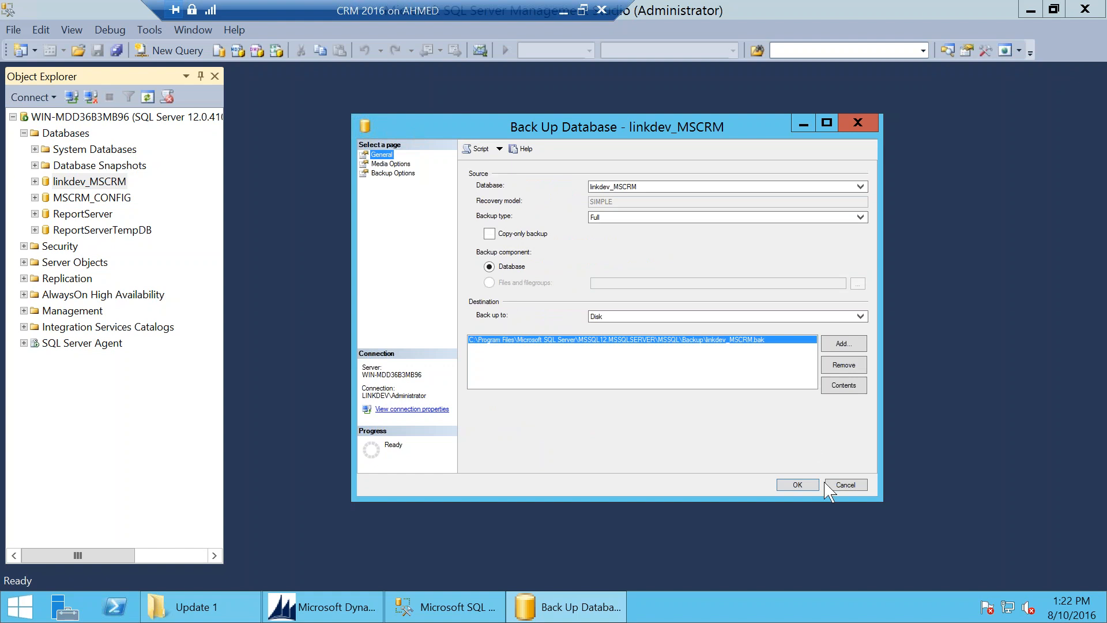
{"action": "left_click", "coordinate": [807, 484]}
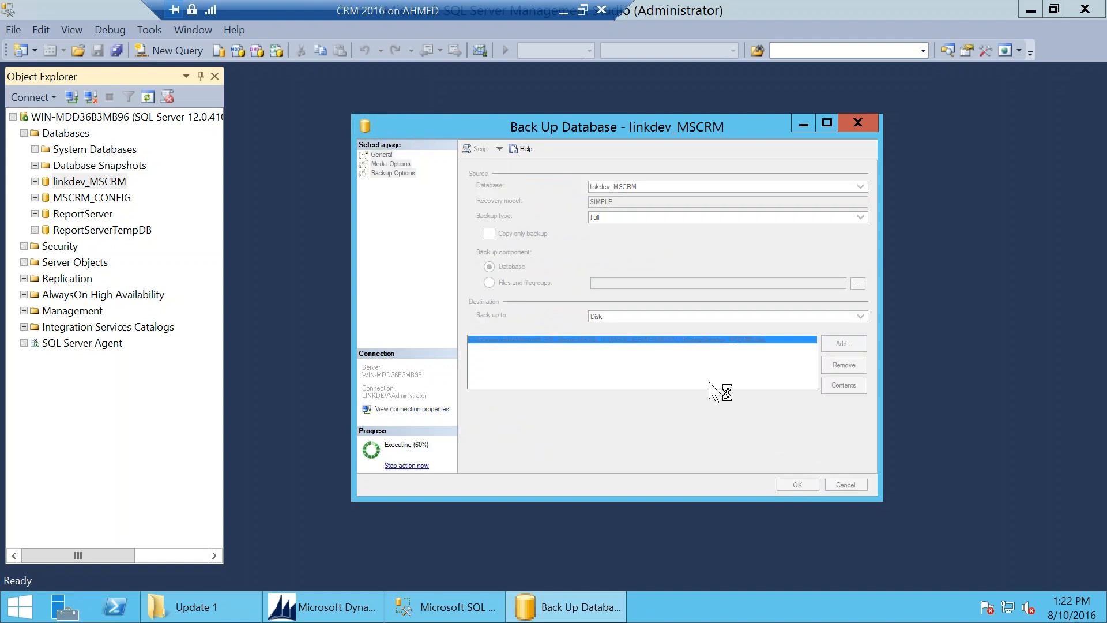
{"action": "left_click", "coordinate": [843, 344]}
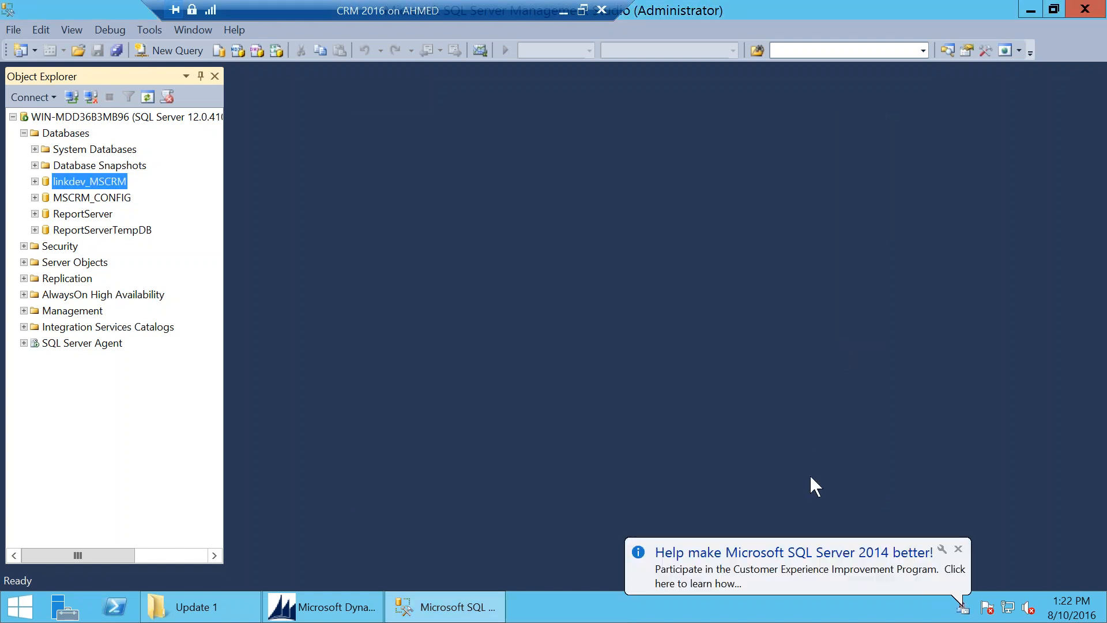
{"action": "left_click", "coordinate": [609, 416]}
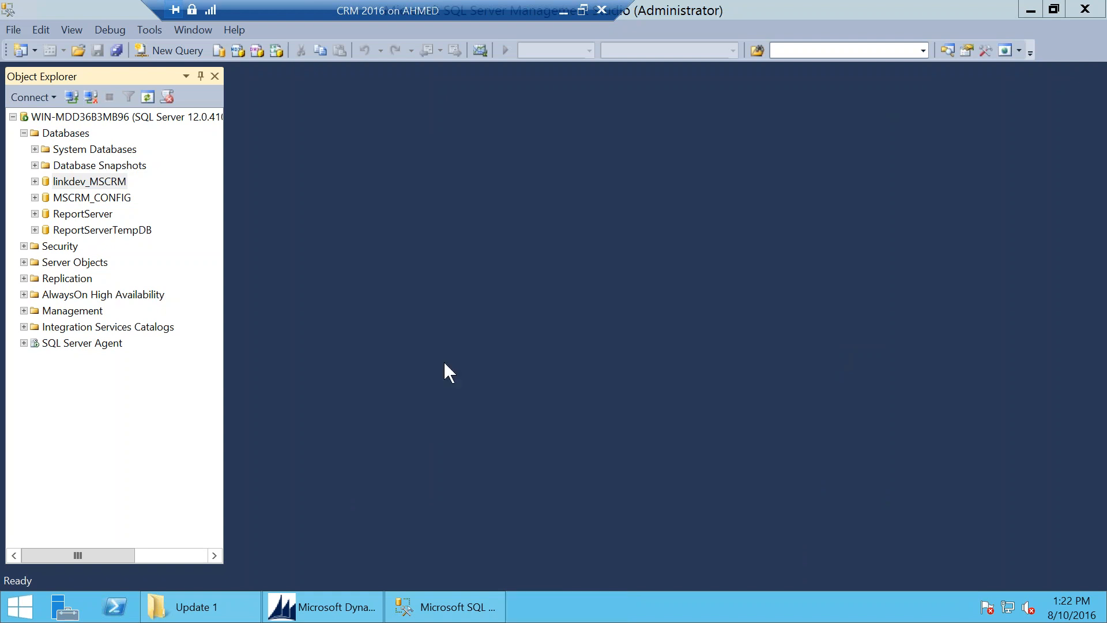
Step: Start a database restore with linkdev_MSCRM as the source database
{"action": "right_click", "coordinate": [68, 137]}
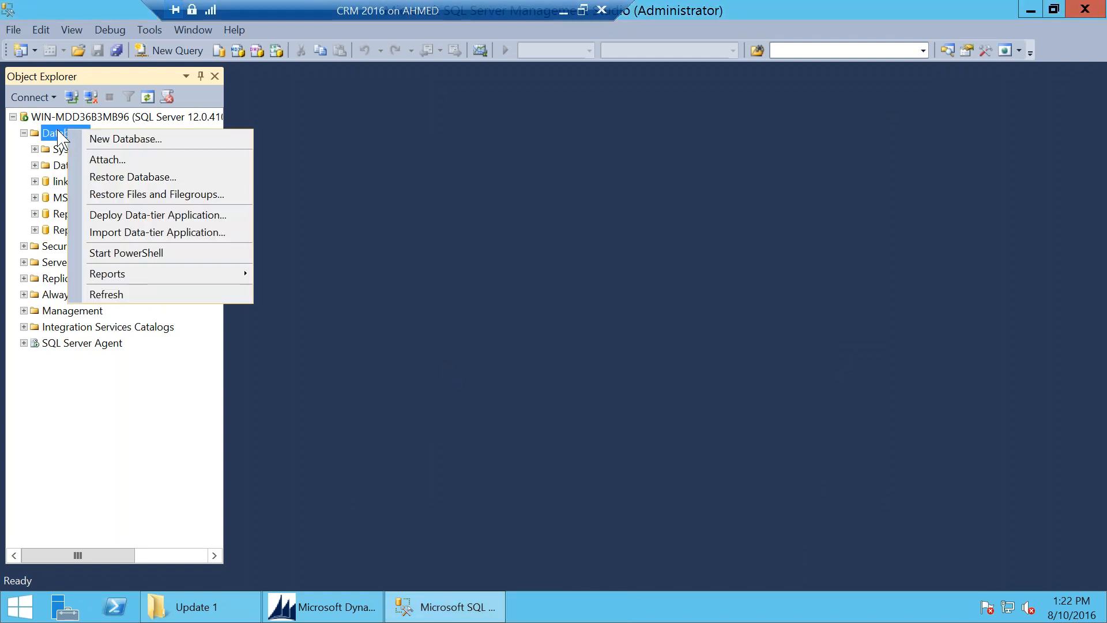
{"action": "left_click", "coordinate": [151, 177]}
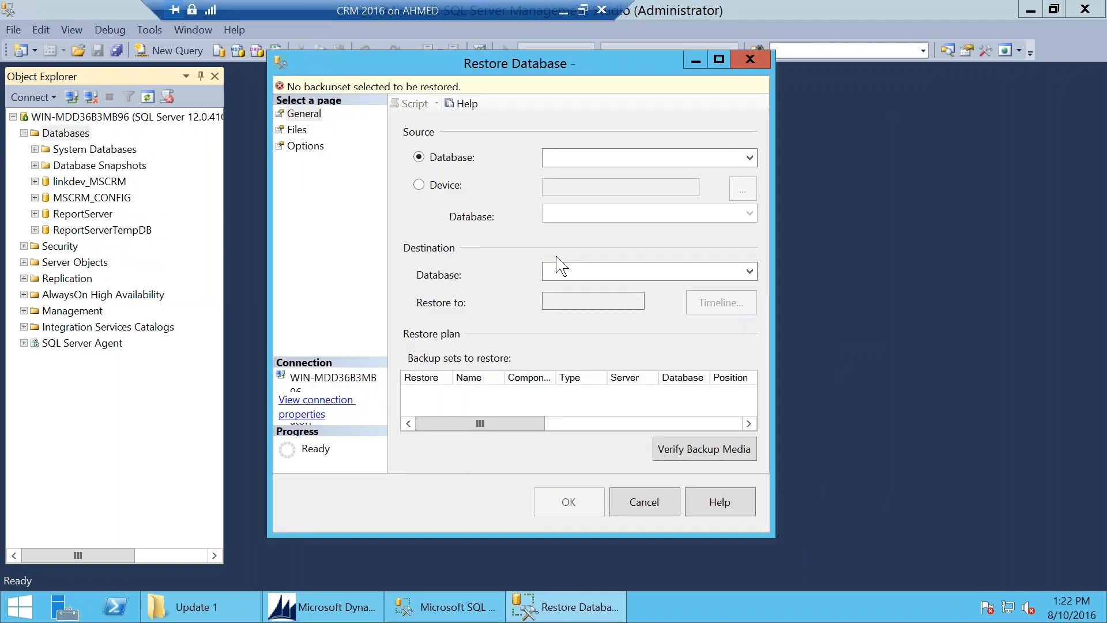
{"action": "left_click", "coordinate": [603, 167]}
{"action": "left_click", "coordinate": [597, 163]}
{"action": "left_click", "coordinate": [594, 161]}
{"action": "left_click", "coordinate": [600, 176]}
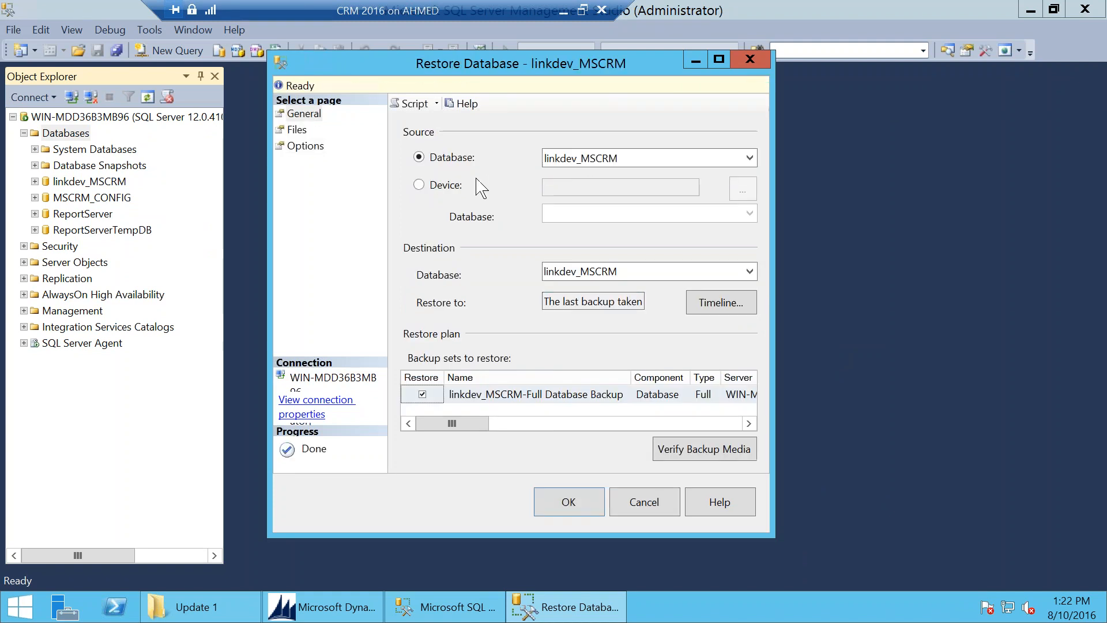
Step: Restore from device instead, adding the linkdev_MSCRM.bak file and selecting linkdev_MSCRM from it
{"action": "left_click", "coordinate": [418, 185]}
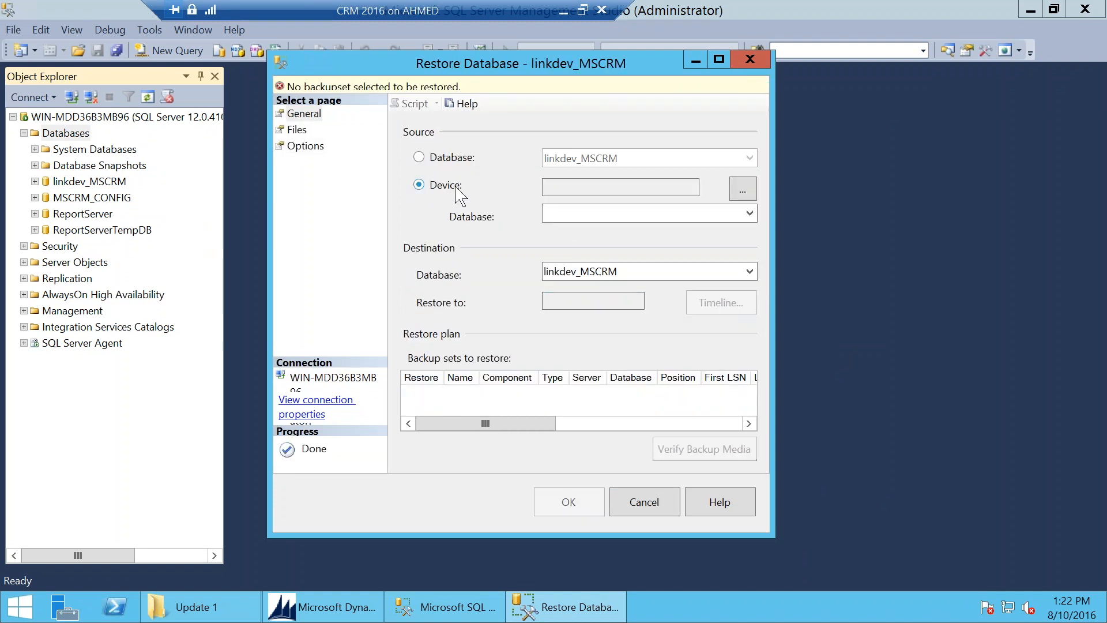
{"action": "left_click", "coordinate": [742, 189]}
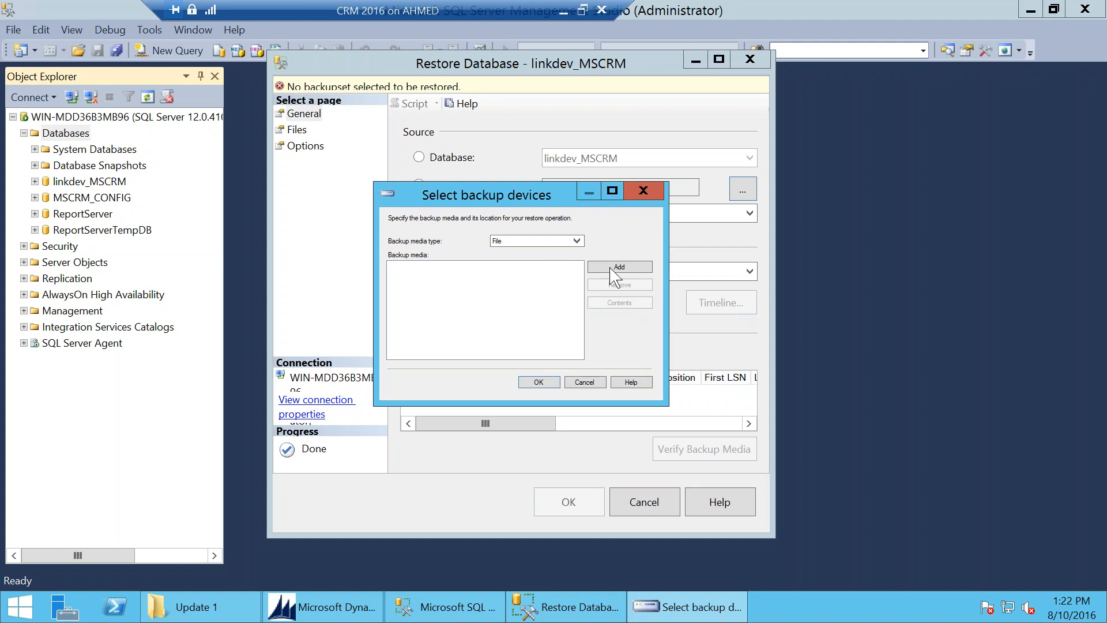
{"action": "left_click", "coordinate": [590, 268]}
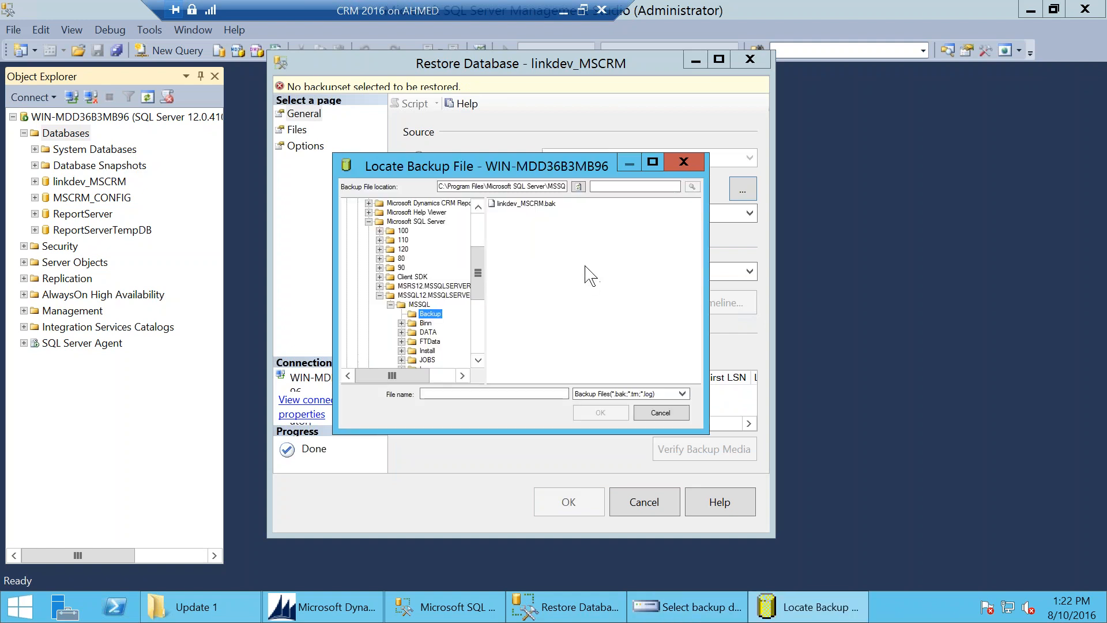
{"action": "double_click", "coordinate": [540, 205]}
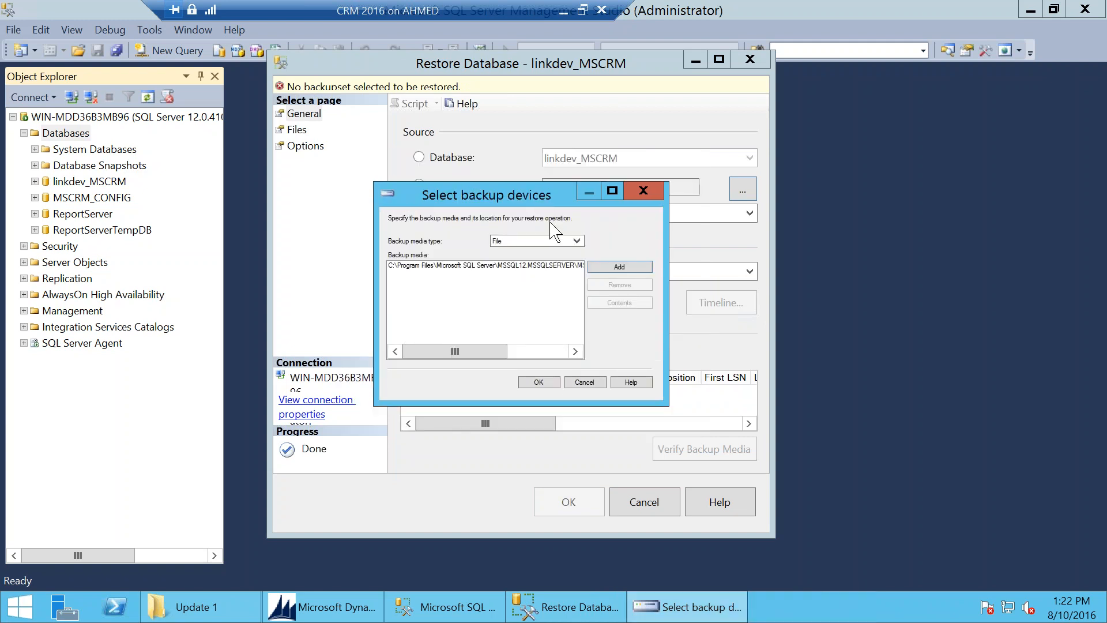
{"action": "left_click", "coordinate": [547, 380]}
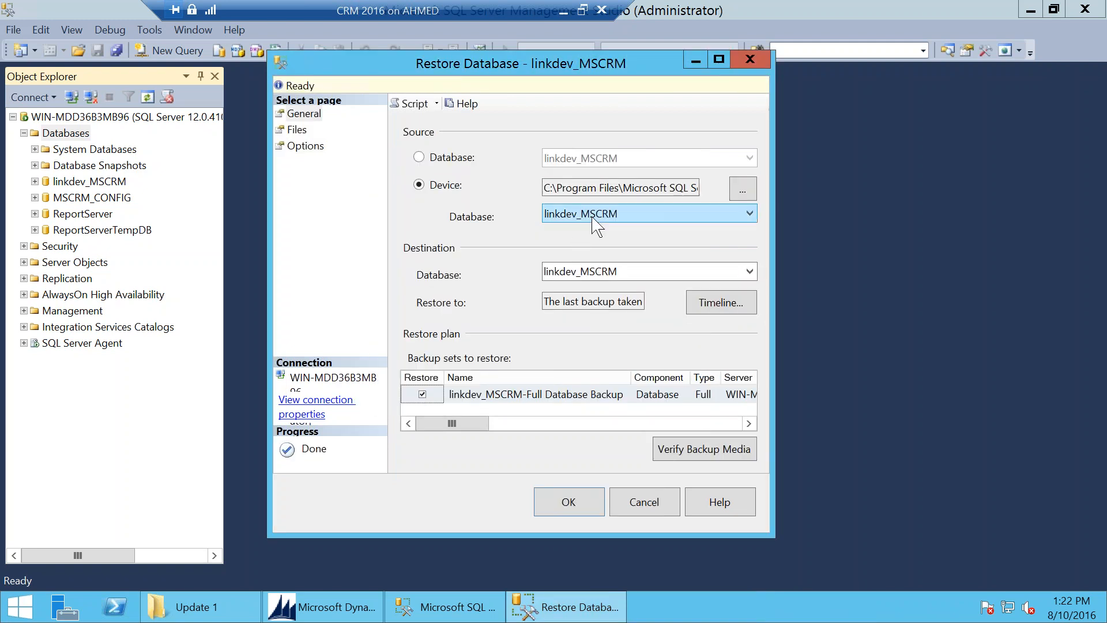
{"action": "left_click", "coordinate": [619, 220]}
{"action": "left_click", "coordinate": [622, 229]}
Step: Set the destination database name to restoredOrg_MSCRM
{"action": "left_click", "coordinate": [596, 271]}
{"action": "left_click", "coordinate": [623, 272]}
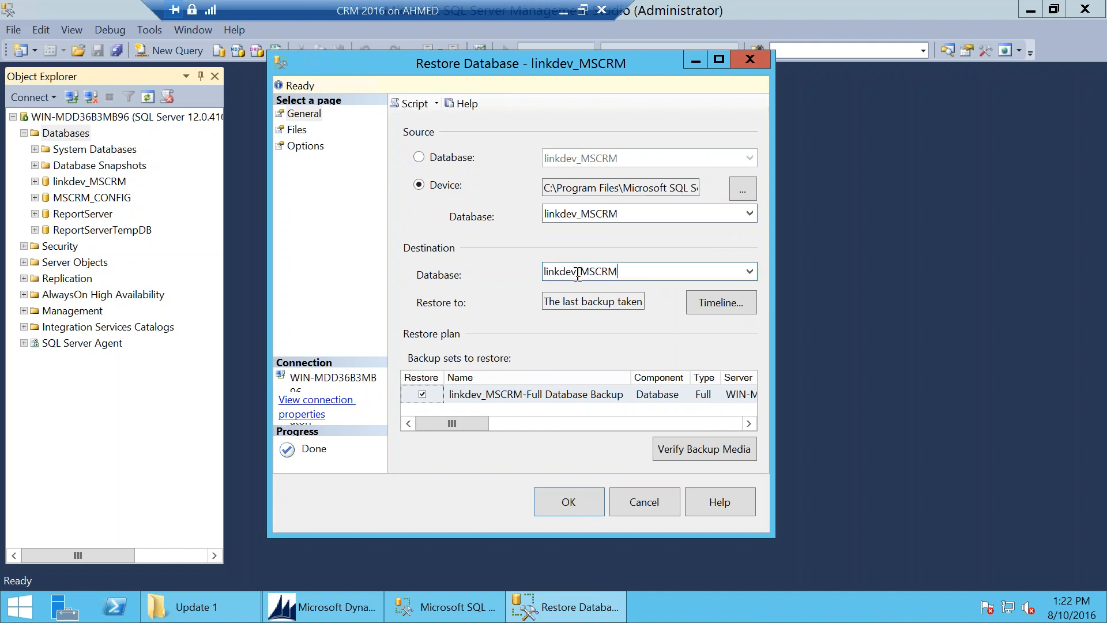
{"action": "left_click", "coordinate": [576, 271]}
{"action": "type", "text": "2"}
{"action": "key", "text": "shift+Home"}
{"action": "type", "text": "restored"}
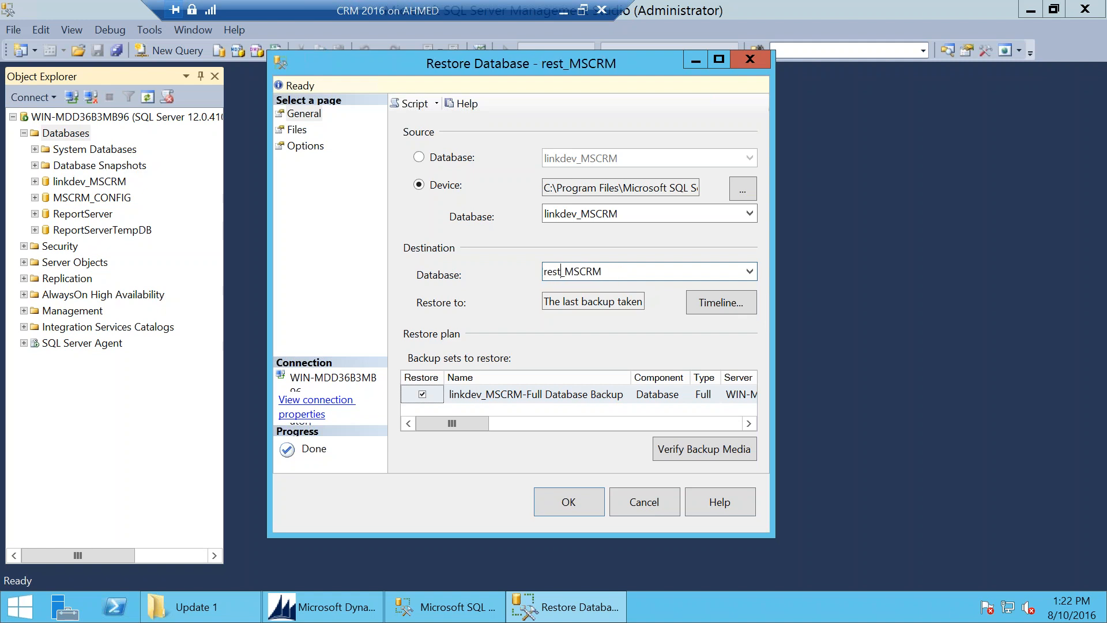
{"action": "type", "text": "Org"}
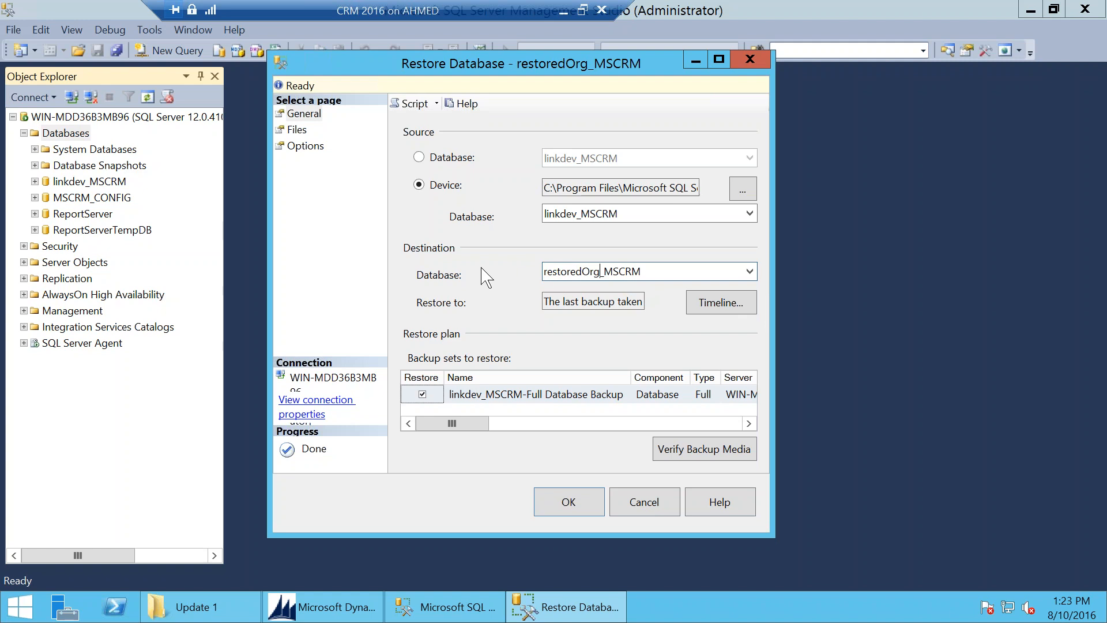
Step: Review the restore file paths and options, then run the restore into restoredOrg_MSCRM
{"action": "left_click", "coordinate": [295, 130]}
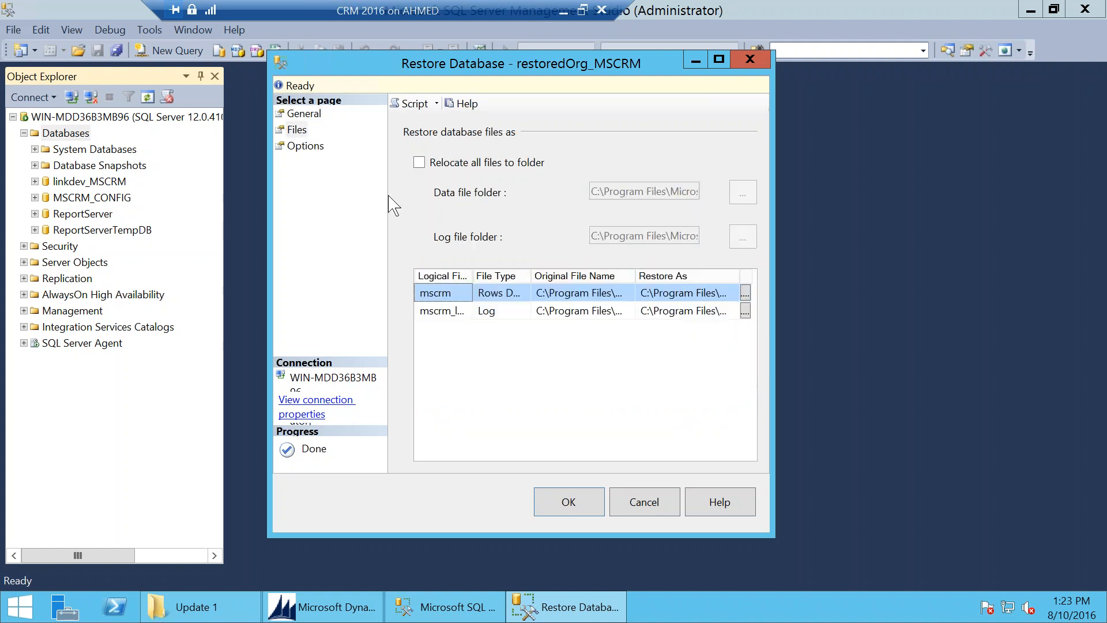
{"action": "double_click", "coordinate": [600, 65]}
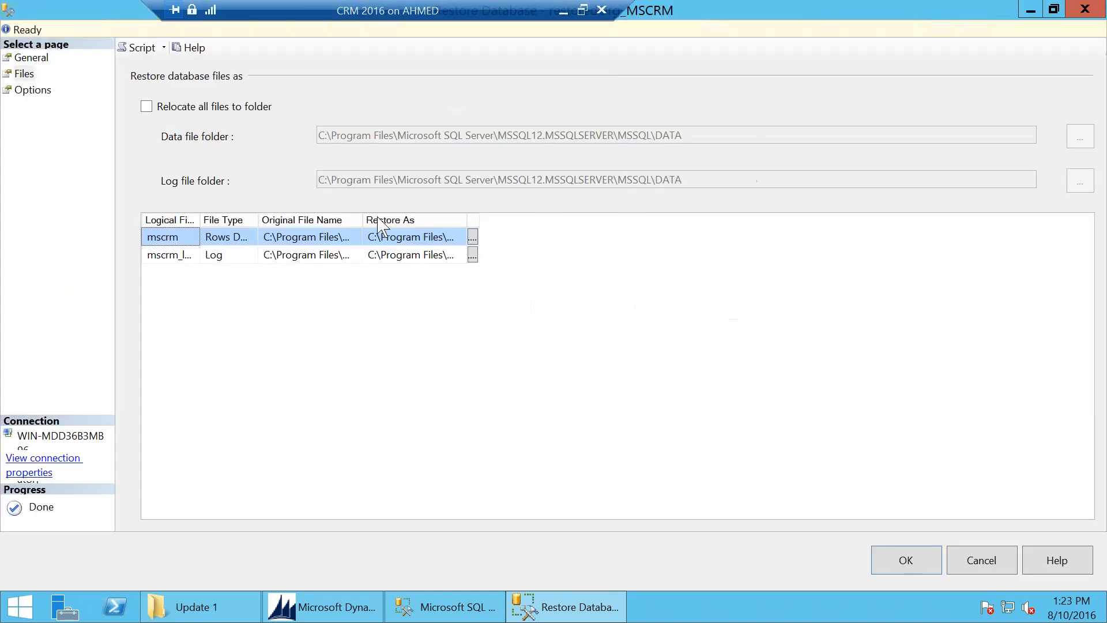
{"action": "double_click", "coordinate": [467, 220]}
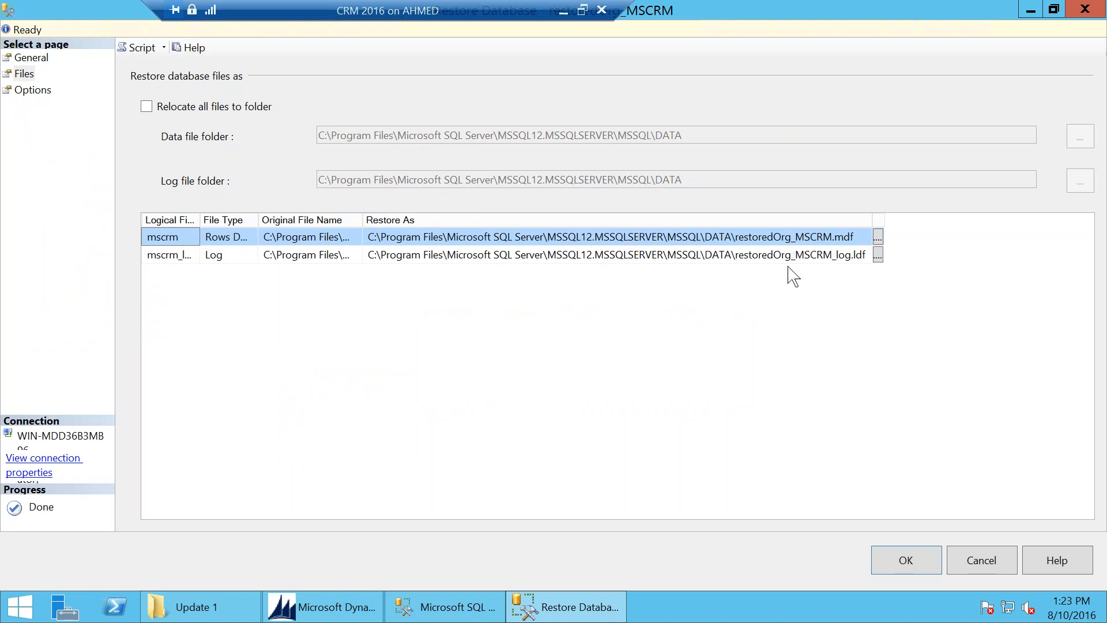
{"action": "left_click", "coordinate": [31, 90]}
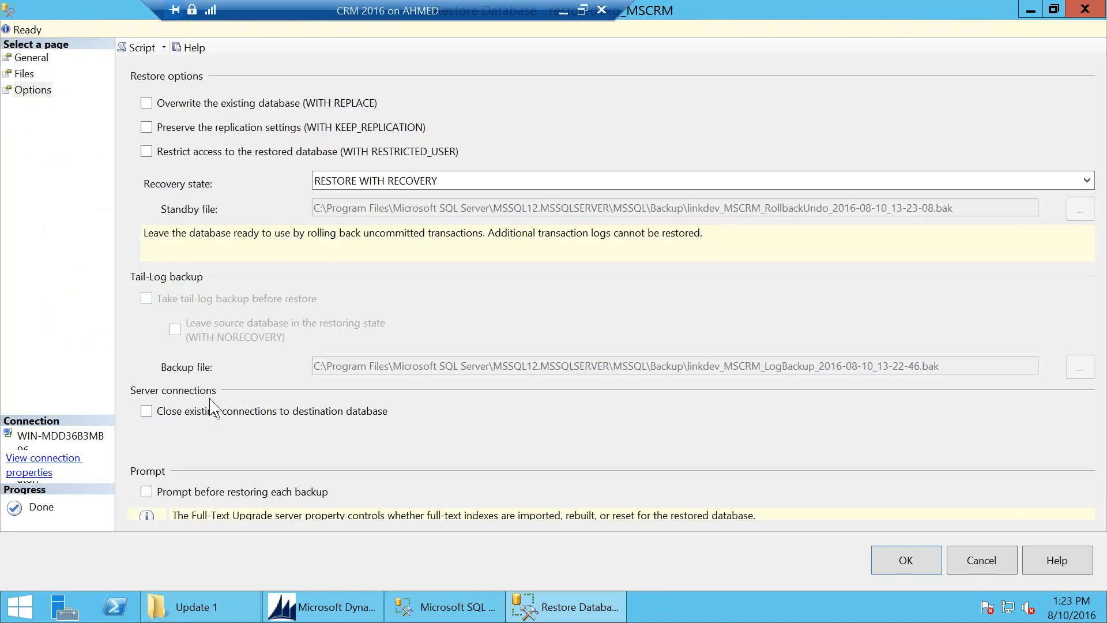
{"action": "left_click", "coordinate": [30, 58]}
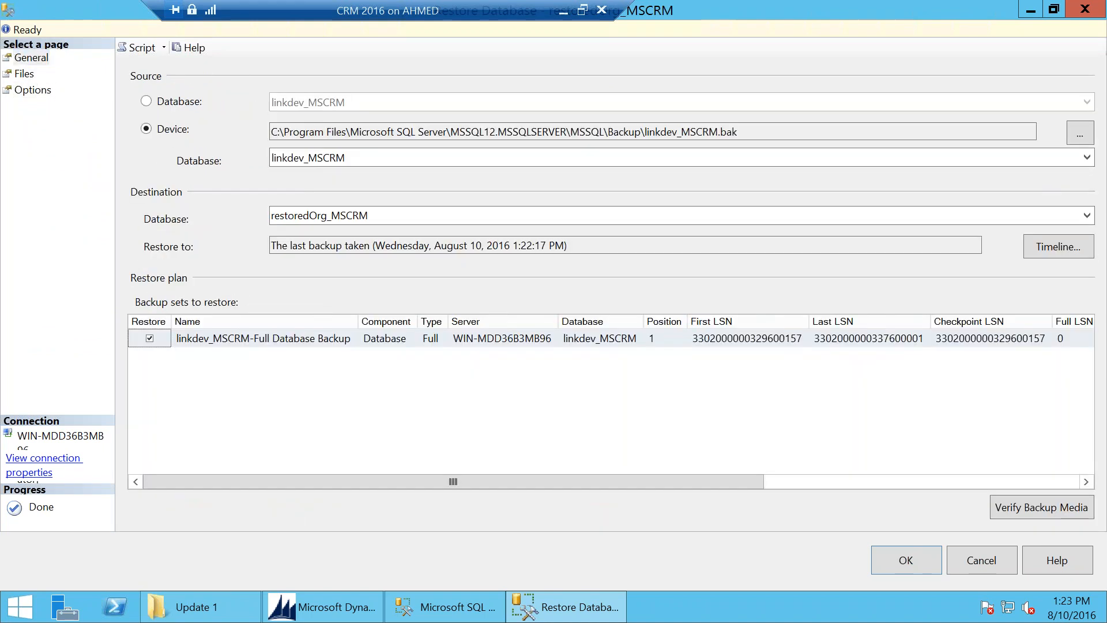
{"action": "left_click", "coordinate": [906, 570]}
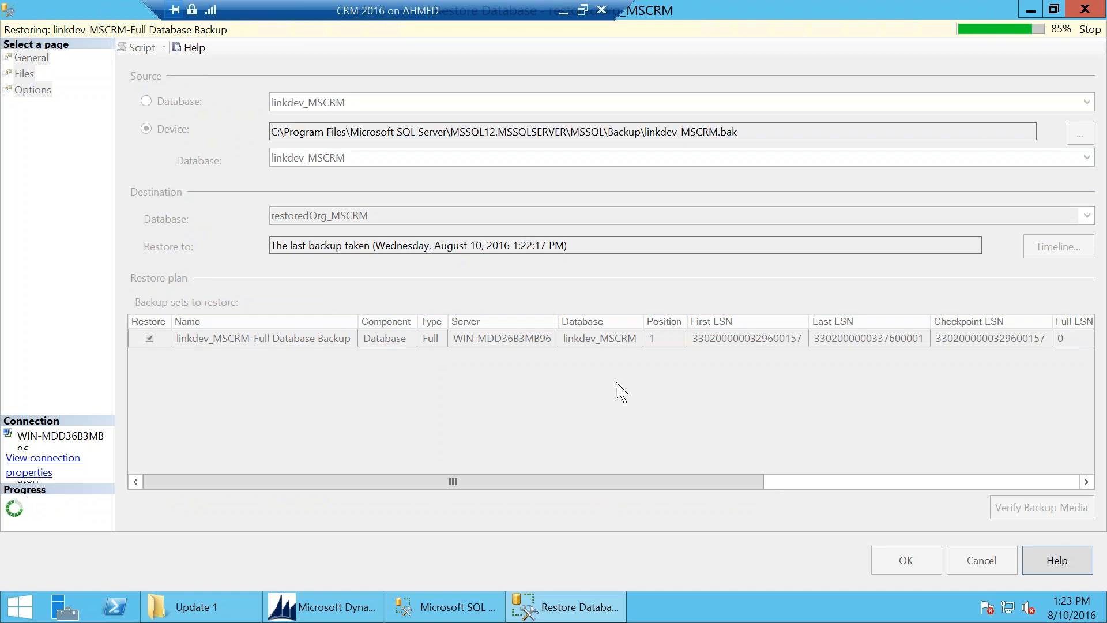
{"action": "left_click", "coordinate": [686, 366]}
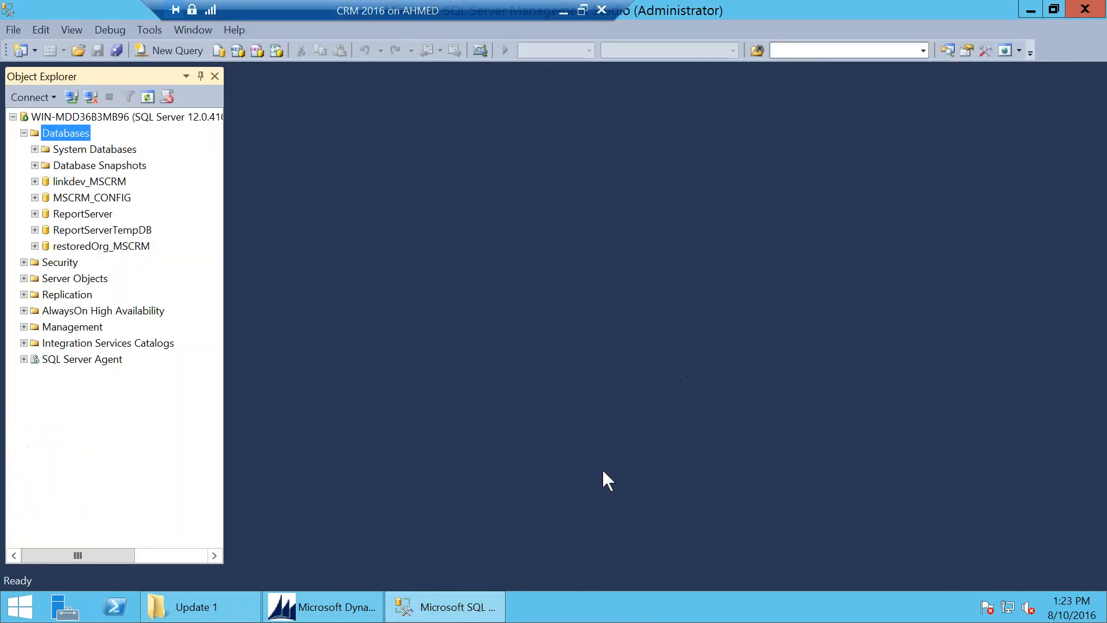
{"action": "left_click", "coordinate": [340, 606]}
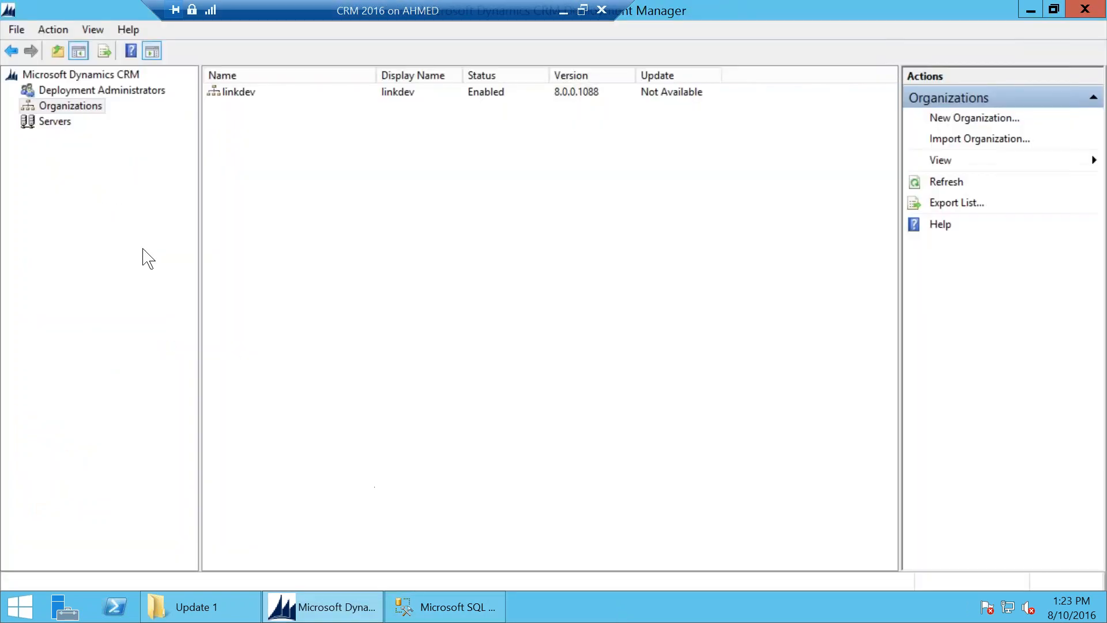
Step: Start the Import Organization wizard and select the restoredOrg_MSCRM database
{"action": "left_click", "coordinate": [70, 109]}
{"action": "left_click", "coordinate": [970, 140]}
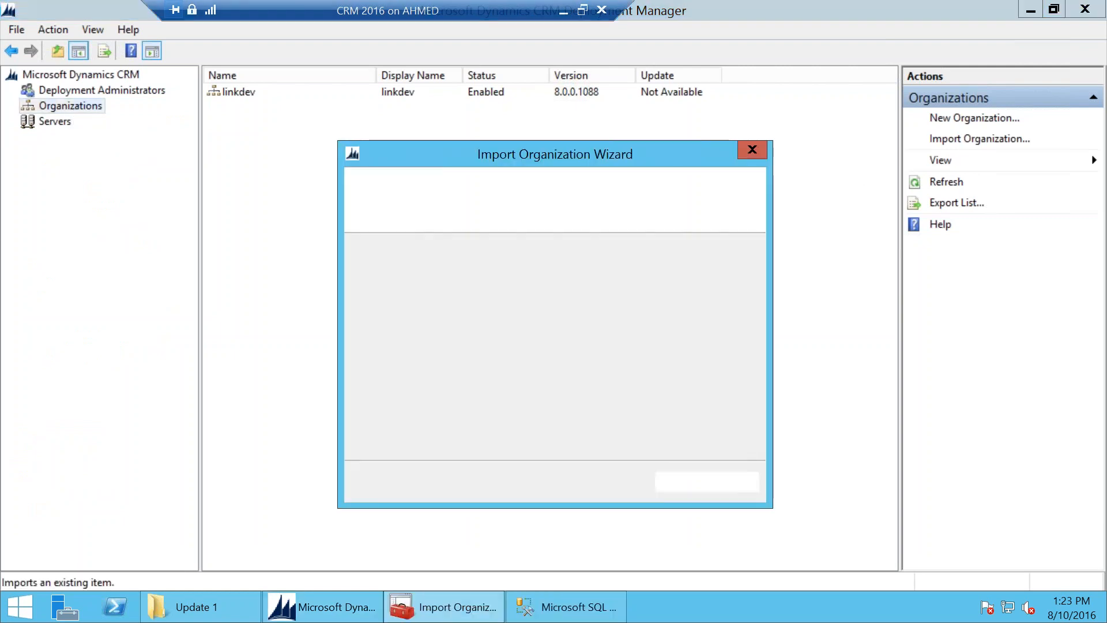
{"action": "left_click", "coordinate": [662, 288]}
{"action": "left_click", "coordinate": [628, 288]}
{"action": "left_click", "coordinate": [588, 288]}
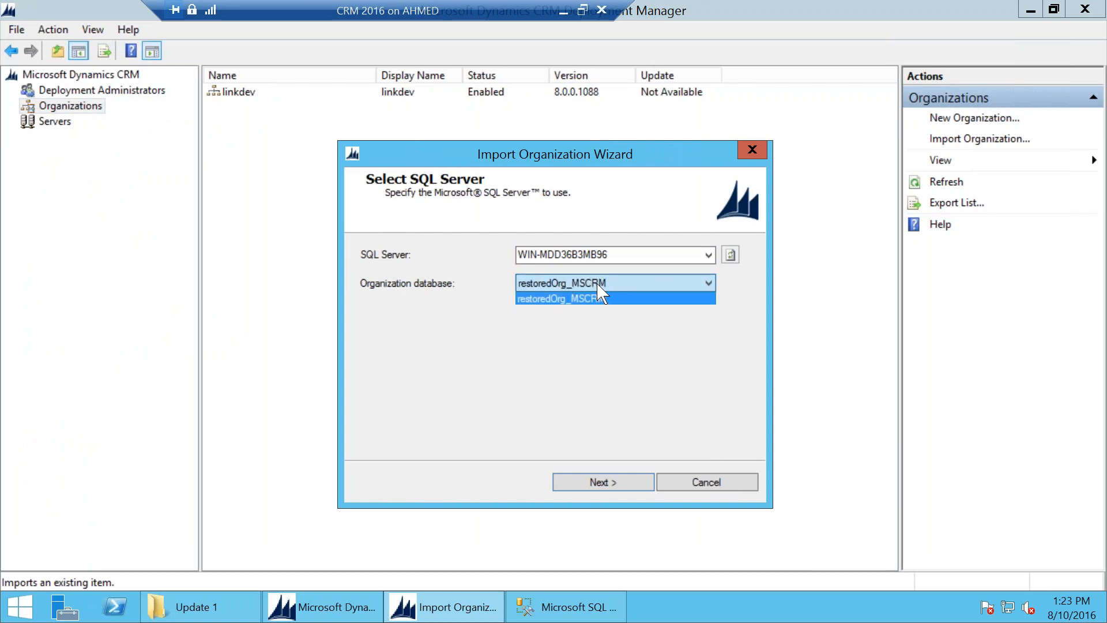
{"action": "left_click", "coordinate": [624, 254]}
{"action": "left_click", "coordinate": [636, 255]}
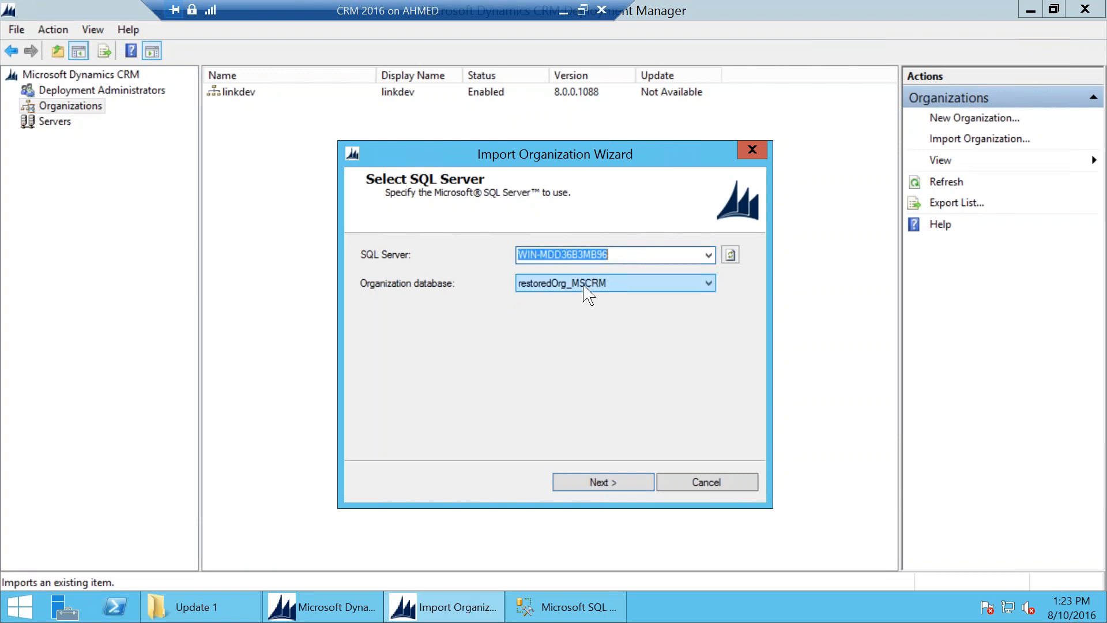
{"action": "left_click", "coordinate": [597, 293]}
{"action": "left_click", "coordinate": [604, 298]}
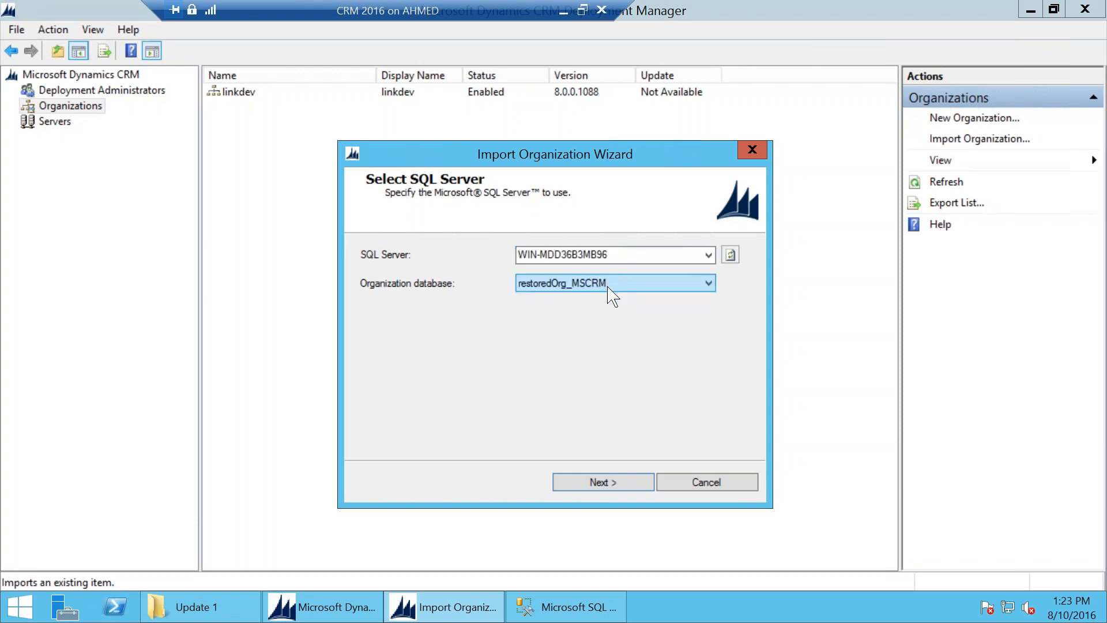
Step: Name the organization newOrg and advance past Reporting Services to the user-mapping step
{"action": "left_click", "coordinate": [603, 482]}
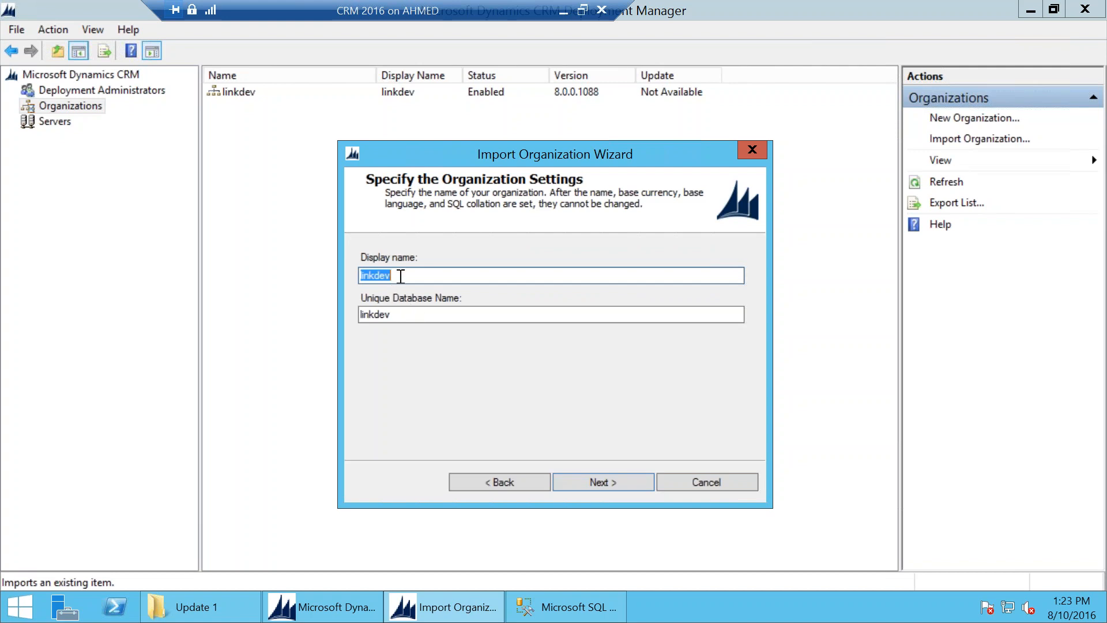
{"action": "type", "text": "newOrg"}
{"action": "key", "text": "Tab"}
{"action": "type", "text": "n"}
{"action": "left_click", "coordinate": [600, 483]}
{"action": "left_click", "coordinate": [602, 483]}
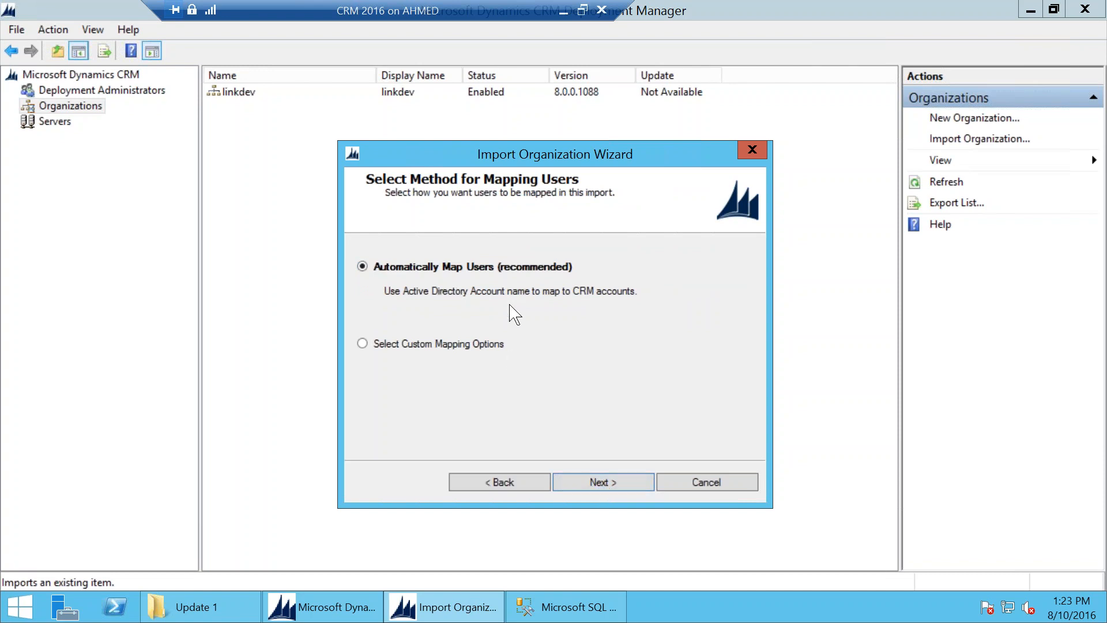
Step: Pick Select Custom Mapping Options, then choose Generate a new mapping file
{"action": "left_click", "coordinate": [425, 344]}
{"action": "left_click", "coordinate": [609, 482]}
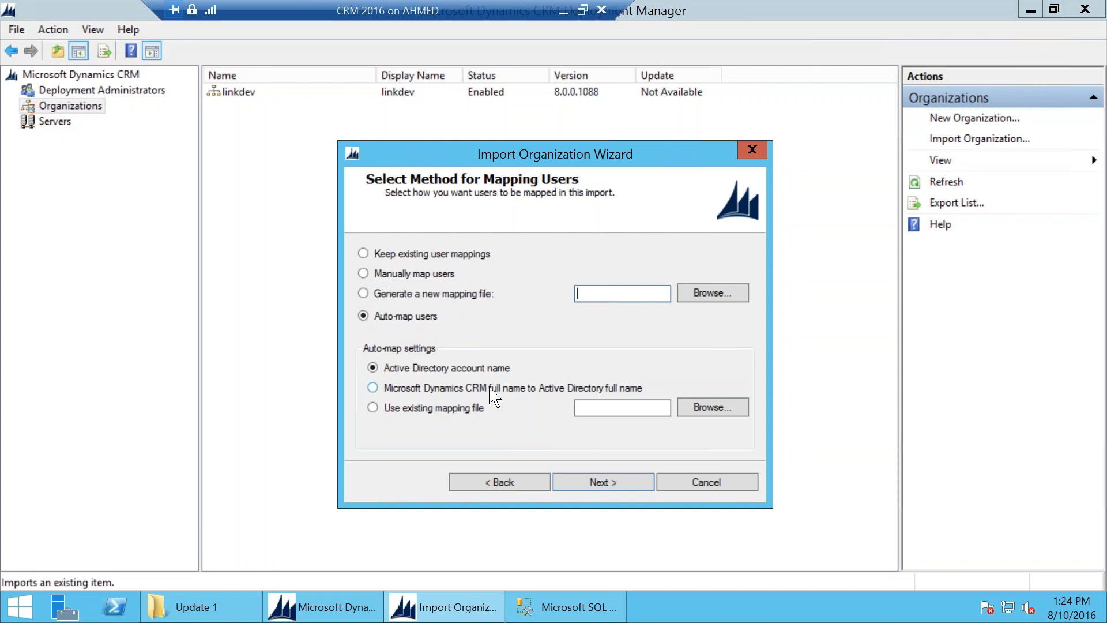
{"action": "left_click", "coordinate": [413, 294]}
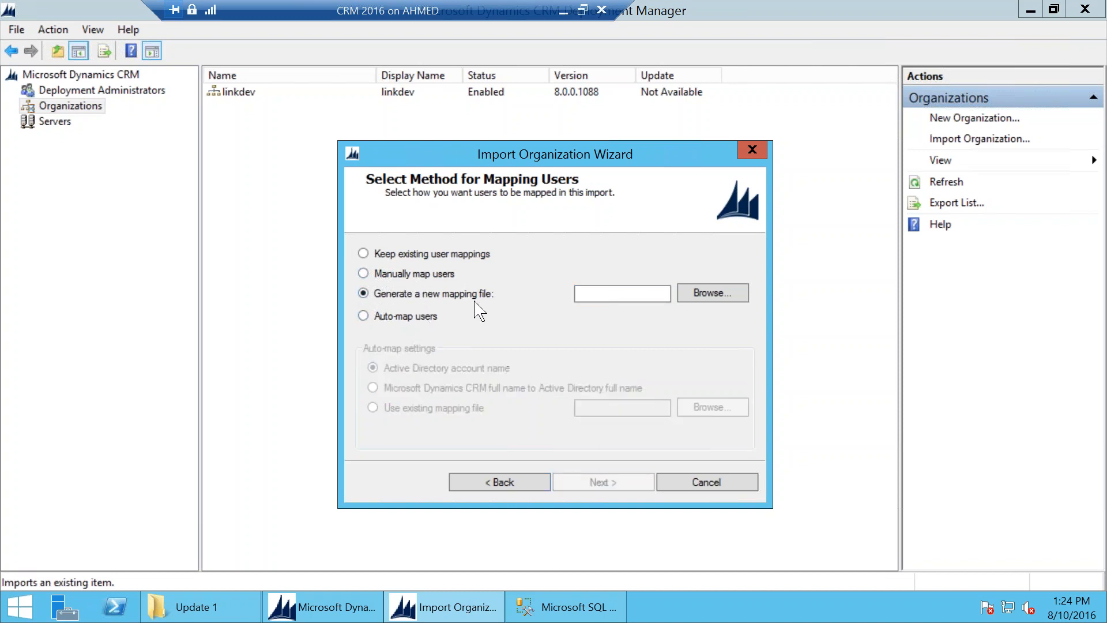
Step: Switch to manual user mapping and select the System Administrator mapping row
{"action": "left_click", "coordinate": [417, 274]}
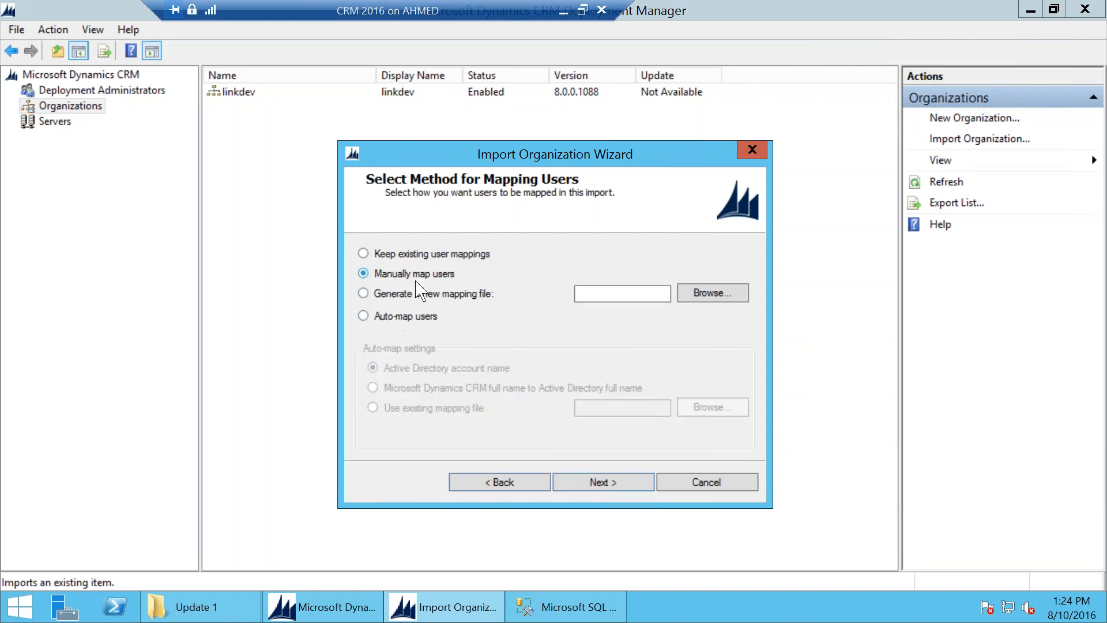
{"action": "left_click", "coordinate": [608, 482]}
{"action": "left_click", "coordinate": [427, 272]}
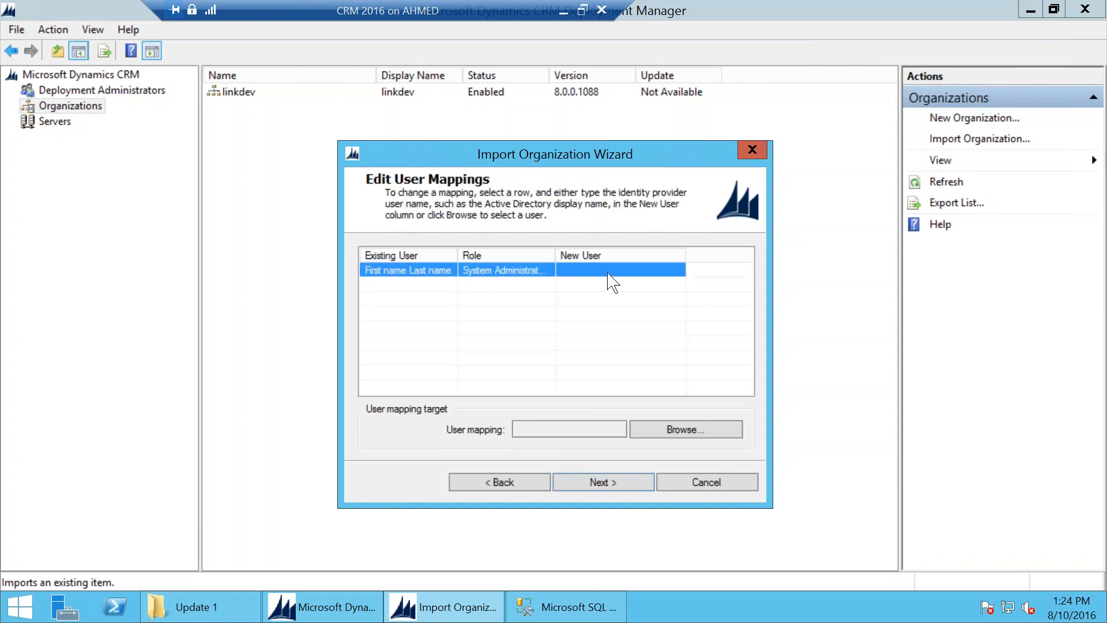
{"action": "left_click", "coordinate": [416, 271]}
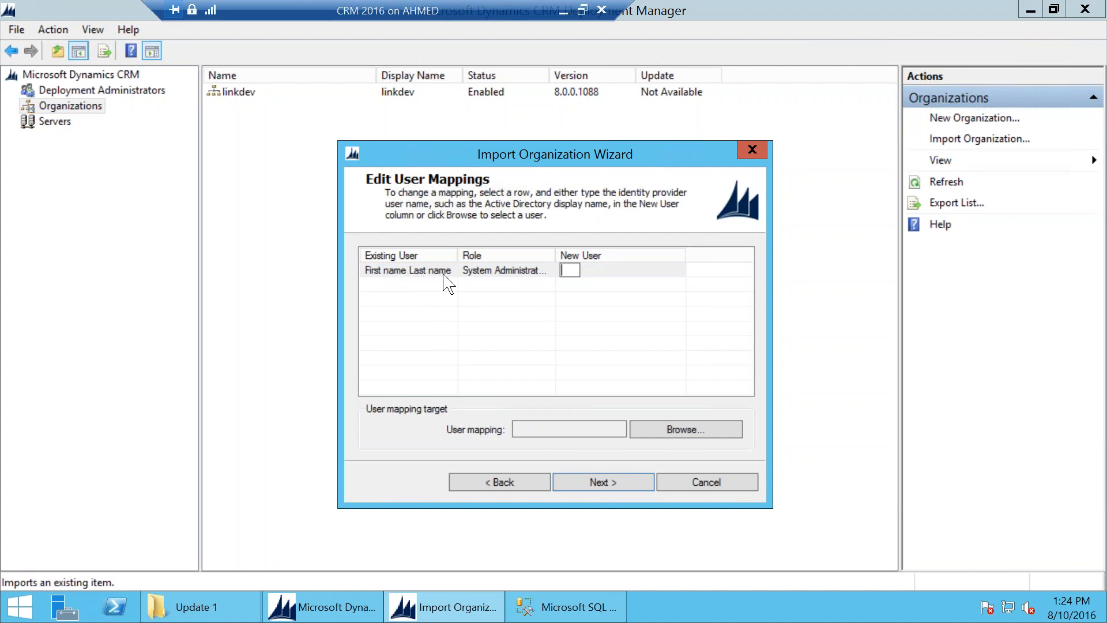
{"action": "left_click_drag", "start_coordinate": [551, 251], "coordinate": [577, 251]}
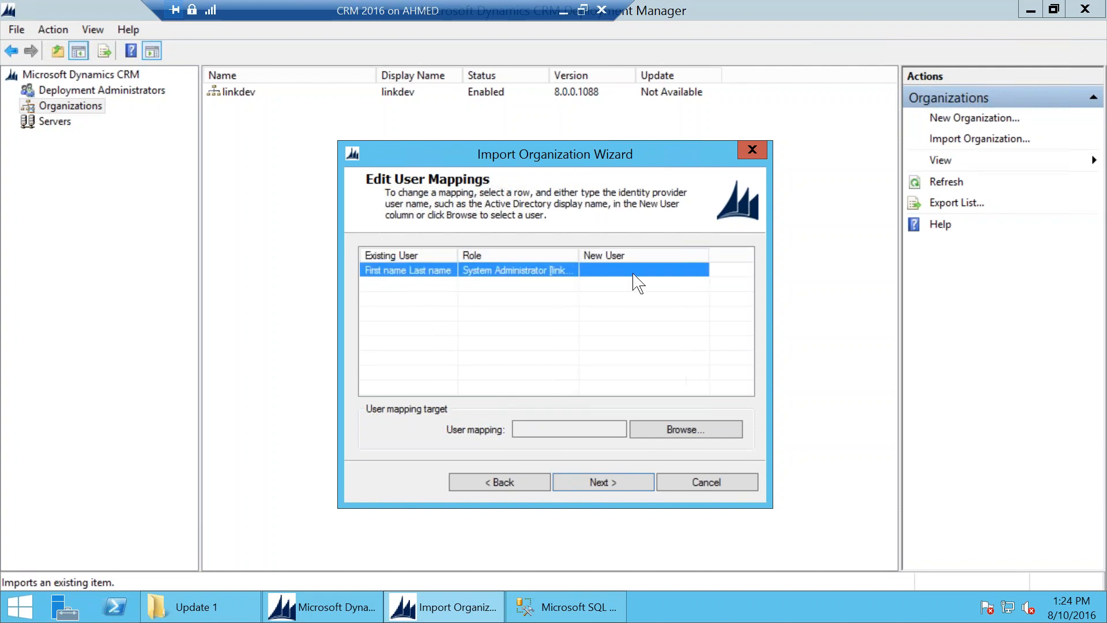
{"action": "left_click", "coordinate": [654, 269]}
Step: Find and assign the Administrator account to that row, then continue to System Checks
{"action": "left_click", "coordinate": [673, 435]}
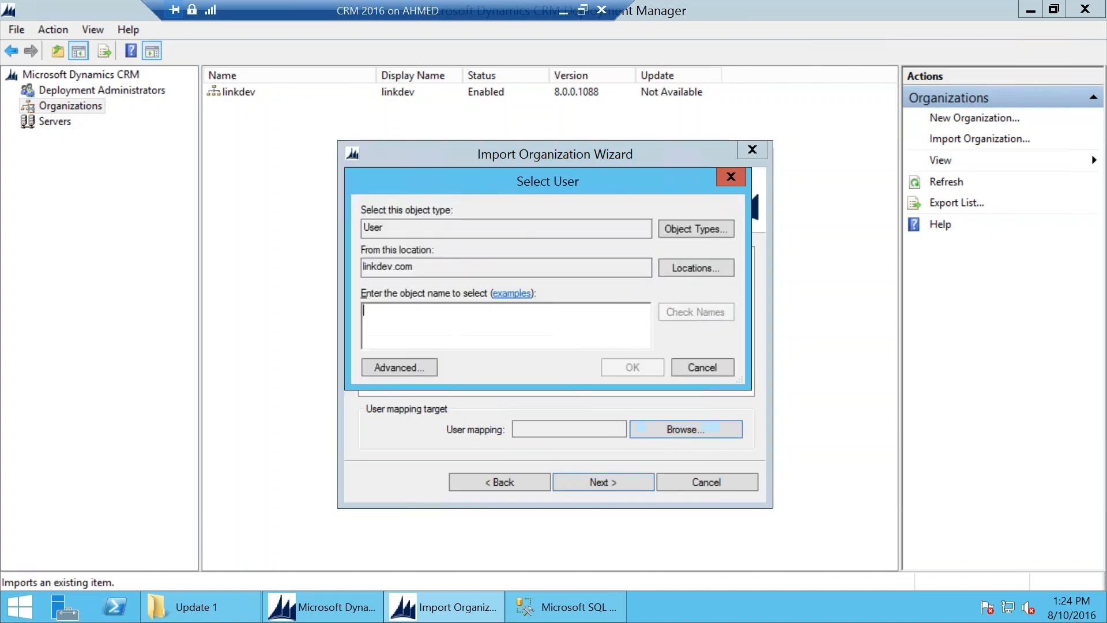
{"action": "left_click", "coordinate": [399, 367]}
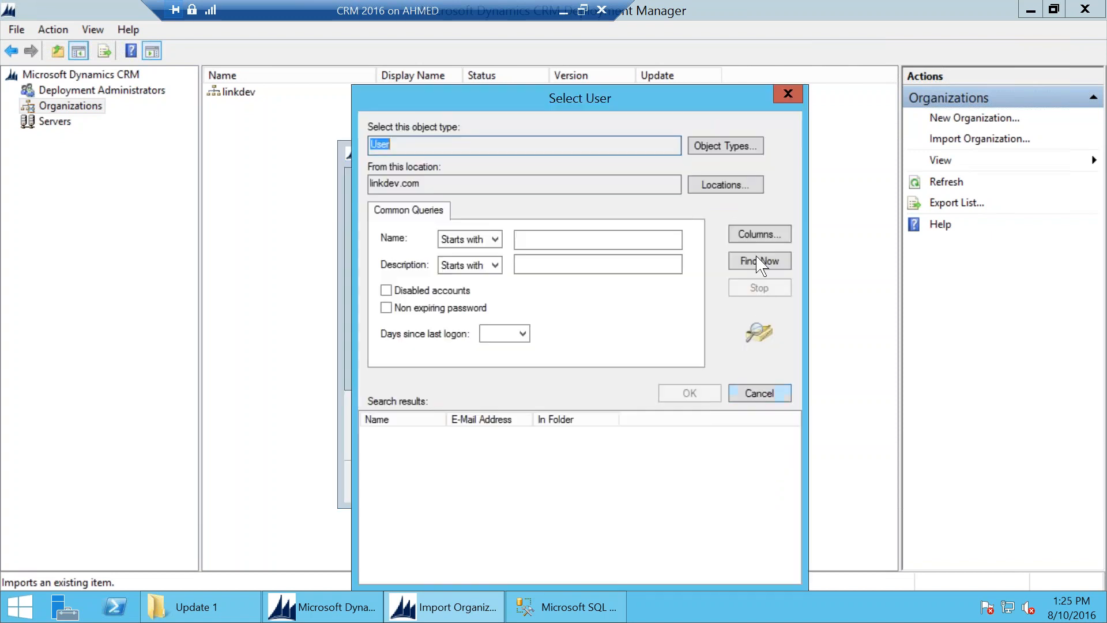
{"action": "left_click", "coordinate": [758, 260]}
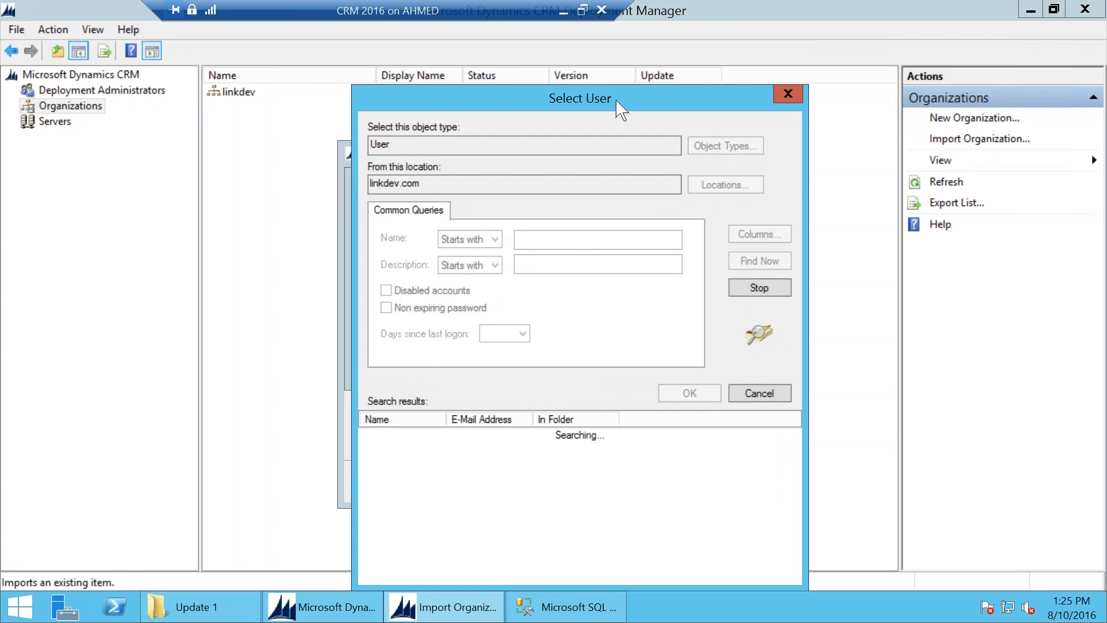
{"action": "left_click", "coordinate": [415, 447]}
{"action": "left_click", "coordinate": [409, 436]}
{"action": "left_click", "coordinate": [689, 394]}
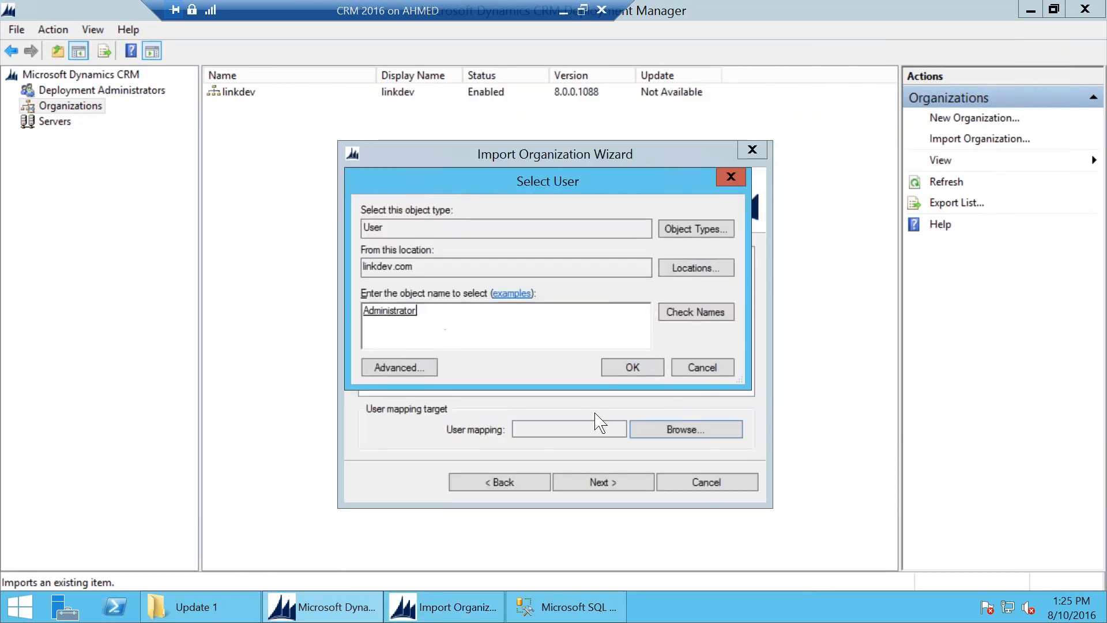
{"action": "left_click", "coordinate": [625, 367]}
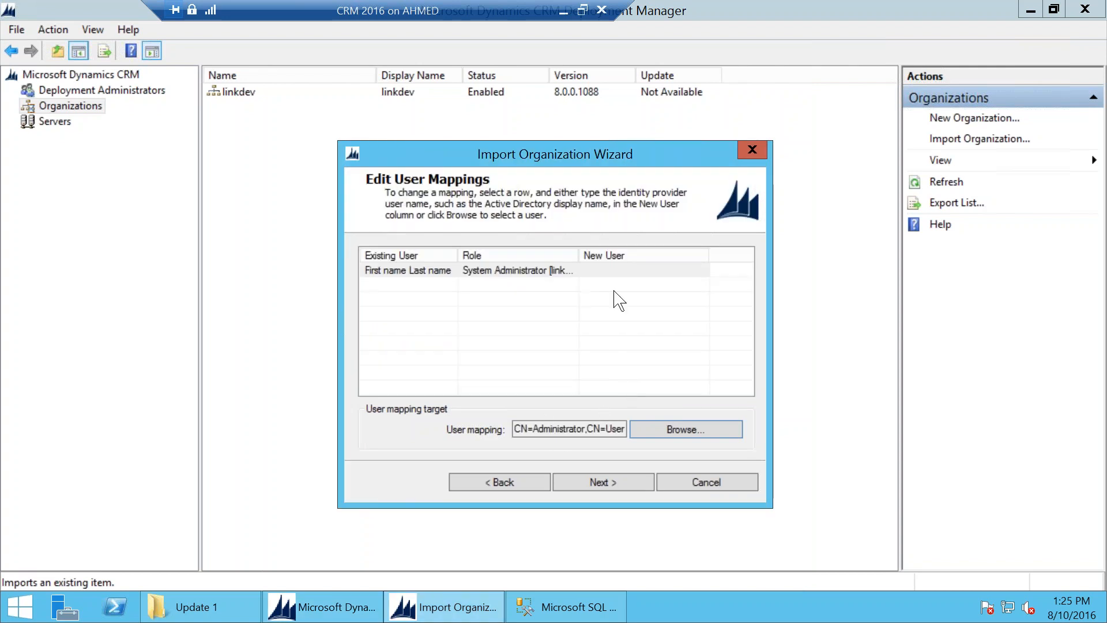
{"action": "left_click", "coordinate": [614, 273]}
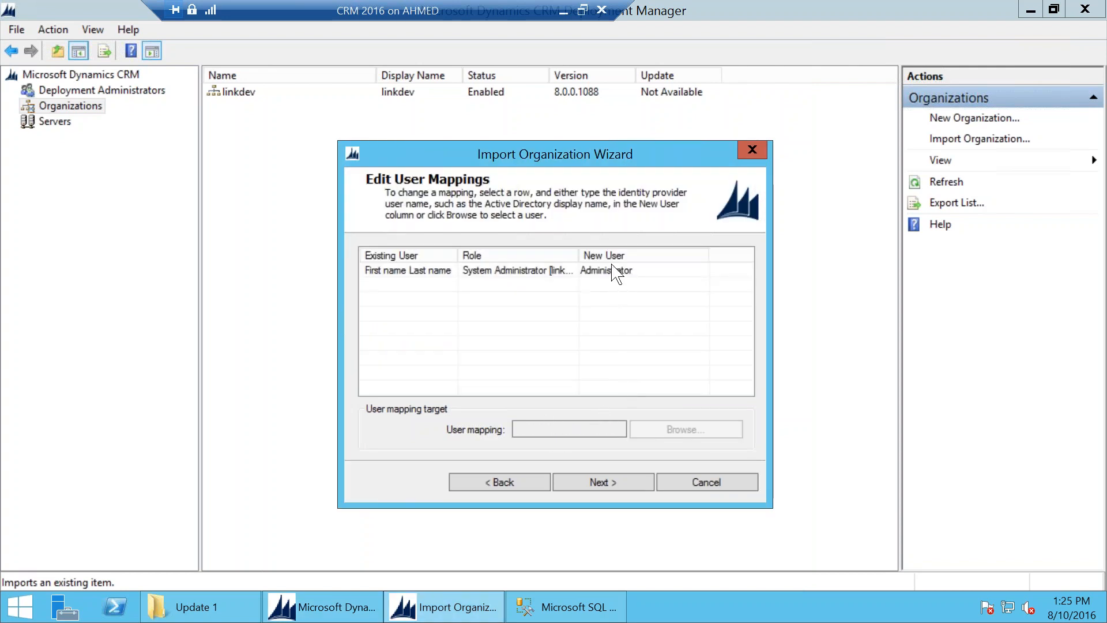
{"action": "left_click", "coordinate": [602, 482]}
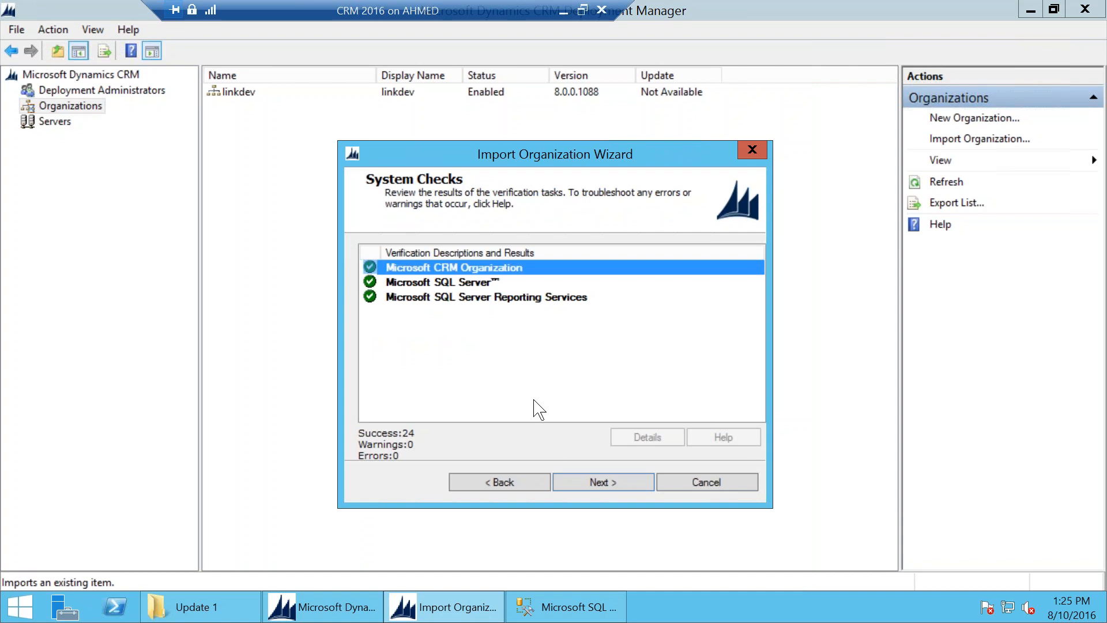
Step: Return to the mapping method and choose Auto-map users with Keep existing user mappings
{"action": "left_click", "coordinate": [506, 484]}
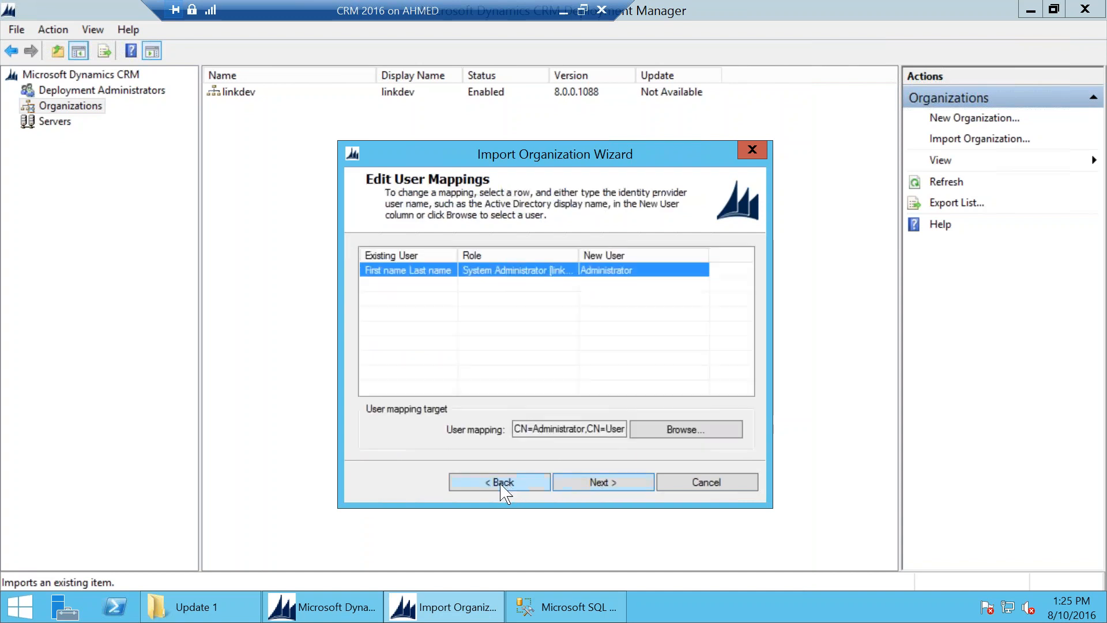
{"action": "left_click", "coordinate": [500, 484]}
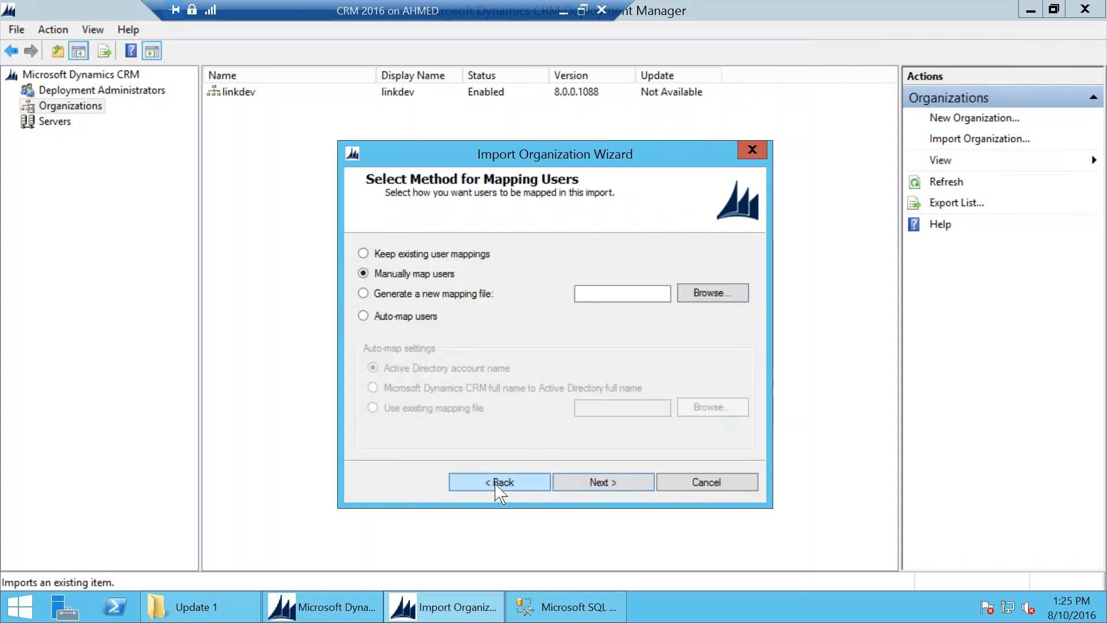
{"action": "left_click", "coordinate": [399, 317]}
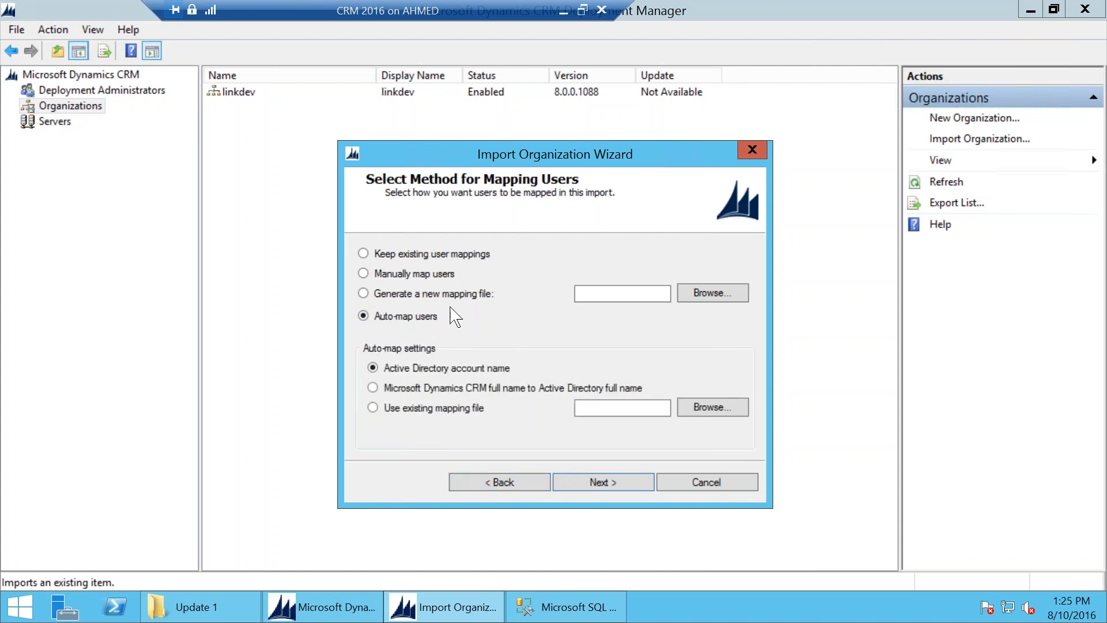
{"action": "left_click", "coordinate": [412, 256]}
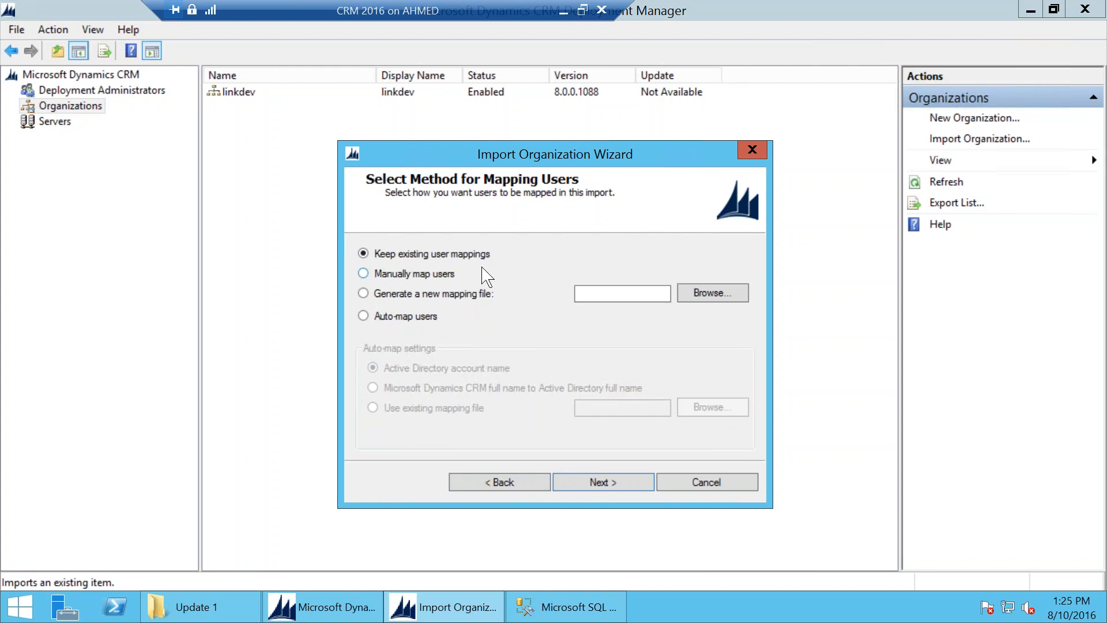
Step: Compare auto-mapping options: keep existing, full-name matching, existing mapping file, and new mapping file
{"action": "left_click", "coordinate": [596, 485]}
{"action": "left_click", "coordinate": [502, 485]}
{"action": "left_click", "coordinate": [406, 316]}
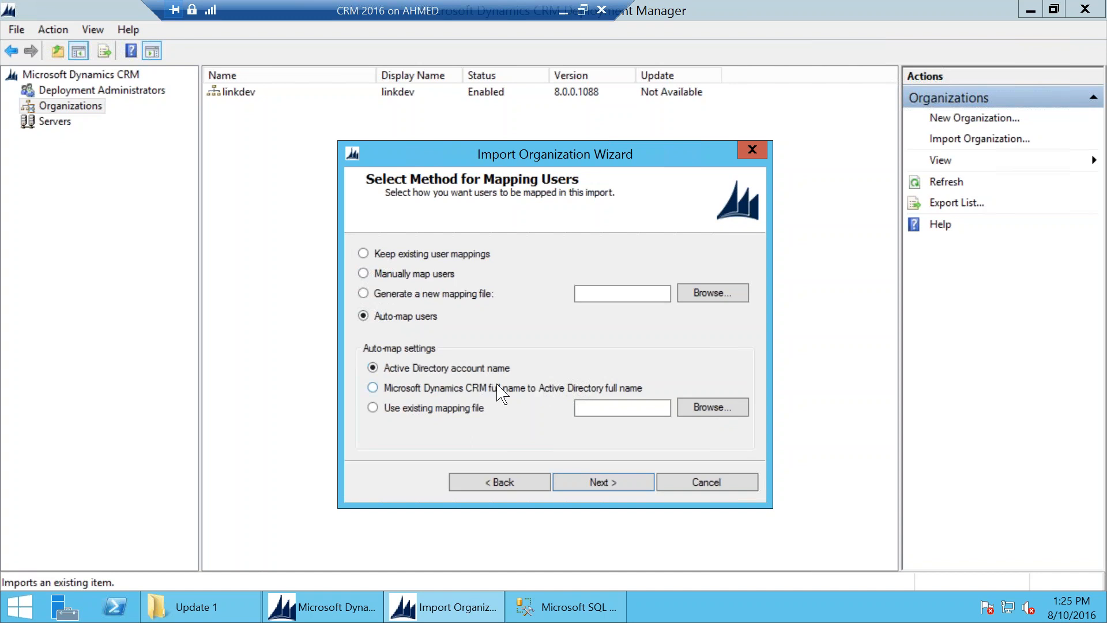
{"action": "left_click", "coordinate": [414, 255]}
{"action": "left_click", "coordinate": [597, 482]}
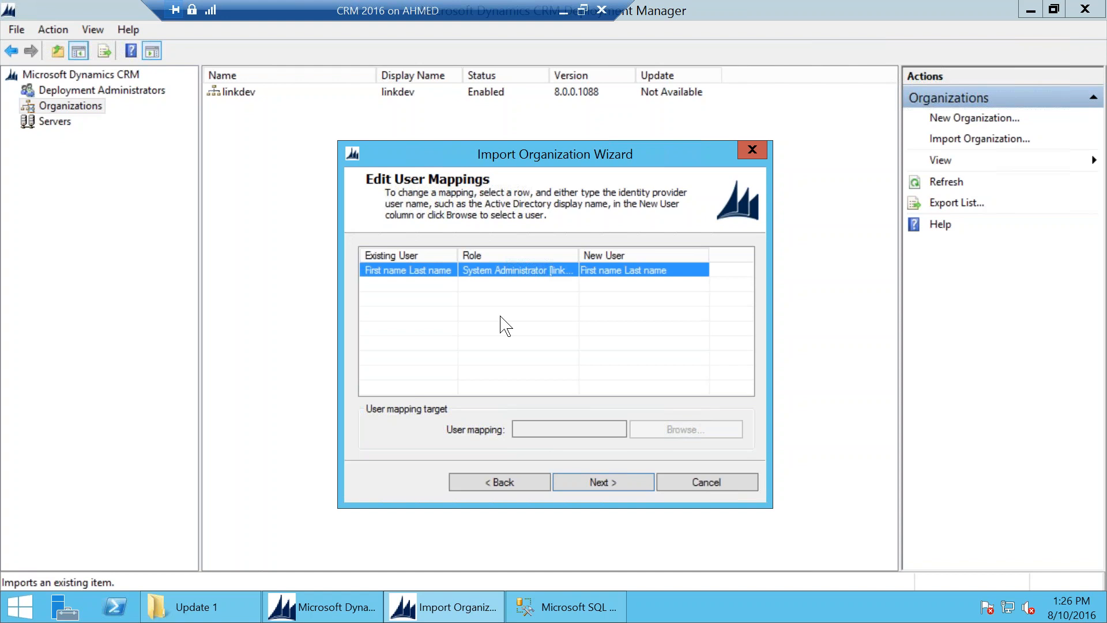
{"action": "left_click", "coordinate": [523, 482]}
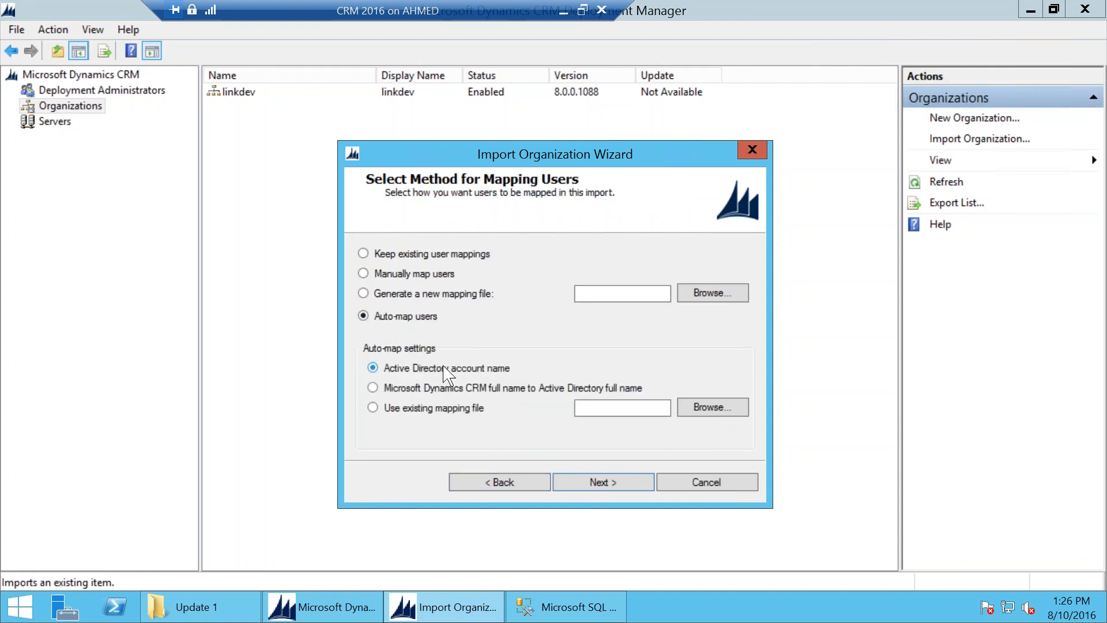
{"action": "left_click", "coordinate": [442, 394]}
{"action": "left_click", "coordinate": [434, 409]}
{"action": "left_click", "coordinate": [456, 388]}
{"action": "left_click", "coordinate": [449, 409]}
{"action": "left_click", "coordinate": [441, 294]}
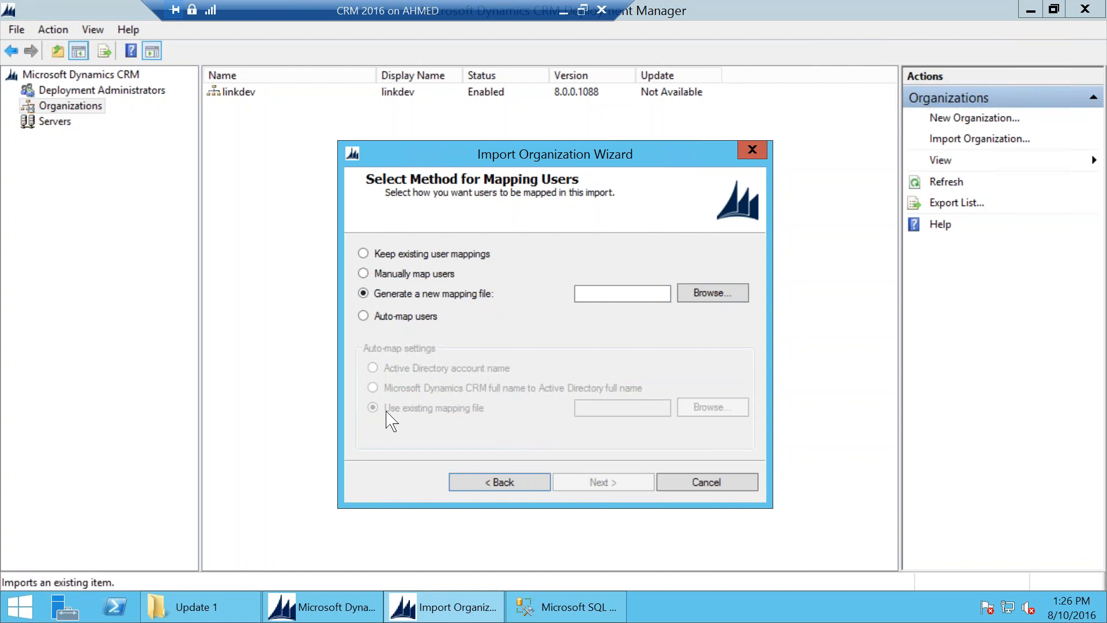
Step: Preview mappings for manual and keep-existing options, then cancel the import and confirm
{"action": "left_click", "coordinate": [410, 316]}
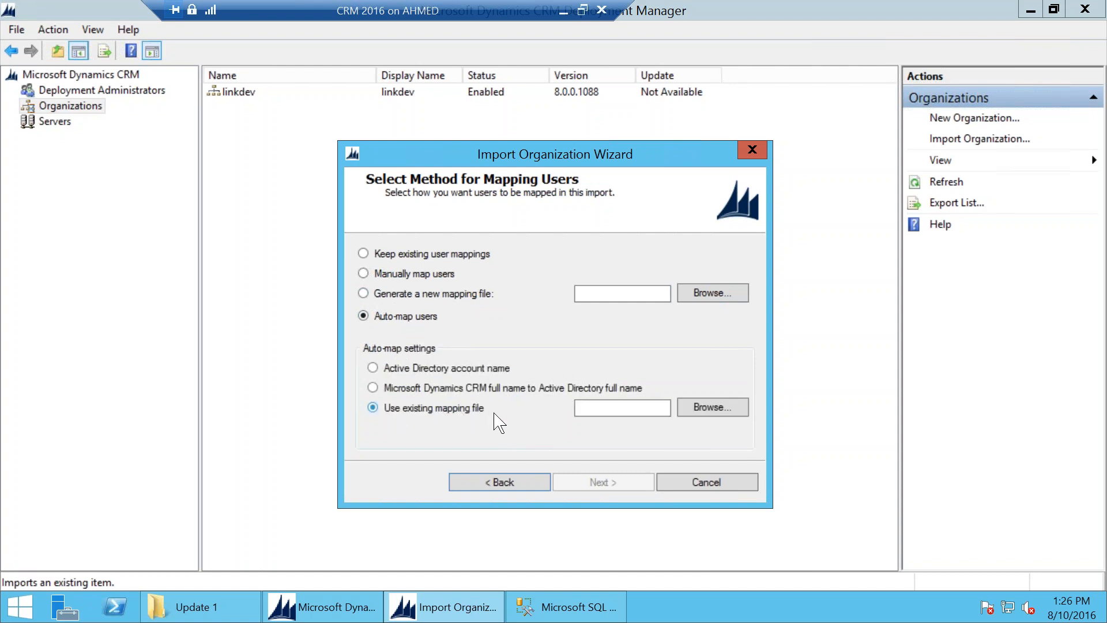
{"action": "left_click", "coordinate": [415, 274]}
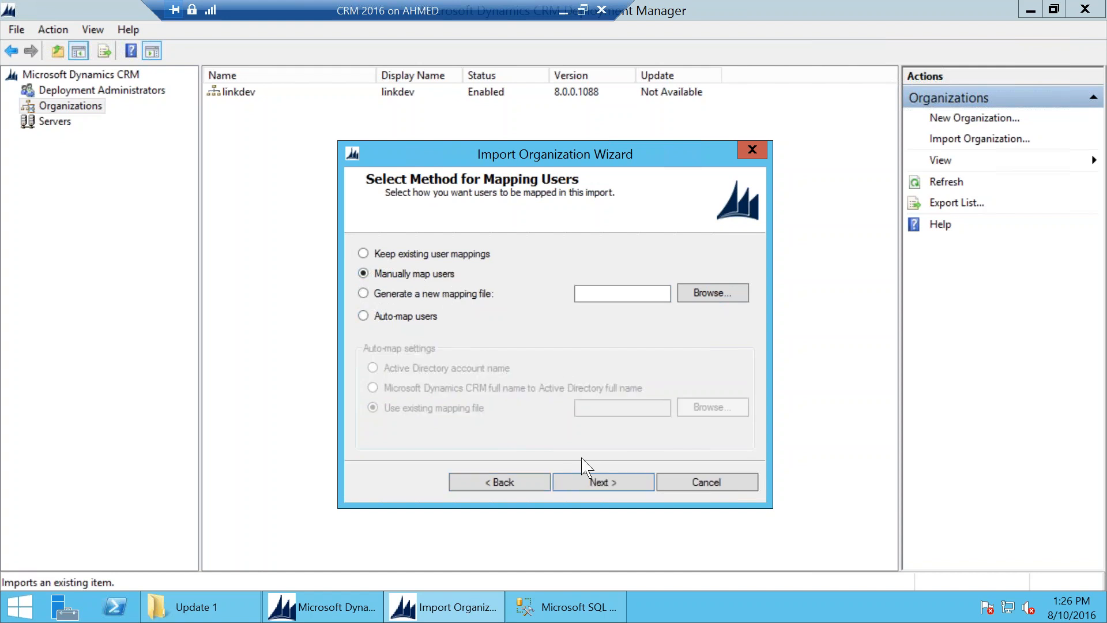
{"action": "left_click", "coordinate": [599, 480]}
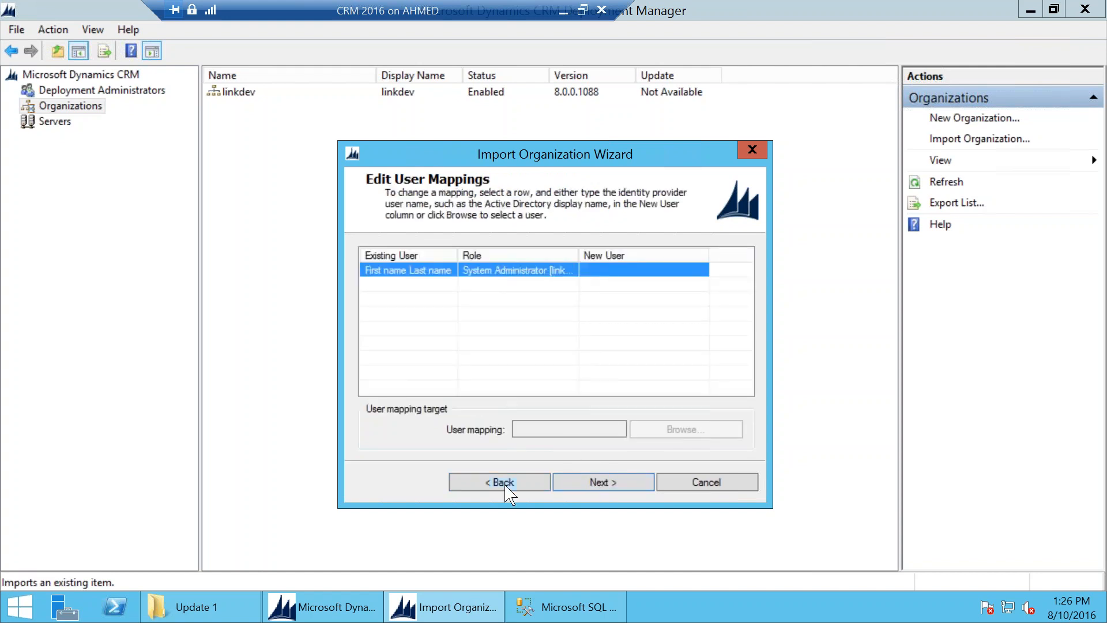
{"action": "left_click", "coordinate": [525, 483]}
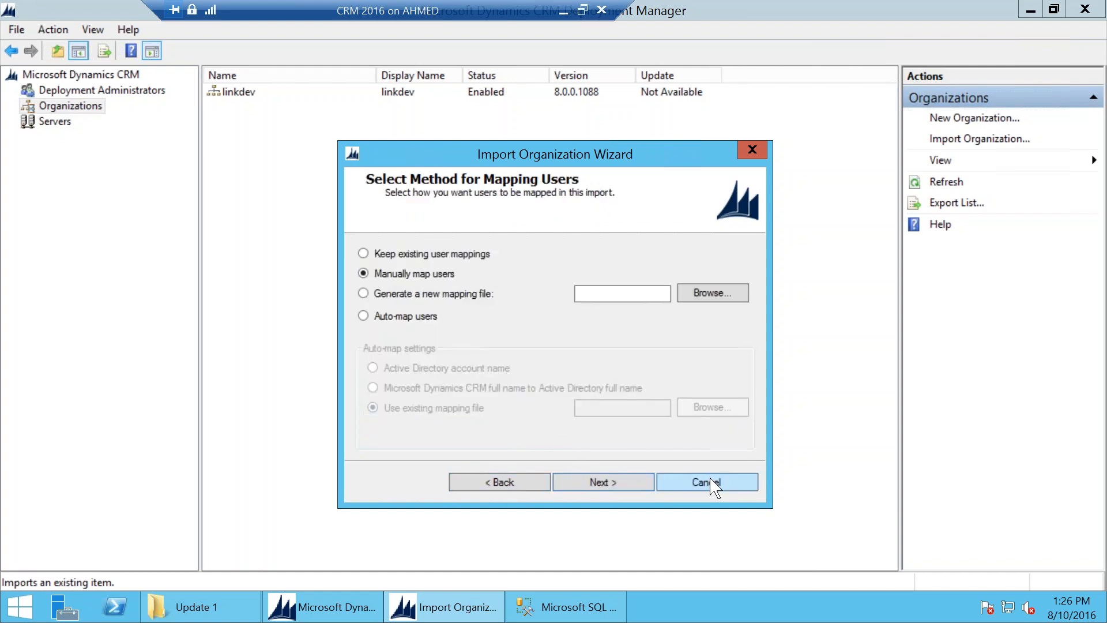
{"action": "left_click", "coordinate": [442, 256]}
{"action": "left_click", "coordinate": [631, 483]}
{"action": "left_click", "coordinate": [511, 475]}
{"action": "left_click", "coordinate": [429, 275]}
{"action": "left_click", "coordinate": [603, 482]}
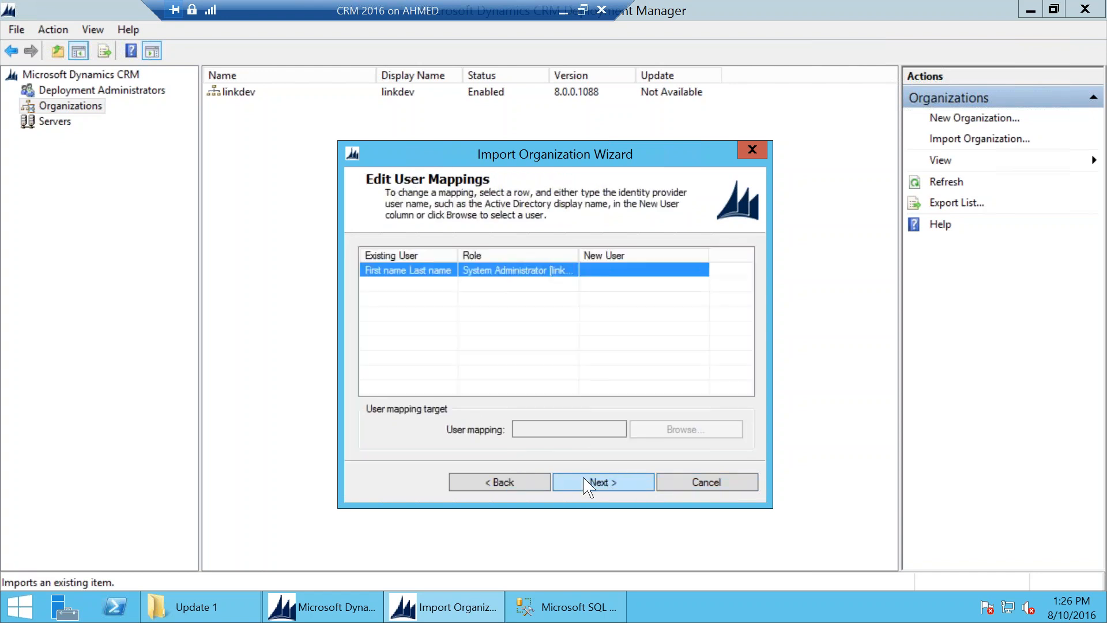
{"action": "left_click", "coordinate": [511, 482]}
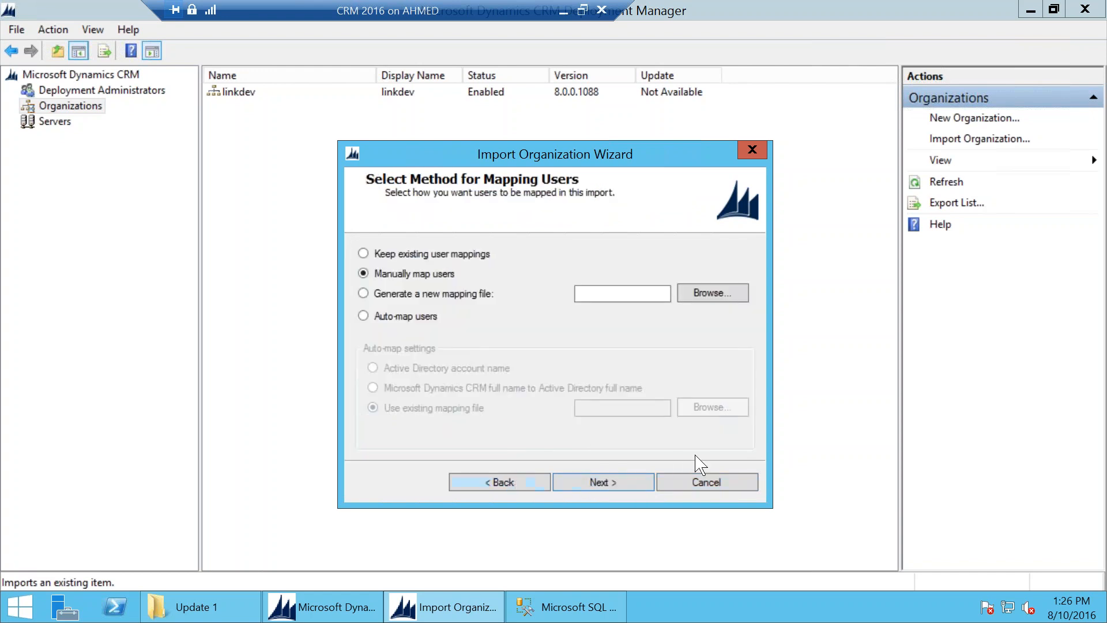
{"action": "left_click", "coordinate": [717, 488]}
{"action": "left_click", "coordinate": [584, 369]}
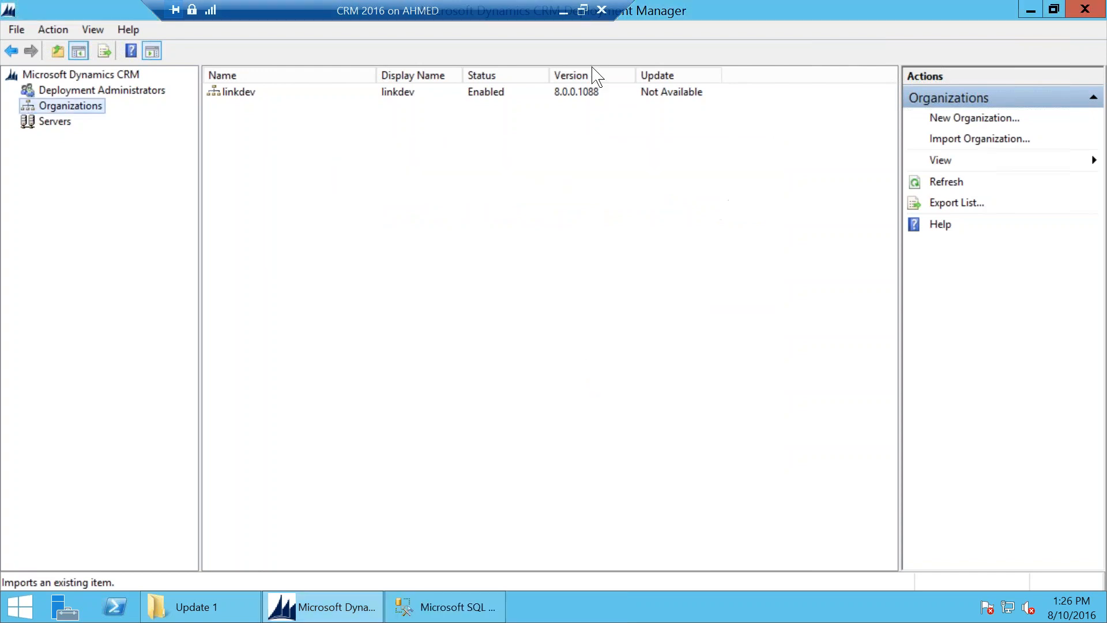
Step: Show the Import slide about the encryption key, then bring up the CRM Sales Activity Social Dashboard
{"action": "left_click", "coordinate": [561, 11]}
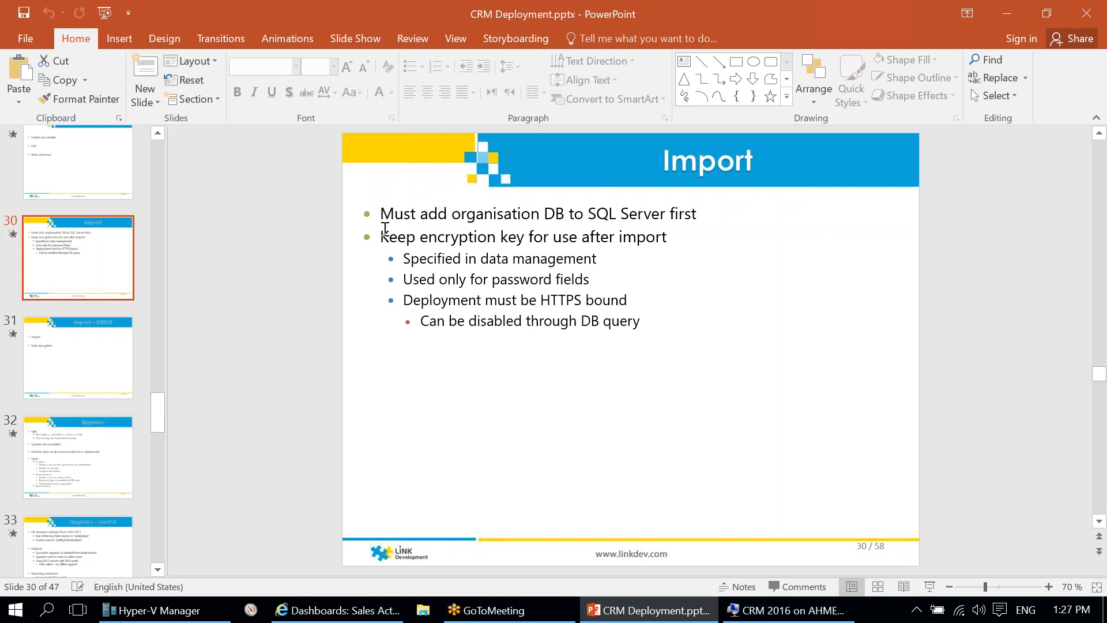
{"action": "left_click", "coordinate": [392, 609]}
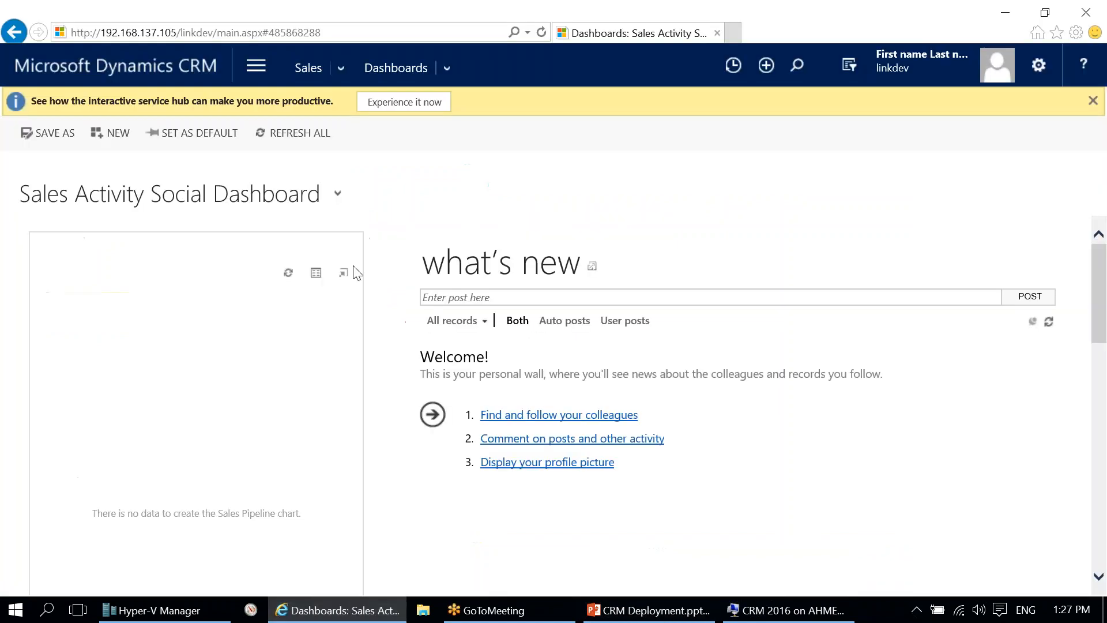
Step: Navigate to Settings > Data Management and launch Data Encryption
{"action": "left_click", "coordinate": [263, 60]}
{"action": "left_click", "coordinate": [577, 128]}
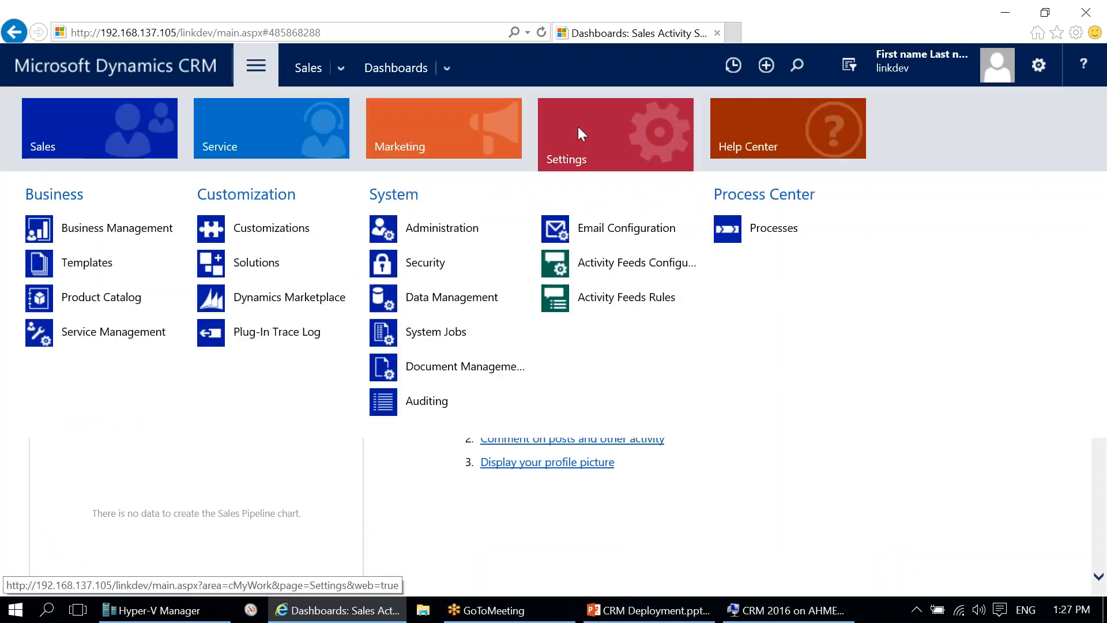
{"action": "left_click", "coordinate": [470, 301]}
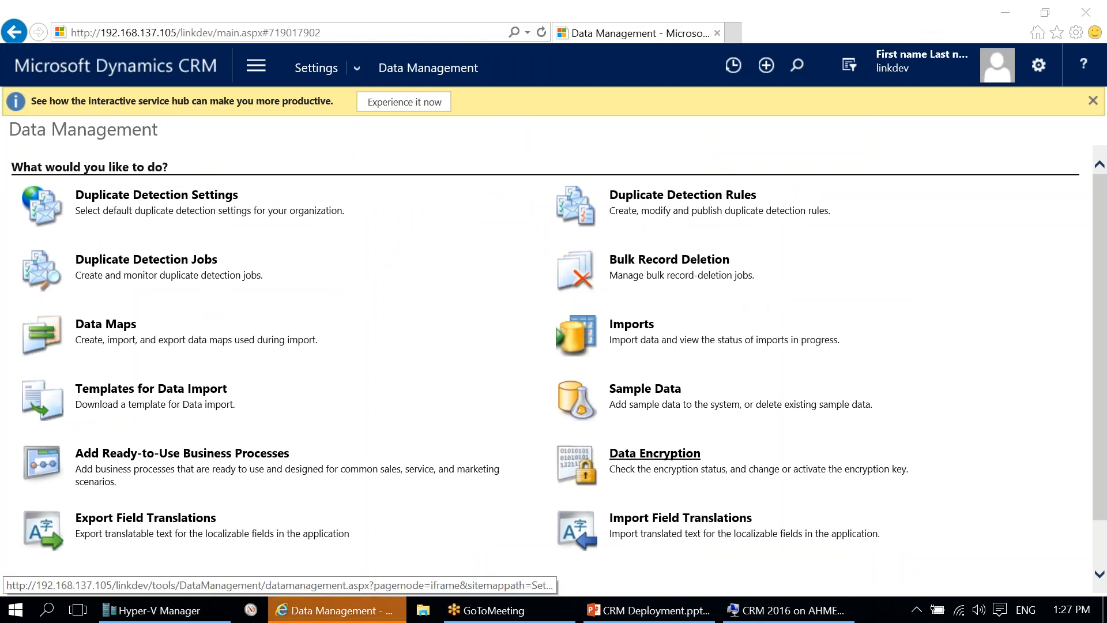
{"action": "left_click", "coordinate": [656, 459]}
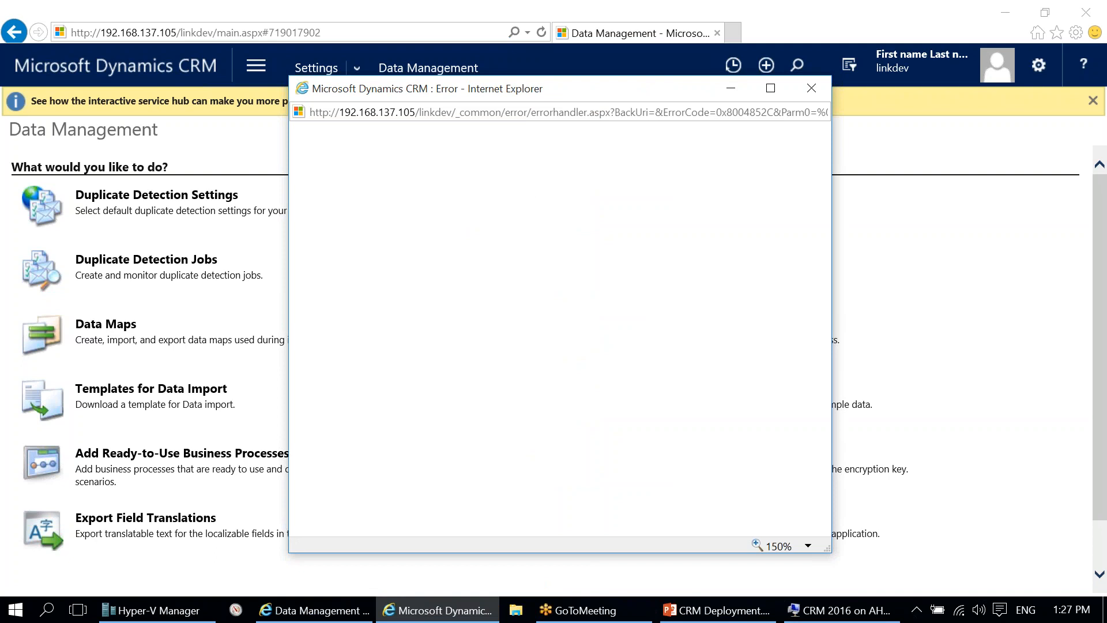
Step: Reopen Data Encryption, inspect the HTTPS-required error's address, close it and open a new browser tab
{"action": "left_click", "coordinate": [817, 89]}
{"action": "left_click", "coordinate": [672, 454]}
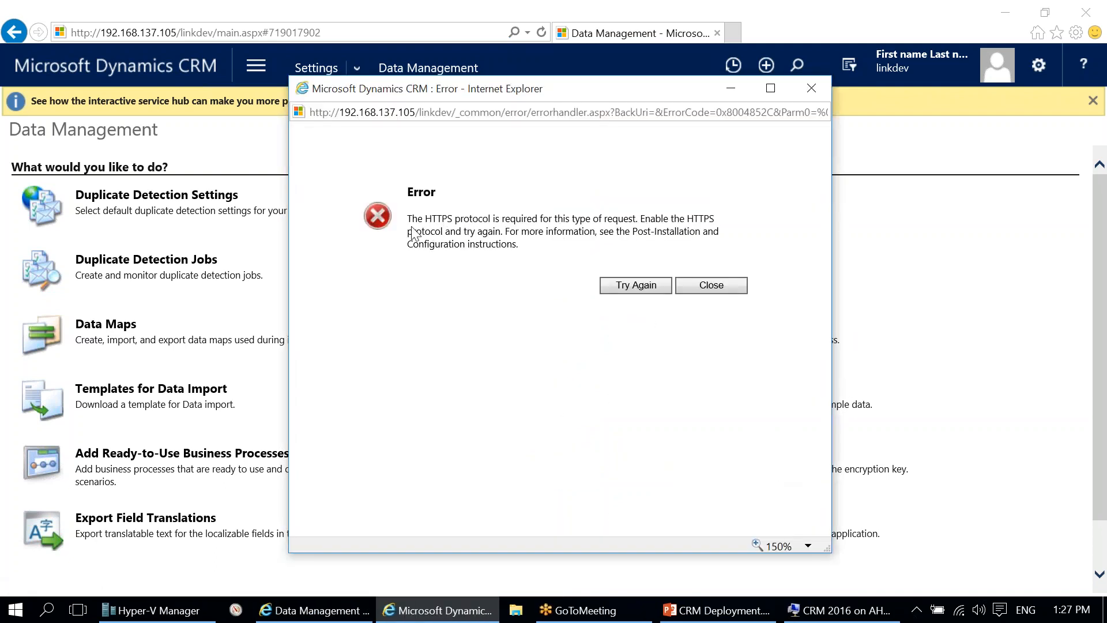
{"action": "left_click", "coordinate": [327, 115]}
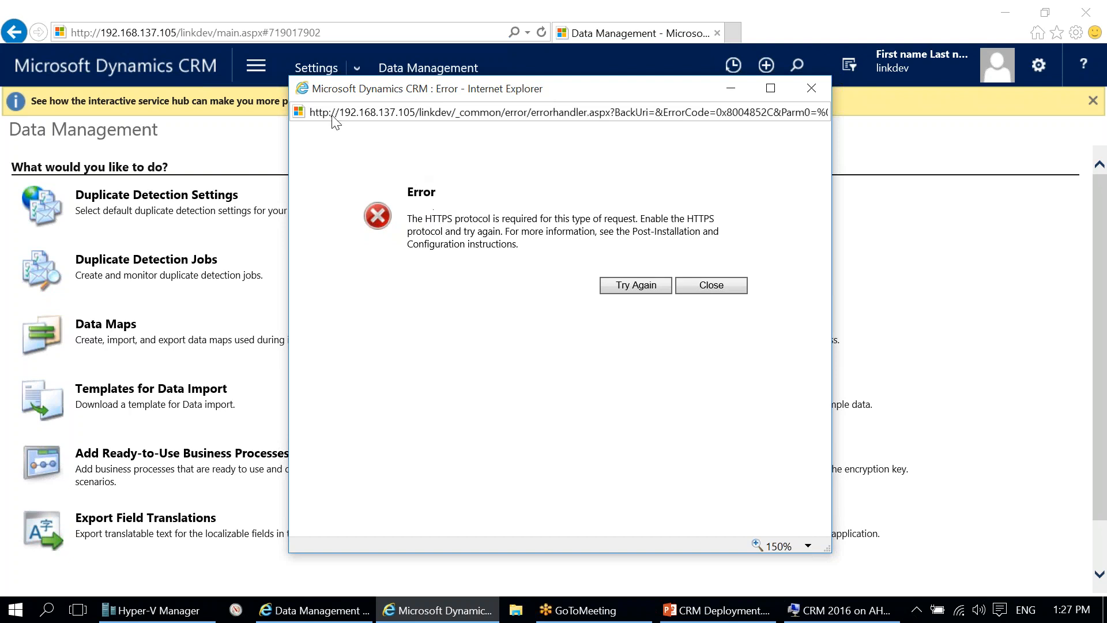
{"action": "left_click", "coordinate": [329, 112]}
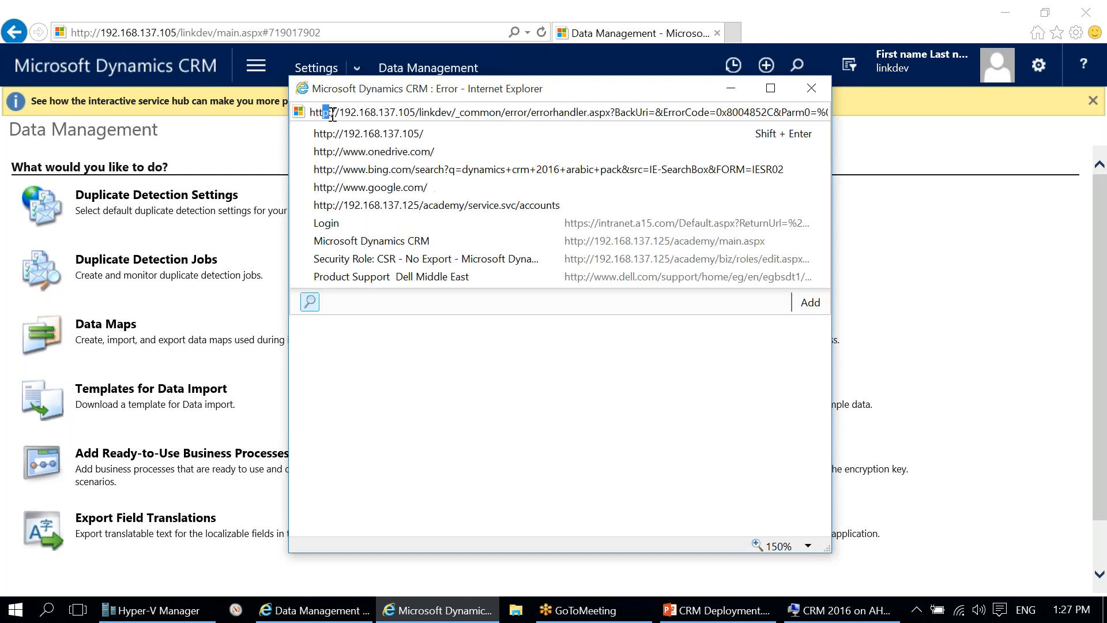
{"action": "left_click", "coordinate": [566, 400]}
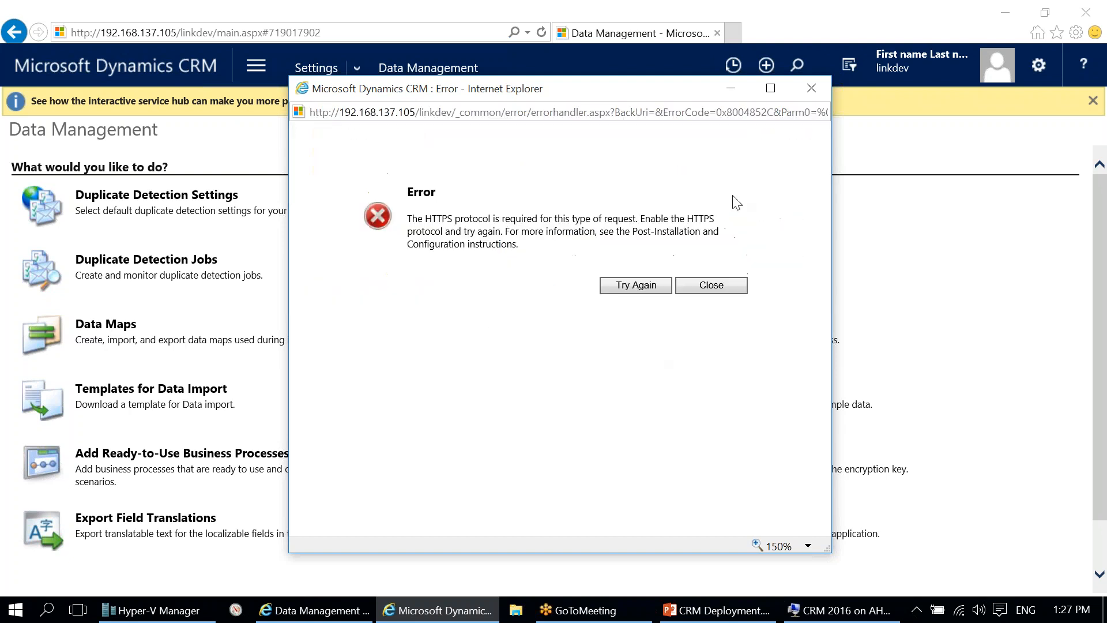
{"action": "left_click", "coordinate": [811, 88]}
{"action": "left_click", "coordinate": [733, 34]}
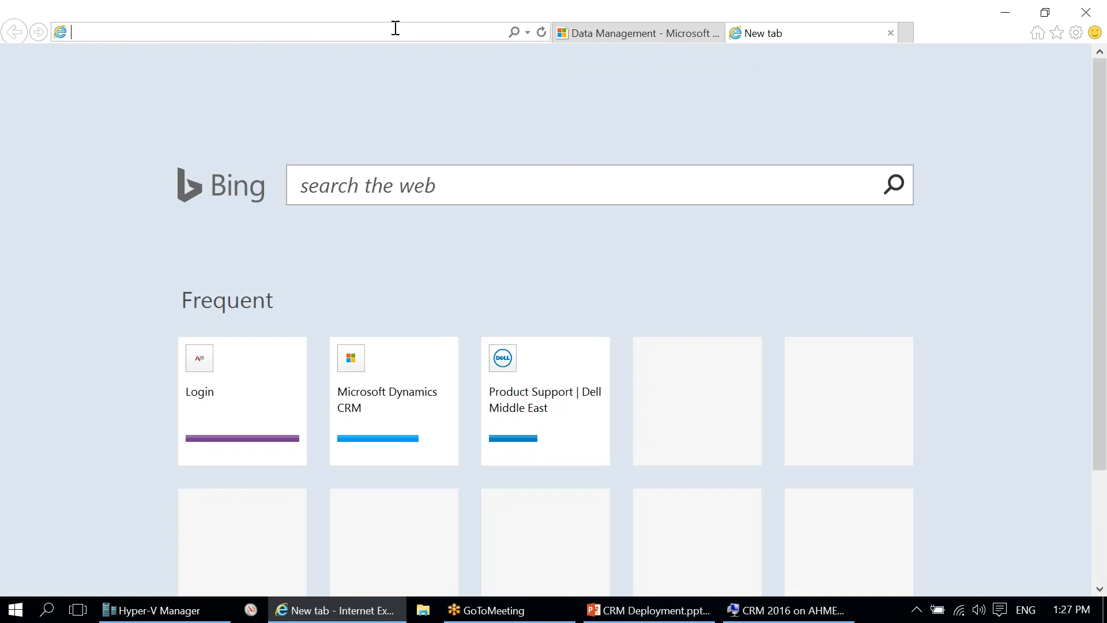
Step: Search Bing for 'disabled ddynamics crm' to find the SSL check workaround
{"action": "type", "text": "disabled"}
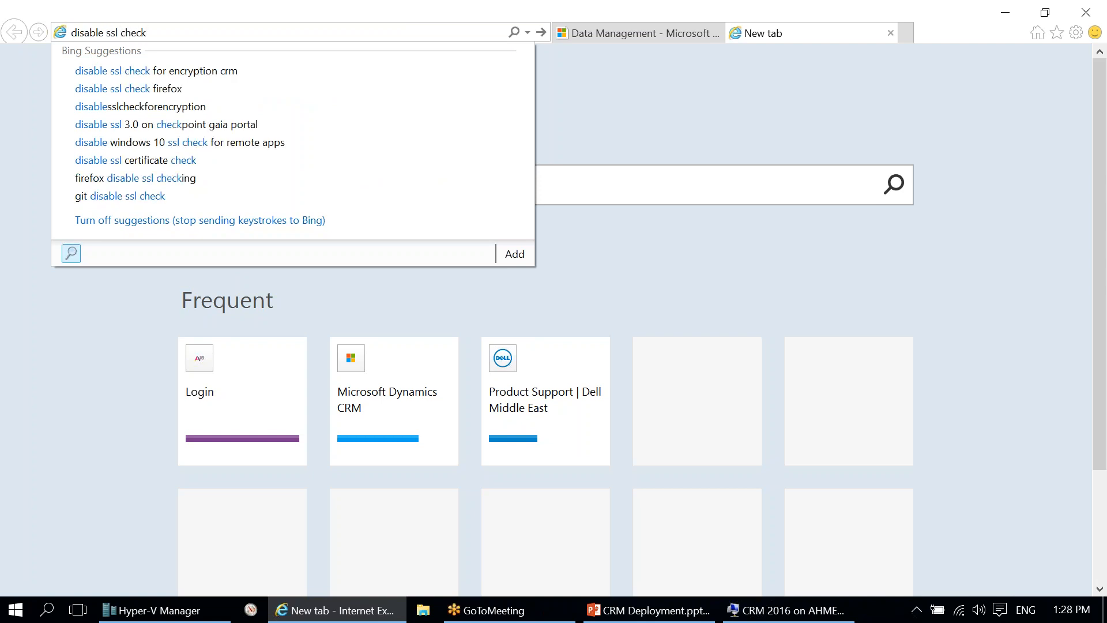
{"action": "type", "text": "db"}
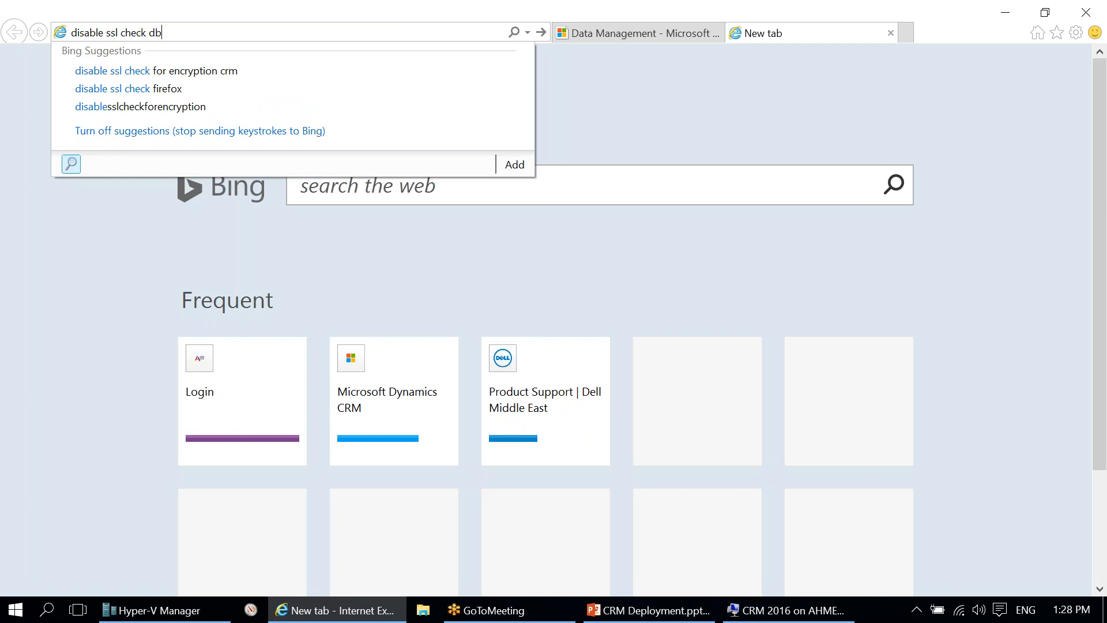
{"action": "type", "text": "dynamics crm"}
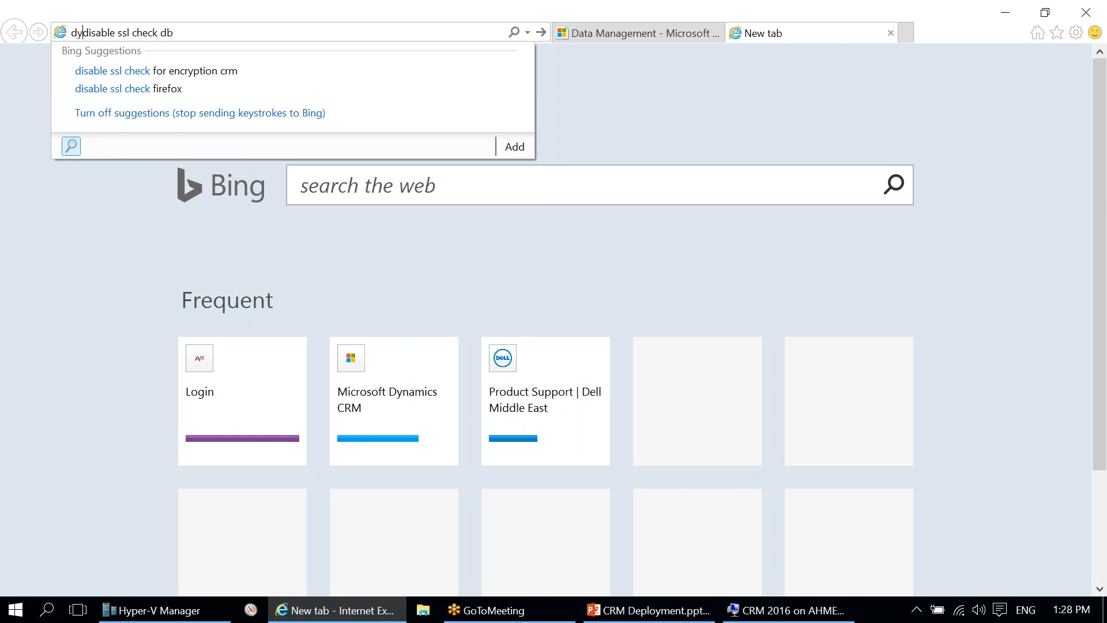
{"action": "key", "text": "Return"}
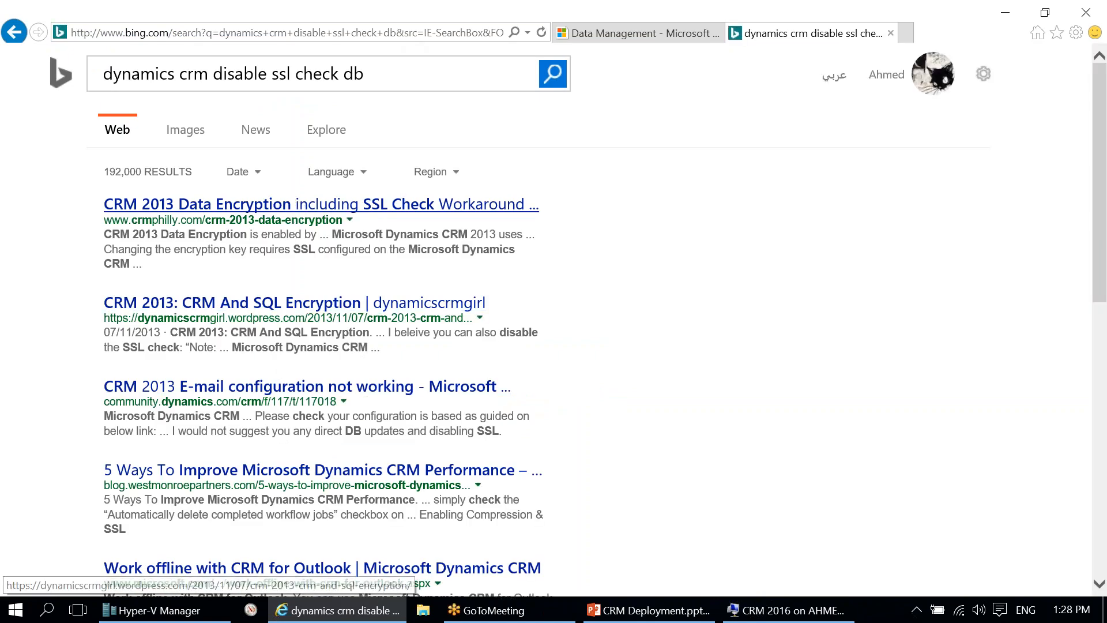
Step: Open the crmphilly CRM 2013 Data Encryption article and select its DisableSSLCheckForEncryption UPDATE statement
{"action": "left_click", "coordinate": [346, 204]}
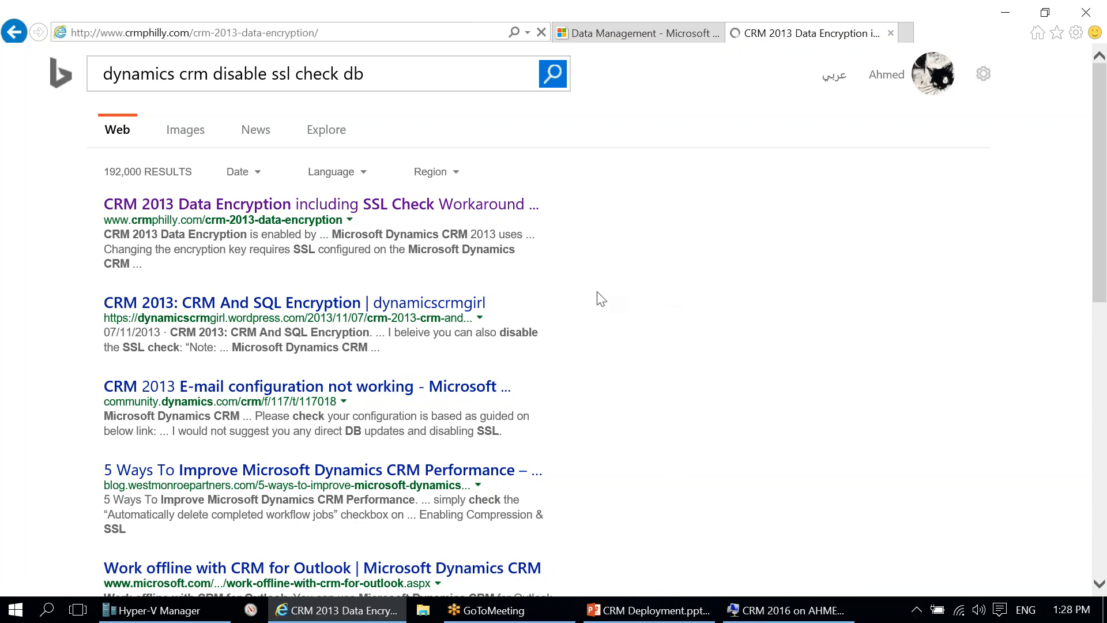
{"action": "scroll", "coordinate": [598, 292], "scroll_direction": "down", "scroll_amount": 15}
{"action": "scroll", "coordinate": [553, 317], "scroll_direction": "down", "scroll_amount": 5}
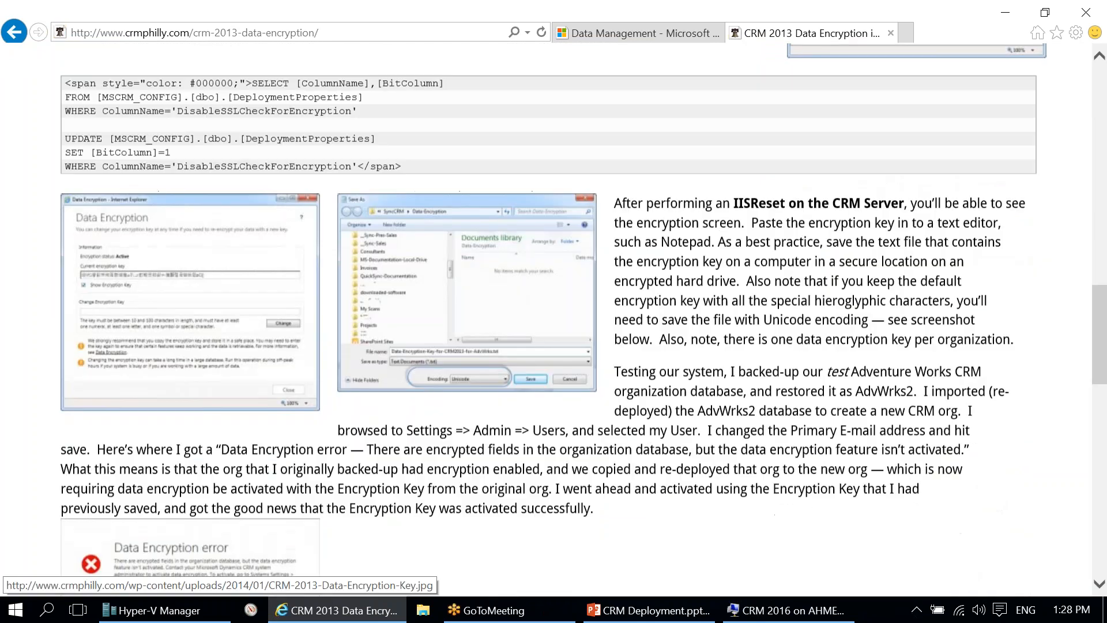
{"action": "scroll", "coordinate": [553, 317], "scroll_direction": "up", "scroll_amount": 3}
{"action": "left_click_drag", "start_coordinate": [68, 304], "coordinate": [351, 330]}
{"action": "key", "text": "ctrl+c"}
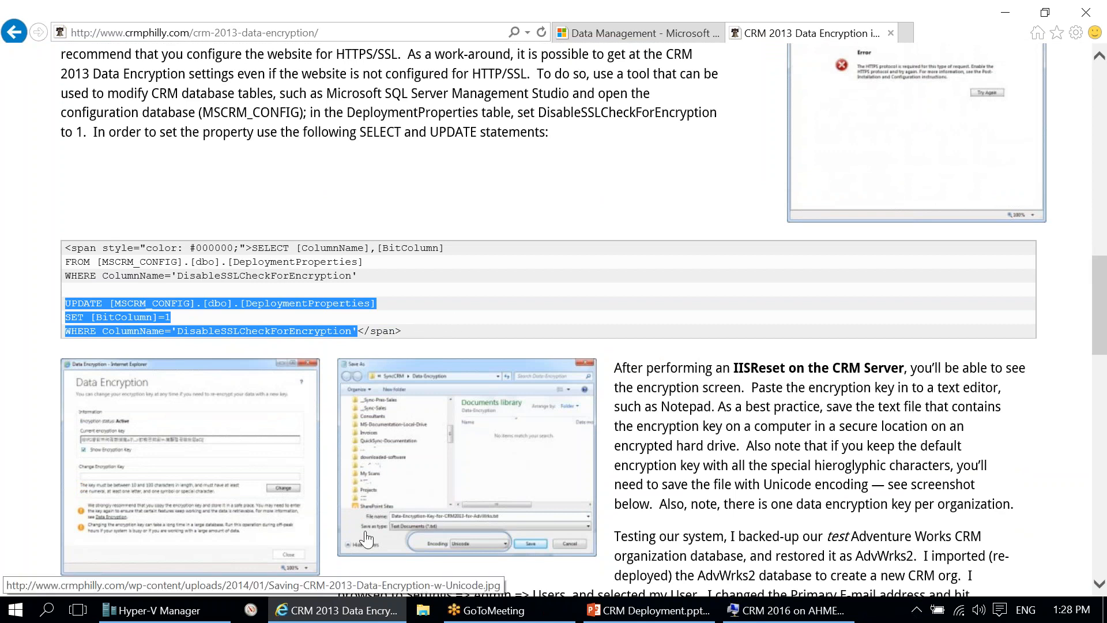
{"action": "left_click", "coordinate": [788, 615]}
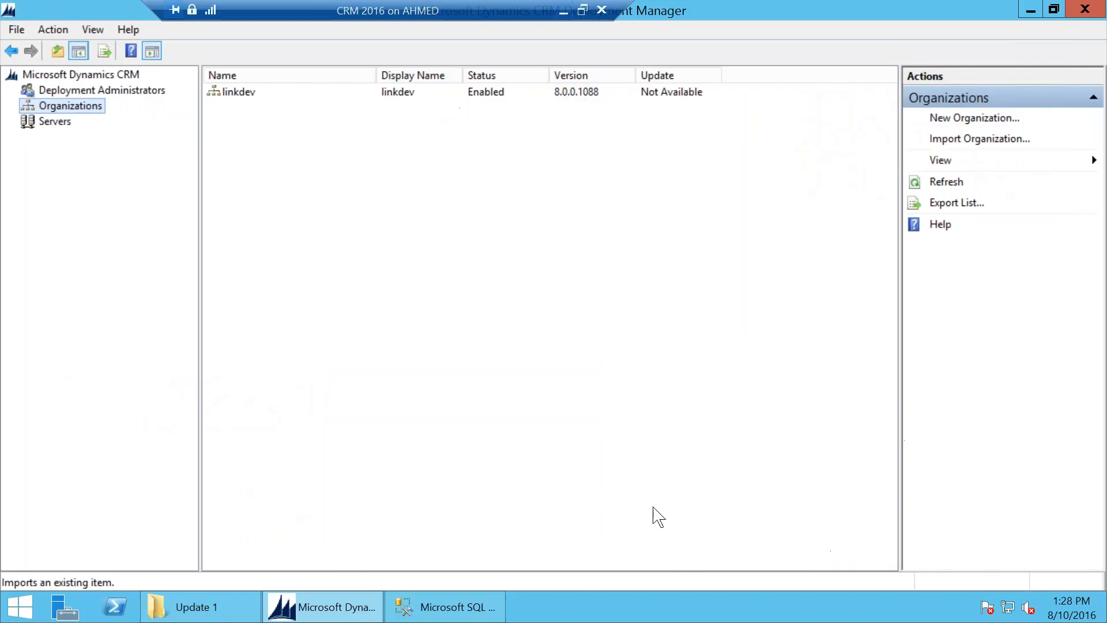
Step: Open a new query window on the MSCRM_CONFIG database
{"action": "left_click", "coordinate": [423, 605]}
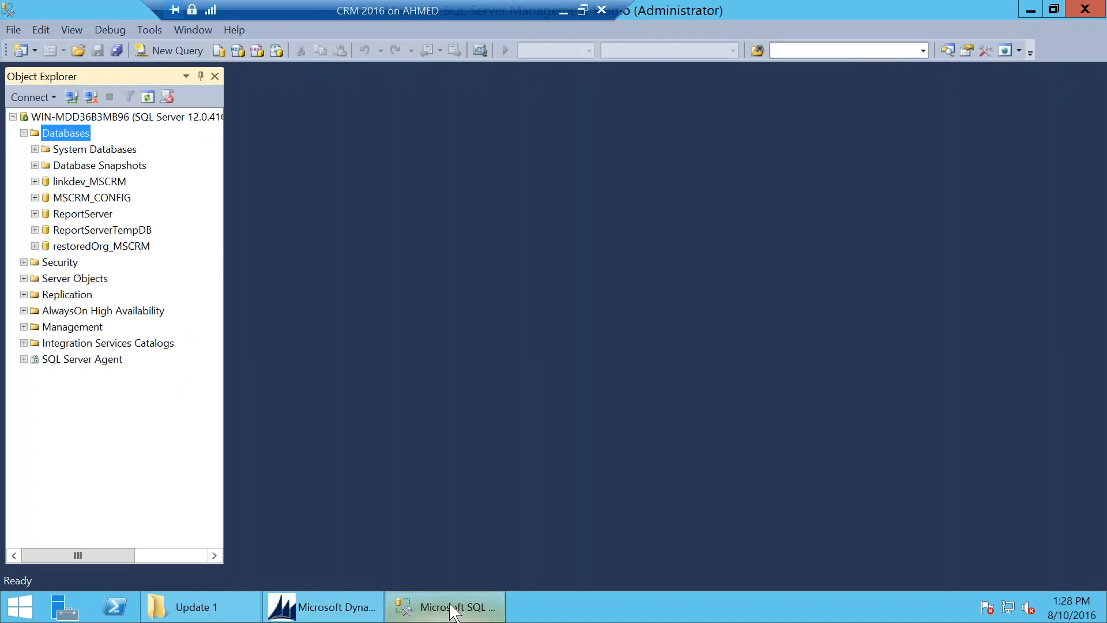
{"action": "right_click", "coordinate": [79, 181]}
{"action": "left_click", "coordinate": [206, 213]}
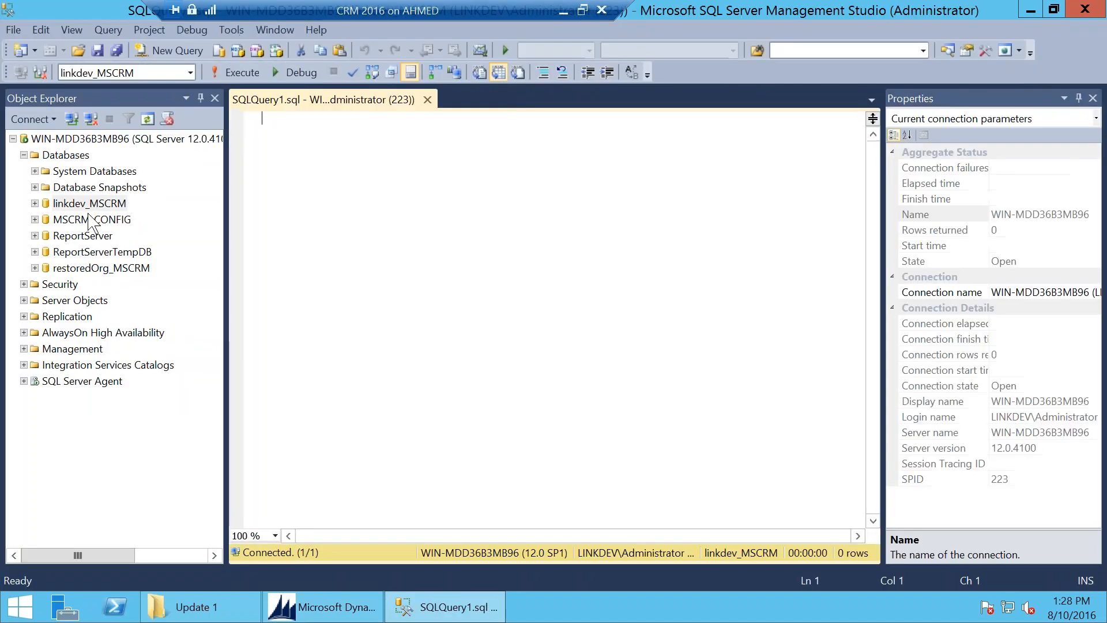
{"action": "right_click", "coordinate": [90, 220]}
{"action": "left_click", "coordinate": [173, 253]}
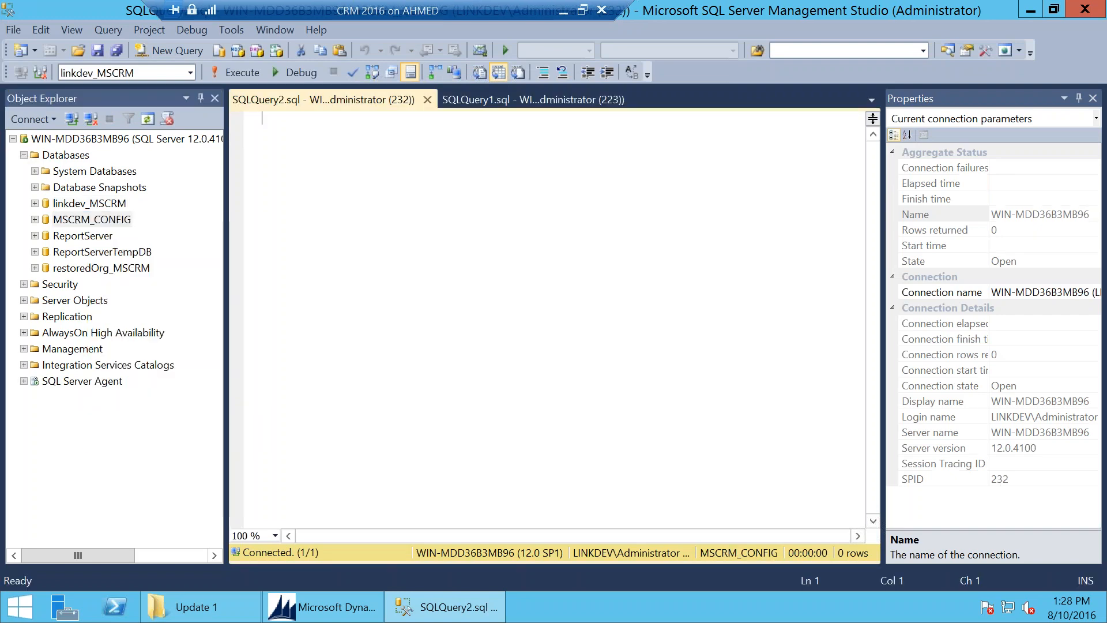
{"action": "left_click", "coordinate": [563, 10]}
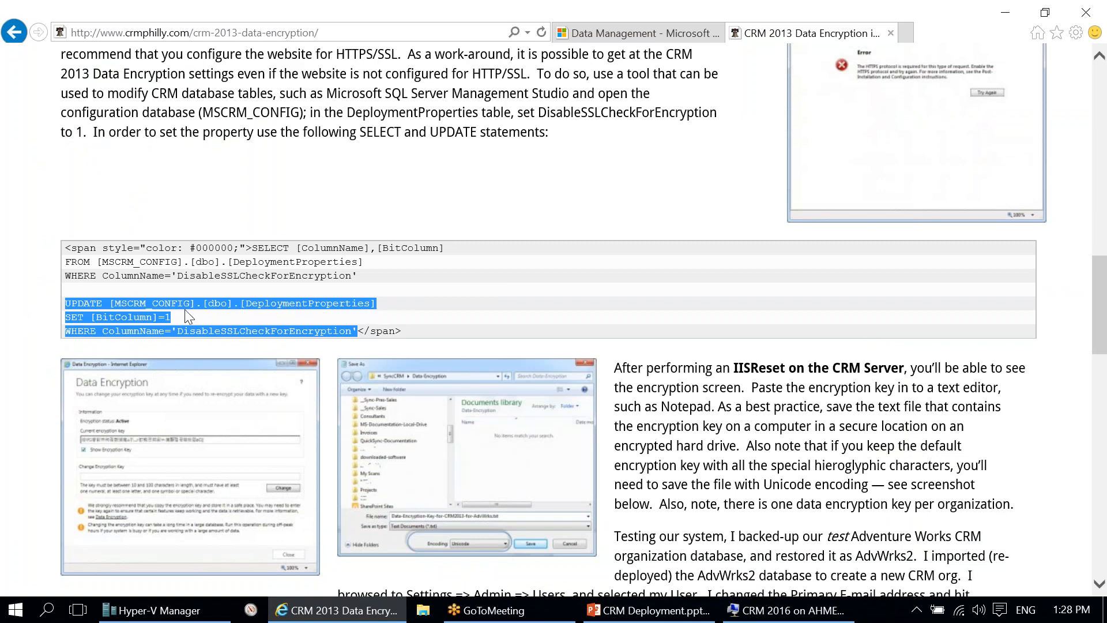
{"action": "left_click", "coordinate": [785, 610]}
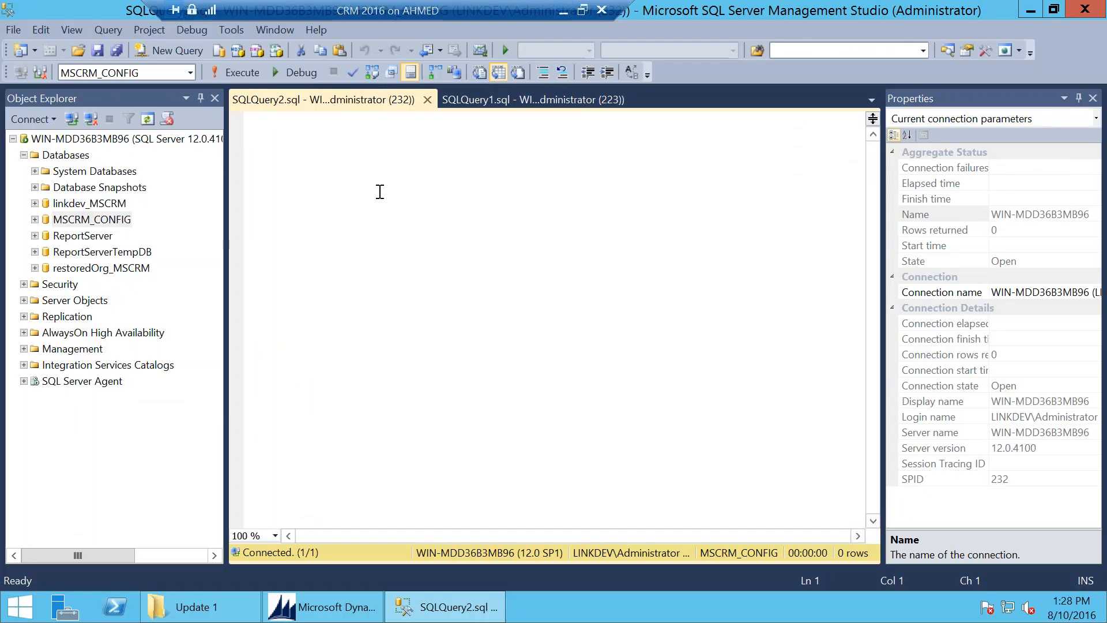
Step: Paste and execute the UPDATE DeploymentProperties statement setting DisableSSLCheckForEncryption to 1, affecting one row
{"action": "key", "text": "ctrl+v"}
{"action": "left_click", "coordinate": [407, 118]}
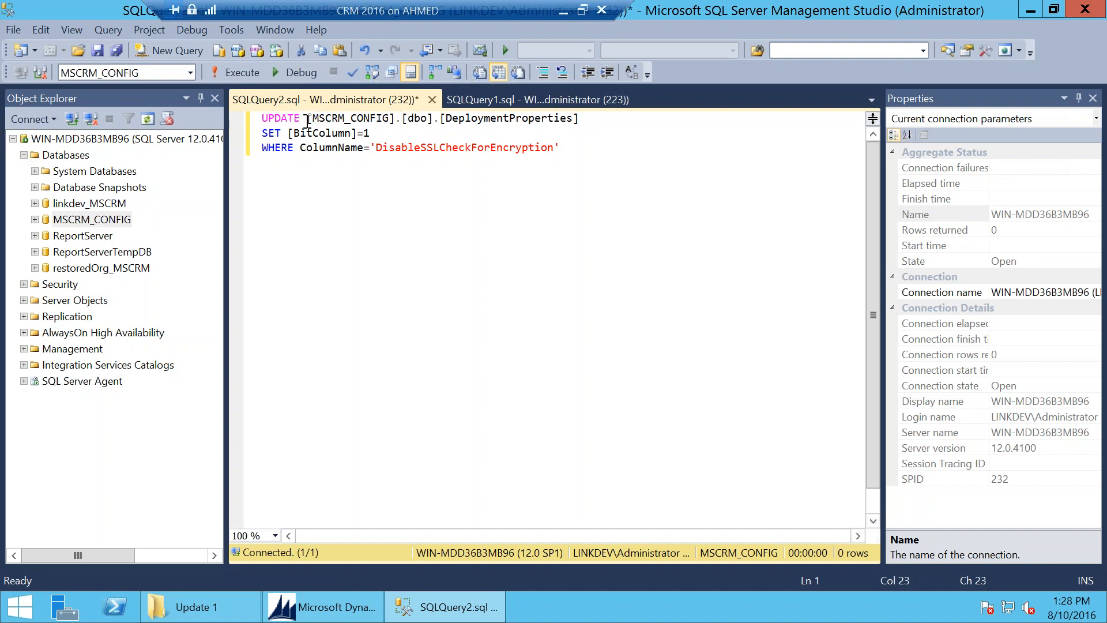
{"action": "left_click_drag", "start_coordinate": [307, 118], "coordinate": [385, 118]}
{"action": "left_click", "coordinate": [361, 148]}
{"action": "left_click", "coordinate": [238, 73]}
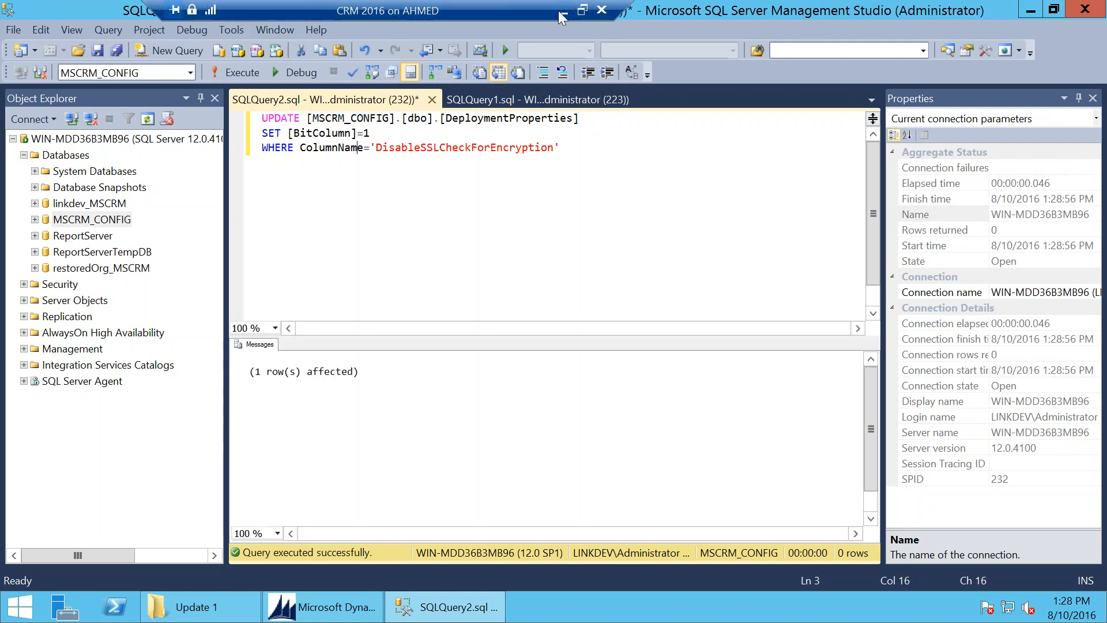
{"action": "right_click", "coordinate": [20, 605]}
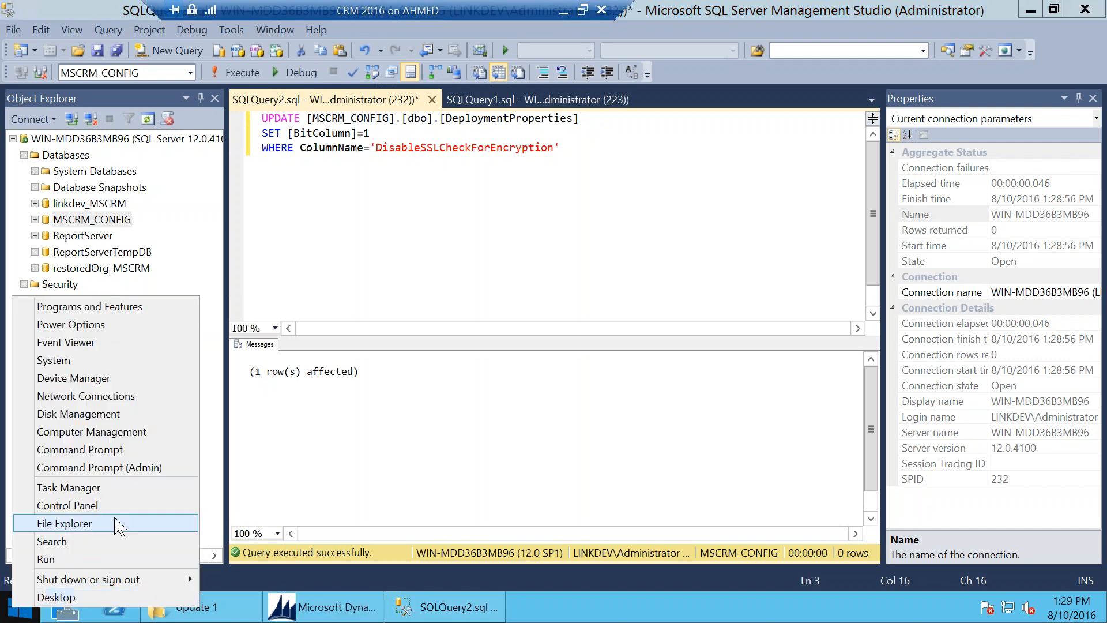
Step: Run iisreset in an administrator Command Prompt, then go back to the host desktop
{"action": "left_click", "coordinate": [122, 474]}
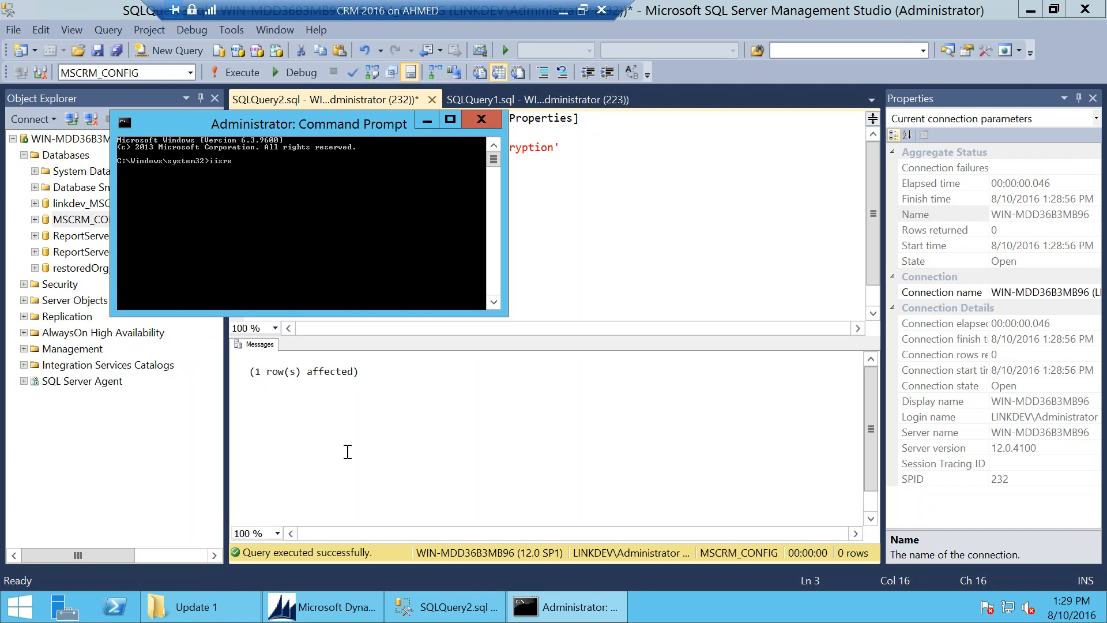
{"action": "key", "text": "Return"}
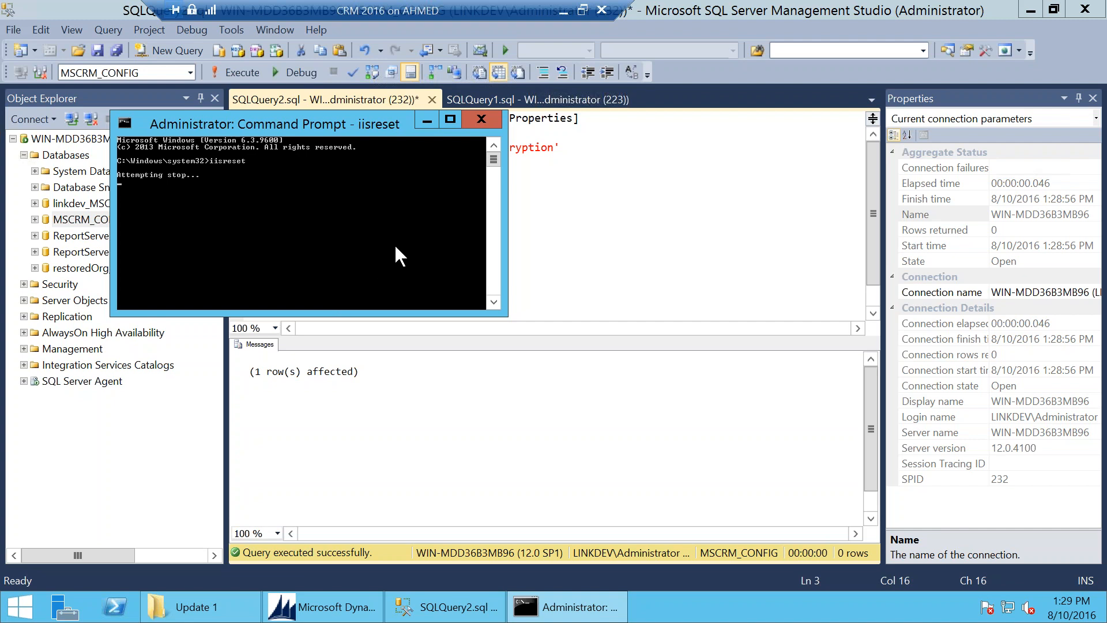
{"action": "left_click", "coordinate": [563, 10]}
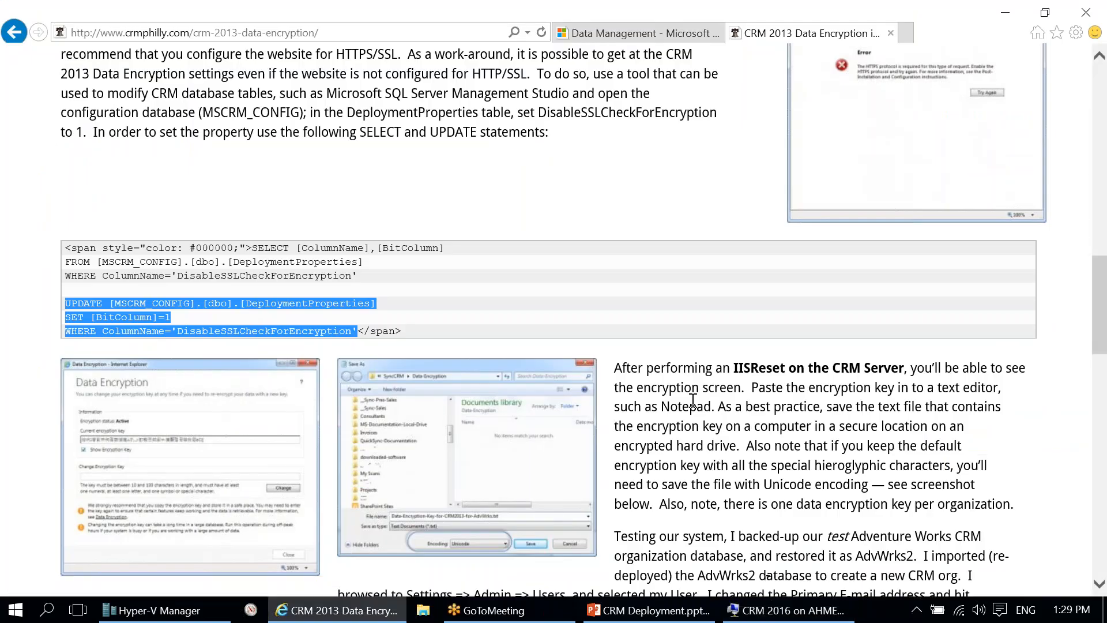
Step: Close the blog tab and open Data Encryption under Data Management, signing in when prompted
{"action": "left_click", "coordinate": [607, 32]}
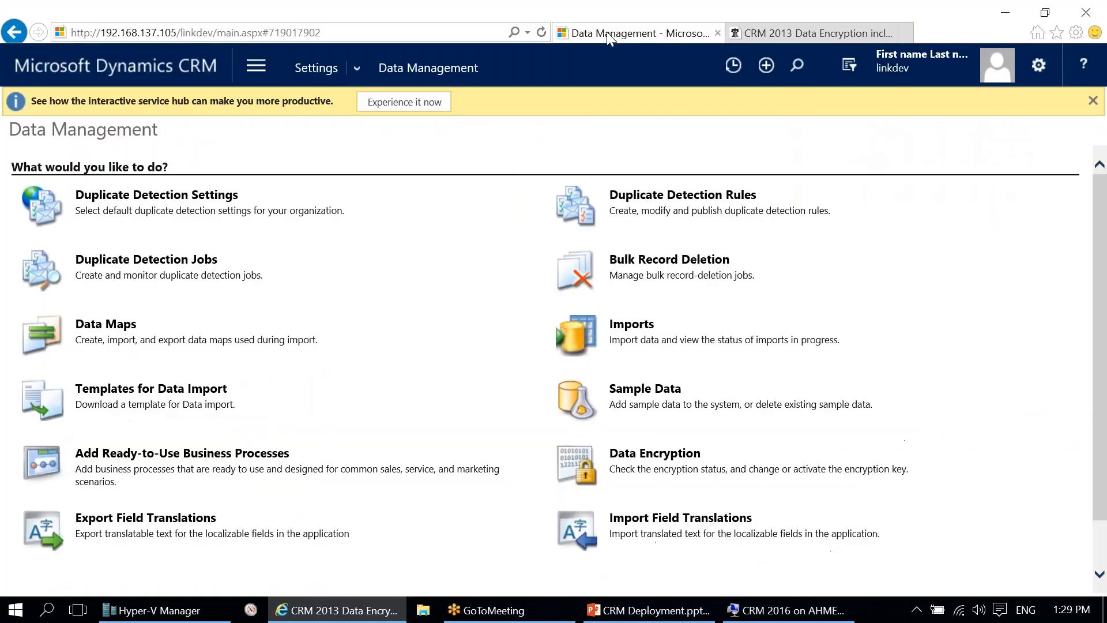
{"action": "middle_click", "coordinate": [787, 40]}
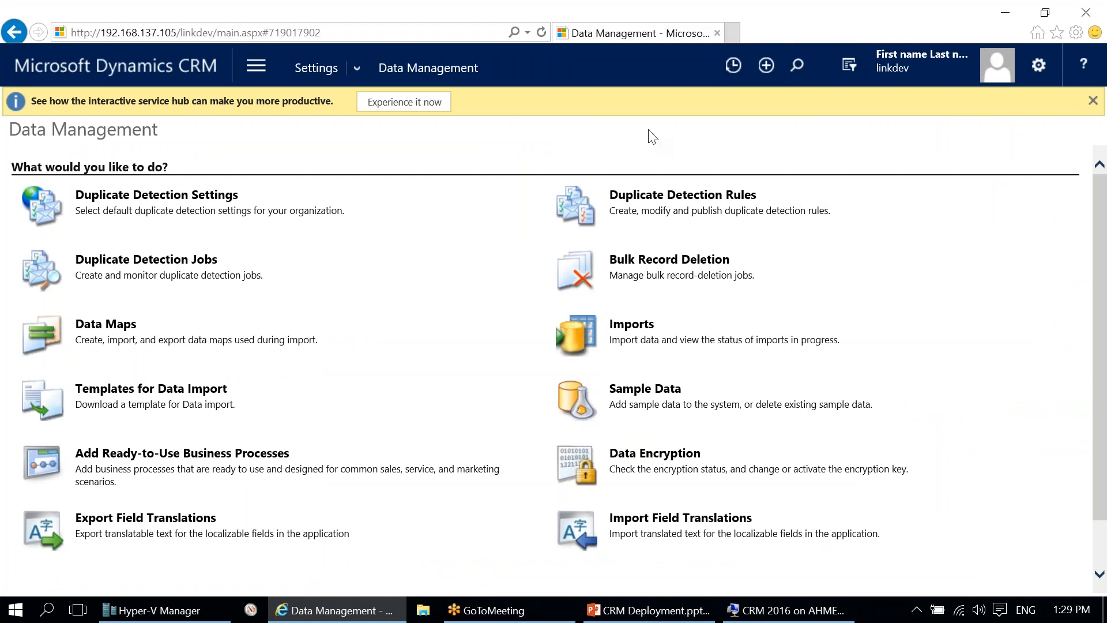
{"action": "left_click", "coordinate": [637, 454]}
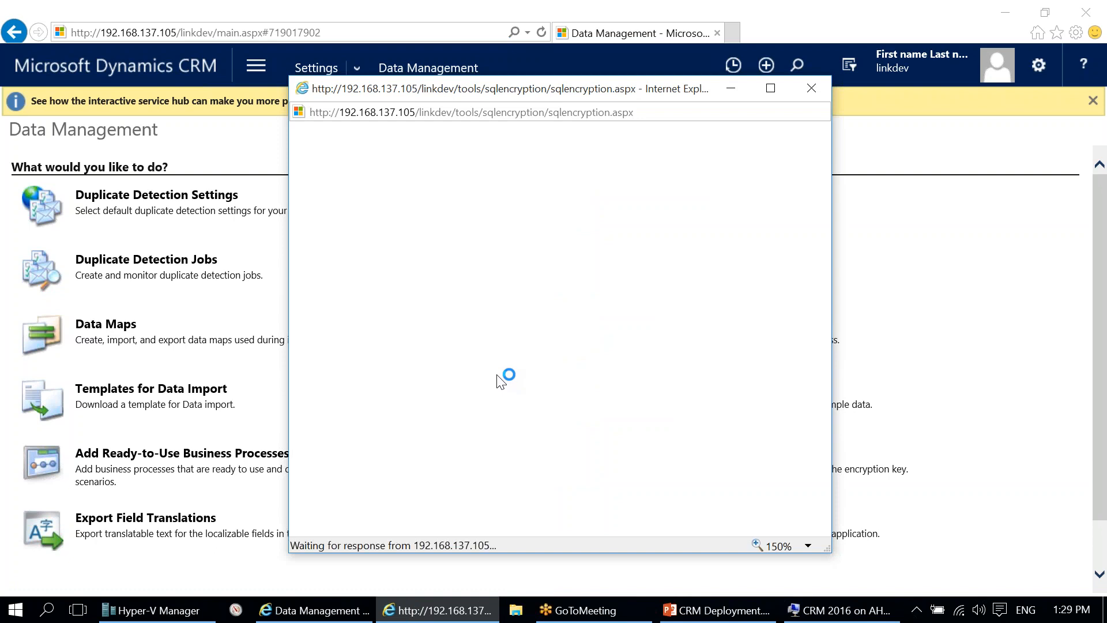
{"action": "left_click", "coordinate": [529, 262]}
{"action": "left_click", "coordinate": [613, 486]}
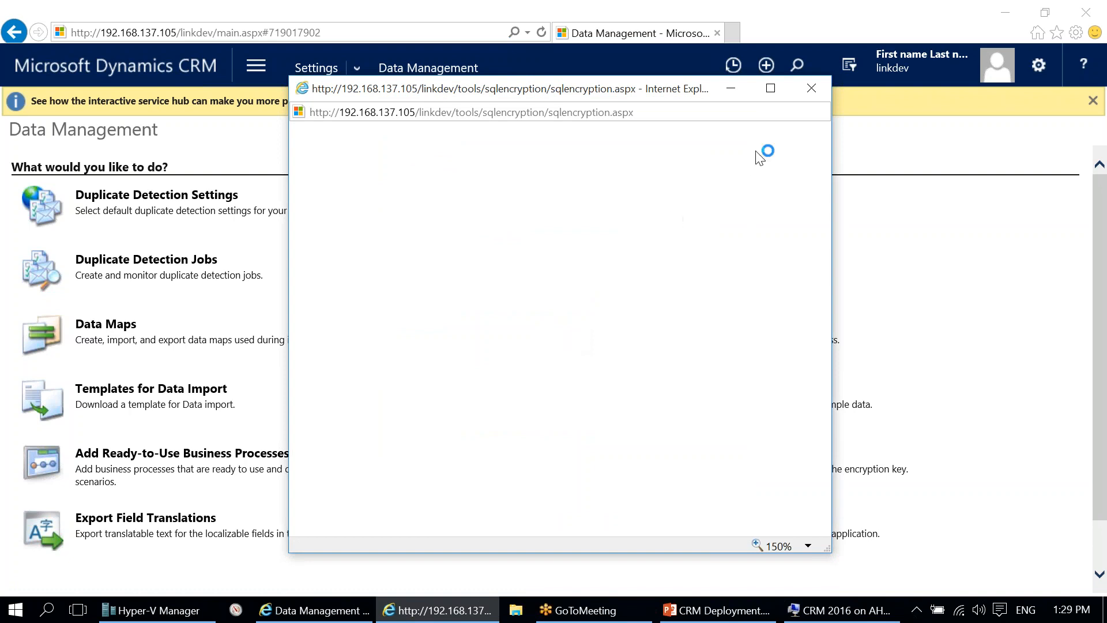
{"action": "left_click", "coordinate": [811, 88]}
{"action": "left_click", "coordinate": [654, 453]}
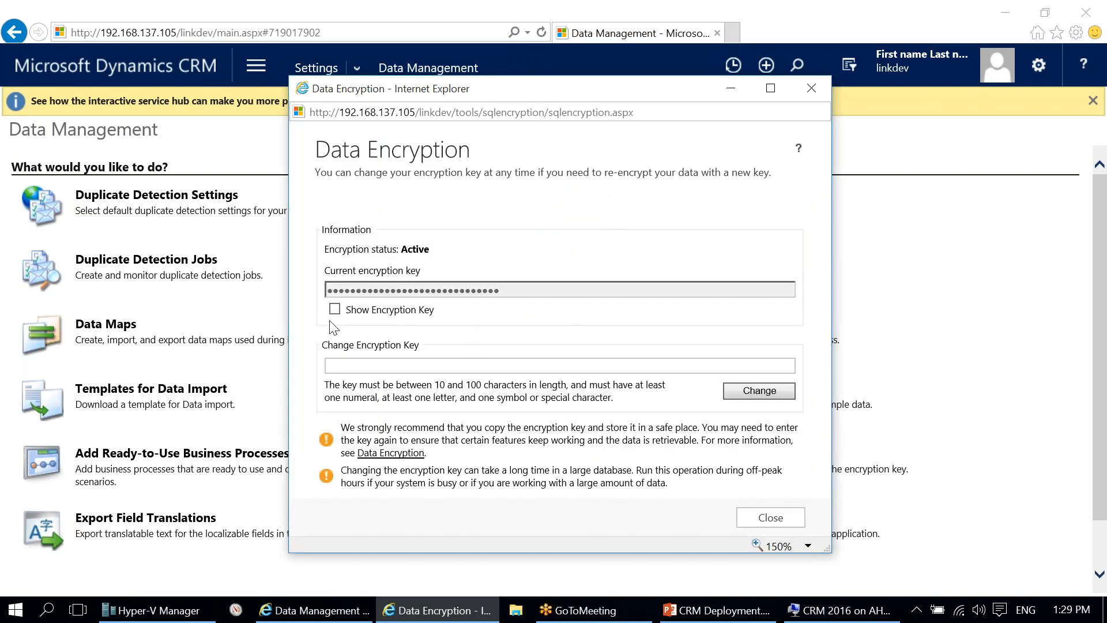
Step: Show the active encryption key, copy it into the new key field, and close the dialog
{"action": "left_click", "coordinate": [336, 310]}
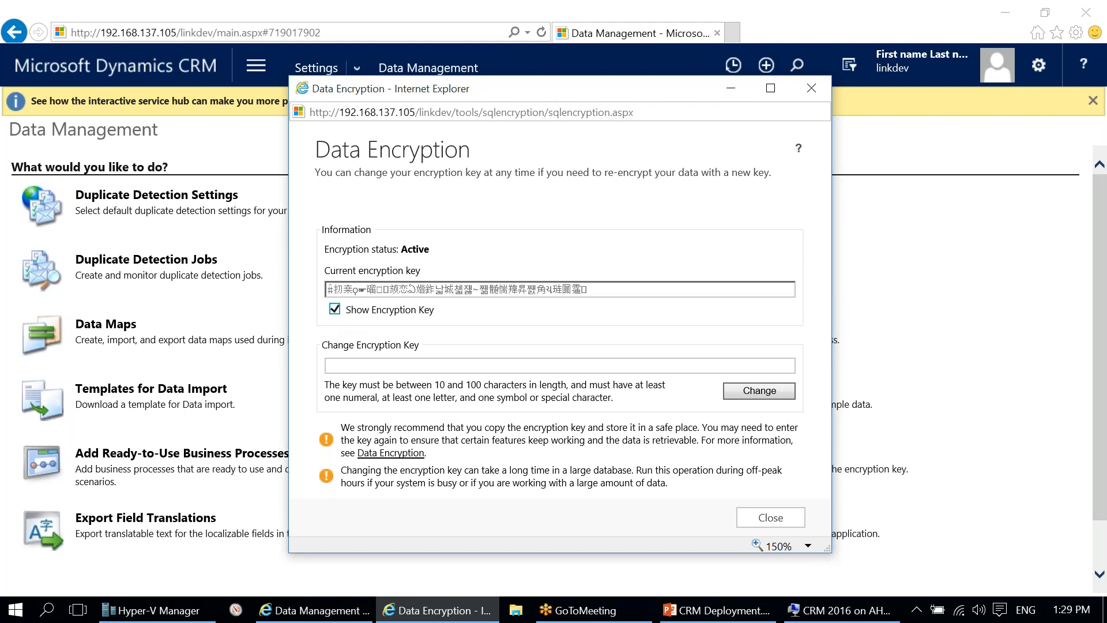
{"action": "left_click_drag", "start_coordinate": [600, 292], "coordinate": [264, 298]}
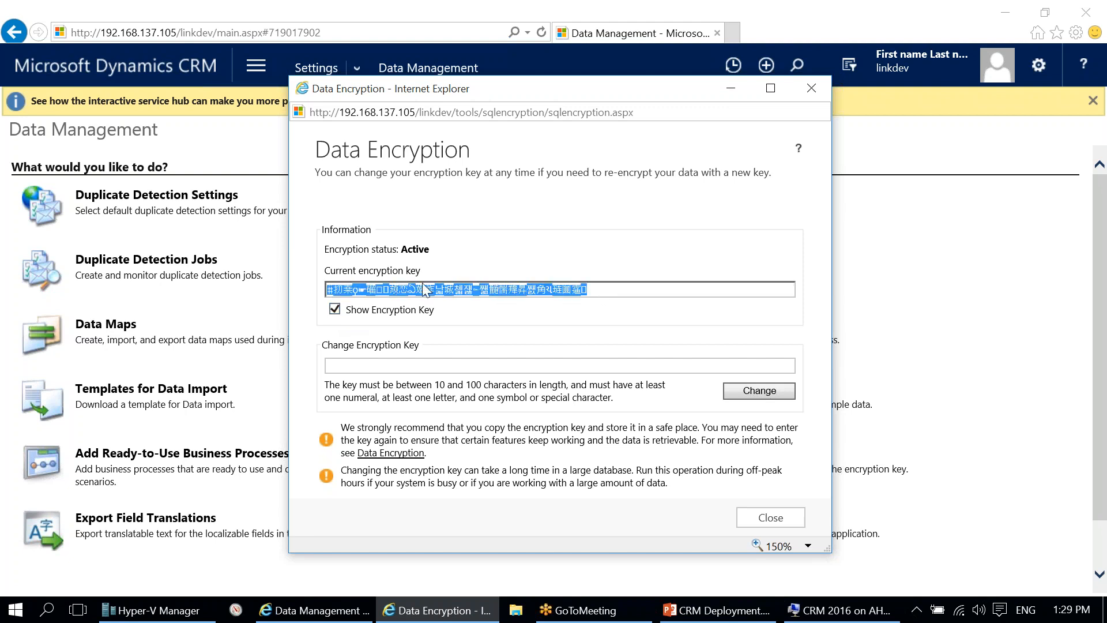
{"action": "double_click", "coordinate": [376, 314]}
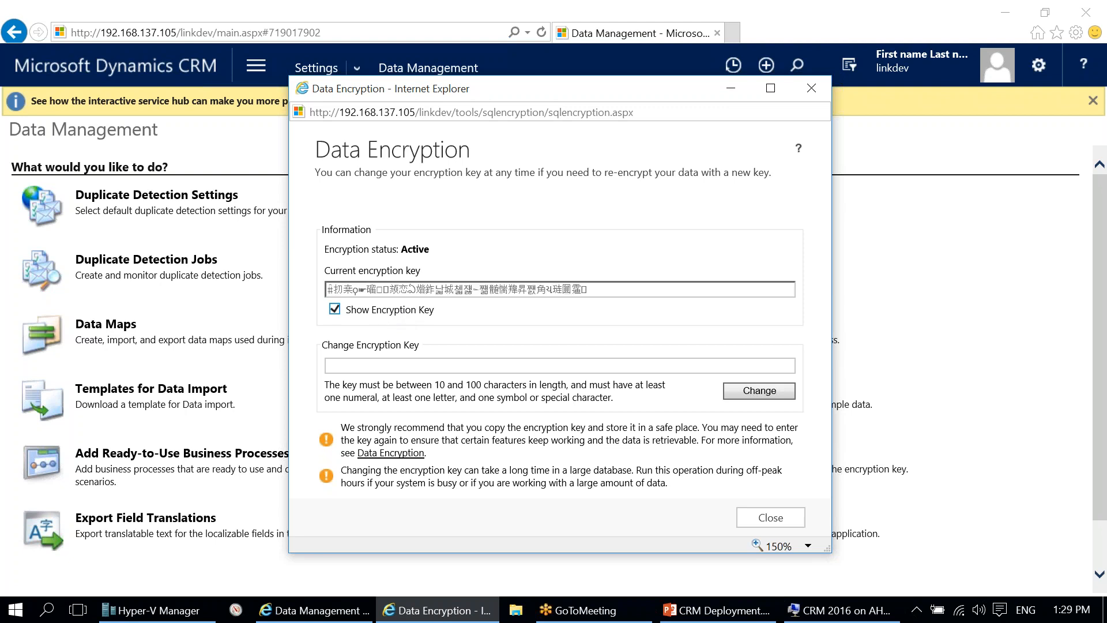
{"action": "left_click_drag", "start_coordinate": [597, 298], "coordinate": [168, 316]}
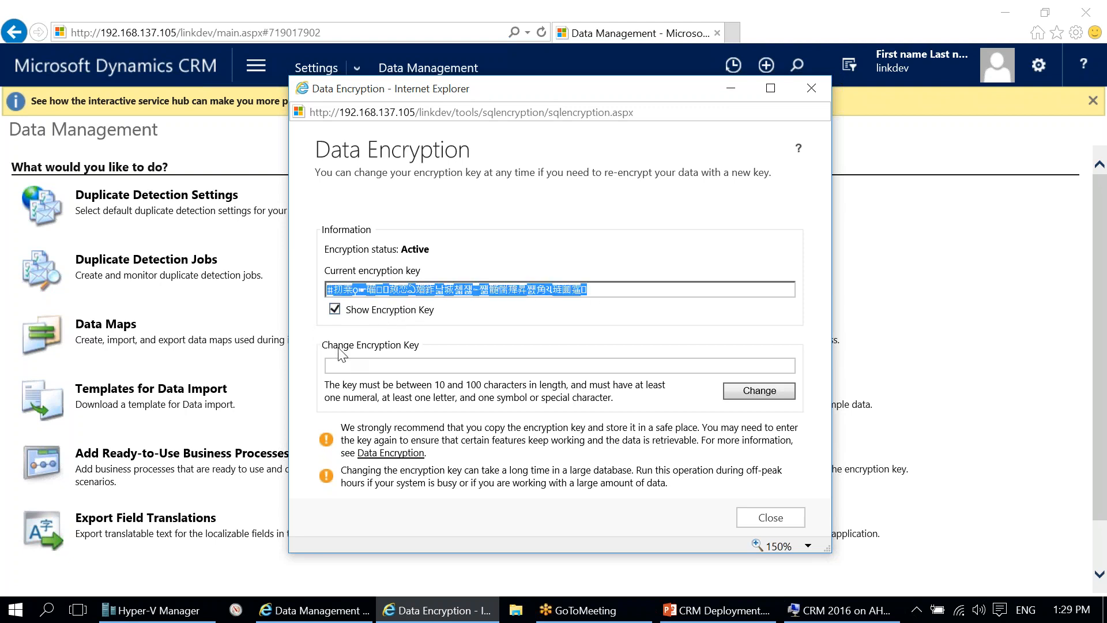
{"action": "left_click", "coordinate": [380, 312]}
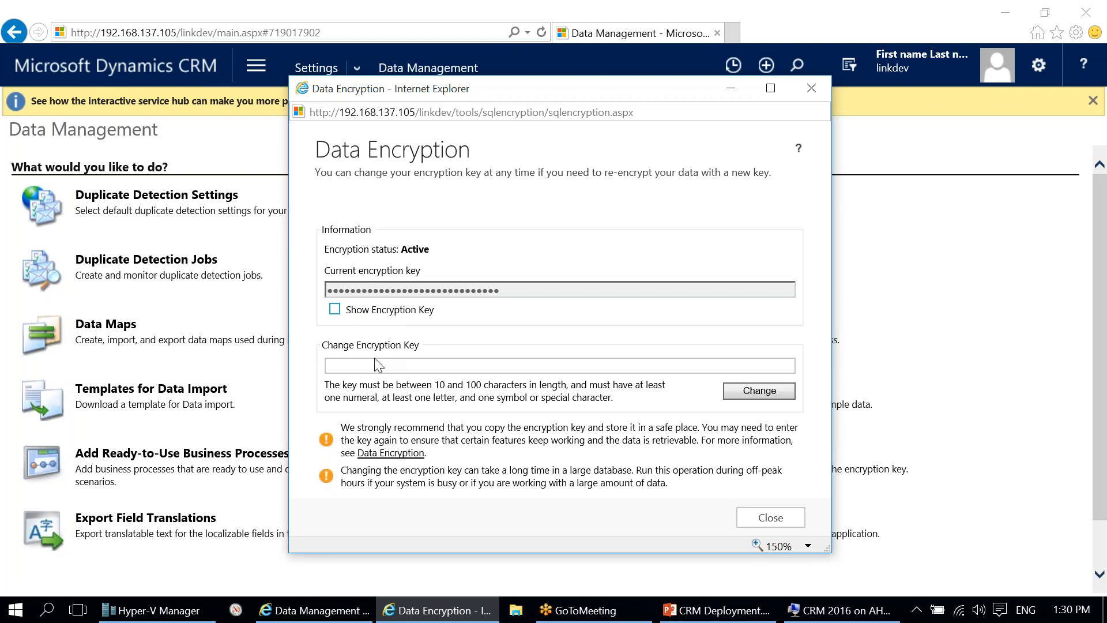
{"action": "left_click", "coordinate": [426, 368]}
{"action": "key", "text": "ctrl+v"}
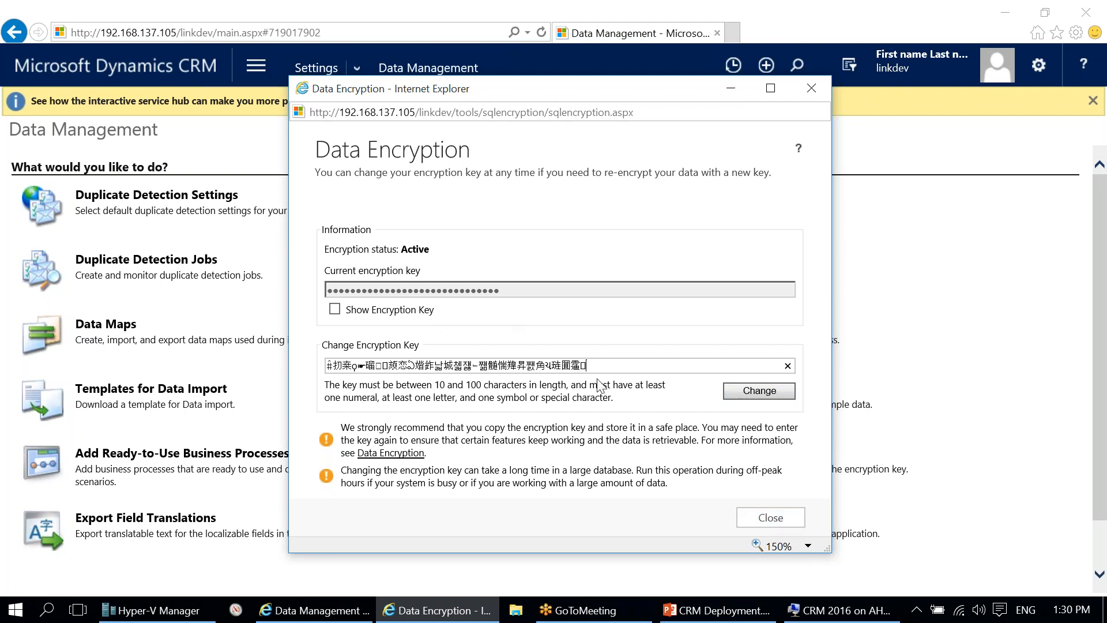
{"action": "left_click", "coordinate": [772, 518]}
Step: Resume the PowerPoint slide show from the Import slide through to the Upgrade slide
{"action": "left_click", "coordinate": [649, 609]}
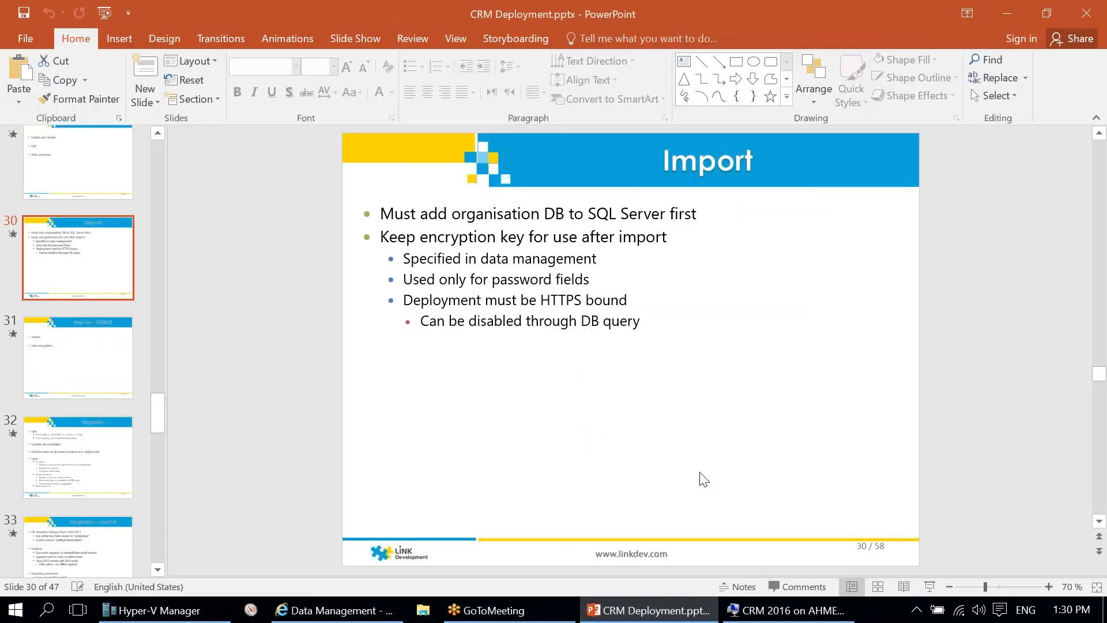
{"action": "key", "text": "shift+F5"}
{"action": "key", "text": "Right"}
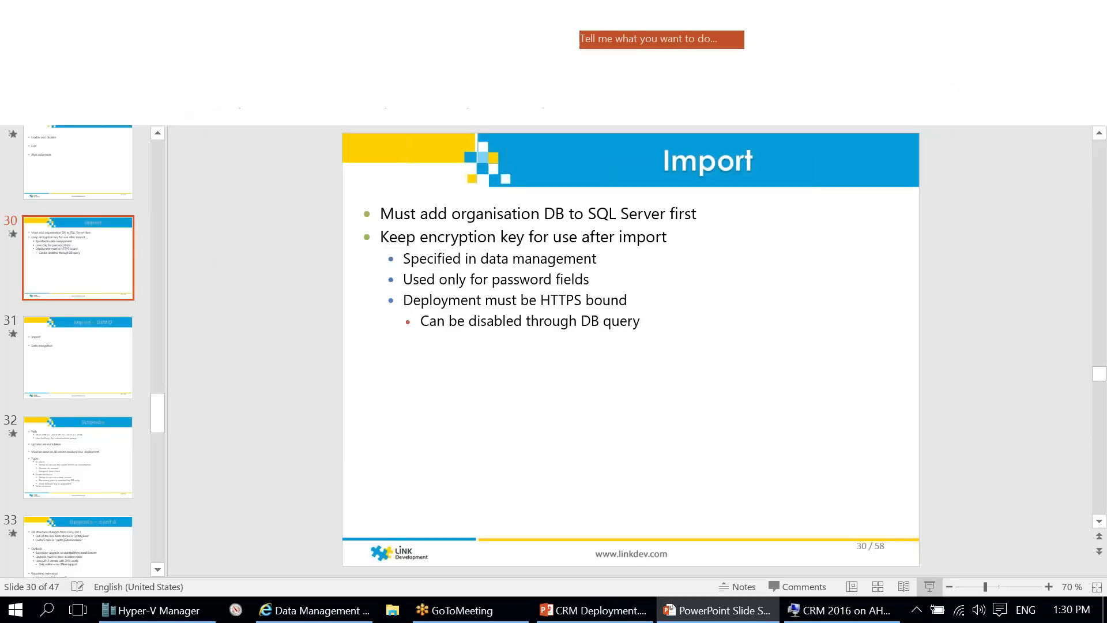
{"action": "key", "text": "Right"}
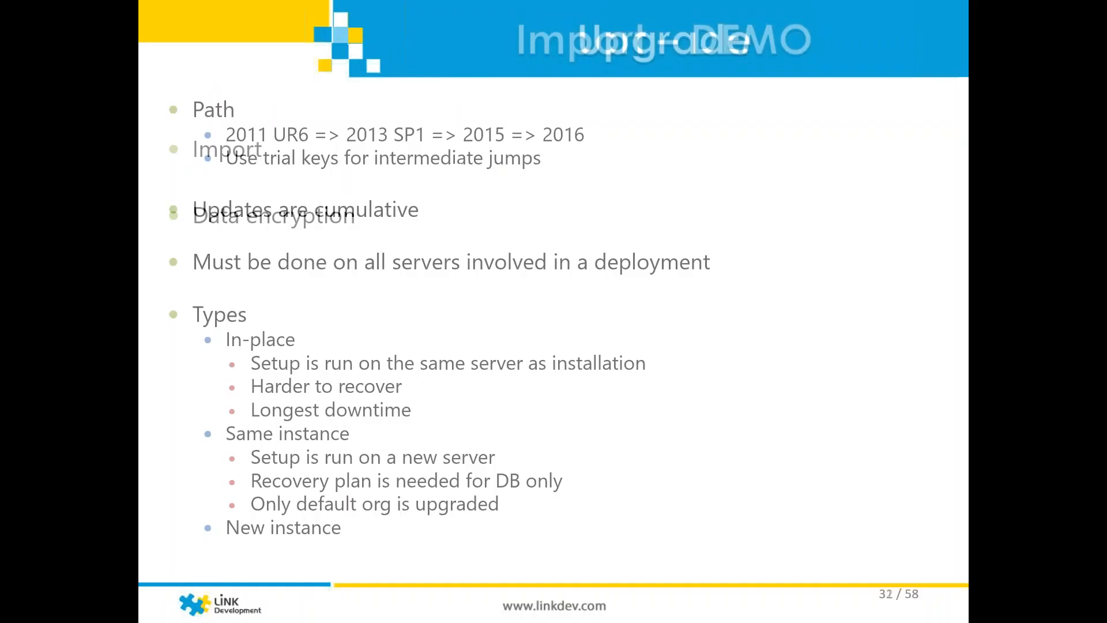
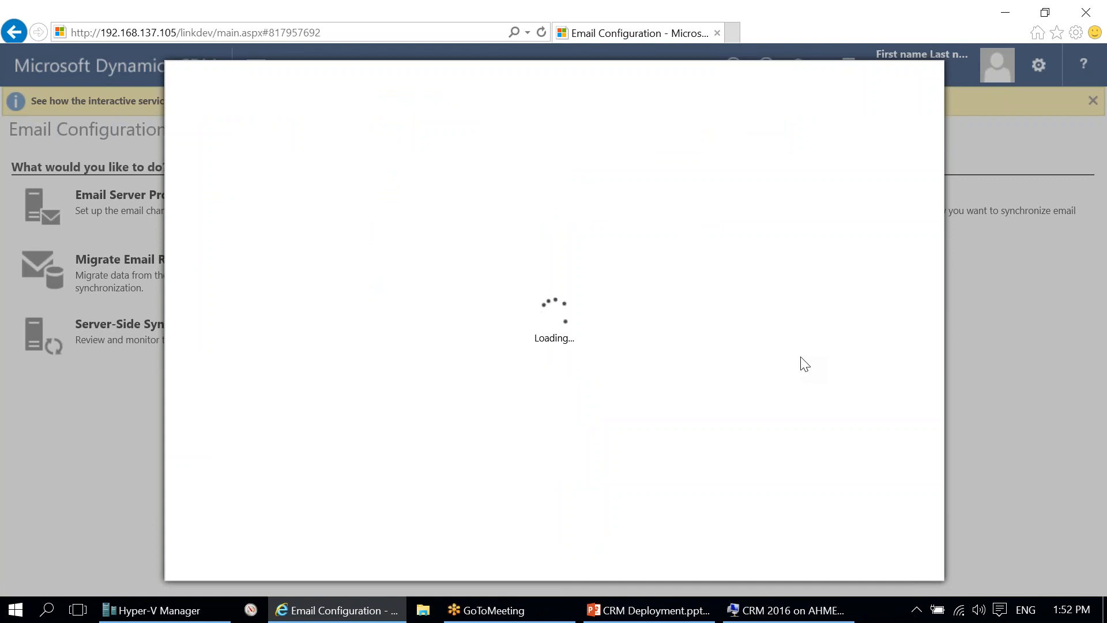
Step: Set email processing to the CRM 2016 Email Router and clear both approved-only processing boxes
{"action": "left_click", "coordinate": [663, 242]}
{"action": "left_click", "coordinate": [660, 262]}
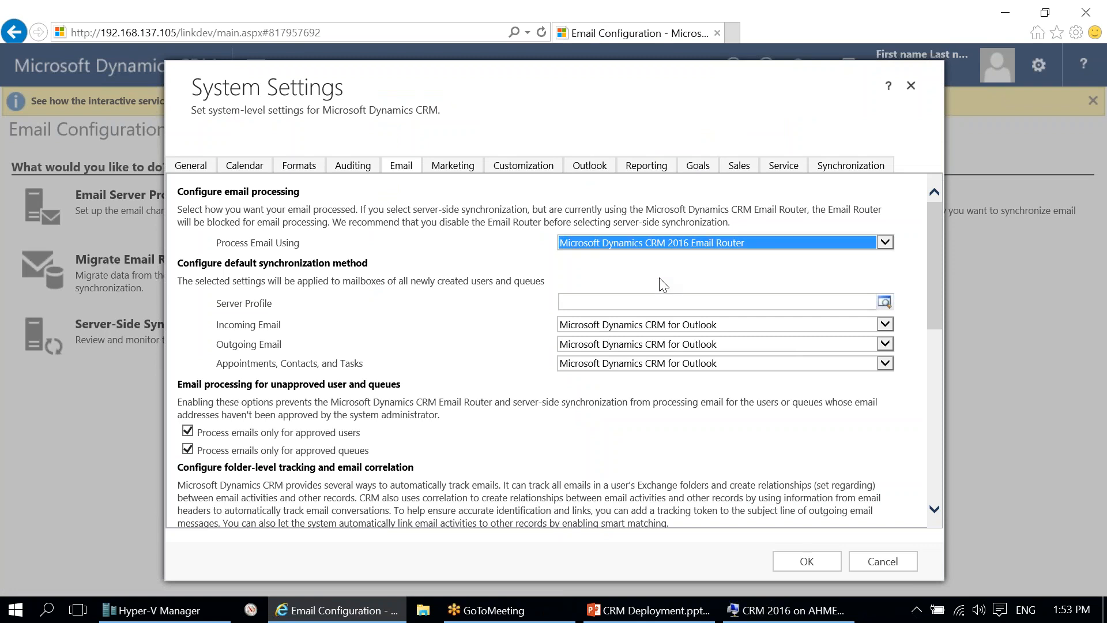
{"action": "left_click", "coordinate": [634, 241]}
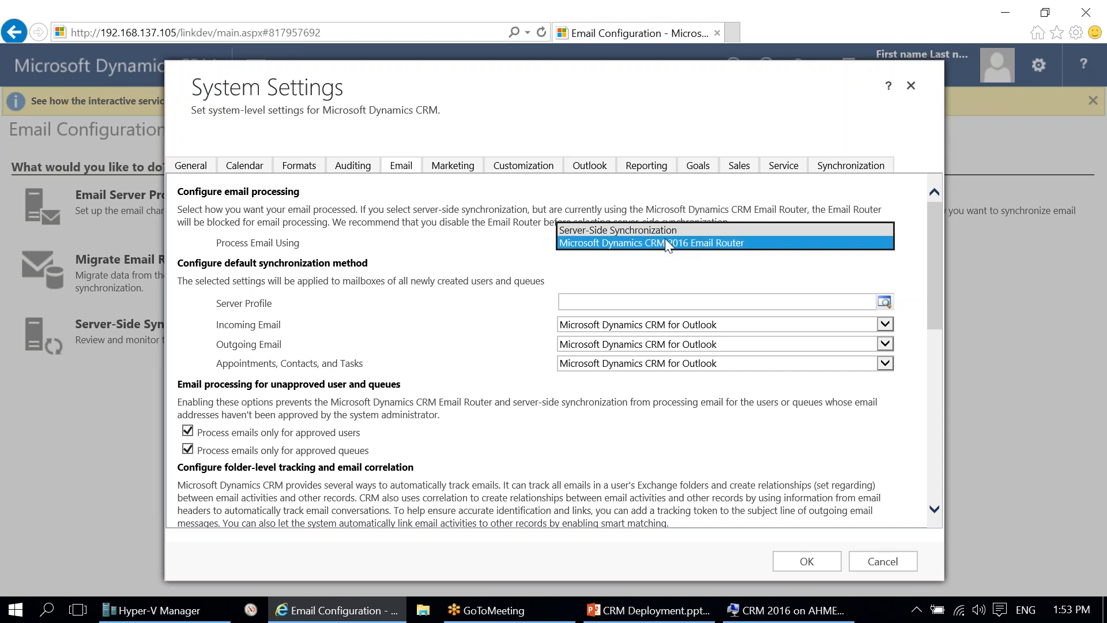
{"action": "left_click", "coordinate": [663, 244]}
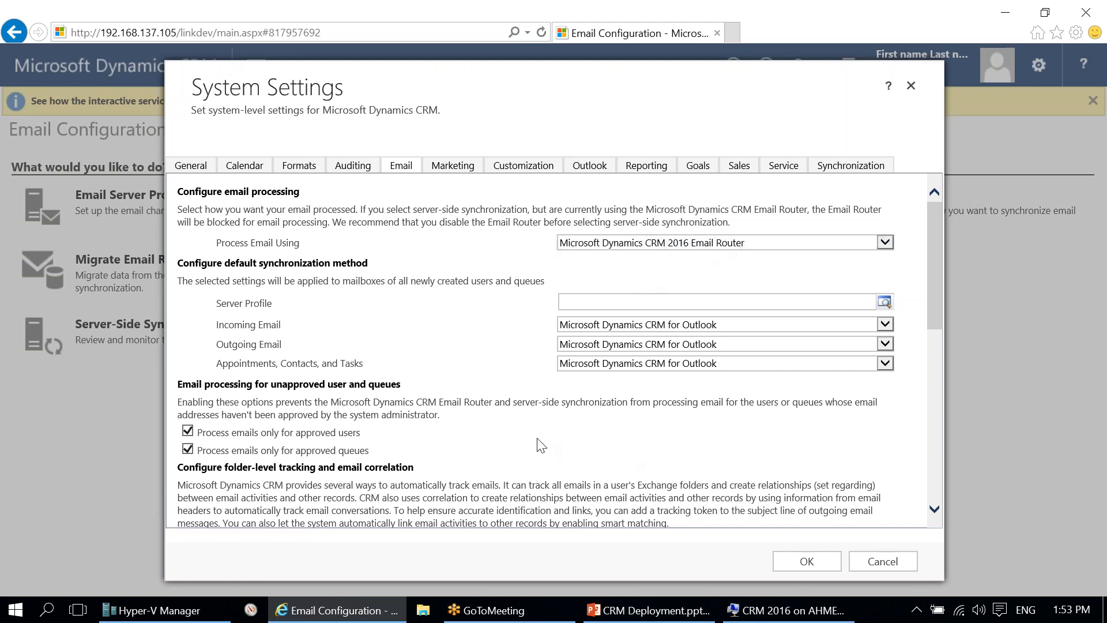
{"action": "left_click", "coordinate": [270, 451]}
{"action": "left_click", "coordinate": [277, 435]}
Step: Scroll the Email tab and leave Use smart matching unchecked after trying it on and off
{"action": "scroll", "coordinate": [490, 433], "scroll_direction": "down", "scroll_amount": 3}
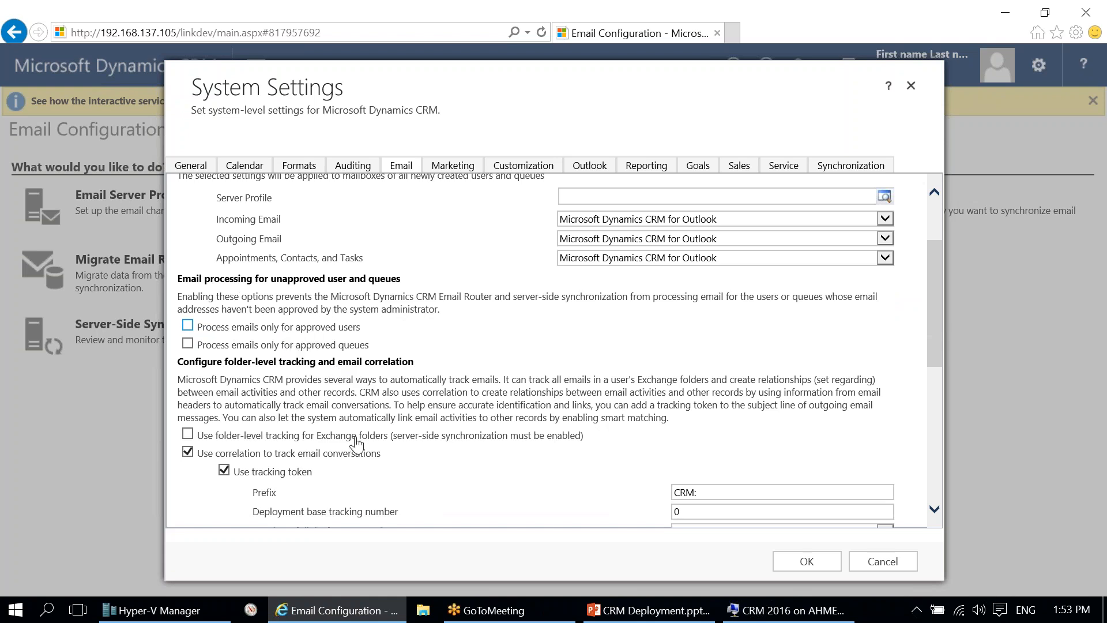
{"action": "scroll", "coordinate": [356, 443], "scroll_direction": "down", "scroll_amount": 3}
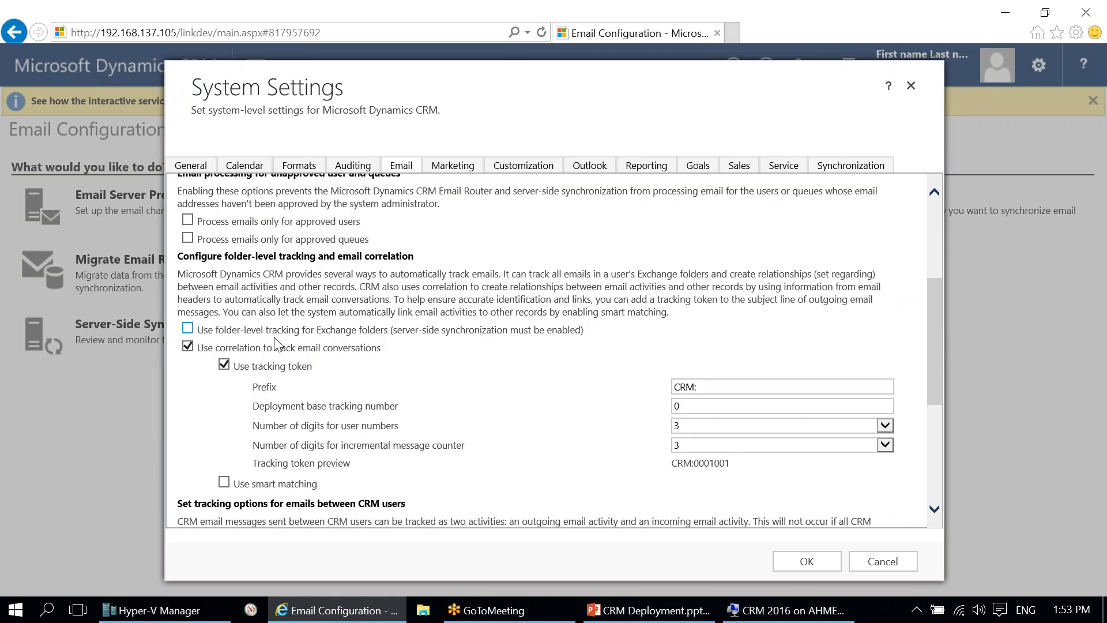
{"action": "scroll", "coordinate": [353, 357], "scroll_direction": "down", "scroll_amount": 3}
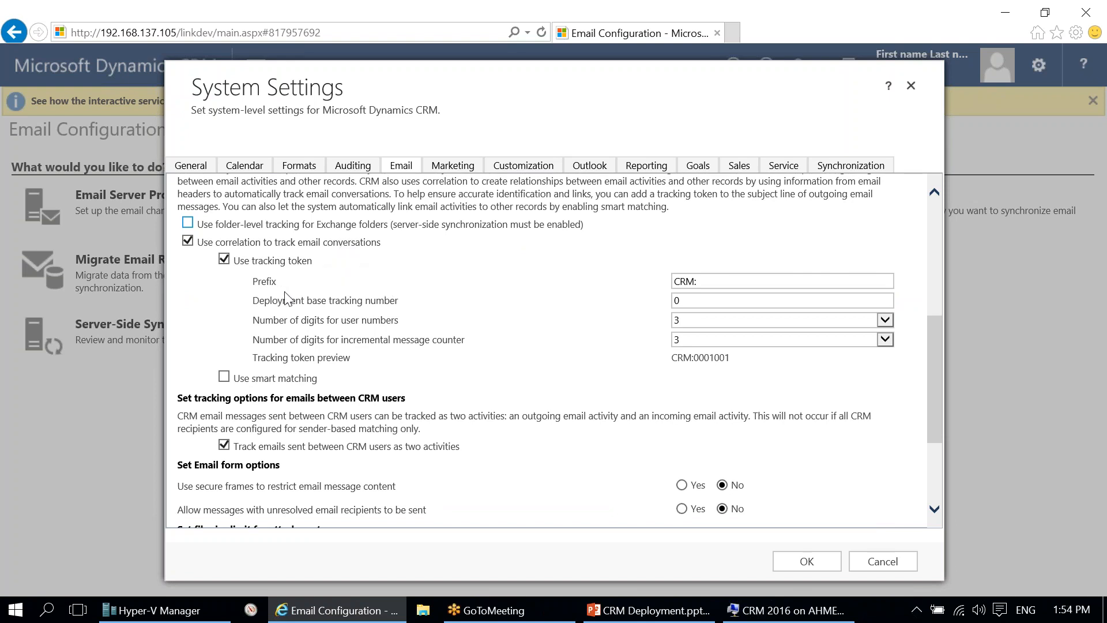
{"action": "left_click", "coordinate": [275, 379]}
{"action": "left_click", "coordinate": [280, 380]}
{"action": "left_click", "coordinate": [282, 380]}
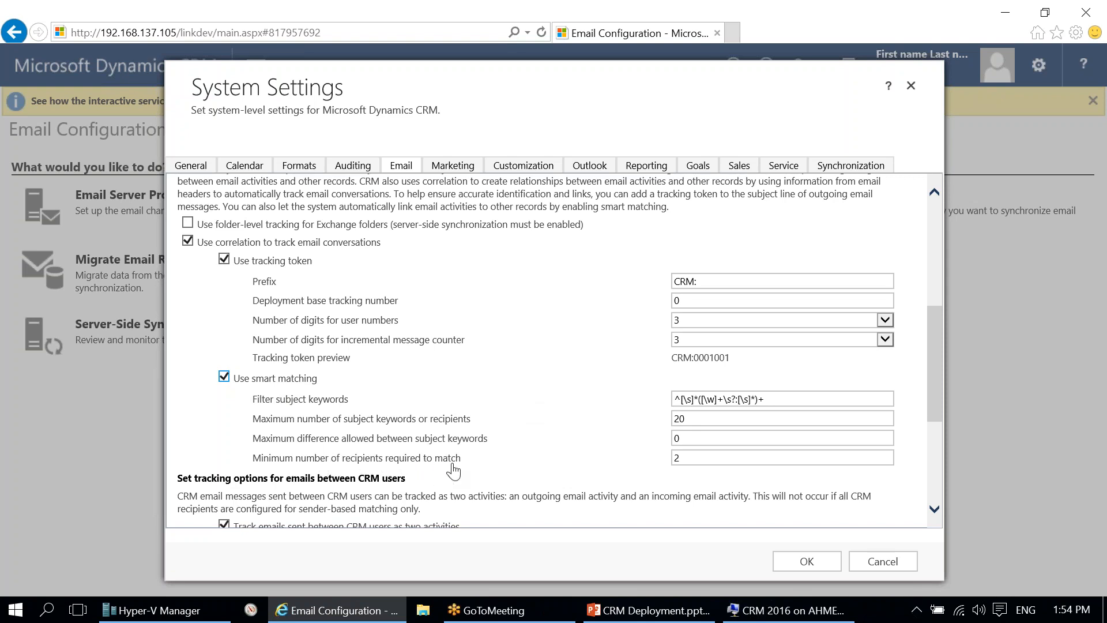
{"action": "left_click", "coordinate": [223, 378]}
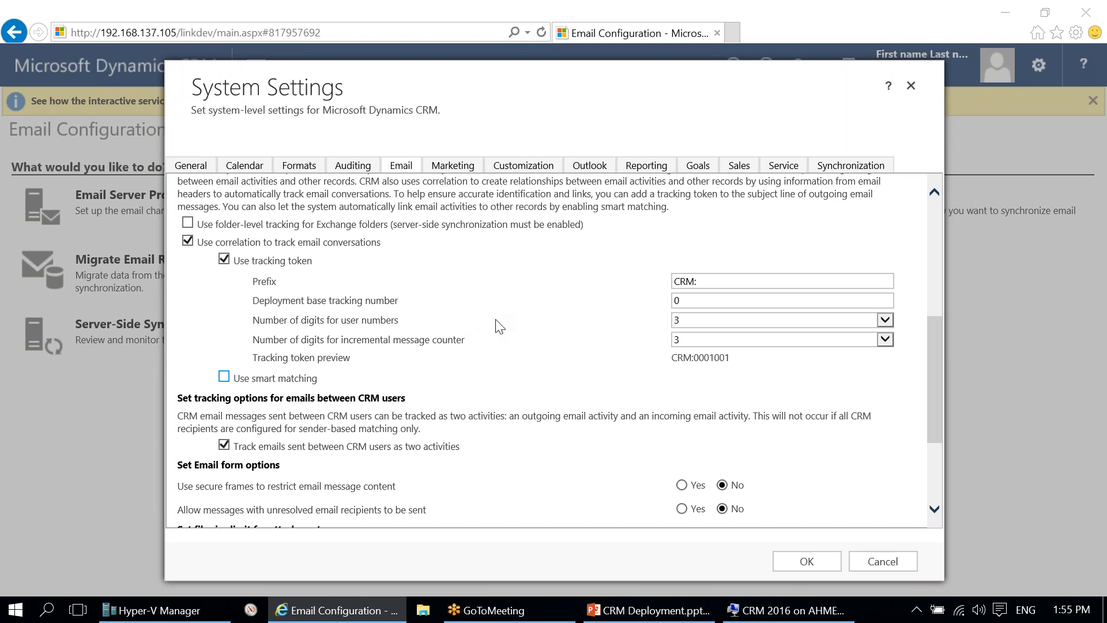
{"action": "scroll", "coordinate": [508, 399], "scroll_direction": "down", "scroll_amount": 2}
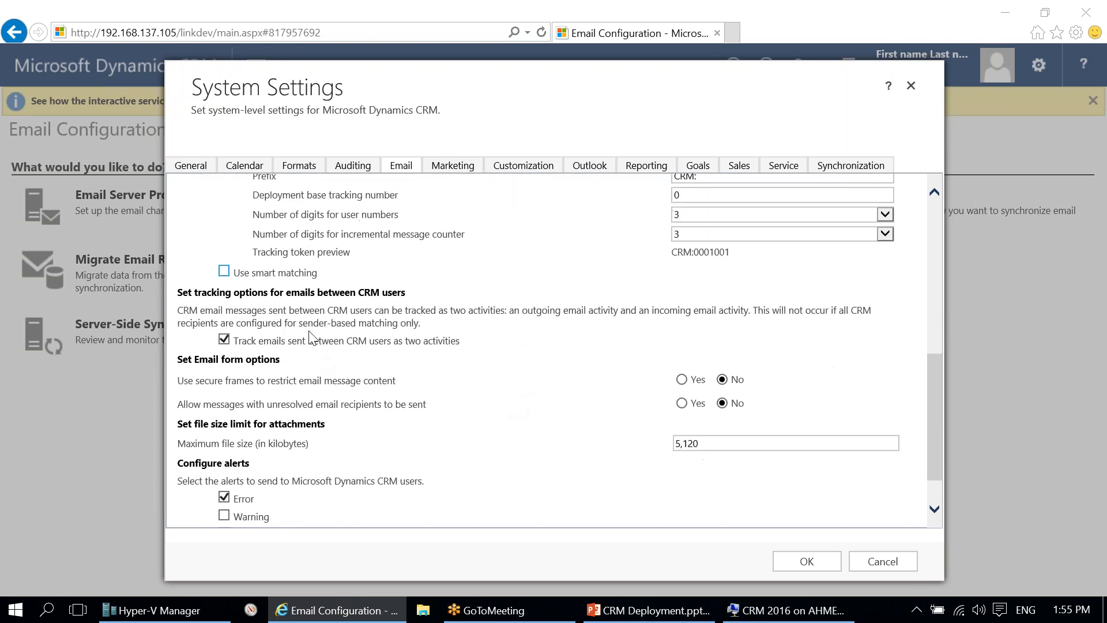
{"action": "scroll", "coordinate": [459, 351], "scroll_direction": "up", "scroll_amount": 8}
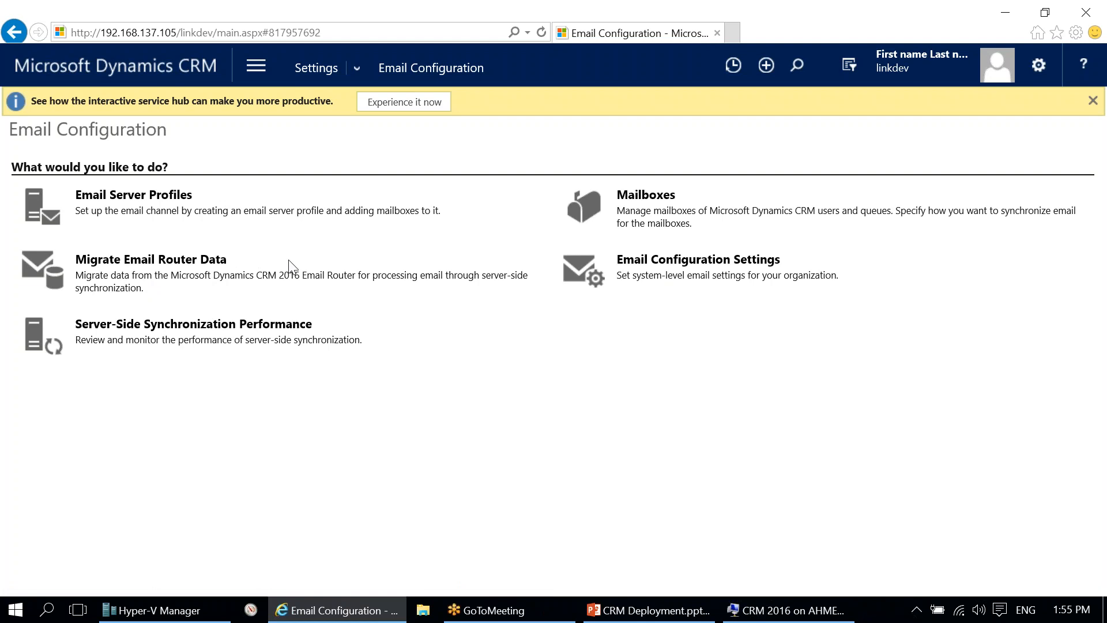
Step: Open Email Server Profiles and always allow pop-ups from the CRM site
{"action": "left_click", "coordinate": [247, 211]}
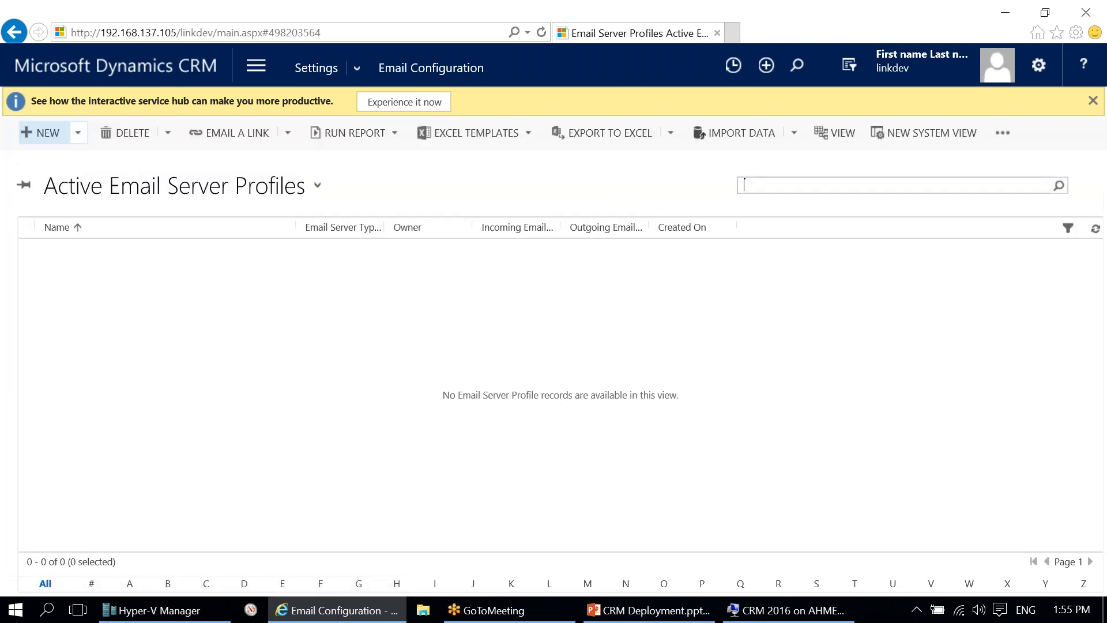
{"action": "left_click", "coordinate": [80, 133]}
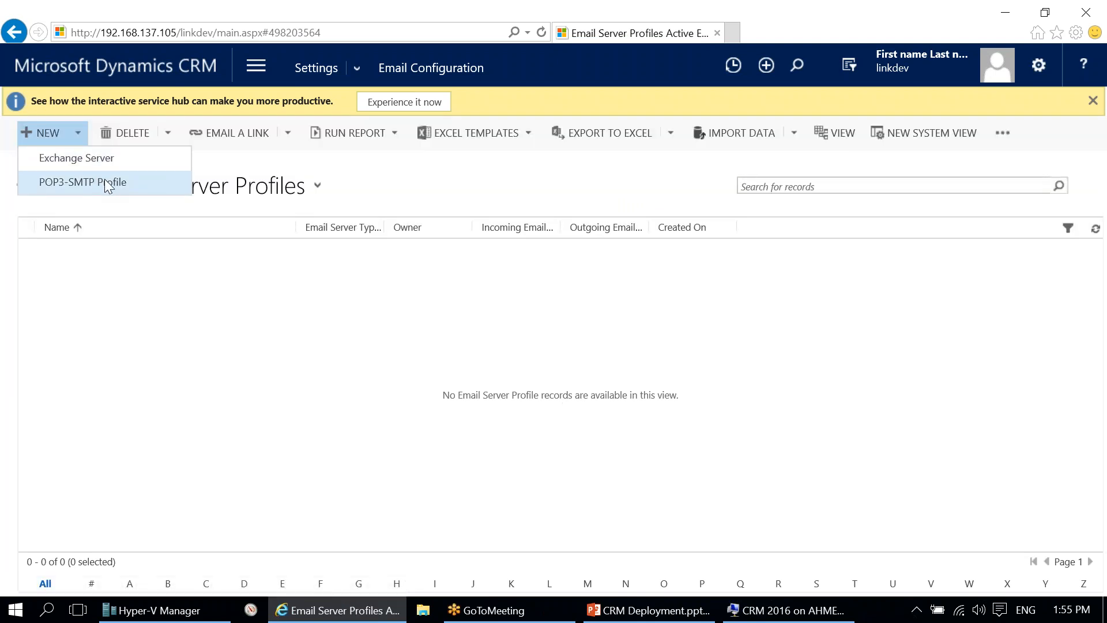
{"action": "left_click", "coordinate": [105, 178]}
{"action": "left_click", "coordinate": [716, 386]}
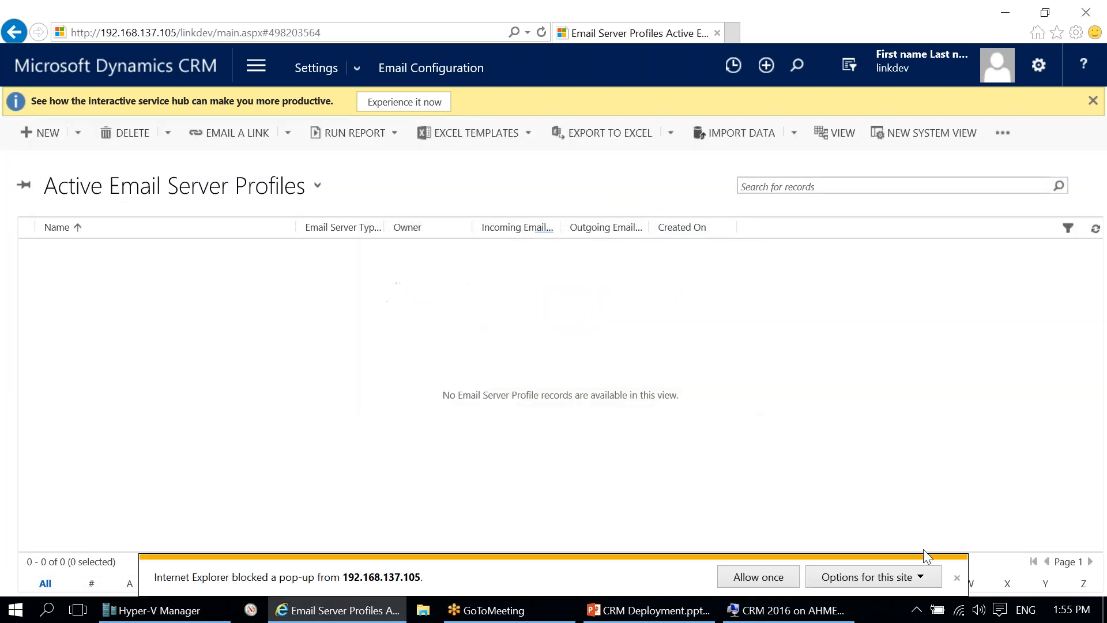
{"action": "left_click", "coordinate": [890, 576]}
{"action": "left_click", "coordinate": [976, 558]}
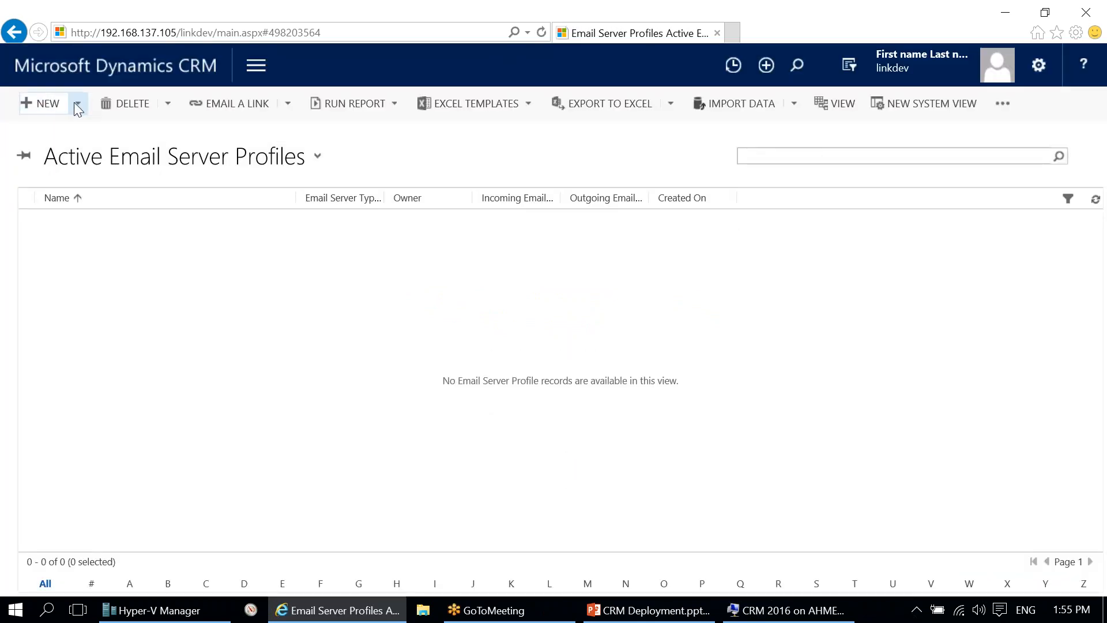
Step: Create a new Exchange Server profile named Test and save it
{"action": "left_click", "coordinate": [77, 133]}
{"action": "left_click", "coordinate": [113, 157]}
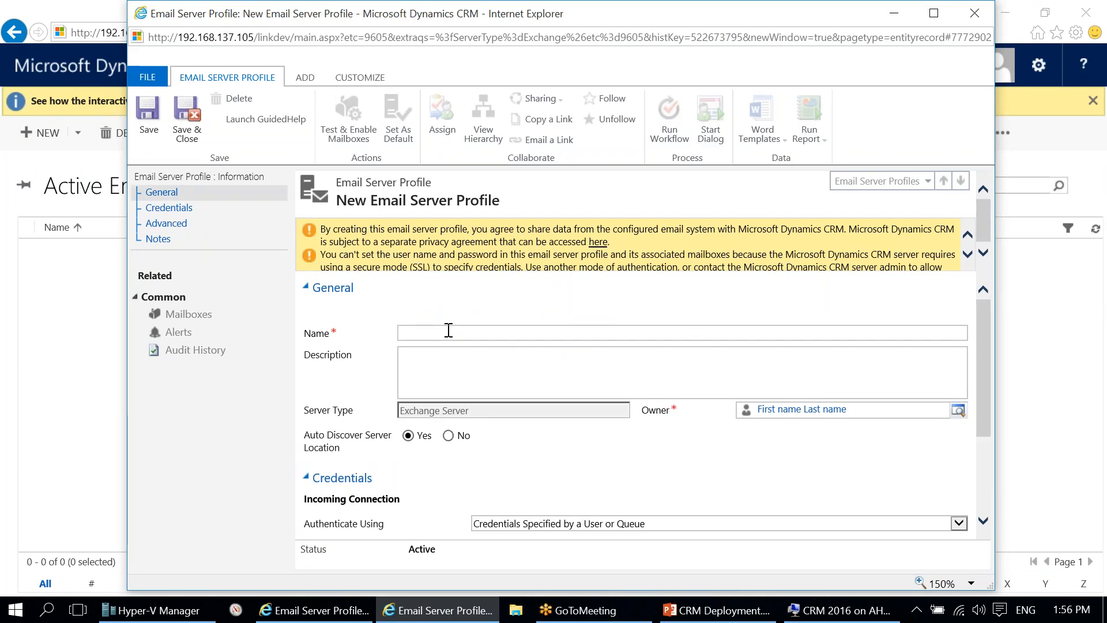
{"action": "type", "text": "Test"}
{"action": "scroll", "coordinate": [495, 369], "scroll_direction": "down", "scroll_amount": 2}
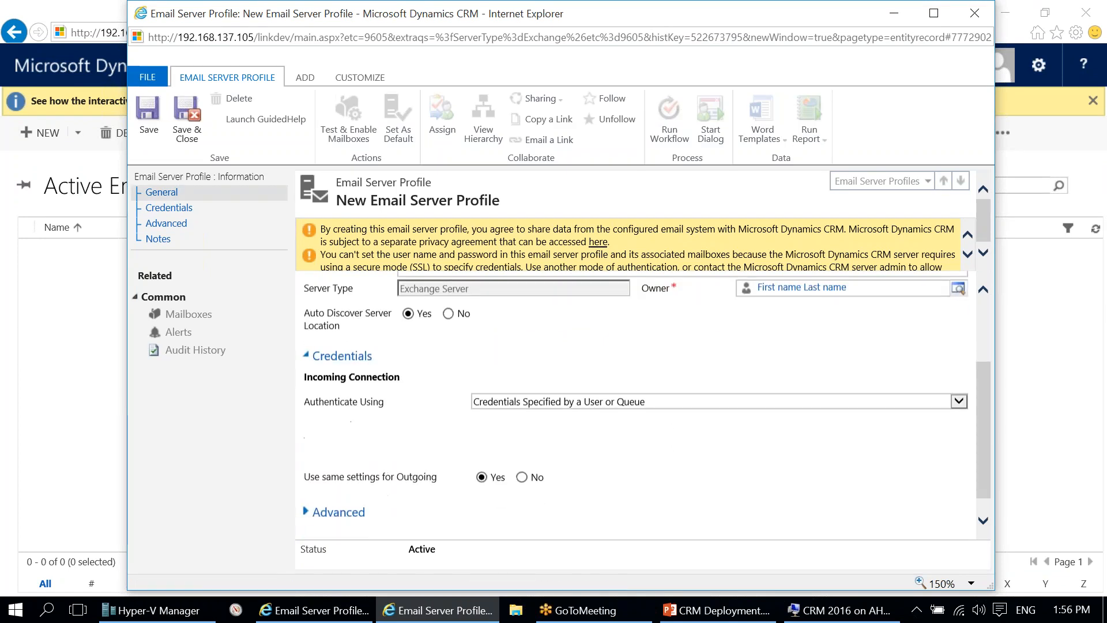
{"action": "left_click", "coordinate": [186, 119]}
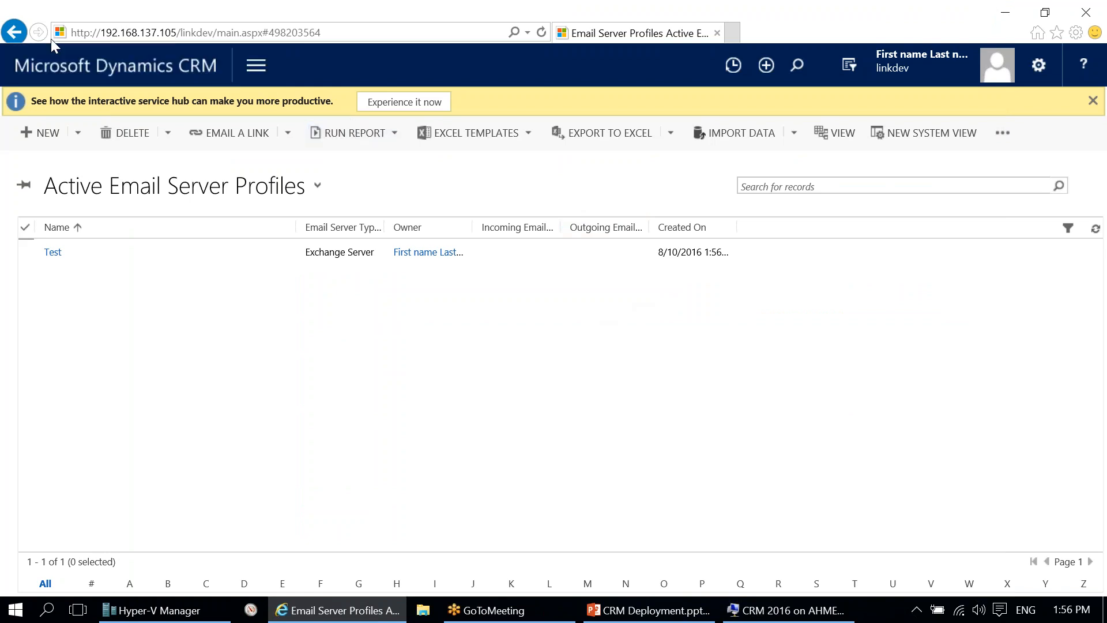
Step: Open the user's record from Active Mailboxes and enter the mailbox's e-mail address
{"action": "left_click", "coordinate": [22, 34]}
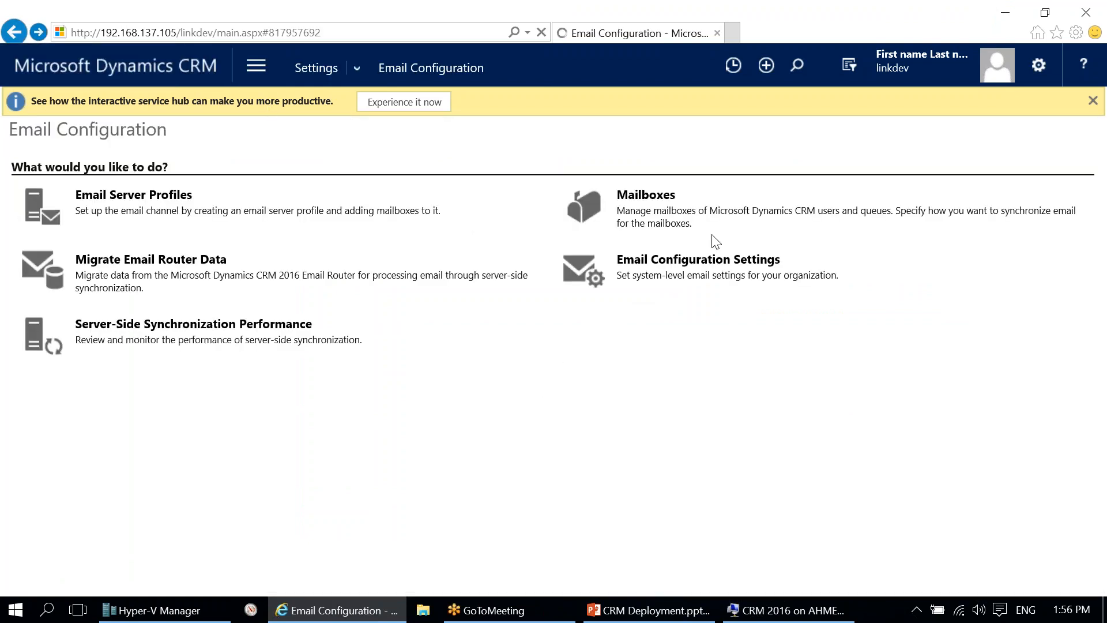
{"action": "left_click", "coordinate": [649, 196]}
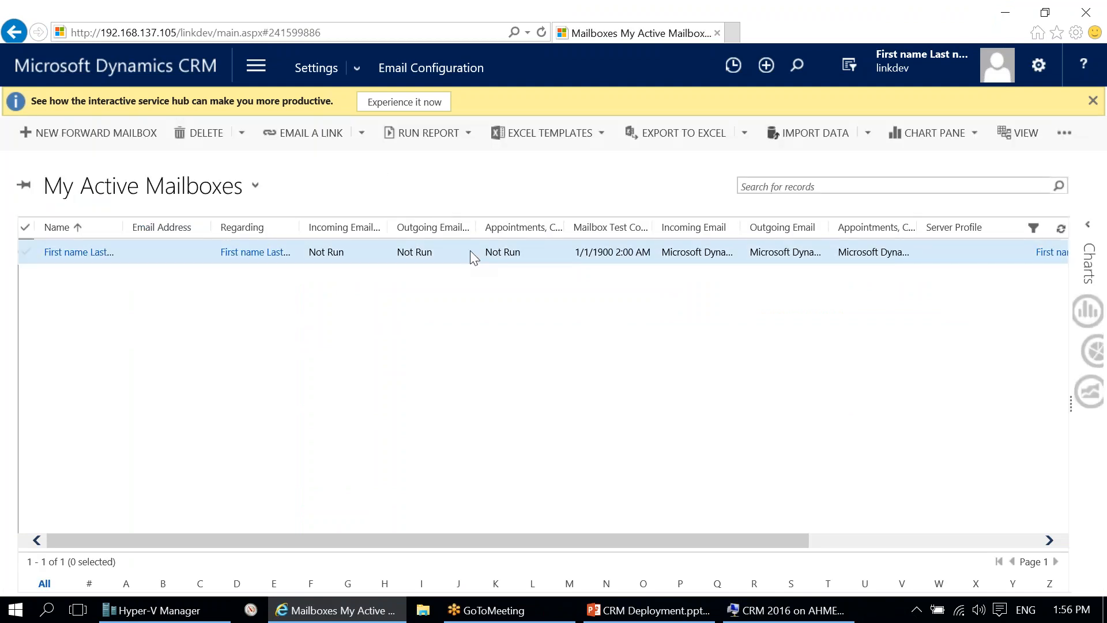
{"action": "left_click", "coordinate": [469, 251]}
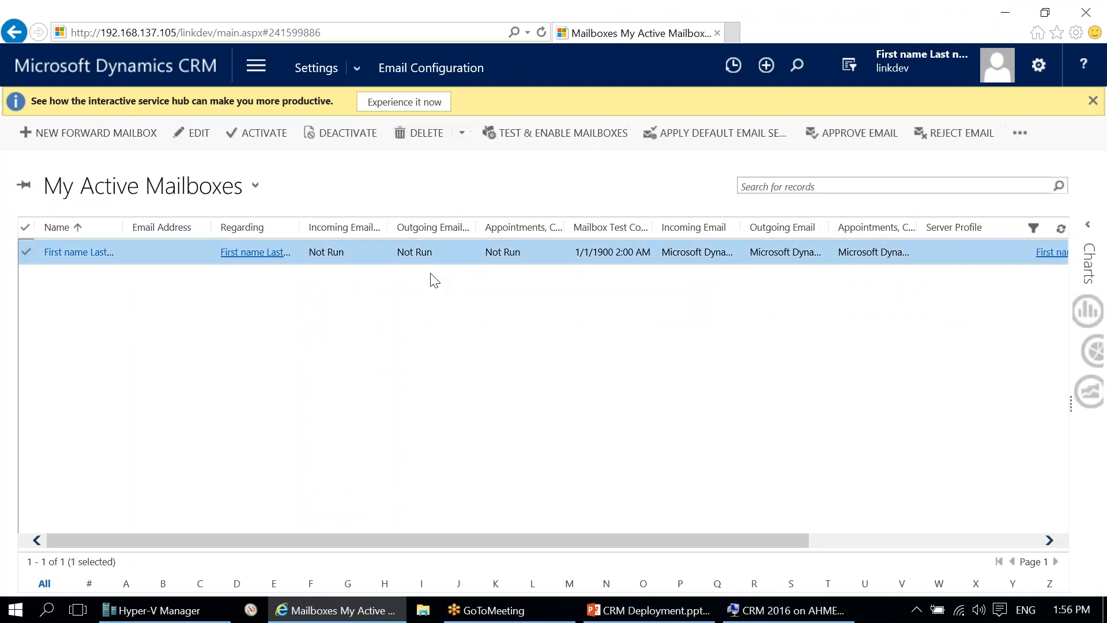
{"action": "double_click", "coordinate": [461, 257]}
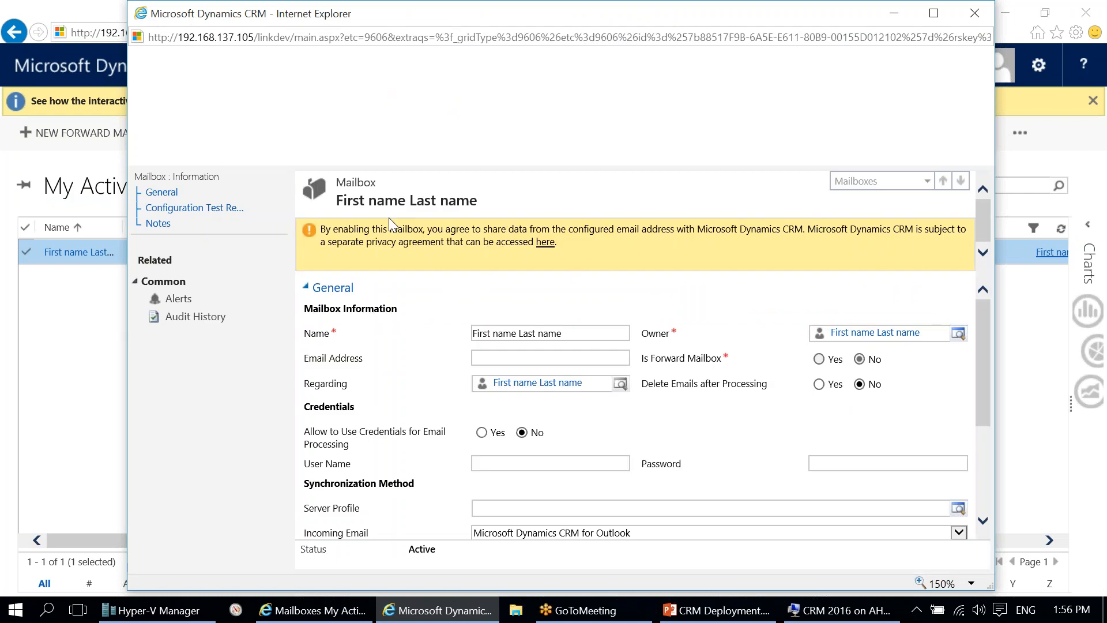
{"action": "left_click", "coordinate": [517, 358]}
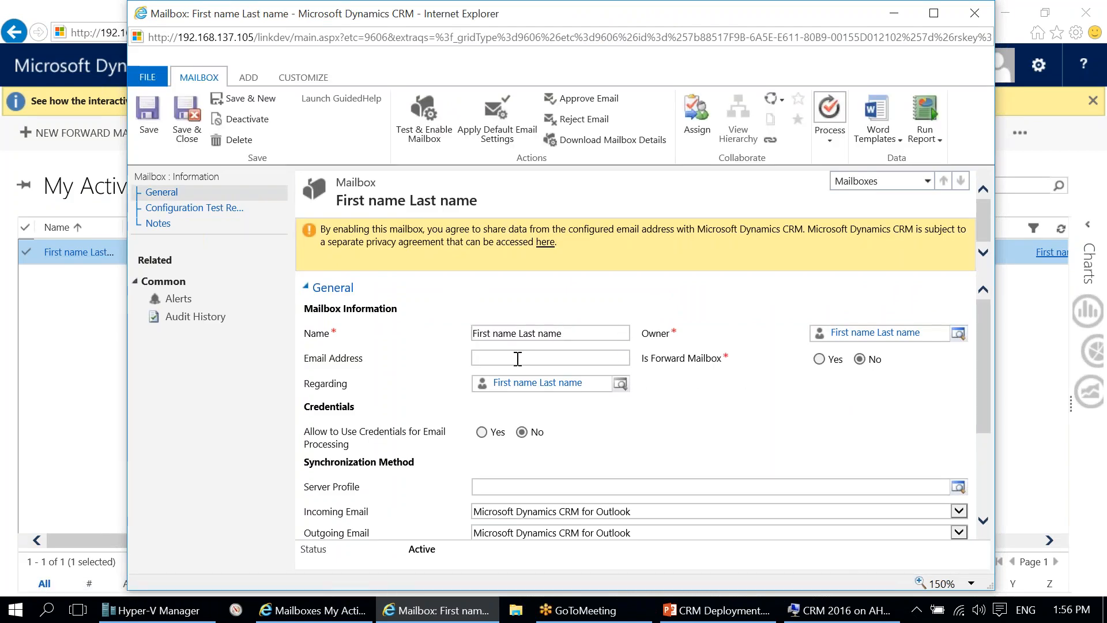
{"action": "type", "text": "test@test.com"}
{"action": "key", "text": "Tab"}
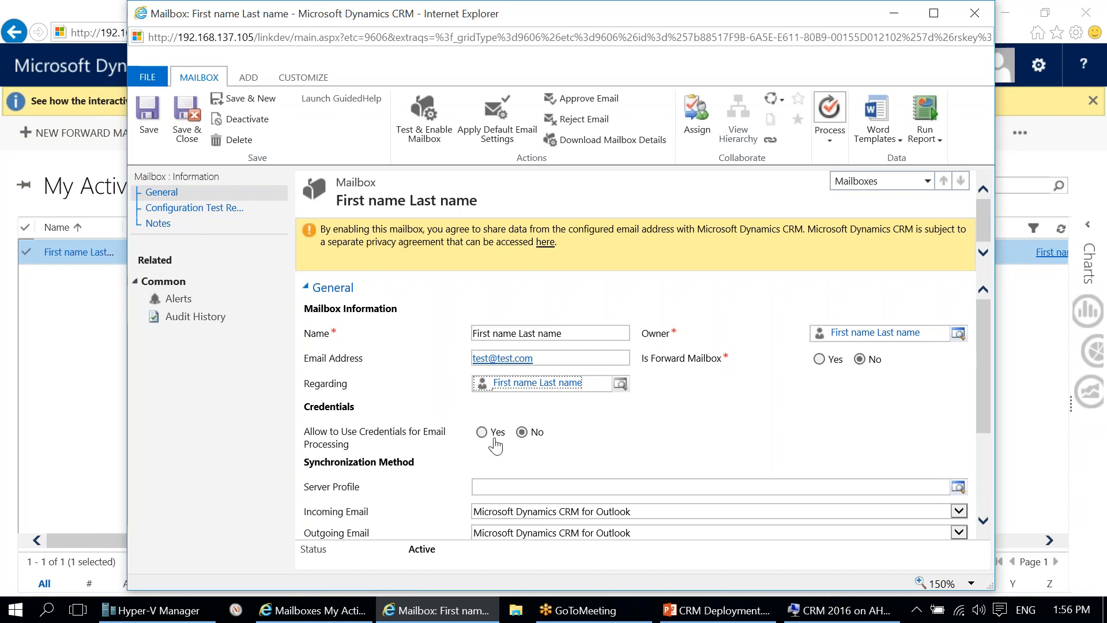
{"action": "scroll", "coordinate": [612, 458], "scroll_direction": "down", "scroll_amount": 1}
Step: Assign server profile Test and set incoming and outgoing email to Server-Side Synchronization or Email Router
{"action": "left_click", "coordinate": [611, 406]}
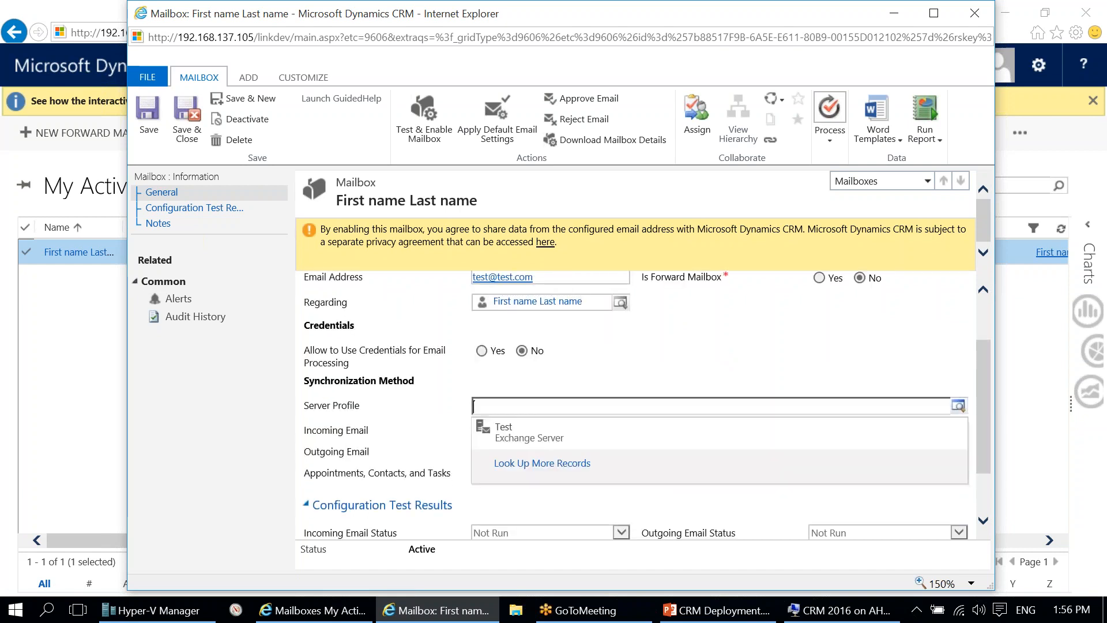
{"action": "left_click", "coordinate": [627, 430]}
{"action": "left_click", "coordinate": [628, 431]}
{"action": "left_click", "coordinate": [572, 443]}
{"action": "left_click", "coordinate": [571, 451]}
{"action": "left_click", "coordinate": [567, 464]}
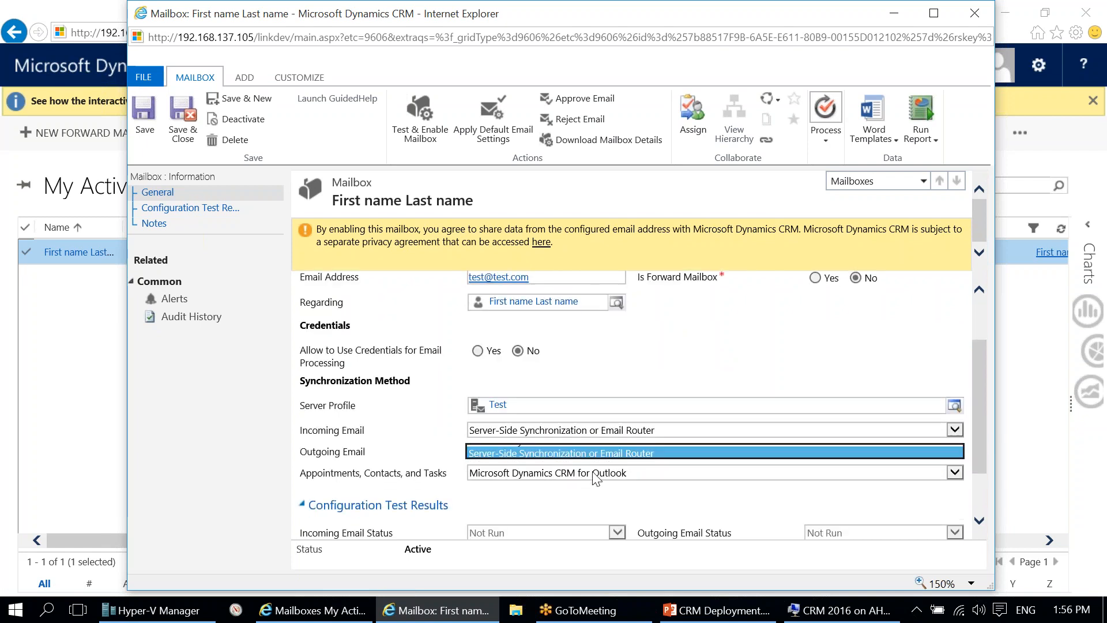
Step: Set appointments, contacts and tasks to sync through Microsoft Dynamics CRM for Outlook
{"action": "scroll", "coordinate": [519, 496], "scroll_direction": "down", "scroll_amount": 1}
{"action": "left_click", "coordinate": [578, 401]}
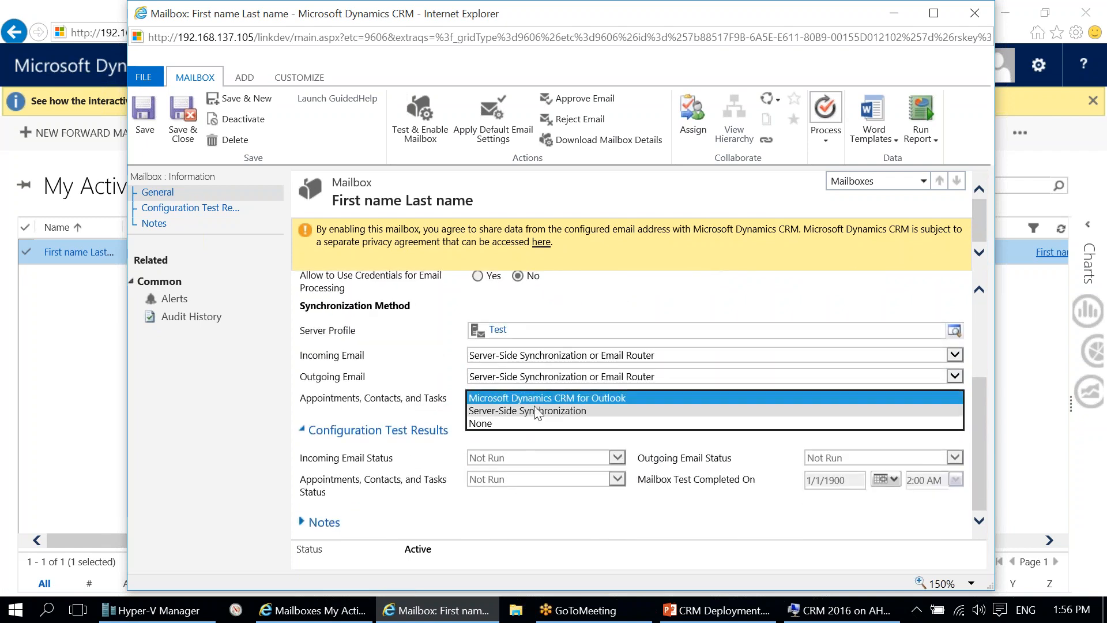
{"action": "left_click", "coordinate": [501, 397]}
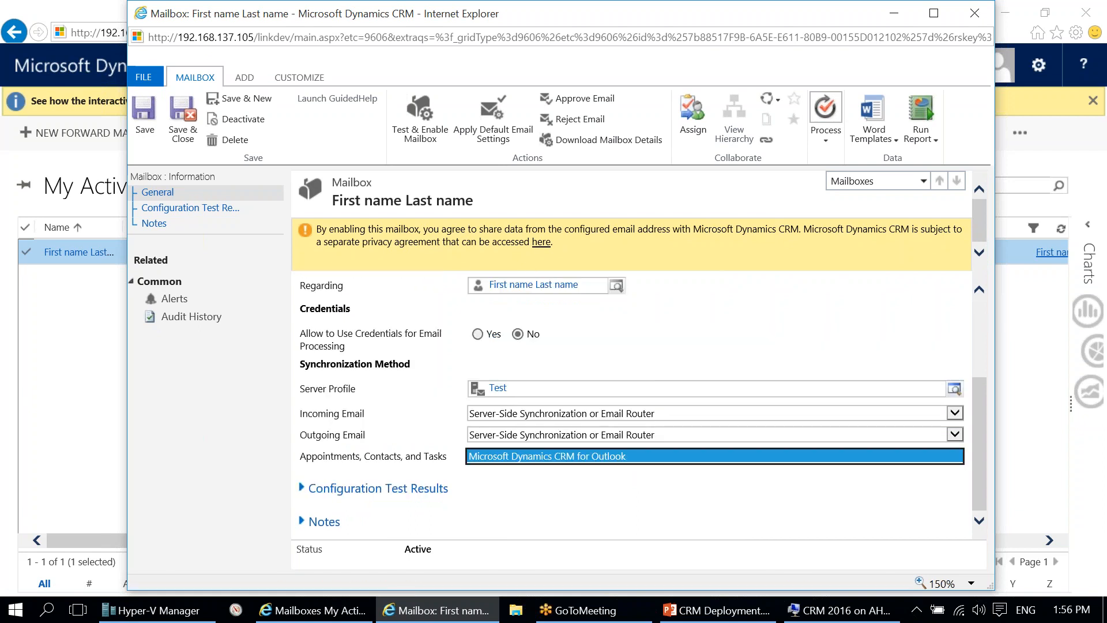
{"action": "scroll", "coordinate": [500, 398], "scroll_direction": "down", "scroll_amount": 1}
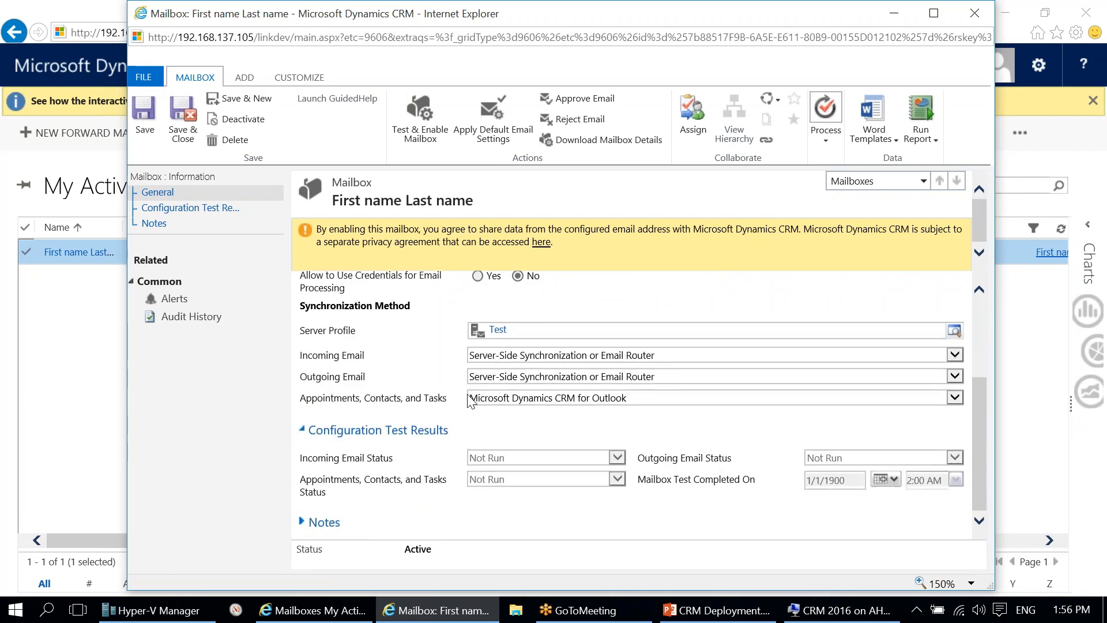
{"action": "scroll", "coordinate": [552, 423], "scroll_direction": "up", "scroll_amount": 3}
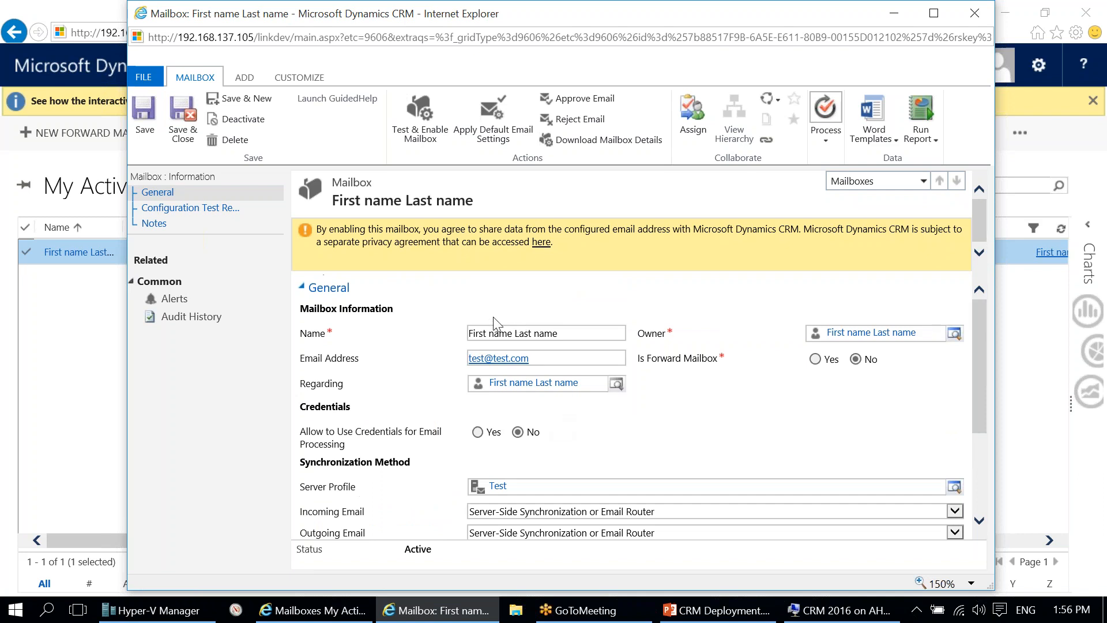
{"action": "scroll", "coordinate": [493, 317], "scroll_direction": "down", "scroll_amount": 3}
Step: Save the mailbox and approve its primary email address
{"action": "left_click", "coordinate": [146, 124]}
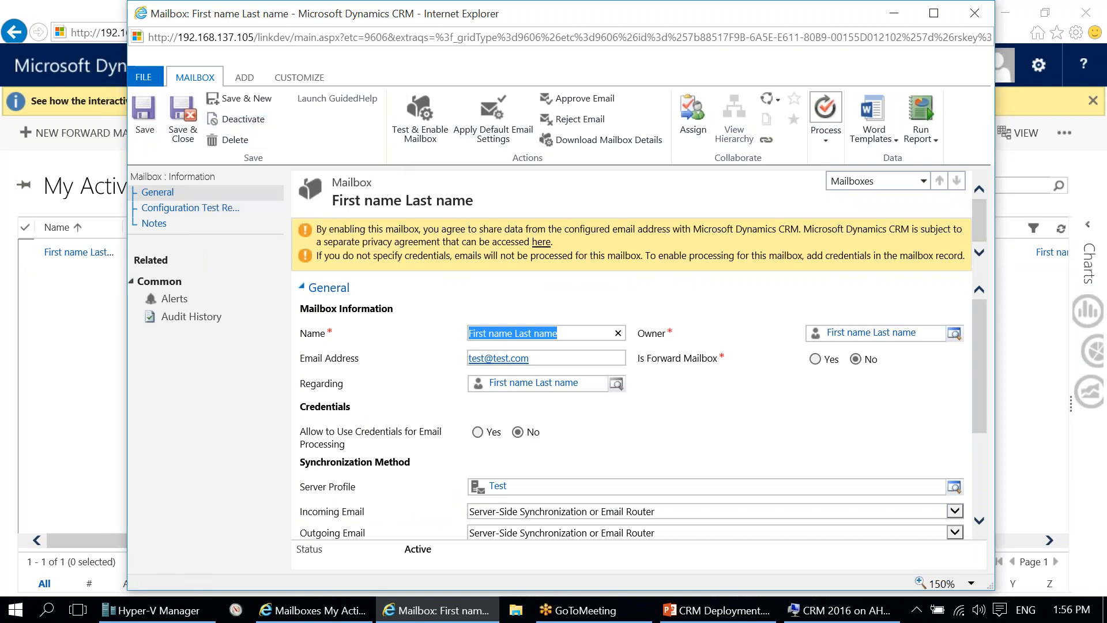
{"action": "left_click", "coordinate": [586, 101]}
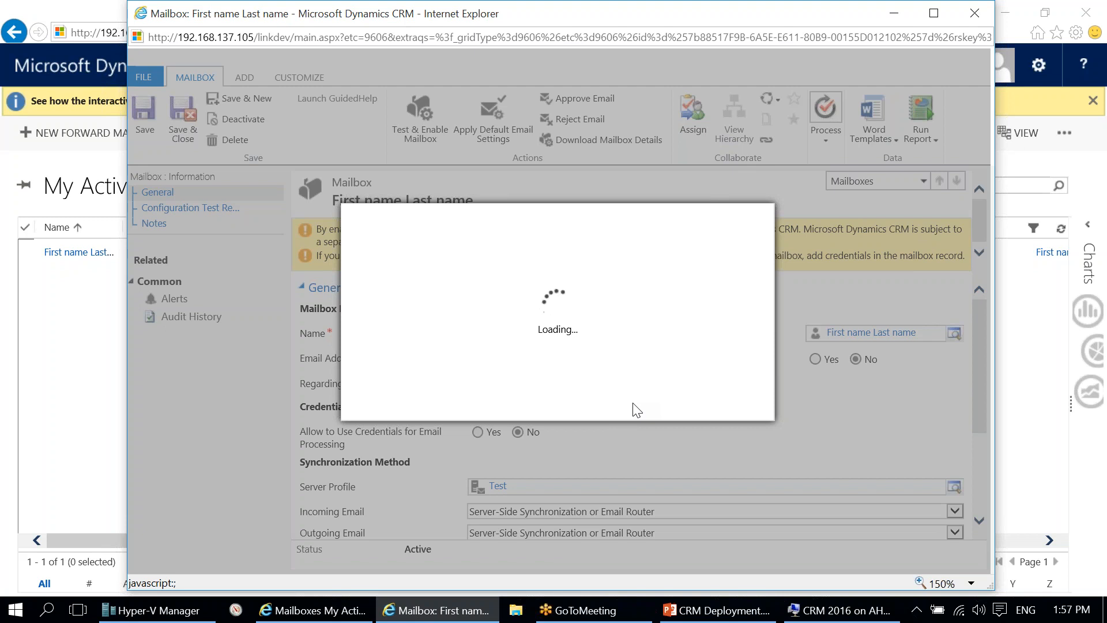
{"action": "left_click", "coordinate": [634, 400]}
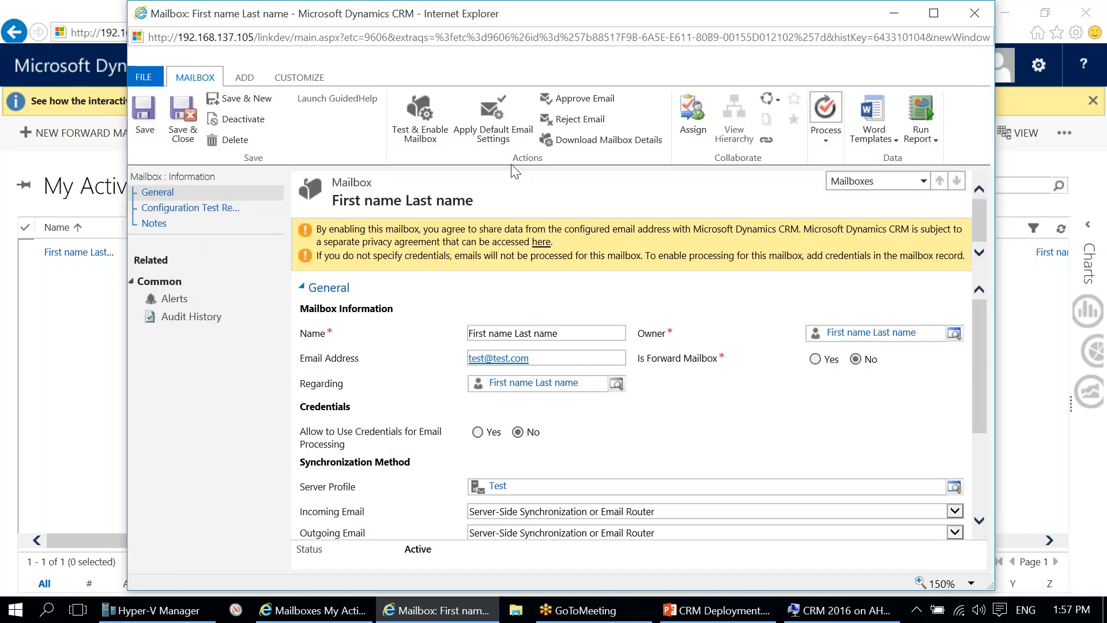
Step: Test and enable the mailbox, then close the mailbox window
{"action": "left_click", "coordinate": [423, 127]}
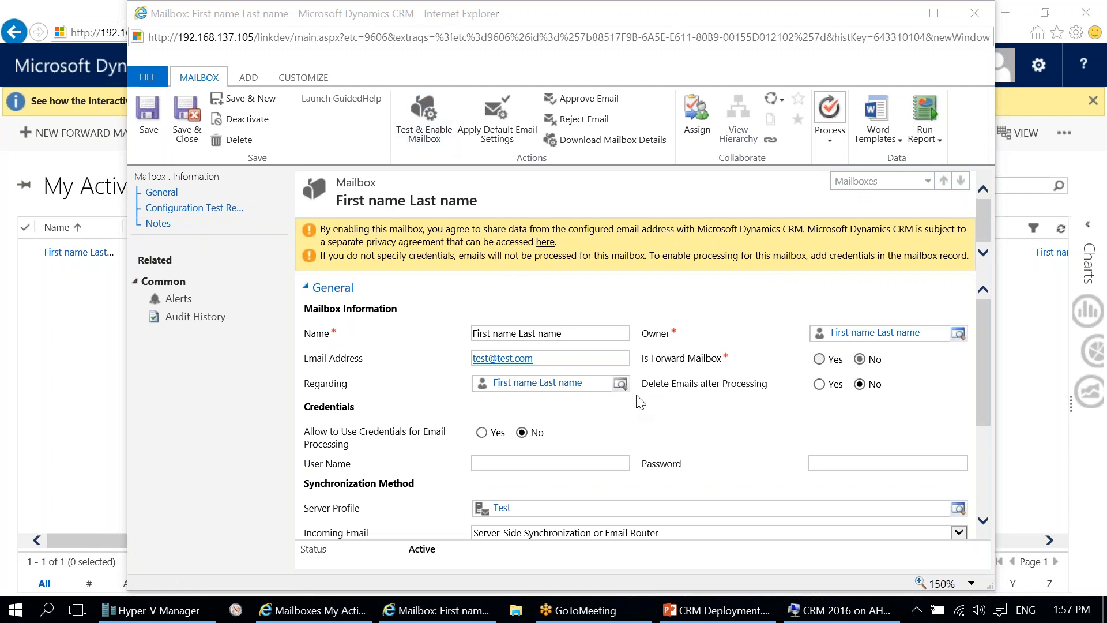
{"action": "left_click", "coordinate": [662, 427]}
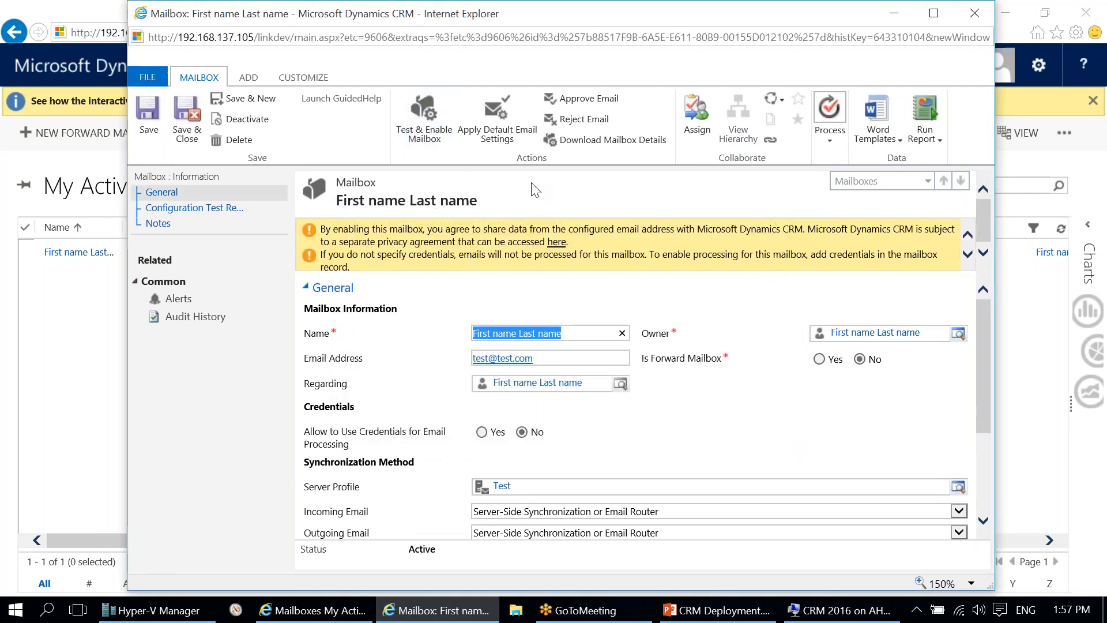
{"action": "right_click", "coordinate": [516, 16]}
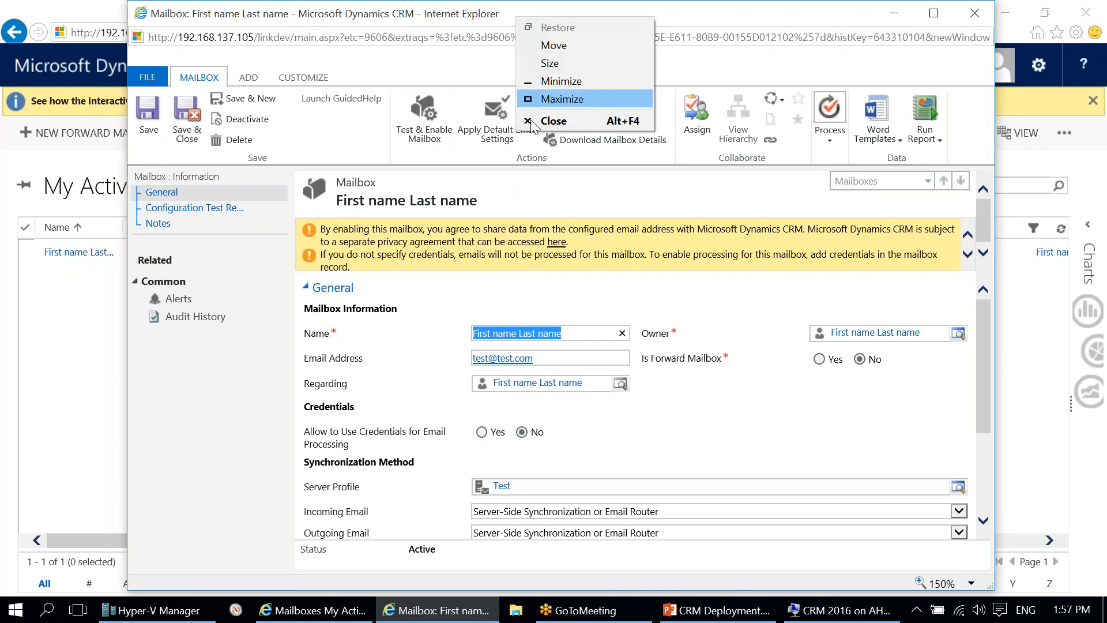
{"action": "left_click", "coordinate": [564, 121]}
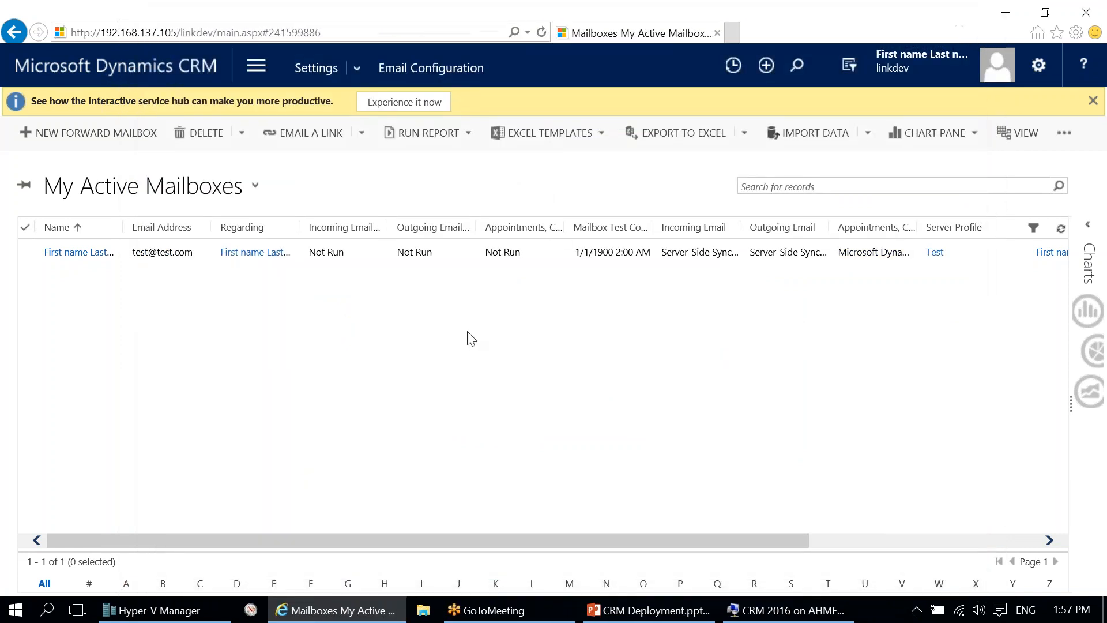
Step: On the SQL Server machine, close SSMS, Deployment Manager and the Update 1 folder
{"action": "left_click", "coordinate": [784, 610]}
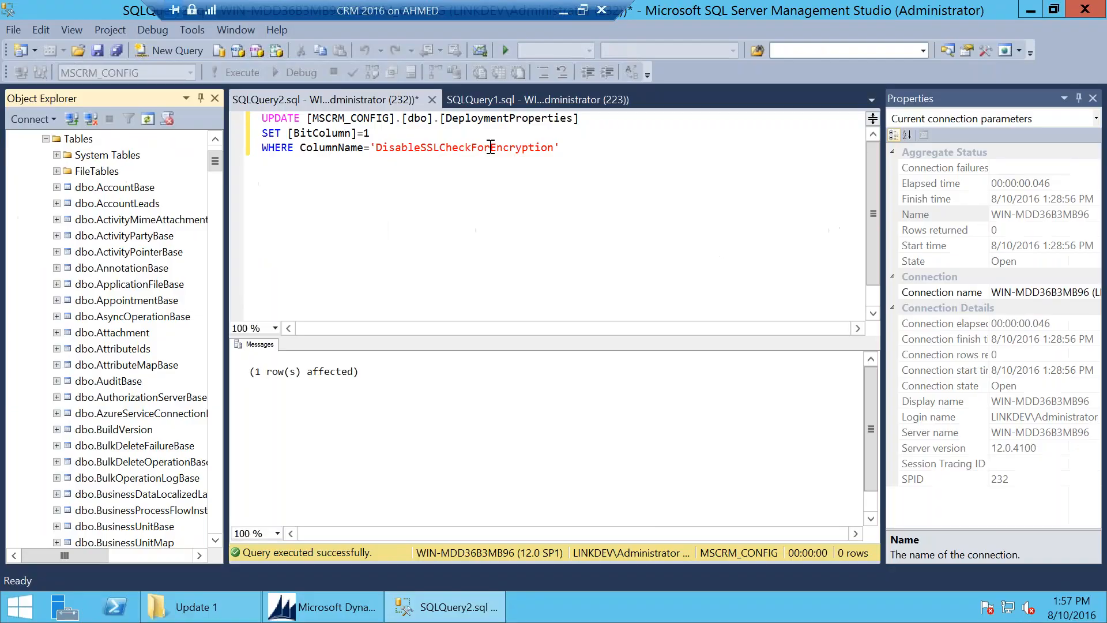
{"action": "left_click", "coordinate": [1084, 9]}
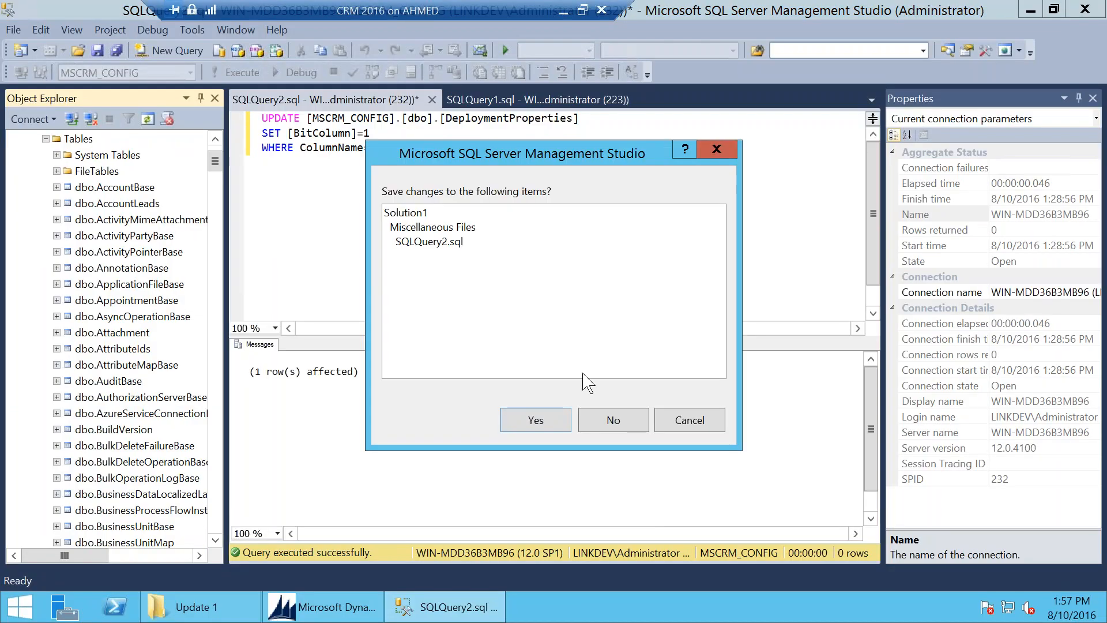
{"action": "left_click", "coordinate": [611, 420]}
{"action": "left_click", "coordinate": [1075, 6]}
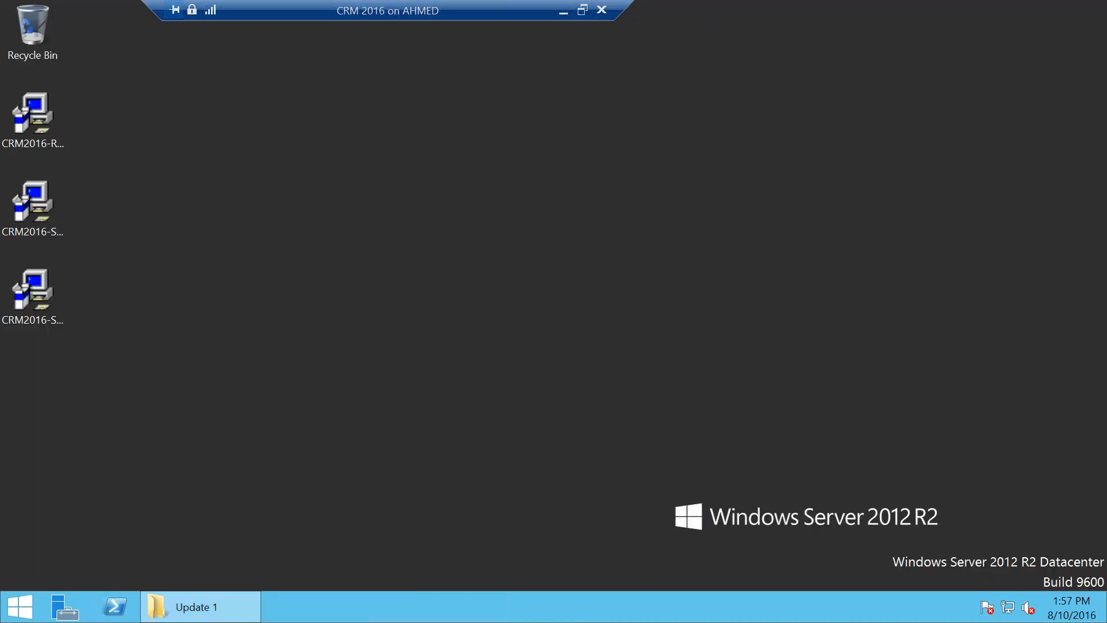
{"action": "left_click", "coordinate": [209, 615]}
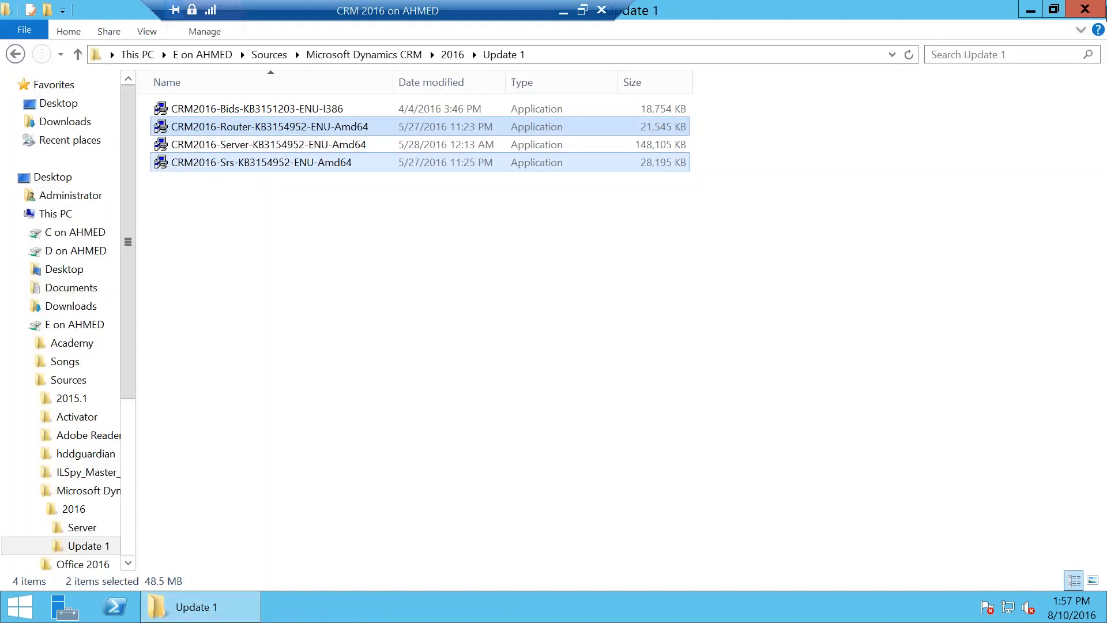
{"action": "left_click", "coordinate": [1085, 9]}
Step: Search Start for 'router' and launch the Email Router Configuration Manager
{"action": "left_click", "coordinate": [14, 612]}
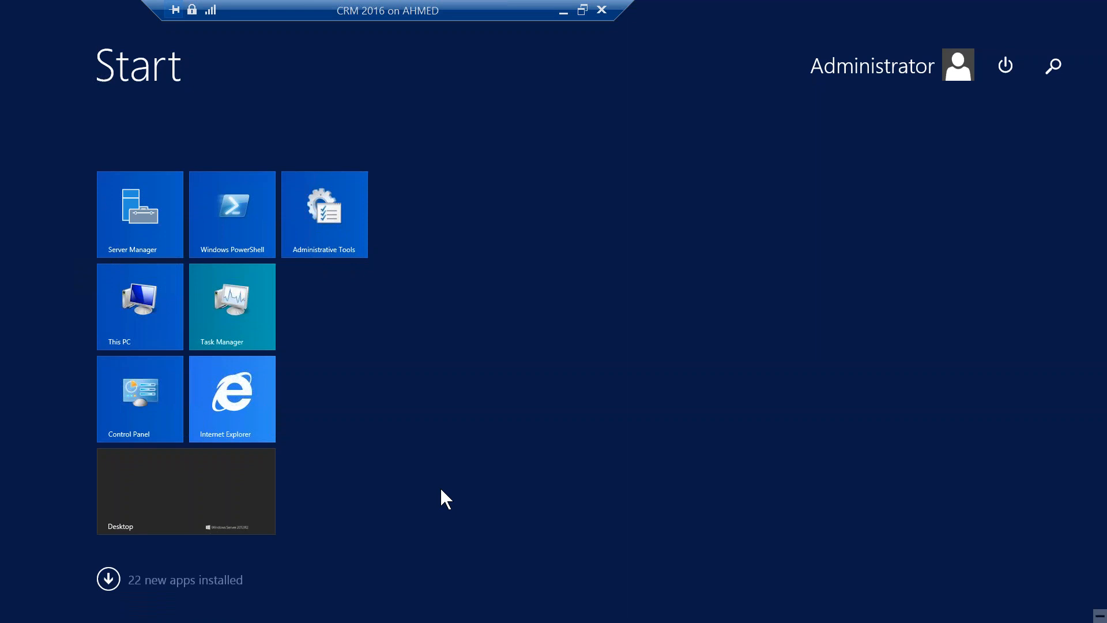
{"action": "type", "text": "router Configuration Manager"}
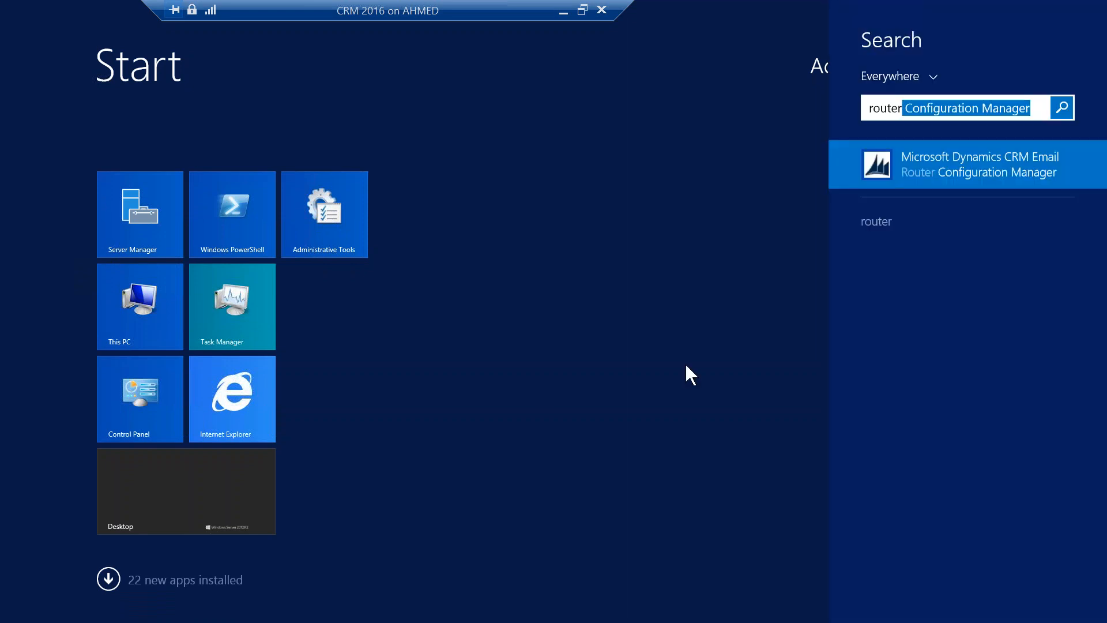
{"action": "left_click", "coordinate": [997, 168]}
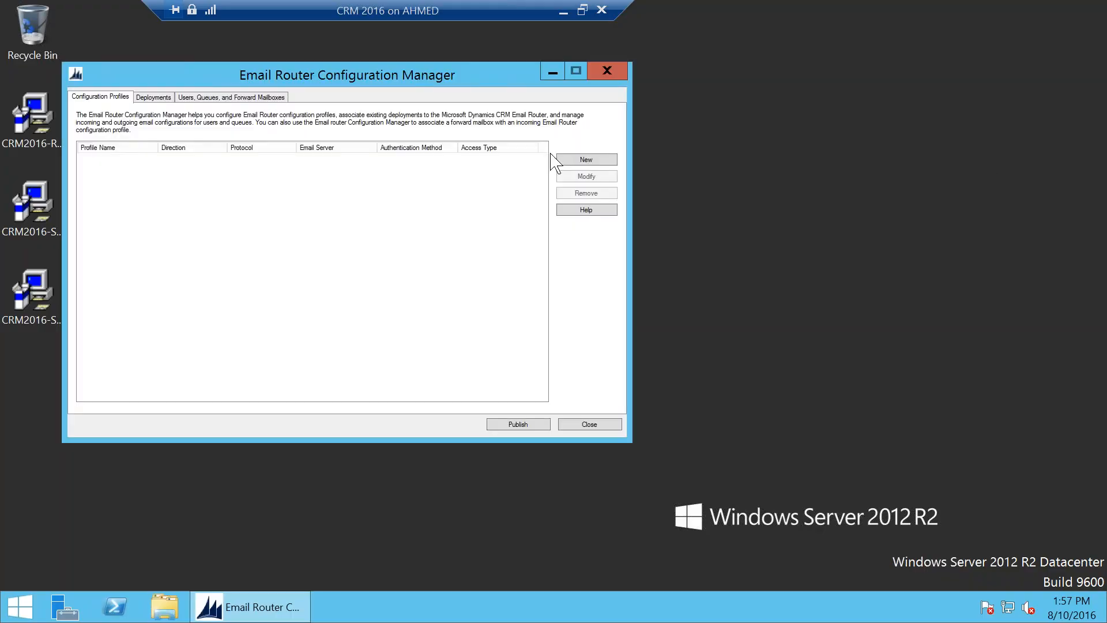
Step: Create a new Incoming profile for Exchange 2010 or 2013 using Autodiscover
{"action": "left_click_drag", "start_coordinate": [309, 78], "coordinate": [392, 145]}
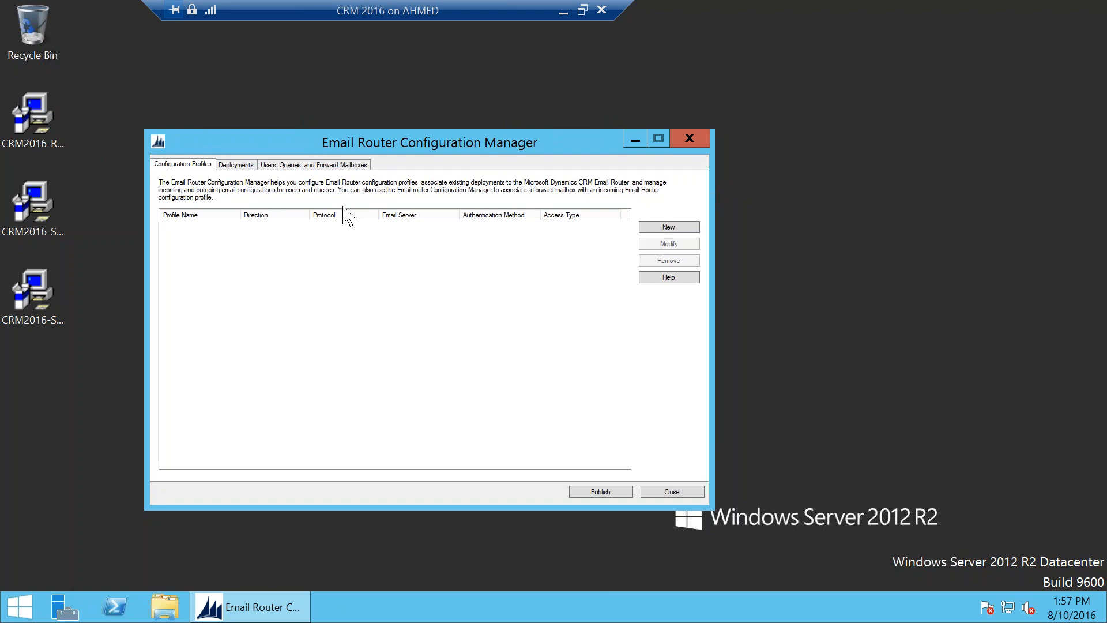
{"action": "left_click", "coordinate": [675, 235]}
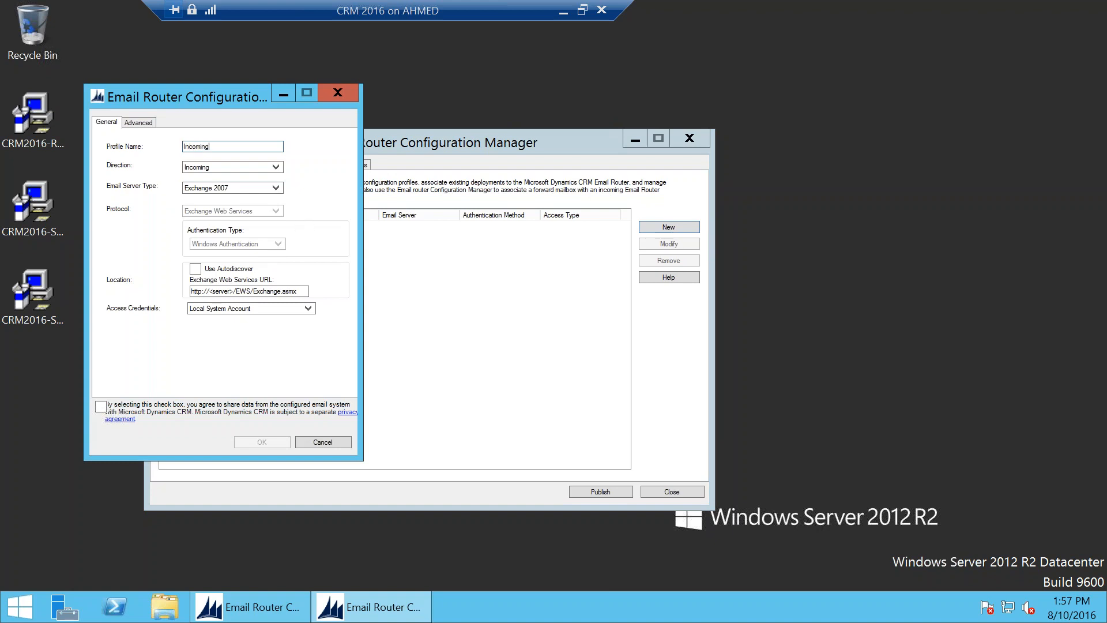
{"action": "left_click", "coordinate": [228, 166]}
{"action": "left_click", "coordinate": [228, 176]}
{"action": "left_click", "coordinate": [242, 186]}
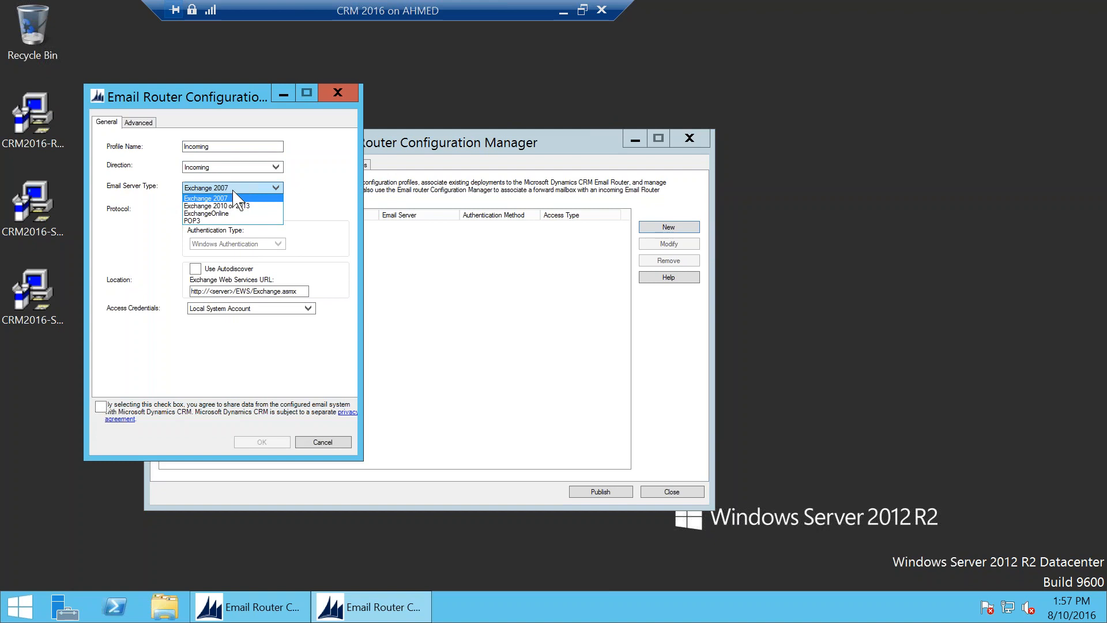
{"action": "left_click", "coordinate": [231, 206]}
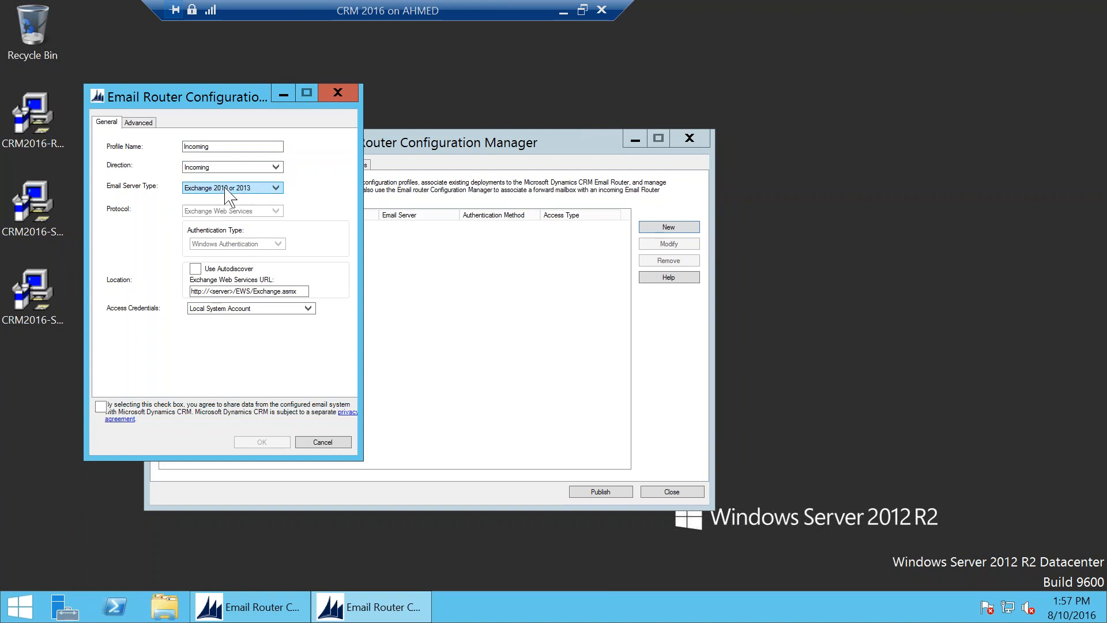
{"action": "left_click", "coordinate": [196, 270]}
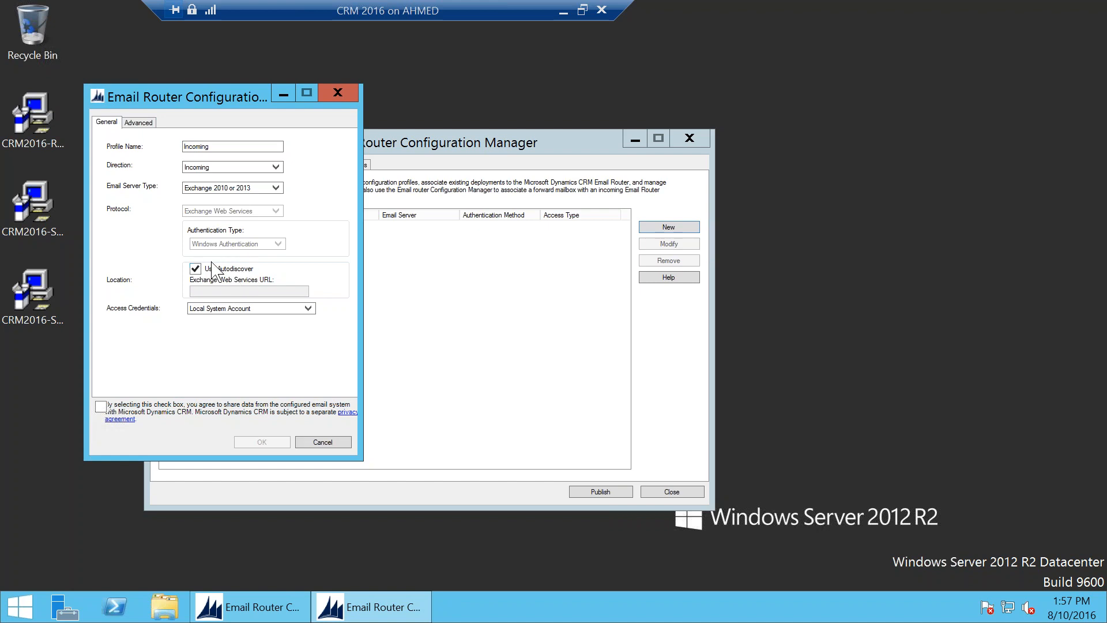
Step: Set the profile's access credentials to Local System Account after trying the other options
{"action": "left_click", "coordinate": [249, 309]}
{"action": "left_click", "coordinate": [242, 327]}
{"action": "left_click", "coordinate": [249, 308]}
{"action": "left_click", "coordinate": [254, 318]}
{"action": "left_click", "coordinate": [268, 311]}
{"action": "left_click", "coordinate": [268, 326]}
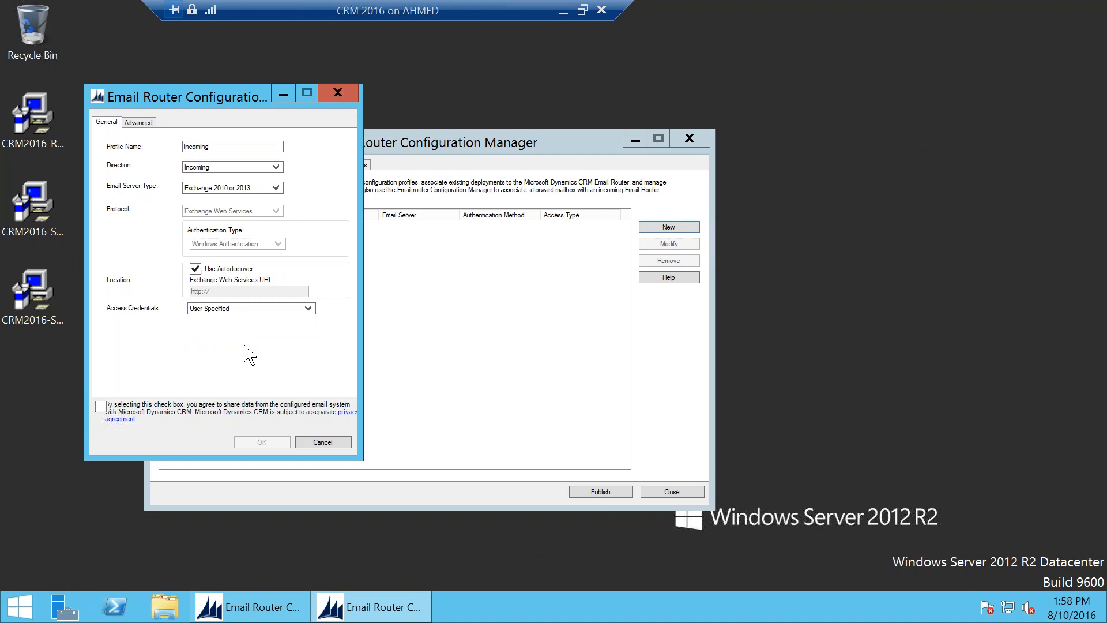
{"action": "left_click", "coordinate": [244, 309]}
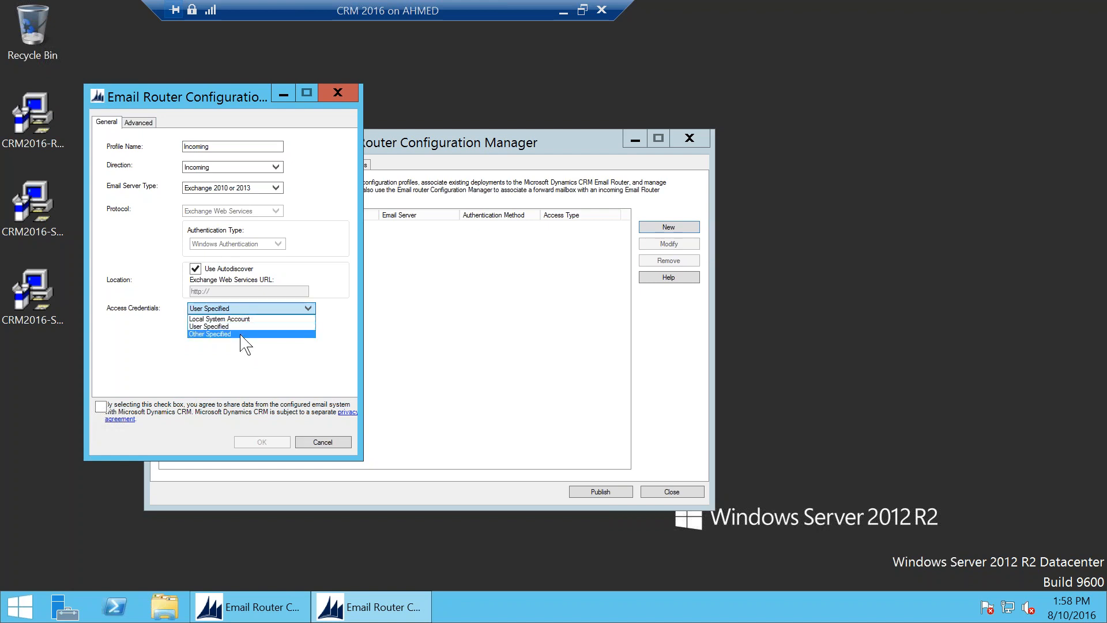
{"action": "left_click", "coordinate": [233, 332]}
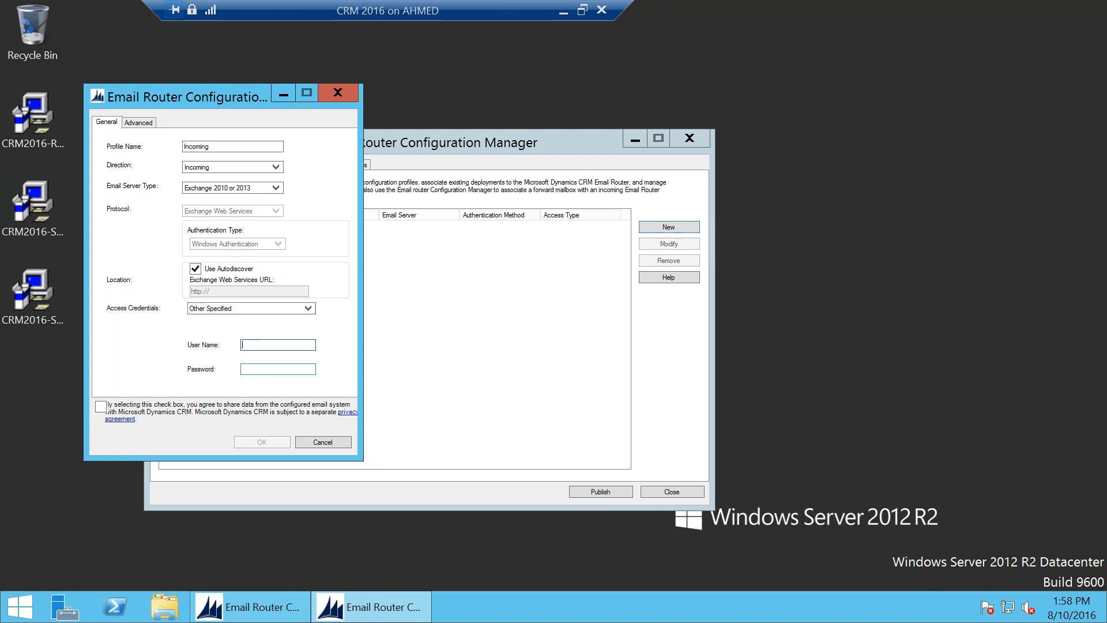
{"action": "left_click", "coordinate": [279, 344]}
{"action": "left_click", "coordinate": [270, 370]}
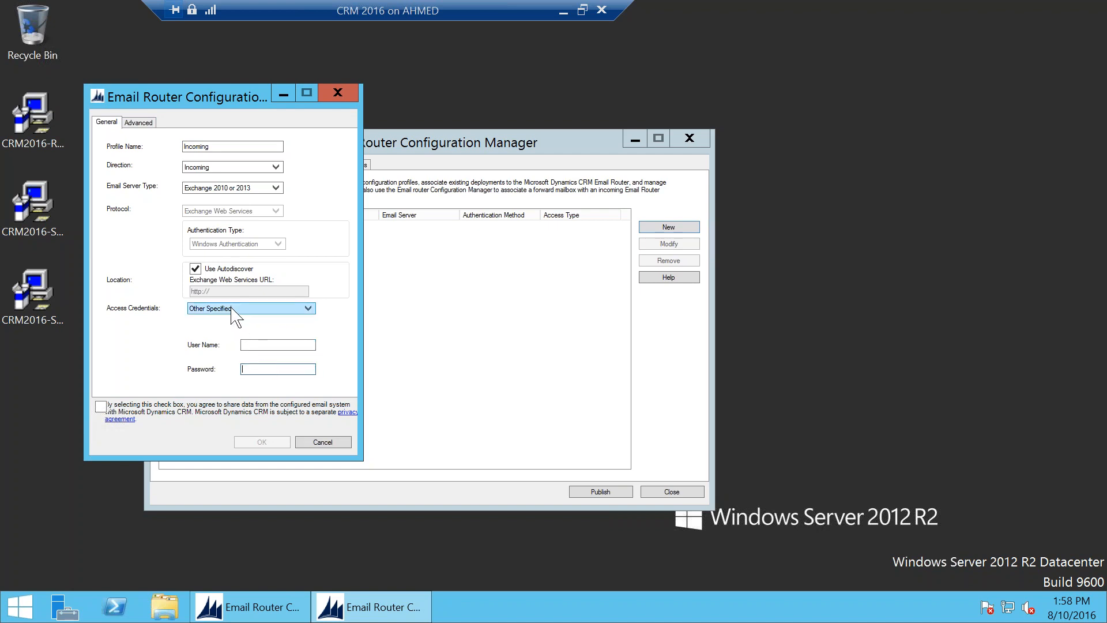
{"action": "left_click", "coordinate": [233, 310]}
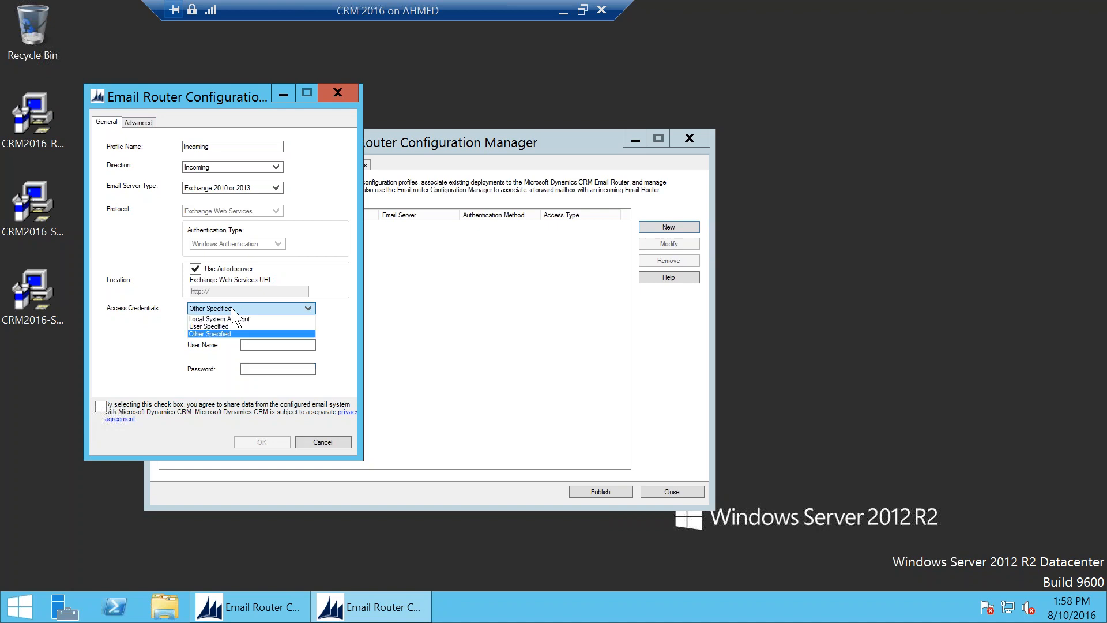
{"action": "left_click", "coordinate": [231, 319]}
Step: Review the Advanced port and polling settings, accept the privacy agreement, and save the Incoming profile
{"action": "left_click", "coordinate": [140, 122]}
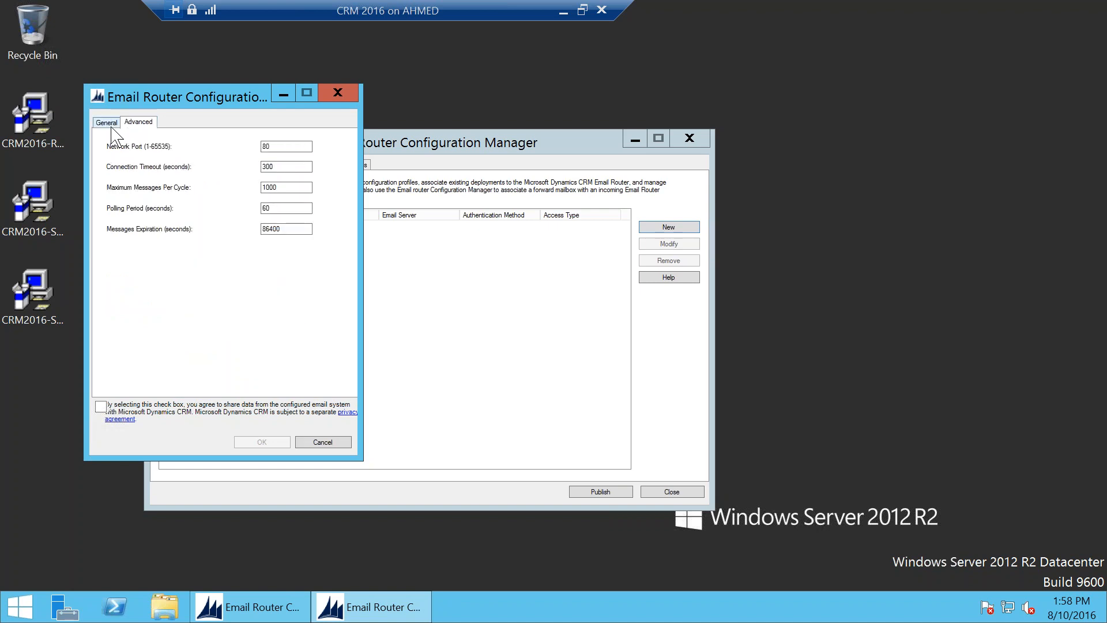
{"action": "double_click", "coordinate": [278, 207]}
{"action": "double_click", "coordinate": [277, 187]}
{"action": "double_click", "coordinate": [283, 145]}
{"action": "left_click", "coordinate": [107, 122]}
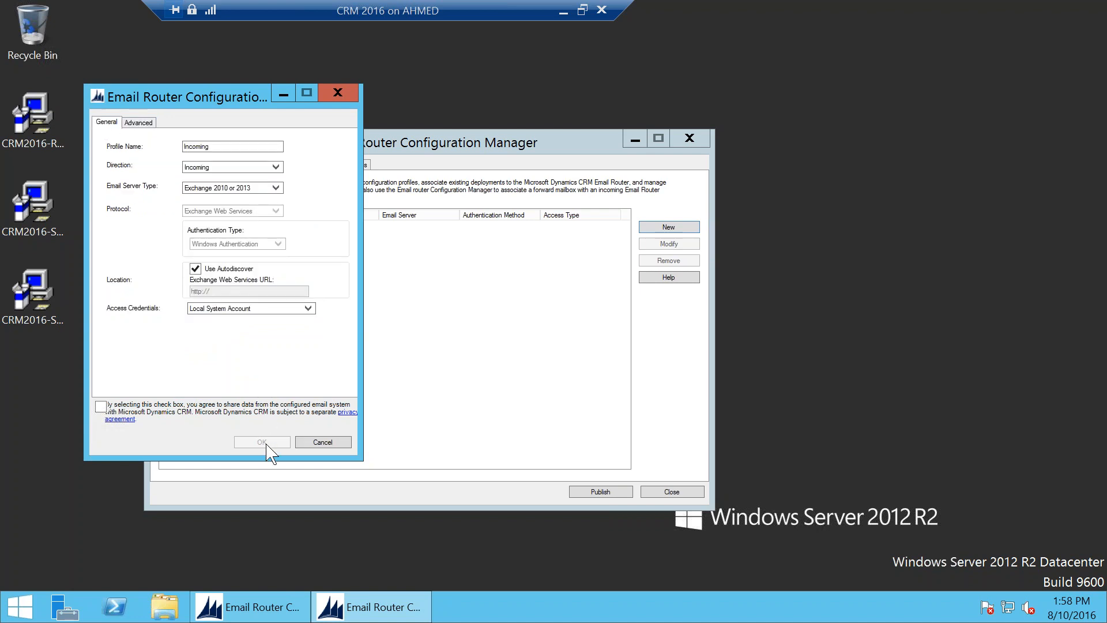
{"action": "left_click", "coordinate": [101, 406]}
{"action": "left_click", "coordinate": [267, 443]}
{"action": "left_click", "coordinate": [237, 168]}
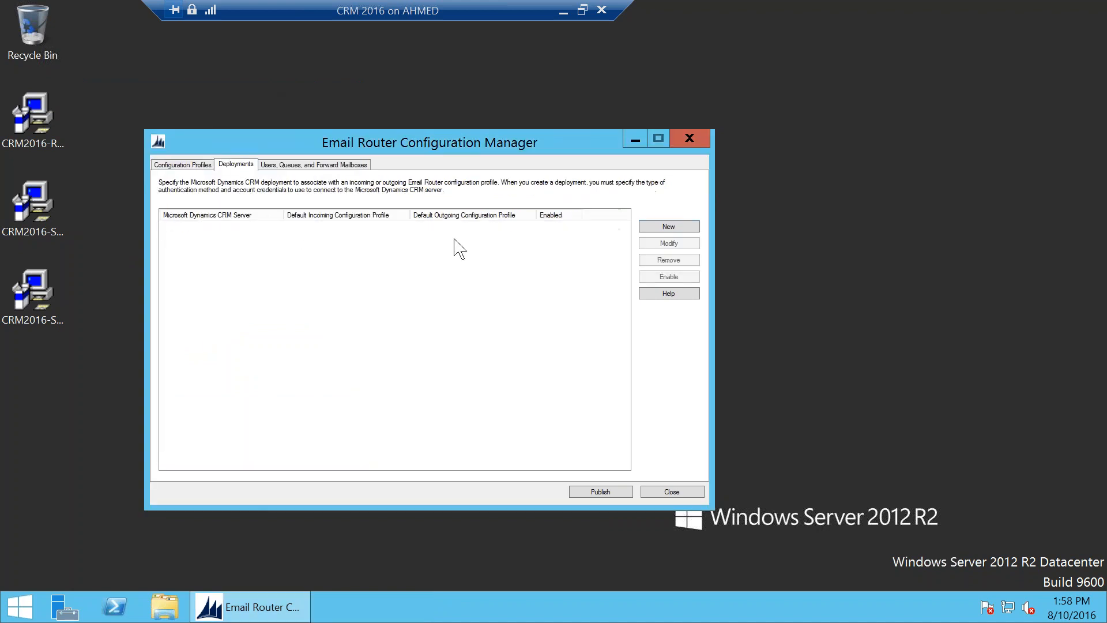
{"action": "left_click", "coordinate": [202, 166]}
{"action": "double_click", "coordinate": [321, 227]}
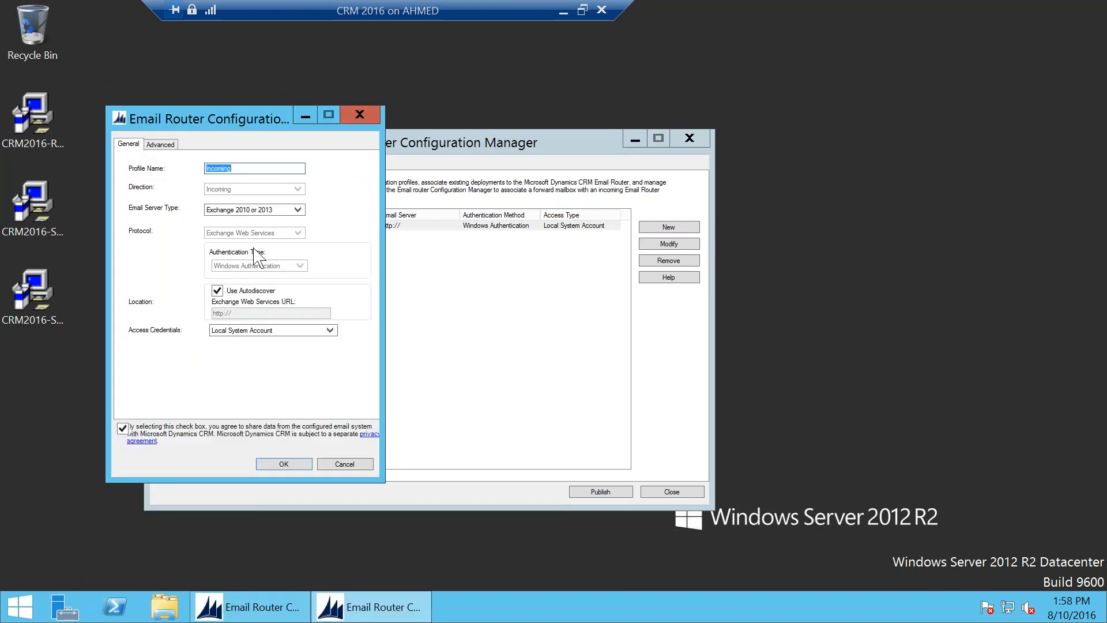
{"action": "left_click", "coordinate": [249, 290]}
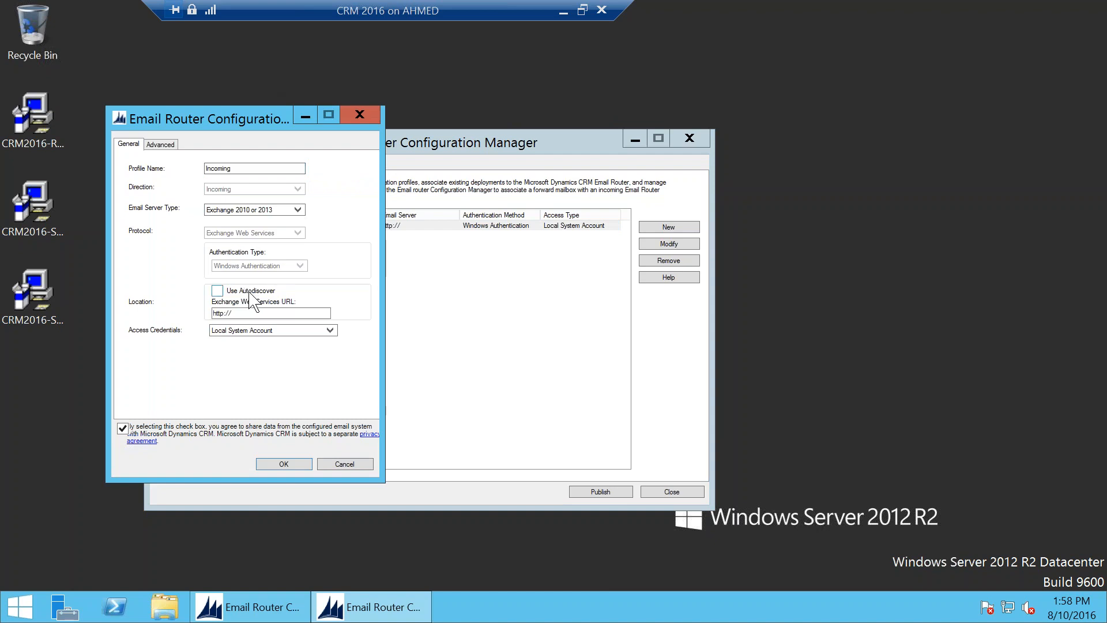
{"action": "left_click", "coordinate": [275, 313]}
{"action": "left_click", "coordinate": [217, 290]}
{"action": "left_click", "coordinate": [292, 465]}
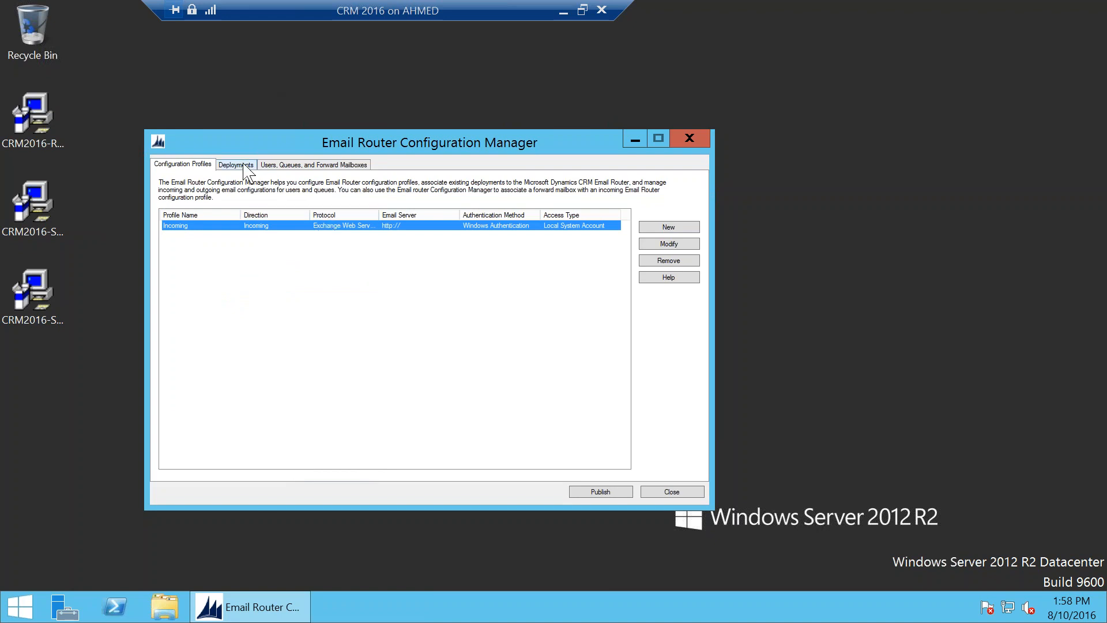
{"action": "double_click", "coordinate": [370, 225]}
{"action": "left_click", "coordinate": [275, 312]}
{"action": "left_click", "coordinate": [284, 313]}
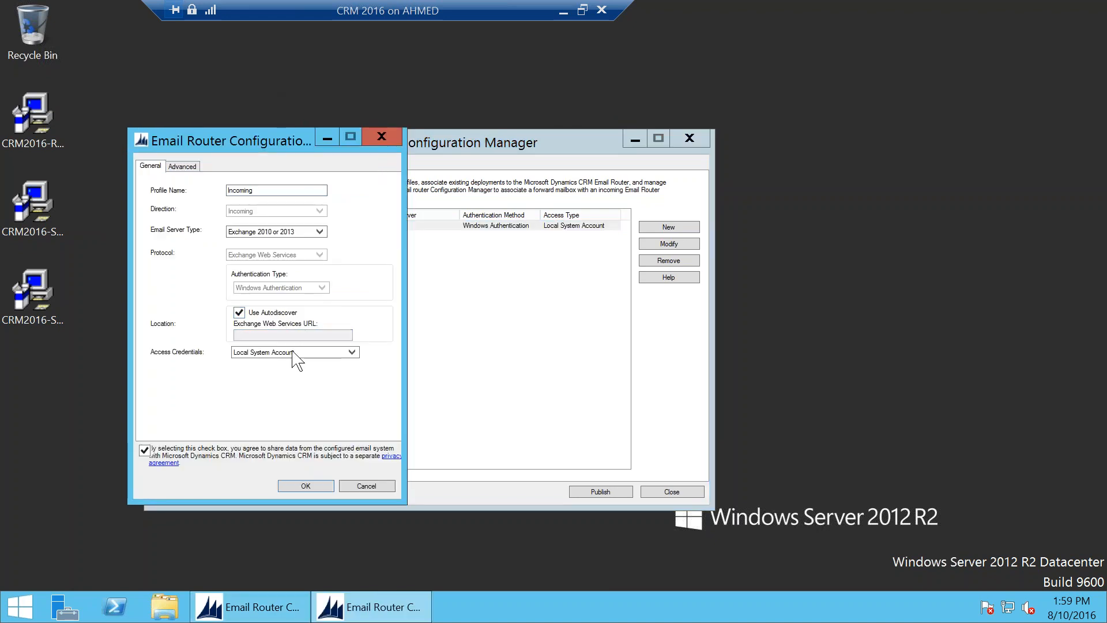
{"action": "left_click", "coordinate": [386, 486]}
{"action": "left_click", "coordinate": [239, 163]}
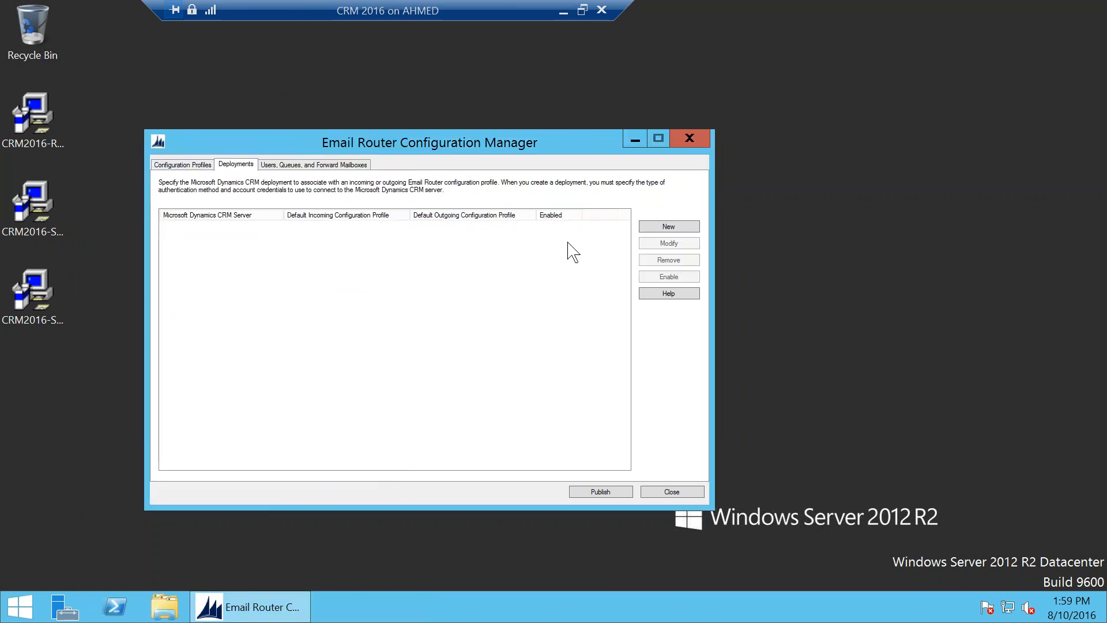
Step: Start a new My company deployment and select the placeholder CRM server address
{"action": "left_click", "coordinate": [675, 228]}
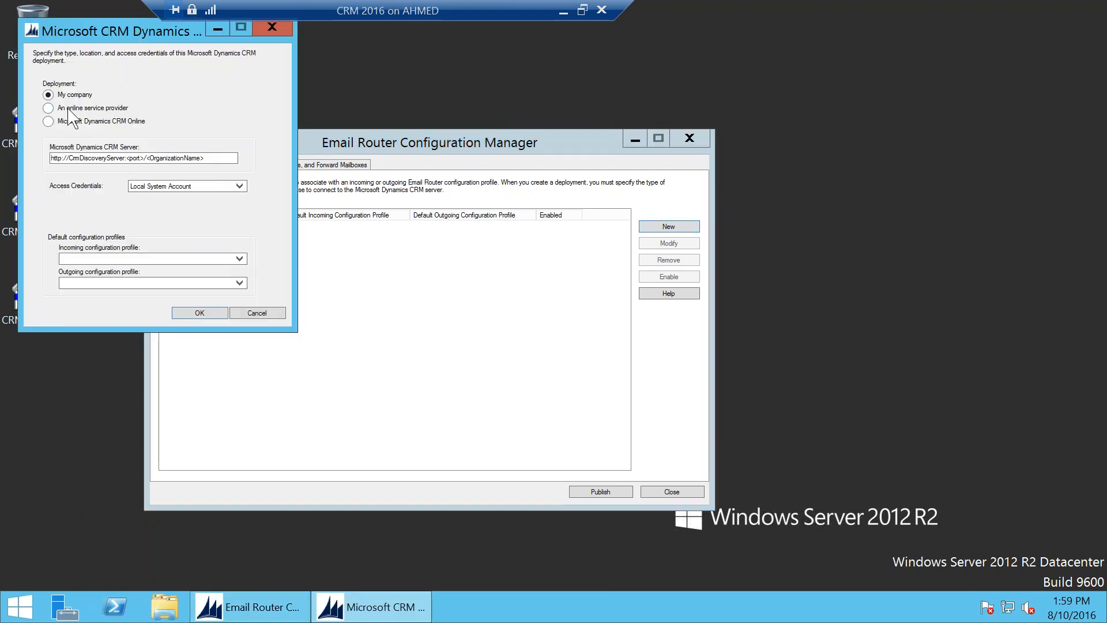
{"action": "left_click", "coordinate": [86, 121]}
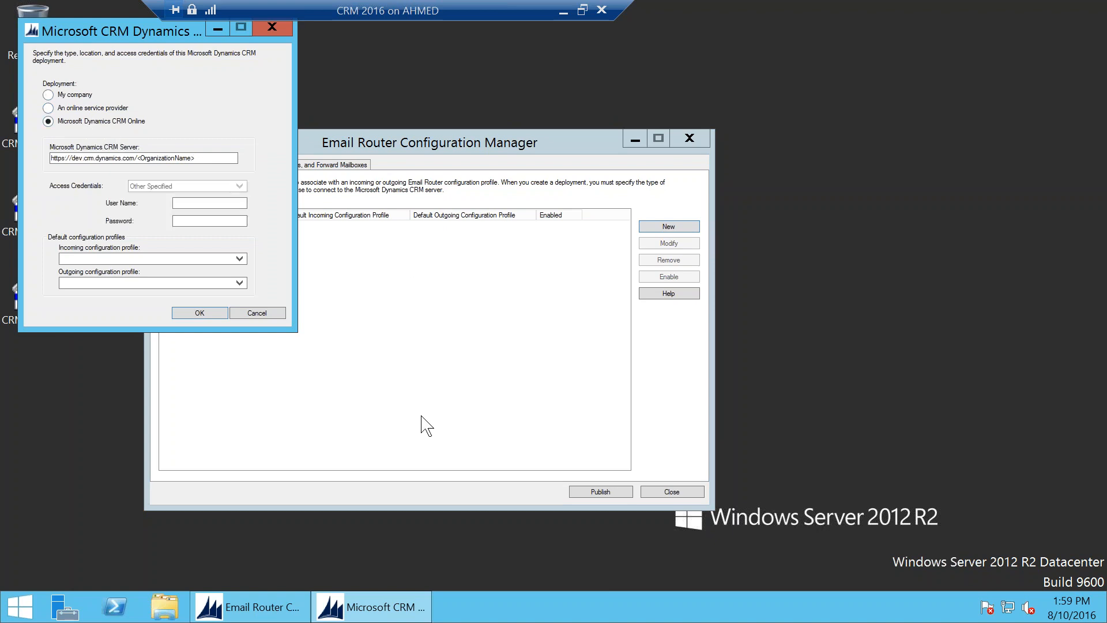
{"action": "left_click", "coordinate": [75, 99]}
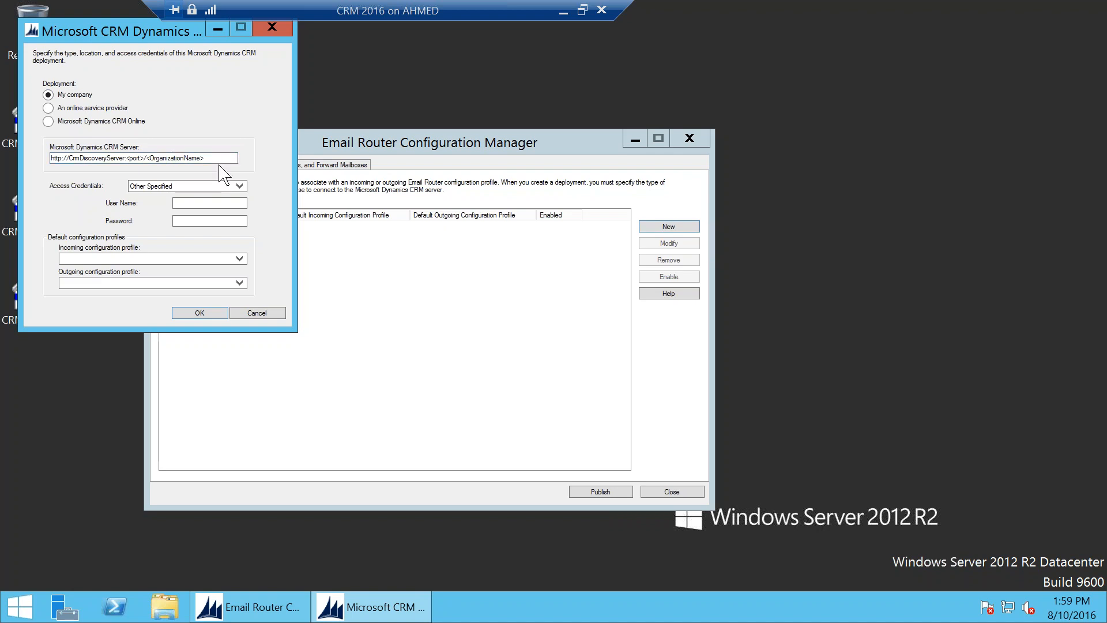
{"action": "left_click_drag", "start_coordinate": [217, 157], "coordinate": [51, 158]}
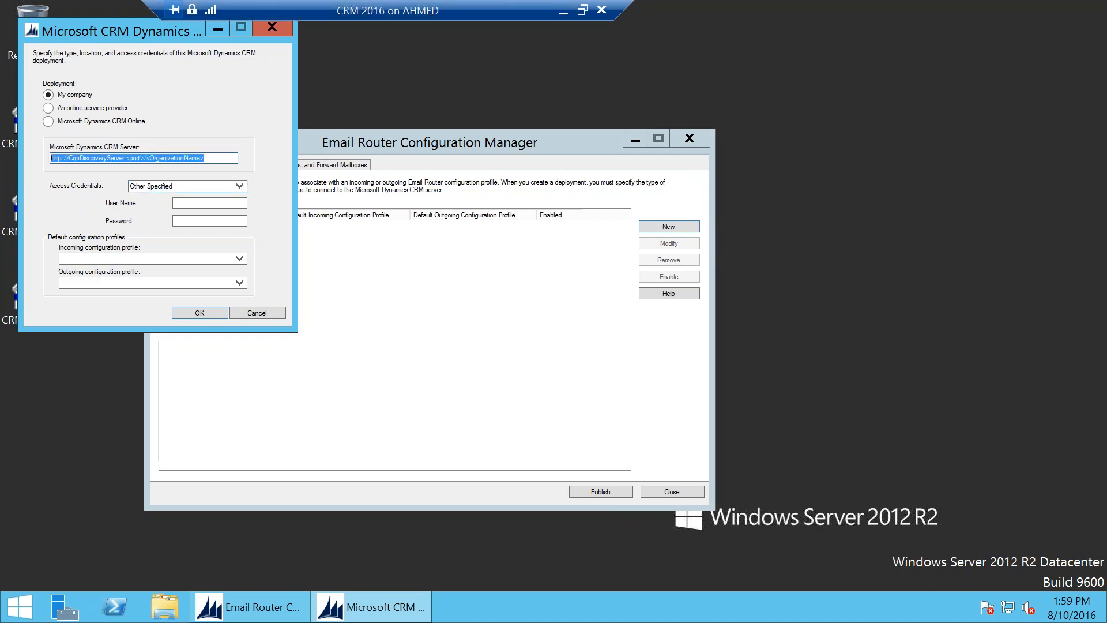
{"action": "left_click", "coordinate": [563, 11]}
{"action": "left_click", "coordinate": [231, 34]}
{"action": "left_click", "coordinate": [262, 33]}
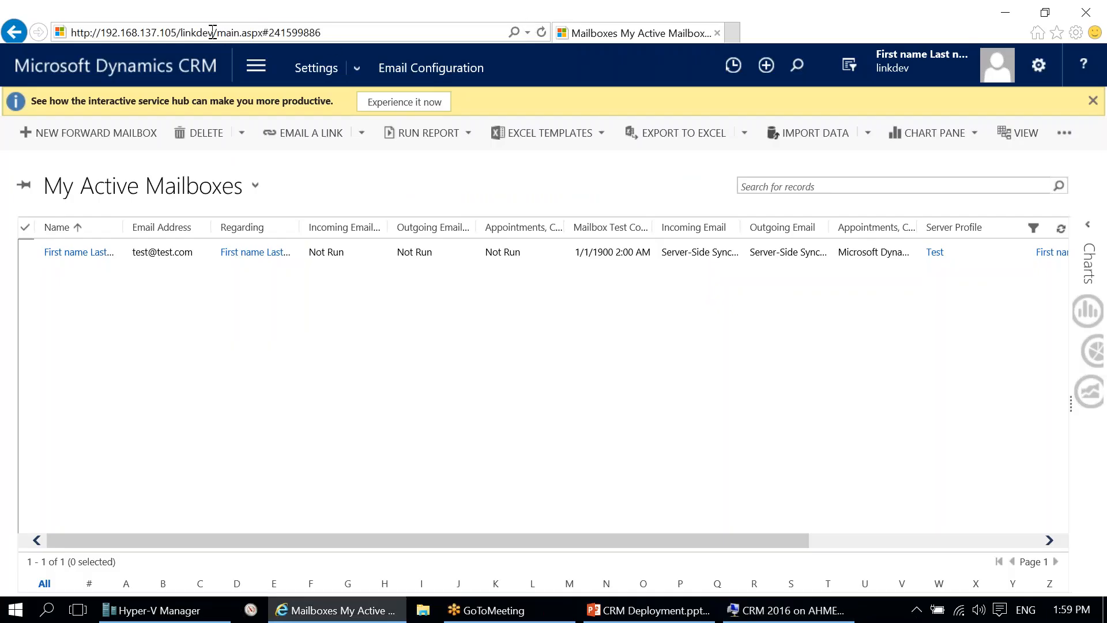
{"action": "left_click_drag", "start_coordinate": [213, 31], "coordinate": [71, 33]}
{"action": "key", "text": "ctrl+c"}
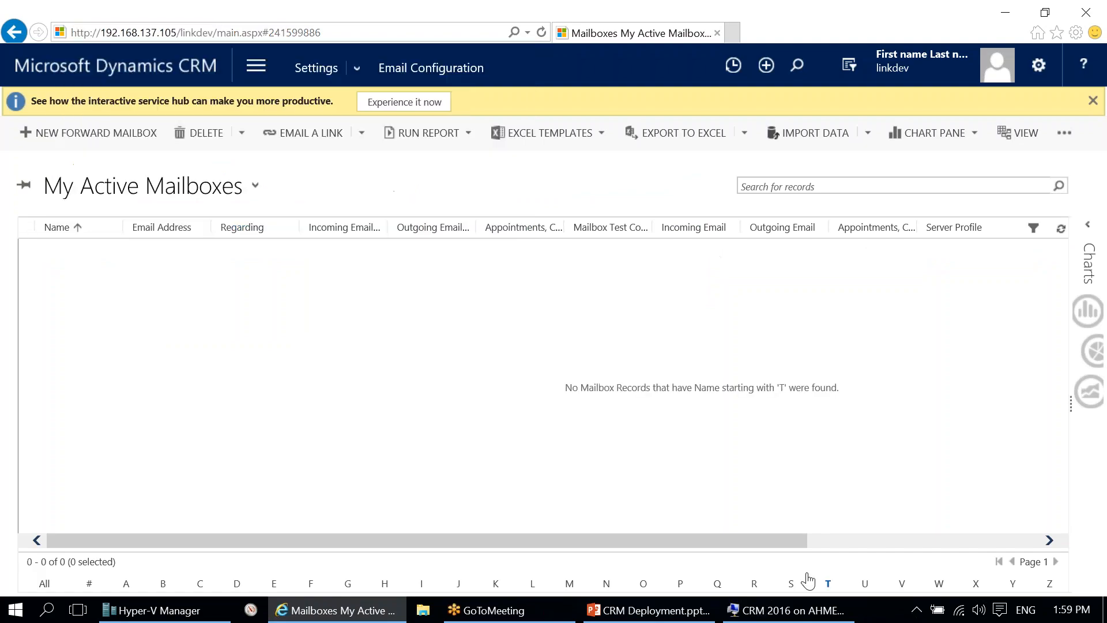
{"action": "left_click", "coordinate": [784, 609]}
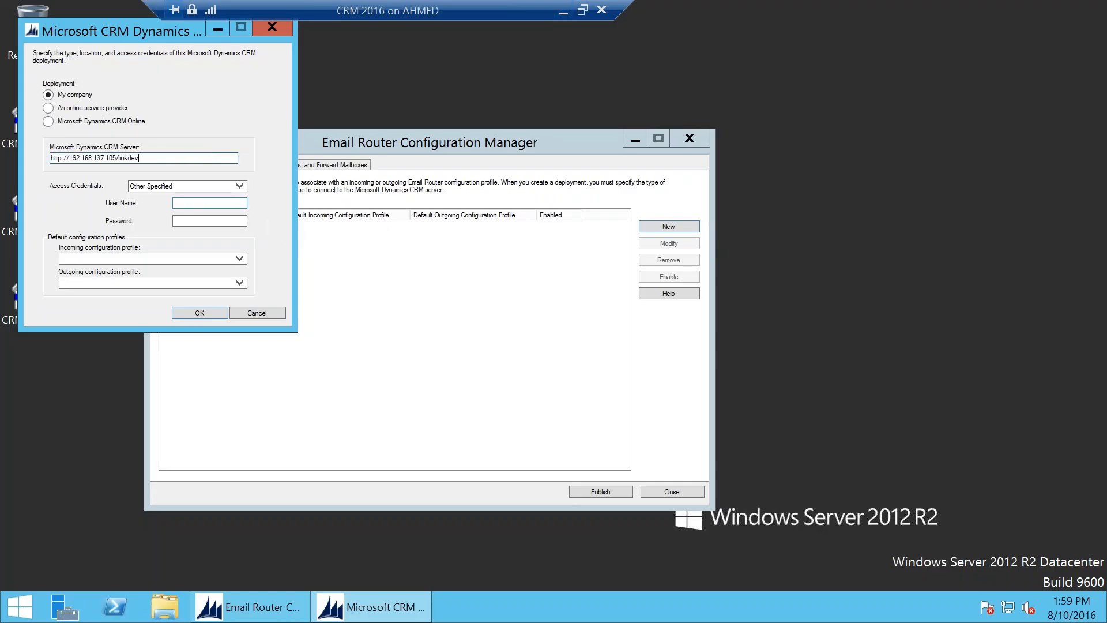
Step: Set the deployment's access credentials to Other Specified and enter the user name and password
{"action": "left_click", "coordinate": [190, 186]}
{"action": "left_click", "coordinate": [181, 196]}
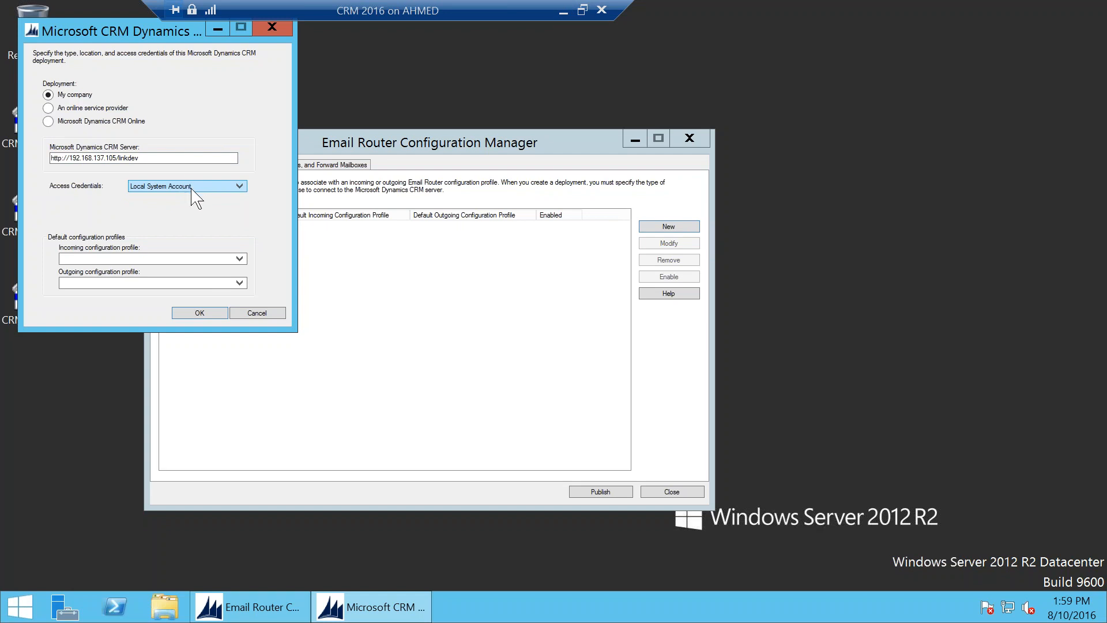
{"action": "left_click", "coordinate": [192, 189]}
{"action": "left_click", "coordinate": [187, 203]}
{"action": "left_click", "coordinate": [211, 203]}
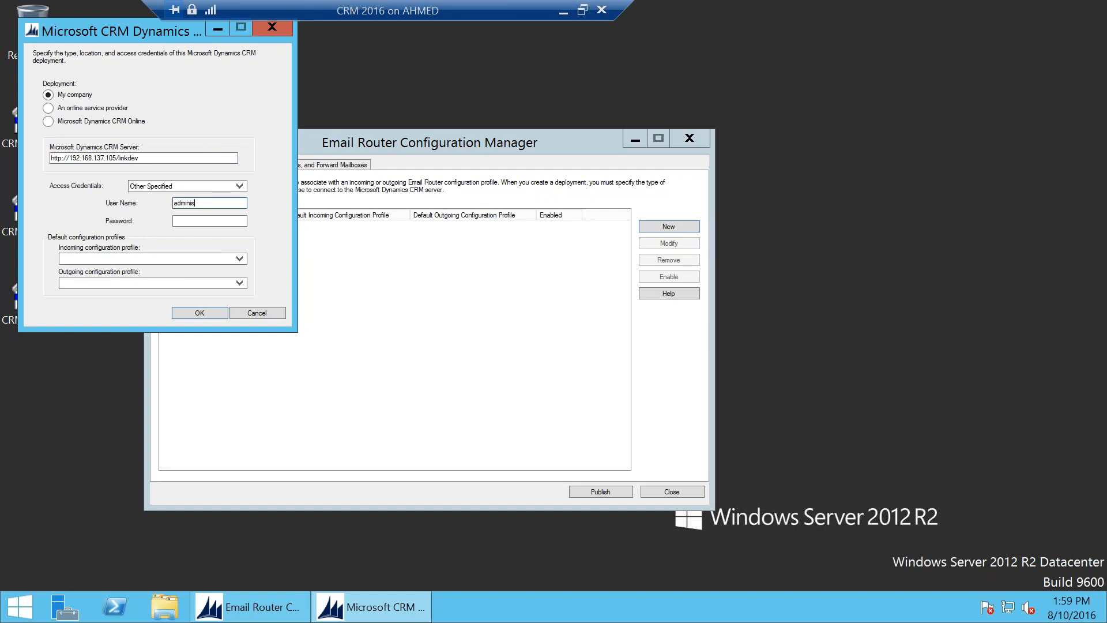
{"action": "key", "text": "Tab"}
Step: Leave the deployment's default incoming and outgoing profiles empty
{"action": "left_click", "coordinate": [167, 258]}
{"action": "left_click", "coordinate": [137, 274]}
{"action": "left_click", "coordinate": [118, 283]}
{"action": "left_click", "coordinate": [121, 287]}
{"action": "left_click", "coordinate": [133, 258]}
{"action": "left_click", "coordinate": [133, 261]}
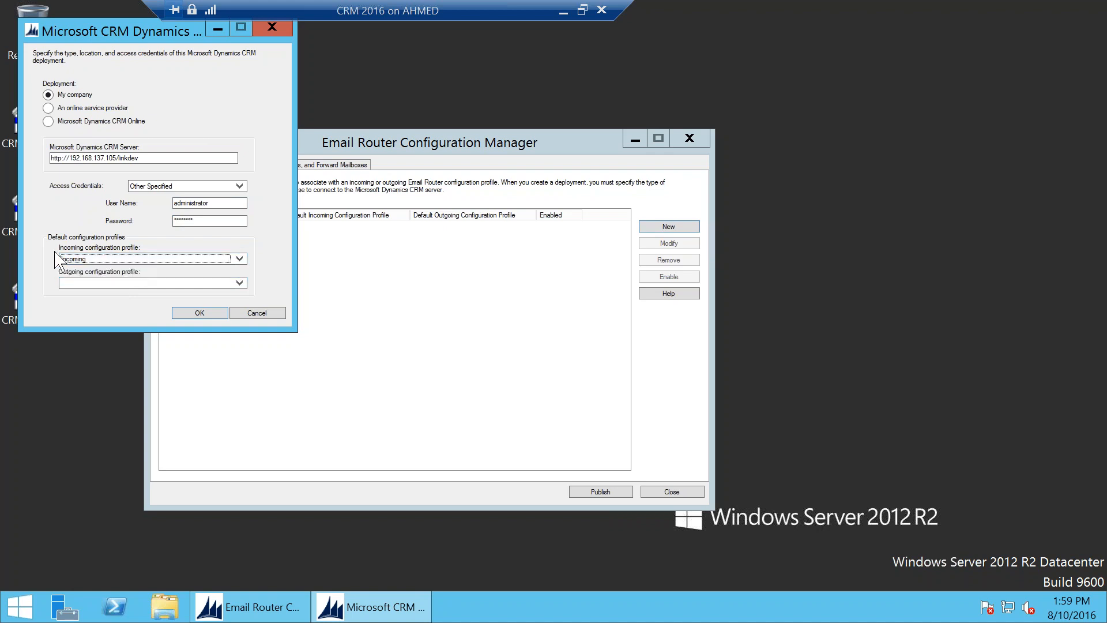
{"action": "left_click", "coordinate": [114, 259]}
{"action": "left_click", "coordinate": [81, 277]}
{"action": "left_click_drag", "start_coordinate": [117, 157], "coordinate": [84, 157]}
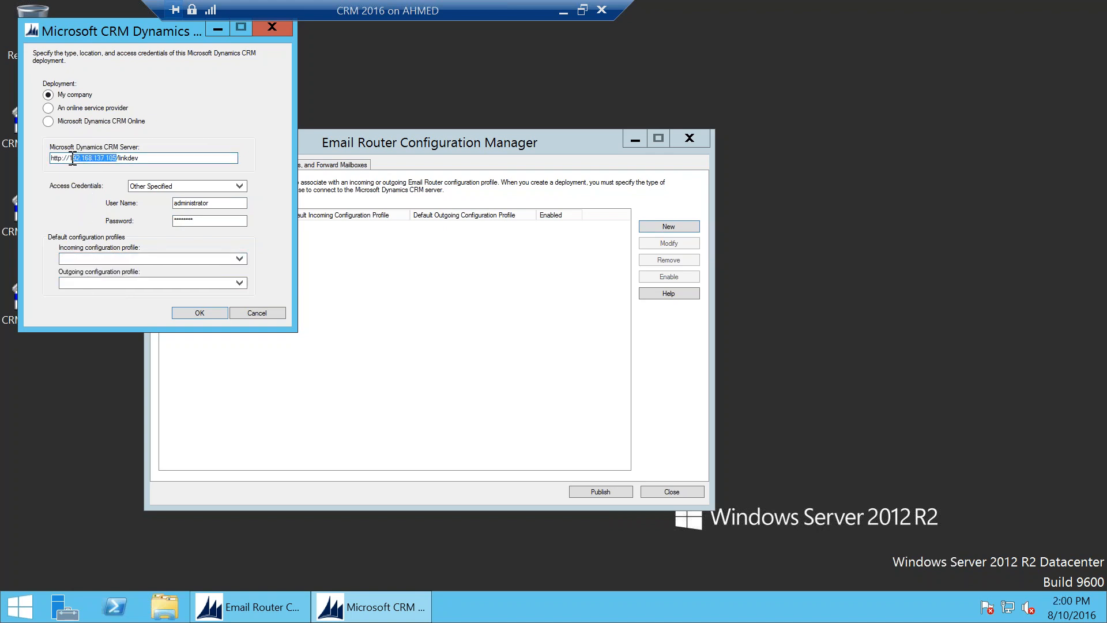
{"action": "type", "text": "localhost"}
{"action": "left_click", "coordinate": [199, 313]}
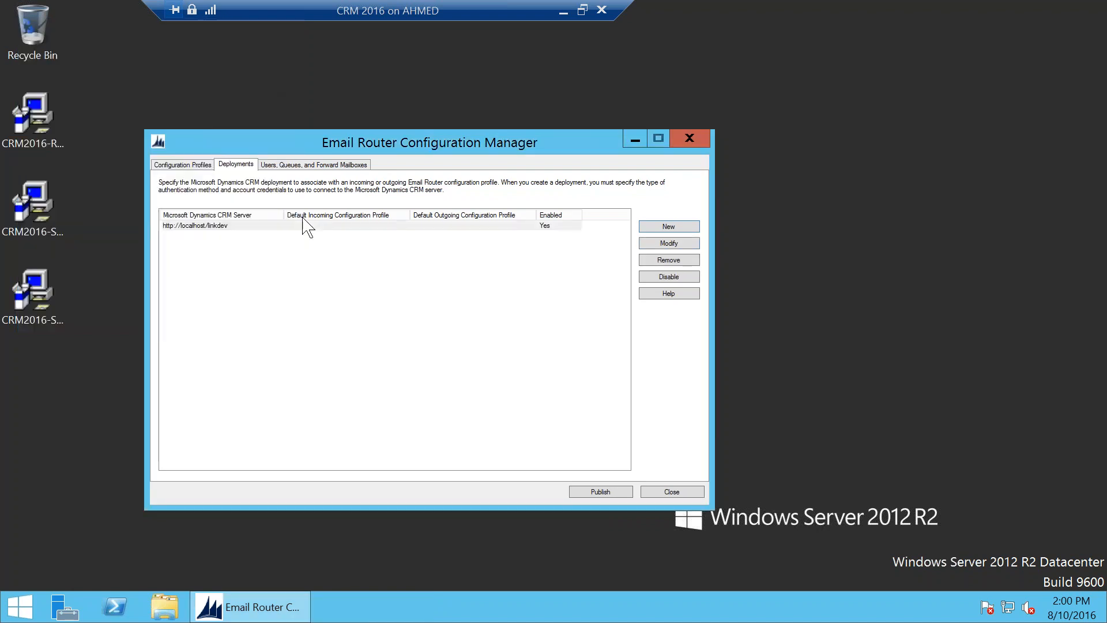
Step: Load the deployment's users, give the user's mailbox the Incoming profile, and view Forward Mailboxes
{"action": "left_click", "coordinate": [325, 167]}
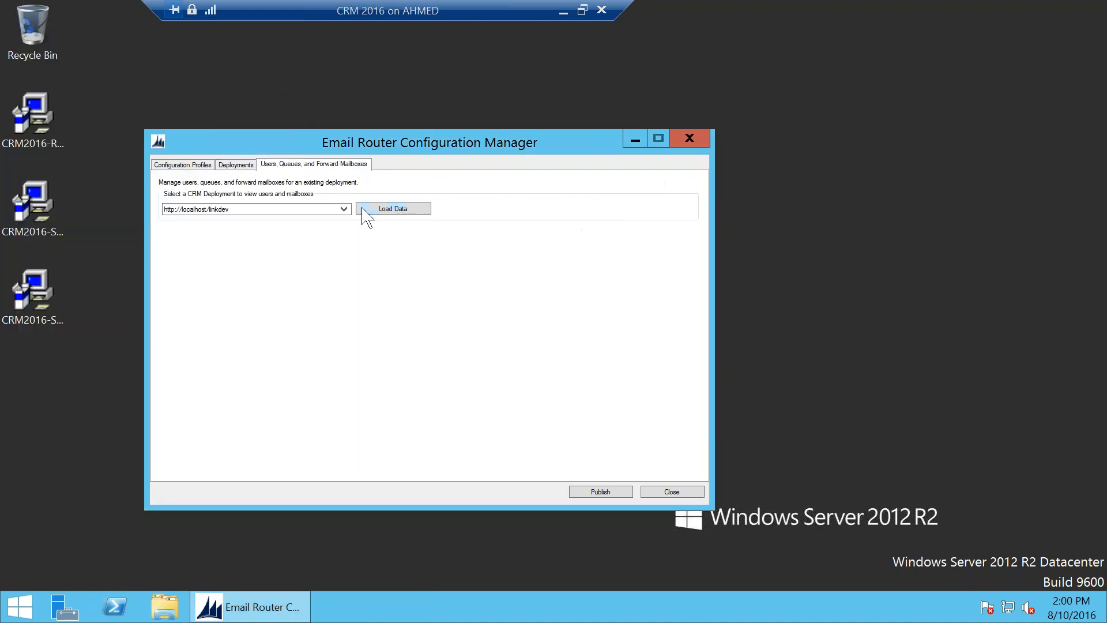
{"action": "left_click", "coordinate": [397, 213]}
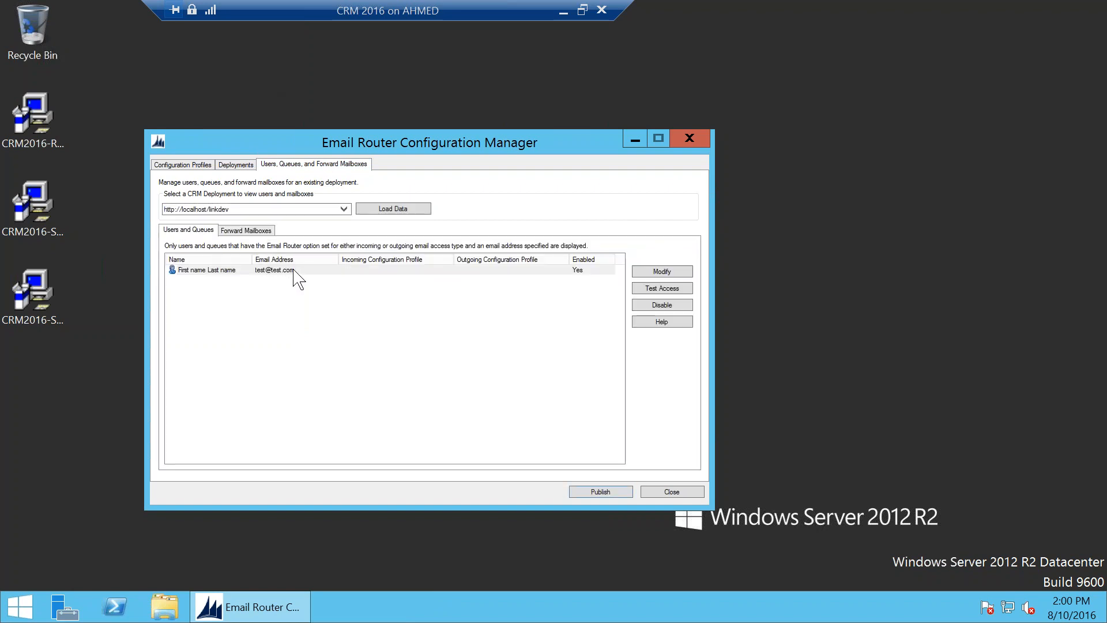
{"action": "left_click", "coordinate": [296, 270]}
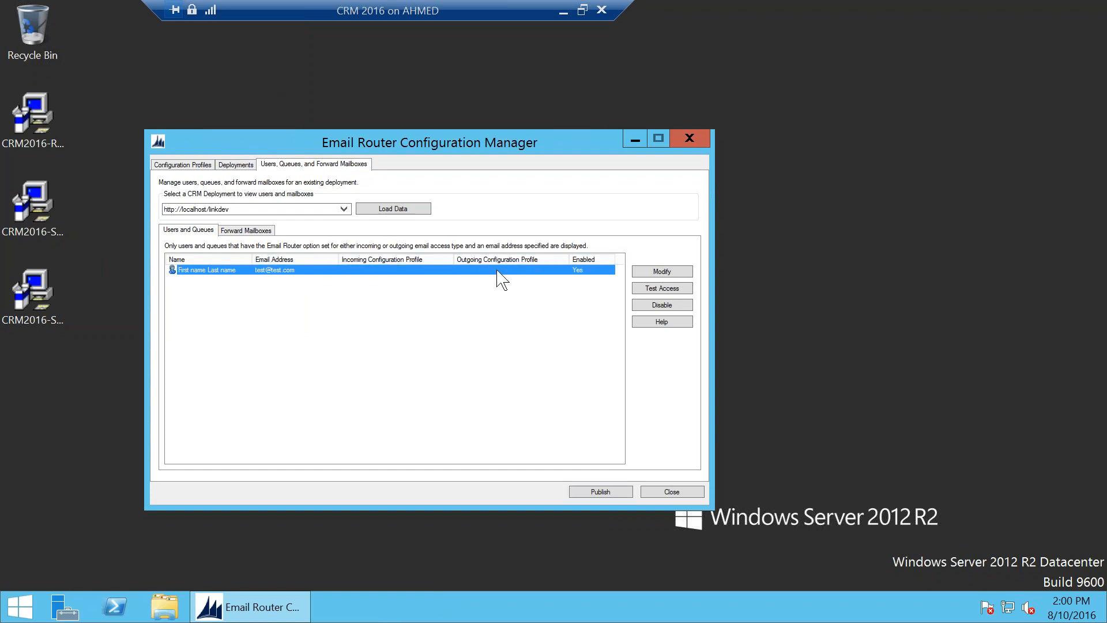
{"action": "left_click", "coordinate": [663, 272]}
{"action": "left_click", "coordinate": [194, 104]}
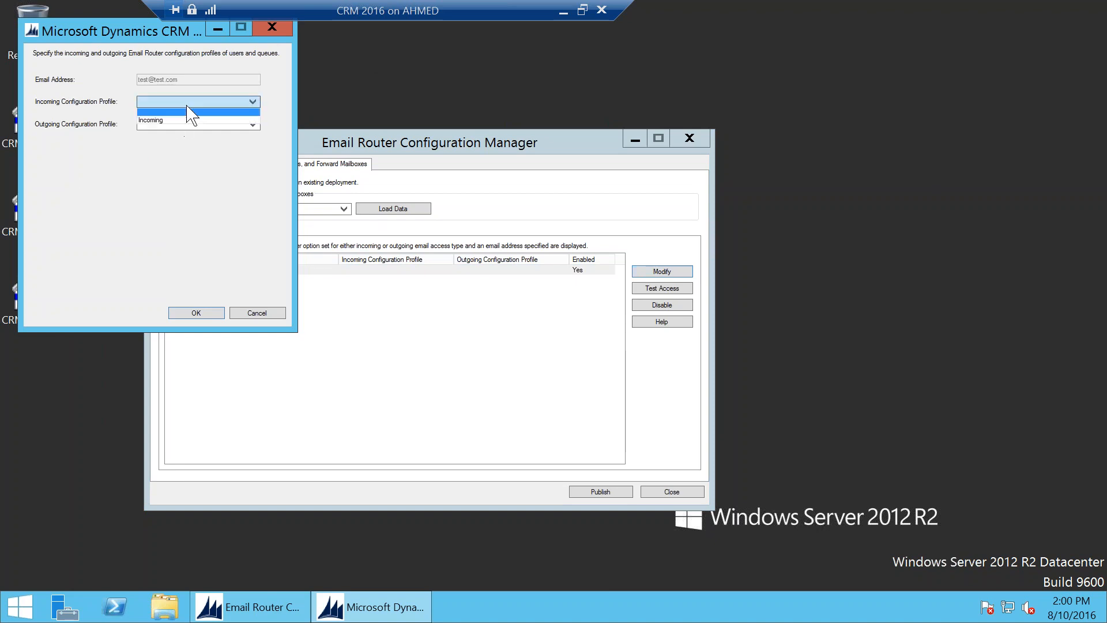
{"action": "left_click", "coordinate": [183, 115]}
{"action": "left_click", "coordinate": [195, 313]}
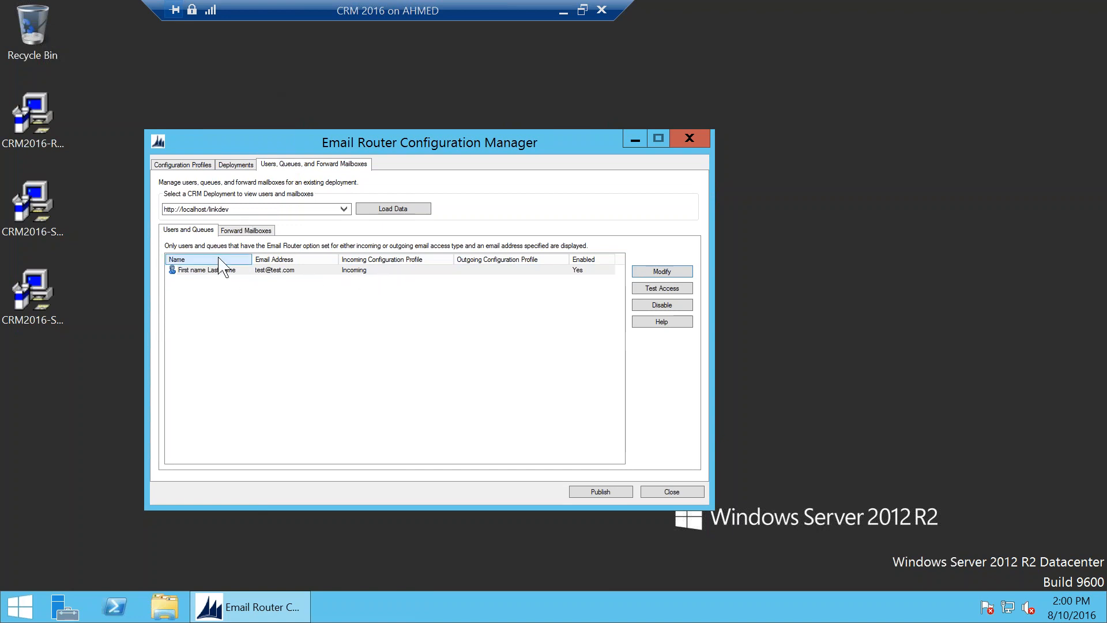
{"action": "left_click", "coordinate": [265, 232]}
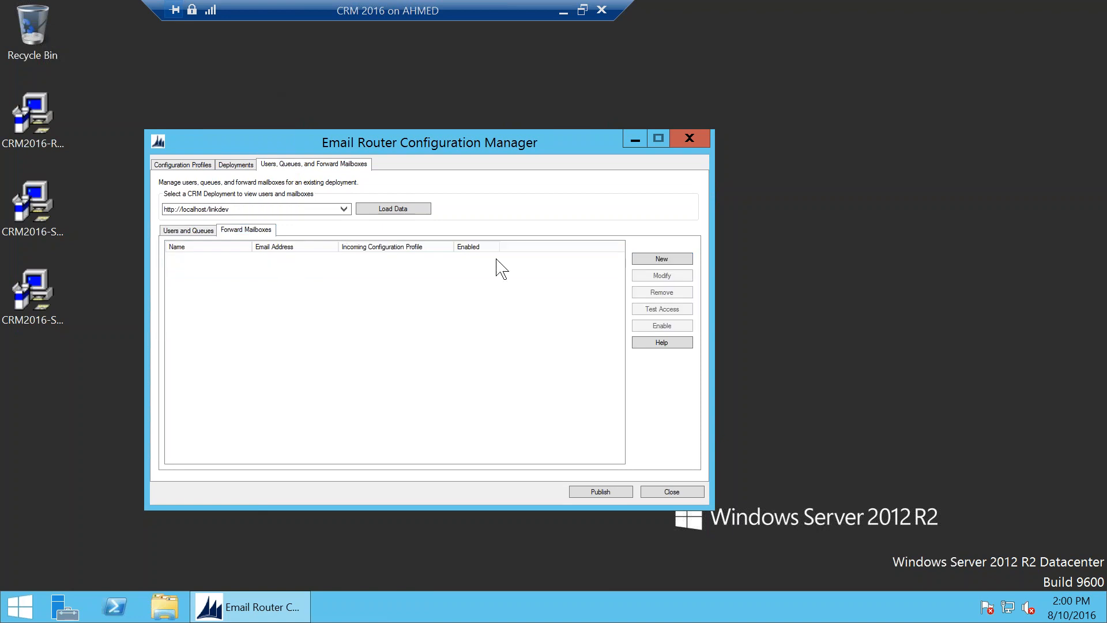
Step: Start a new forward mailbox, then cancel without adding one
{"action": "left_click", "coordinate": [664, 259]}
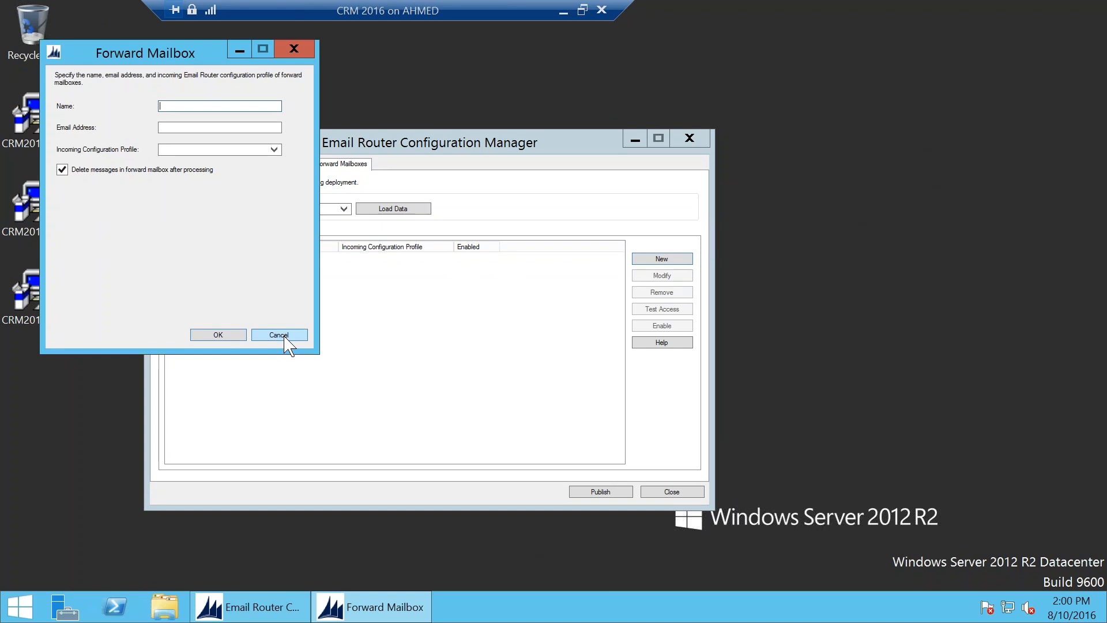
{"action": "left_click", "coordinate": [145, 167]}
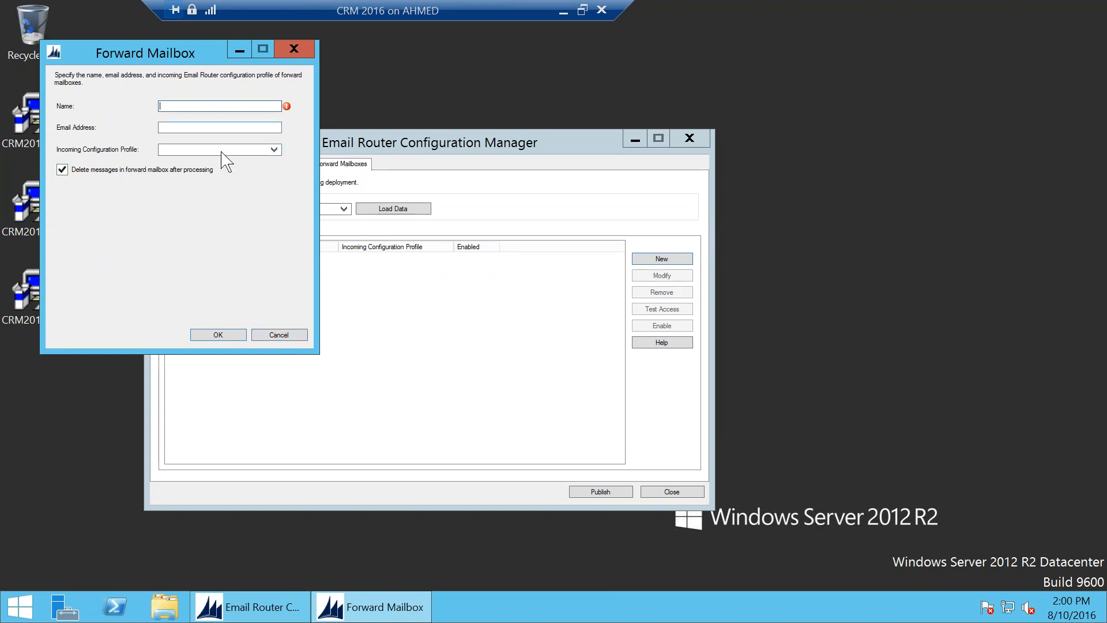
{"action": "left_click", "coordinate": [277, 336]}
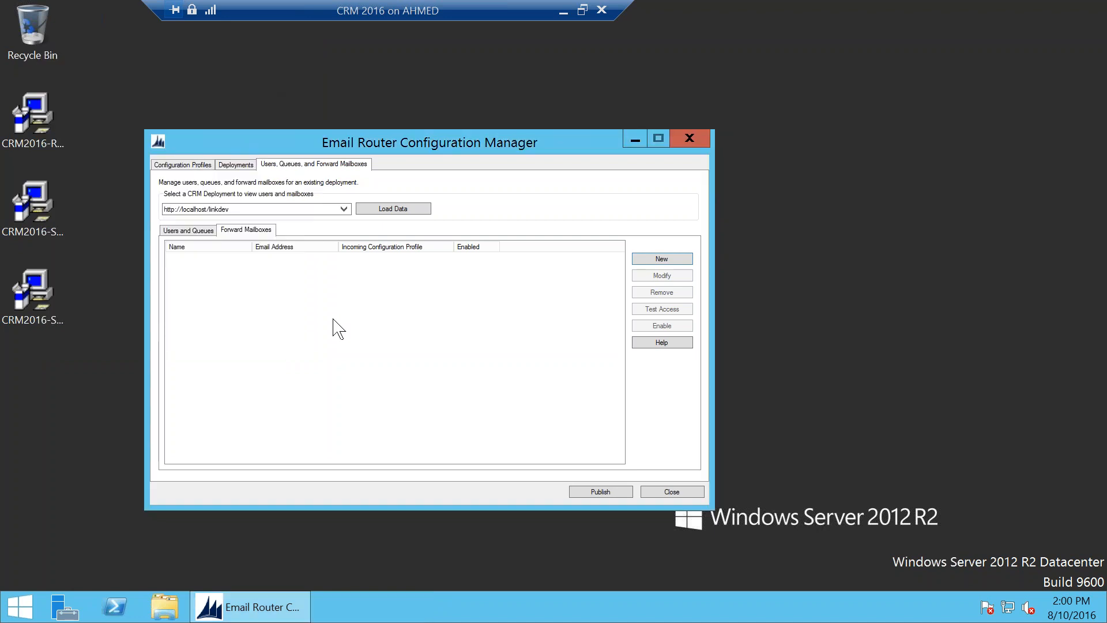
Step: Publish the Email Router configuration from Users and Queues, acknowledge the saved message, and close the manager
{"action": "left_click", "coordinate": [199, 230]}
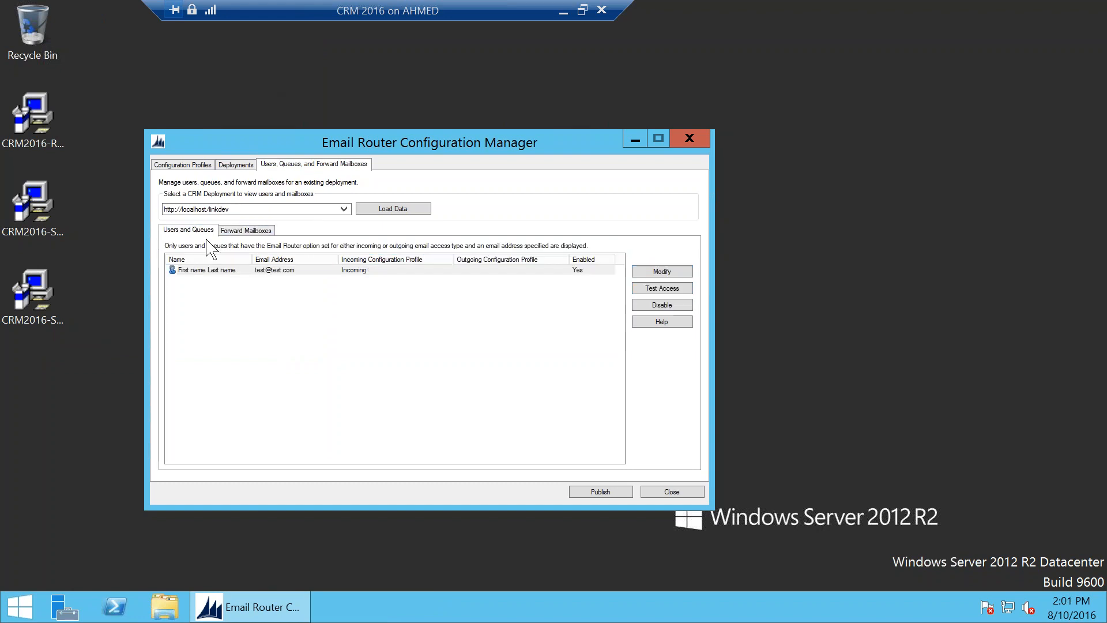
{"action": "left_click", "coordinate": [600, 493]}
{"action": "left_click", "coordinate": [692, 370]}
{"action": "left_click", "coordinate": [672, 492]}
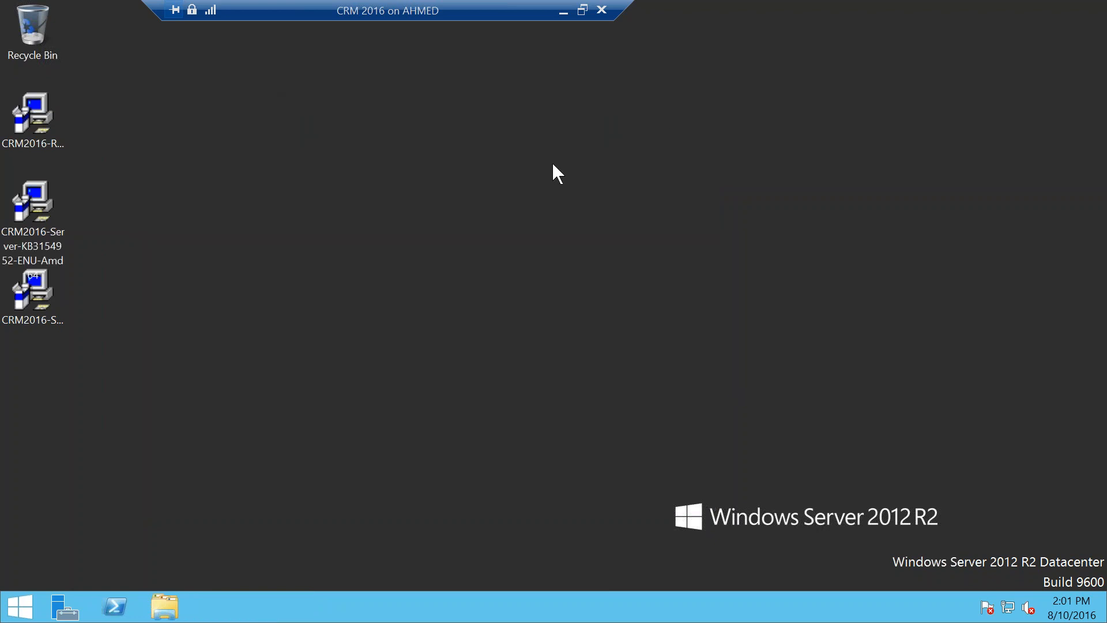
Step: In CRM, review the Test email server profile, leaving auto discovery of server location on
{"action": "left_click", "coordinate": [563, 12]}
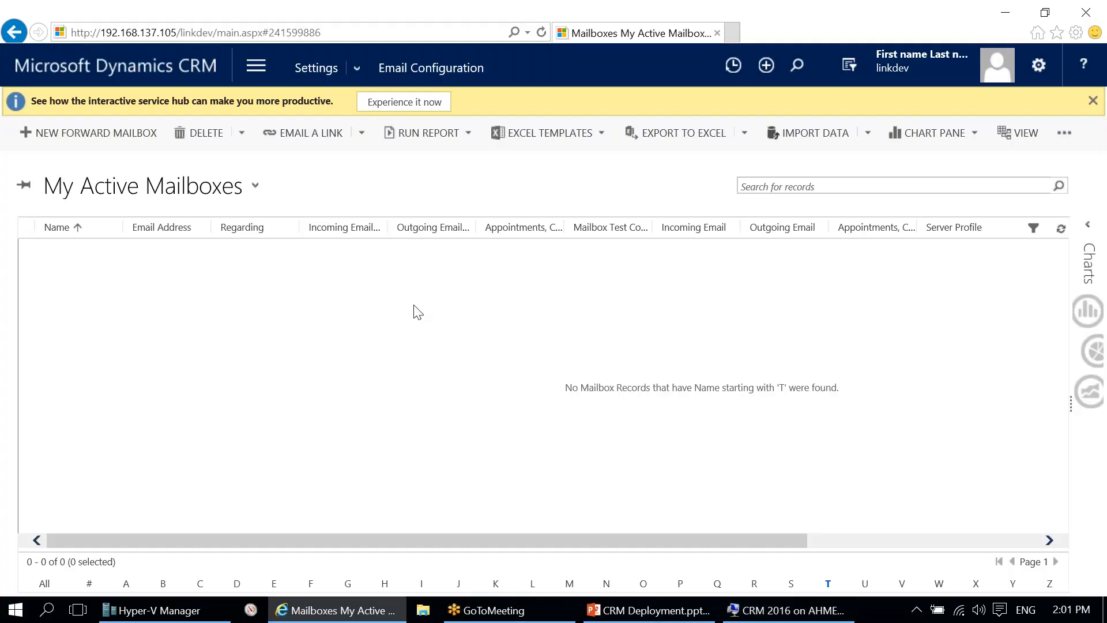
{"action": "left_click", "coordinate": [44, 583]}
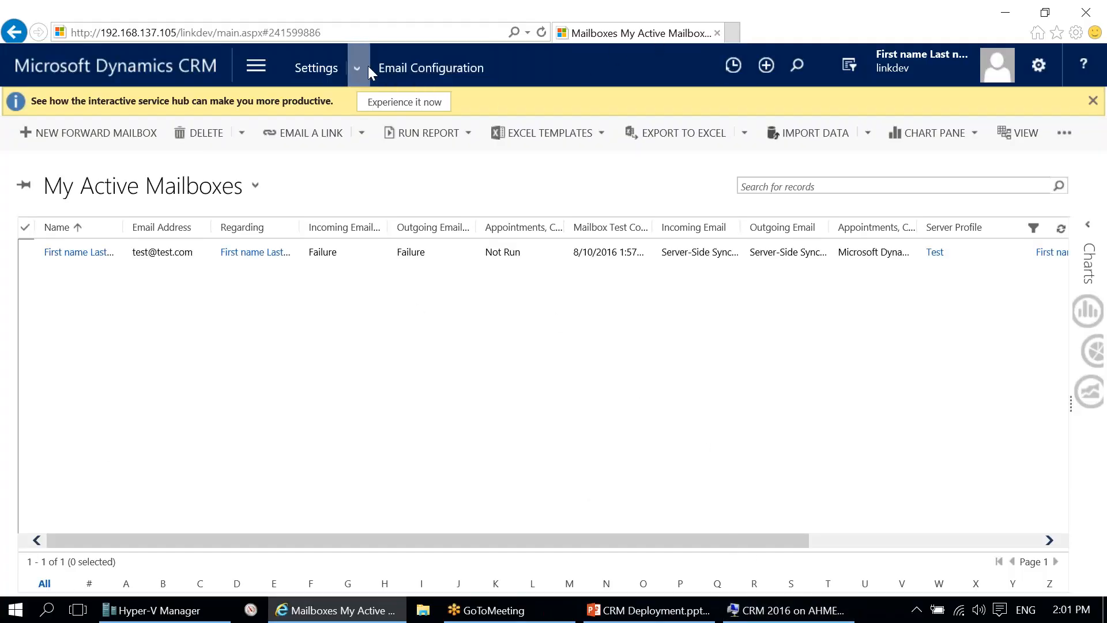
{"action": "left_click", "coordinate": [416, 68]}
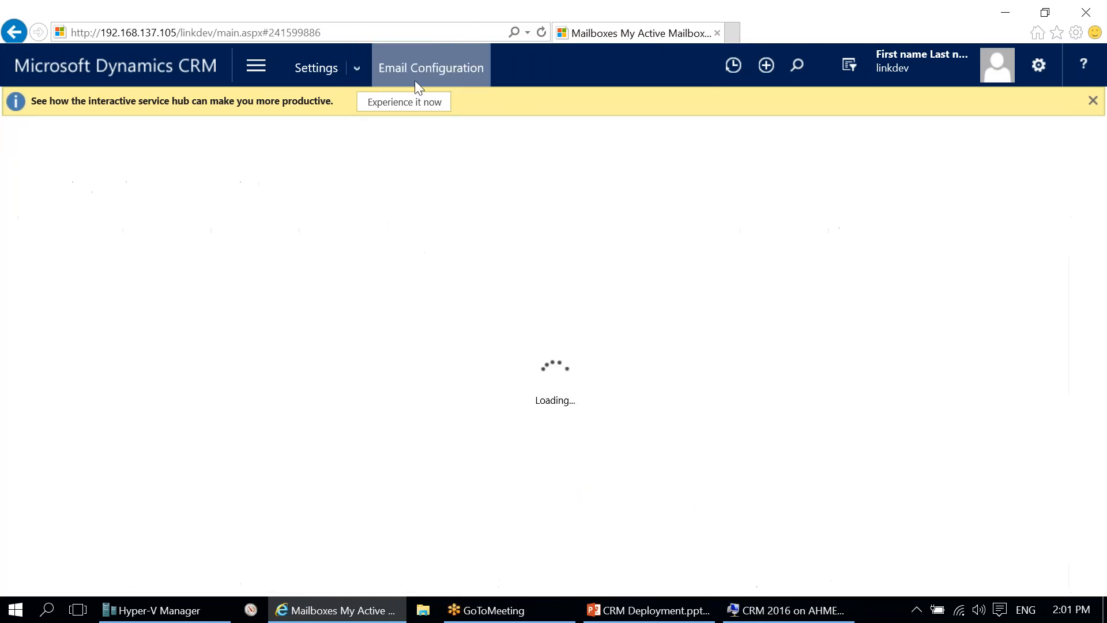
{"action": "left_click", "coordinate": [288, 217]}
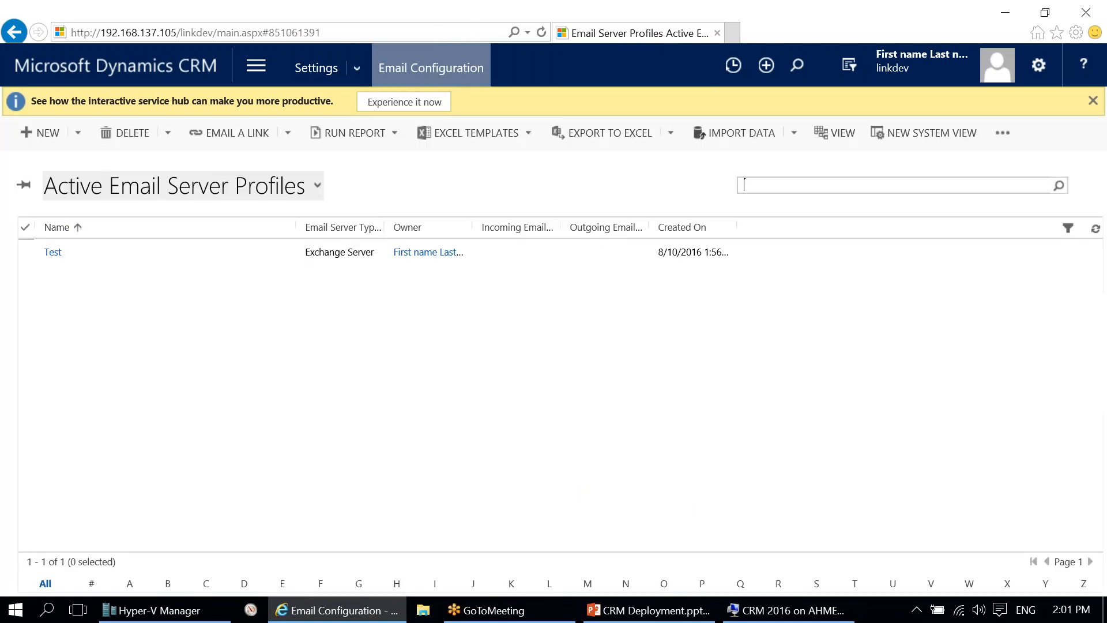
{"action": "double_click", "coordinate": [237, 249]}
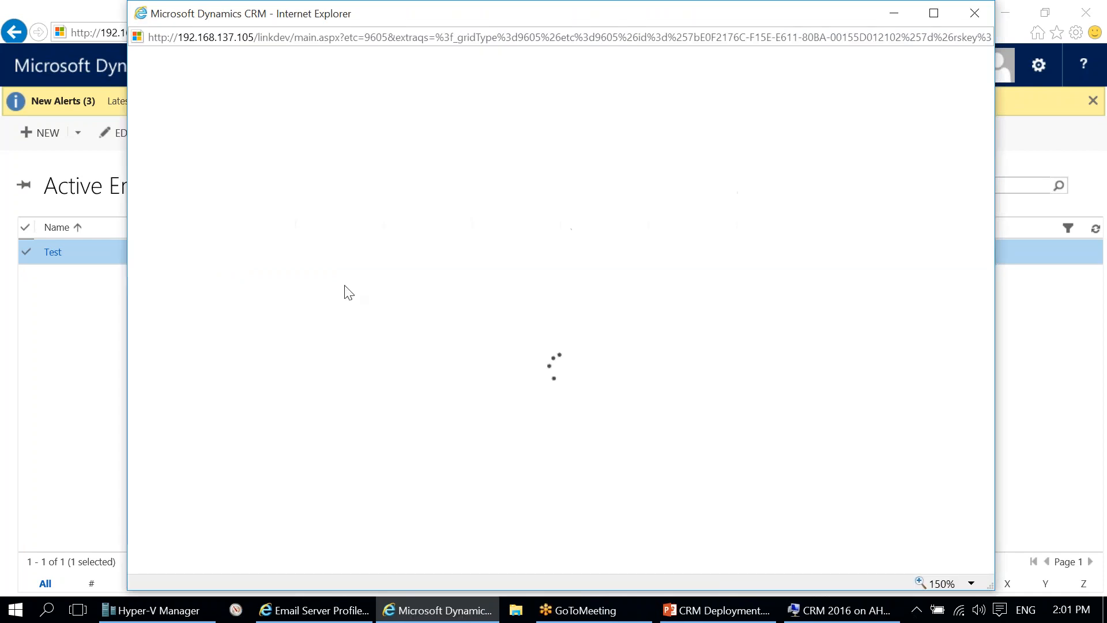
{"action": "scroll", "coordinate": [542, 429], "scroll_direction": "down", "scroll_amount": 2}
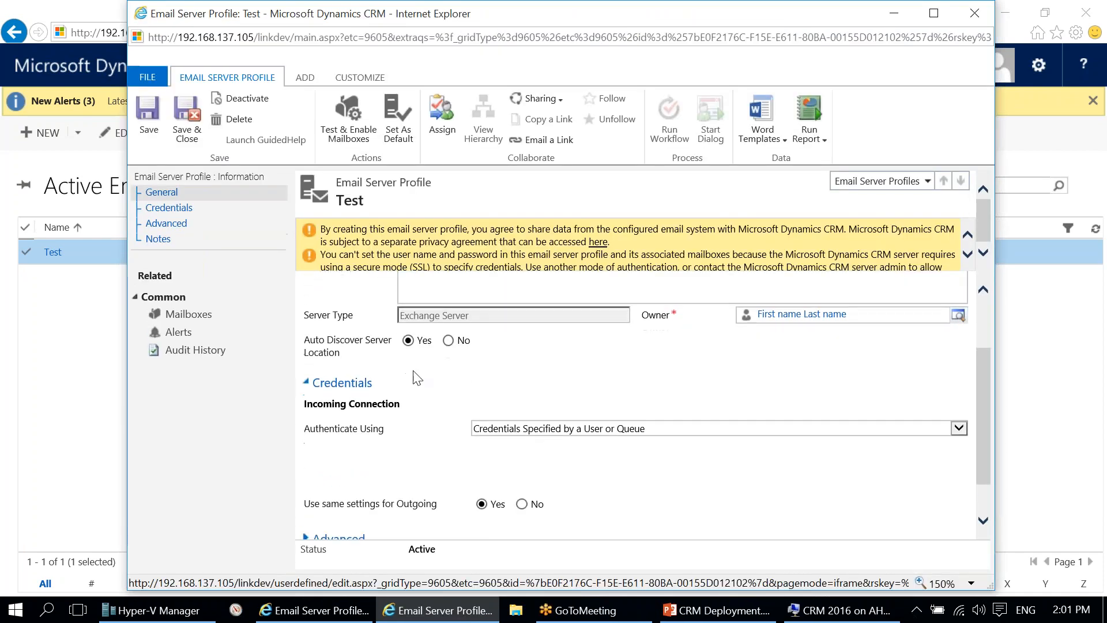
{"action": "left_click", "coordinate": [448, 341]}
{"action": "left_click", "coordinate": [409, 340]}
{"action": "right_click", "coordinate": [568, 22]}
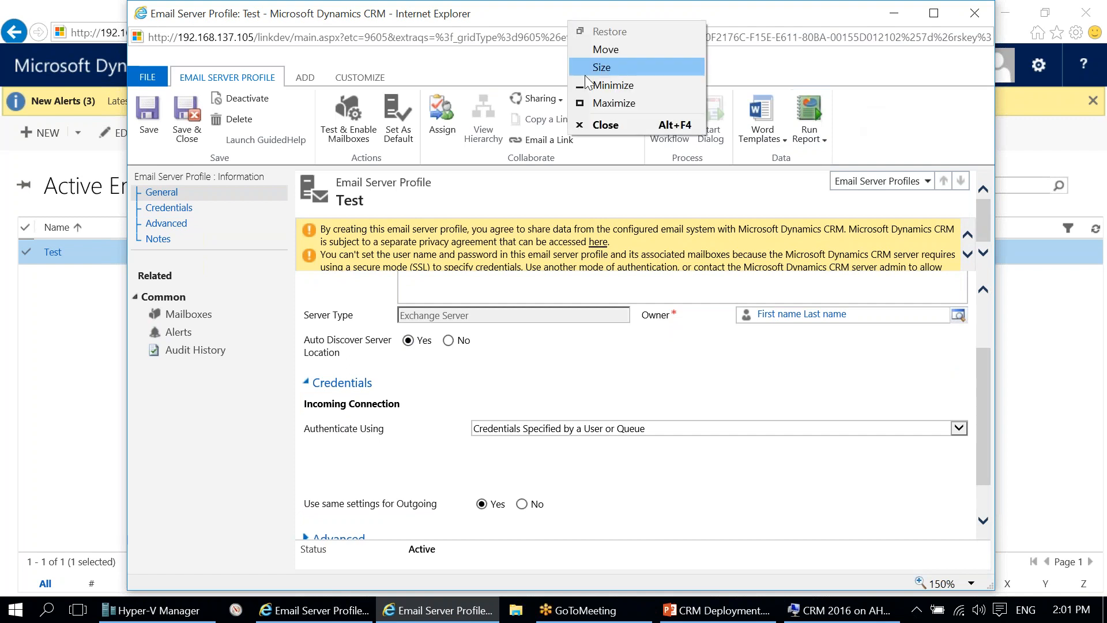
{"action": "left_click", "coordinate": [571, 124]}
Step: Review the organization's email processing options in Email Configuration Settings
{"action": "left_click", "coordinate": [428, 71]}
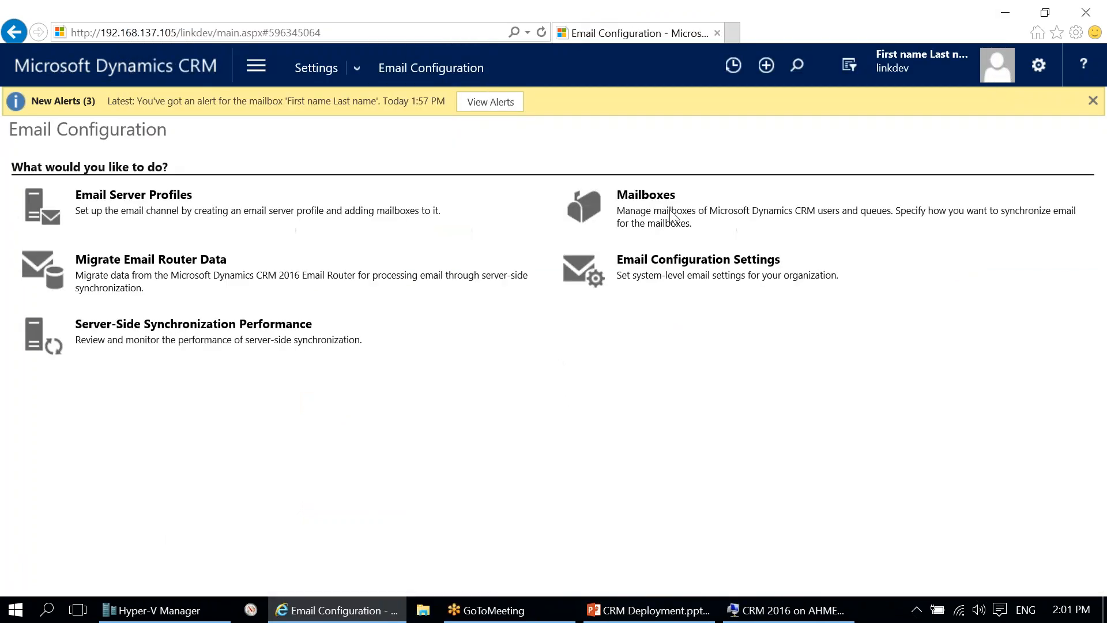
{"action": "left_click", "coordinate": [672, 270]}
{"action": "left_click", "coordinate": [669, 241]}
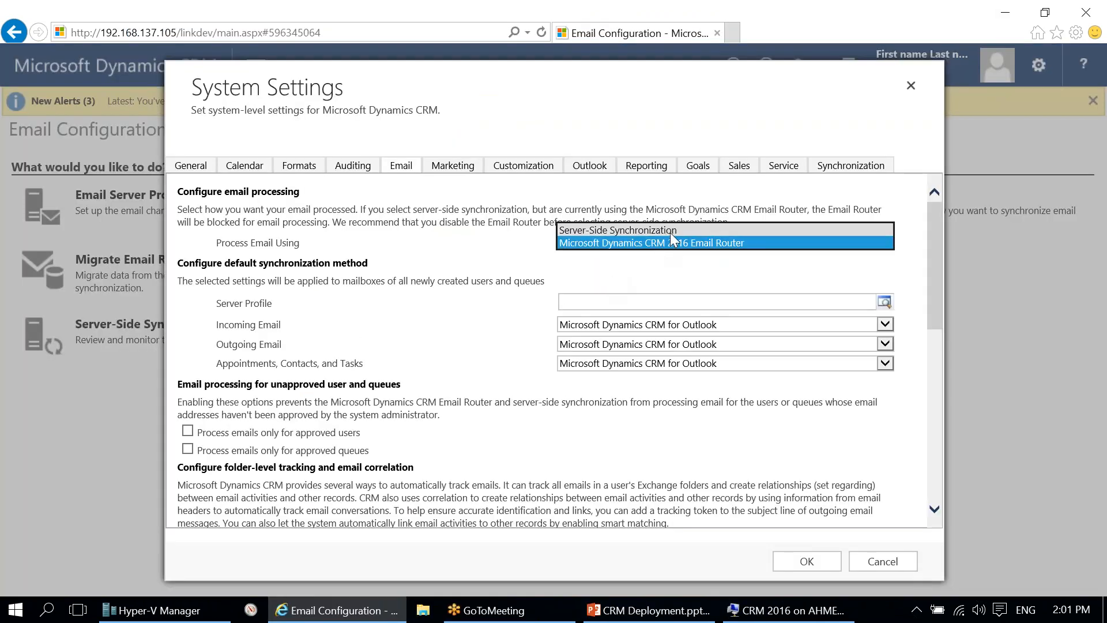
{"action": "left_click", "coordinate": [834, 553]}
Step: Review the user's record in the active mailboxes list
{"action": "left_click", "coordinate": [594, 209]}
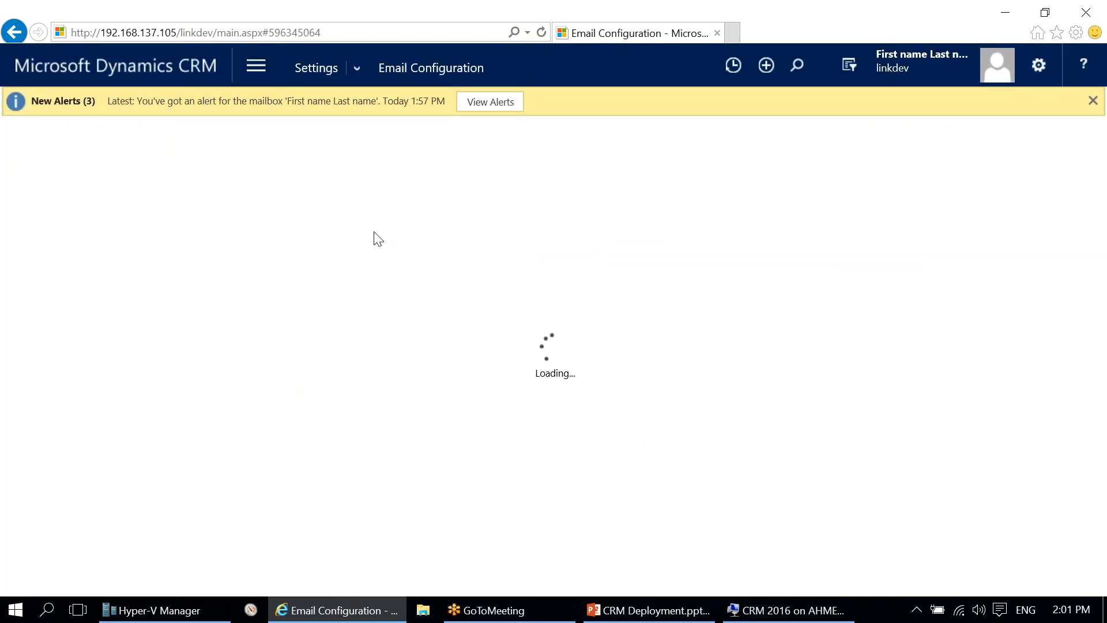
{"action": "double_click", "coordinate": [365, 251]}
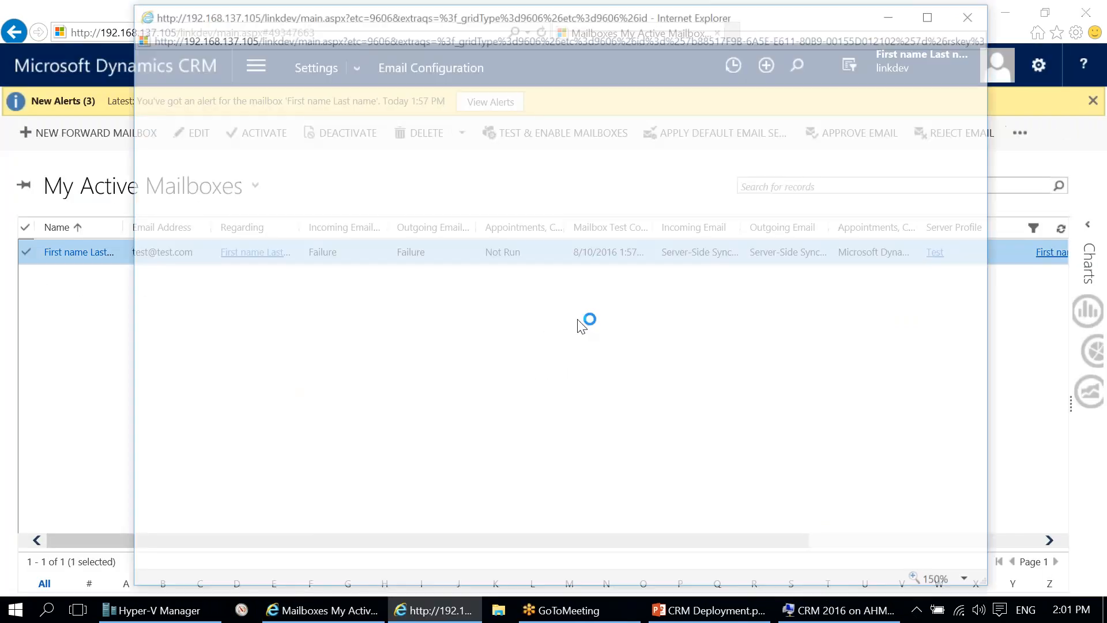
{"action": "scroll", "coordinate": [647, 463], "scroll_direction": "down", "scroll_amount": 2}
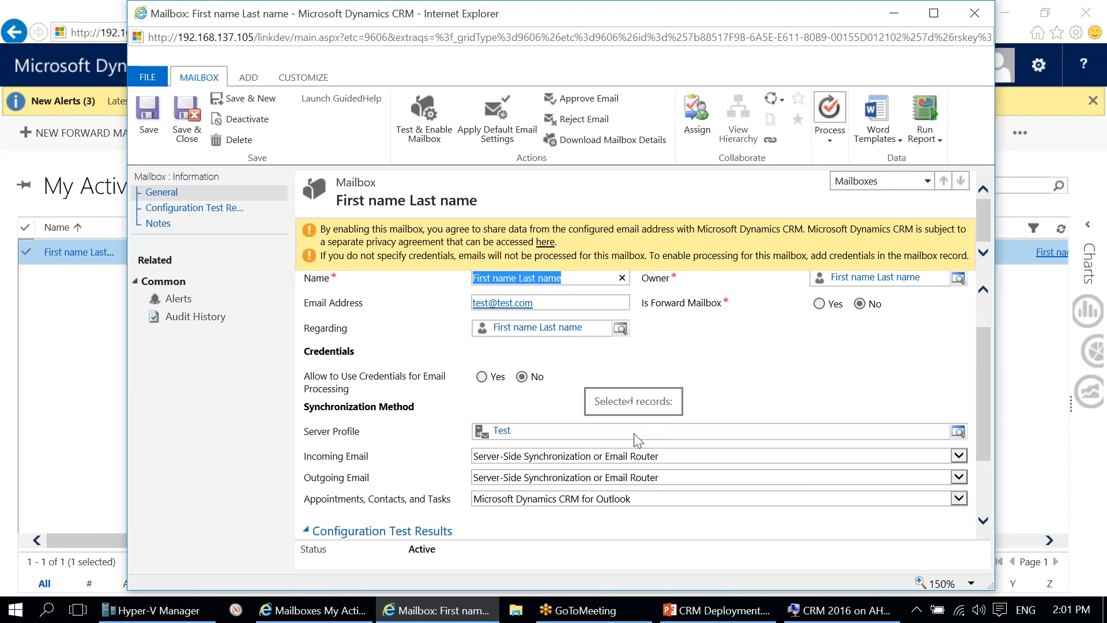
{"action": "right_click", "coordinate": [531, 11]}
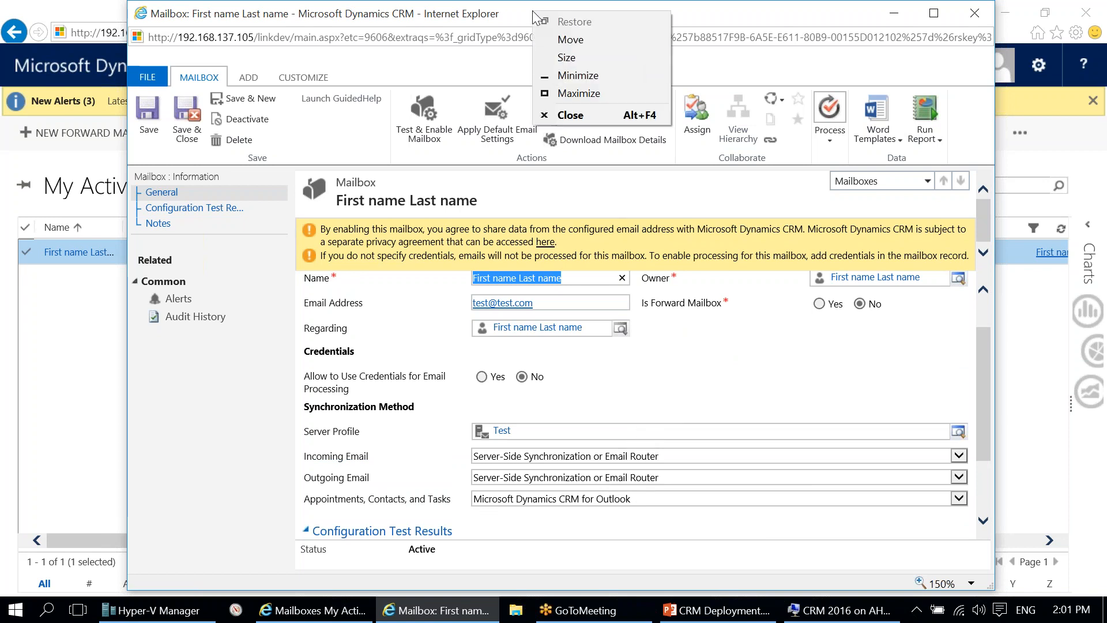
{"action": "left_click", "coordinate": [566, 119]}
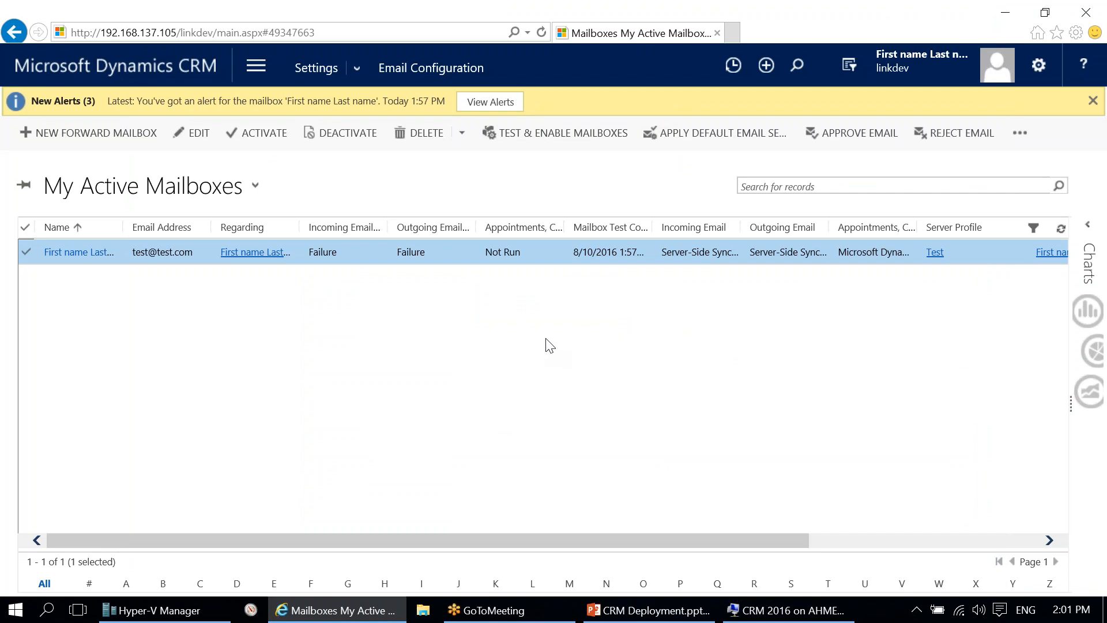
Step: Show slide 44, Maintenance and Troubleshooting, in the CRM Deployment presentation
{"action": "left_click", "coordinate": [648, 610]}
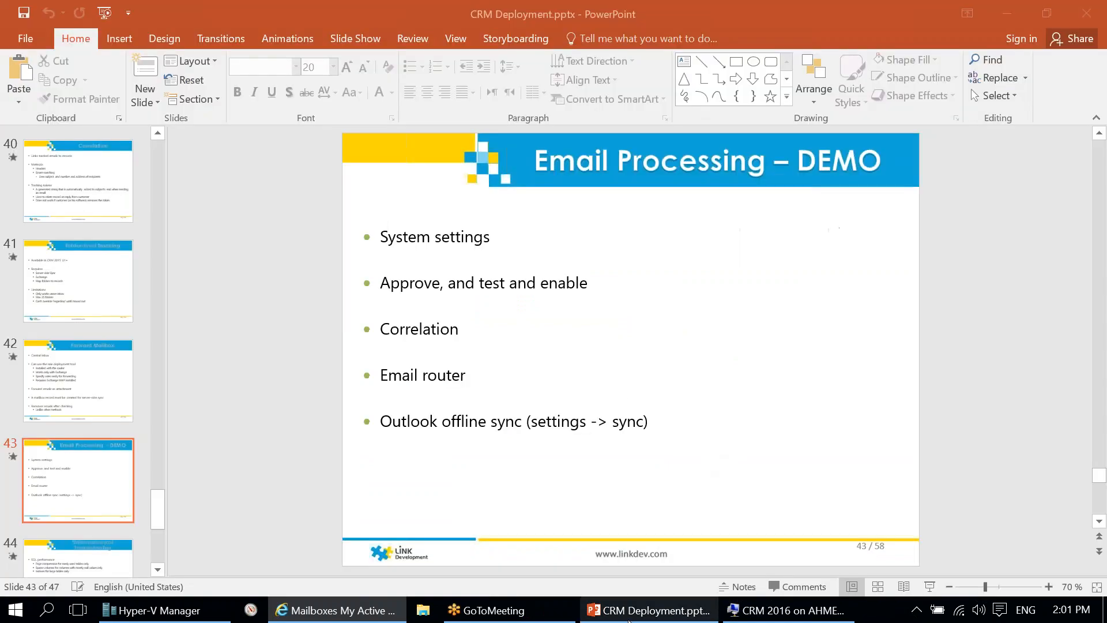
{"action": "scroll", "coordinate": [778, 493], "scroll_direction": "down", "scroll_amount": 1}
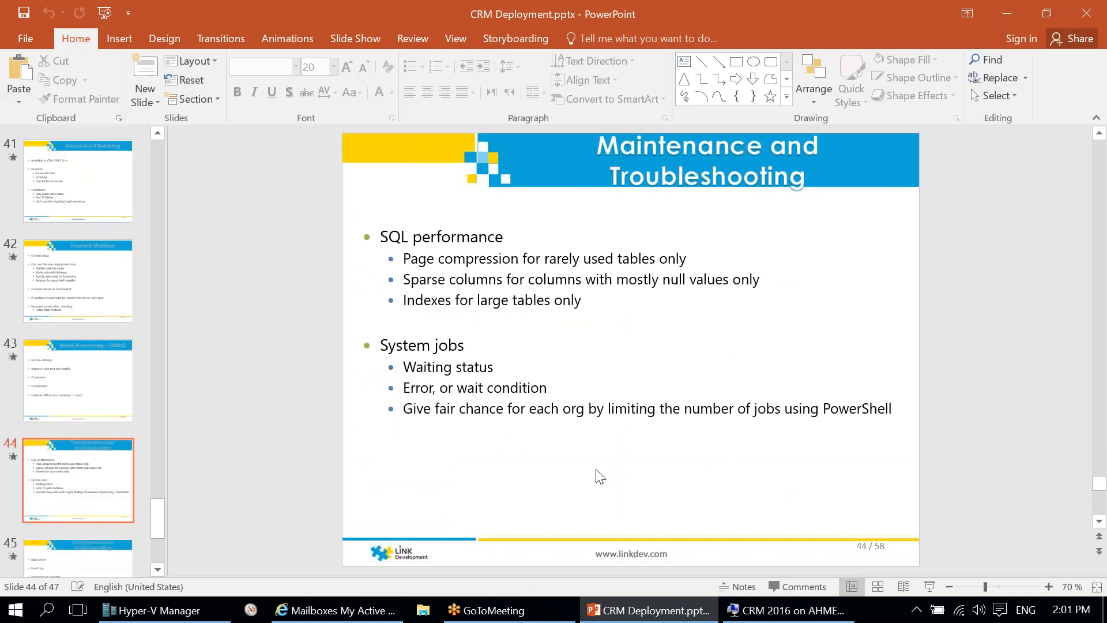
{"action": "scroll", "coordinate": [611, 473], "scroll_direction": "down", "scroll_amount": 1}
{"action": "scroll", "coordinate": [610, 473], "scroll_direction": "up", "scroll_amount": 1}
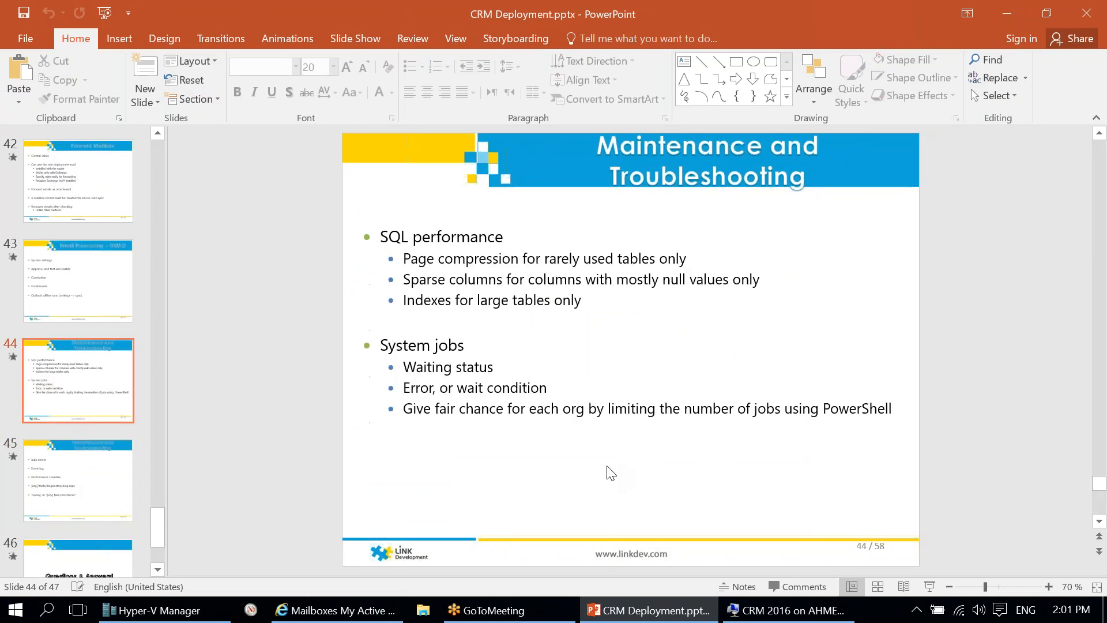
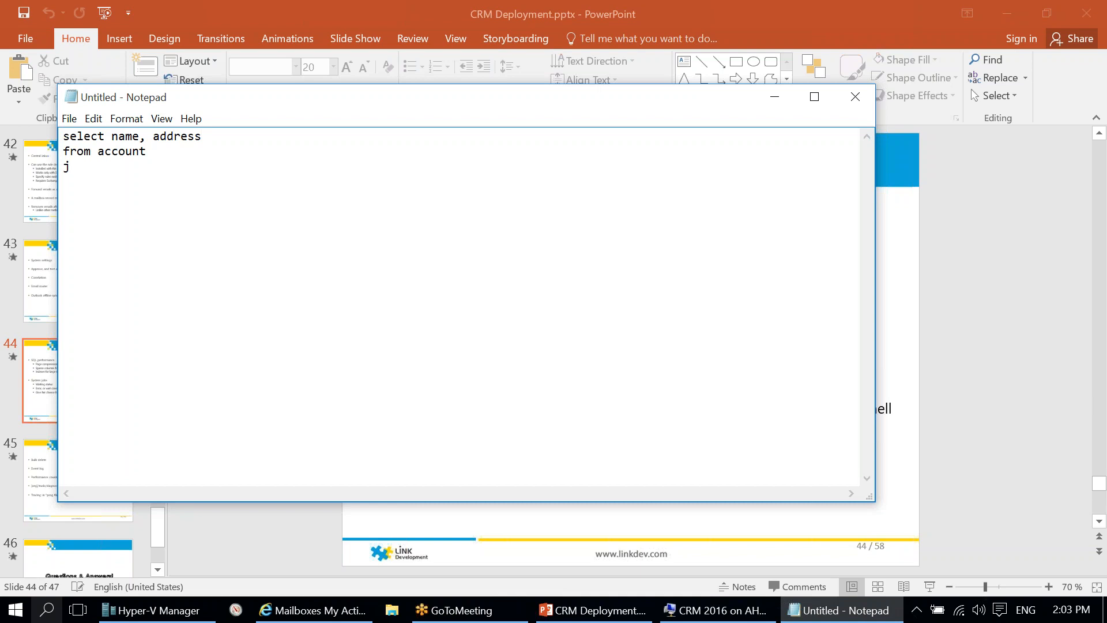
Step: Start a 'where name li…' line in the account query draft, deleting a stray character
{"action": "type", "text": "link"}
{"action": "key", "text": "BackSpace"}
{"action": "key", "text": "BackSpace"}
{"action": "key", "text": "BackSpace"}
Step: Finish the query with WHERE name LIKE '%test%' and an ORDER BY age line
{"action": "type", "text": "ke '%te"}
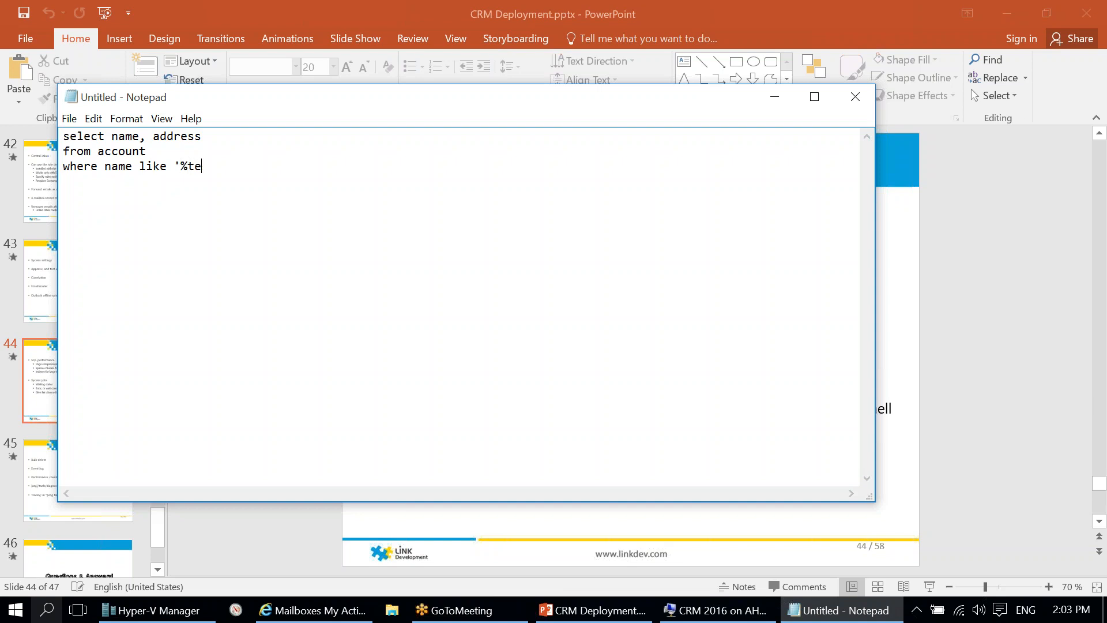
{"action": "type", "text": "st%'"}
{"action": "key", "text": "Return"}
{"action": "type", "text": "order "}
{"action": "type", "text": "age, "}
{"action": "type", "text": "by age;"}
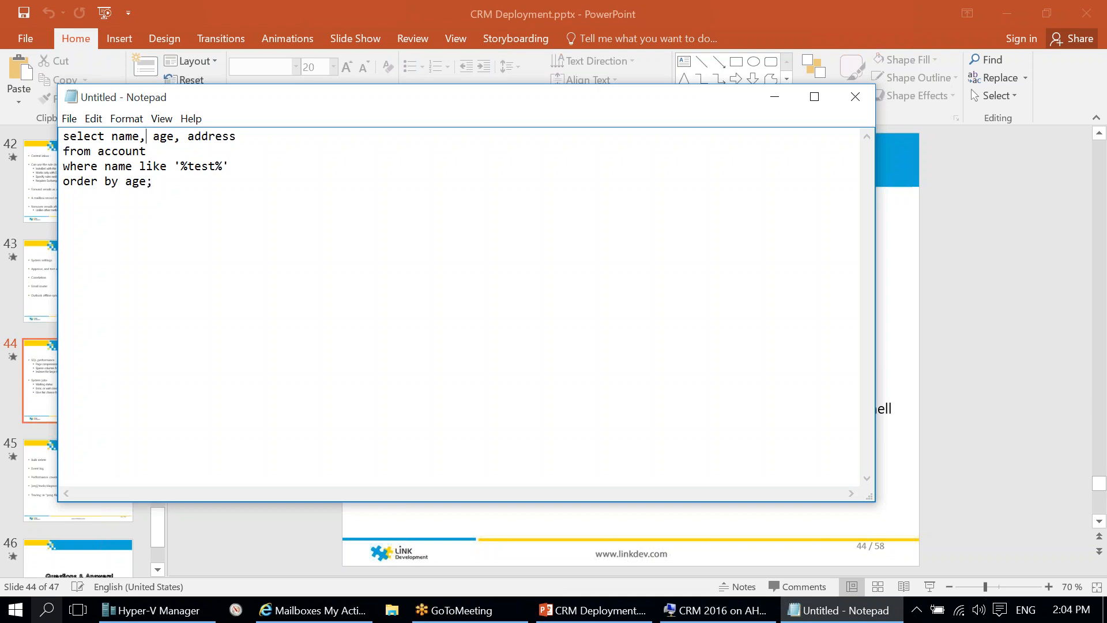
{"action": "key", "text": "shift+Right"}
{"action": "key", "text": "shift+Right"}
{"action": "key", "text": "shift+Right"}
{"action": "key", "text": "shift+Right"}
{"action": "key", "text": "shift+Right"}
{"action": "key", "text": "shift+Right"}
{"action": "key", "text": "shift+Right"}
{"action": "key", "text": "shift+Right"}
{"action": "key", "text": "shift+Right"}
{"action": "key", "text": "Down"}
Step: Add a CREATE NONCLUSTERED INDEX statement on account (name, age) INCLUDE address
{"action": "type", "text": "cf"}
{"action": "type", "text": "eate non"}
{"action": "type", "text": "clu"}
{"action": "type", "text": "stered"}
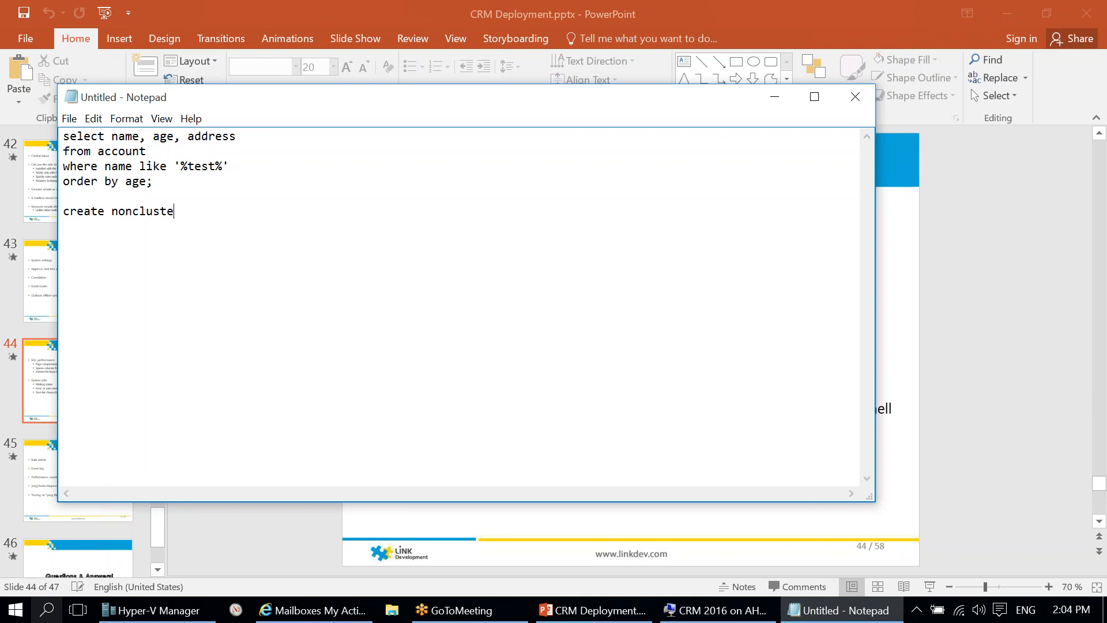
{"action": "type", "text": " index lakfjklas"}
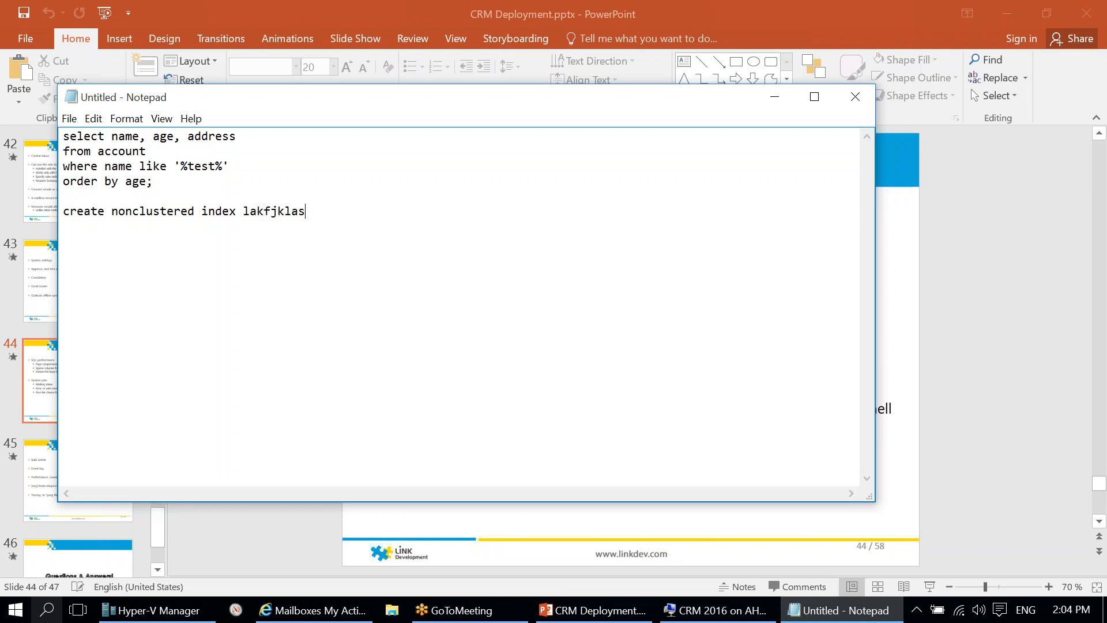
{"action": "key", "text": "Return"}
{"action": "type", "text": "on account"}
{"action": "type", "text": "(name, age)"}
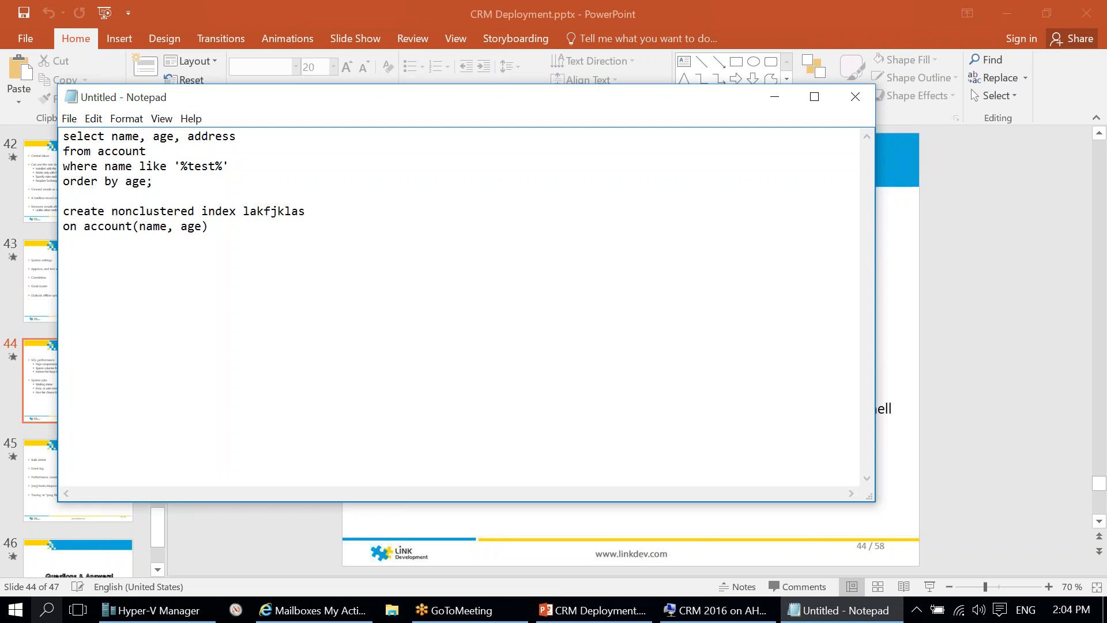
{"action": "type", "text": " include"}
{"action": "key", "text": "BackSpace"}
{"action": "key", "text": "BackSpace"}
{"action": "key", "text": "BackSpace"}
{"action": "type", "text": "address"}
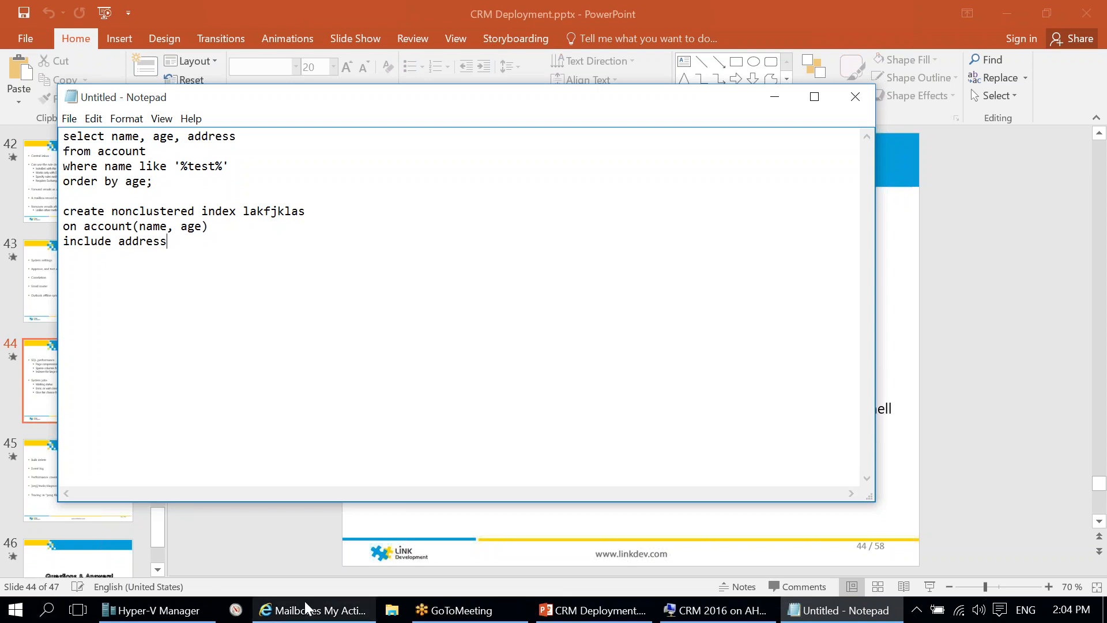
Step: Highlight the index's table, name and age key columns and included address, then close Notepad
{"action": "left_click_drag", "start_coordinate": [220, 225], "coordinate": [89, 227]}
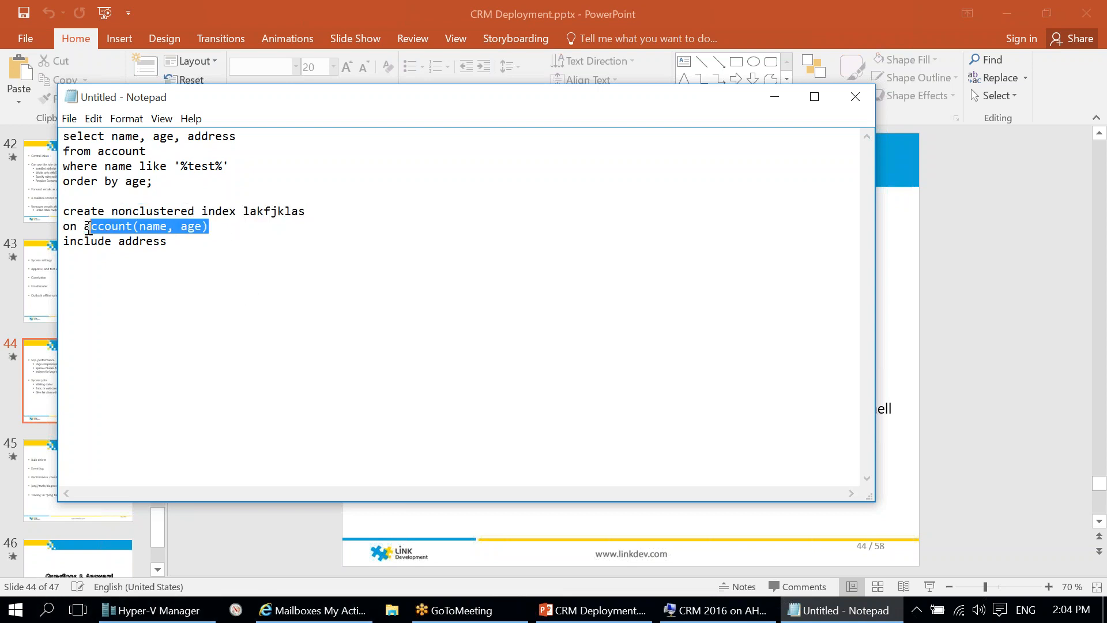
{"action": "left_click", "coordinate": [181, 242]}
{"action": "double_click", "coordinate": [180, 243]}
{"action": "left_click", "coordinate": [202, 252]}
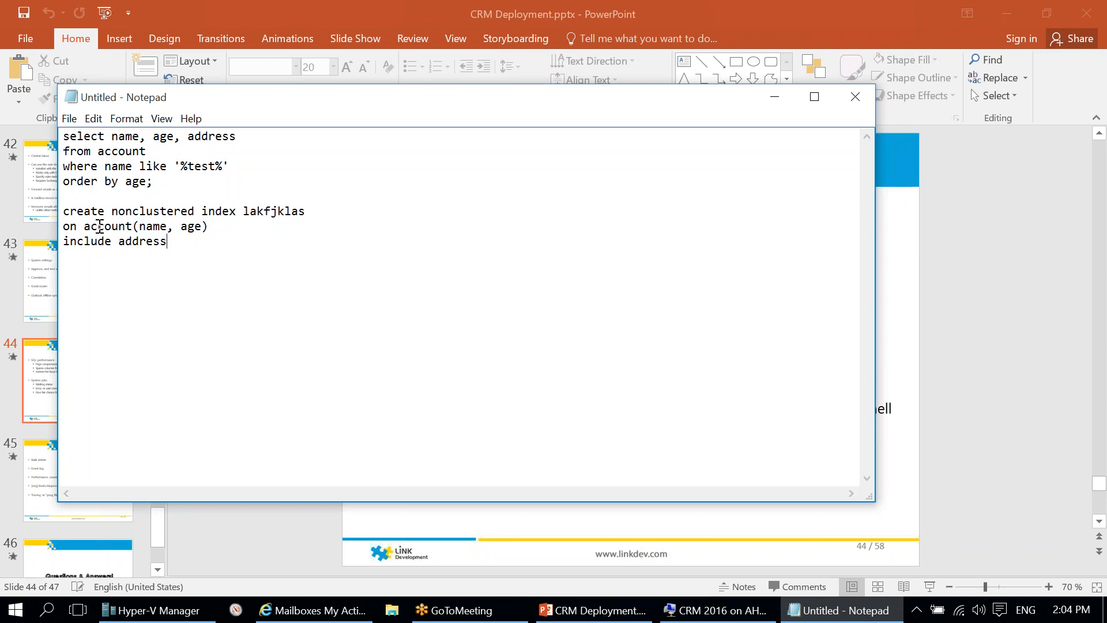
{"action": "mouse_move", "coordinate": [201, 228]}
{"action": "left_mouse_down"}
{"action": "mouse_move", "coordinate": [139, 228]}
{"action": "mouse_move", "coordinate": [201, 226]}
{"action": "left_mouse_up"}
{"action": "left_click", "coordinate": [141, 227]}
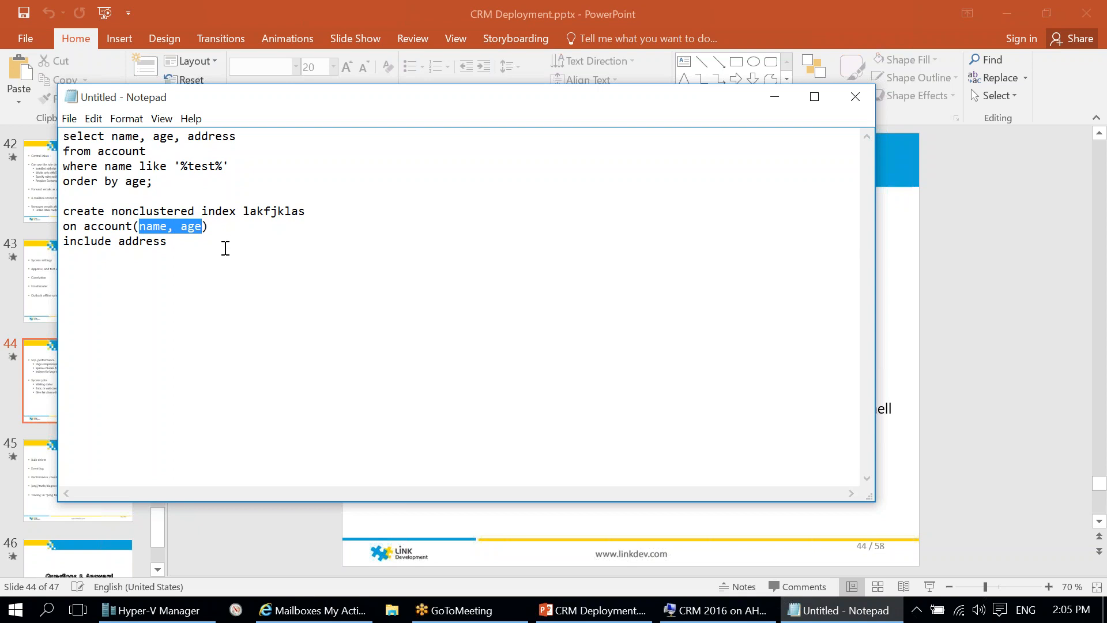
{"action": "left_click_drag", "start_coordinate": [139, 227], "coordinate": [208, 249]}
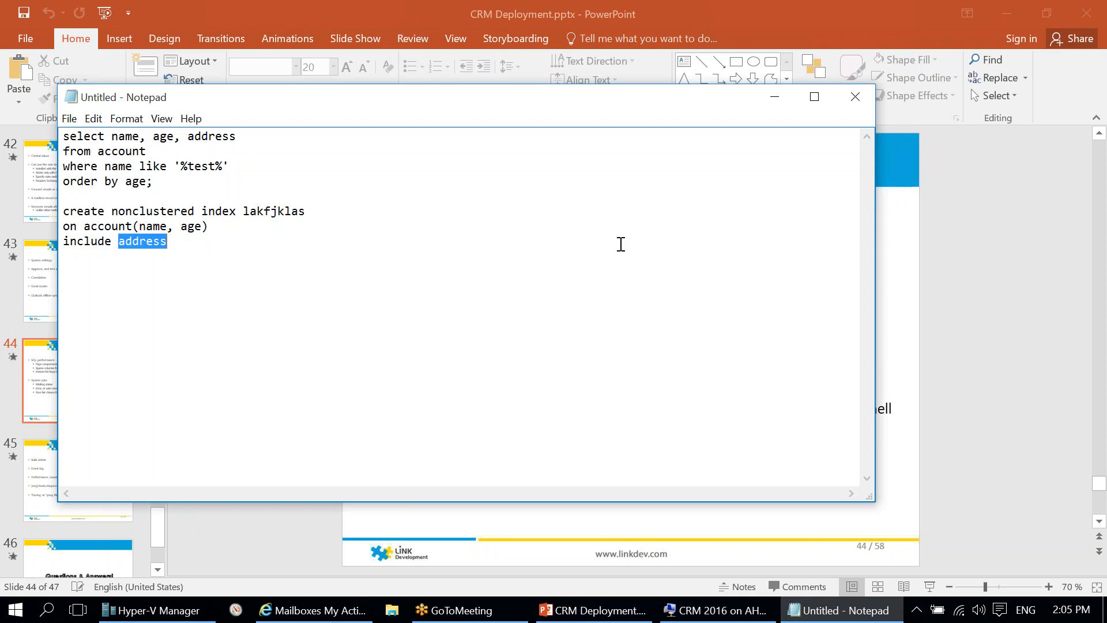
{"action": "left_click", "coordinate": [855, 100]}
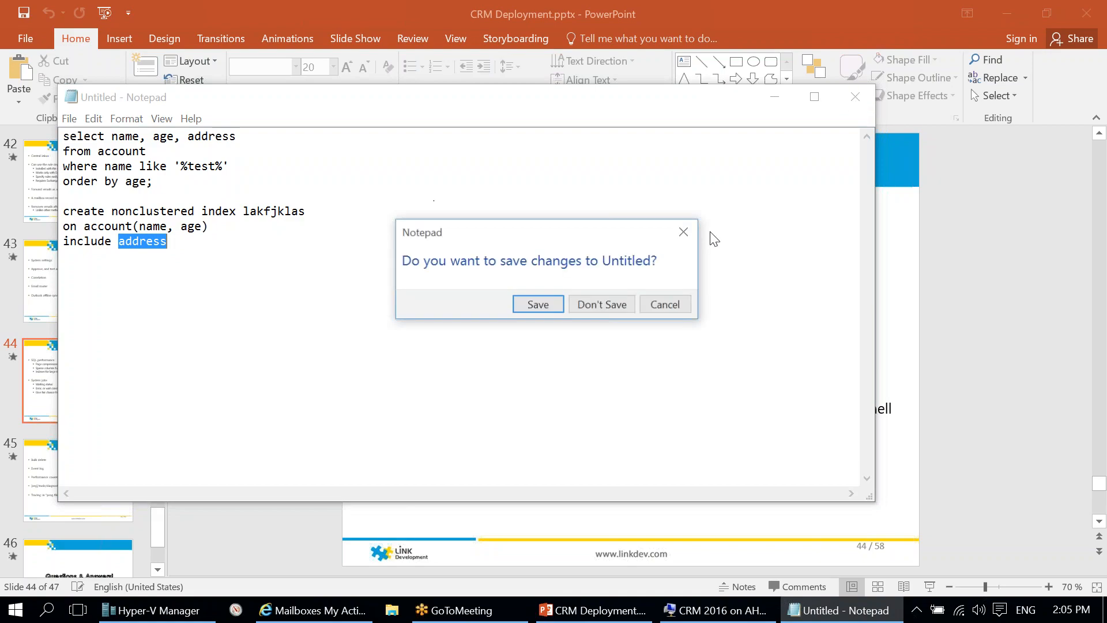
Step: Discard the unsaved Notepad notes and minimize the remote desktop back to the slides
{"action": "left_click", "coordinate": [595, 305]}
{"action": "left_click", "coordinate": [790, 619]}
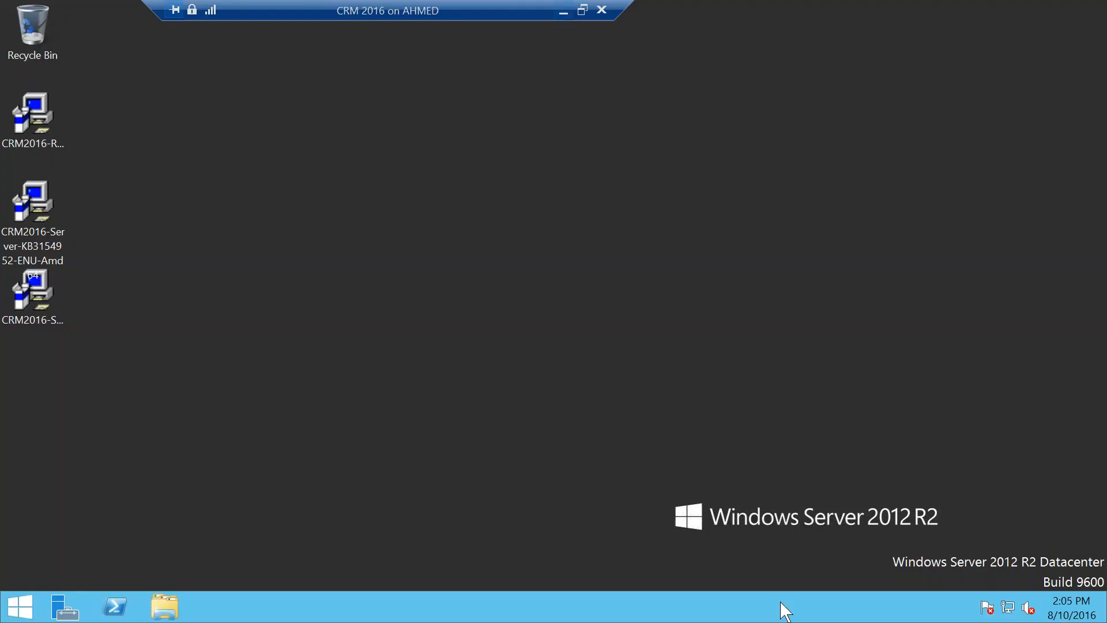
{"action": "left_click", "coordinate": [565, 11]}
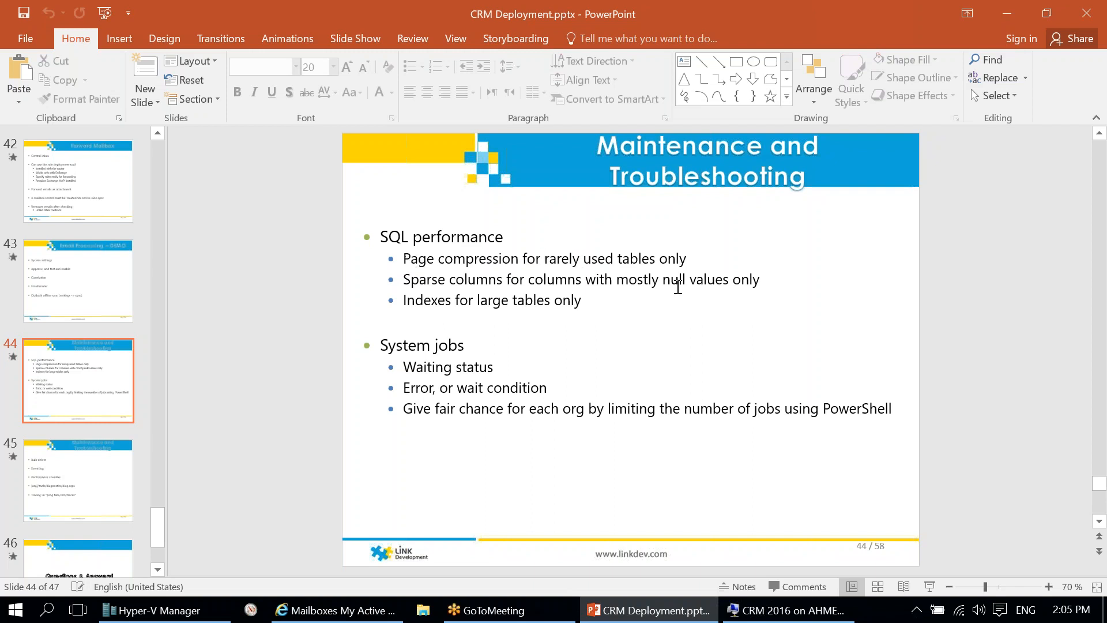
Step: Highlight slide 44's page compression bullet and its three SQL performance tips
{"action": "left_click_drag", "start_coordinate": [696, 257], "coordinate": [755, 301]}
{"action": "left_click", "coordinate": [453, 258]}
{"action": "left_click", "coordinate": [700, 292]}
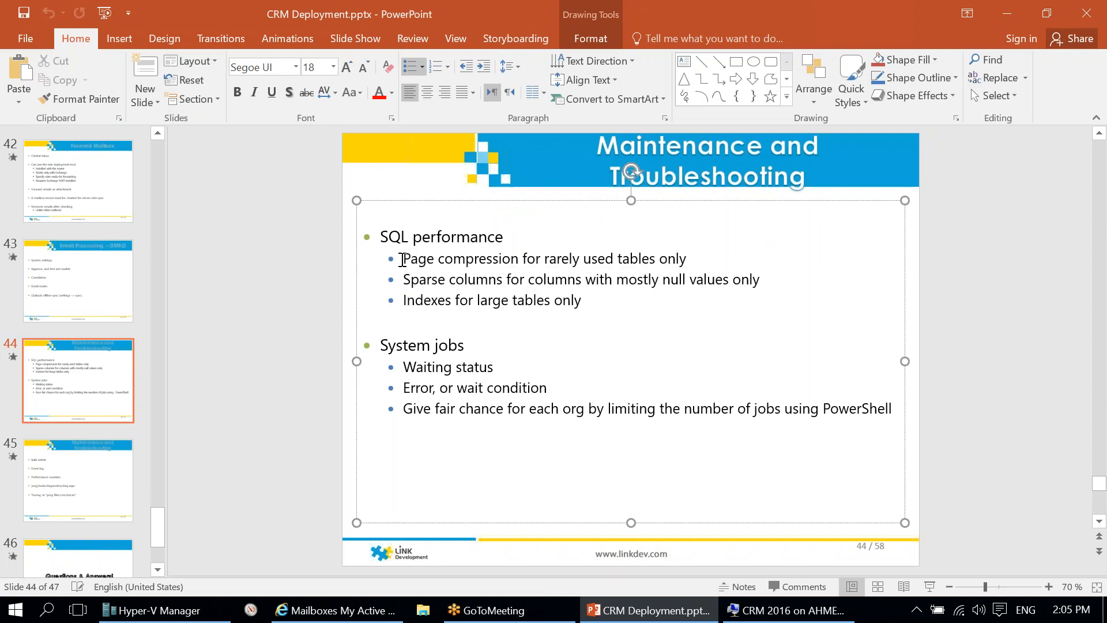
{"action": "left_click_drag", "start_coordinate": [402, 259], "coordinate": [605, 300]}
{"action": "left_click", "coordinate": [431, 279]}
{"action": "left_click_drag", "start_coordinate": [404, 259], "coordinate": [600, 296]}
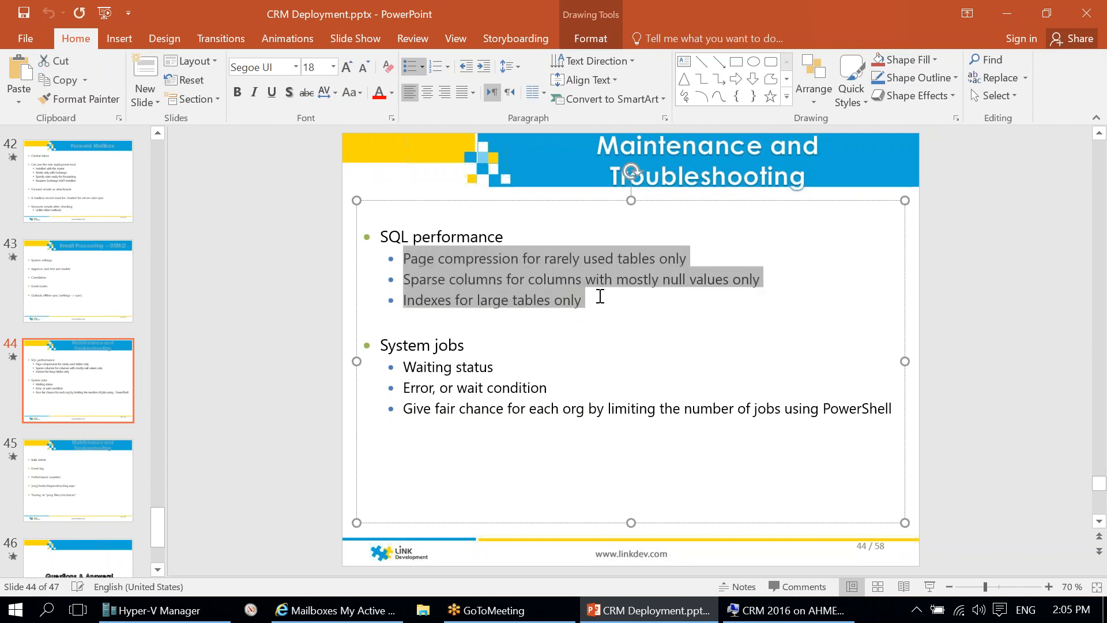
{"action": "left_click", "coordinate": [423, 264]}
{"action": "left_click_drag", "start_coordinate": [402, 258], "coordinate": [601, 300]}
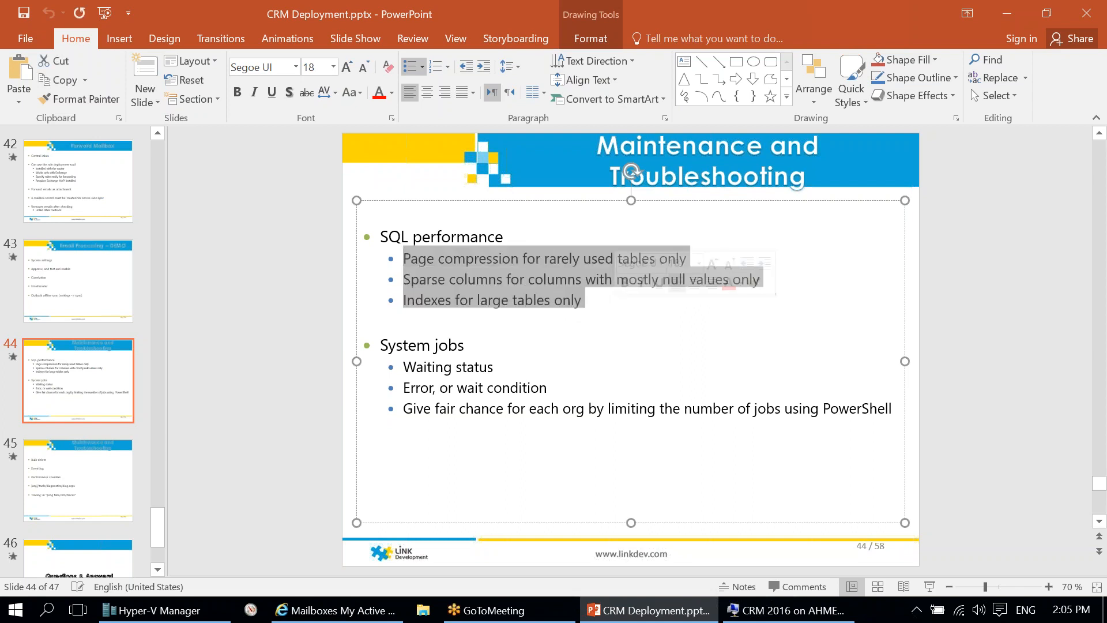
Step: Point out the Indexes tip, then open the Settings menu in Dynamics CRM
{"action": "left_click", "coordinate": [469, 279]}
{"action": "left_click_drag", "start_coordinate": [404, 301], "coordinate": [453, 300]}
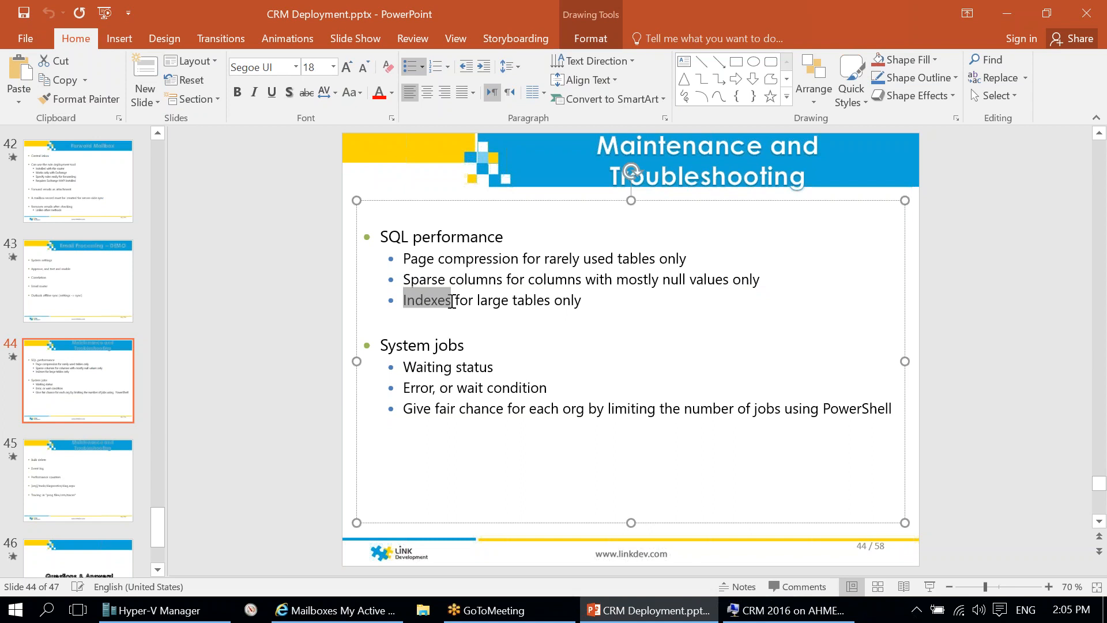
{"action": "left_click", "coordinate": [404, 319]}
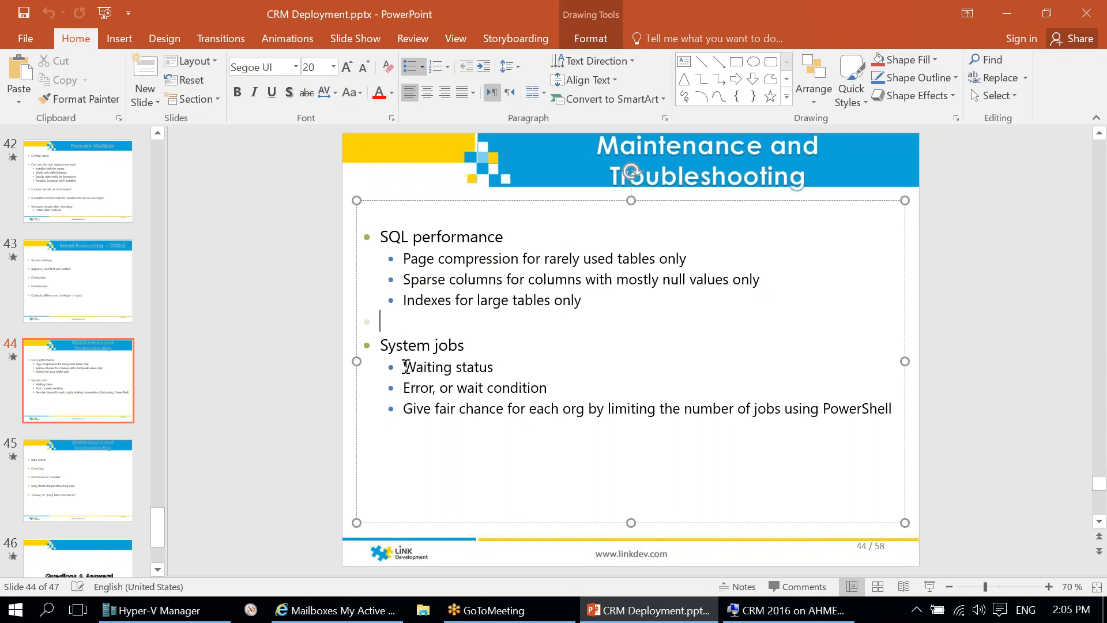
{"action": "left_click", "coordinate": [332, 615]}
{"action": "left_click", "coordinate": [358, 69]}
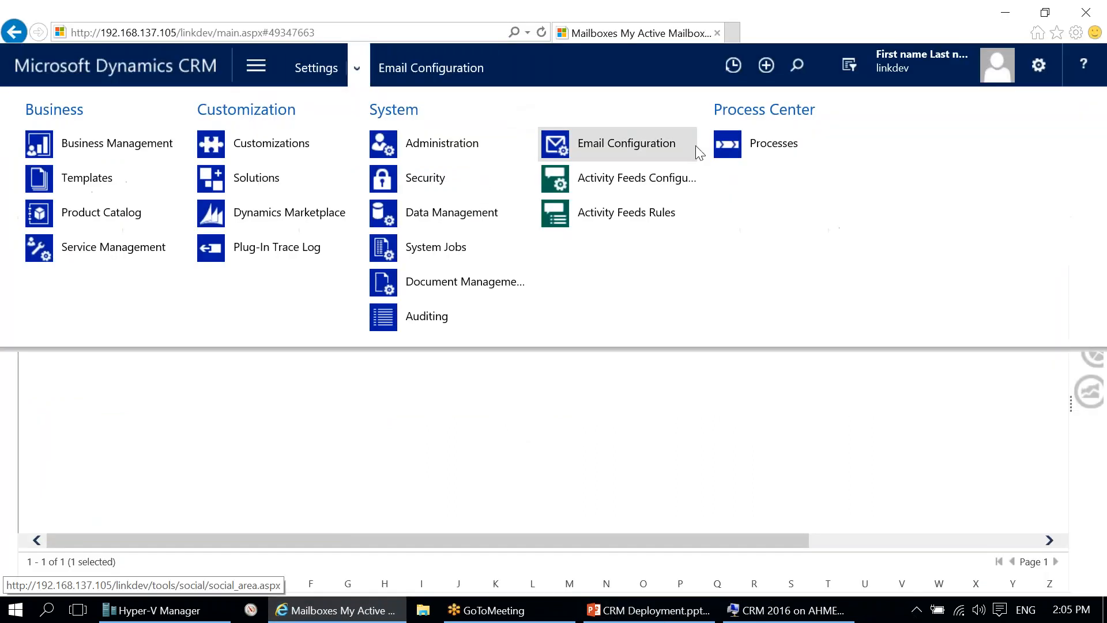
Step: Open the System Jobs list and select the Delete completed system jobs job
{"action": "left_click", "coordinate": [441, 248]}
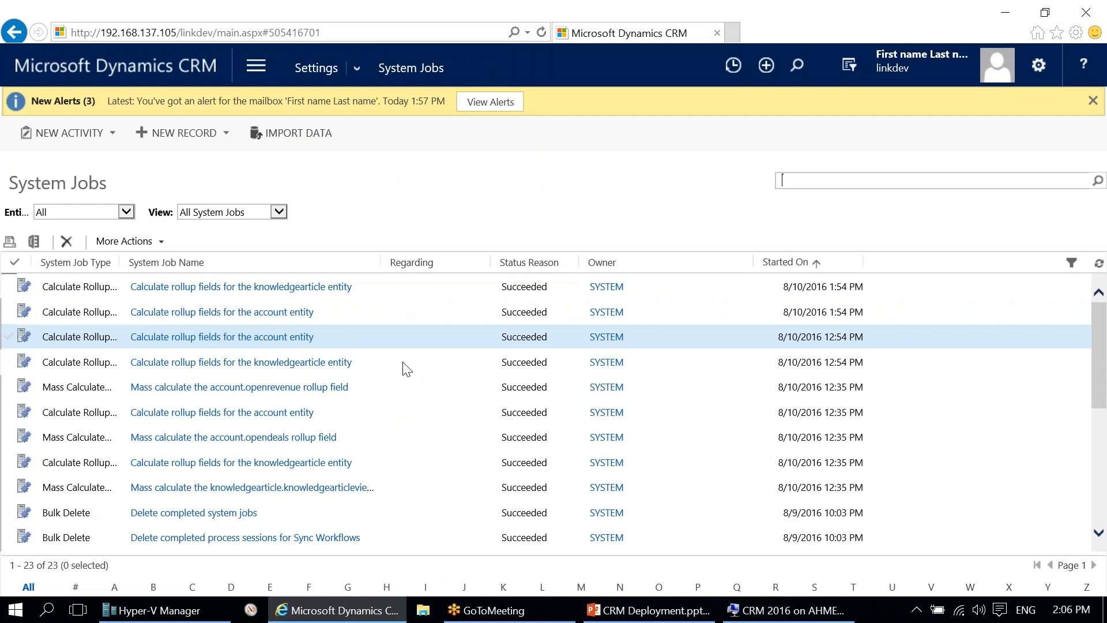
{"action": "scroll", "coordinate": [410, 398], "scroll_direction": "down", "scroll_amount": 3}
{"action": "left_click", "coordinate": [323, 390]}
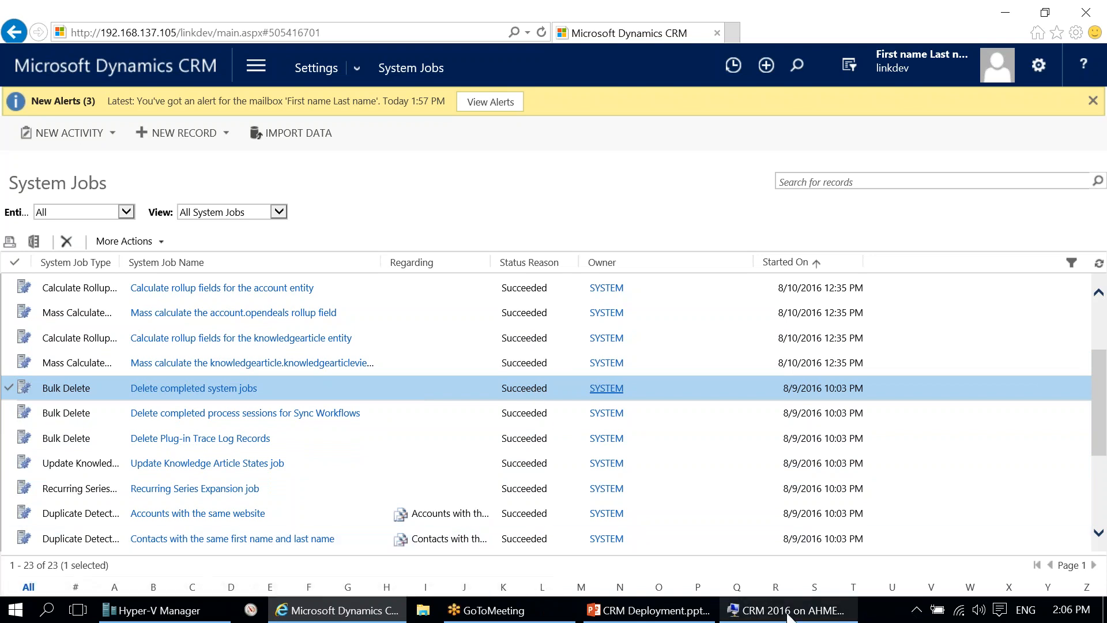
{"action": "mouse_move", "coordinate": [790, 615]}
{"action": "left_click", "coordinate": [663, 612]}
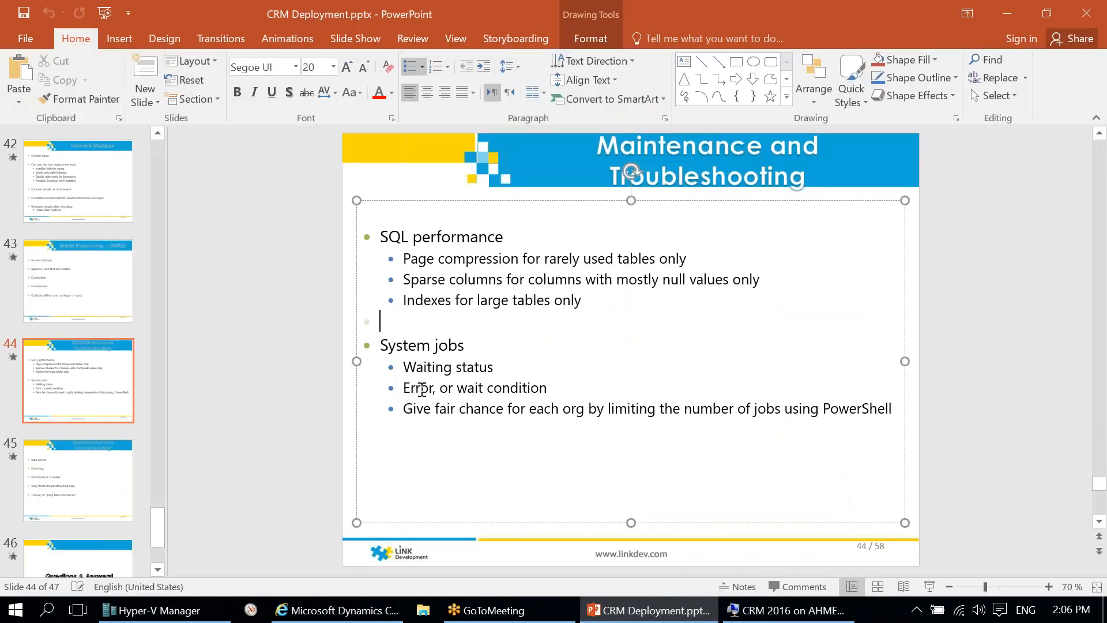
Step: Open the Delete completed system jobs bulk-delete record, review it, and close its window
{"action": "key", "text": "alt+Tab"}
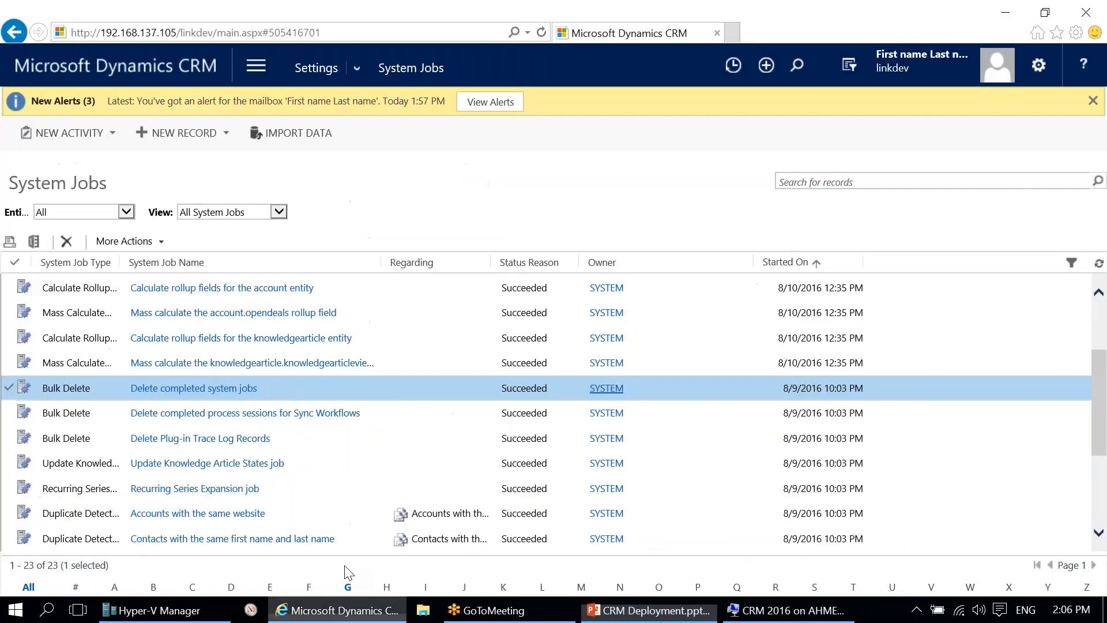
{"action": "scroll", "coordinate": [365, 464], "scroll_direction": "down", "scroll_amount": 2}
{"action": "scroll", "coordinate": [364, 464], "scroll_direction": "up", "scroll_amount": 5}
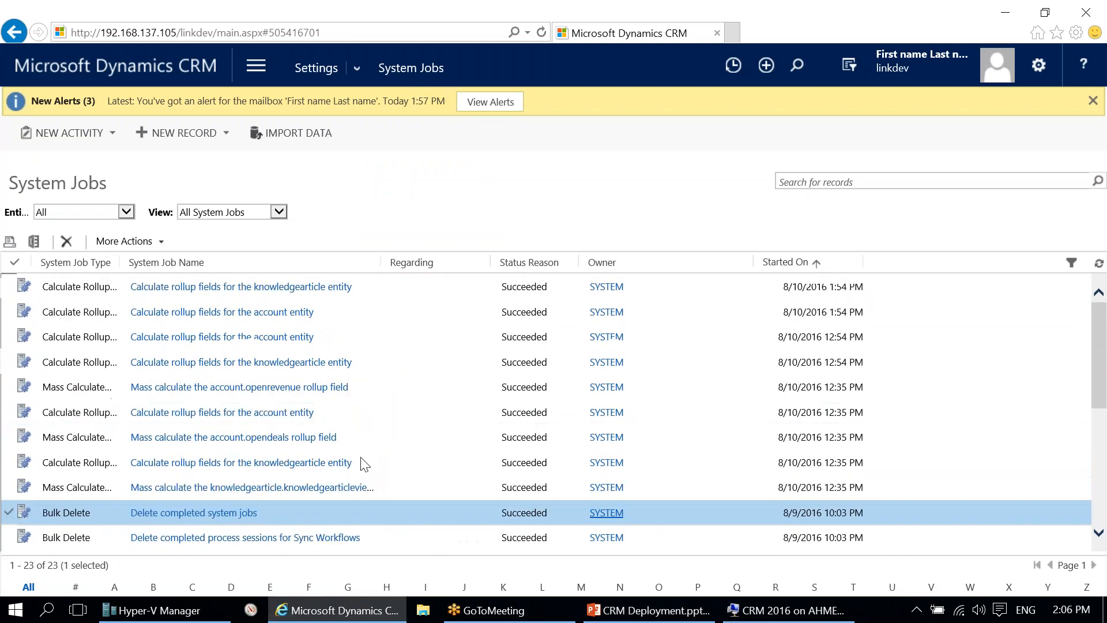
{"action": "scroll", "coordinate": [362, 463], "scroll_direction": "down", "scroll_amount": 3}
{"action": "left_click", "coordinate": [245, 347]}
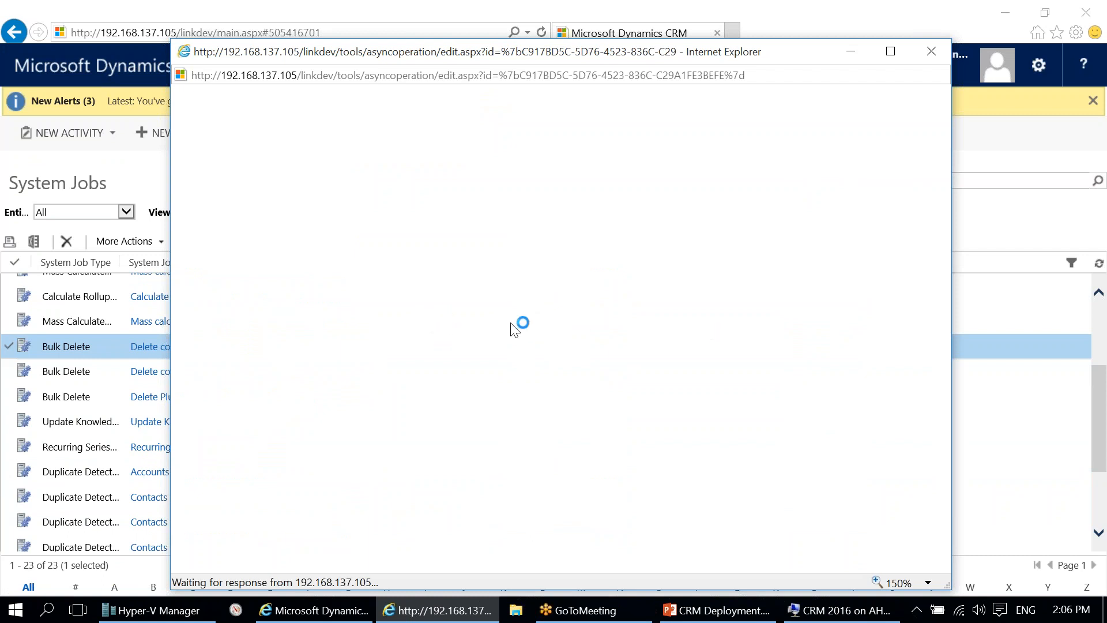
{"action": "scroll", "coordinate": [465, 419], "scroll_direction": "down", "scroll_amount": 3}
{"action": "scroll", "coordinate": [465, 419], "scroll_direction": "up", "scroll_amount": 3}
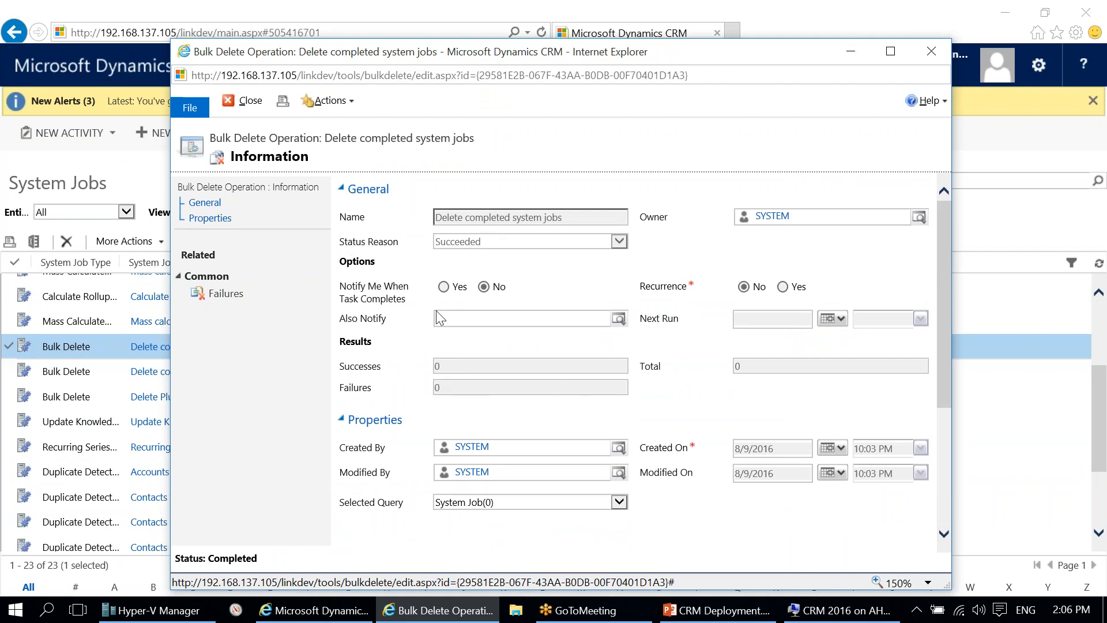
{"action": "right_click", "coordinate": [554, 50]}
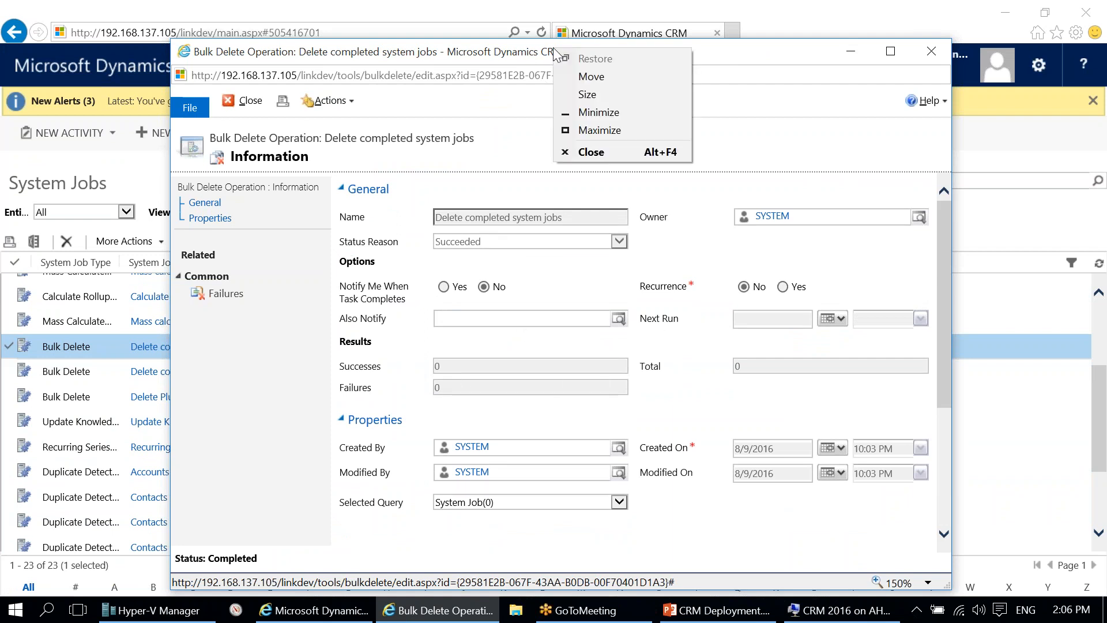
{"action": "left_click", "coordinate": [578, 153]}
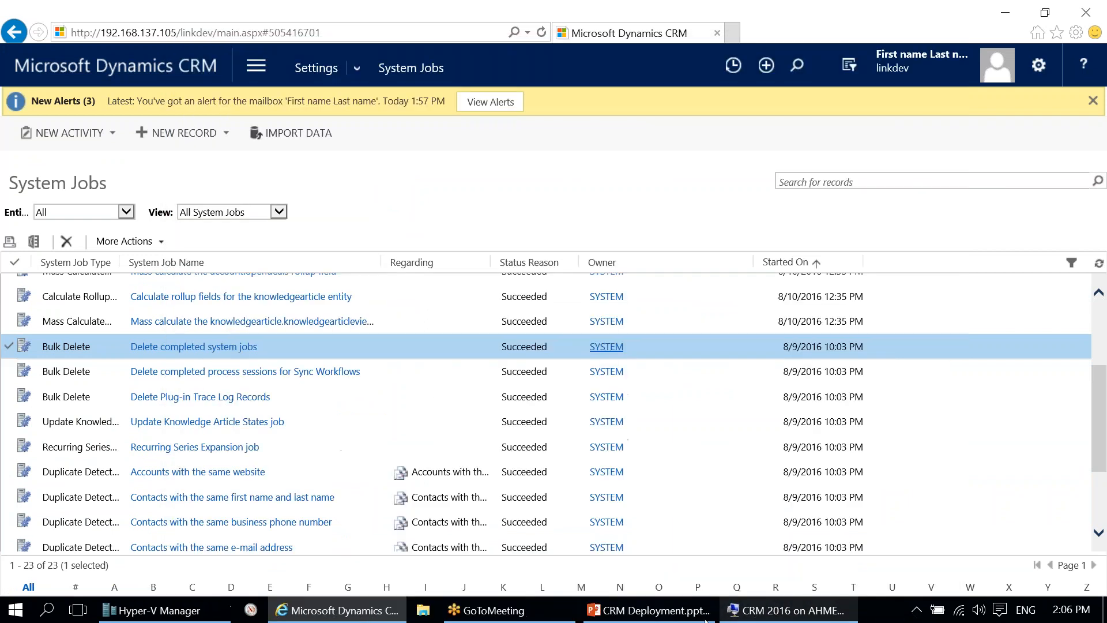
Step: Bring slide 44's System jobs and PowerShell jobs bullets back to the front
{"action": "left_click", "coordinate": [651, 610]}
{"action": "left_click", "coordinate": [403, 408]}
{"action": "key", "text": "alt+Tab"}
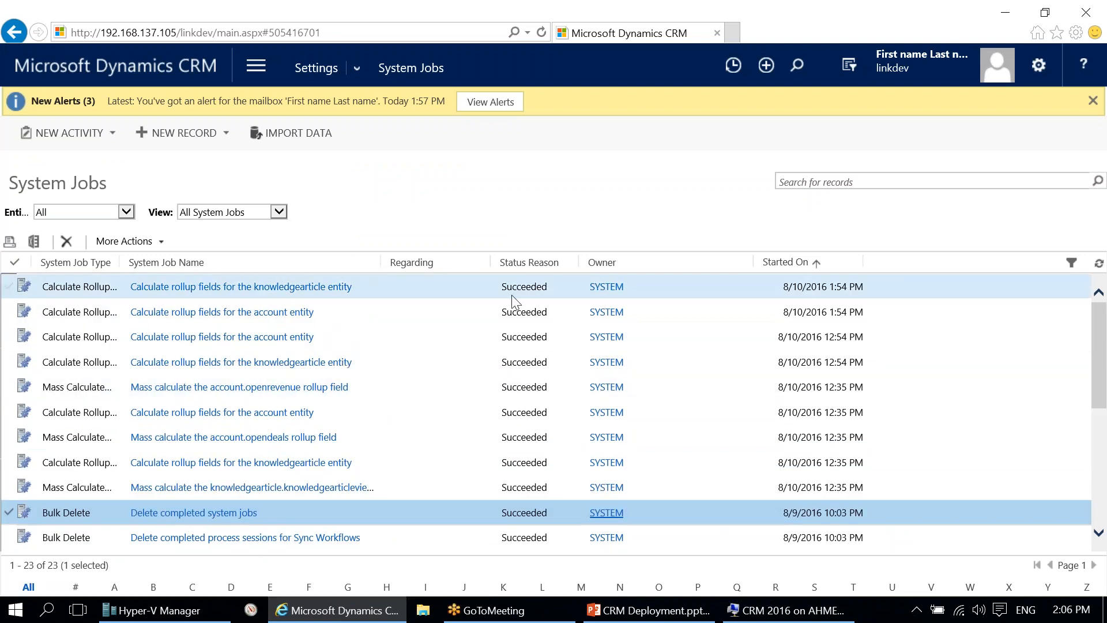
{"action": "left_click", "coordinate": [648, 610]}
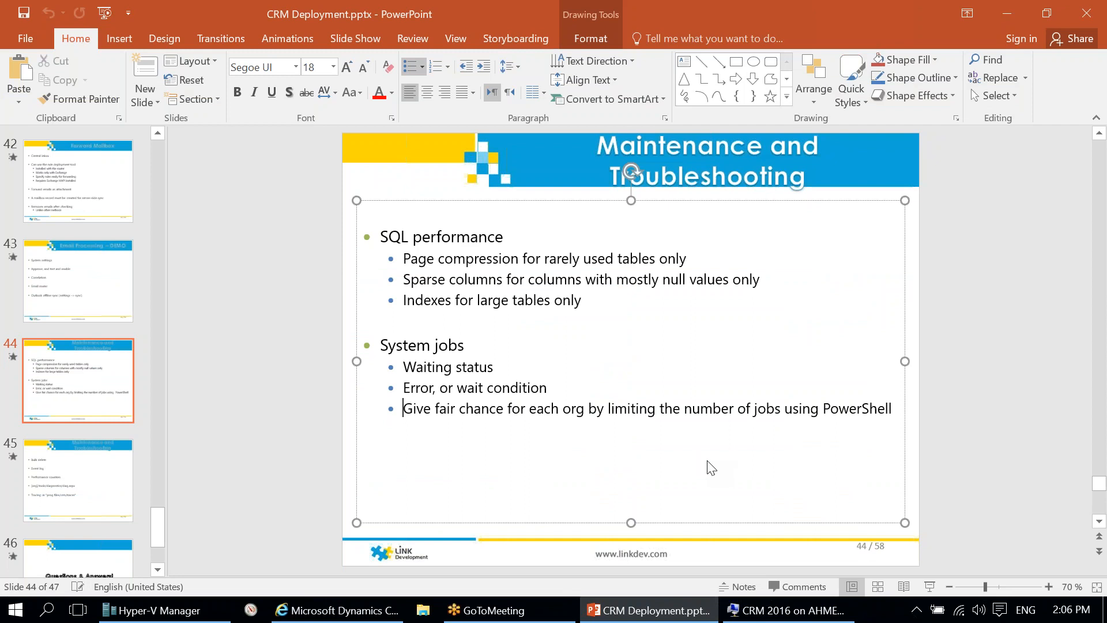
{"action": "left_click", "coordinate": [921, 420]}
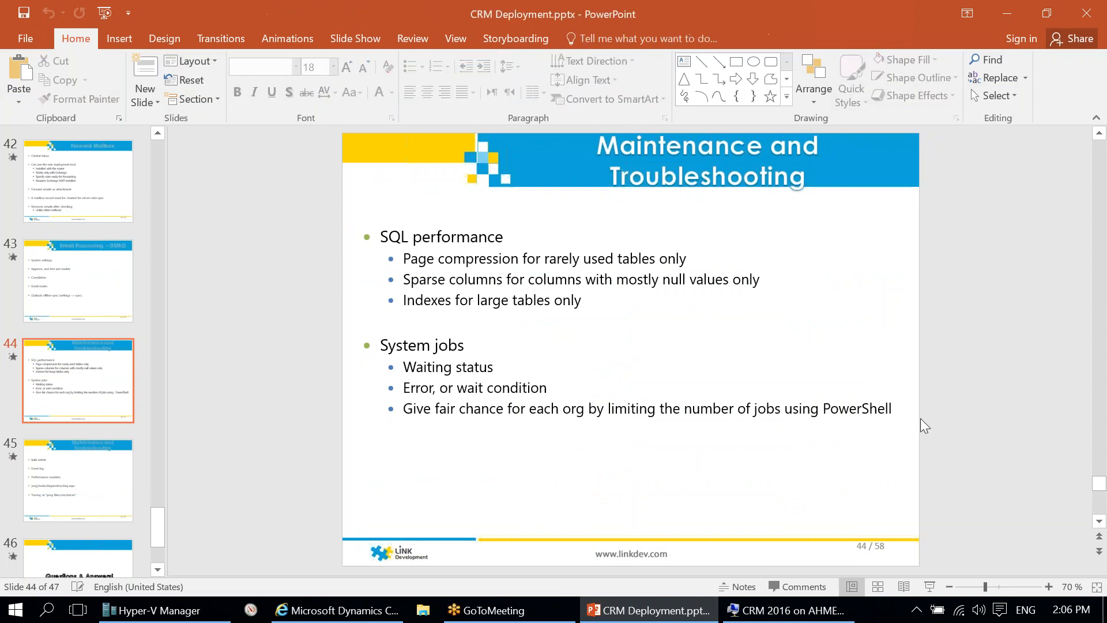
{"action": "scroll", "coordinate": [920, 417], "scroll_direction": "down", "scroll_amount": 1}
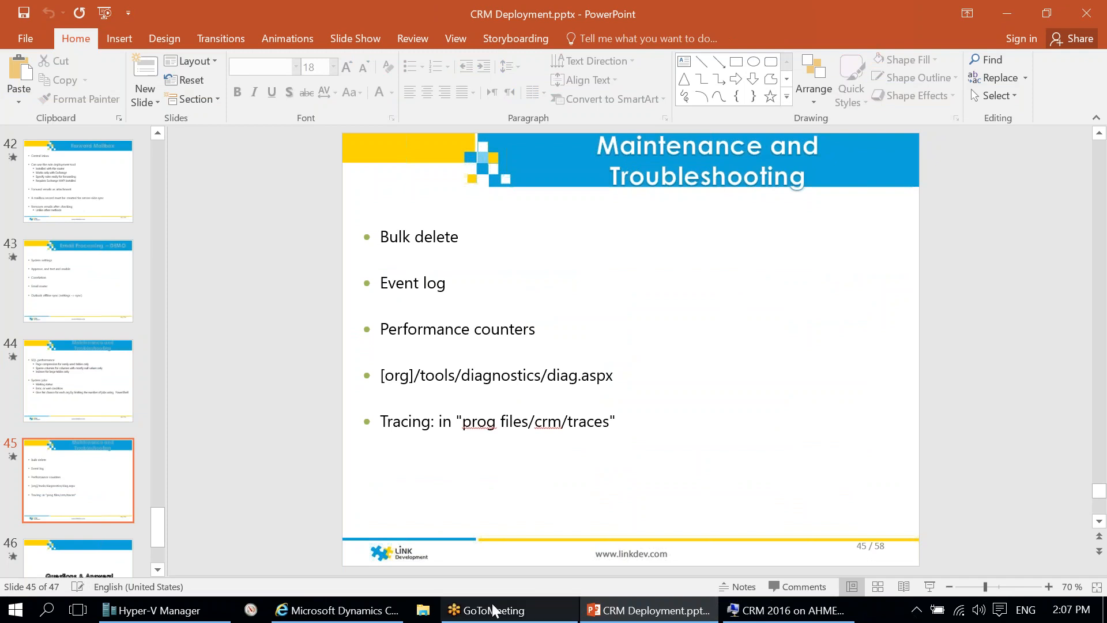
{"action": "left_click", "coordinate": [337, 610]}
{"action": "left_click", "coordinate": [124, 241]}
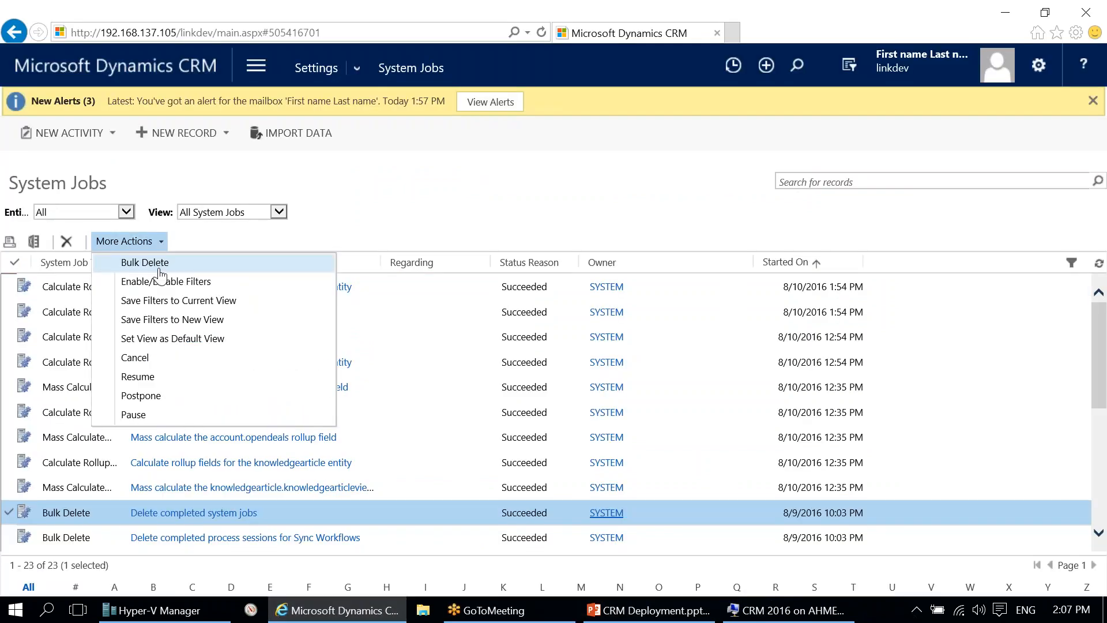
{"action": "left_click", "coordinate": [172, 265]}
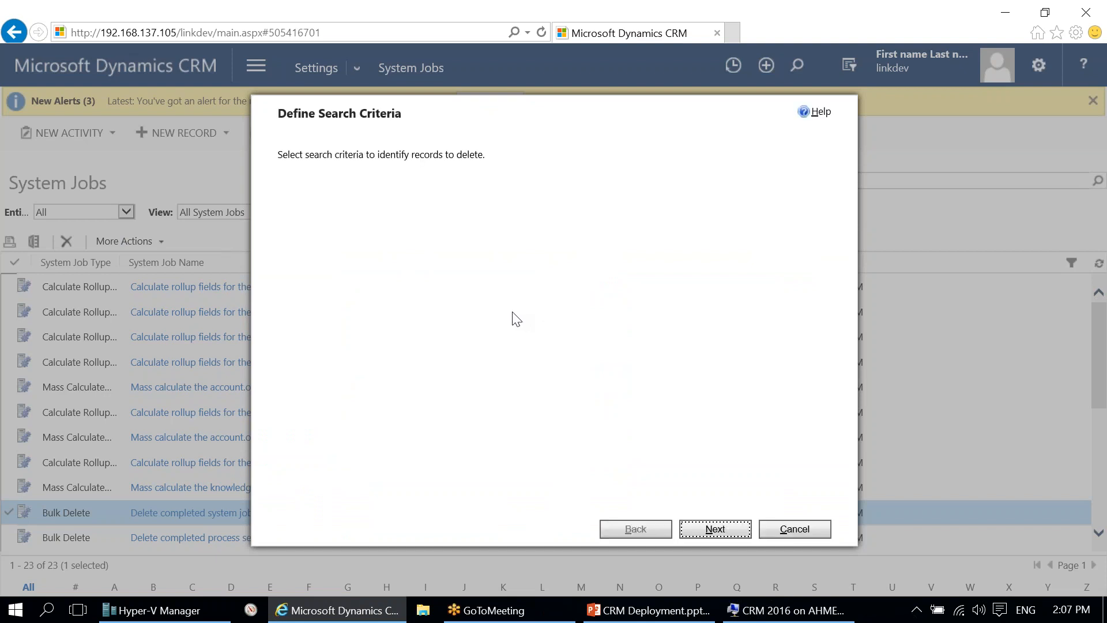
{"action": "left_click", "coordinate": [372, 273]}
{"action": "left_click", "coordinate": [383, 251]}
{"action": "left_click", "coordinate": [366, 276]}
{"action": "left_click", "coordinate": [374, 275]}
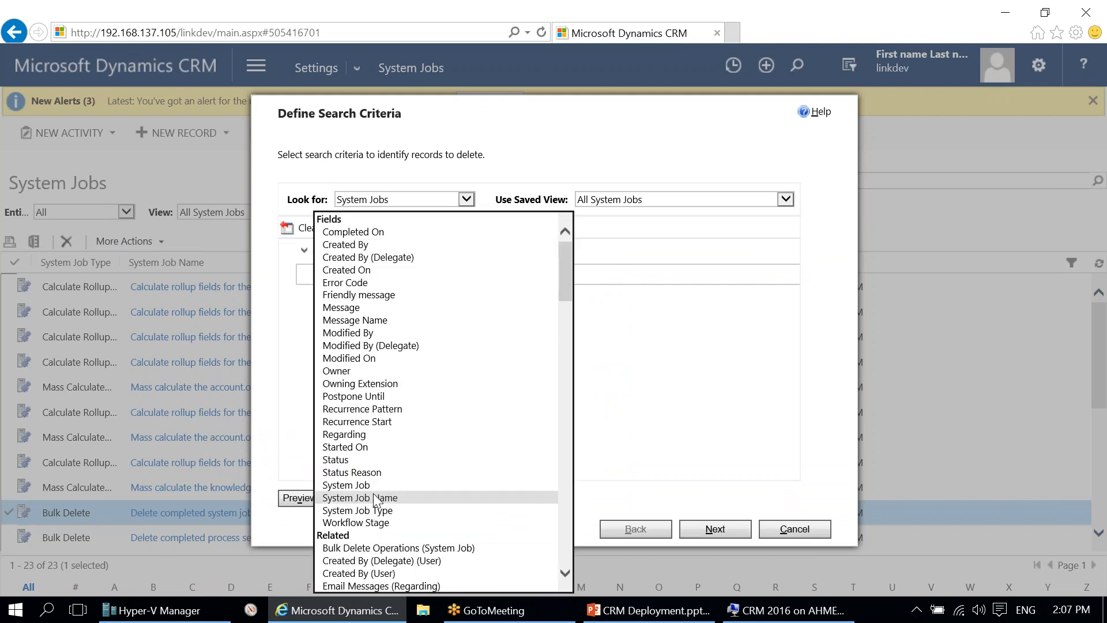
{"action": "left_click", "coordinate": [372, 280]}
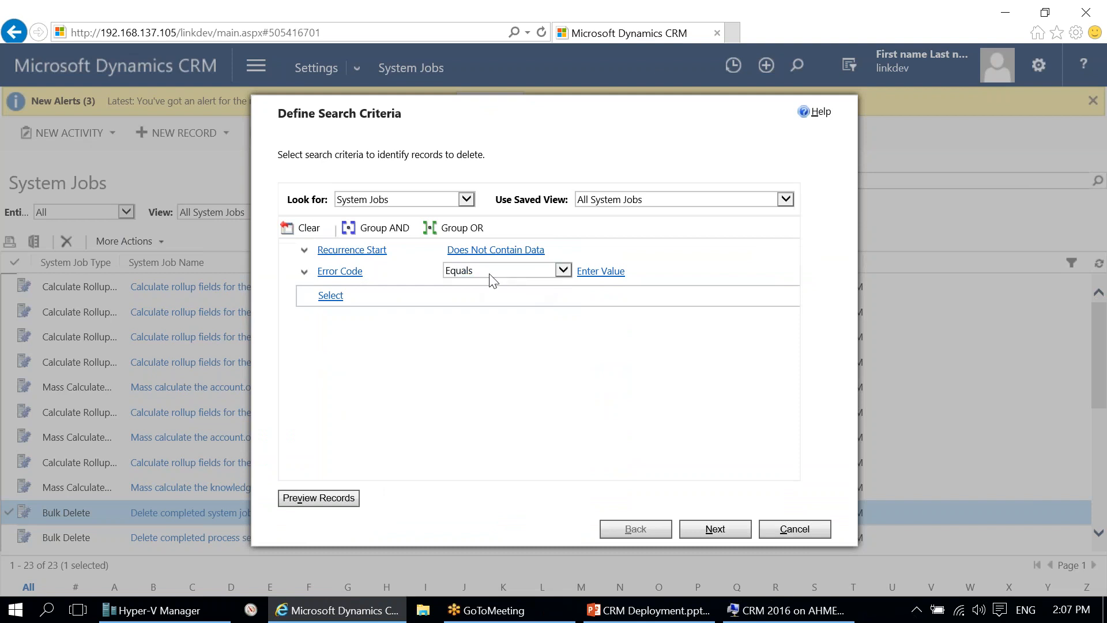
{"action": "left_click", "coordinate": [492, 272]}
{"action": "left_click", "coordinate": [542, 344]}
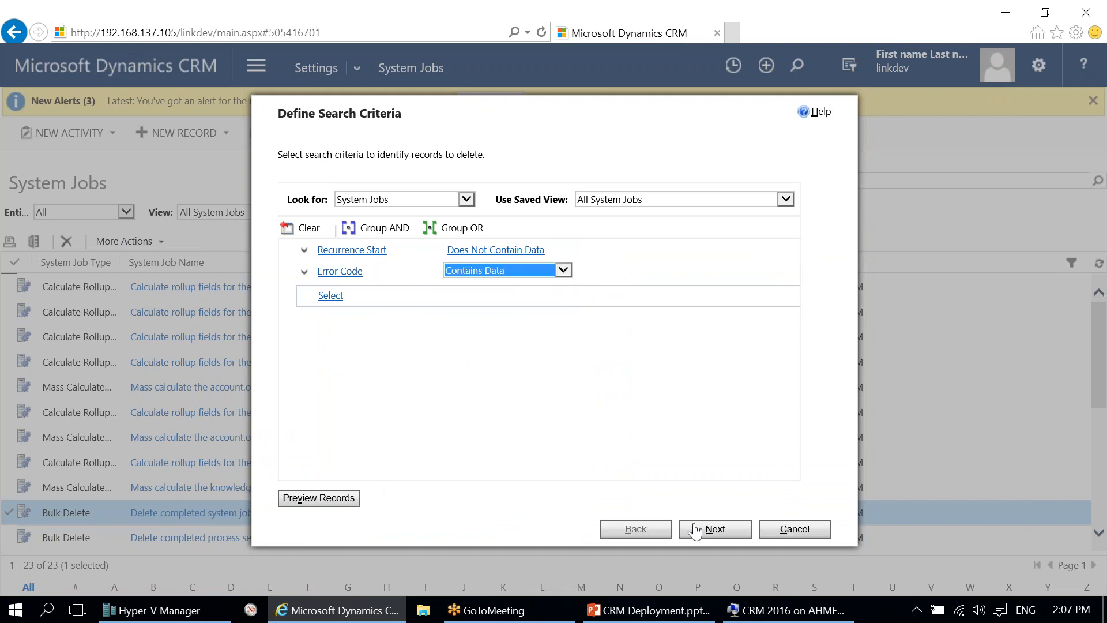
{"action": "left_click", "coordinate": [714, 528]}
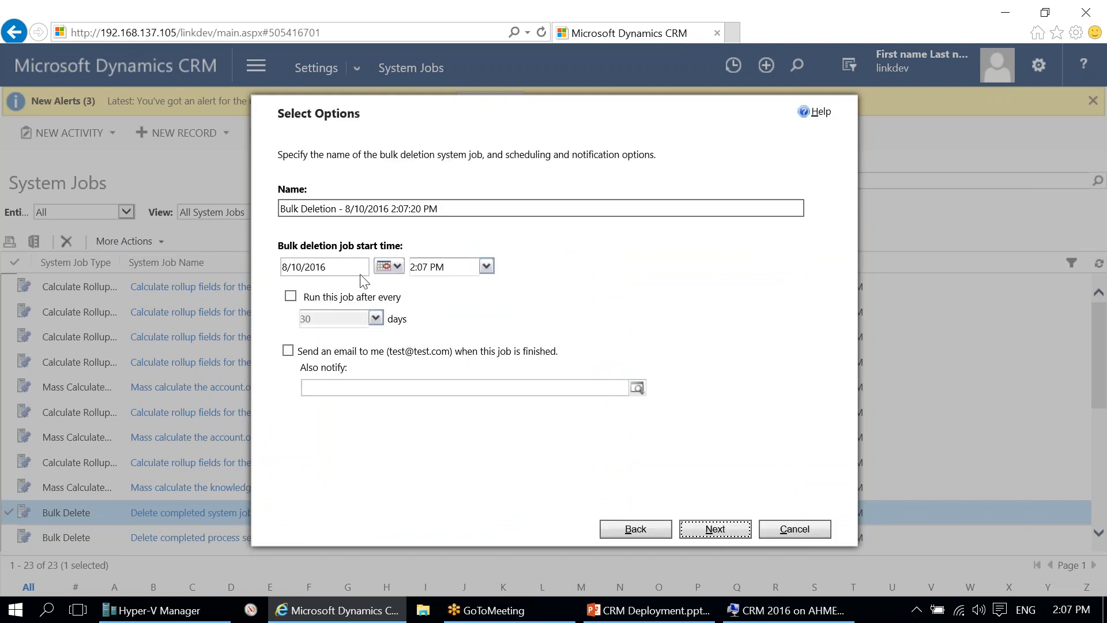
{"action": "left_click", "coordinate": [290, 297]}
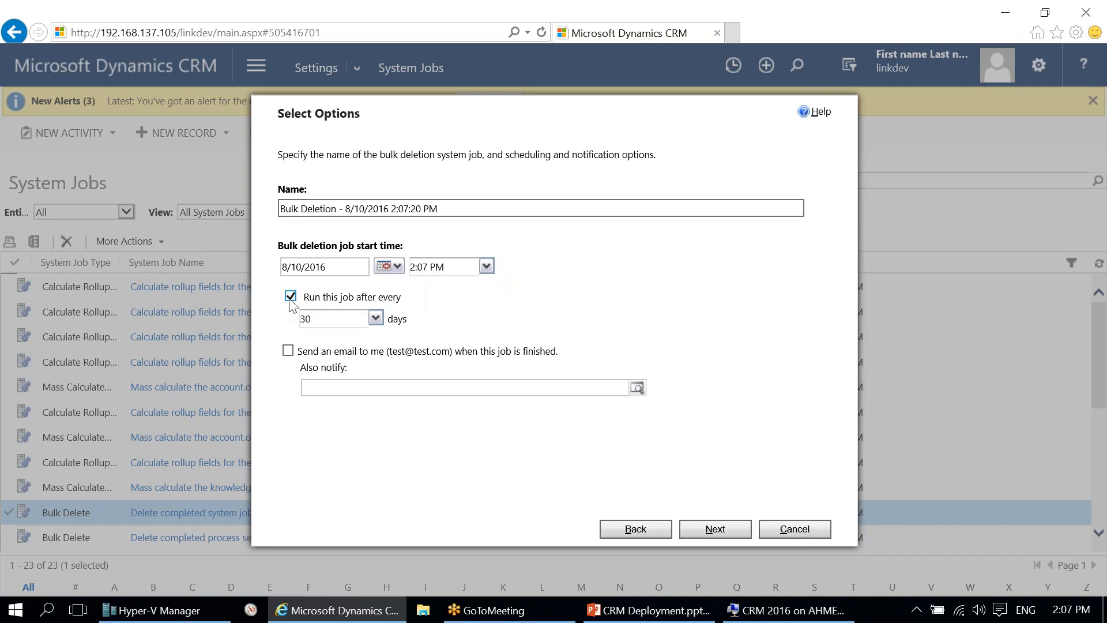
{"action": "left_click", "coordinate": [375, 318]}
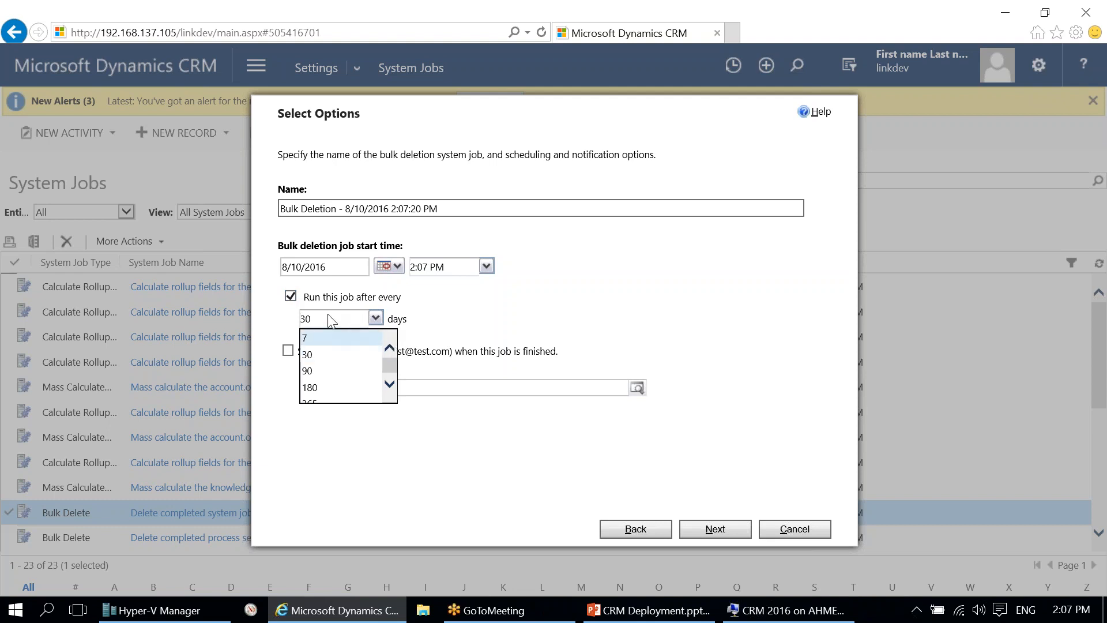
{"action": "left_click", "coordinate": [329, 354]}
{"action": "type", "text": "1"}
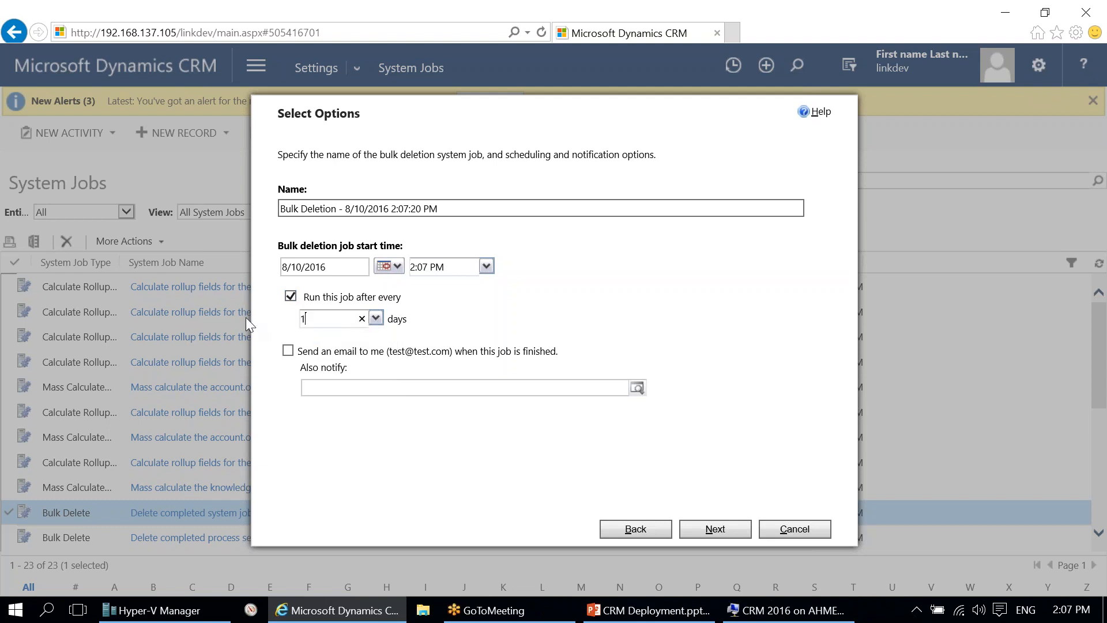
{"action": "left_click", "coordinate": [375, 318]}
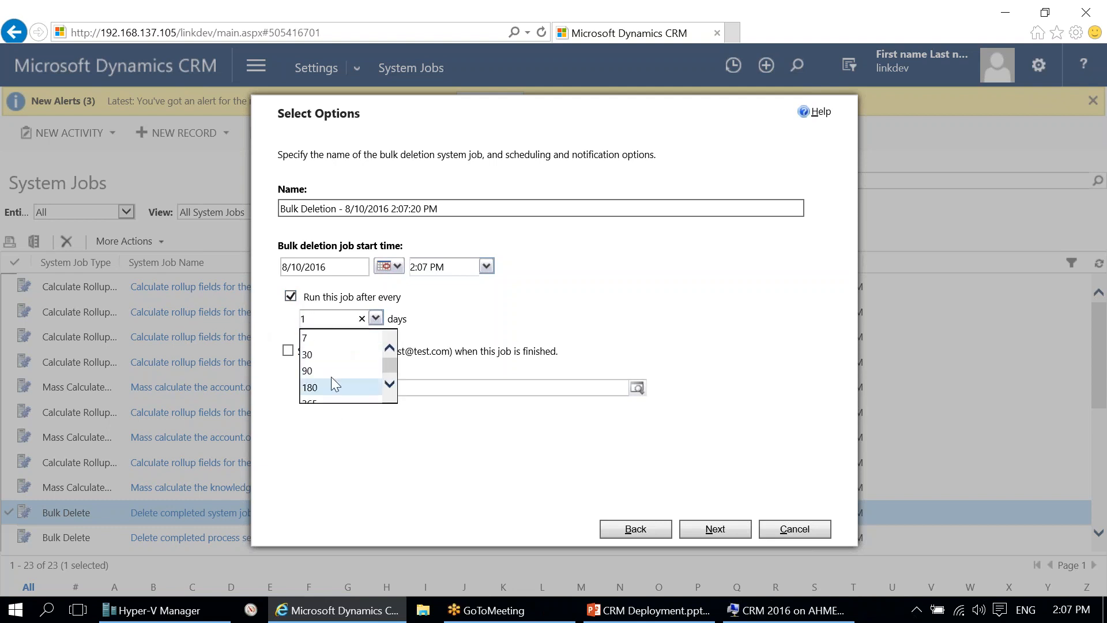
{"action": "left_click", "coordinate": [460, 322]}
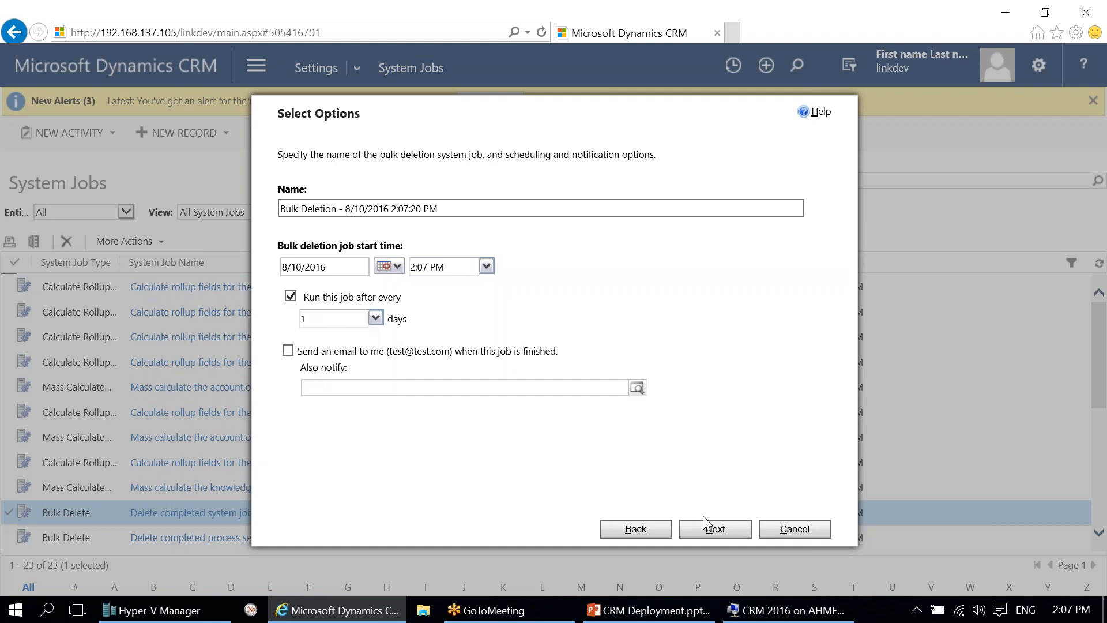
{"action": "left_click", "coordinate": [727, 529]}
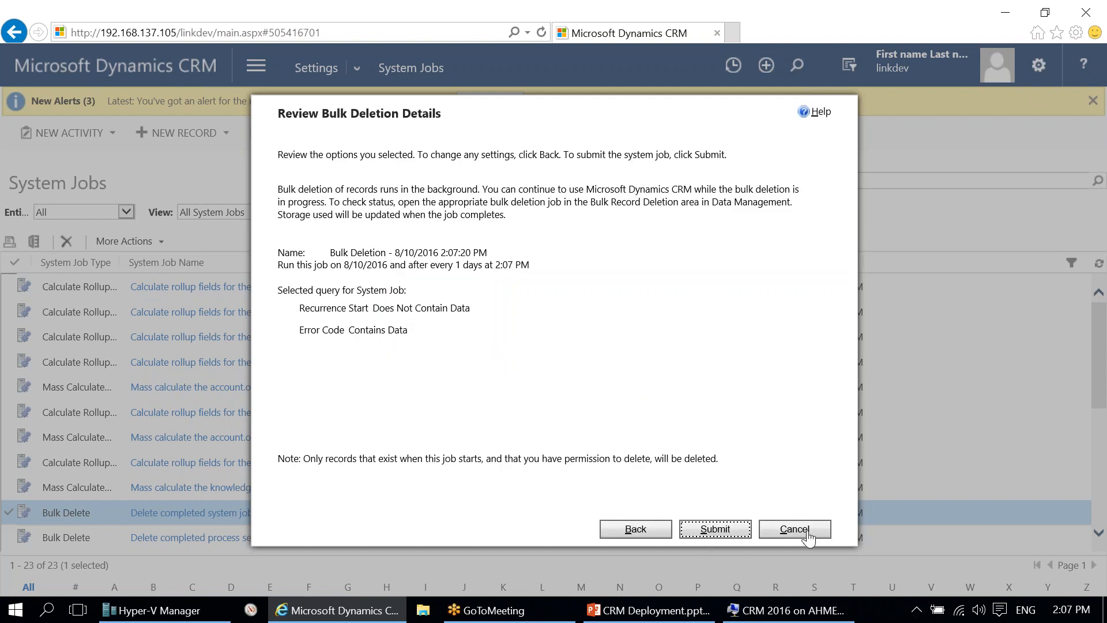
{"action": "left_click", "coordinate": [801, 529]}
{"action": "left_click", "coordinate": [663, 373]}
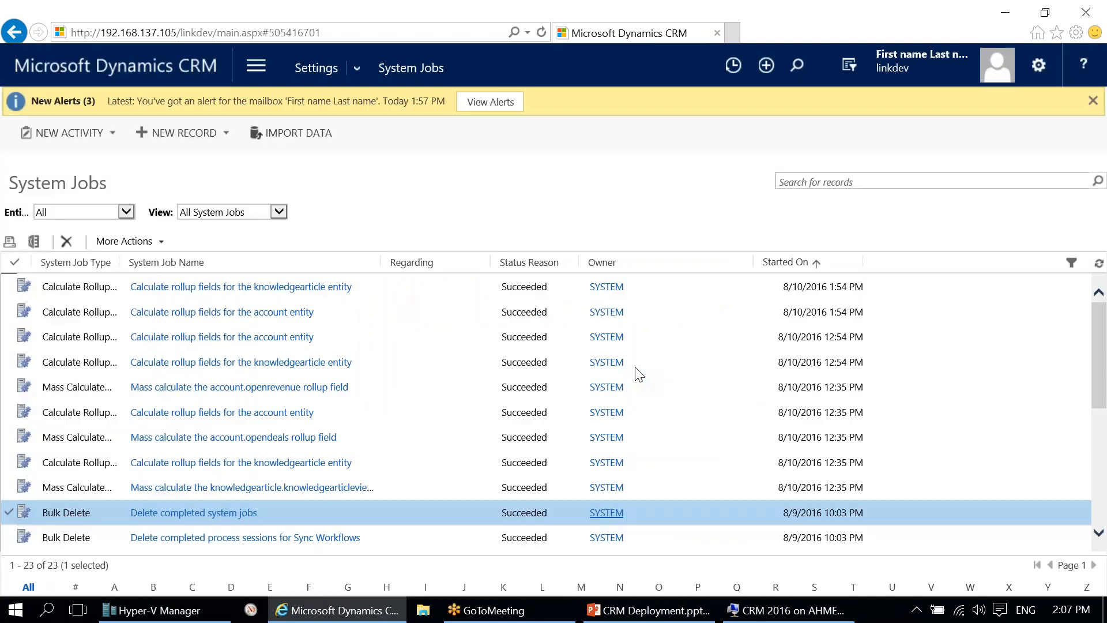
{"action": "key", "text": "alt+Tab"}
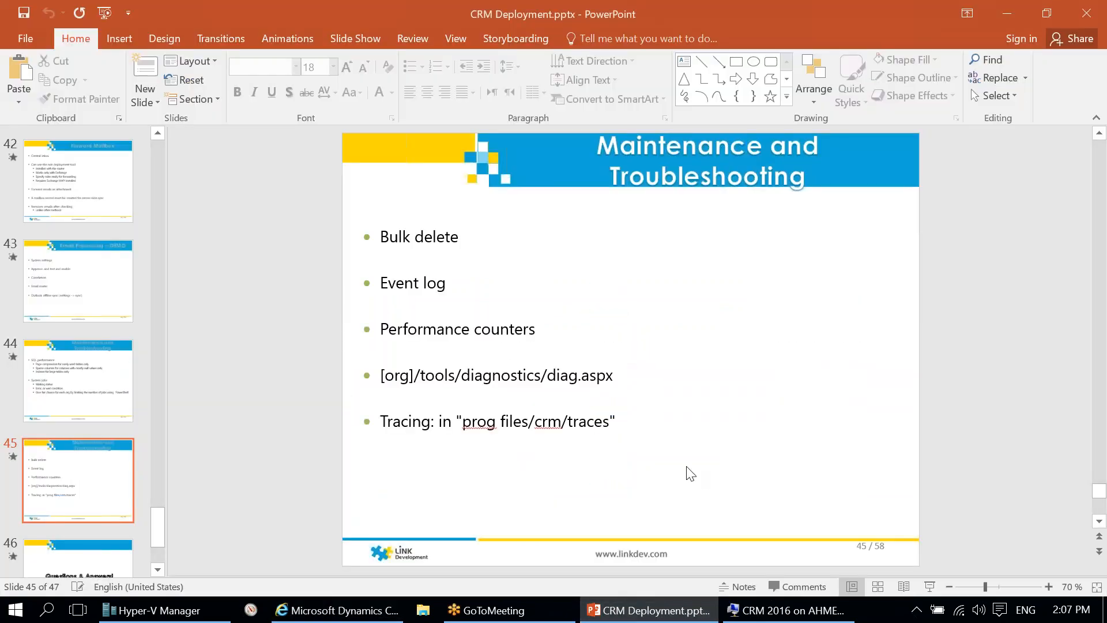
Step: Launch Event Viewer on the CRM server, maximize it, and select the Application log's newest MSCRMEmail error
{"action": "left_click", "coordinate": [769, 610]}
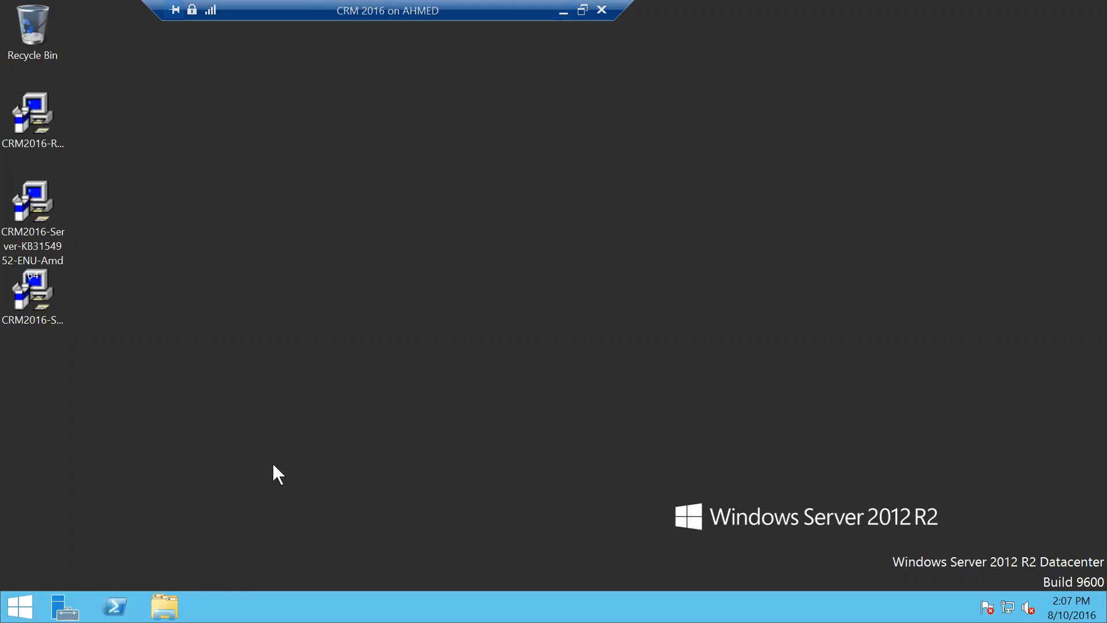
{"action": "left_click", "coordinate": [17, 608]}
{"action": "type", "text": "e"}
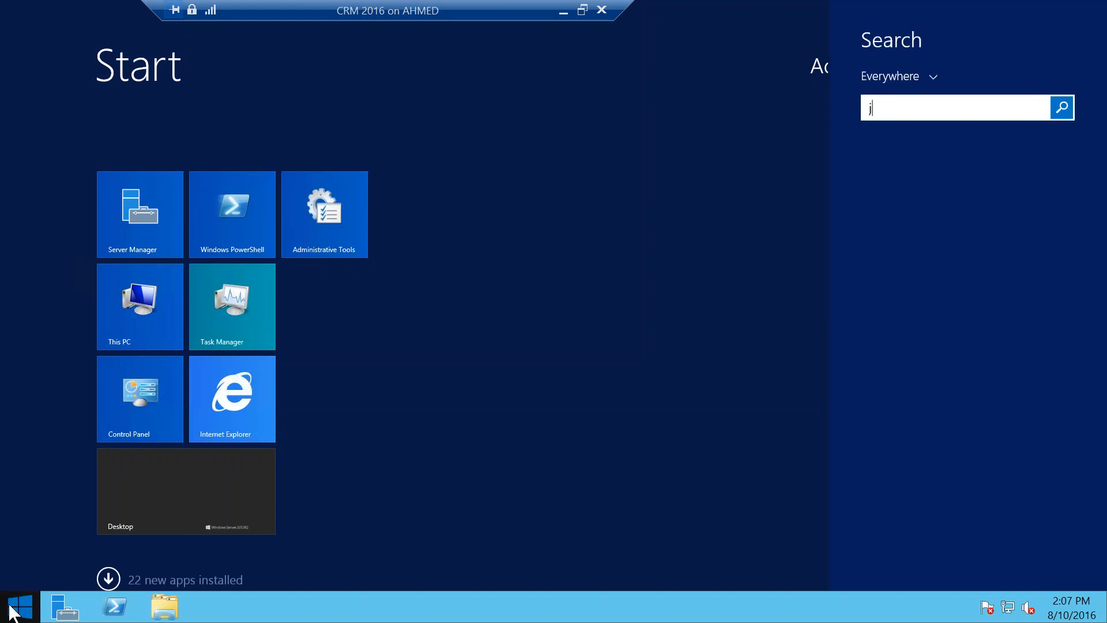
{"action": "type", "text": "vent log"}
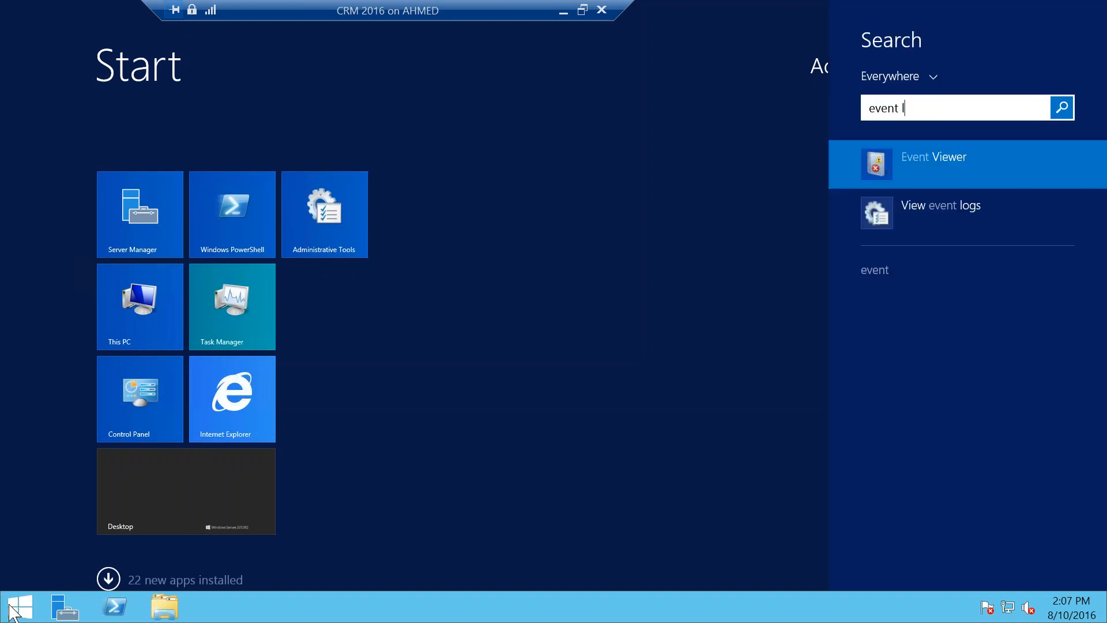
{"action": "key", "text": "BackSpace"}
{"action": "key", "text": "BackSpace"}
{"action": "type", "text": "v"}
{"action": "key", "text": "Return"}
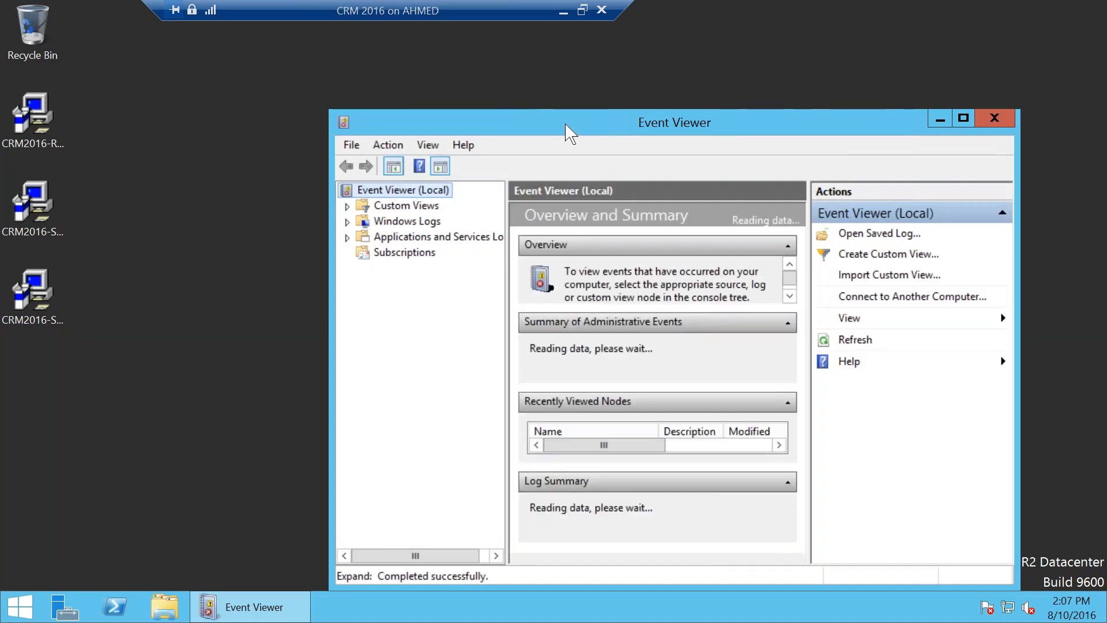
{"action": "double_click", "coordinate": [568, 128]}
{"action": "double_click", "coordinate": [65, 106]}
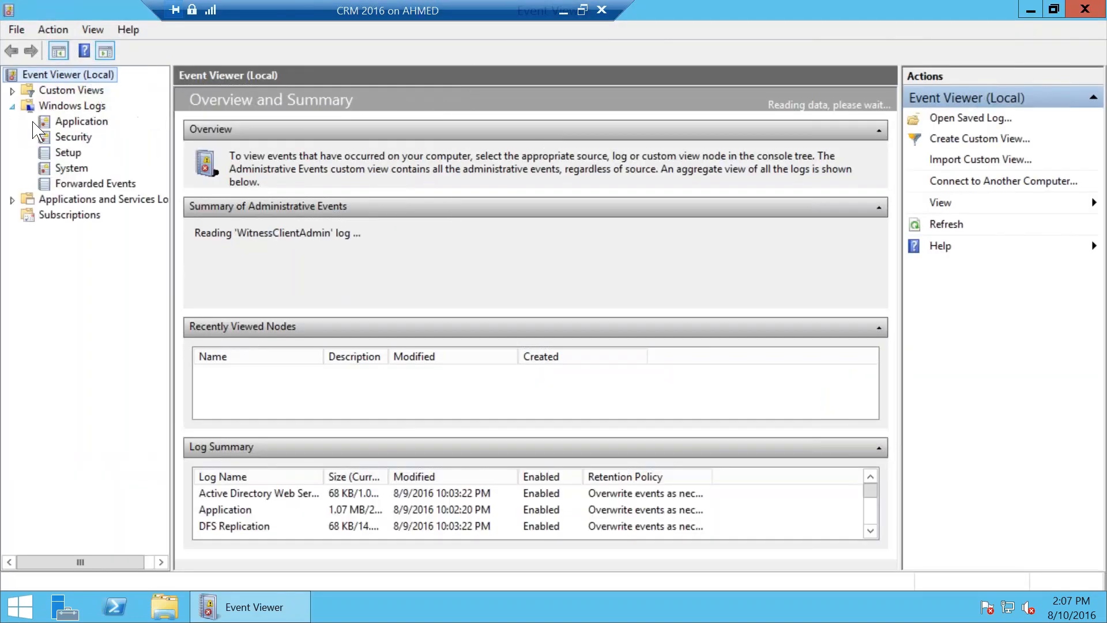
{"action": "left_click", "coordinate": [81, 121]}
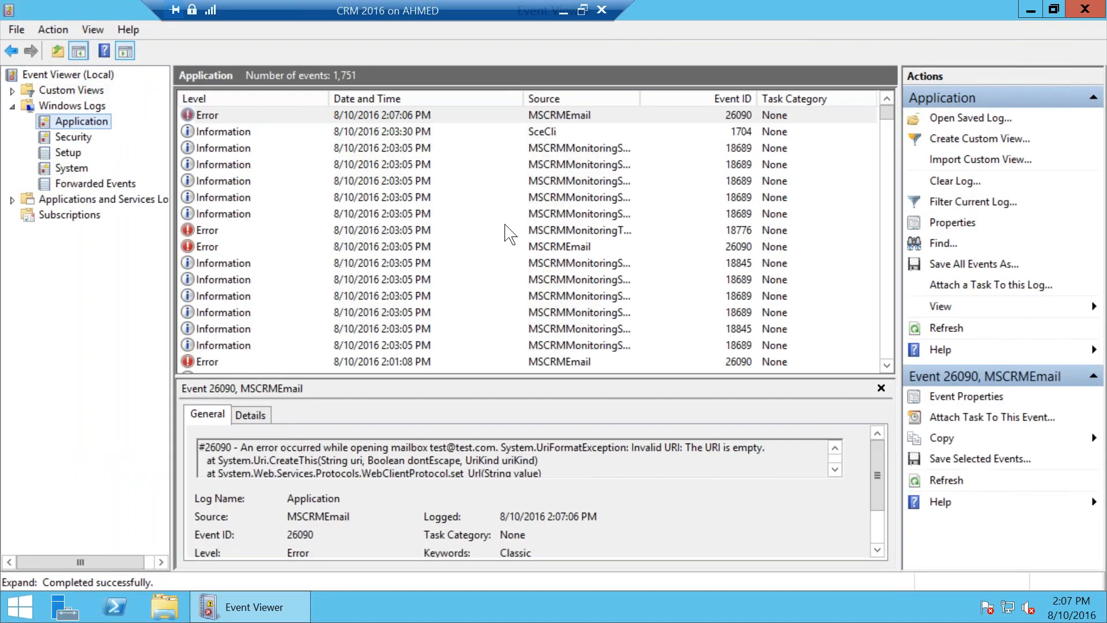
{"action": "left_click", "coordinate": [477, 117]}
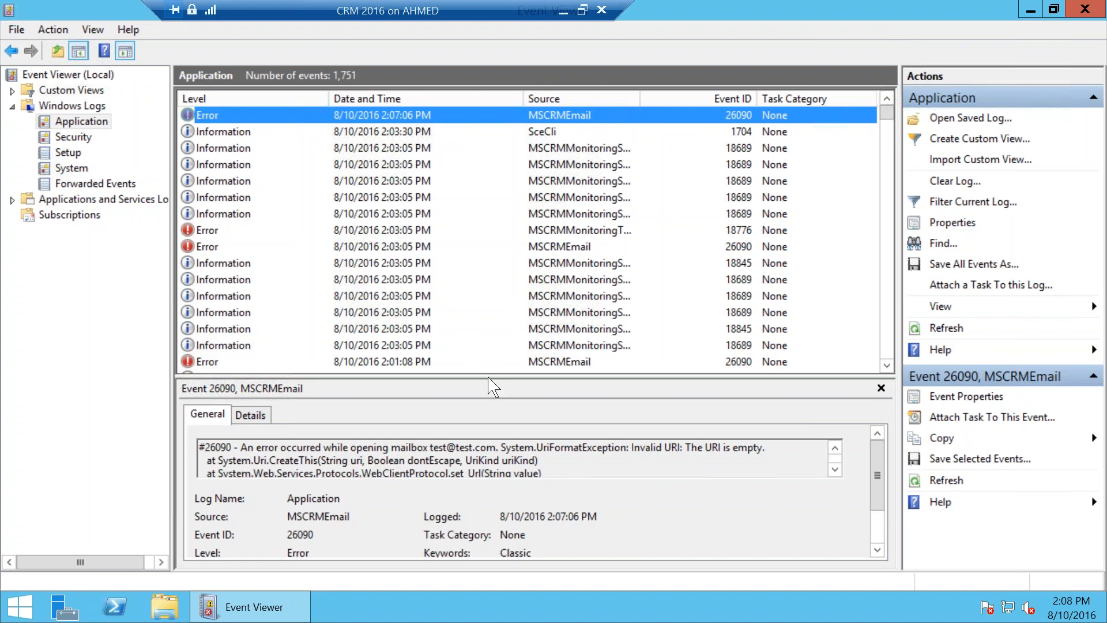
Step: Enlarge the event details pane and highlight 'The URI is empty' in the MSCRMEmail error
{"action": "left_click_drag", "start_coordinate": [492, 376], "coordinate": [495, 281]}
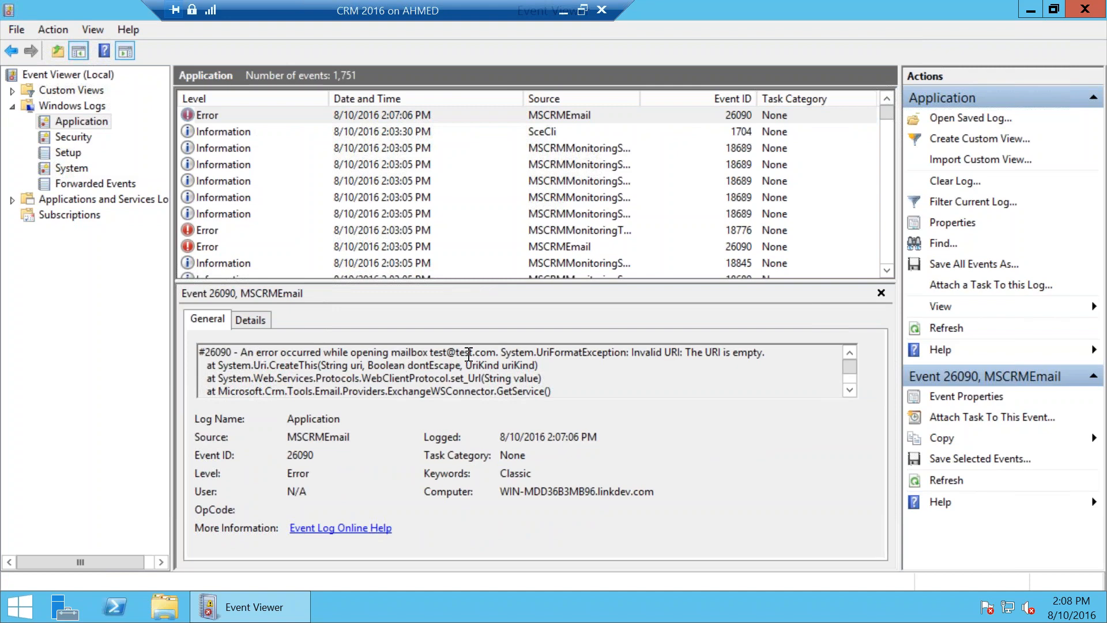
{"action": "left_click_drag", "start_coordinate": [762, 353], "coordinate": [684, 352]}
{"action": "left_click", "coordinate": [655, 352]}
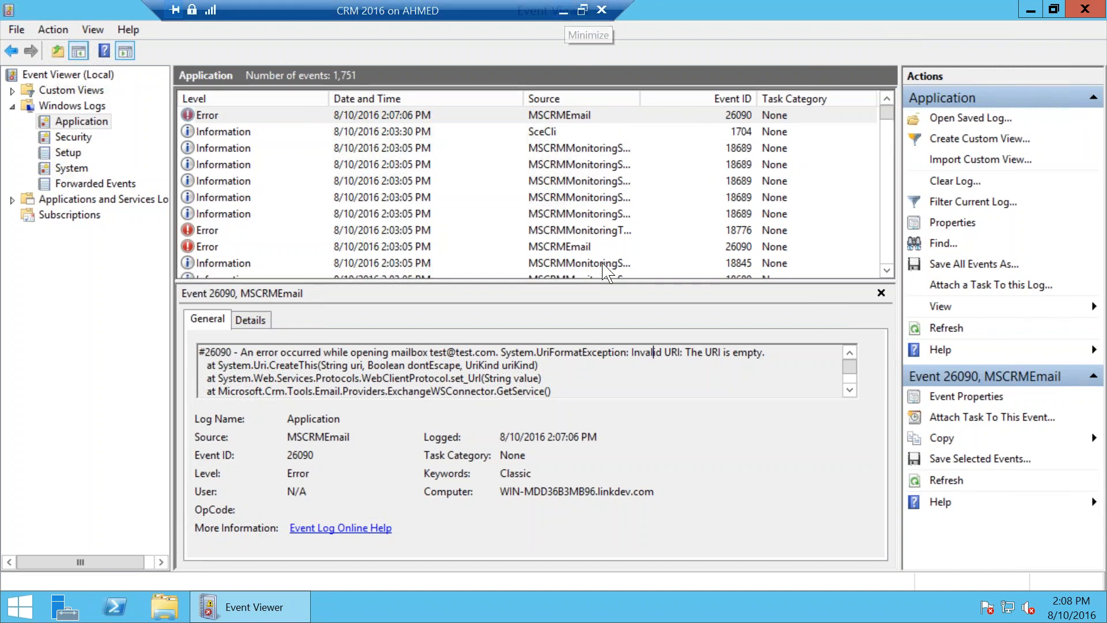
Step: Show the 18845 MSCRMMonitoringServerRole events reporting successful monitoring tests
{"action": "left_click", "coordinate": [561, 263]}
{"action": "scroll", "coordinate": [566, 234], "scroll_direction": "down", "scroll_amount": 2}
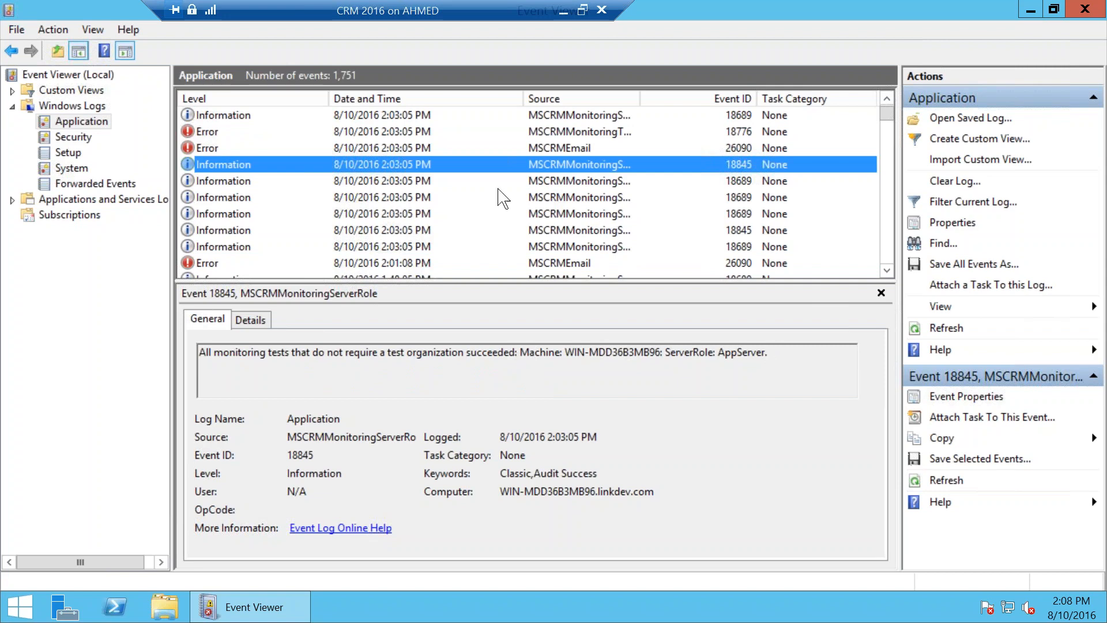
{"action": "left_click", "coordinate": [449, 181]}
Step: Browse the ApiServer monitoring success events and the earlier MSCRMEmail error
{"action": "left_click", "coordinate": [431, 197]}
{"action": "left_click", "coordinate": [417, 230]}
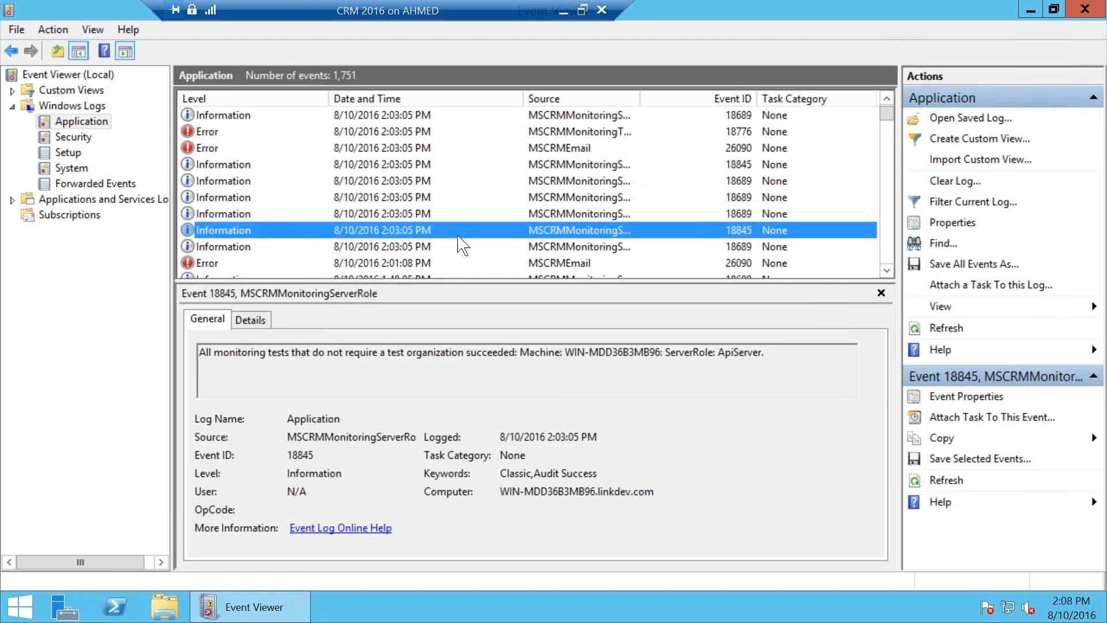
{"action": "scroll", "coordinate": [460, 244], "scroll_direction": "down", "scroll_amount": 1}
{"action": "left_click", "coordinate": [457, 213]}
{"action": "scroll", "coordinate": [464, 234], "scroll_direction": "down", "scroll_amount": 3}
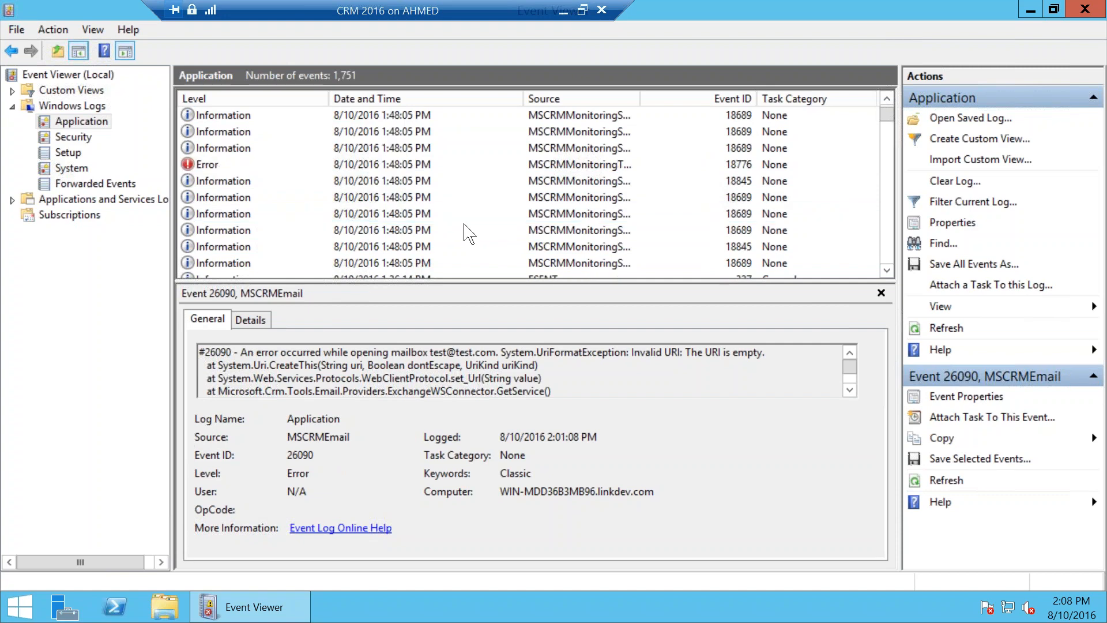
Step: Open error 18776 and read its NETWORK SERVICE insufficient-permissions report-server failure
{"action": "left_click", "coordinate": [404, 165]}
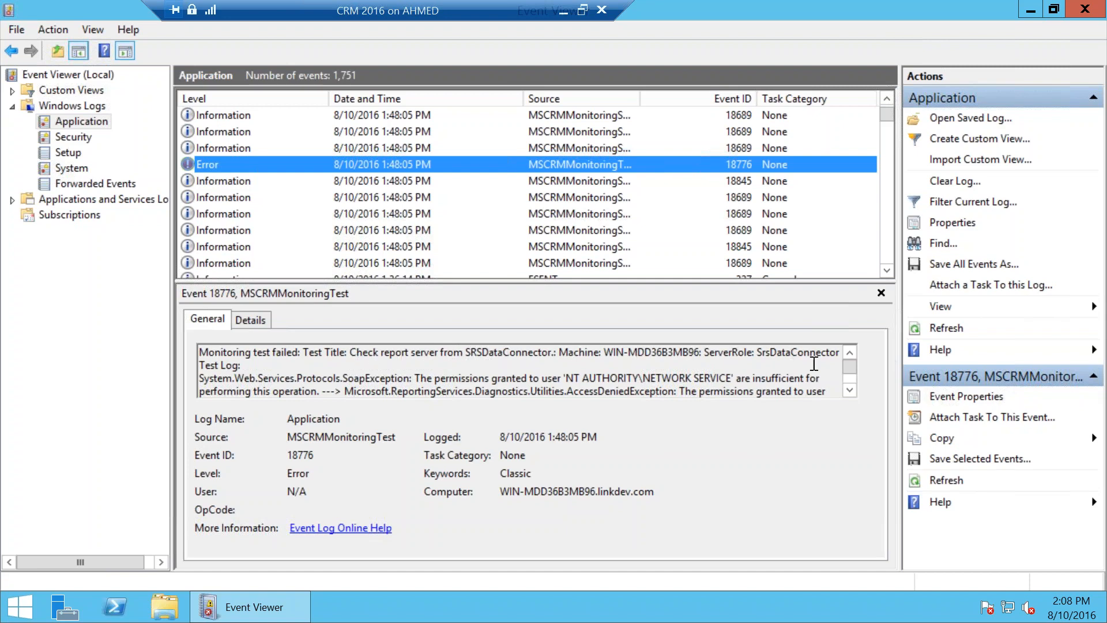
{"action": "left_click", "coordinate": [849, 391]}
{"action": "left_click", "coordinate": [849, 391]}
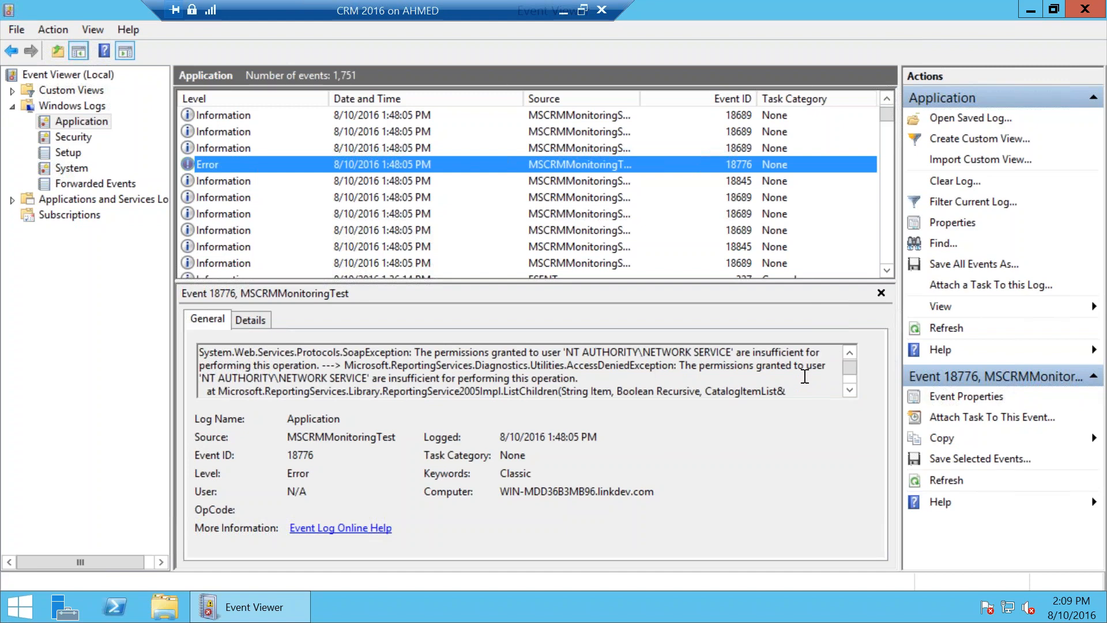
{"action": "scroll", "coordinate": [804, 376], "scroll_direction": "down", "scroll_amount": 1}
{"action": "scroll", "coordinate": [489, 372], "scroll_direction": "up", "scroll_amount": 1}
{"action": "left_click", "coordinate": [602, 382]}
{"action": "scroll", "coordinate": [599, 380], "scroll_direction": "down", "scroll_amount": 3}
{"action": "scroll", "coordinate": [599, 380], "scroll_direction": "up", "scroll_amount": 3}
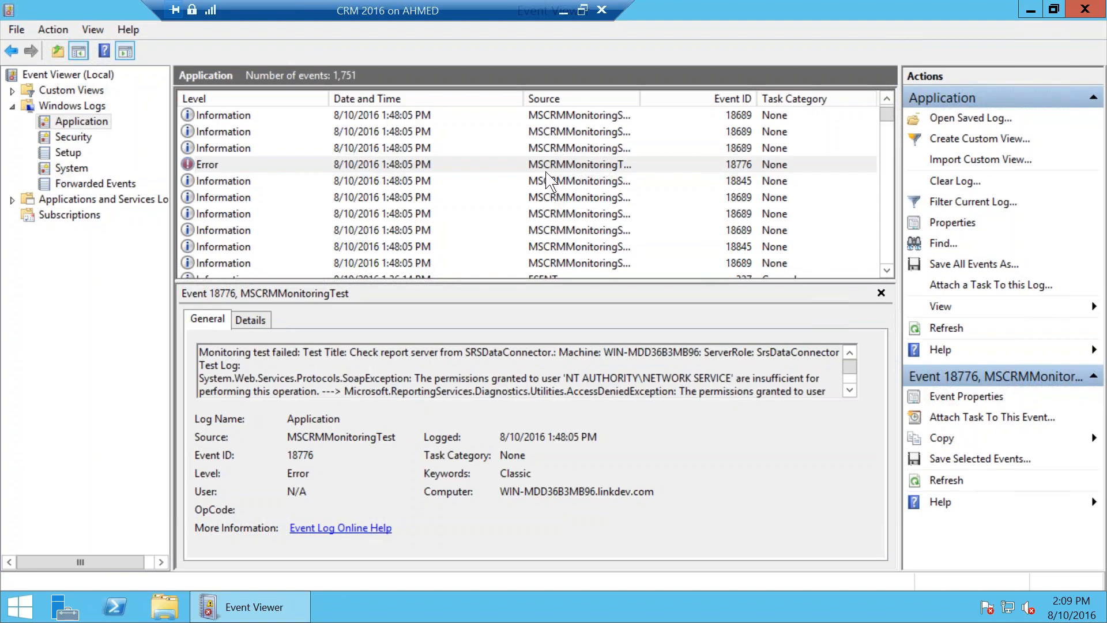
Step: Highlight the slide's Performance counters bullet, then return to the remote server session
{"action": "left_click", "coordinate": [563, 10]}
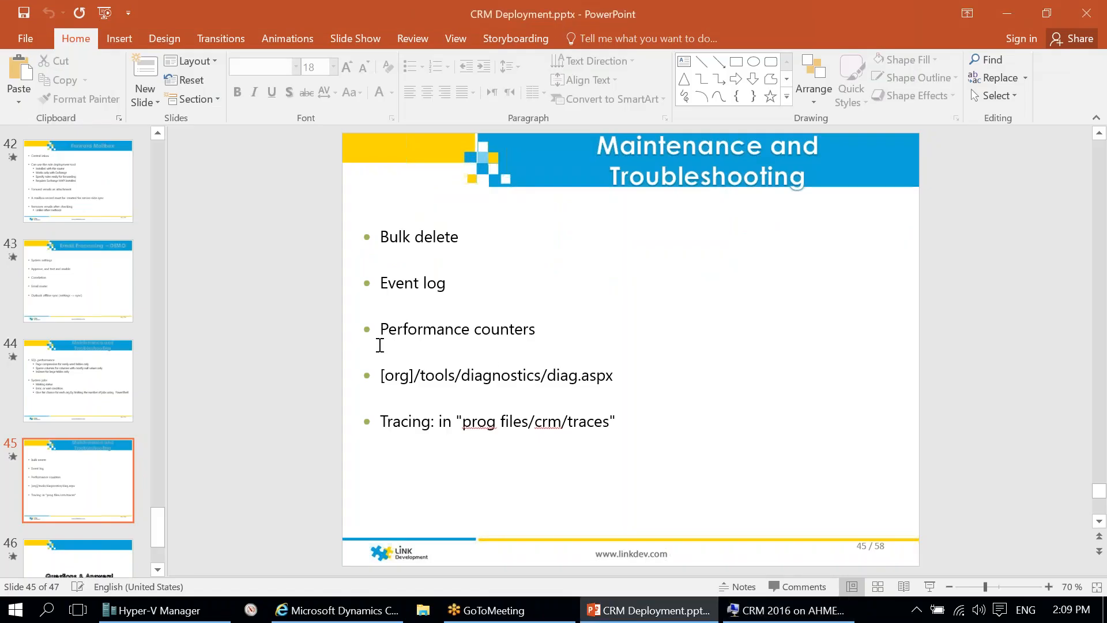
{"action": "left_click_drag", "start_coordinate": [384, 328], "coordinate": [539, 329]}
{"action": "left_click", "coordinate": [563, 329]}
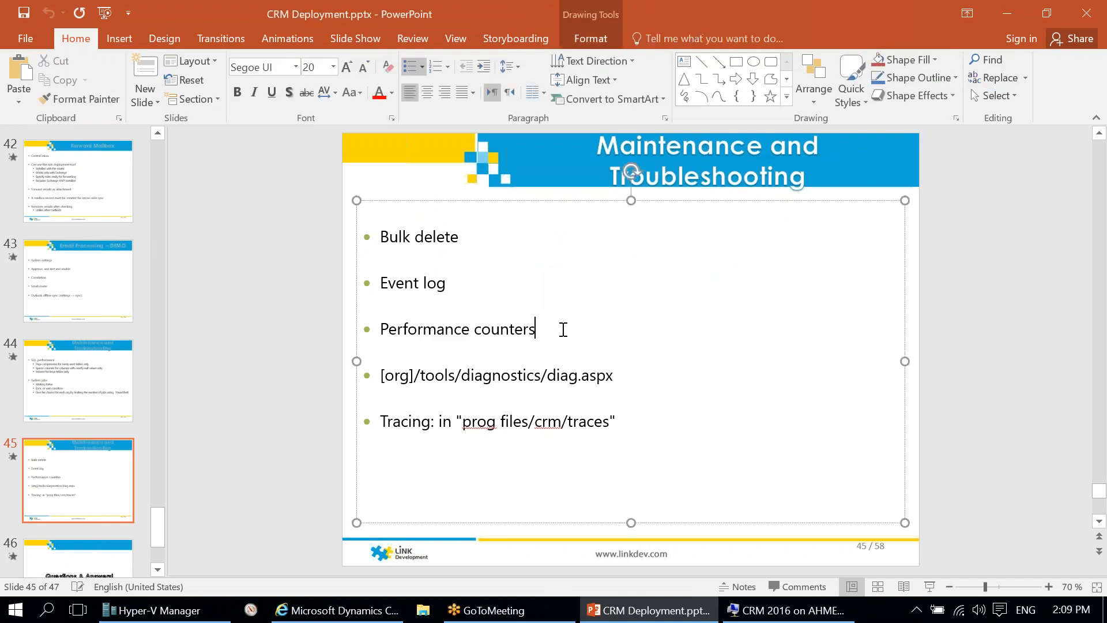
{"action": "left_click", "coordinate": [933, 393]}
{"action": "left_click", "coordinate": [787, 610]}
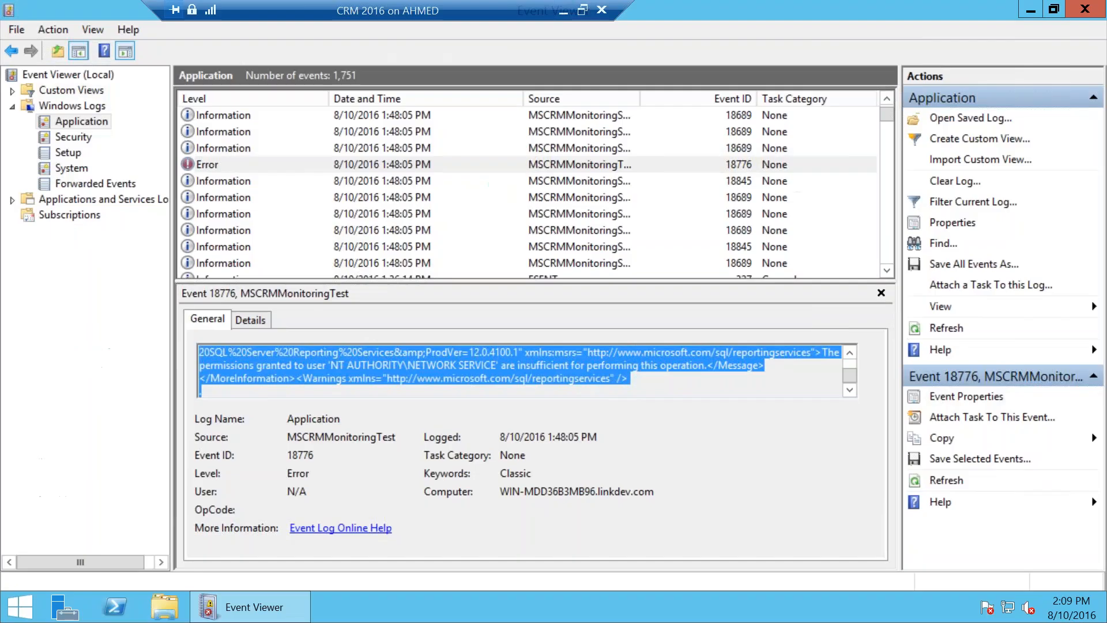
Step: Launch Performance Monitor from Start search and show its live graph
{"action": "key", "text": "super"}
{"action": "type", "text": "pwefor"}
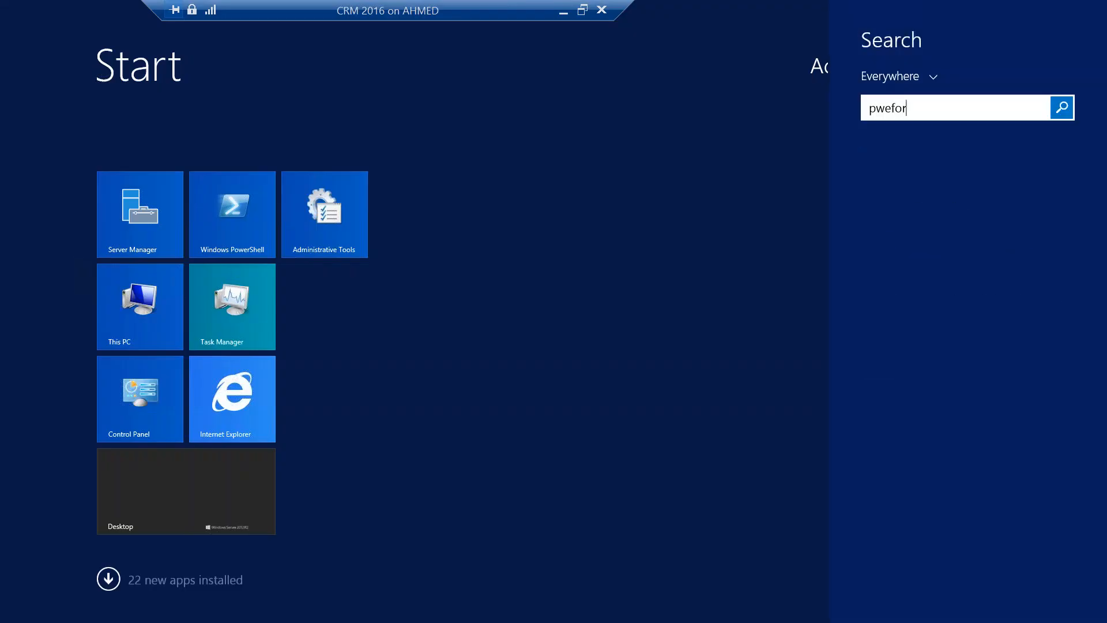
{"action": "key", "text": "BackSpace"}
{"action": "key", "text": "BackSpace"}
{"action": "type", "text": "e"}
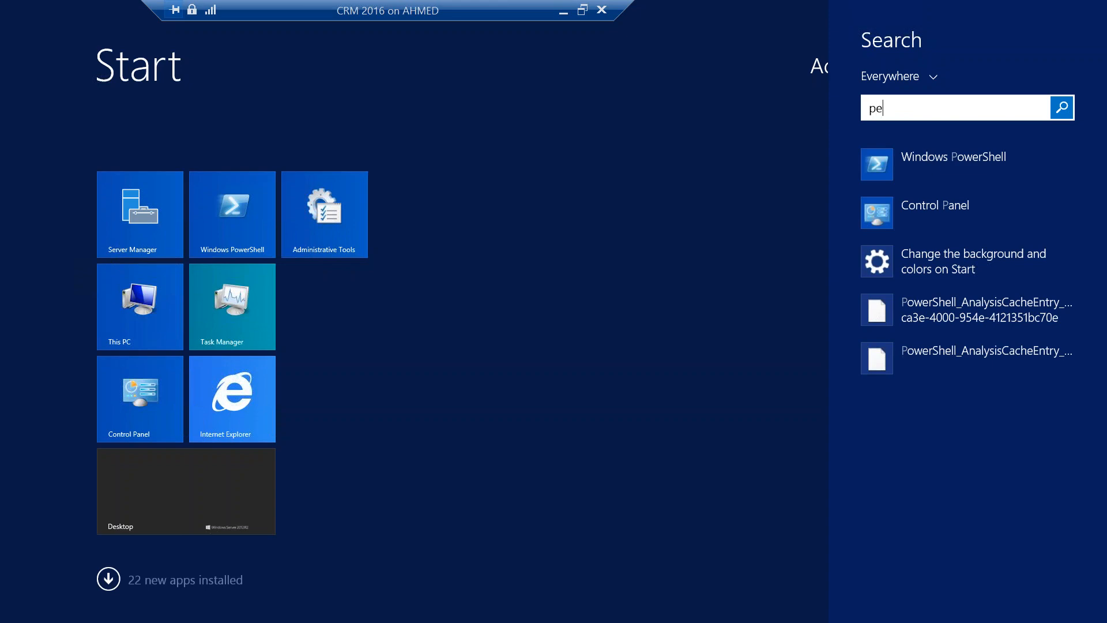
{"action": "type", "text": "rformance Monitor"}
{"action": "key", "text": "Return"}
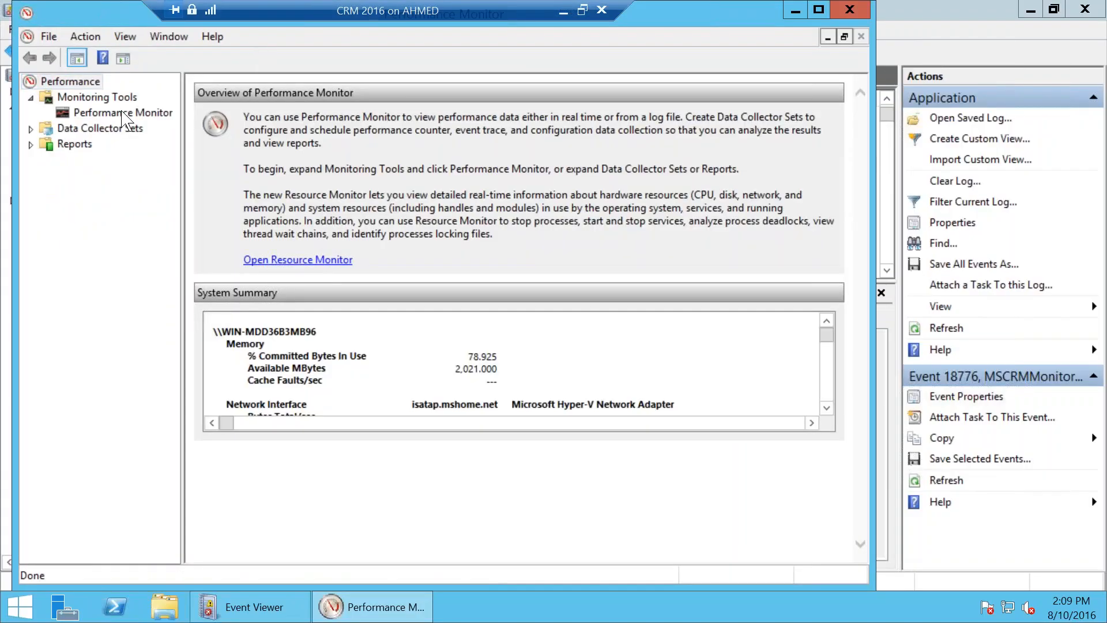
{"action": "left_click", "coordinate": [121, 112]}
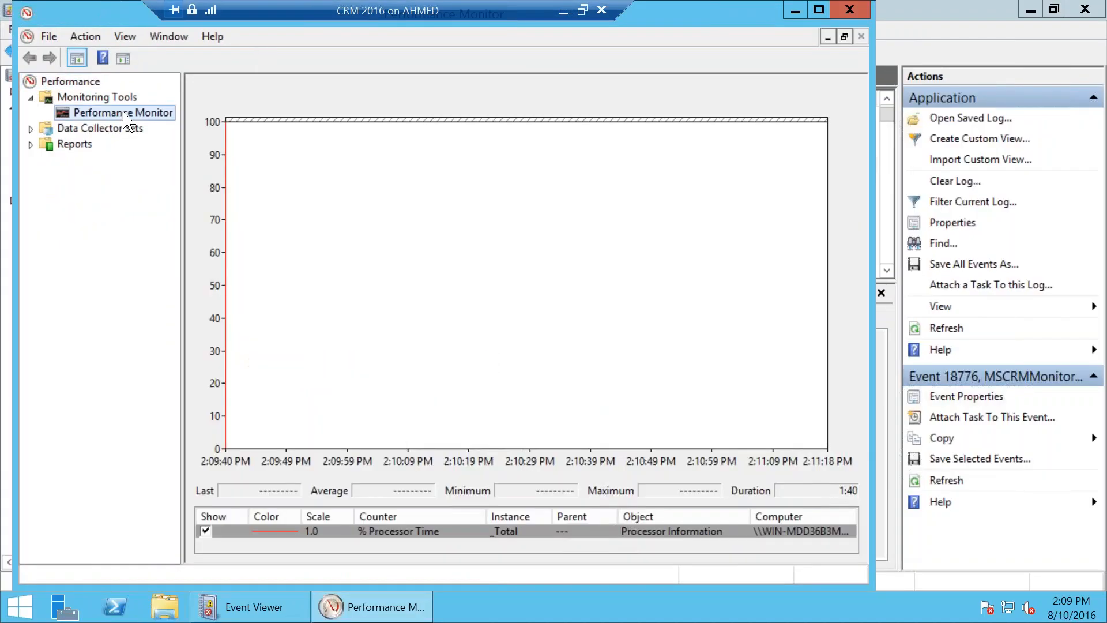
Step: Inspect CRM Server counters like Total Number of SQL Error Retries, then cancel without adding any
{"action": "left_click", "coordinate": [275, 86]}
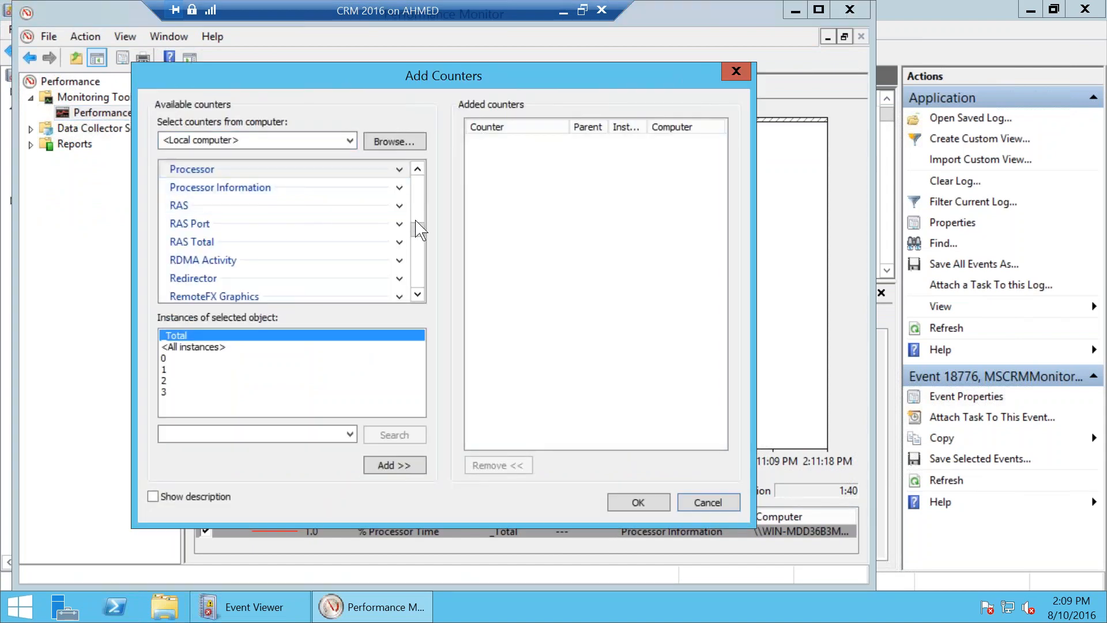
{"action": "left_click_drag", "start_coordinate": [415, 227], "coordinate": [425, 194]}
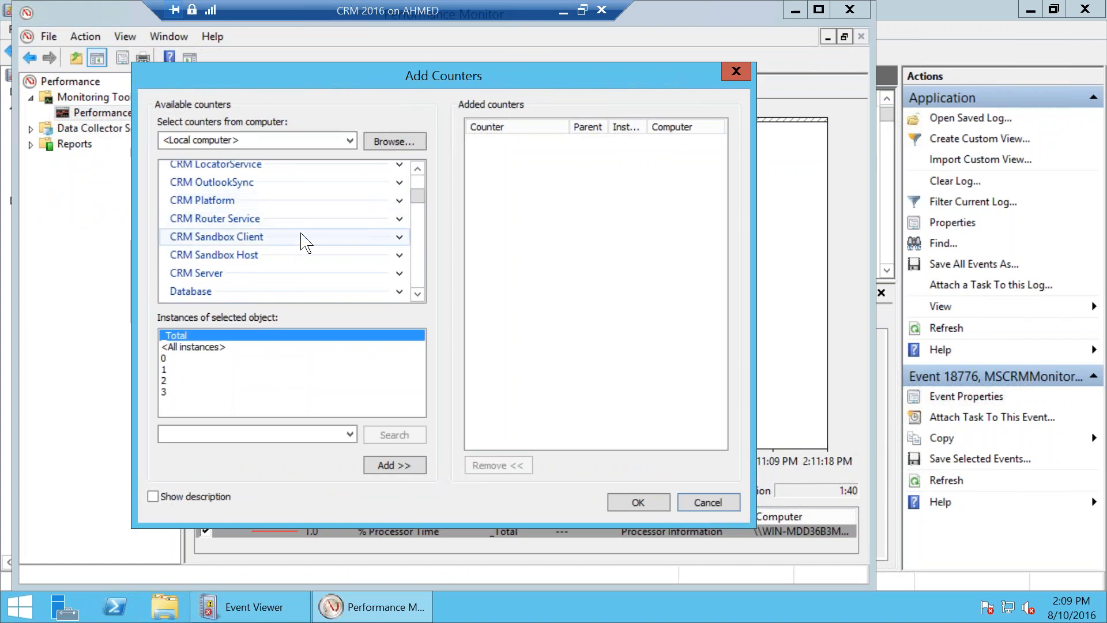
{"action": "left_click", "coordinate": [399, 273]}
{"action": "scroll", "coordinate": [304, 268], "scroll_direction": "down", "scroll_amount": 2}
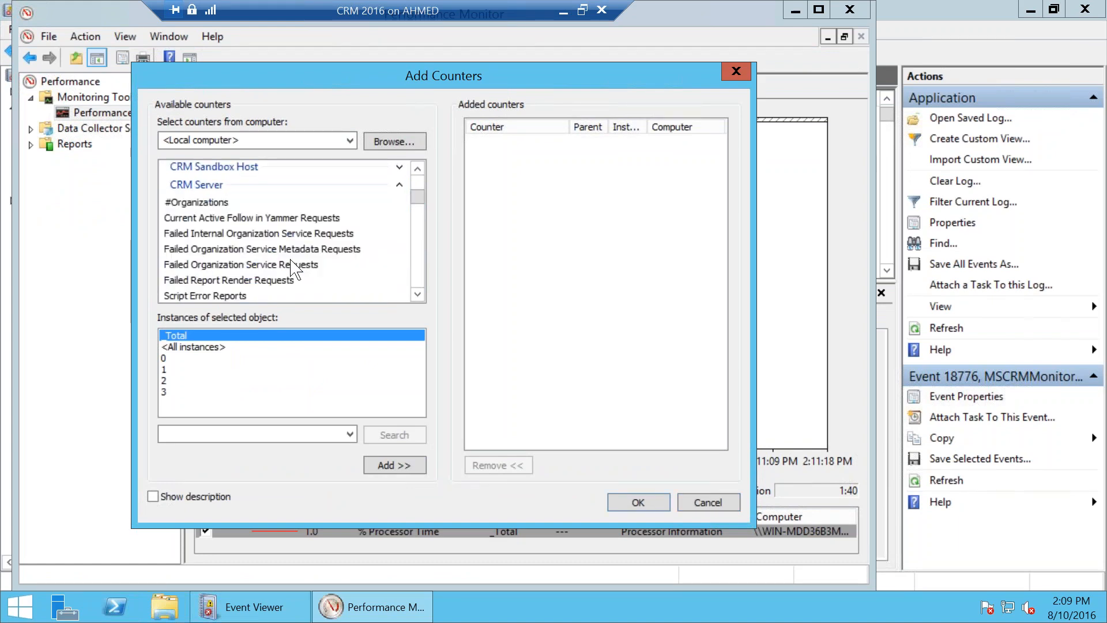
{"action": "scroll", "coordinate": [284, 235], "scroll_direction": "down", "scroll_amount": 1}
{"action": "scroll", "coordinate": [276, 227], "scroll_direction": "down", "scroll_amount": 1}
{"action": "scroll", "coordinate": [277, 229], "scroll_direction": "down", "scroll_amount": 3}
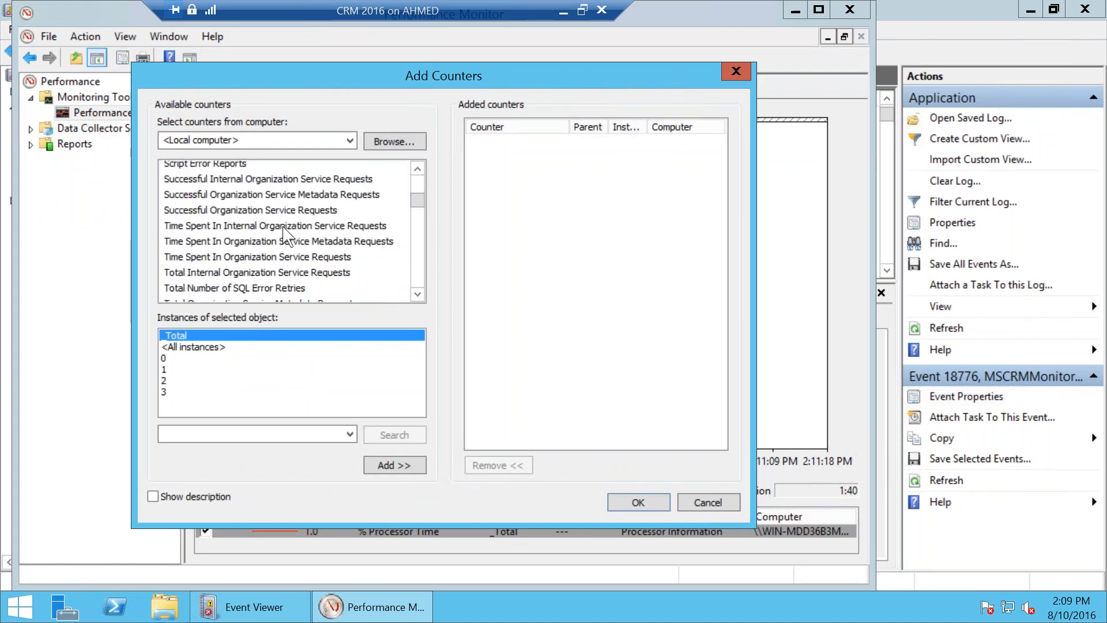
{"action": "scroll", "coordinate": [283, 237], "scroll_direction": "up", "scroll_amount": 1}
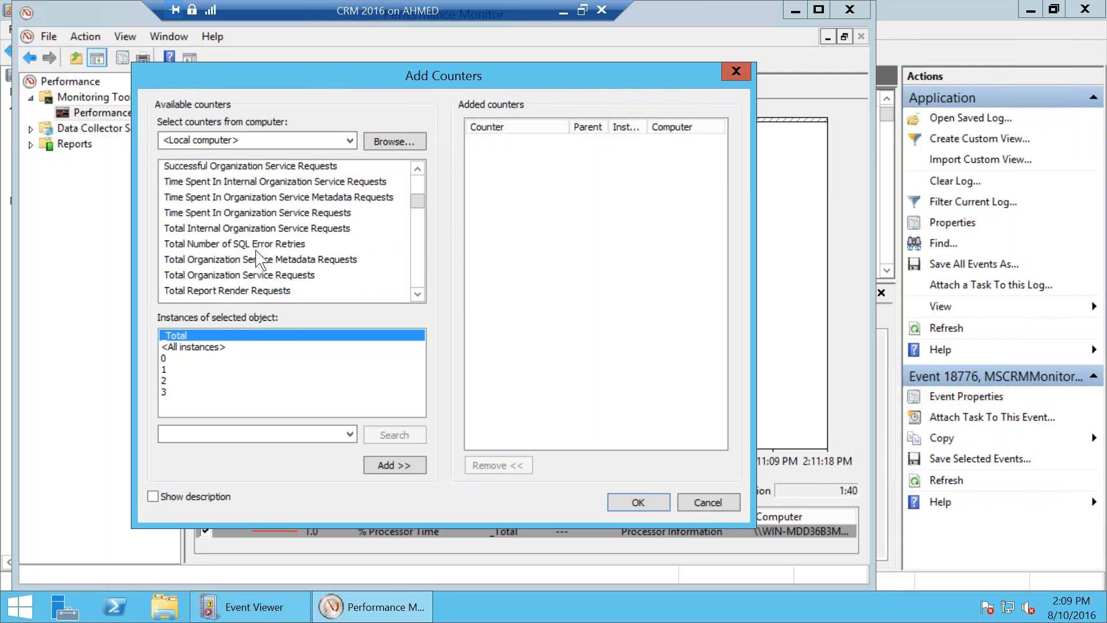
{"action": "left_click", "coordinate": [276, 244]}
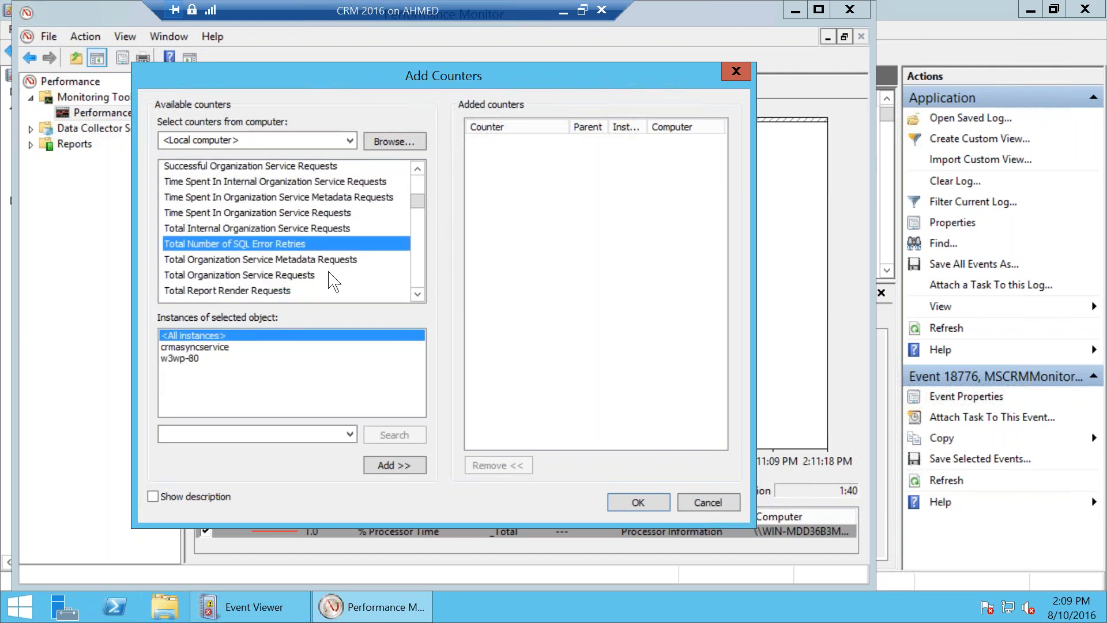
{"action": "left_click", "coordinate": [220, 348]}
{"action": "left_click", "coordinate": [250, 336]}
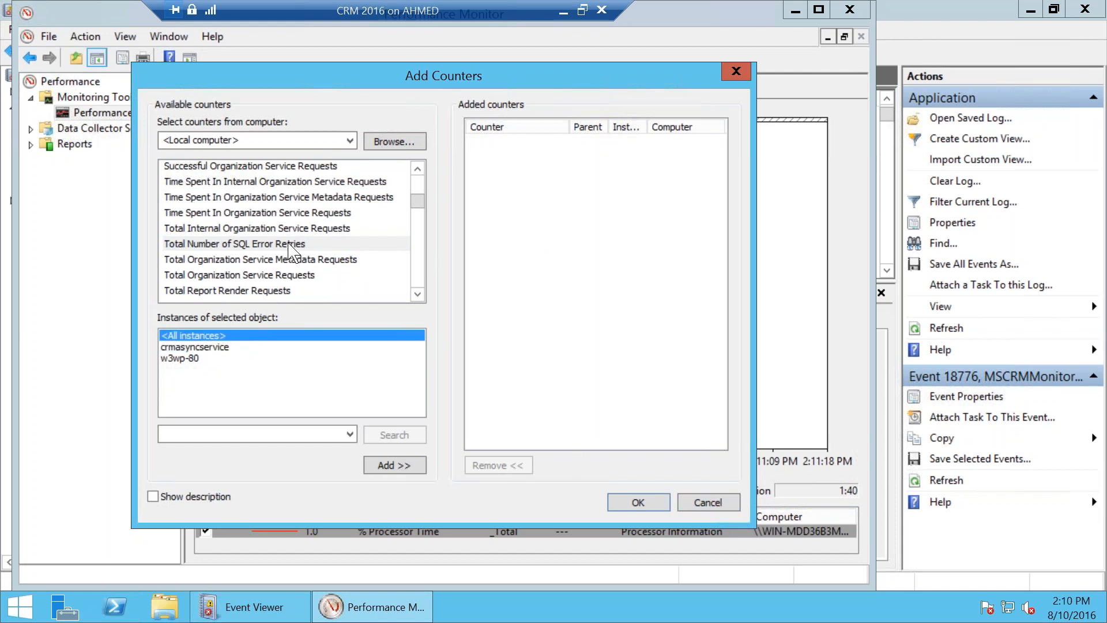
{"action": "left_click", "coordinate": [708, 502]}
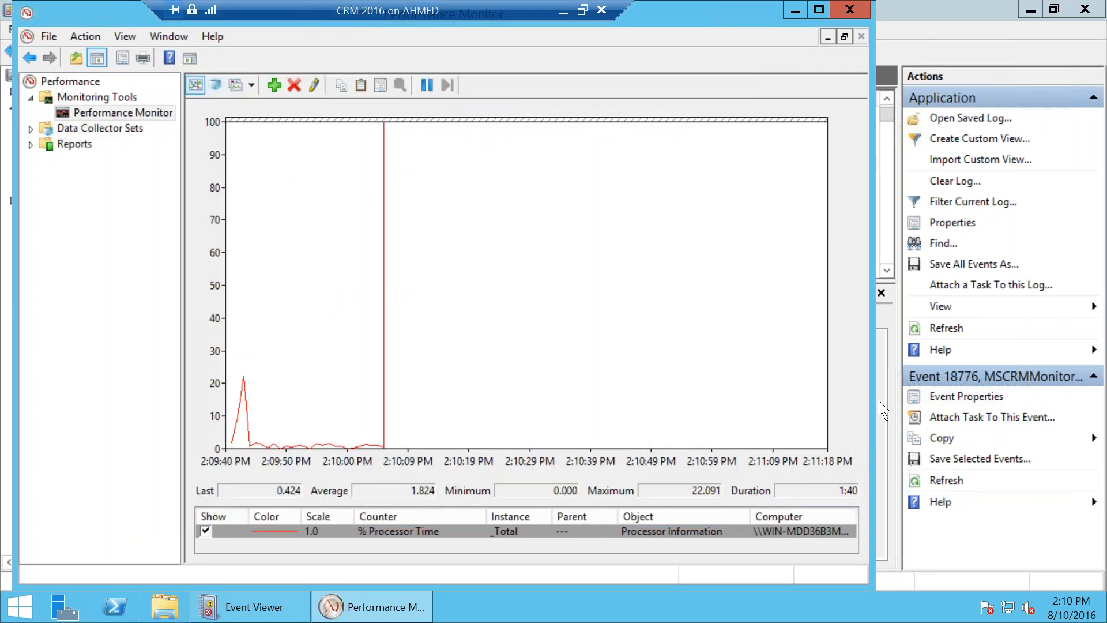
Step: Check the % Processor Time counter row, then close Performance Monitor
{"action": "left_click", "coordinate": [752, 535]}
{"action": "left_click", "coordinate": [751, 542]}
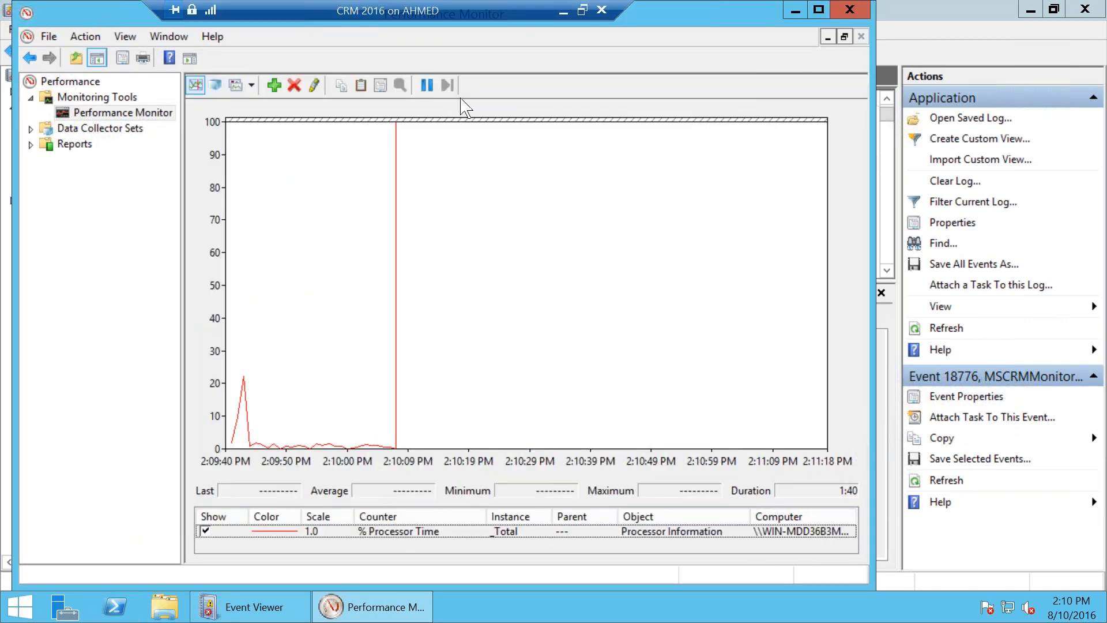
{"action": "right_click", "coordinate": [657, 17]}
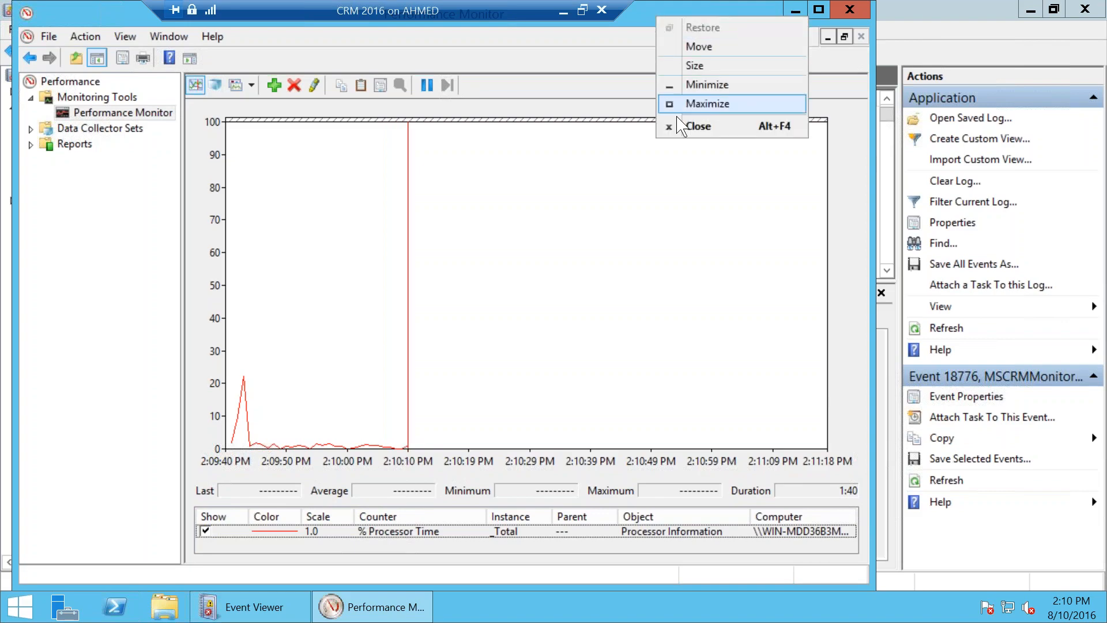
{"action": "left_click", "coordinate": [688, 141]}
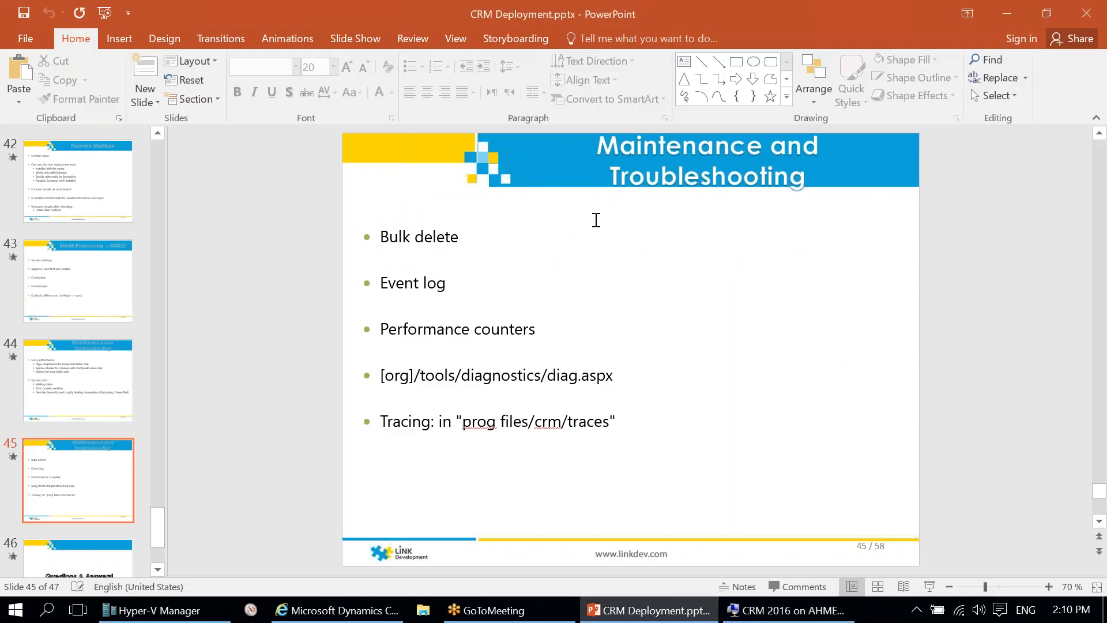
Step: Select the /tools/diagnostics/diag.aspx path on the slide
{"action": "left_click_drag", "start_coordinate": [613, 375], "coordinate": [422, 376]}
{"action": "left_click", "coordinate": [500, 377]}
{"action": "left_click_drag", "start_coordinate": [614, 378], "coordinate": [409, 376]}
{"action": "key", "text": "shift+Right"}
{"action": "key", "text": "ctrl+c"}
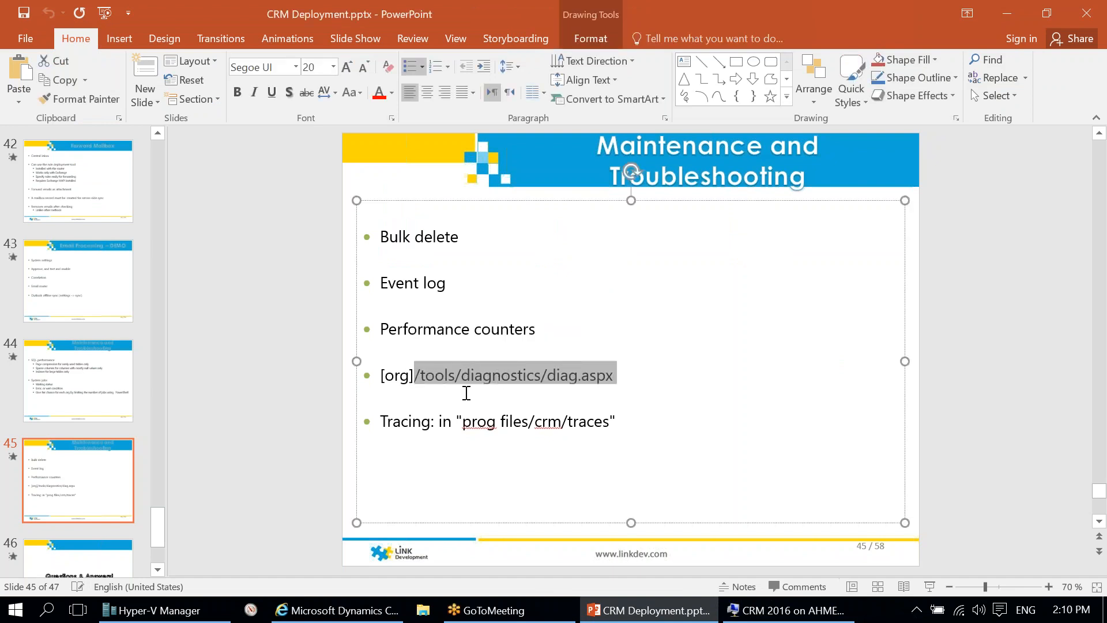
Step: Replace the CRM URL after linkdev with /tools/diagnostics/diag.aspx and load it
{"action": "left_click", "coordinate": [337, 610]}
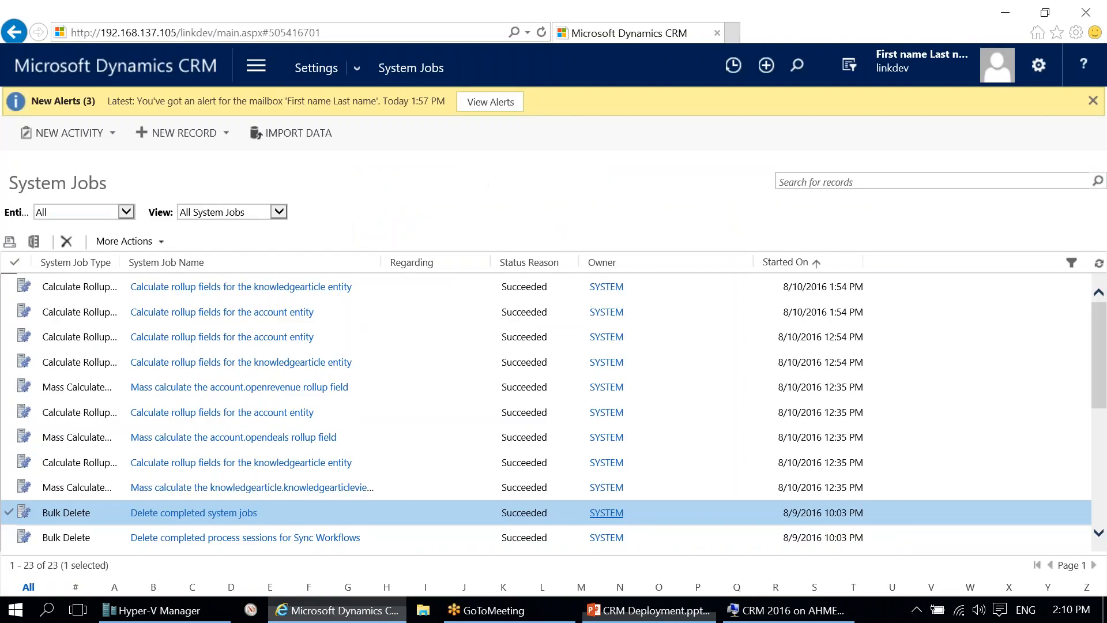
{"action": "left_click_drag", "start_coordinate": [215, 29], "coordinate": [345, 32]}
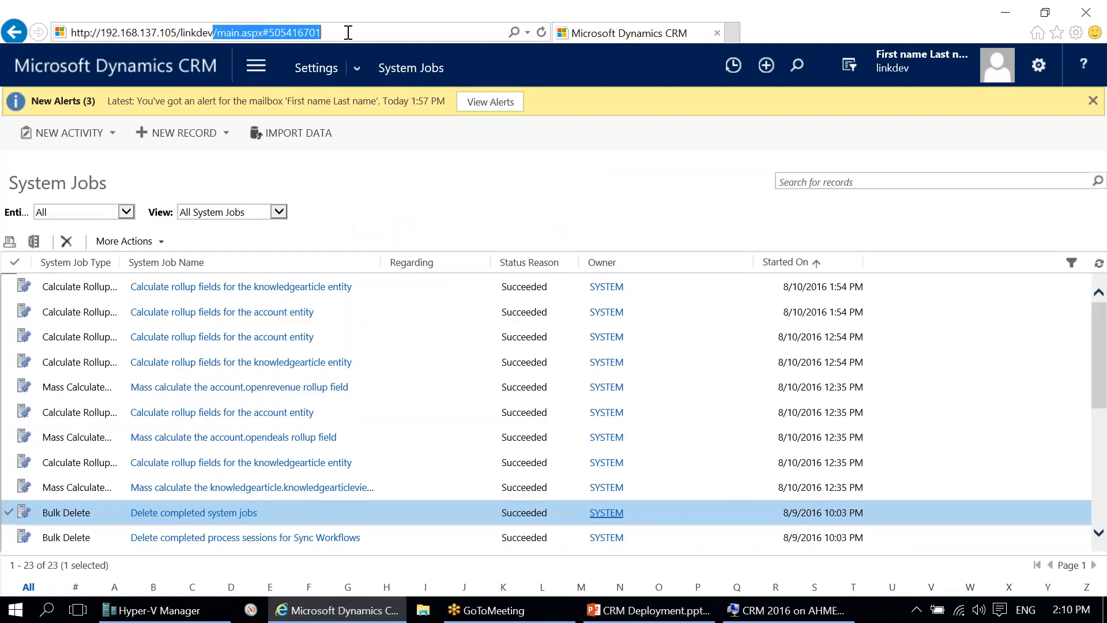
{"action": "key", "text": "ctrl+v"}
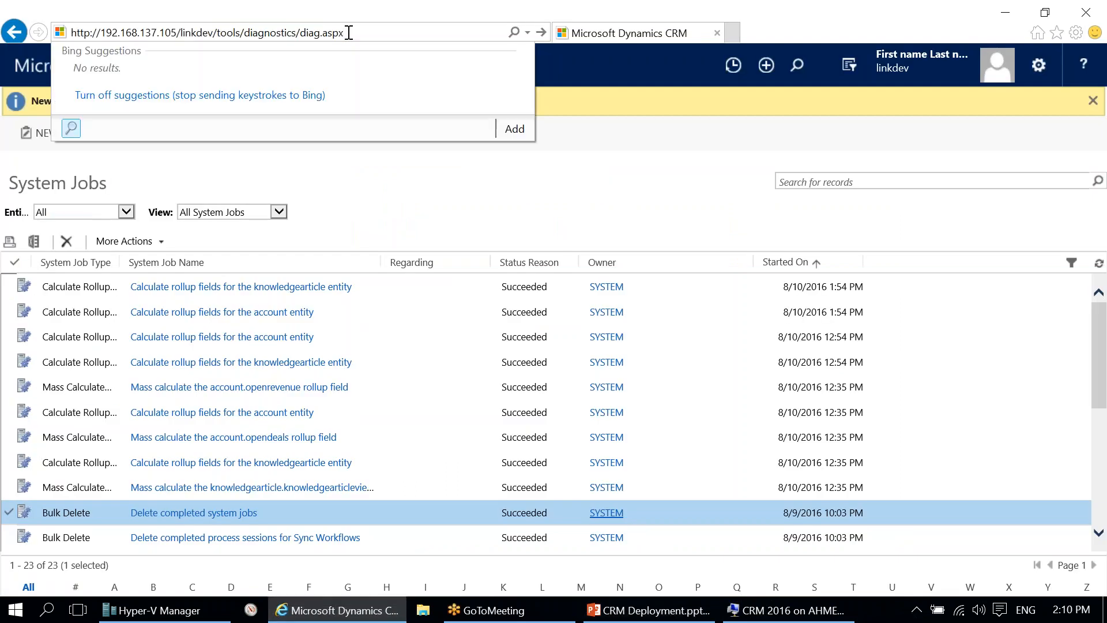
{"action": "key", "text": "Return"}
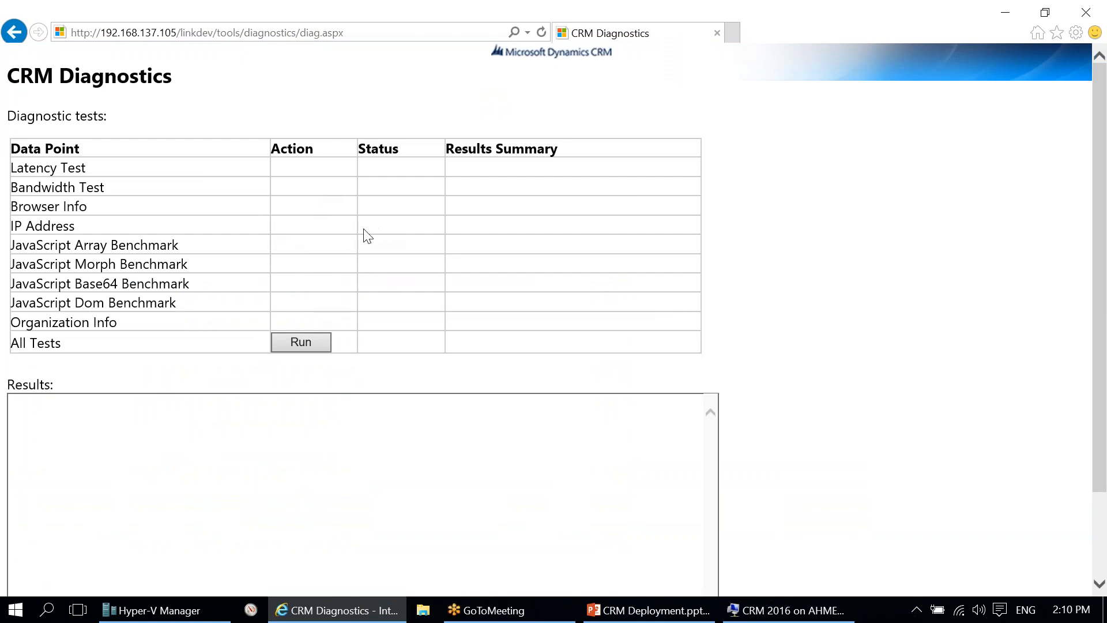
Step: Run All Tests and review results such as 2 ms latency and 68.73 MB/sec bandwidth
{"action": "left_click", "coordinate": [299, 343]}
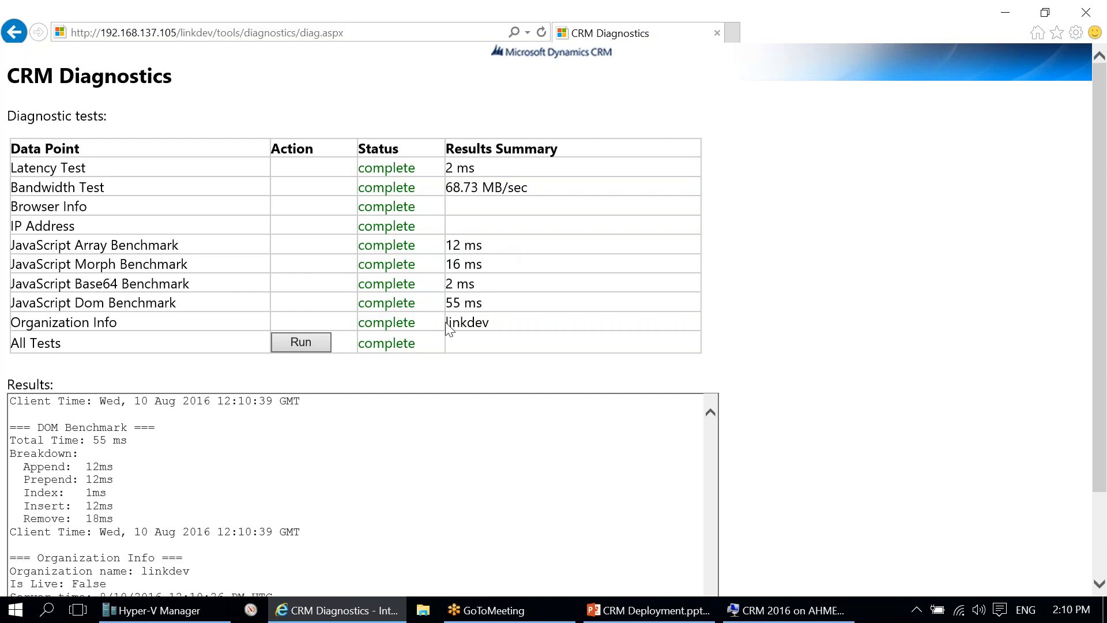
{"action": "scroll", "coordinate": [652, 447], "scroll_direction": "down", "scroll_amount": 3}
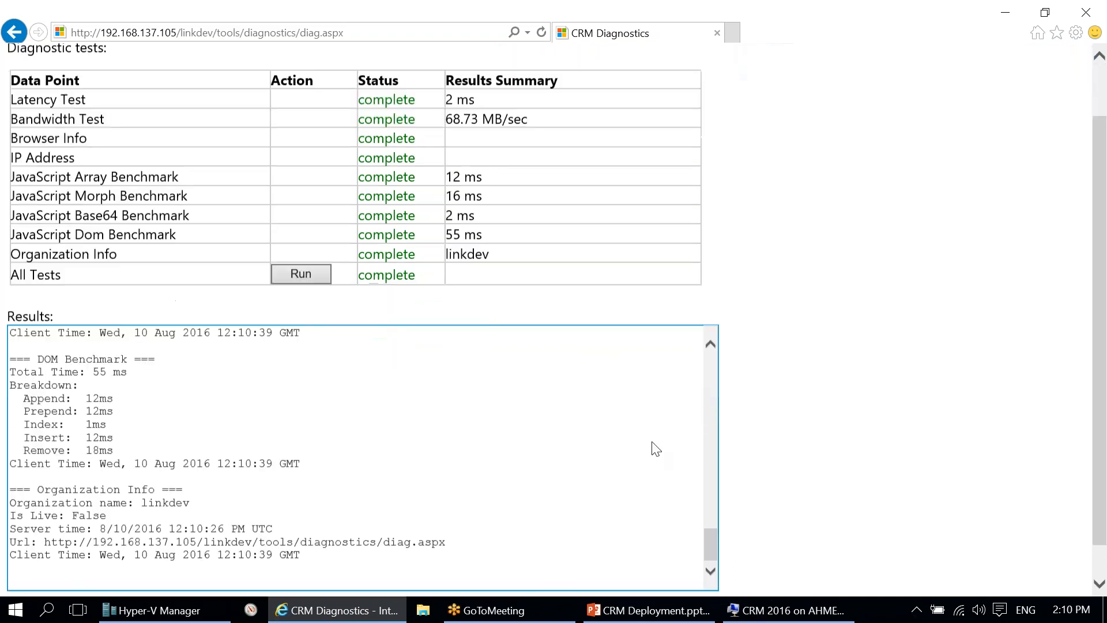
{"action": "scroll", "coordinate": [605, 441], "scroll_direction": "up", "scroll_amount": 10}
{"action": "scroll", "coordinate": [600, 437], "scroll_direction": "down", "scroll_amount": 10}
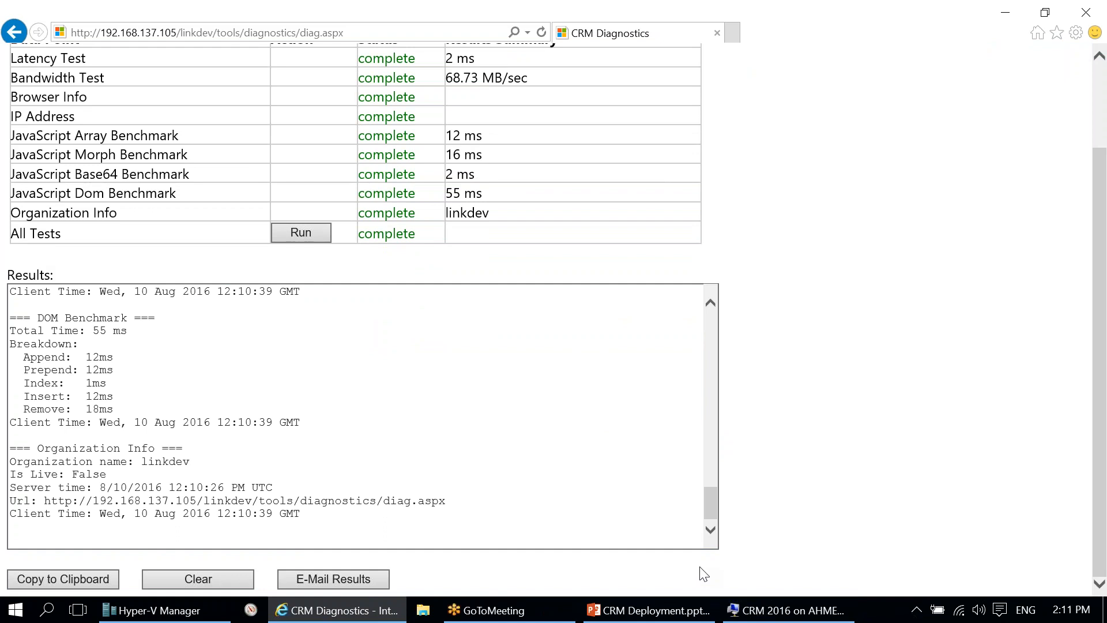
{"action": "mouse_move", "coordinate": [709, 507]}
{"action": "left_mouse_down"}
{"action": "mouse_move", "coordinate": [724, 316]}
{"action": "mouse_move", "coordinate": [720, 524]}
{"action": "left_mouse_up"}
{"action": "scroll", "coordinate": [594, 311], "scroll_direction": "up", "scroll_amount": 2}
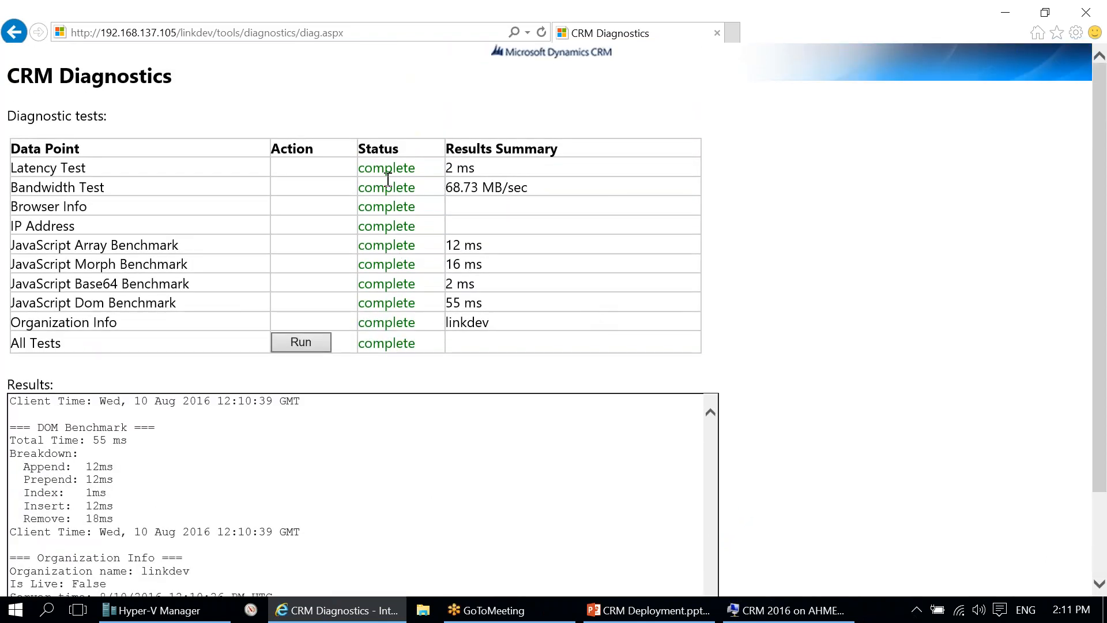
{"action": "left_click", "coordinate": [648, 609]}
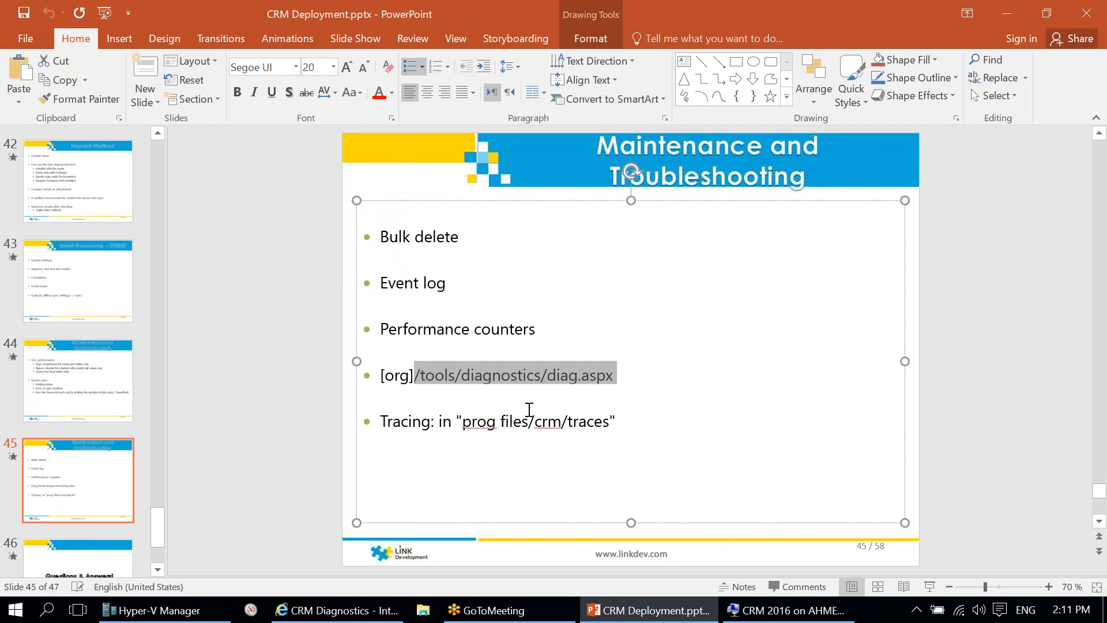
Step: Highlight the traces folder path on the slide and switch to the remote server session
{"action": "left_click", "coordinate": [478, 416]}
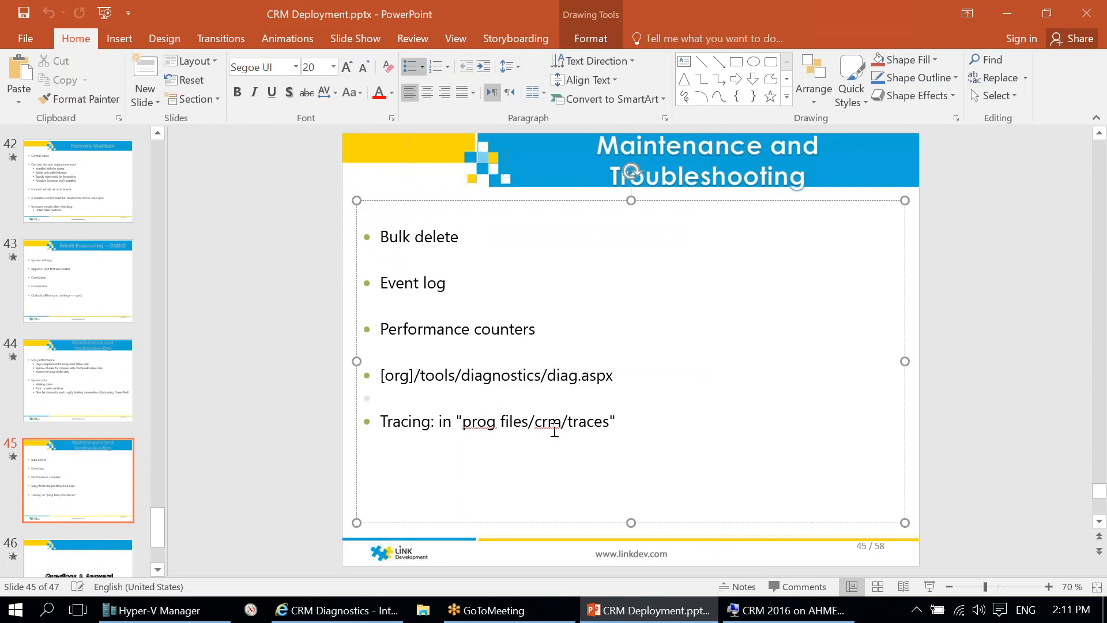
{"action": "left_click_drag", "start_coordinate": [607, 422], "coordinate": [463, 421]}
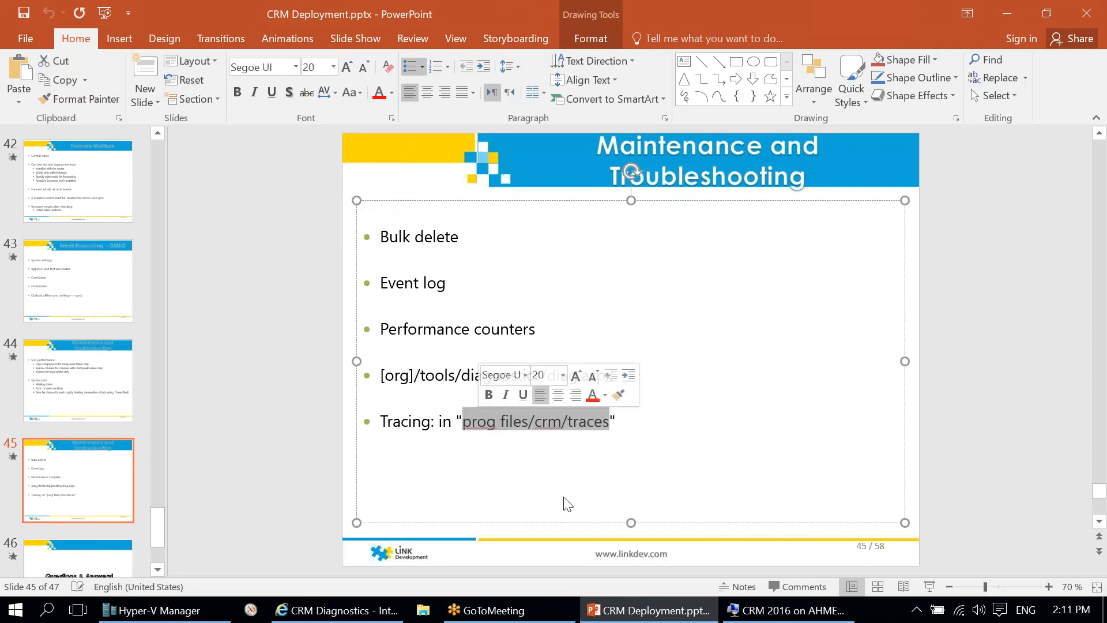
{"action": "left_click", "coordinate": [784, 612]}
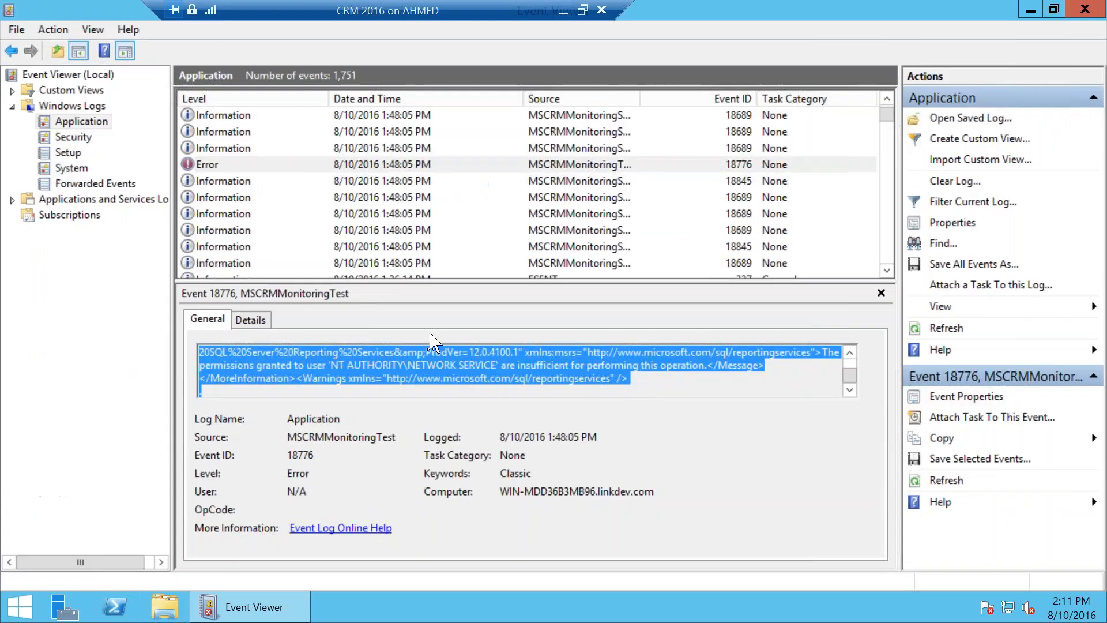
Step: Launch CrmDiagTool2011 from the E on AHMED drive and confirm running the unverified file
{"action": "left_click", "coordinate": [165, 607]}
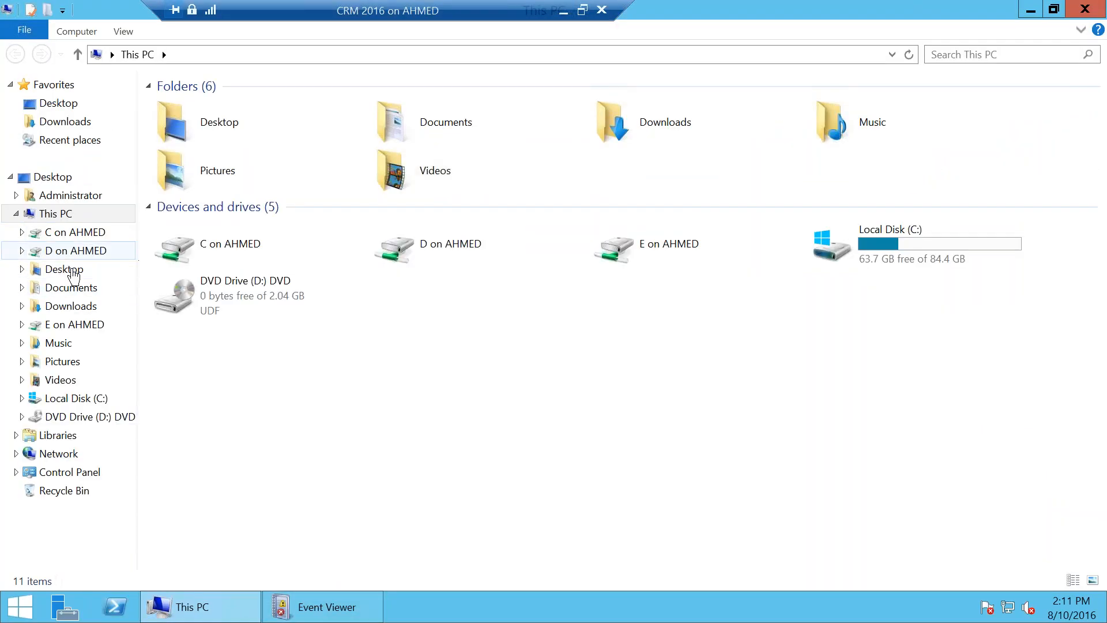
{"action": "left_click", "coordinate": [69, 324]}
{"action": "left_click", "coordinate": [242, 165]}
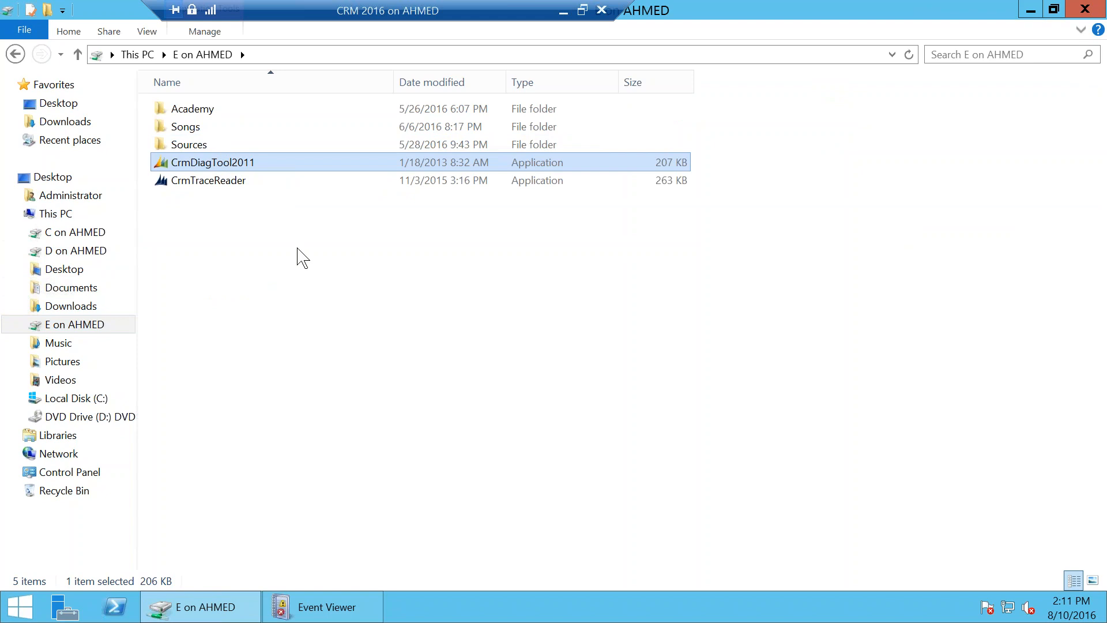
{"action": "key", "text": "Return"}
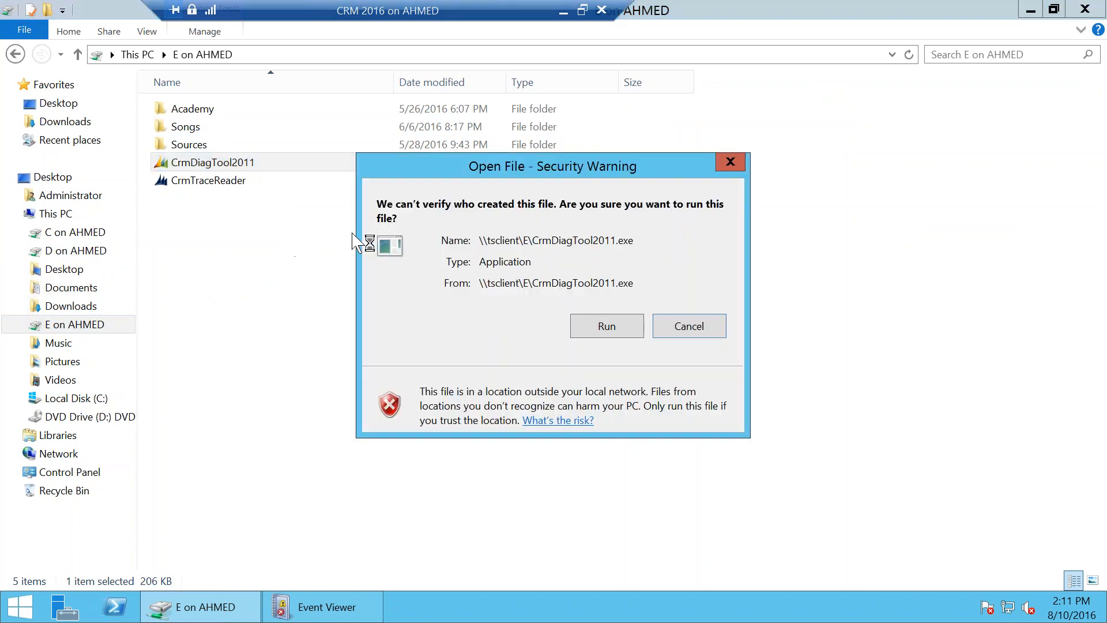
{"action": "left_click", "coordinate": [583, 326]}
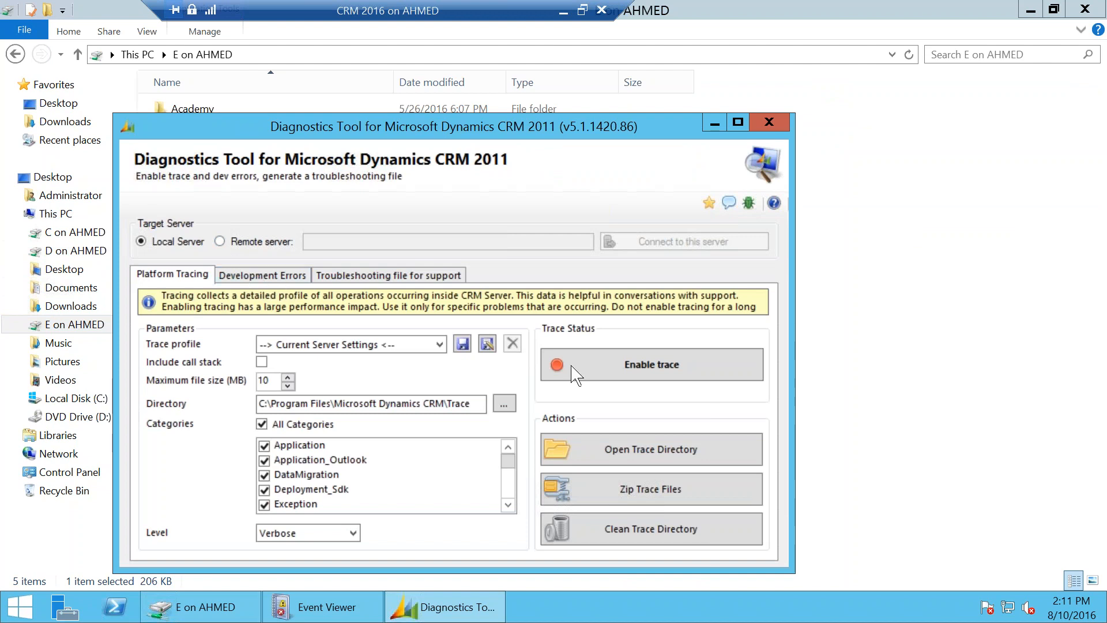
Step: Enable server tracing and open the CrmAsyncService trace file from the trace directory
{"action": "left_click", "coordinate": [618, 369]}
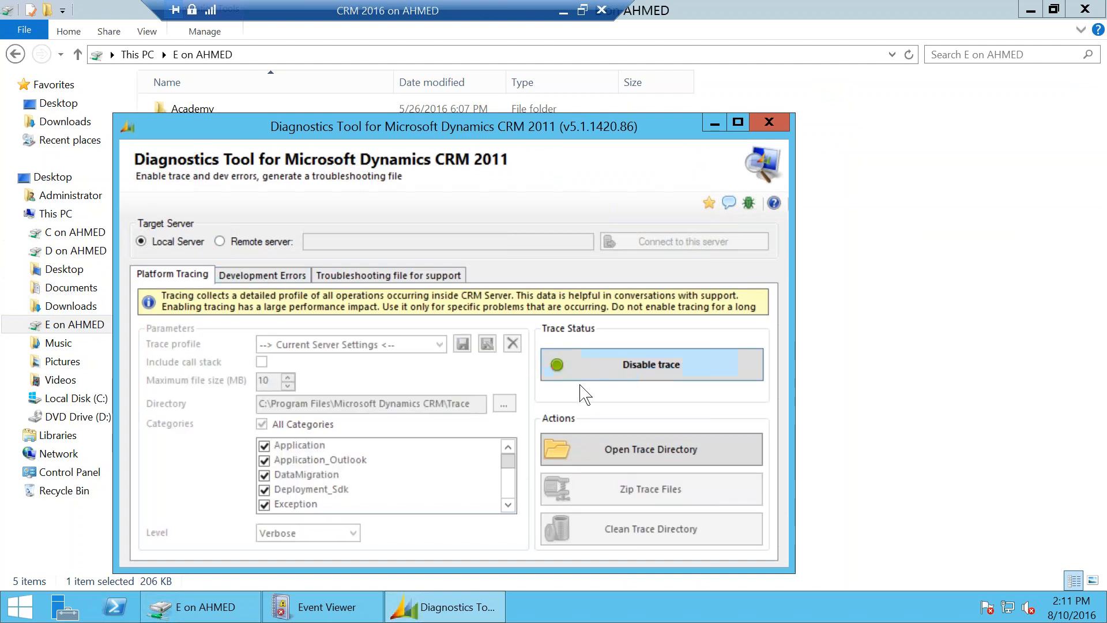
{"action": "left_click", "coordinate": [631, 448]}
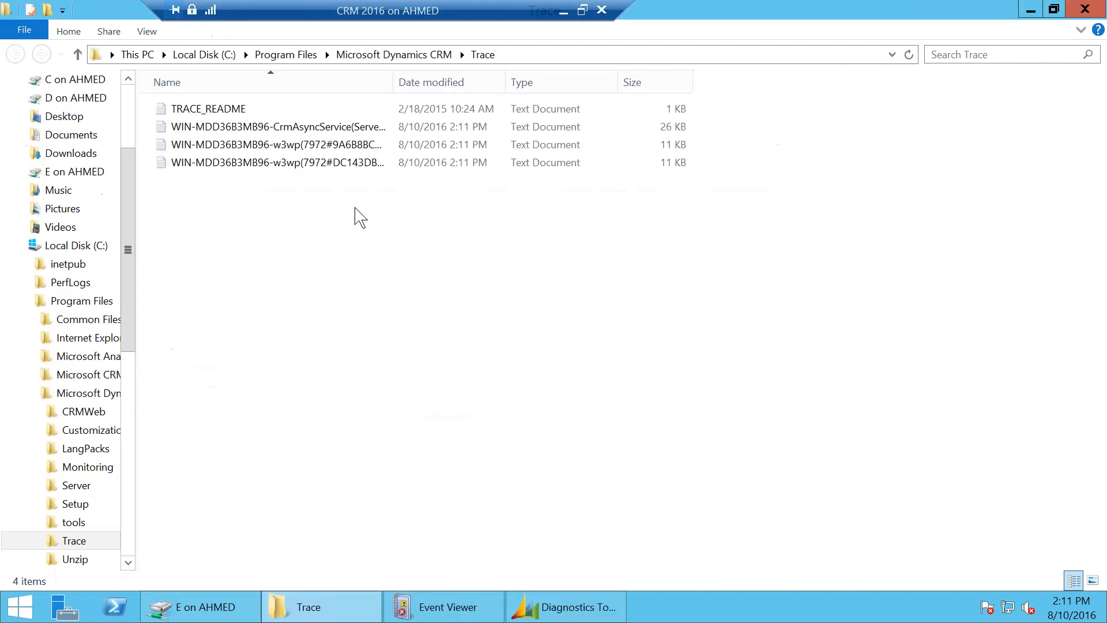
{"action": "double_click", "coordinate": [263, 127]}
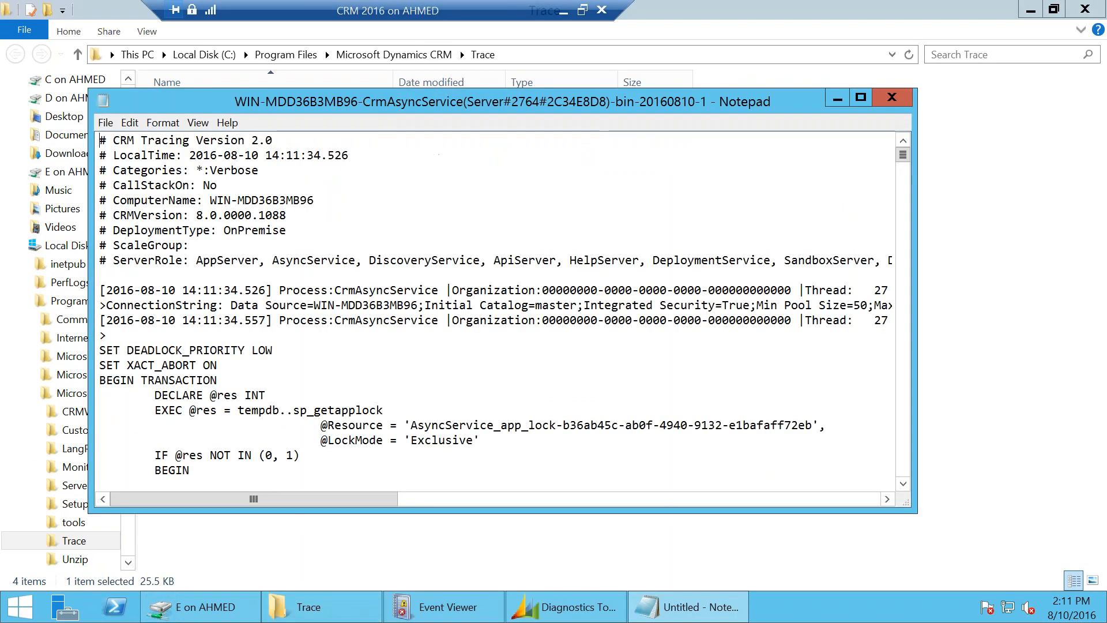
Step: Read the async service trace, highlighting the SQL block from SET DEADLOCK_PRIORITY LOW to UPDATE, then close Notepad
{"action": "mouse_move", "coordinate": [903, 155]}
{"action": "left_mouse_down"}
{"action": "mouse_move", "coordinate": [883, 388]}
{"action": "mouse_move", "coordinate": [908, 372]}
{"action": "left_mouse_up"}
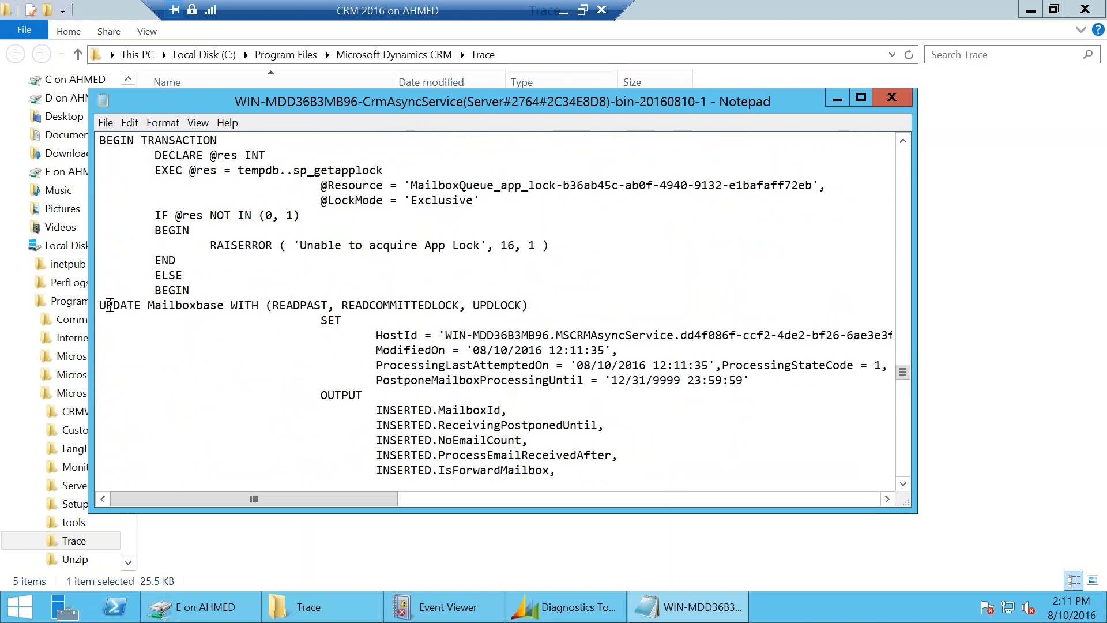
{"action": "scroll", "coordinate": [102, 171], "scroll_direction": "up", "scroll_amount": 2}
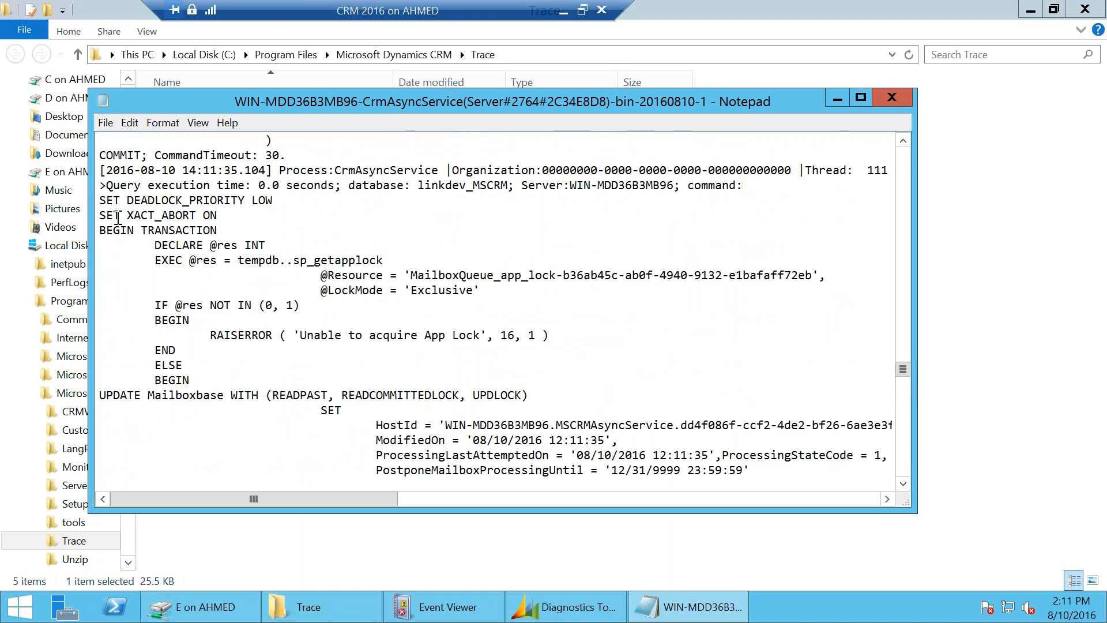
{"action": "left_click_drag", "start_coordinate": [101, 203], "coordinate": [683, 396]}
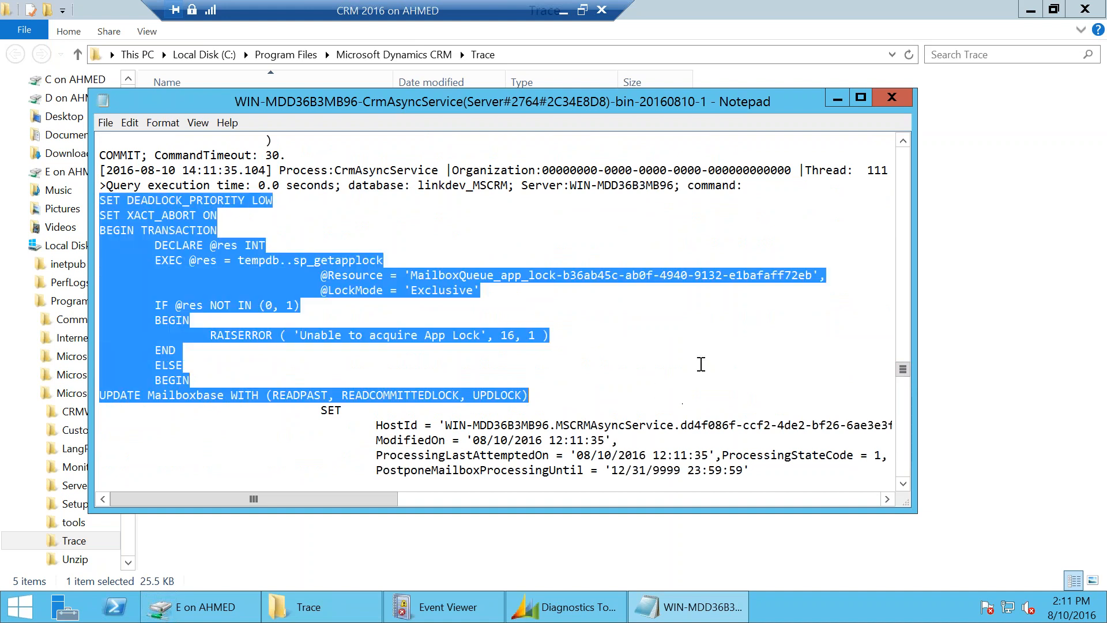
{"action": "left_click", "coordinate": [892, 97]}
Step: Disable server tracing in the diagnostics tool, keeping the trace level at Verbose
{"action": "left_click", "coordinate": [611, 605]}
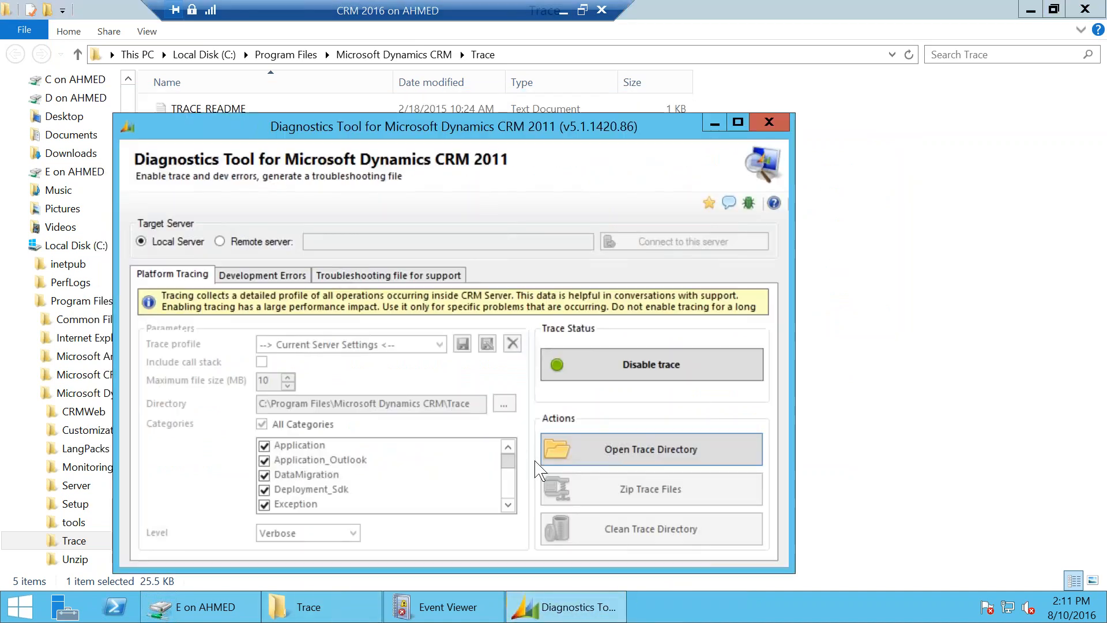
{"action": "left_click", "coordinate": [644, 367]}
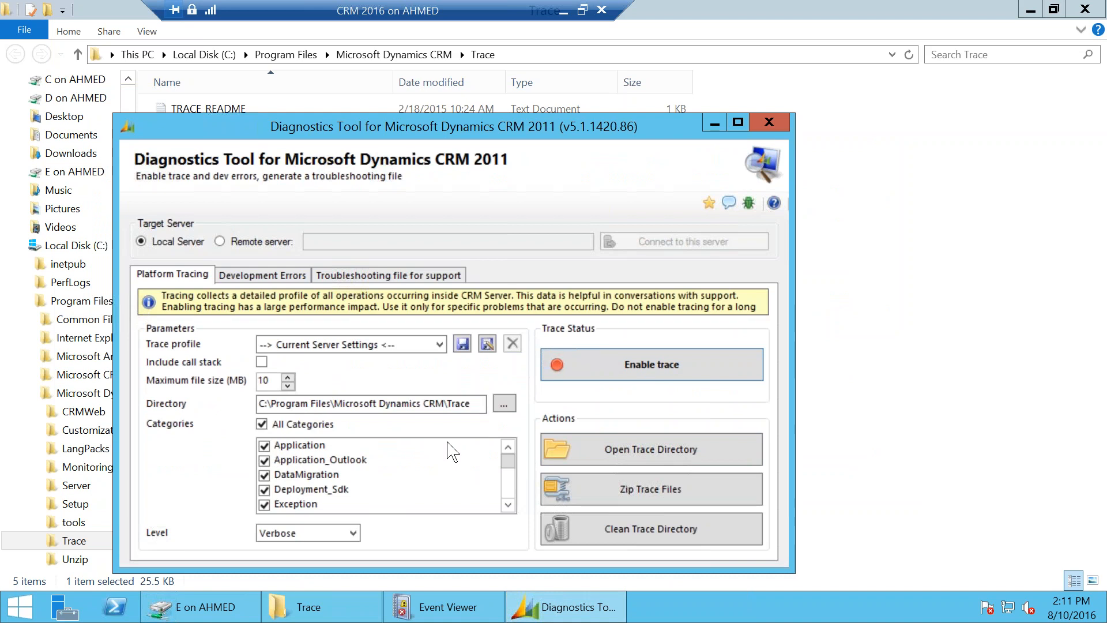
{"action": "left_click", "coordinate": [341, 533]}
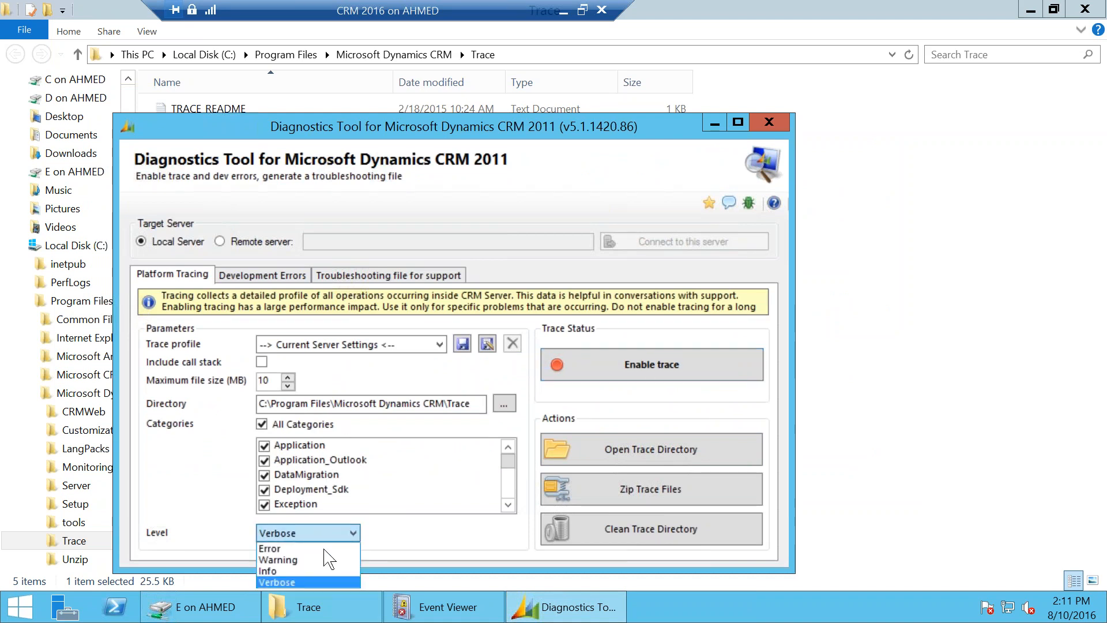
{"action": "left_click", "coordinate": [306, 581]}
Step: Inspect the trace directory path and maximum file size settings
{"action": "left_click_drag", "start_coordinate": [506, 460], "coordinate": [506, 482]}
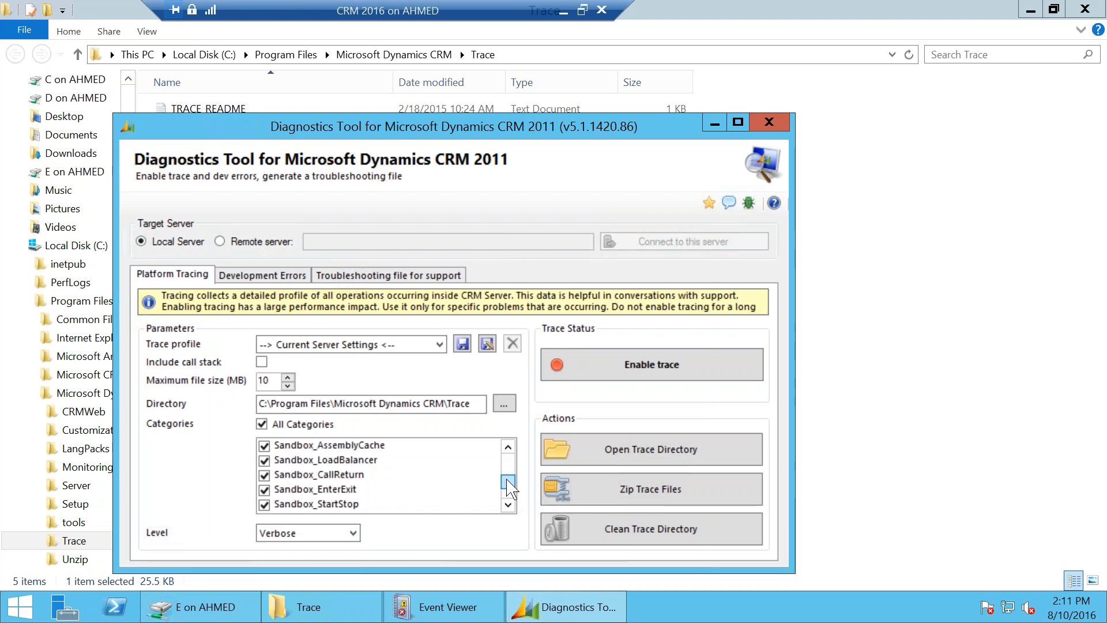
{"action": "left_click_drag", "start_coordinate": [371, 404], "coordinate": [470, 403]}
{"action": "left_click", "coordinate": [437, 403]}
{"action": "left_click", "coordinate": [272, 381]}
Step: Look at the Development Errors settings, return to Platform Tracing, then close the tool to reveal the Trace folder
{"action": "left_click", "coordinate": [263, 274]}
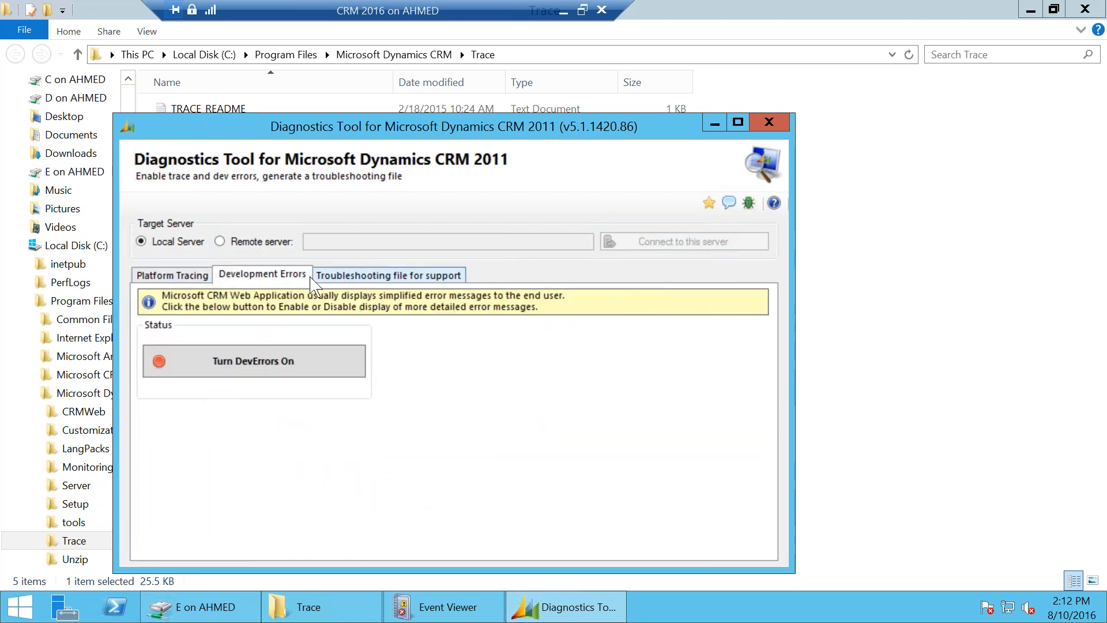
{"action": "left_click", "coordinate": [167, 275]}
{"action": "left_click", "coordinate": [769, 122]}
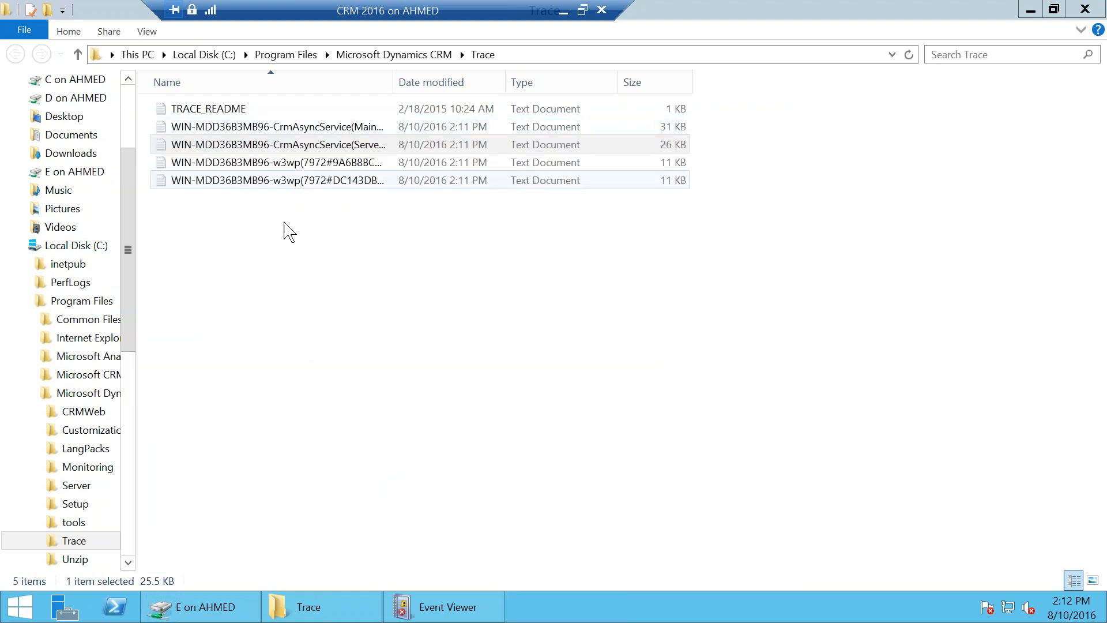
{"action": "left_click", "coordinate": [301, 614]}
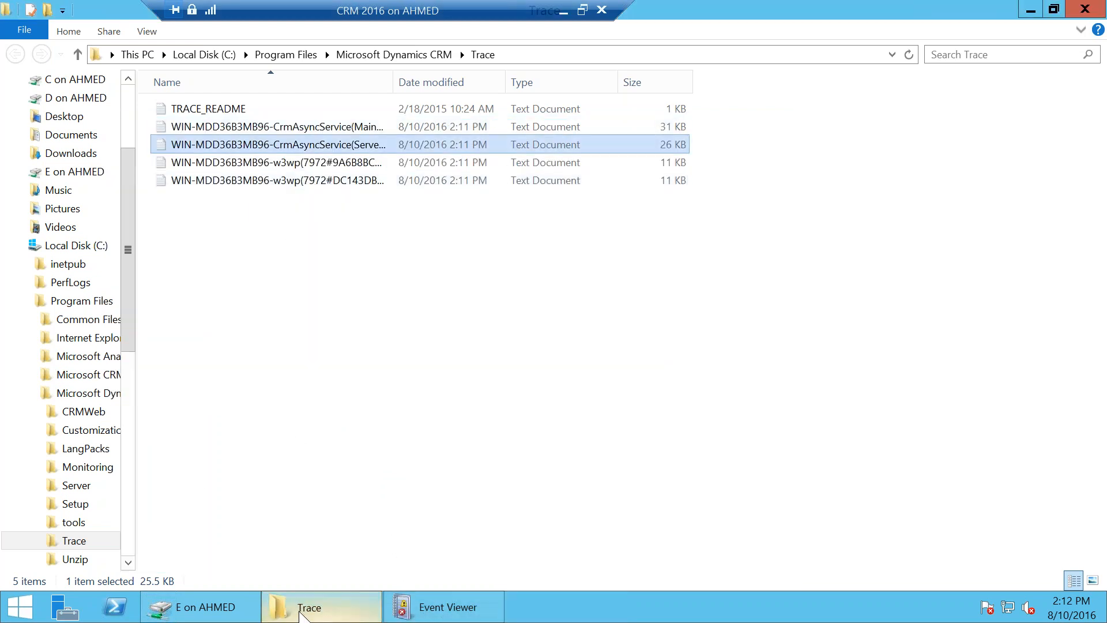
Step: Run CrmTraceReader from the E drive and check the Trace folder's full path before picking a folder
{"action": "left_click", "coordinate": [230, 615]}
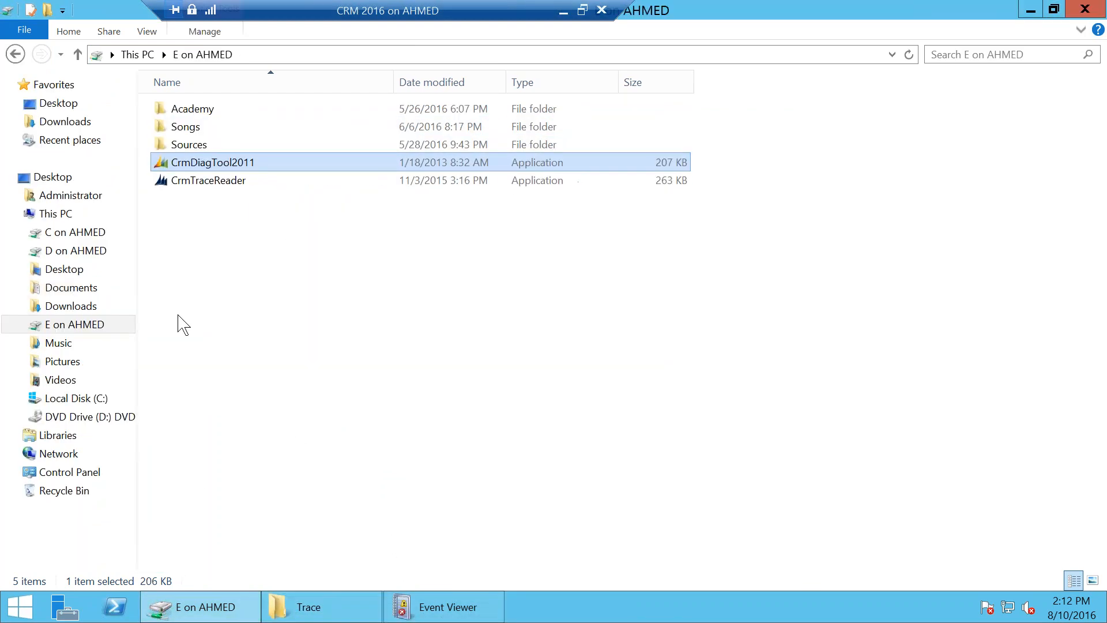
{"action": "double_click", "coordinate": [233, 183]}
{"action": "left_click", "coordinate": [583, 320]}
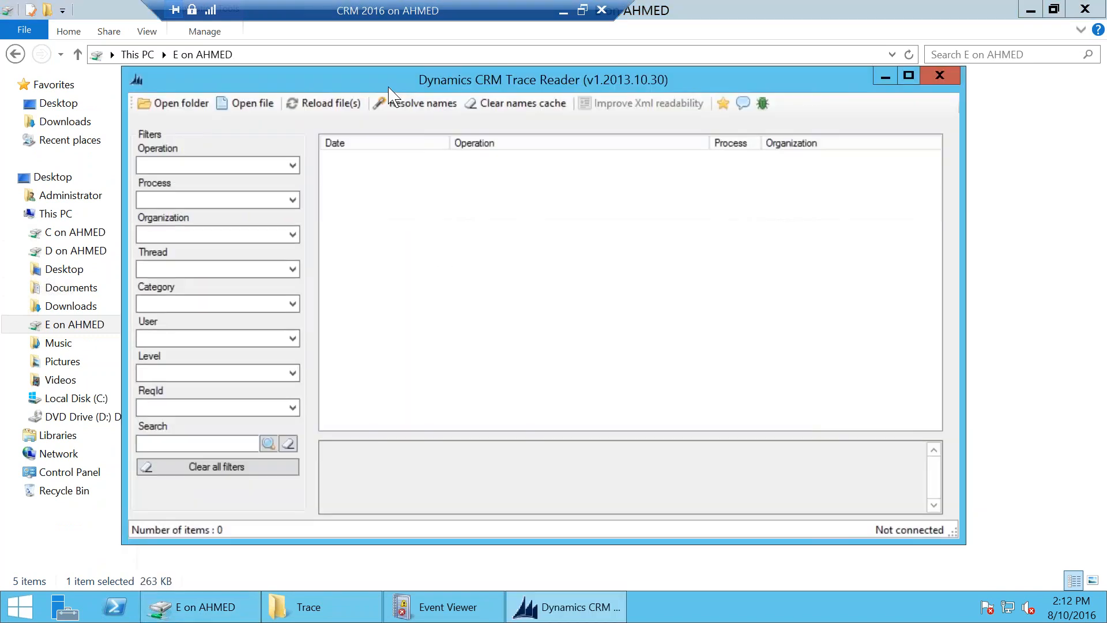
{"action": "left_click", "coordinate": [173, 102]}
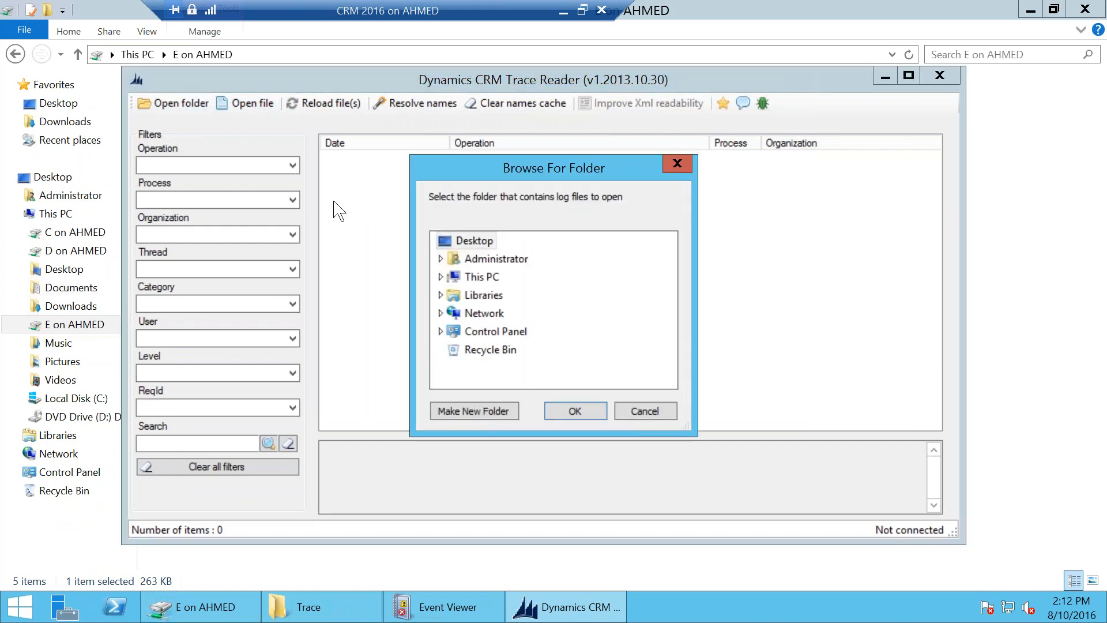
{"action": "left_click", "coordinate": [300, 608]}
{"action": "left_click", "coordinate": [515, 56]}
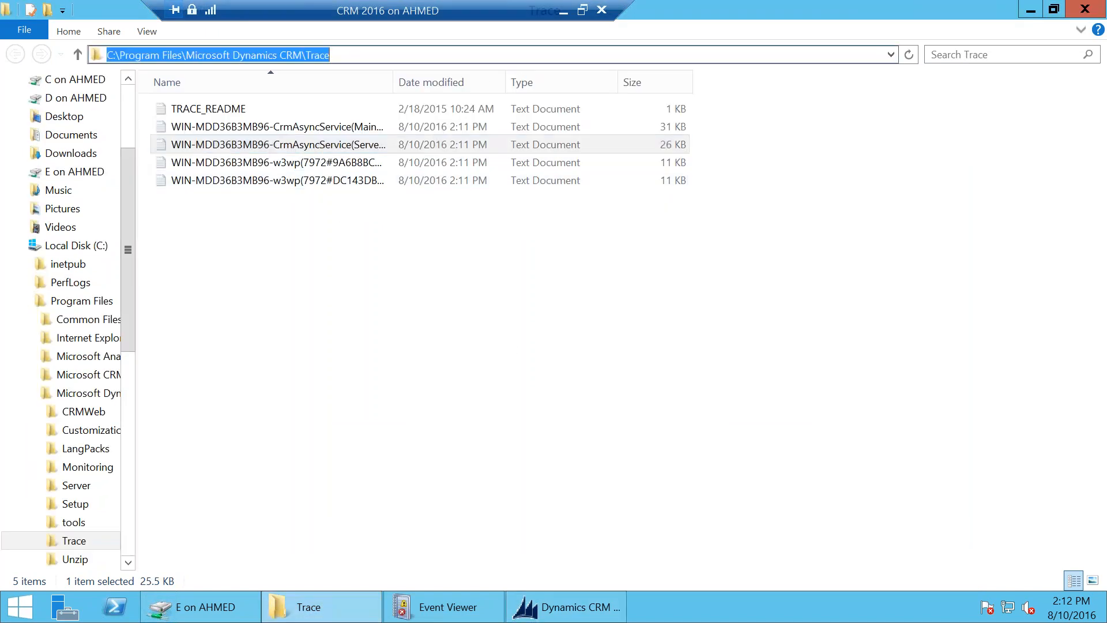
{"action": "left_click", "coordinate": [568, 606]}
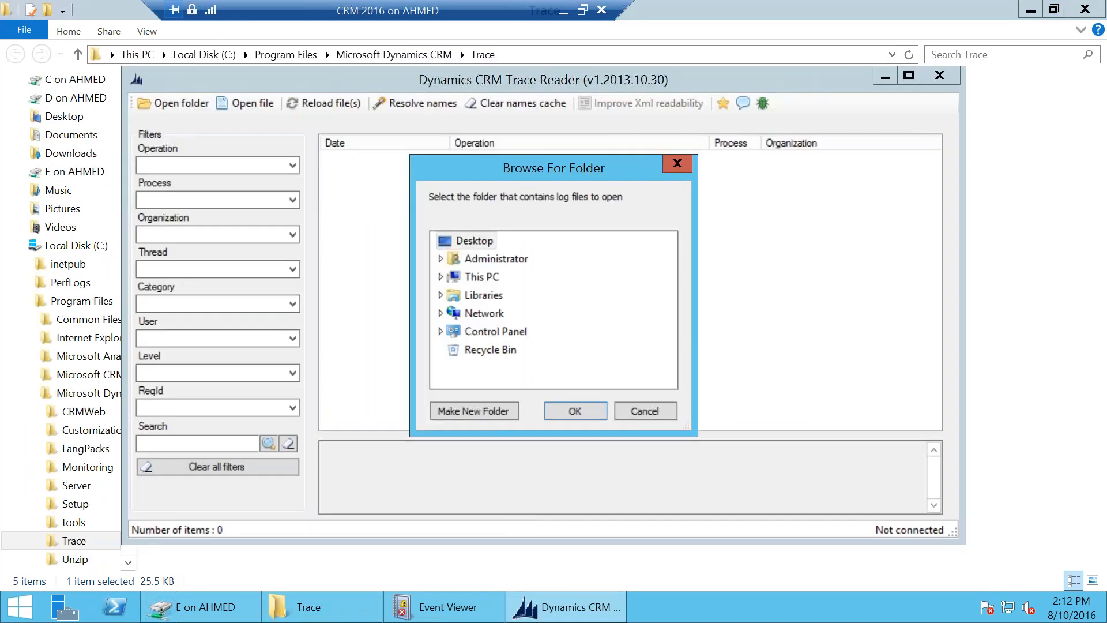
Step: Load traces from C:\Program Files\Microsoft Dynamics CRM\Trace into the trace reader
{"action": "left_click", "coordinate": [480, 277]}
{"action": "left_click", "coordinate": [440, 277]}
{"action": "scroll", "coordinate": [447, 346], "scroll_direction": "down", "scroll_amount": 3}
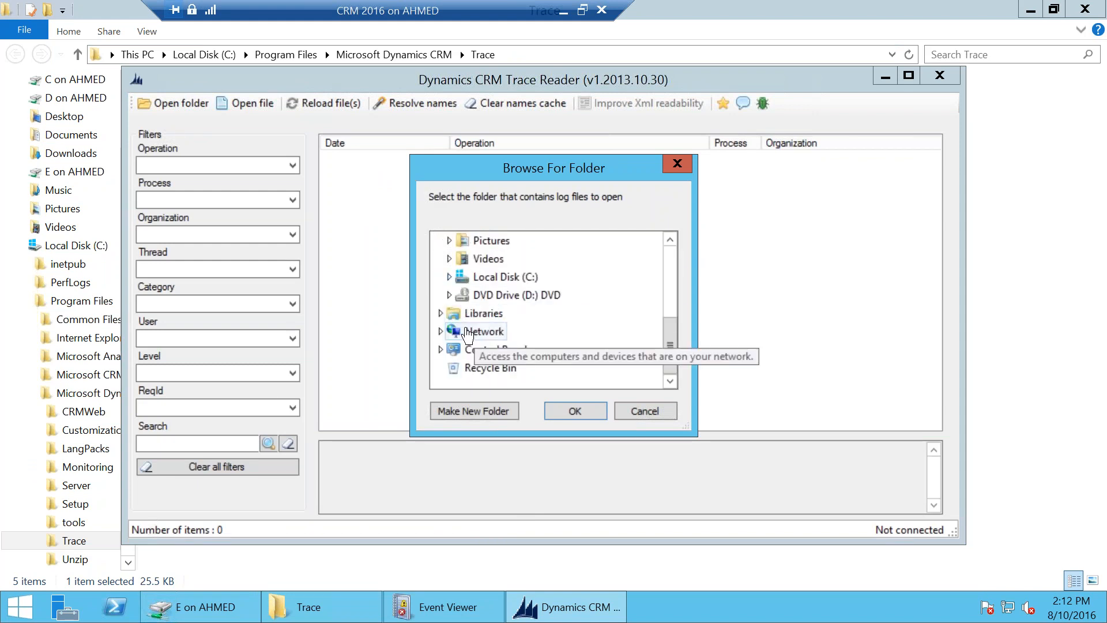
{"action": "left_click", "coordinate": [449, 276]}
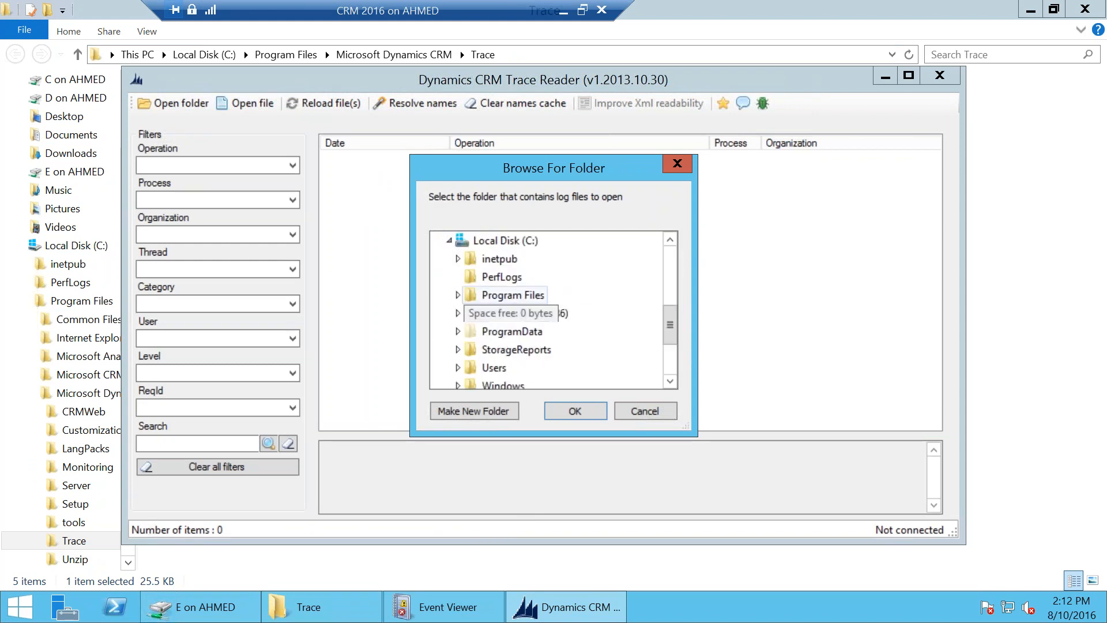
{"action": "left_click", "coordinate": [458, 293]}
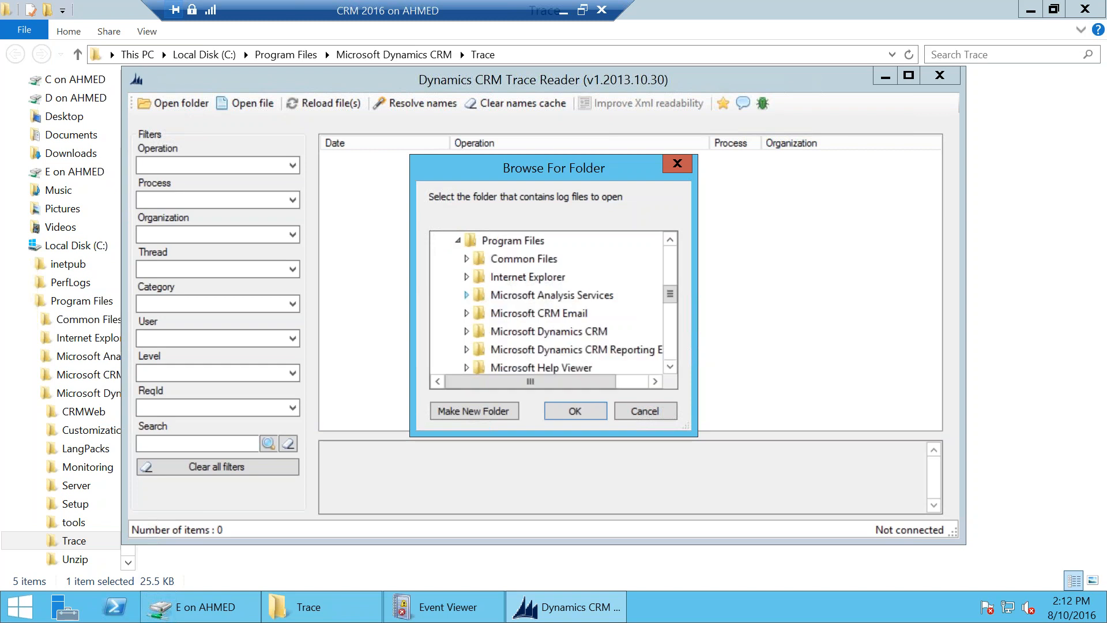
{"action": "left_click", "coordinate": [468, 331]}
{"action": "scroll", "coordinate": [483, 340], "scroll_direction": "down", "scroll_amount": 2}
{"action": "left_click", "coordinate": [507, 275]}
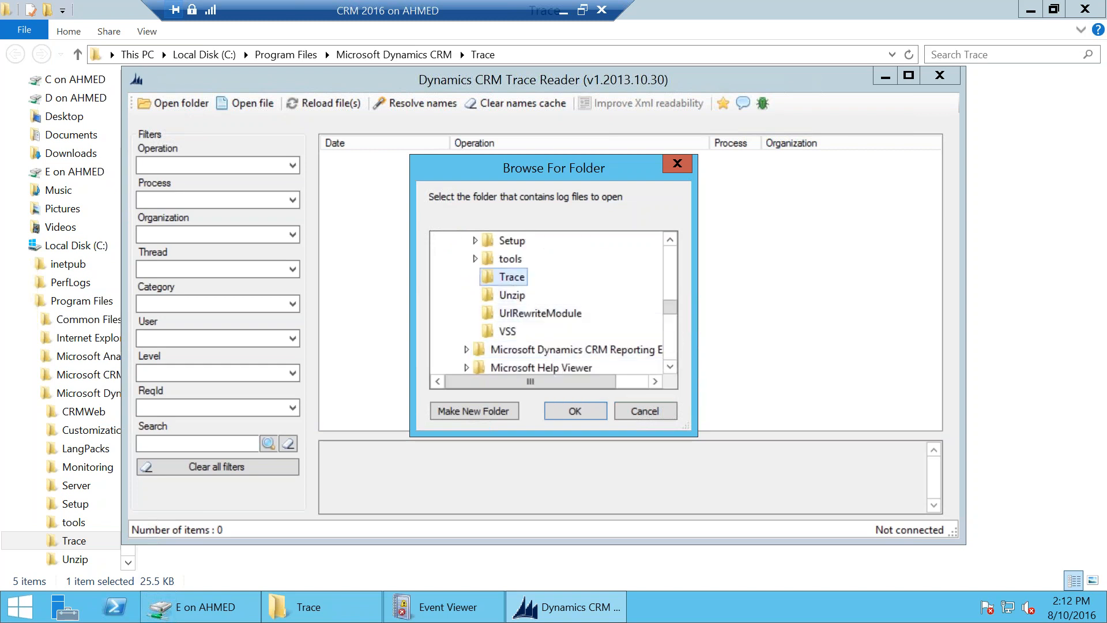
{"action": "left_click", "coordinate": [574, 410]}
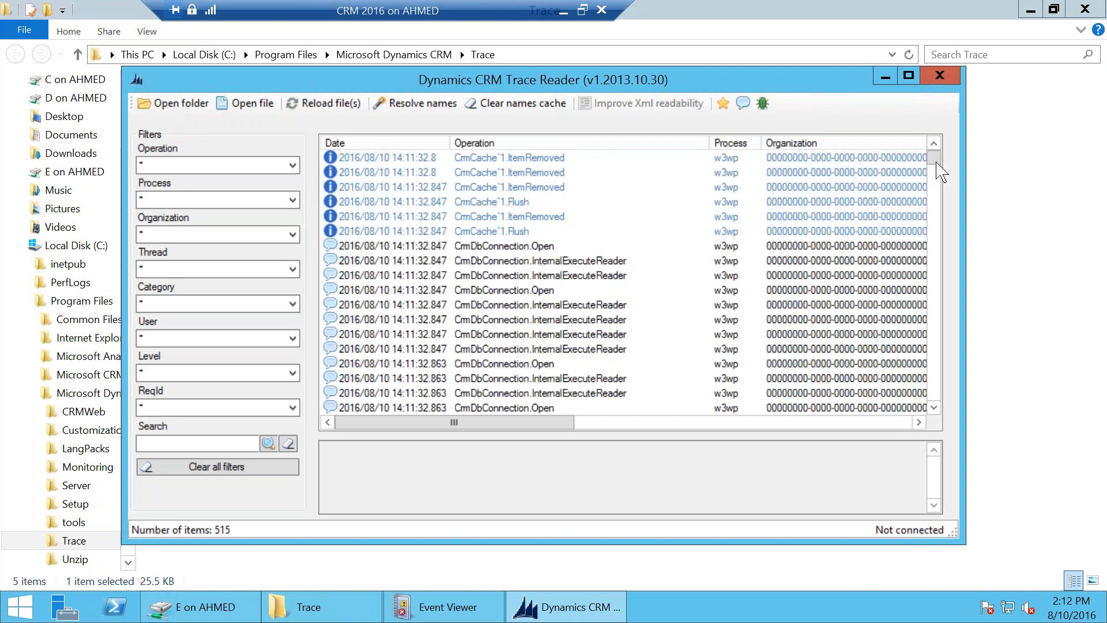
Step: Maximize the trace reader, view the first trace entry's details, then close it
{"action": "mouse_move", "coordinate": [937, 168]}
{"action": "left_mouse_down"}
{"action": "mouse_move", "coordinate": [931, 223]}
{"action": "mouse_move", "coordinate": [928, 128]}
{"action": "left_mouse_up"}
{"action": "left_click", "coordinate": [908, 76]}
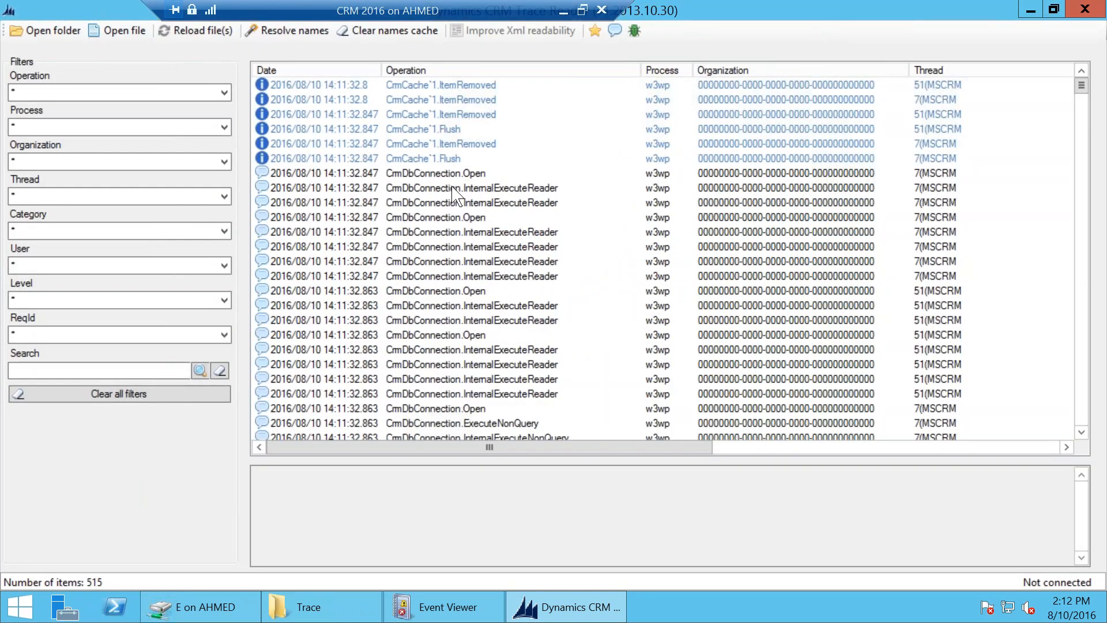
{"action": "left_click", "coordinate": [480, 87]}
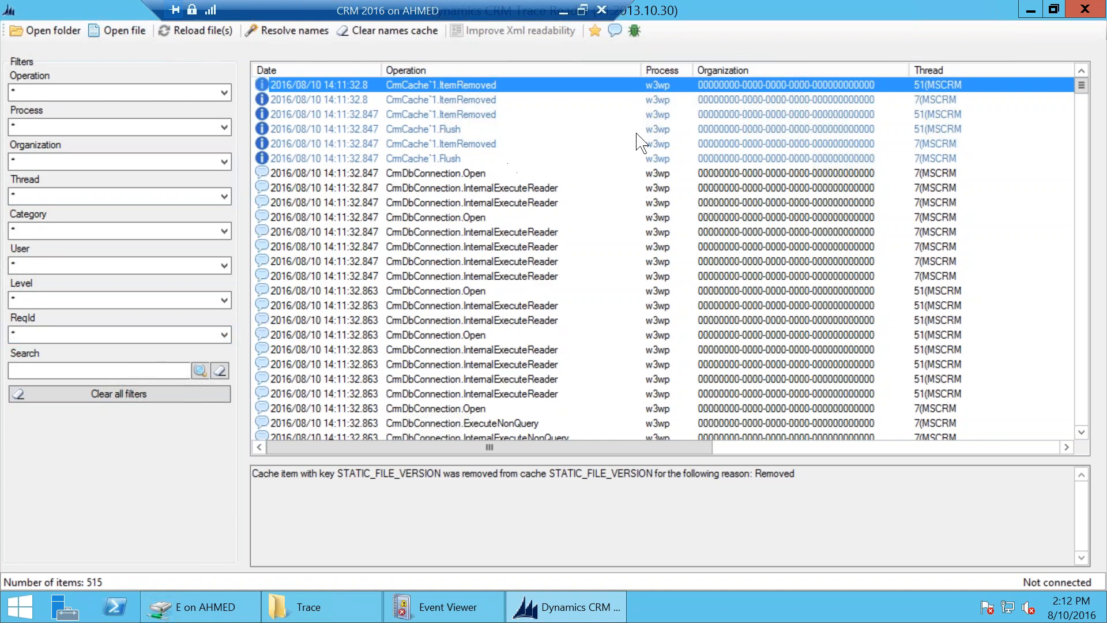
{"action": "left_click_drag", "start_coordinate": [1082, 85], "coordinate": [1084, 58]}
{"action": "left_click", "coordinate": [1097, 10]}
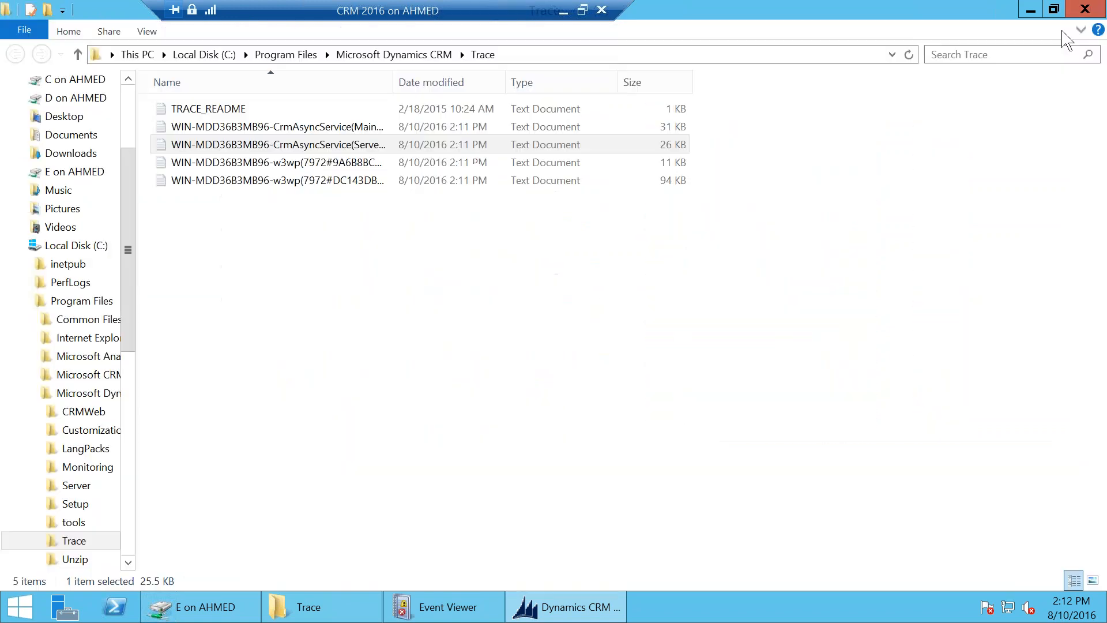
Step: Select and deselect the CrmDiagTool2011 and CrmTraceReader files, then leave the remote session for the slides
{"action": "left_click", "coordinate": [233, 611]}
{"action": "left_click_drag", "start_coordinate": [272, 254], "coordinate": [279, 165]}
{"action": "left_click", "coordinate": [272, 219]}
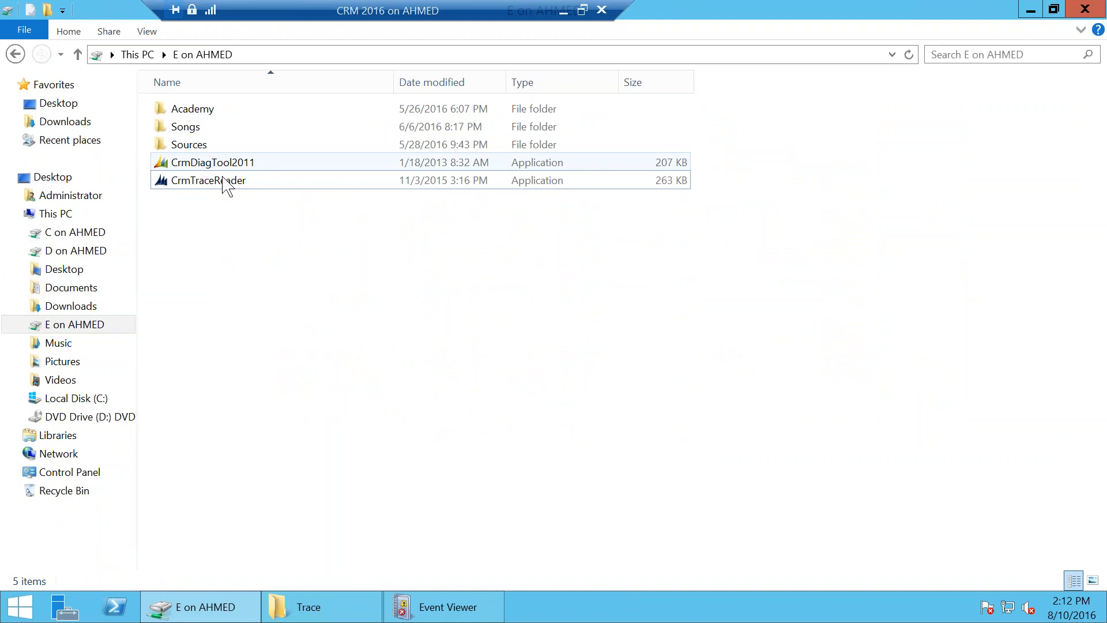
{"action": "left_click", "coordinate": [561, 9]}
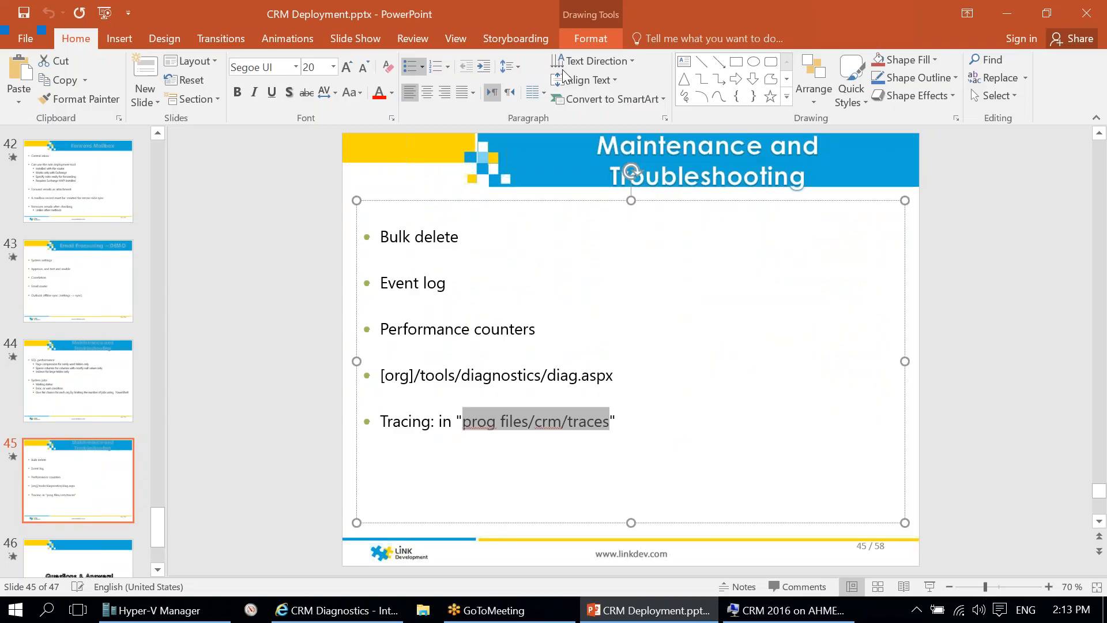